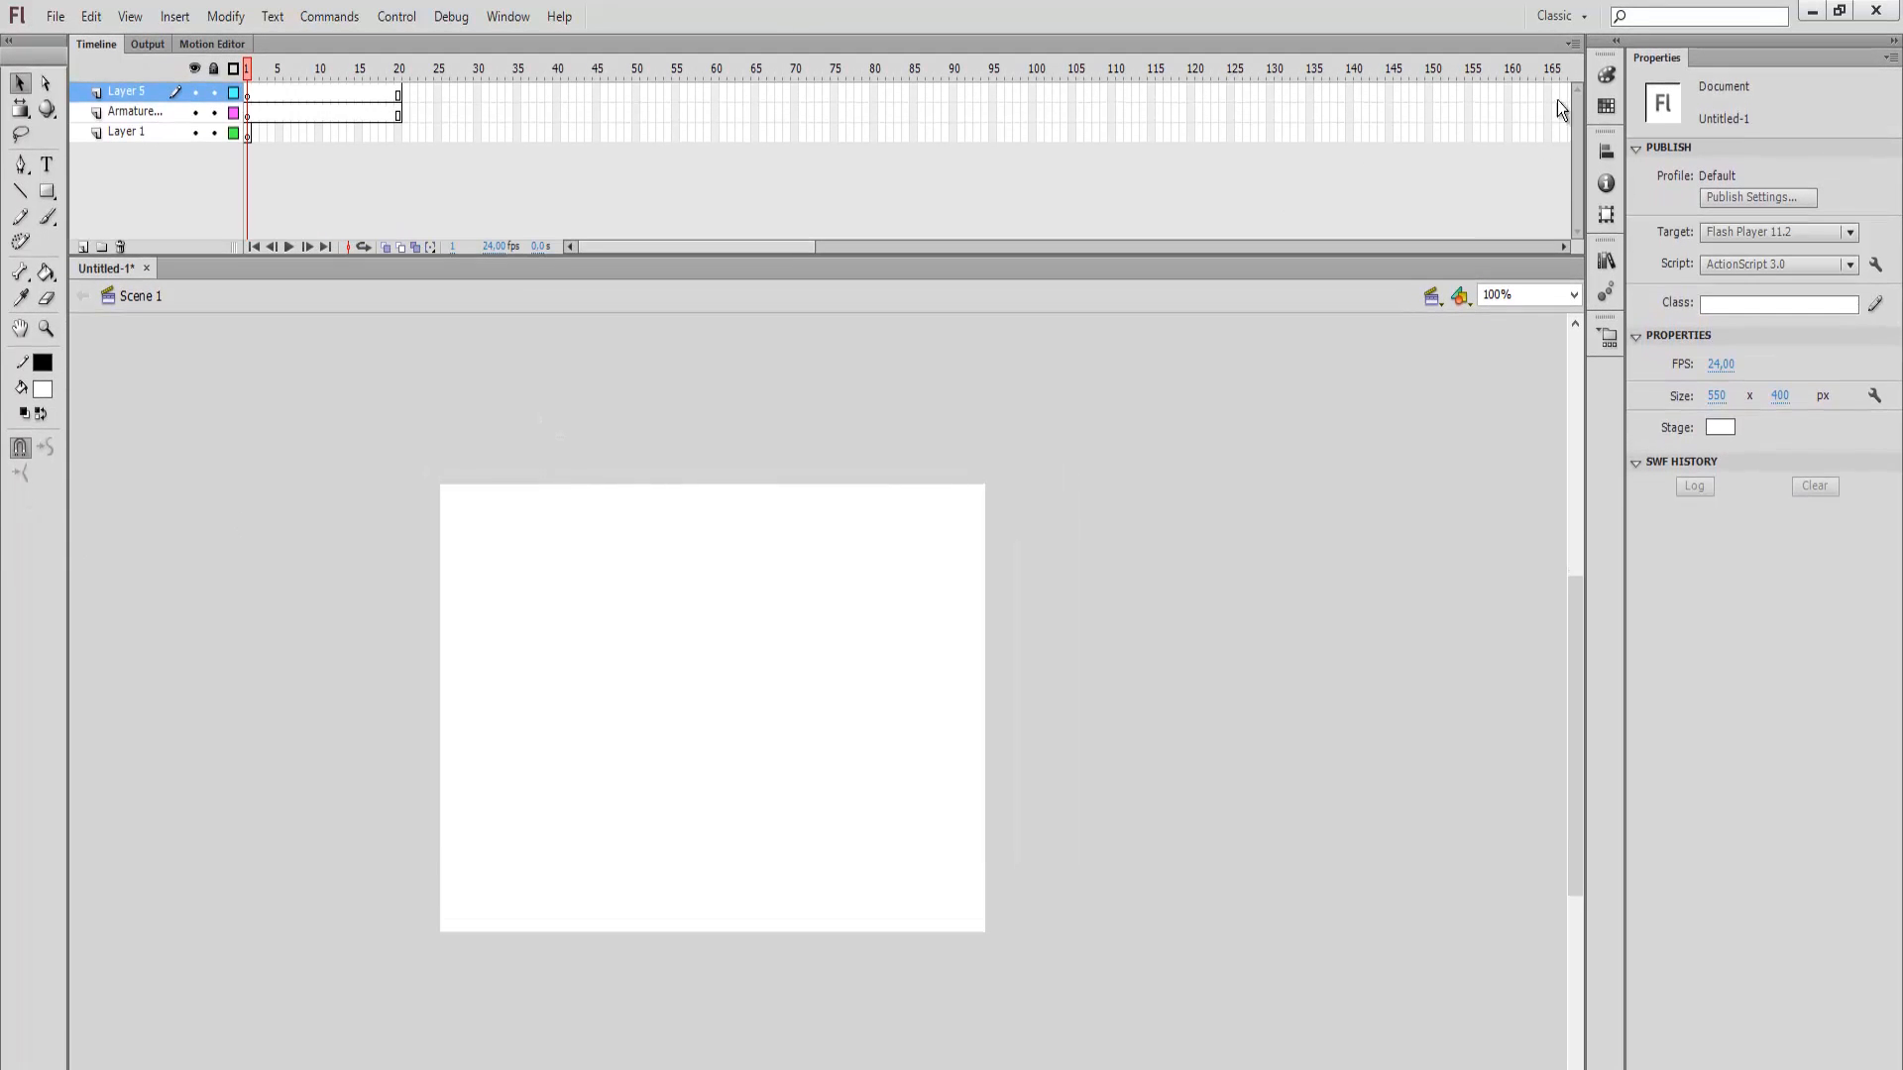
# Step: Draw a rectangle about 332 × 157 px with a black outline on the upper part of the stage
pyautogui.click(46, 187)
pyautogui.moveTo(532, 532)
pyautogui.mouseDown()
pyautogui.moveTo(803, 705)
pyautogui.moveTo(864, 710)
pyautogui.mouseUp()
pyautogui.click(19, 83)
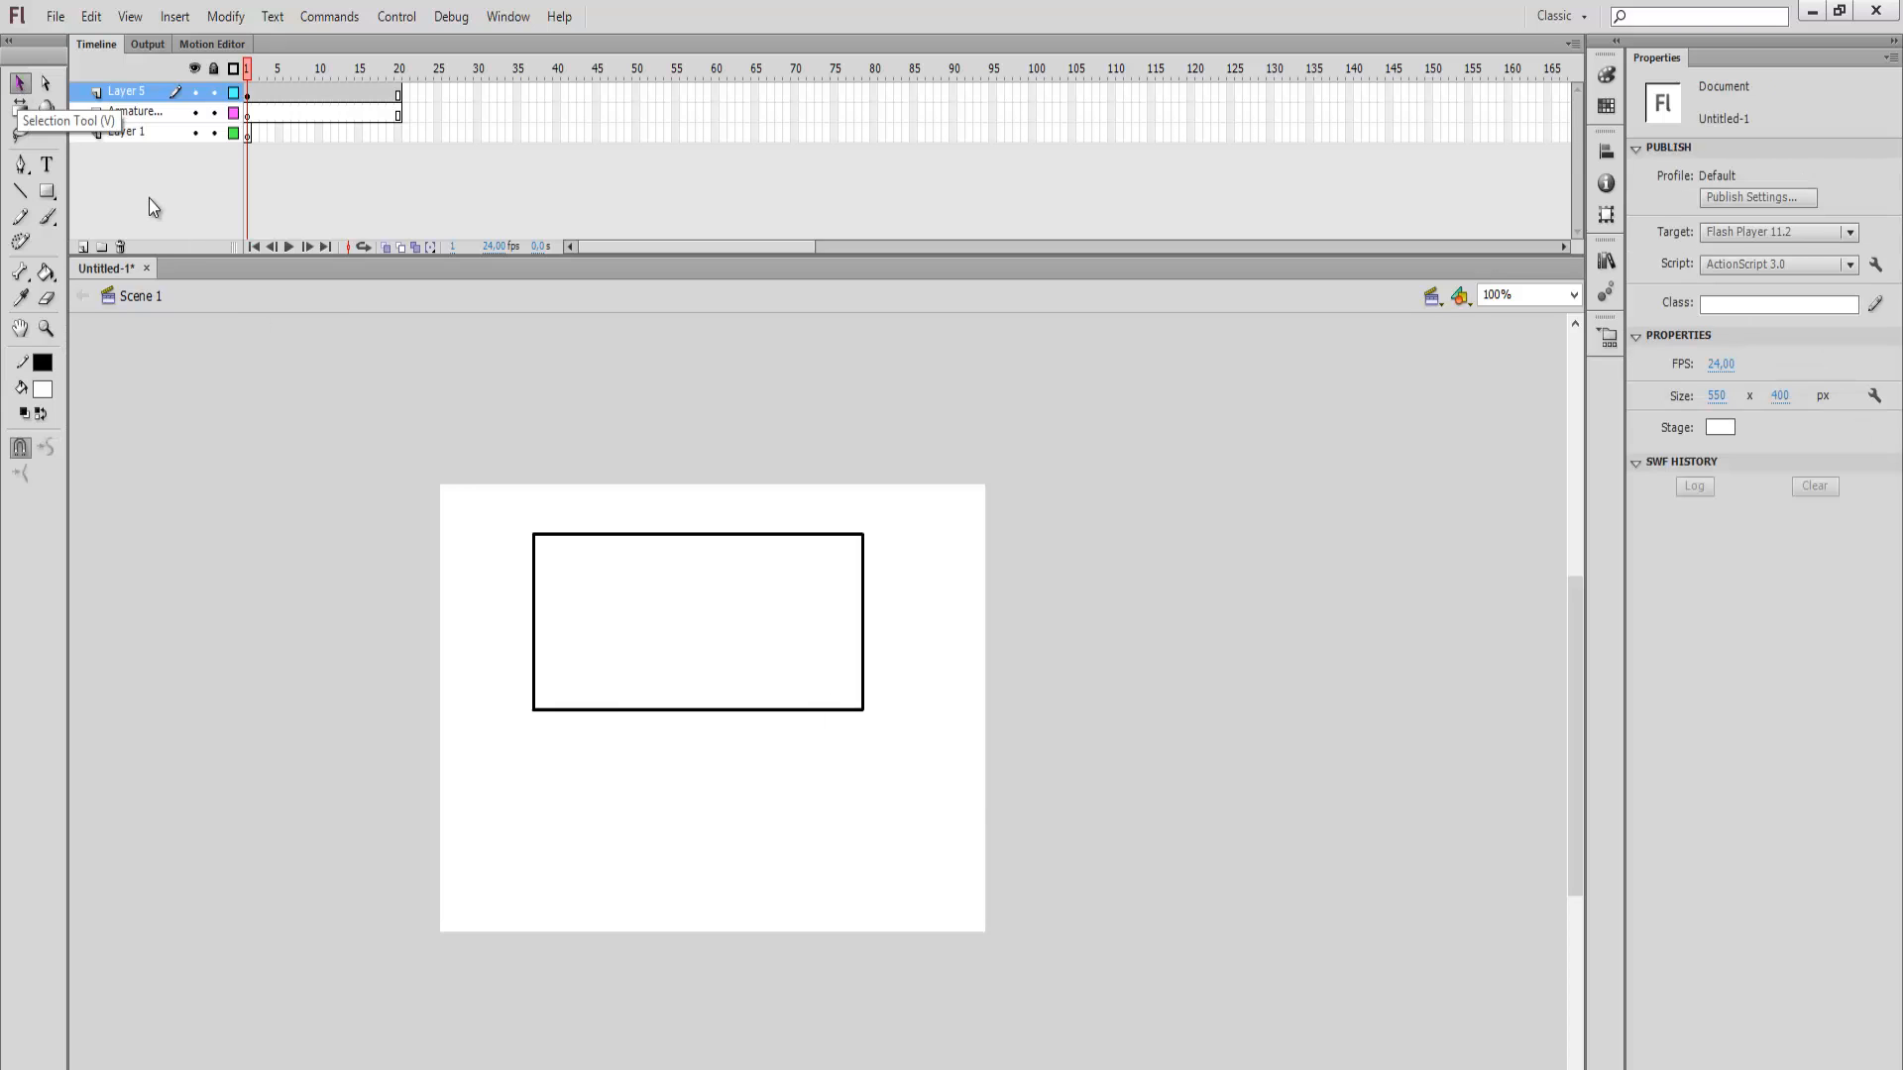
# Step: Fill the whole rectangle with blue #3399CC and move it down to about Y 120 on the stage
pyautogui.moveTo(515, 521); pyautogui.dragTo(840, 721)
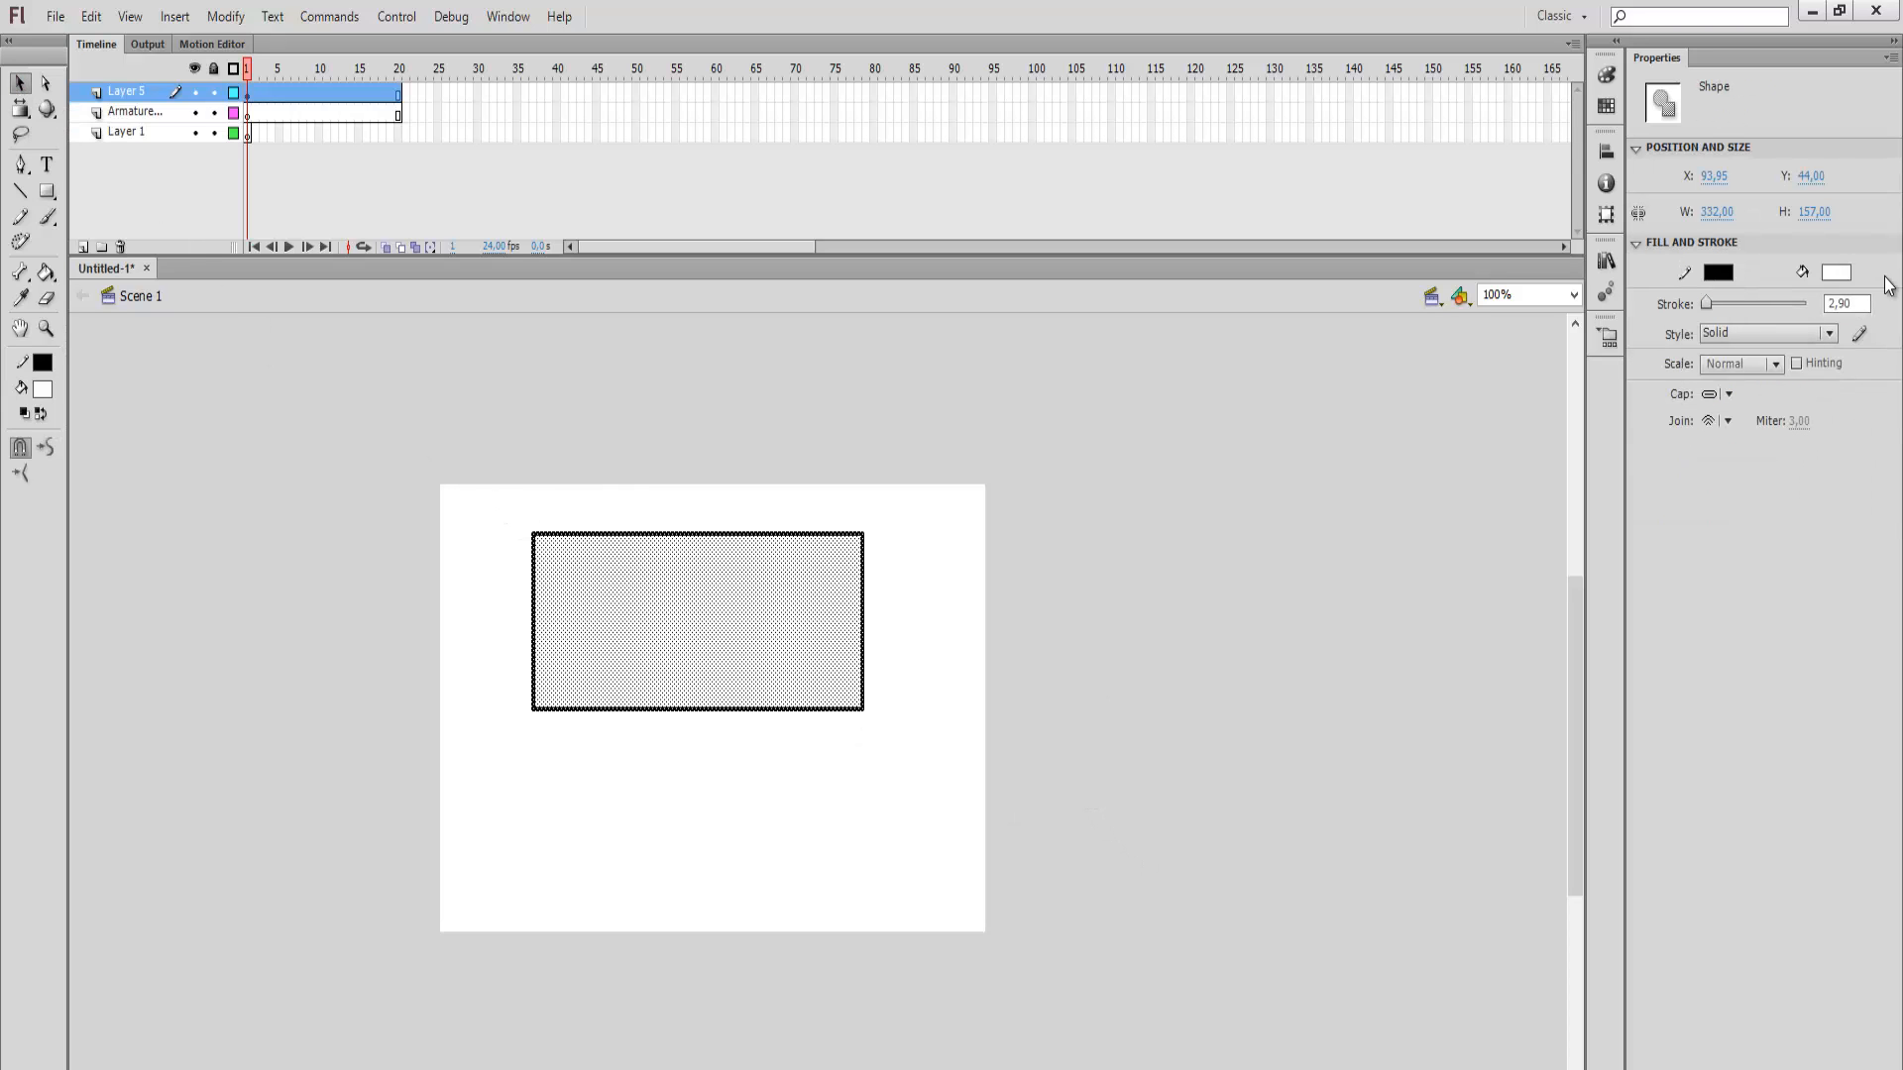
pyautogui.click(1844, 274)
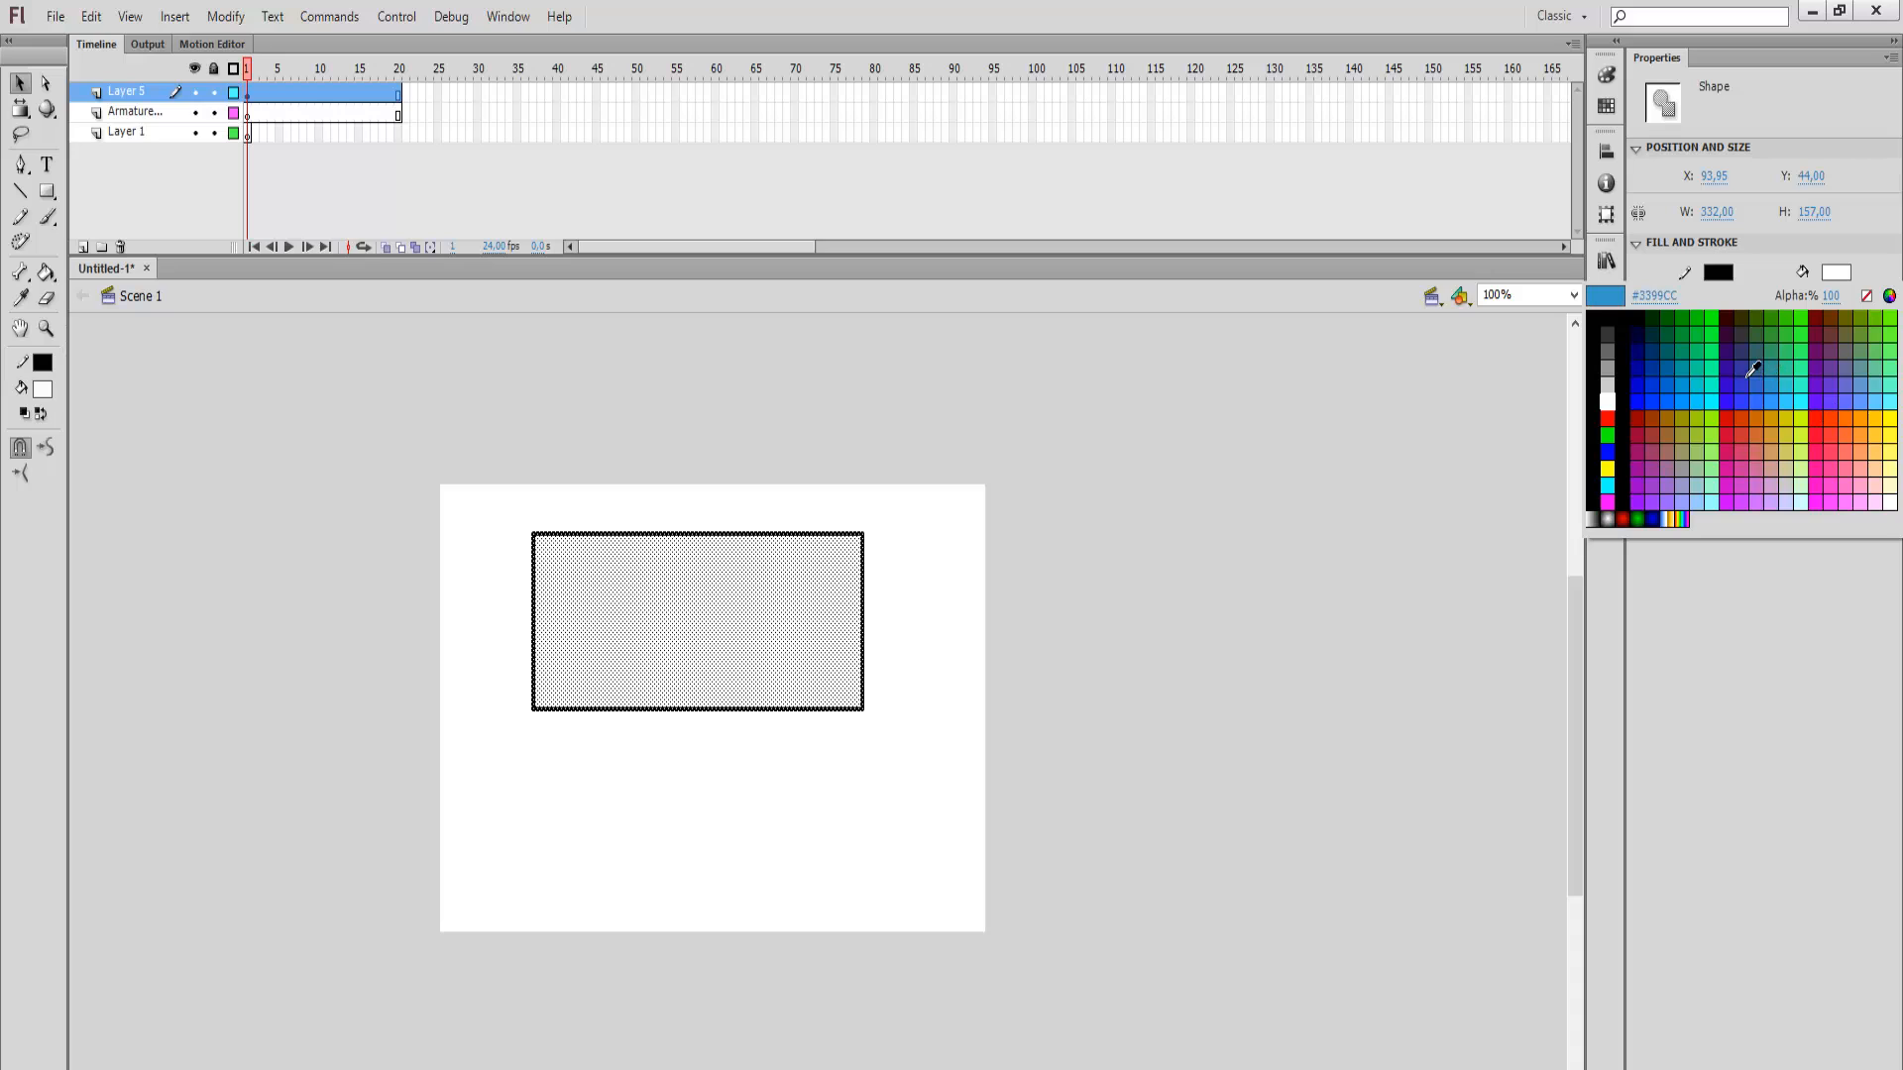
pyautogui.click(1771, 382)
pyautogui.moveTo(426, 483); pyautogui.dragTo(955, 743)
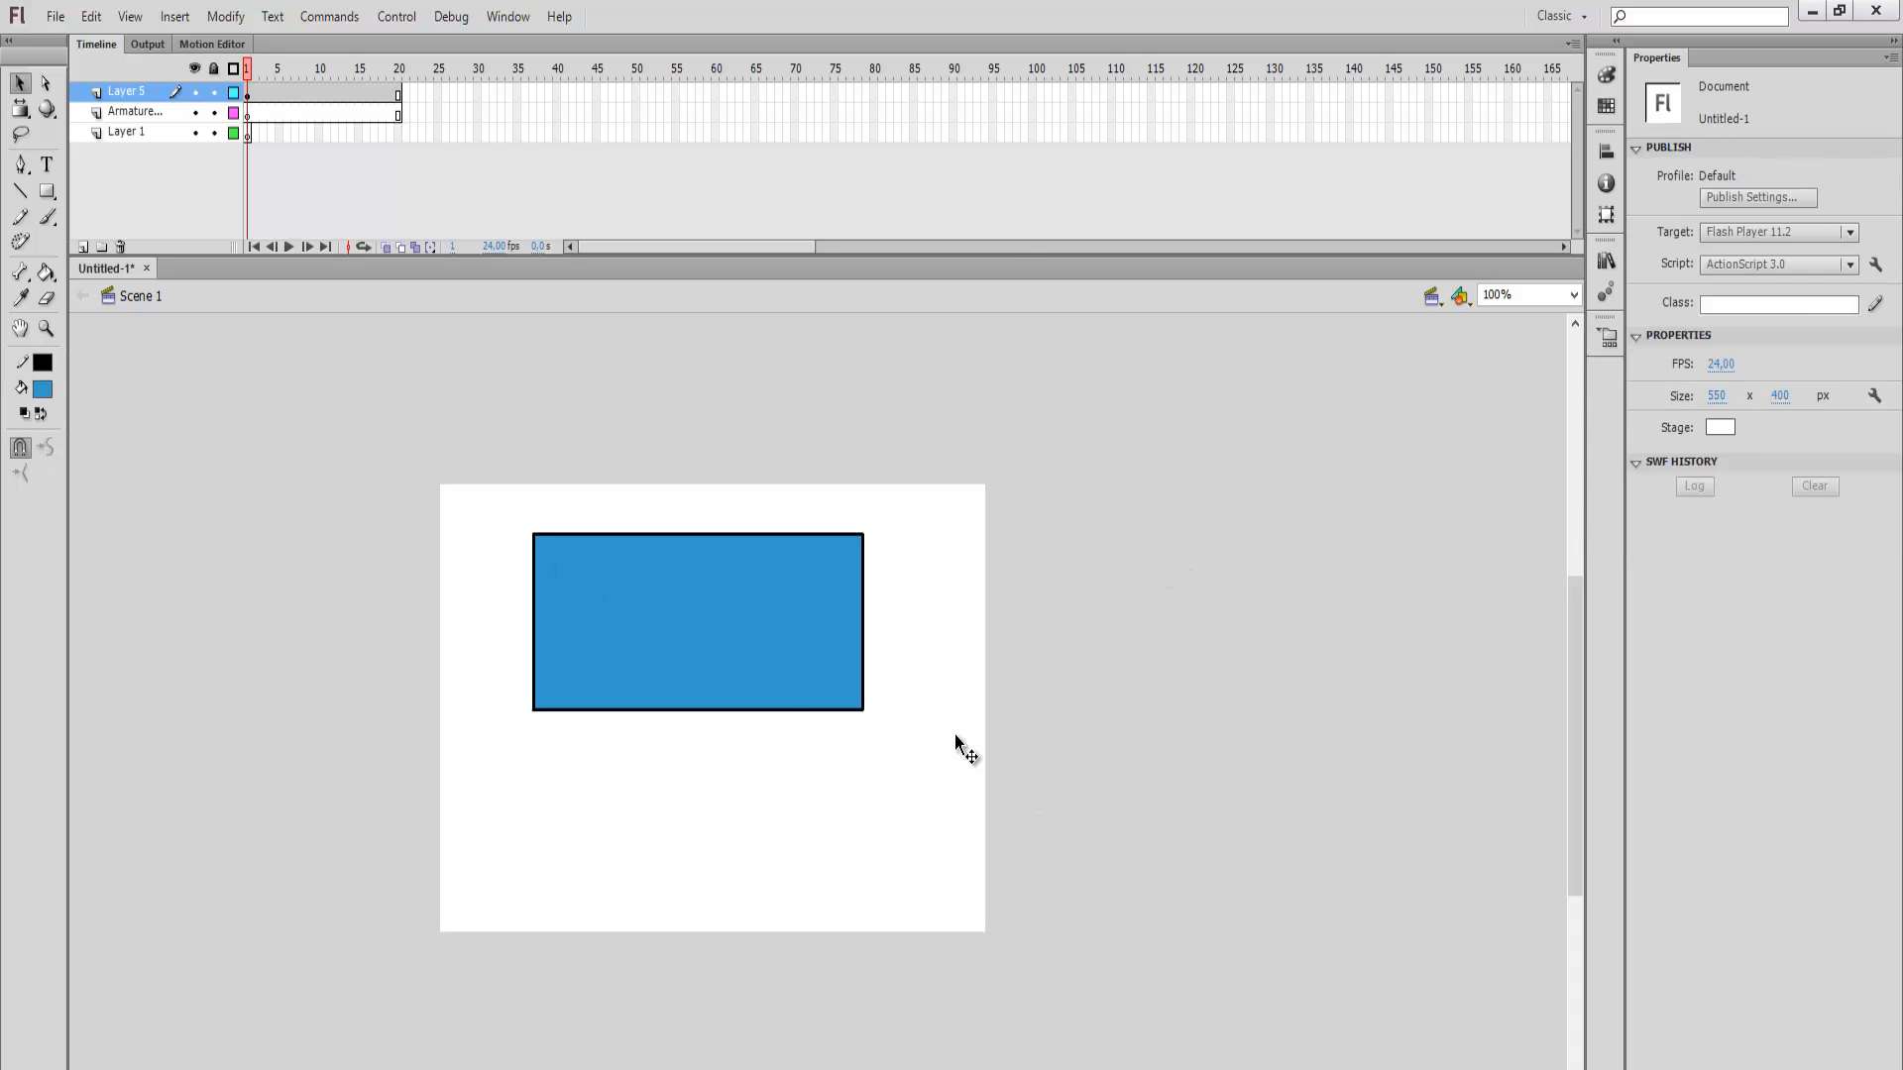
pyautogui.moveTo(804, 638); pyautogui.dragTo(805, 736)
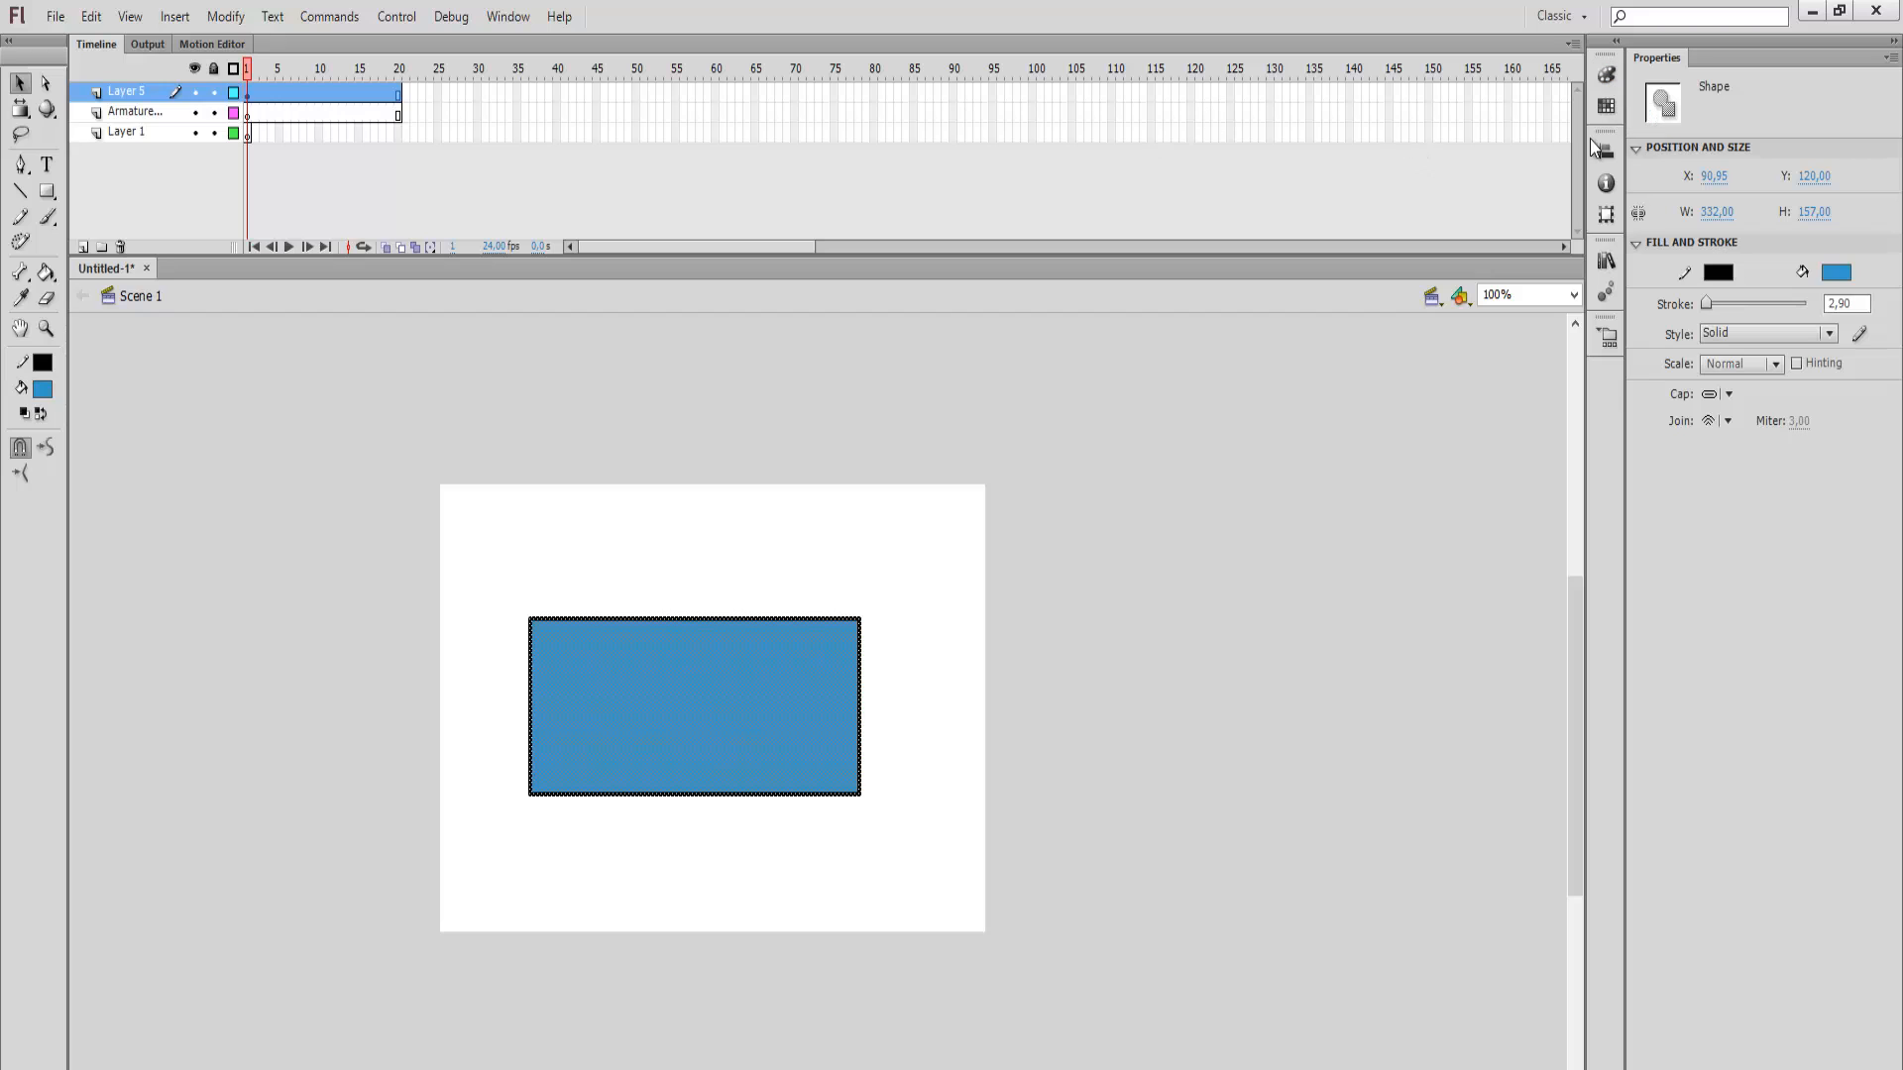
# Step: Deselect the rectangle and choose the Classic workspace
pyautogui.click(508, 16)
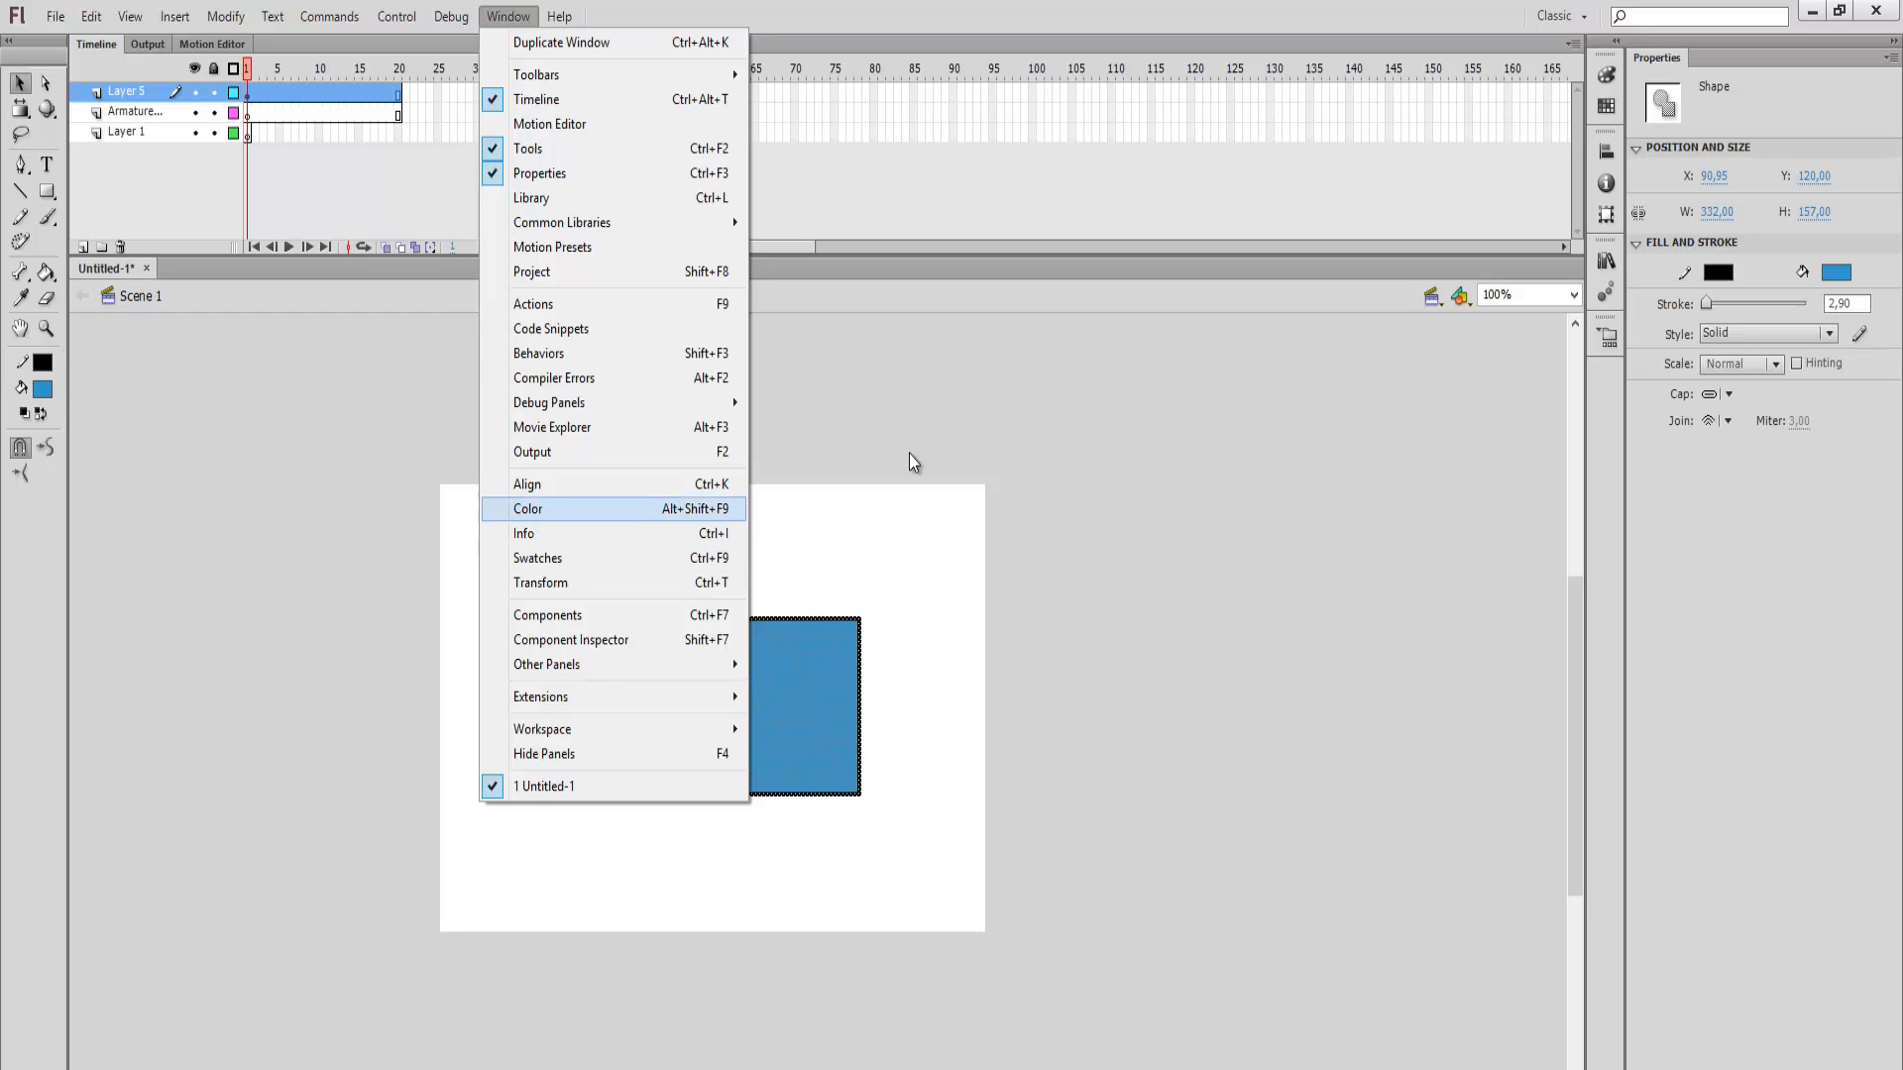
pyautogui.press('Escape')
pyautogui.click(841, 598)
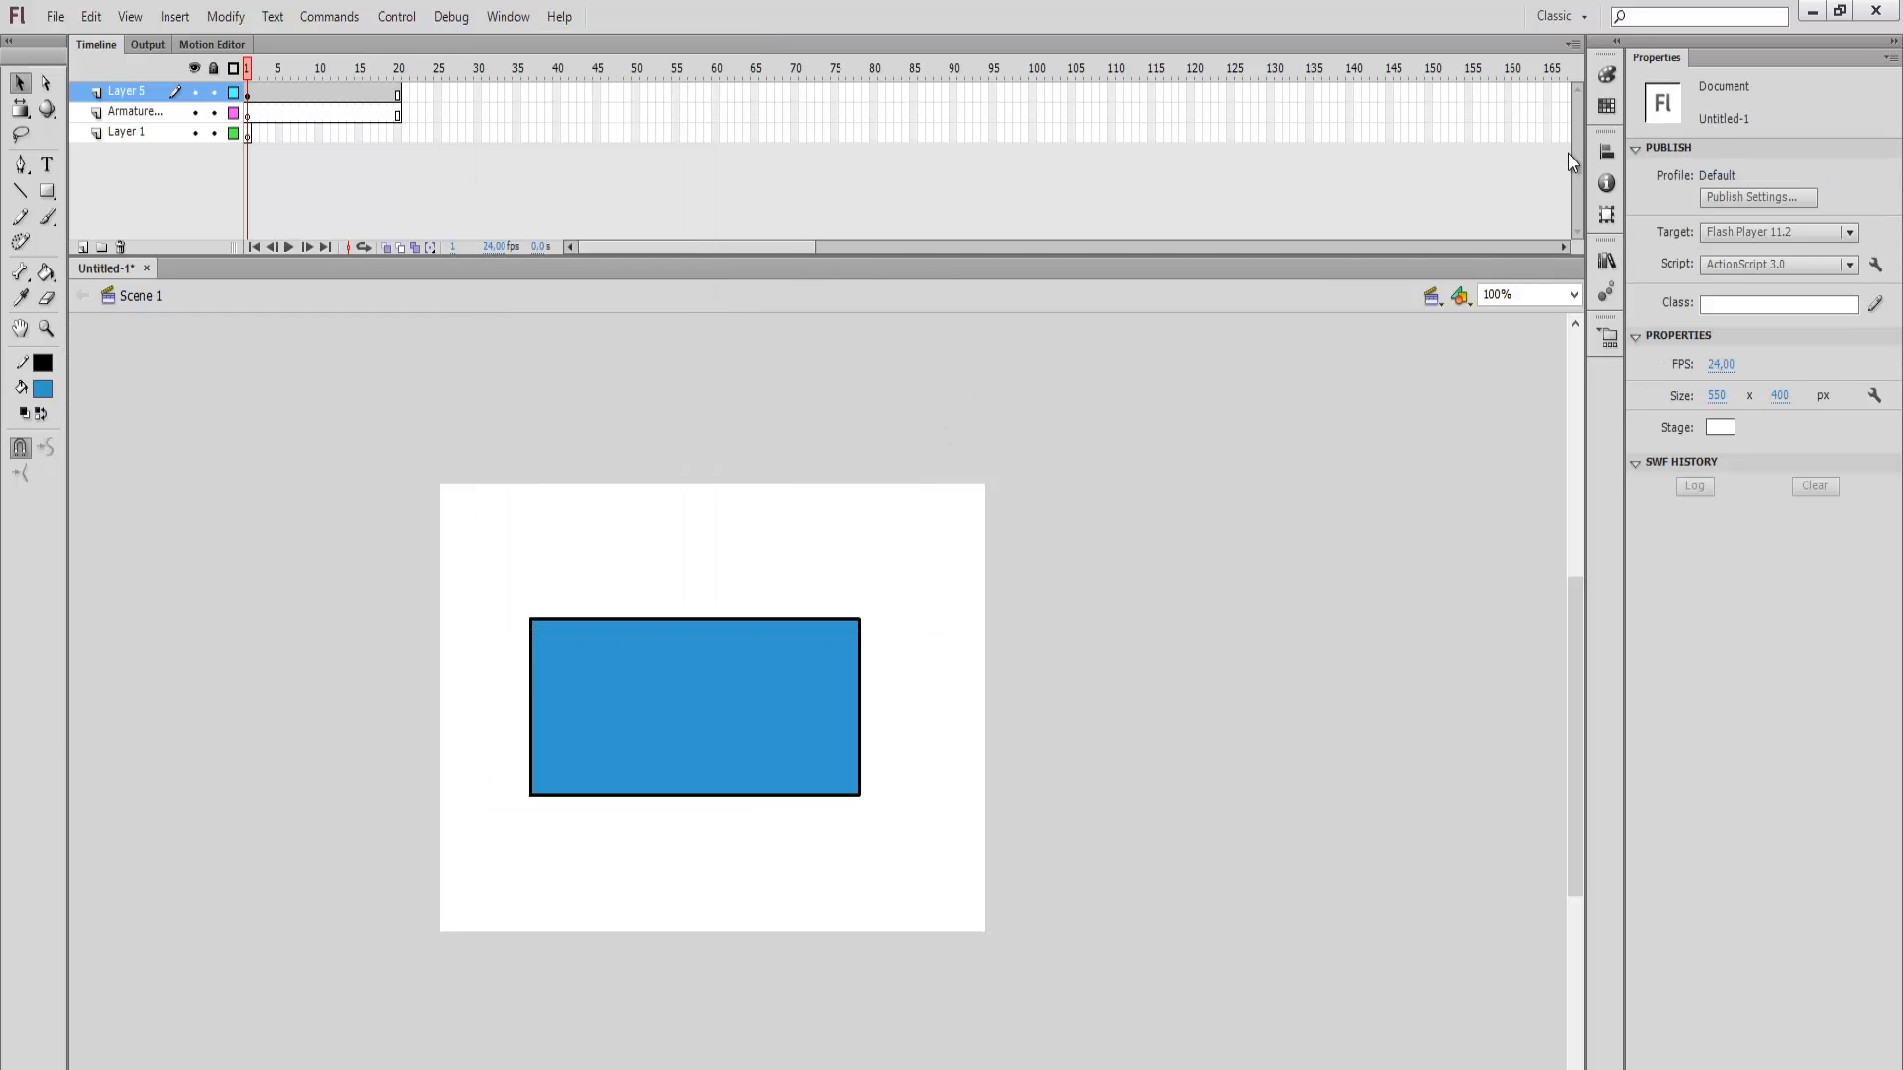
pyautogui.click(1582, 16)
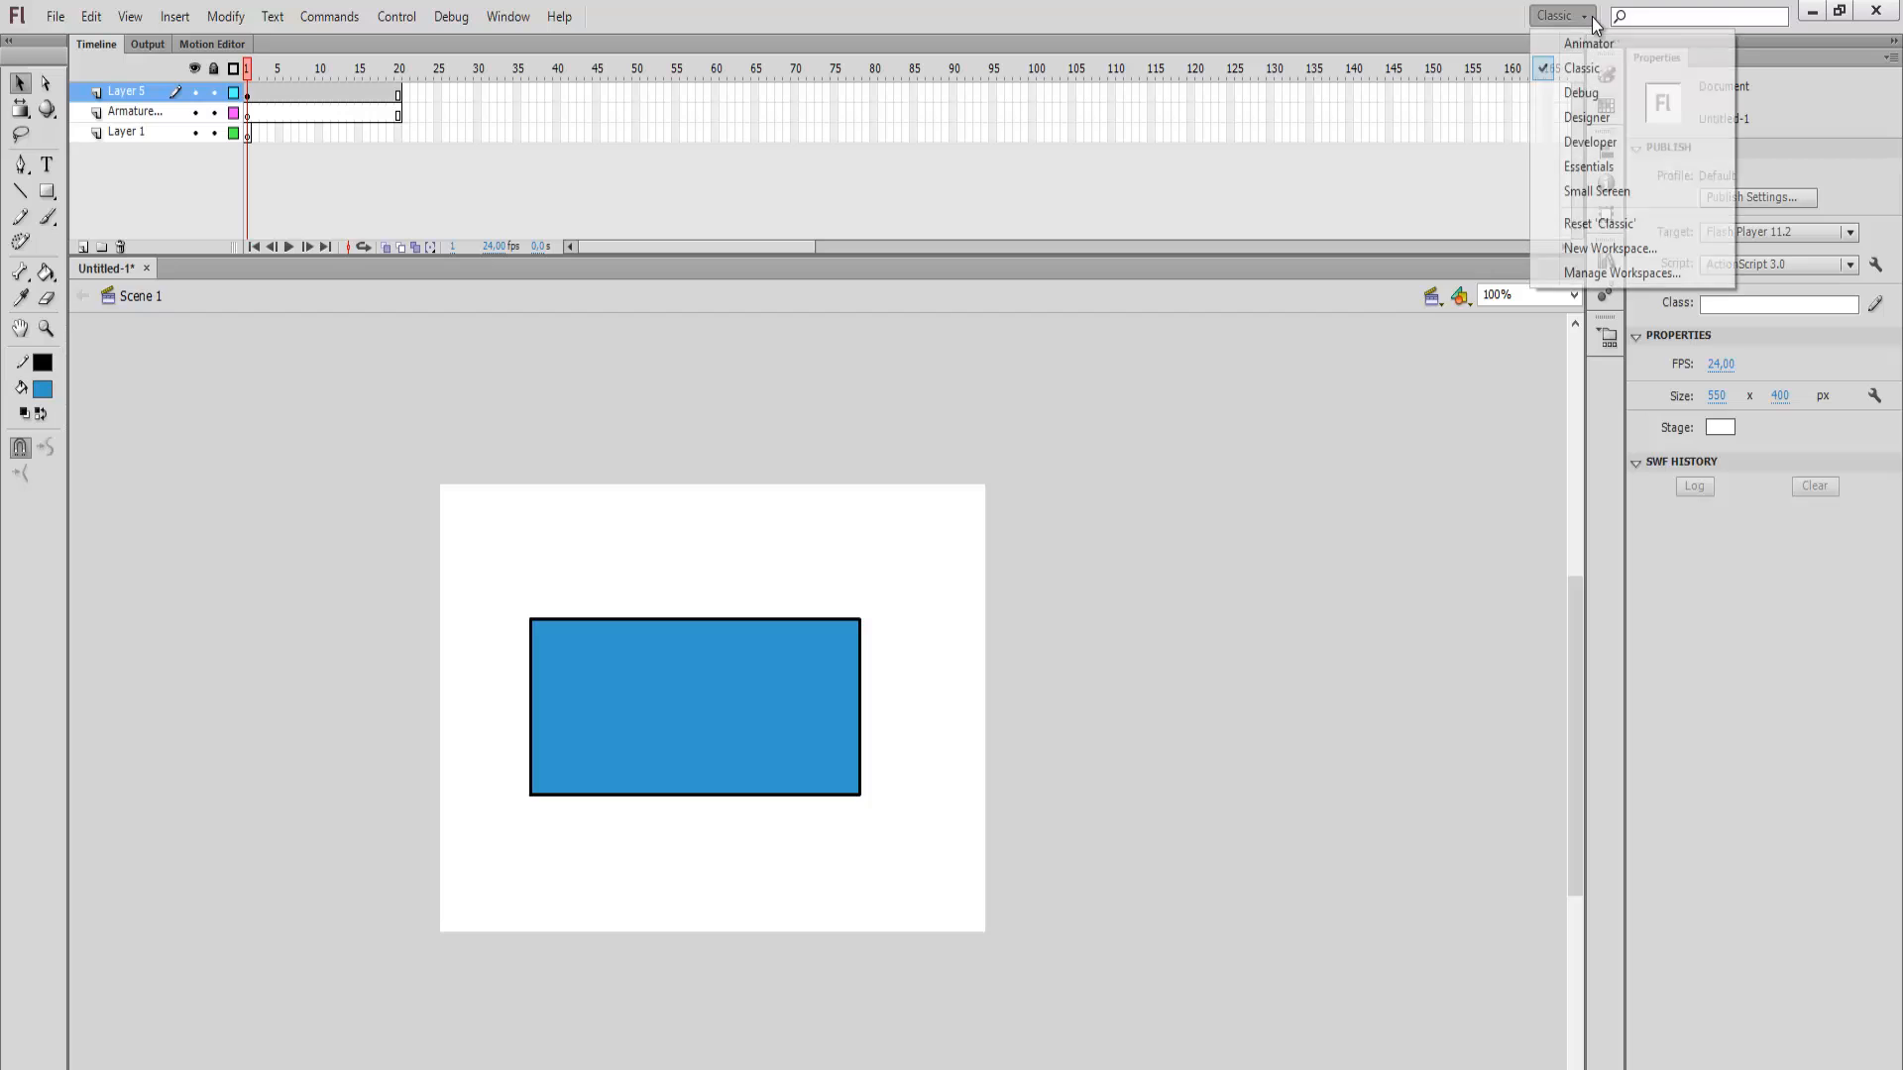
pyautogui.click(1584, 71)
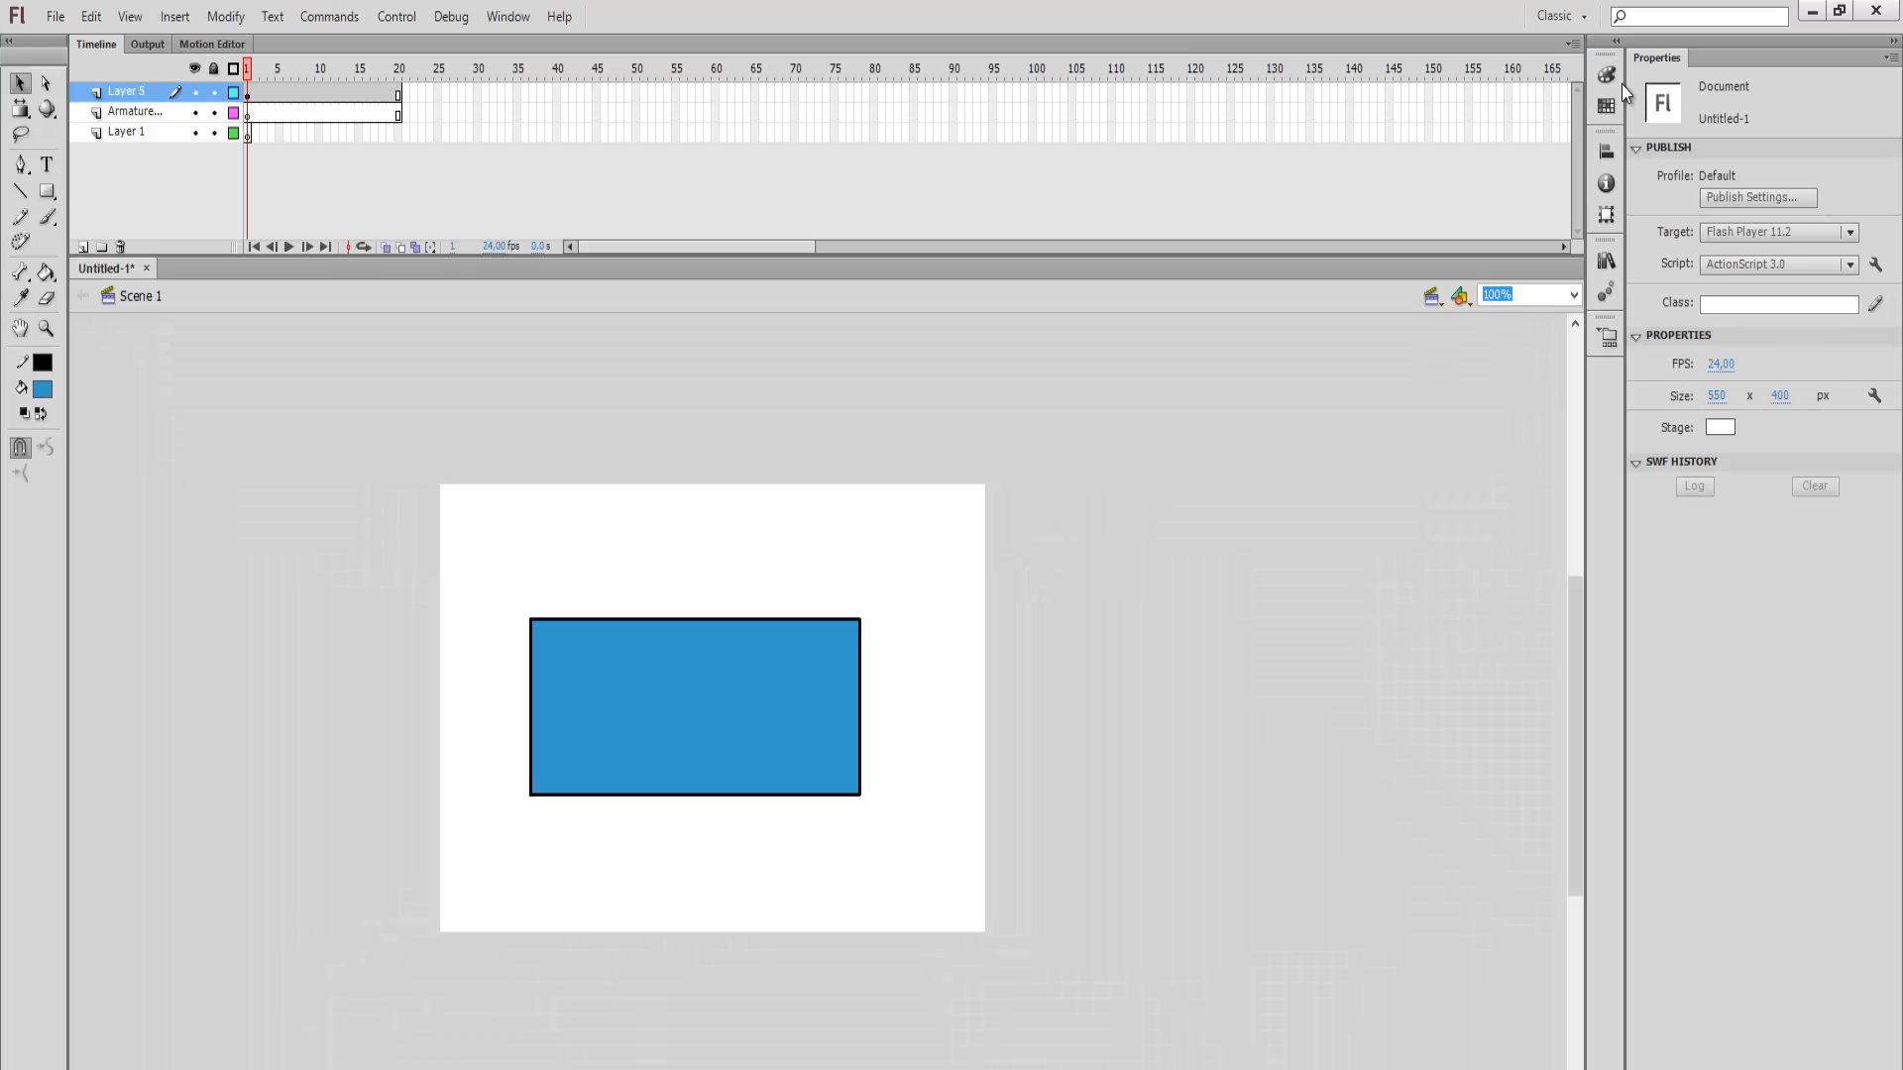
# Step: Select only the rectangle's fill and recolour it to a light orange with the colour mixer
pyautogui.click(1604, 78)
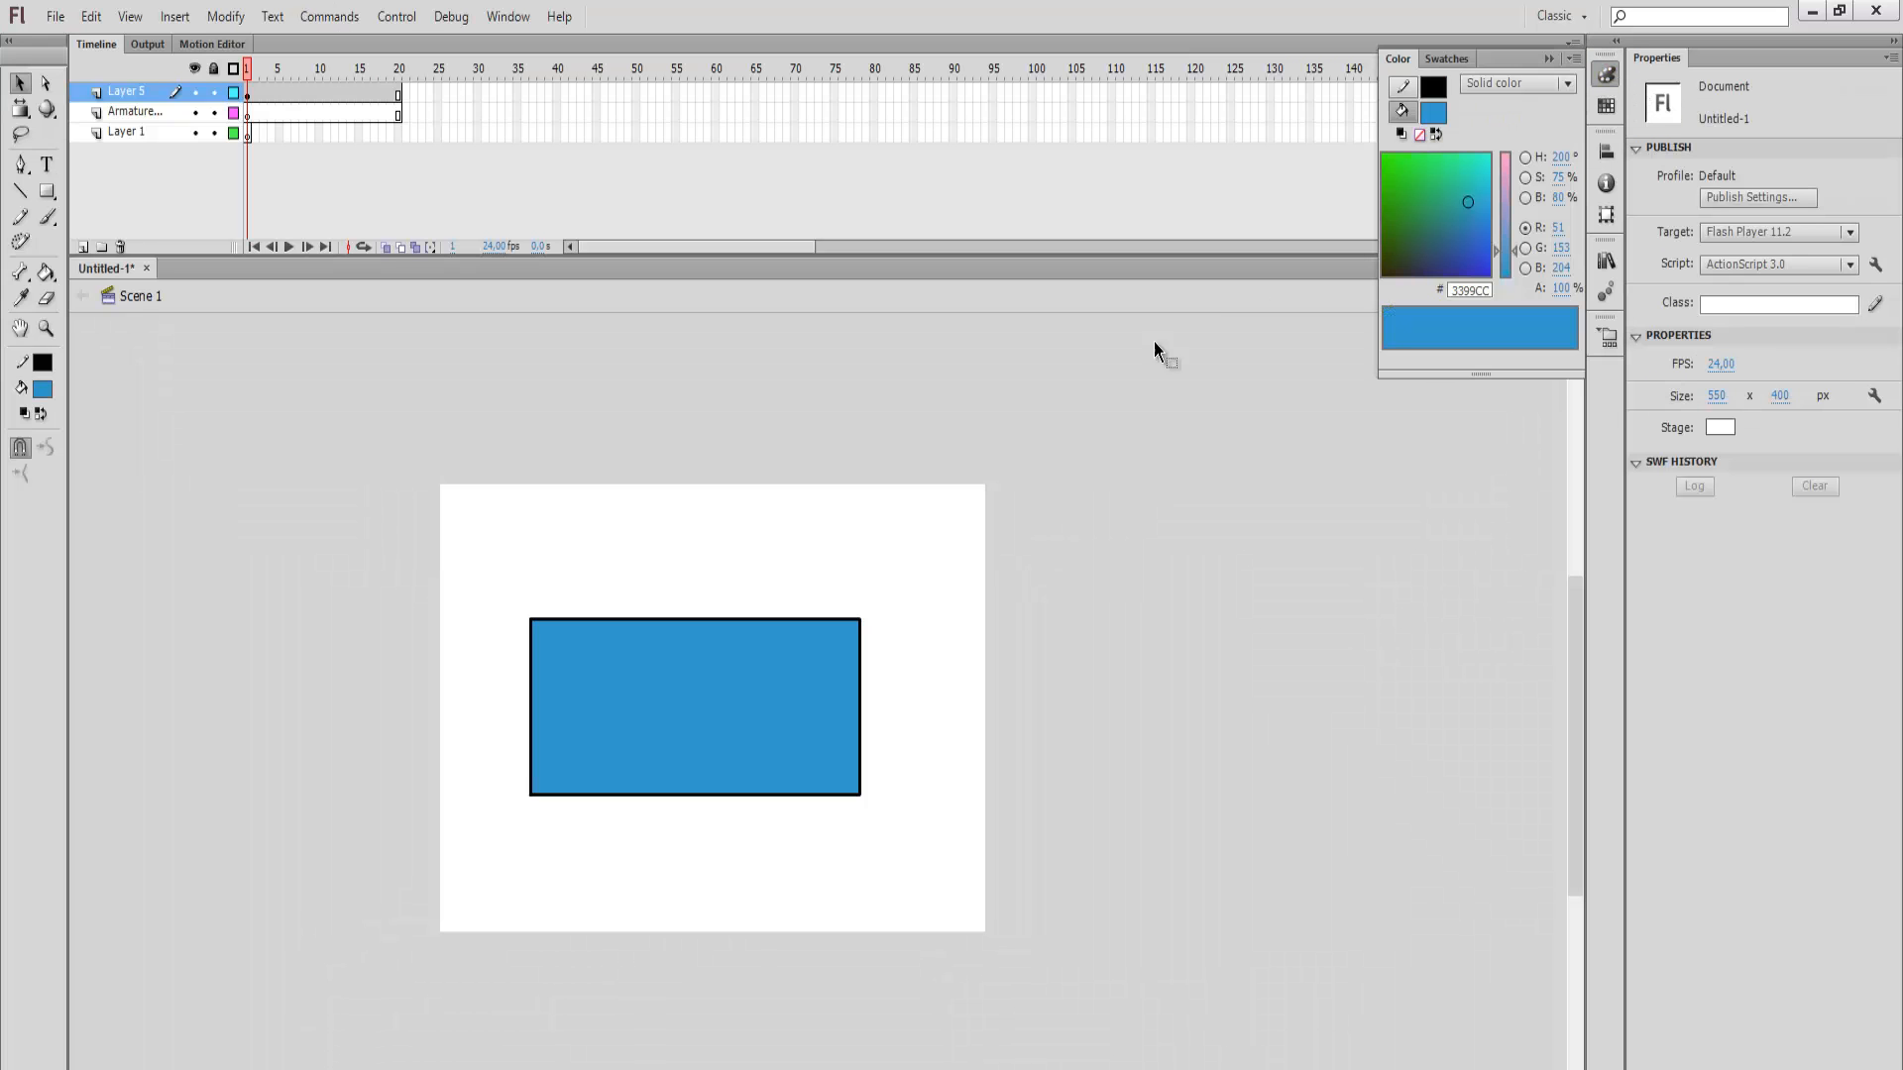
pyautogui.click(714, 720)
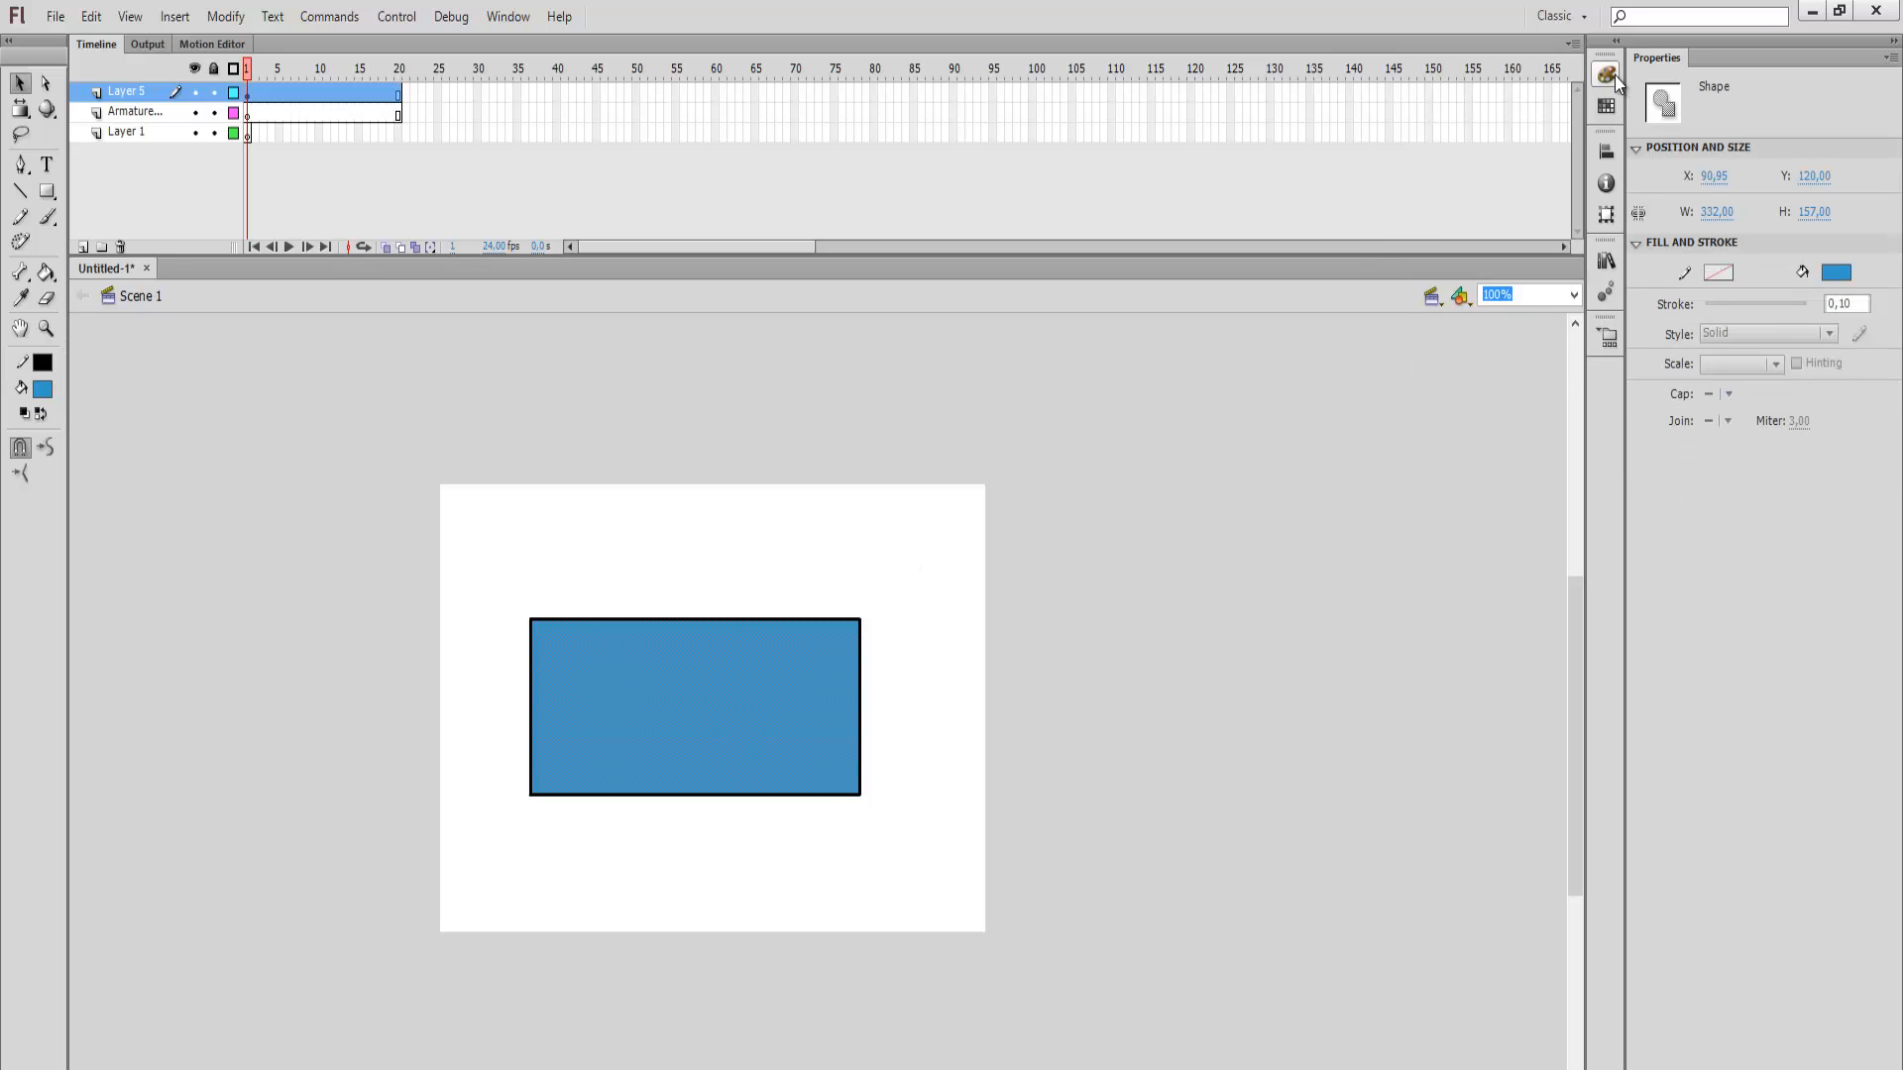
pyautogui.click(1607, 75)
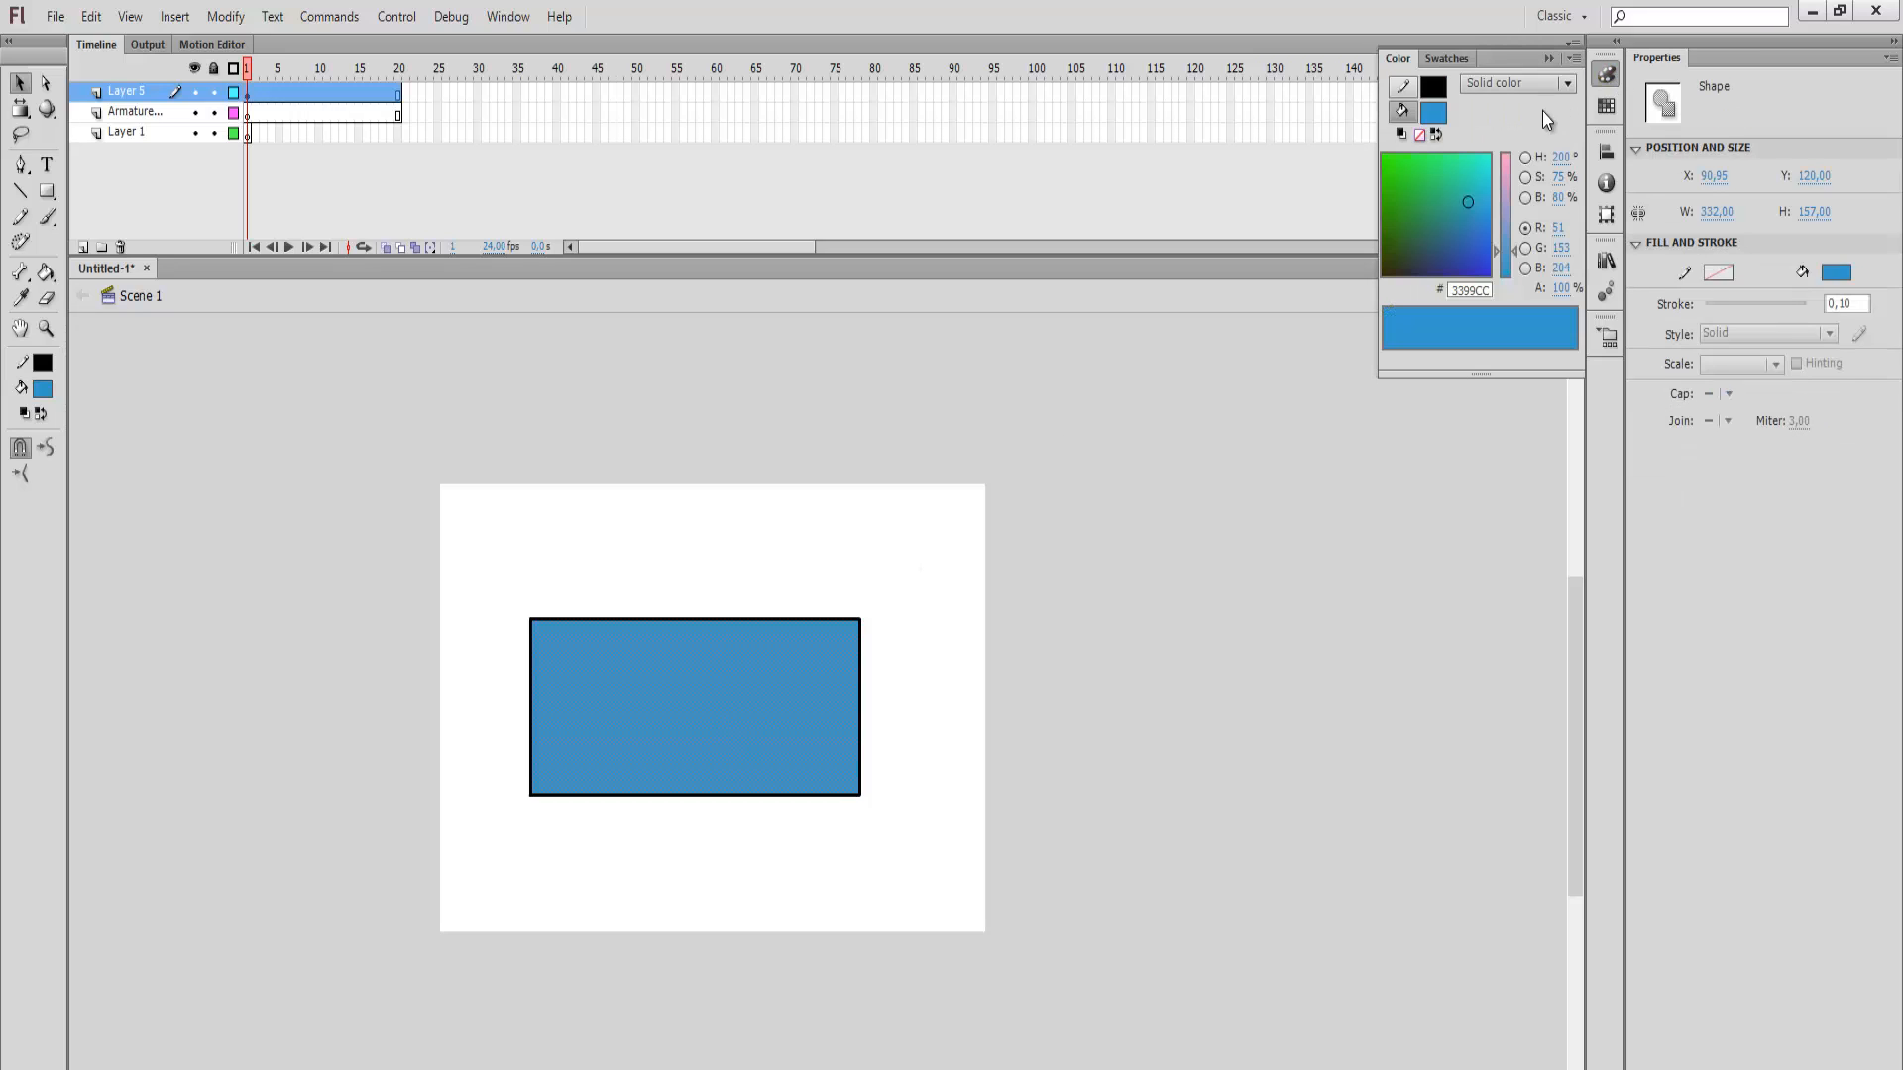
pyautogui.moveTo(1455, 198)
pyautogui.mouseDown()
pyautogui.moveTo(1427, 212)
pyautogui.moveTo(1412, 179)
pyautogui.moveTo(1456, 162)
pyautogui.moveTo(1438, 176)
pyautogui.moveTo(1461, 199)
pyautogui.moveTo(1413, 197)
pyautogui.moveTo(1464, 200)
pyautogui.moveTo(1474, 259)
pyautogui.moveTo(1481, 243)
pyautogui.mouseUp()
pyautogui.click(1474, 179)
pyautogui.click(1506, 168)
# Step: Try to recolour the outline to #004DD9 and a violet-blue with only the rectangle's fill selected
pyautogui.click(1401, 87)
pyautogui.click(1440, 197)
pyautogui.click(810, 651)
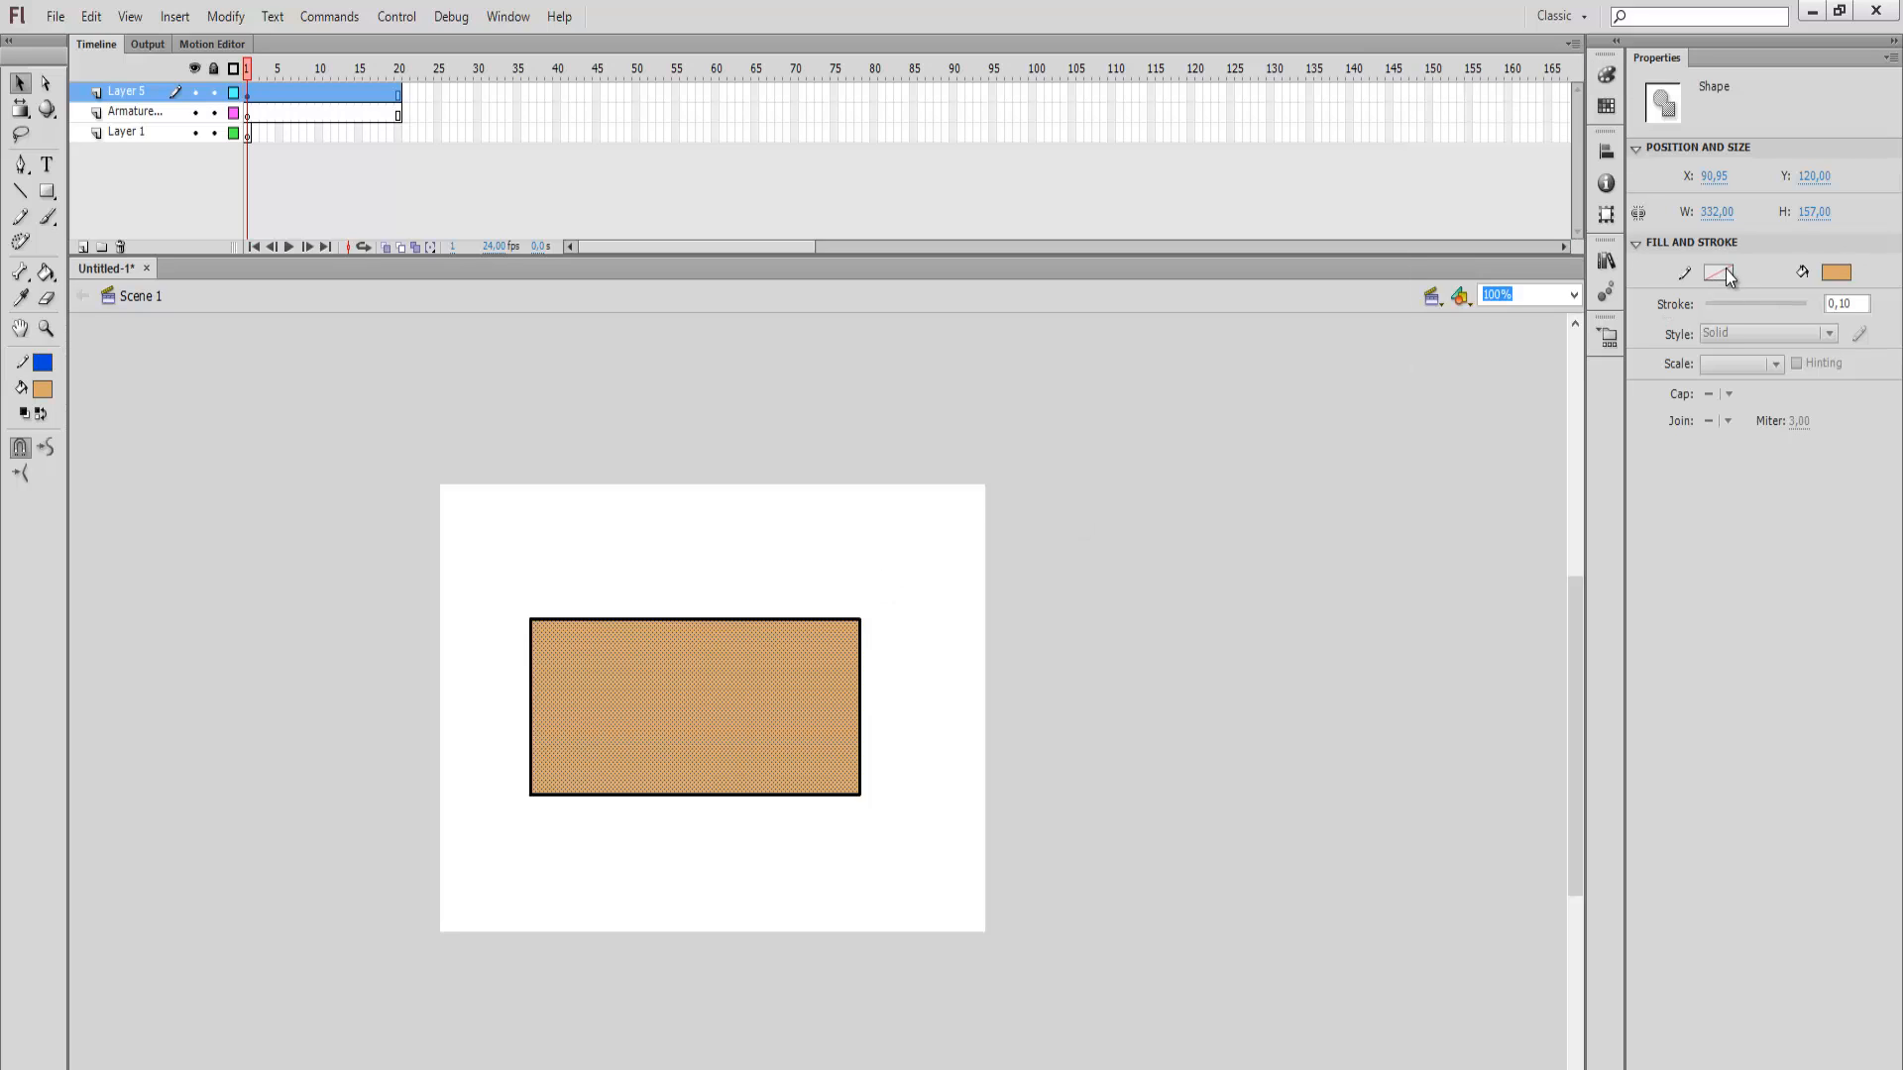
pyautogui.click(44, 365)
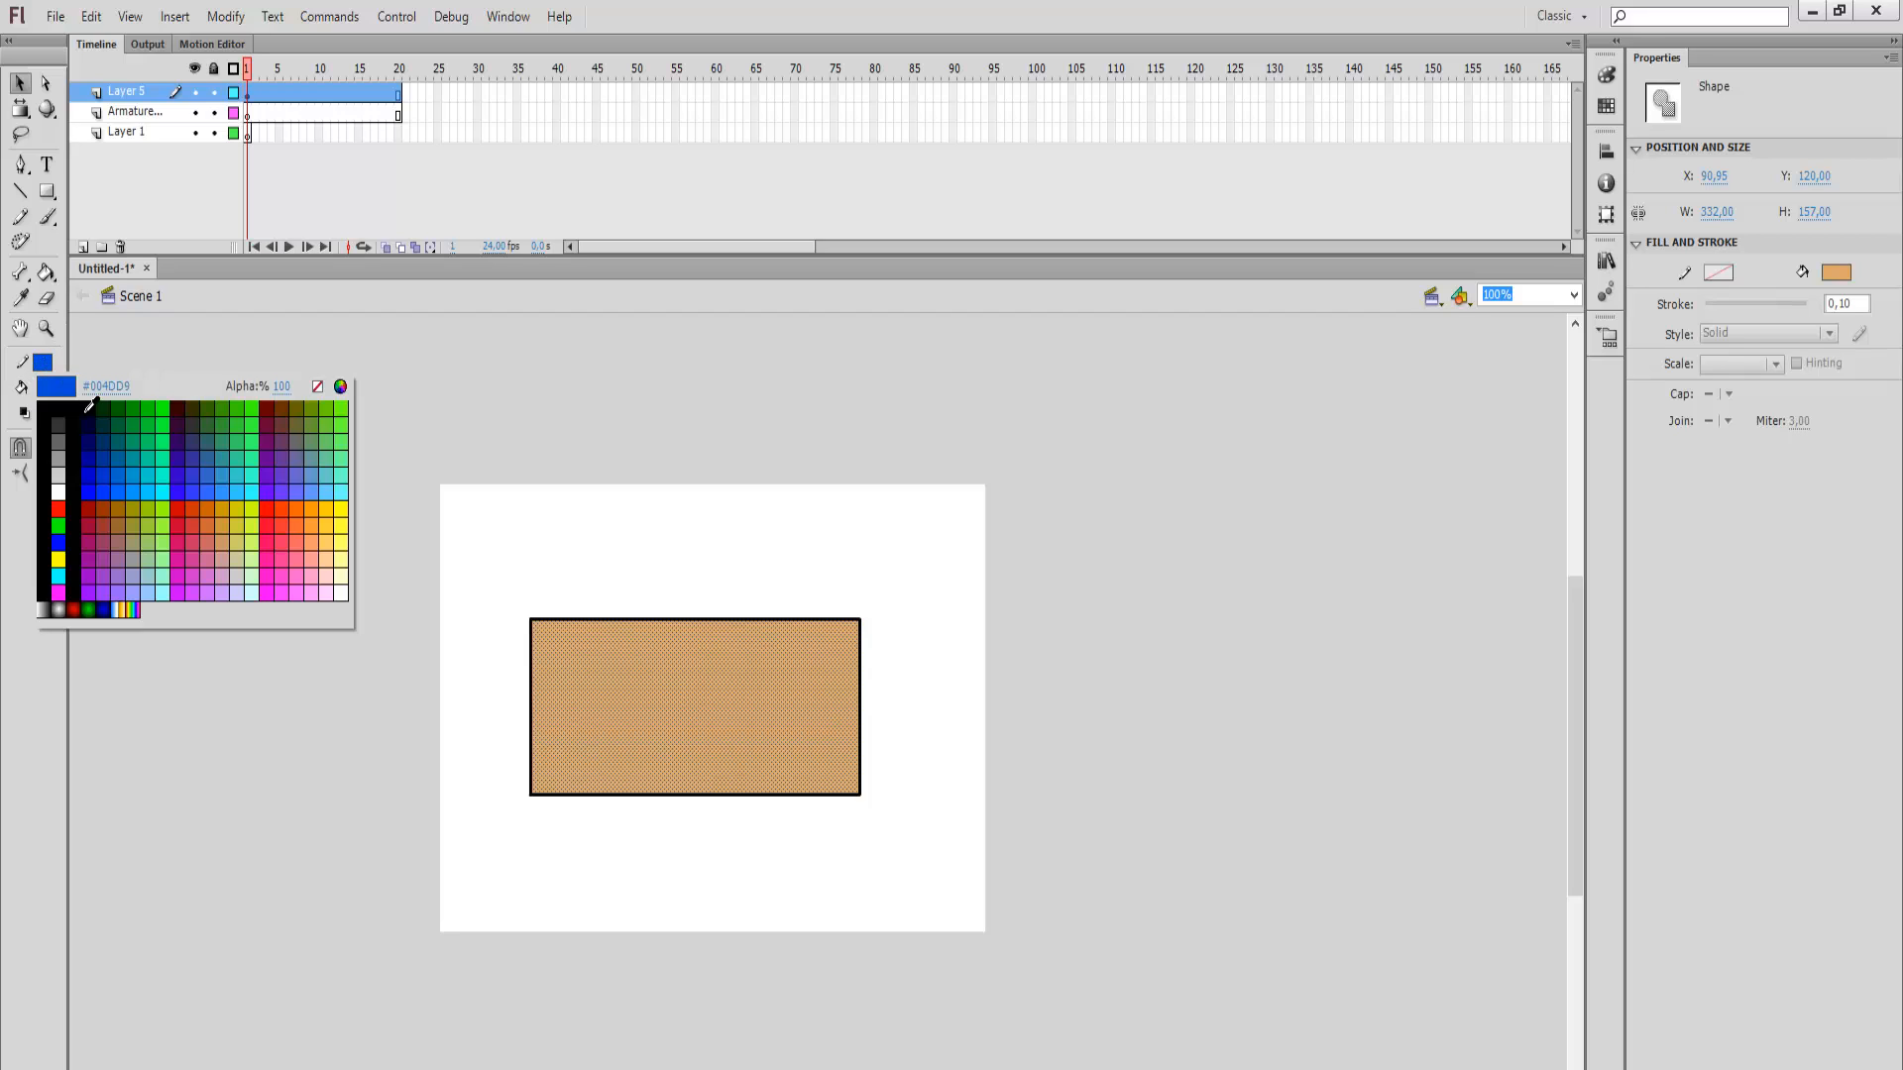
pyautogui.click(202, 488)
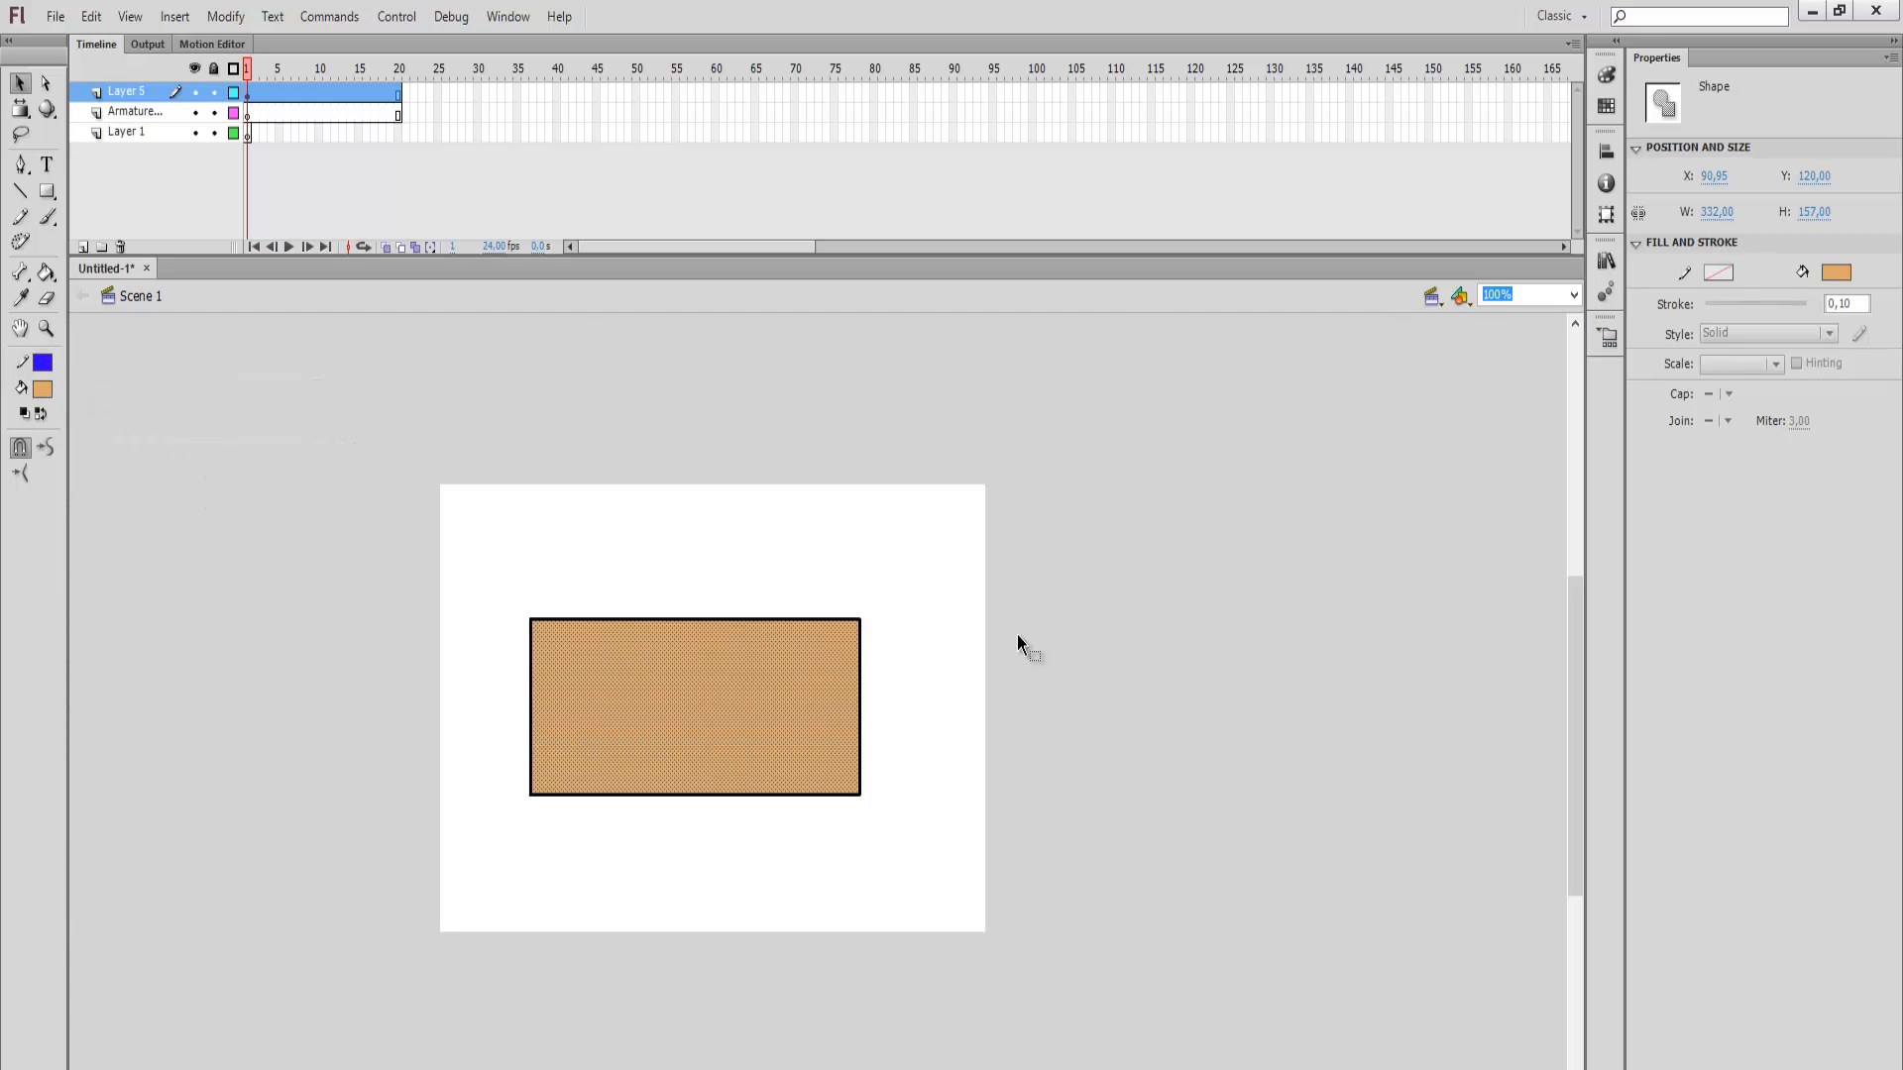
# Step: Select the entire rectangle including its outline and set the stroke colour to #333399
pyautogui.moveTo(593, 514); pyautogui.dragTo(995, 799)
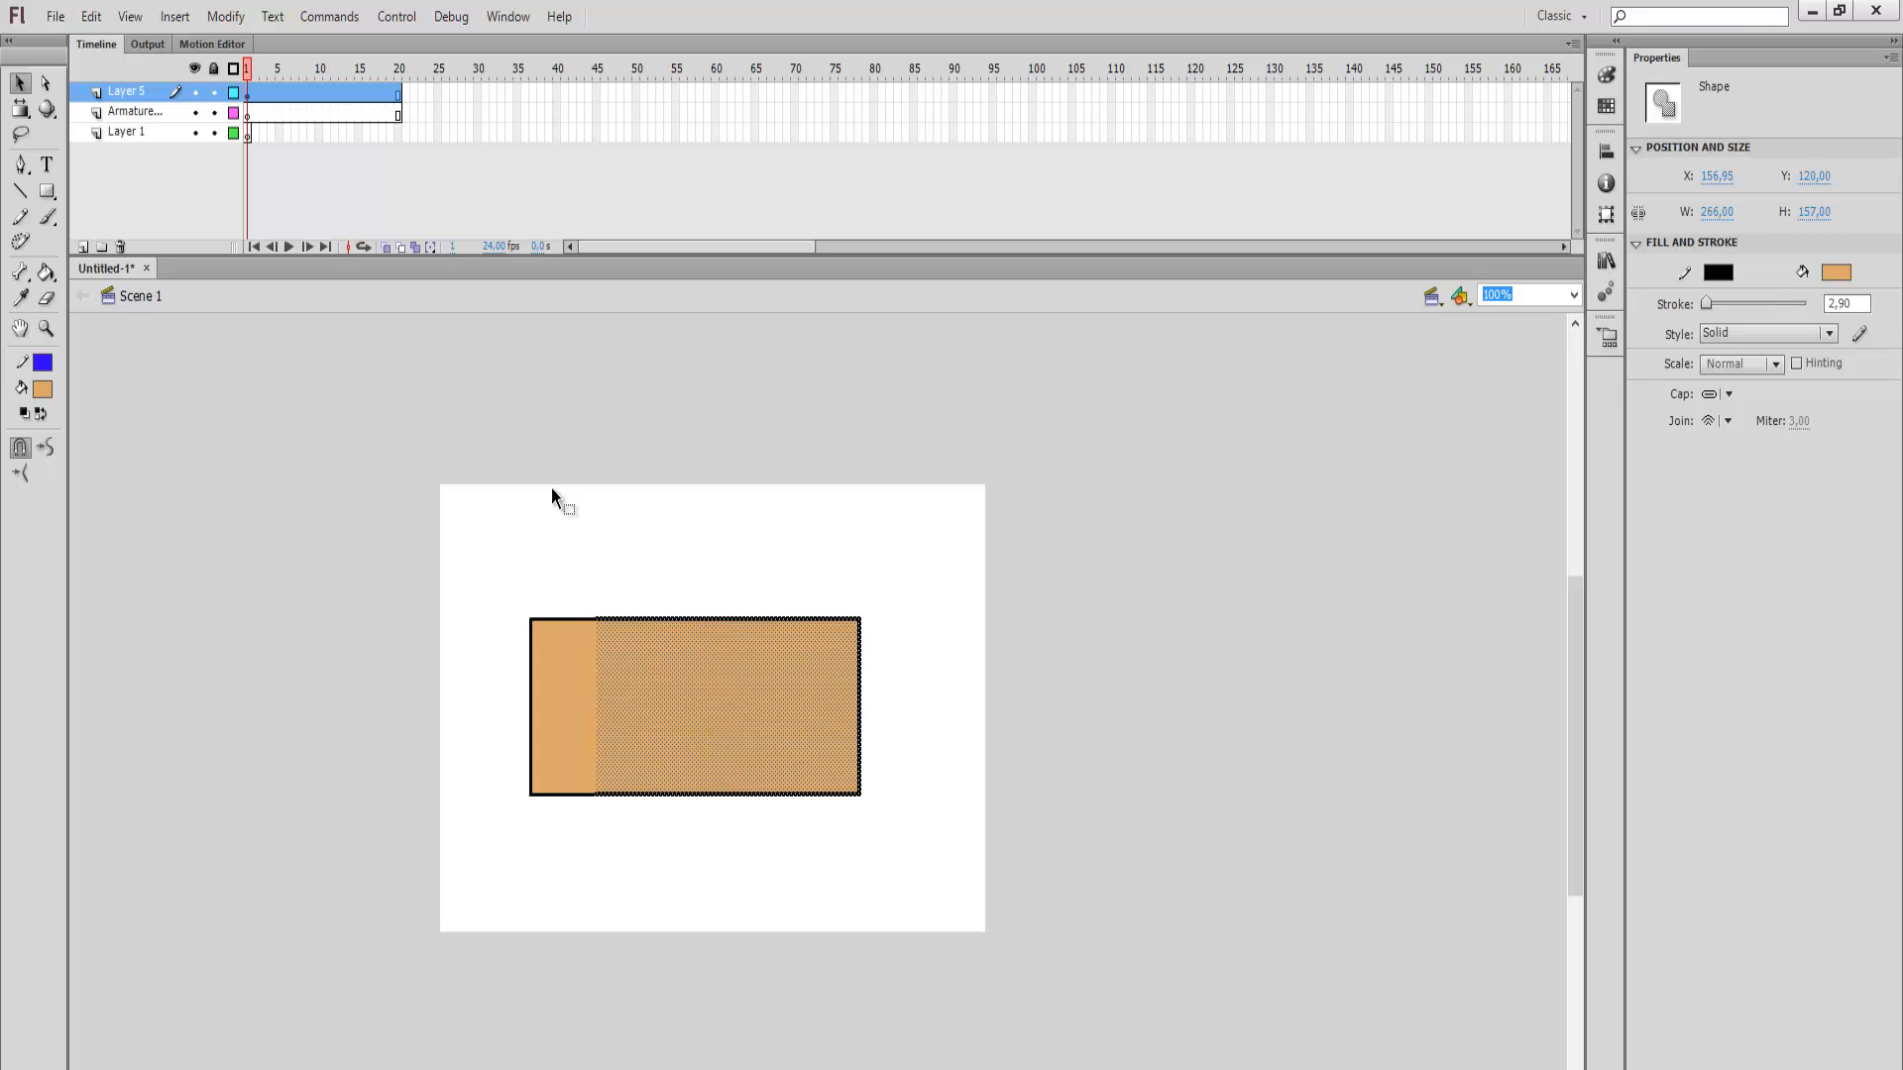
pyautogui.moveTo(466, 509); pyautogui.dragTo(1159, 942)
pyautogui.click(1733, 275)
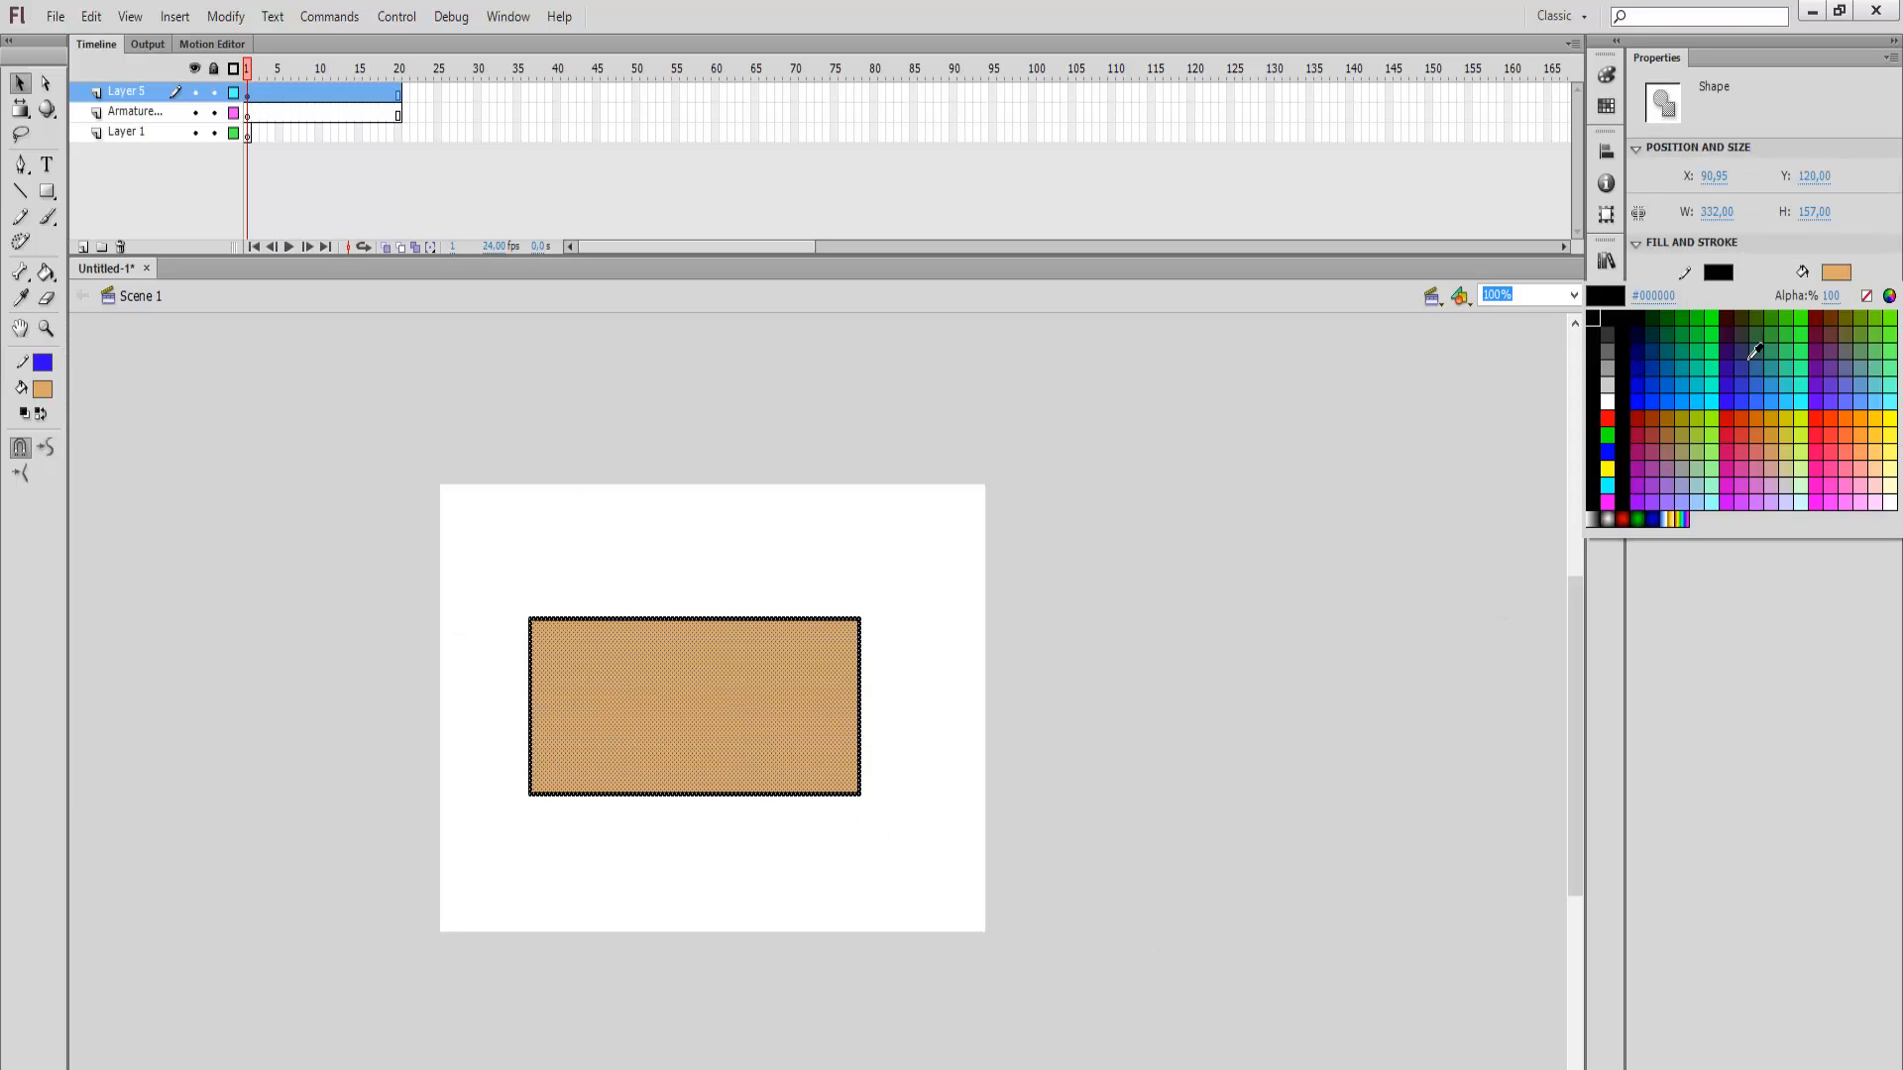
pyautogui.click(1745, 367)
# Step: Try several blue and green outline colours in the colour mixer, ending on teal #33B4B6
pyautogui.click(1606, 74)
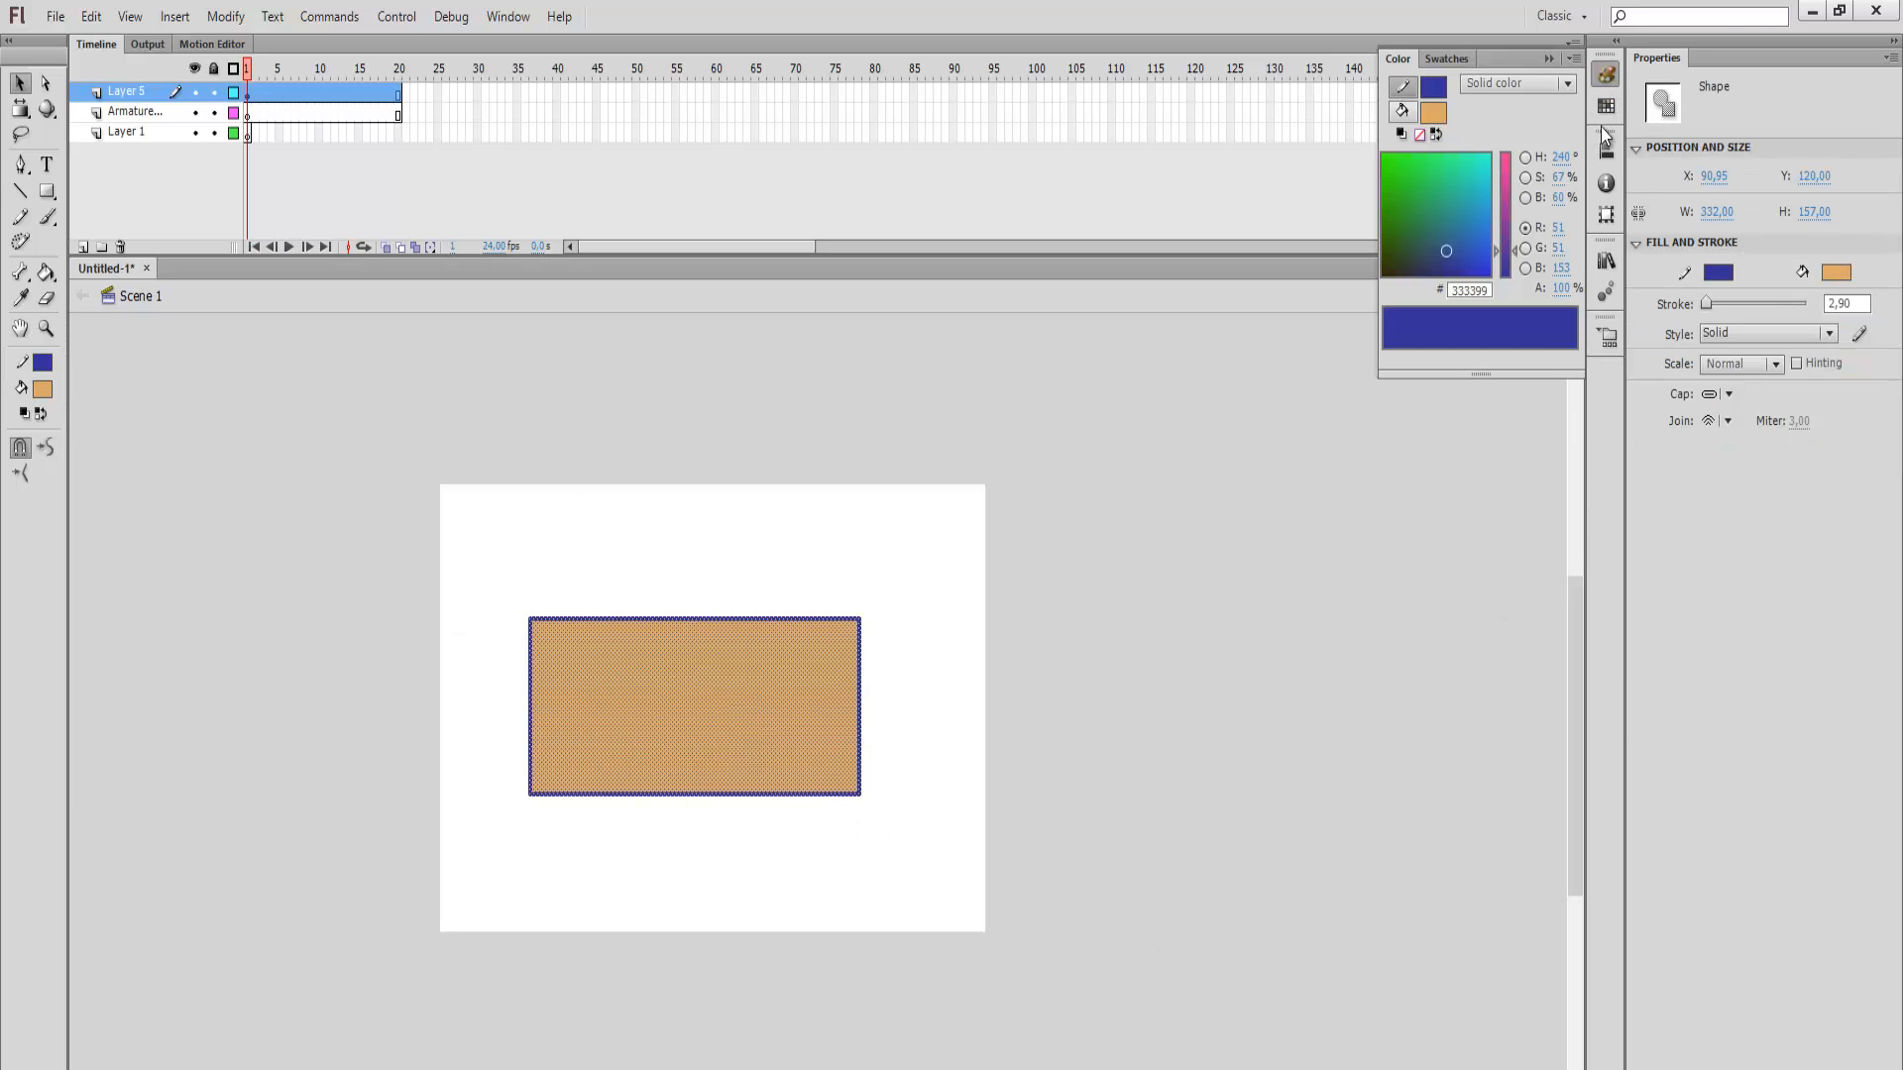
pyautogui.click(1432, 198)
pyautogui.click(1461, 225)
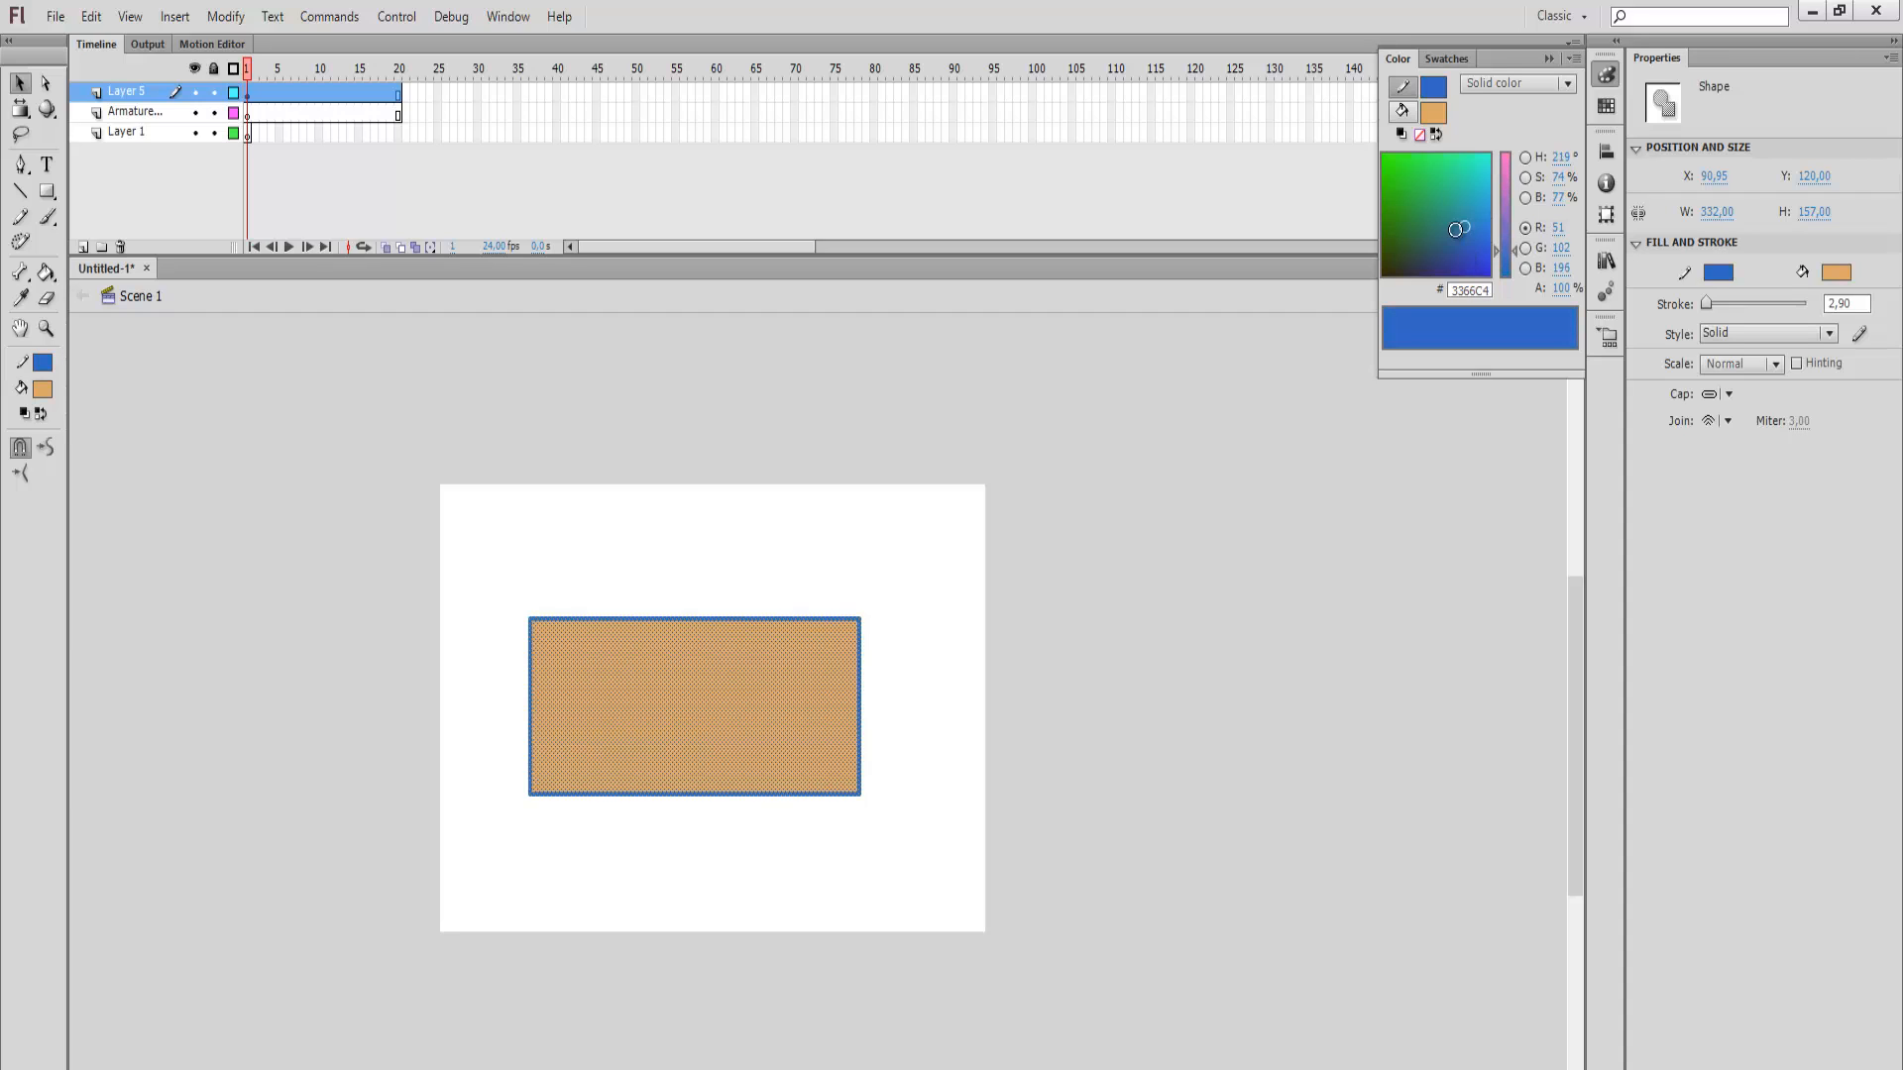
pyautogui.click(1467, 187)
pyautogui.click(1425, 203)
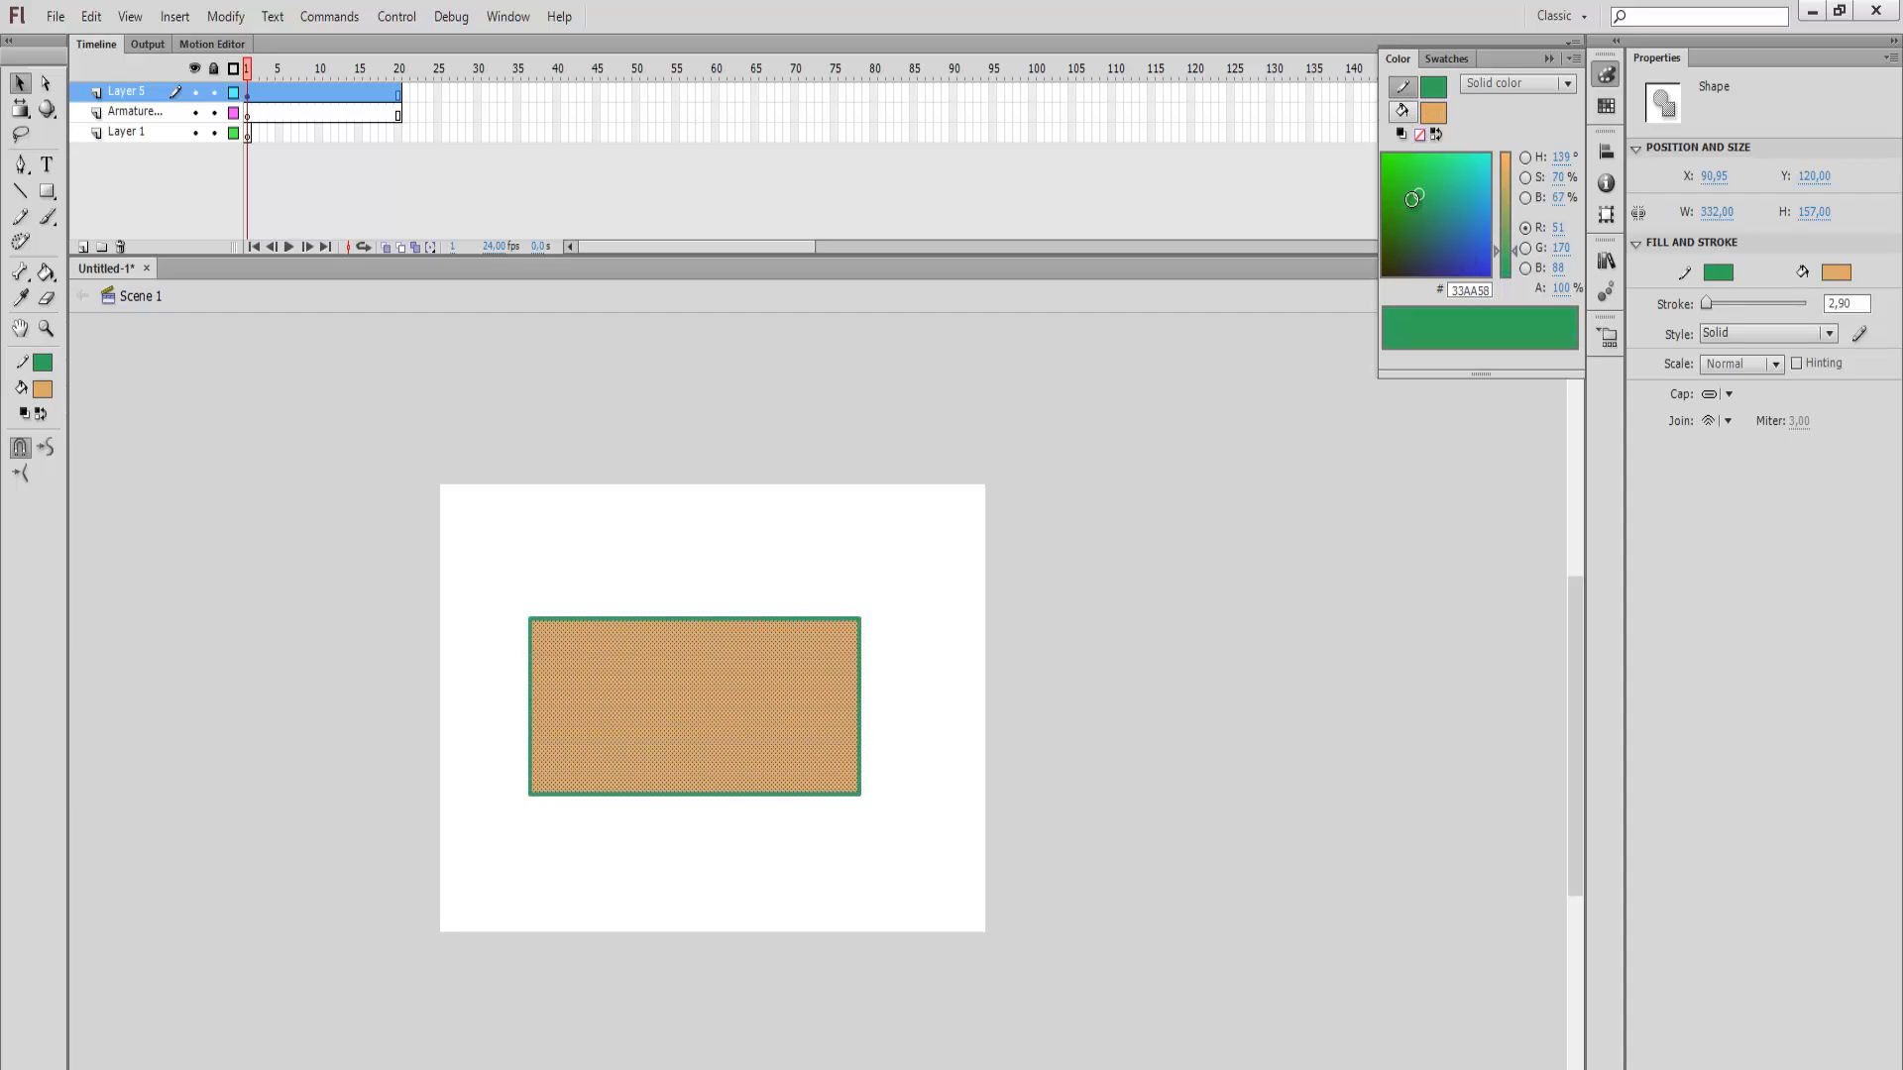
pyautogui.click(1420, 233)
pyautogui.click(1468, 218)
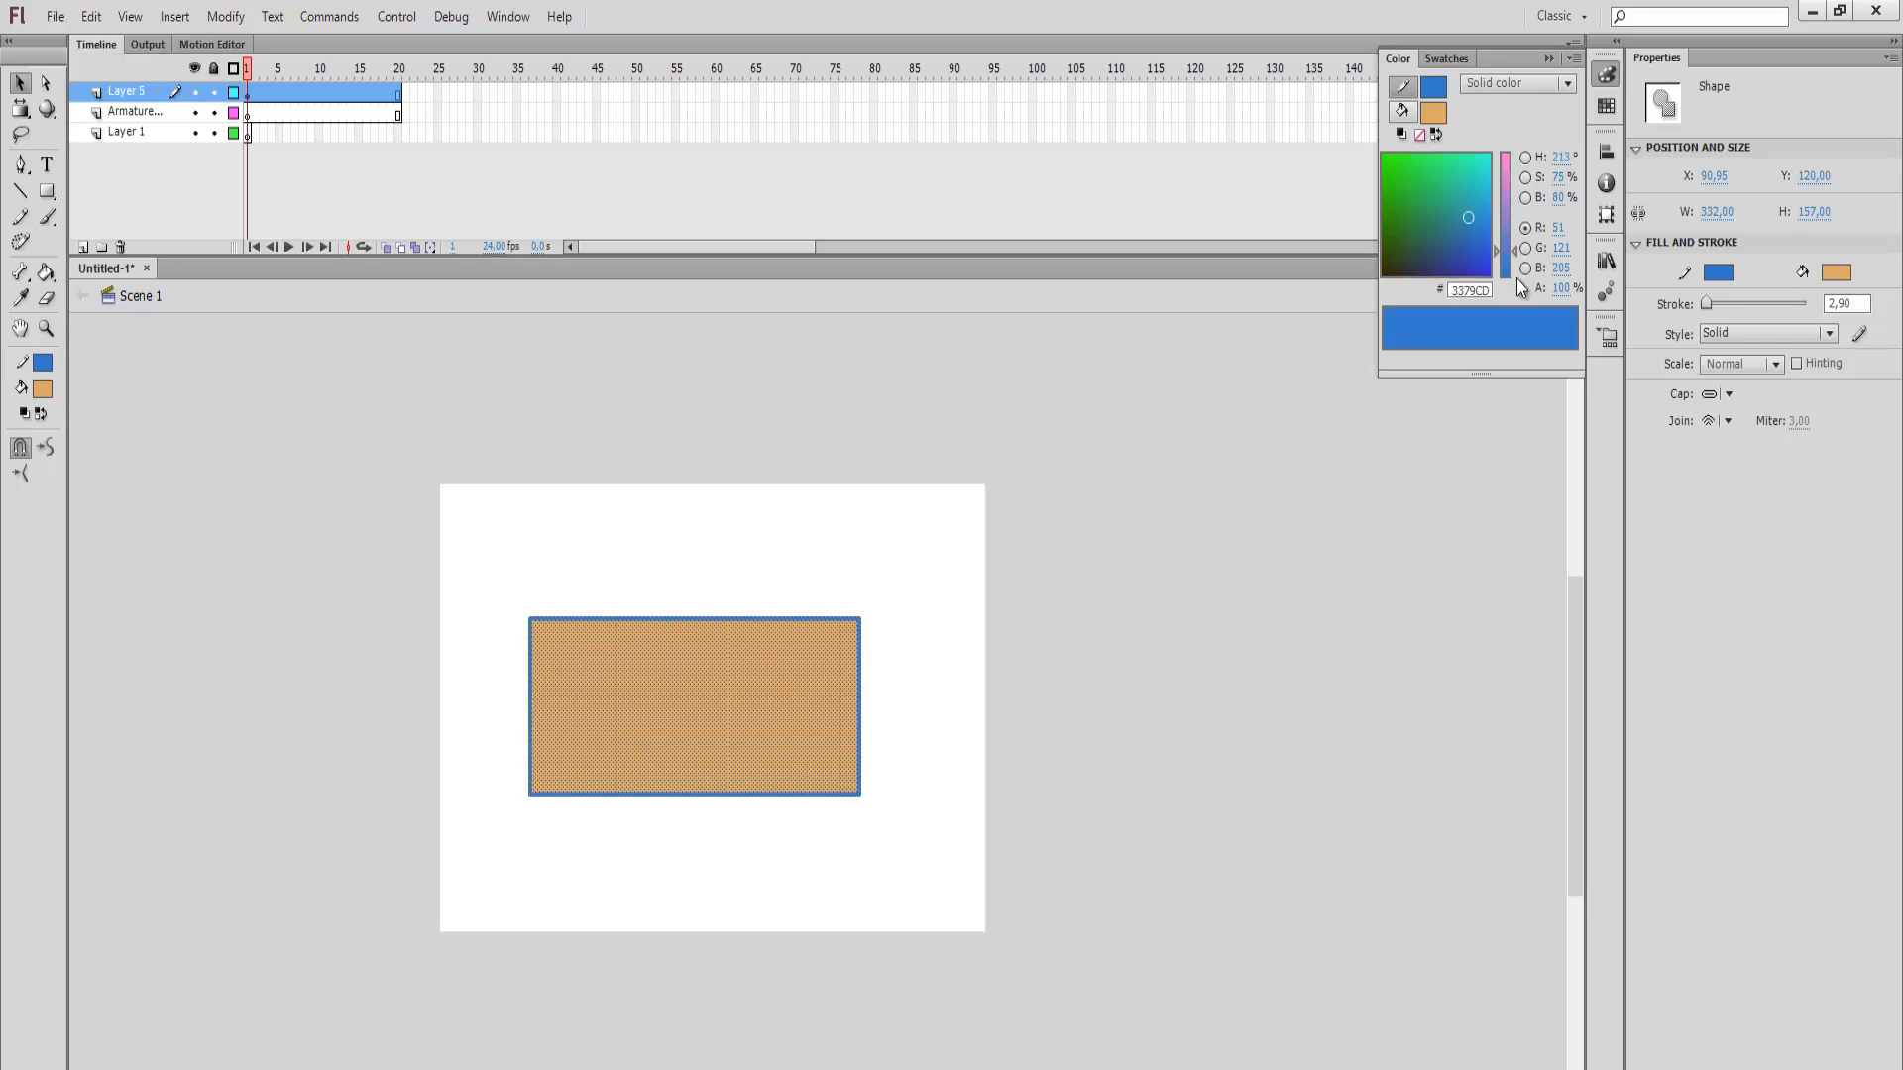
pyautogui.click(1450, 189)
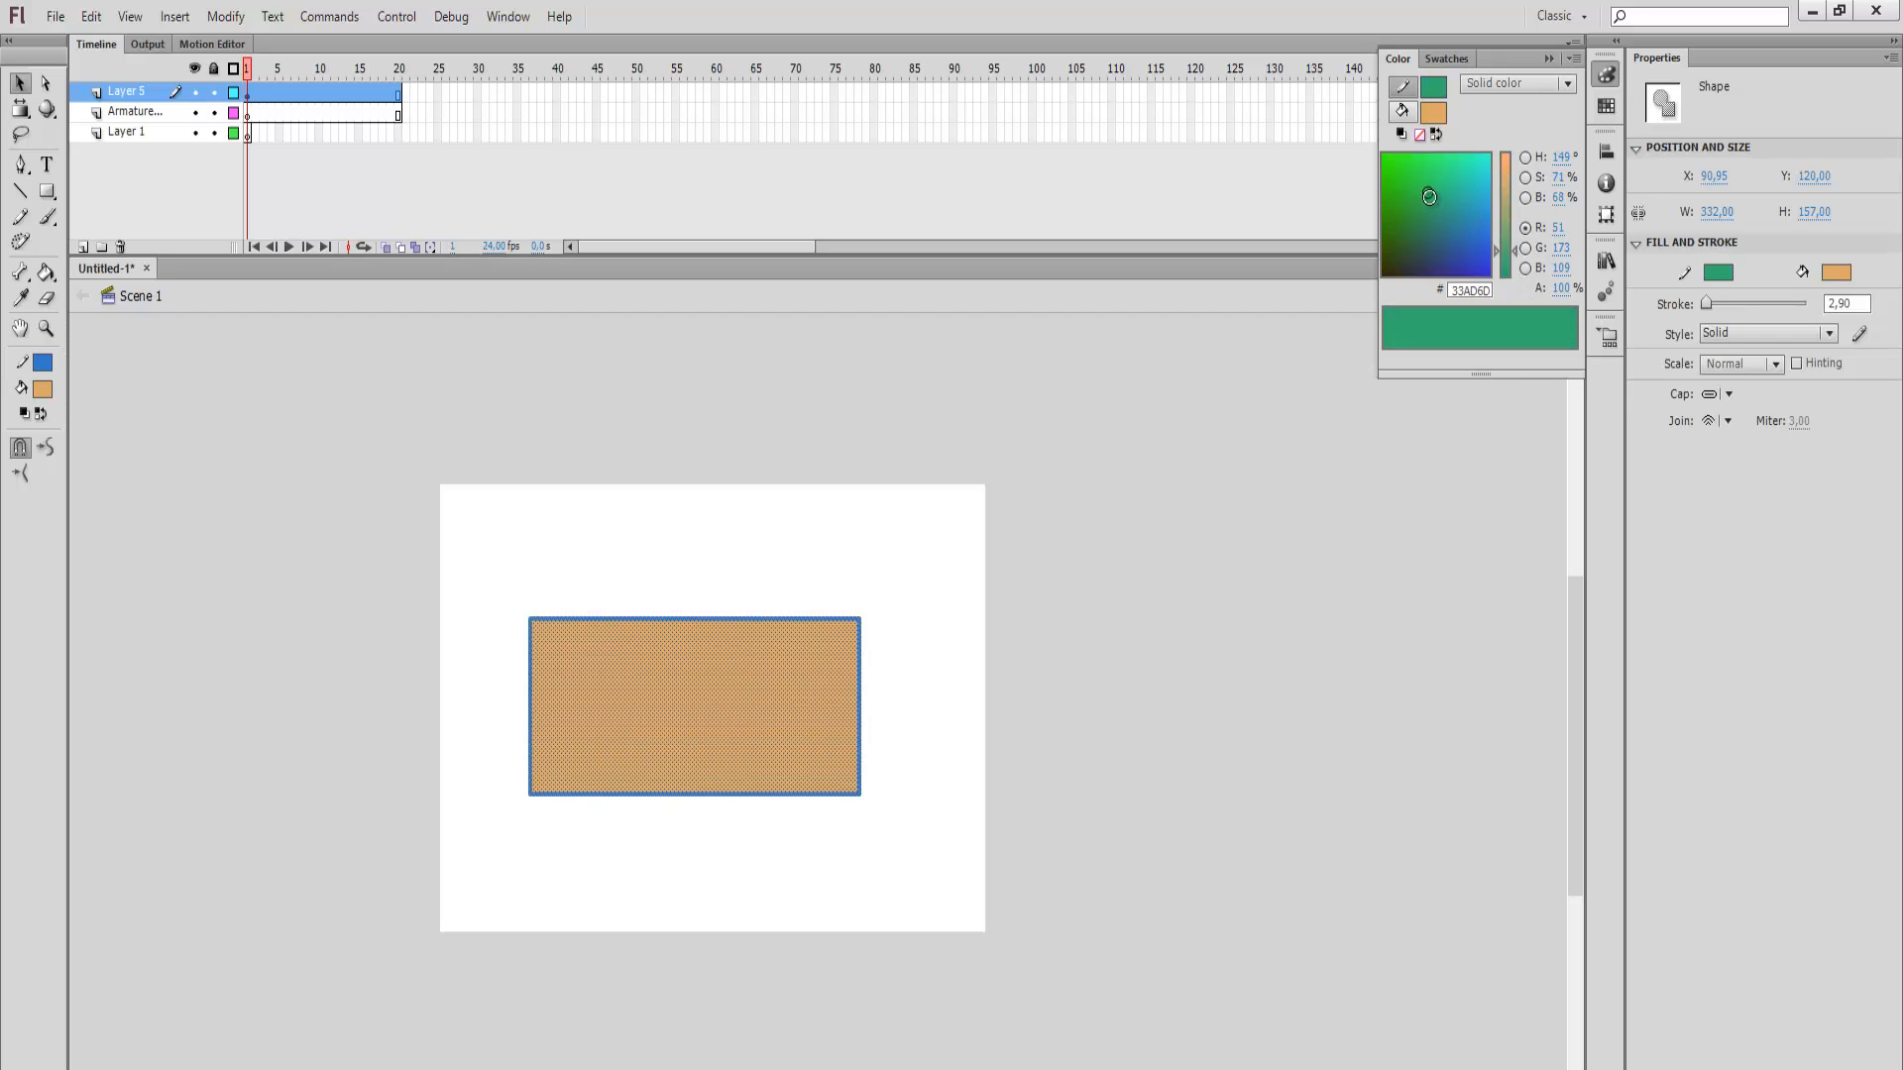
pyautogui.click(1458, 189)
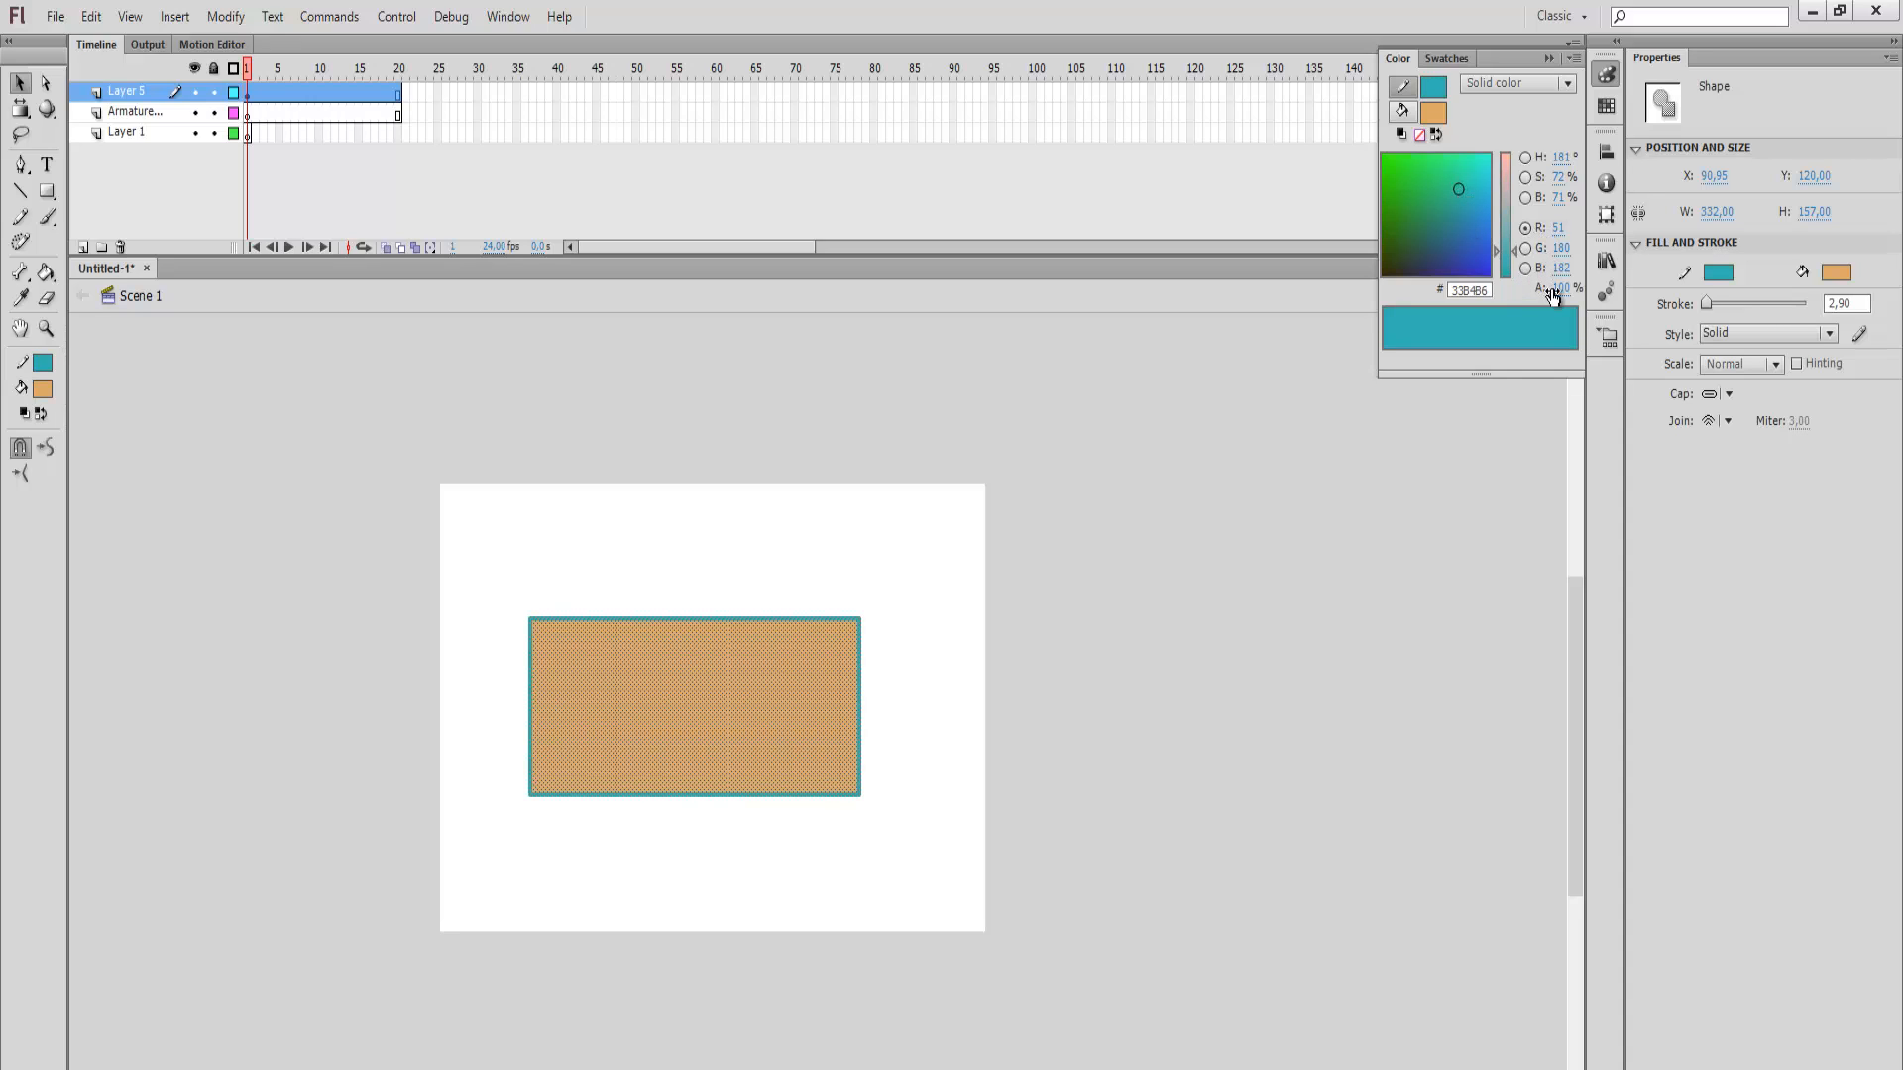
# Step: Change the rectangle's outline to green #33E243 and finally to a very dark red, #330000, at 100% alpha
pyautogui.moveTo(1554, 289)
pyautogui.mouseDown()
pyautogui.moveTo(1501, 291)
pyautogui.moveTo(1812, 301)
pyautogui.mouseUp()
pyautogui.moveTo(1469, 198)
pyautogui.mouseDown()
pyautogui.moveTo(1427, 213)
pyautogui.moveTo(1409, 195)
pyautogui.moveTo(1477, 168)
pyautogui.moveTo(1481, 203)
pyautogui.moveTo(1433, 229)
pyautogui.moveTo(1457, 194)
pyautogui.moveTo(1409, 168)
pyautogui.mouseUp()
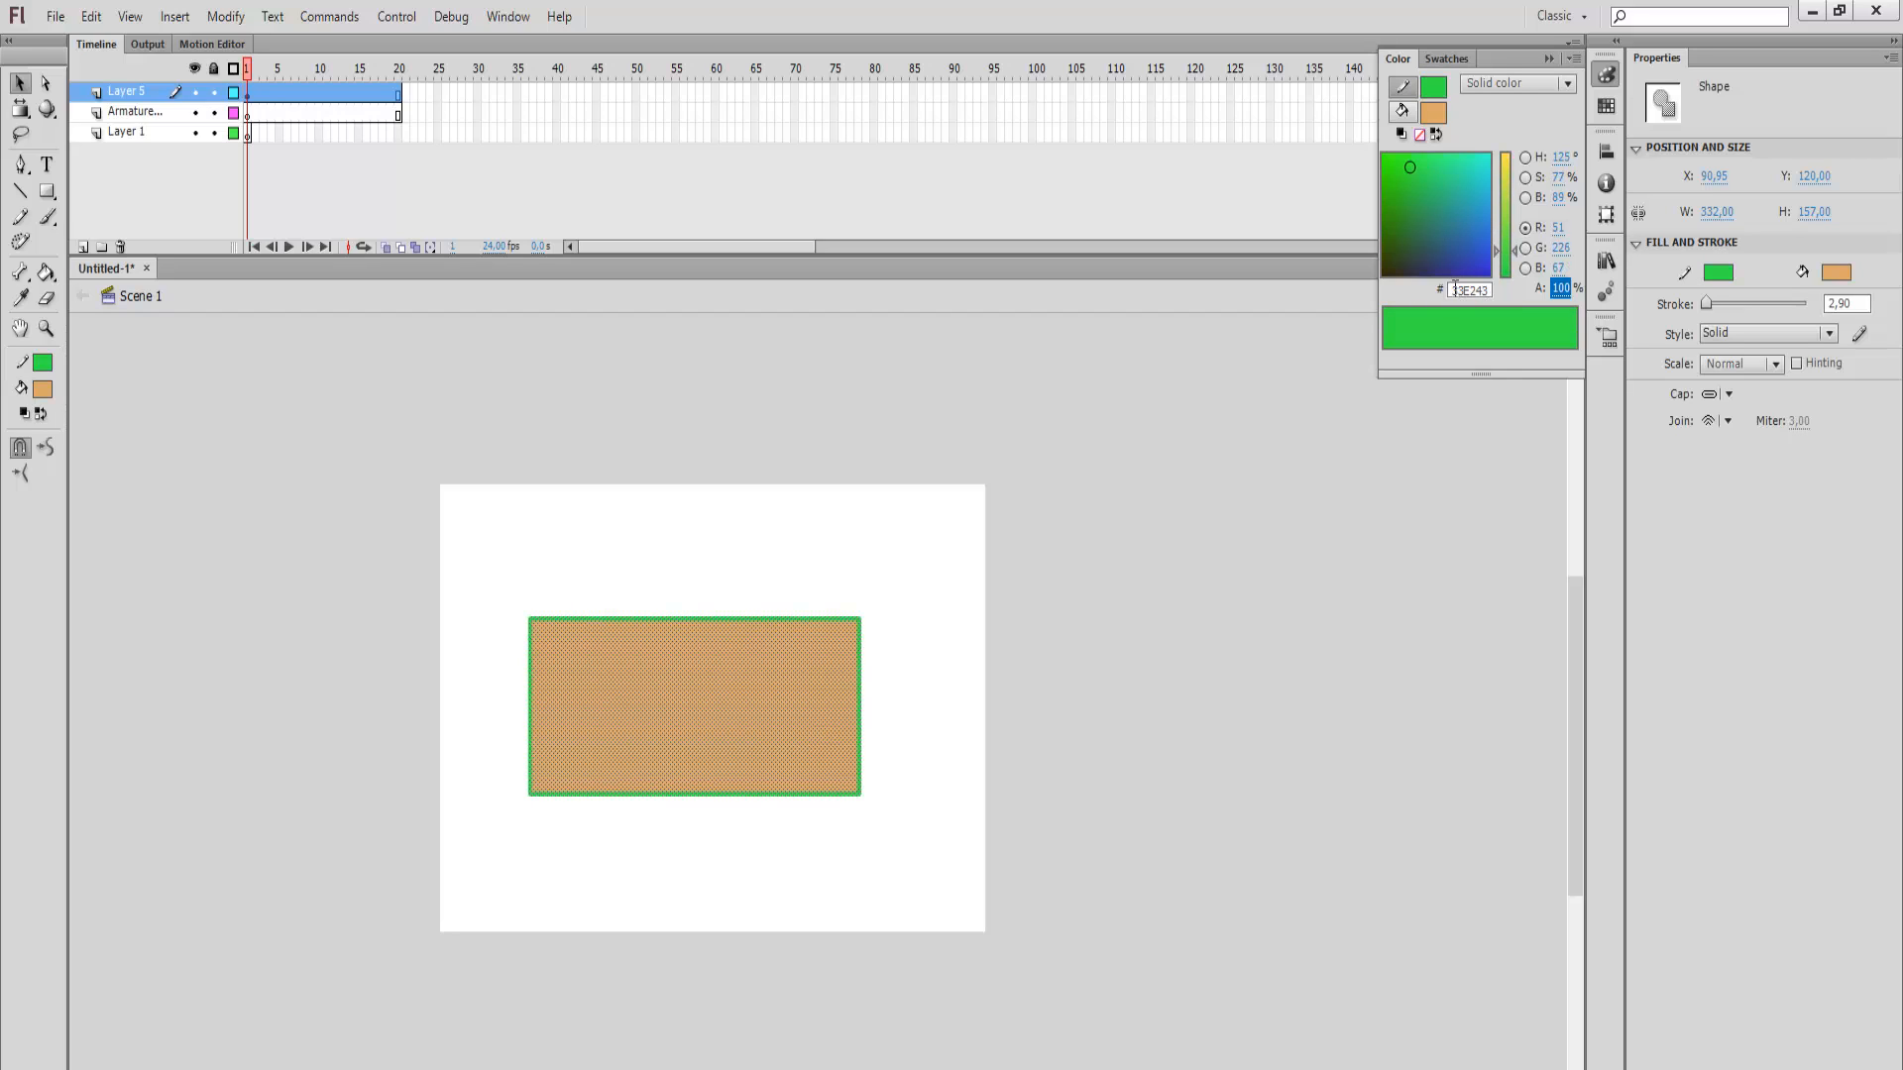
pyautogui.moveTo(1454, 289); pyautogui.dragTo(1505, 293)
pyautogui.moveTo(1433, 208)
pyautogui.mouseDown()
pyautogui.moveTo(1463, 177)
pyautogui.moveTo(1419, 158)
pyautogui.moveTo(1469, 192)
pyautogui.moveTo(1421, 212)
pyautogui.moveTo(1482, 204)
pyautogui.moveTo(1346, 298)
pyautogui.mouseUp()
# Step: Change the rectangle's fill to the solid blue #5680D7
pyautogui.click(1402, 110)
pyautogui.click(1506, 234)
pyautogui.click(1473, 230)
# Step: Try a linear gradient on the rectangle's outline and undo it
pyautogui.click(1402, 86)
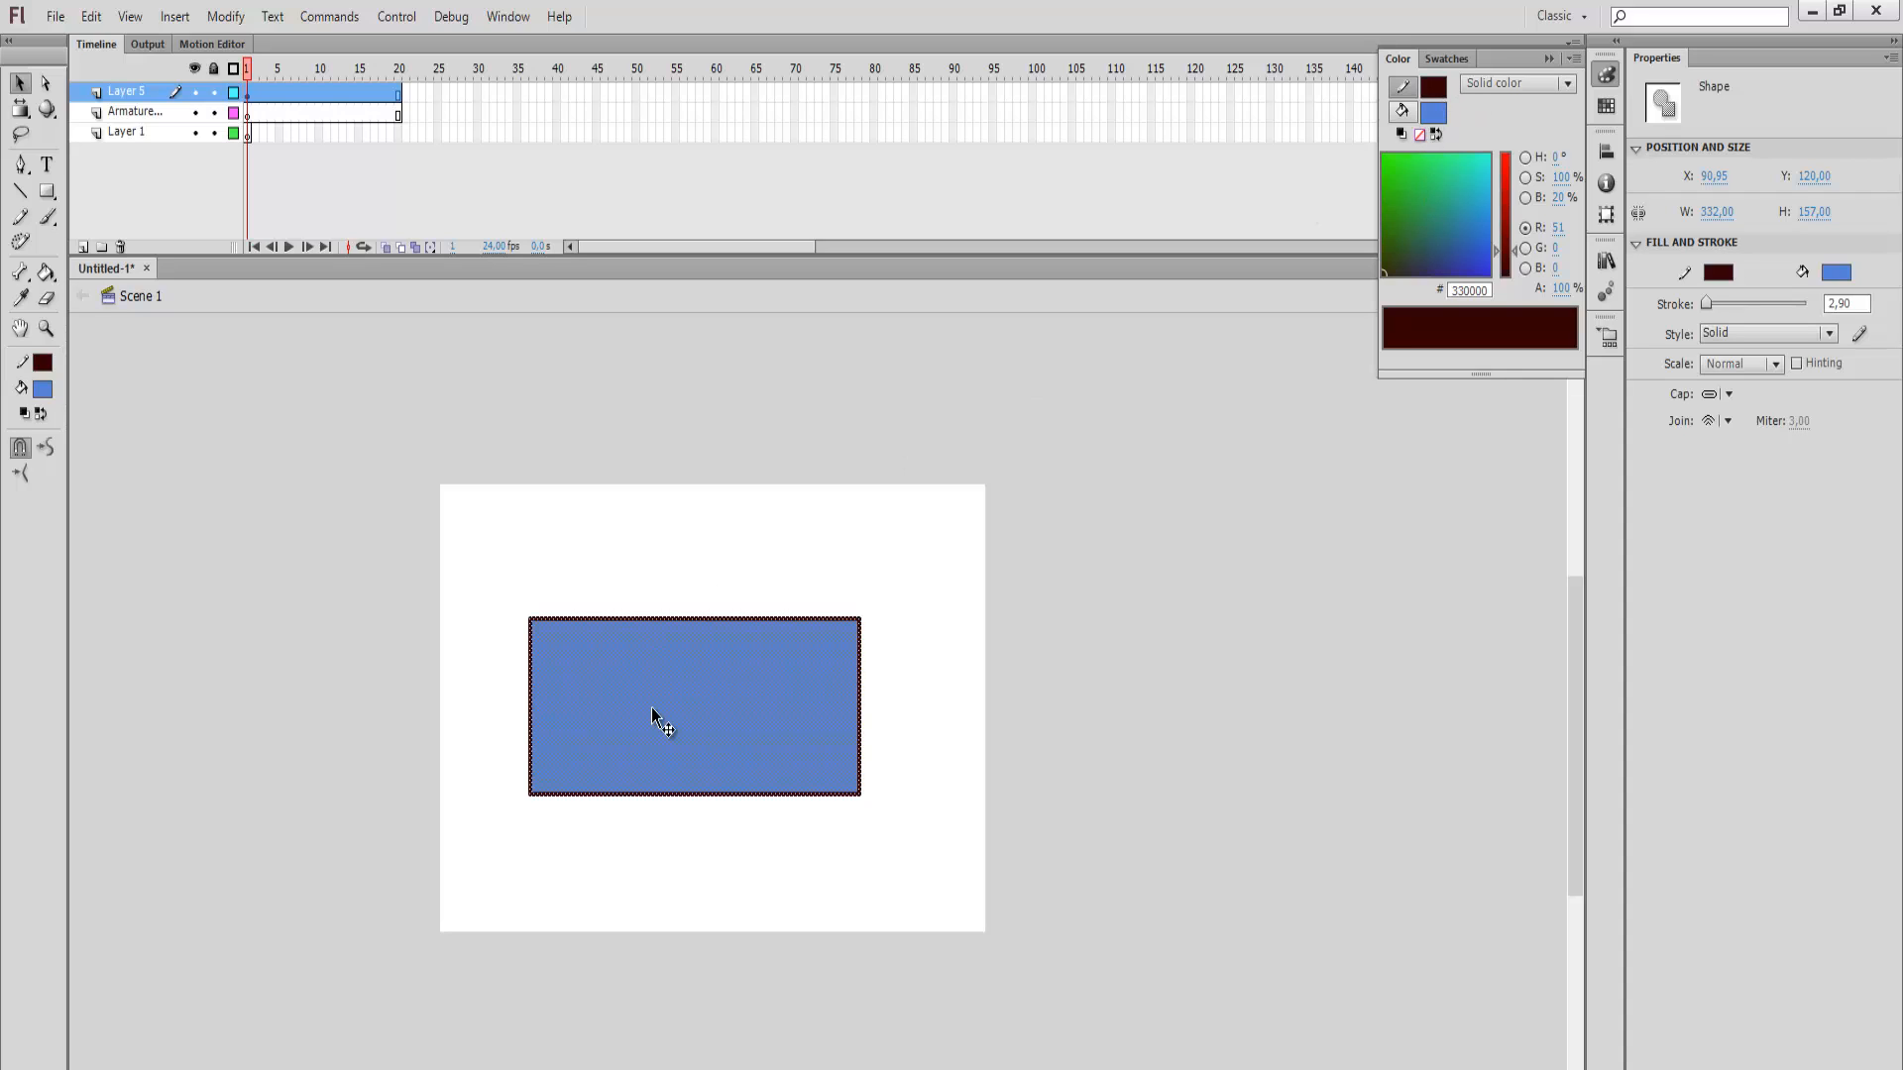
pyautogui.click(1538, 89)
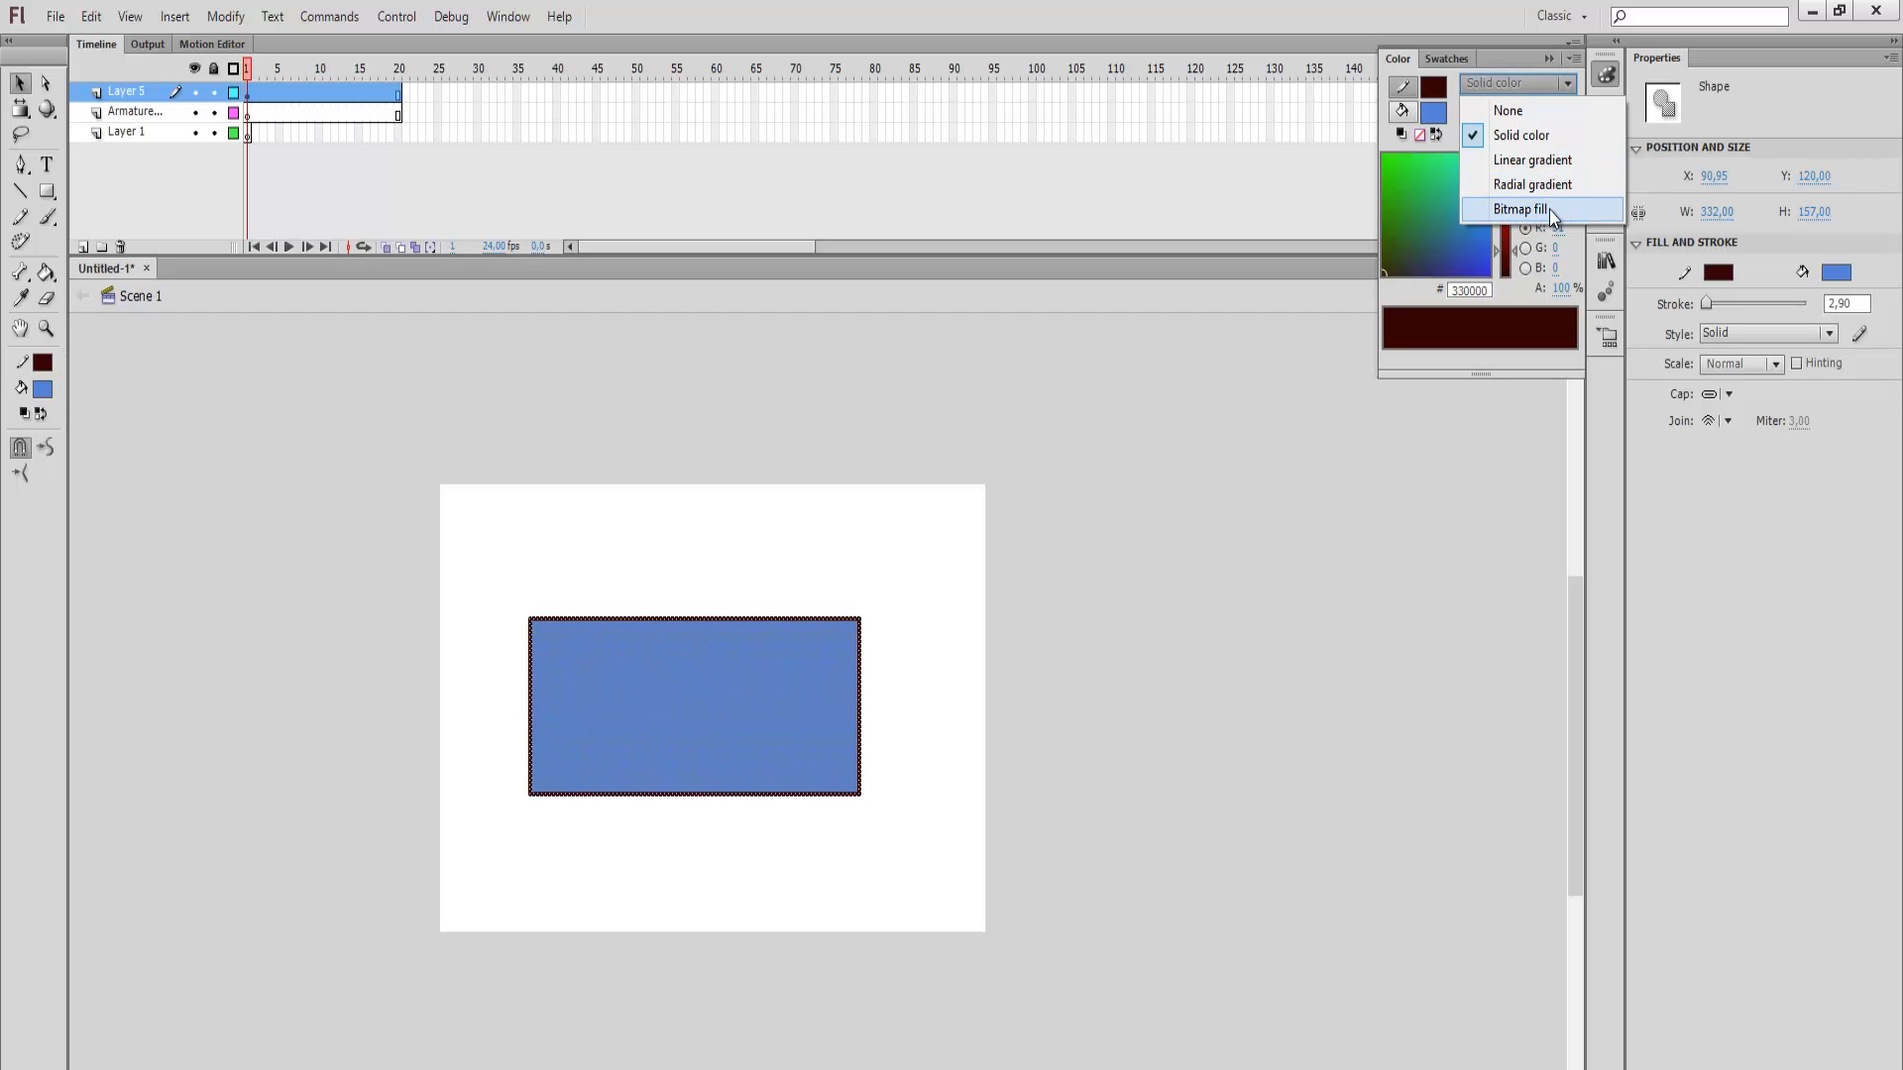
pyautogui.click(1546, 161)
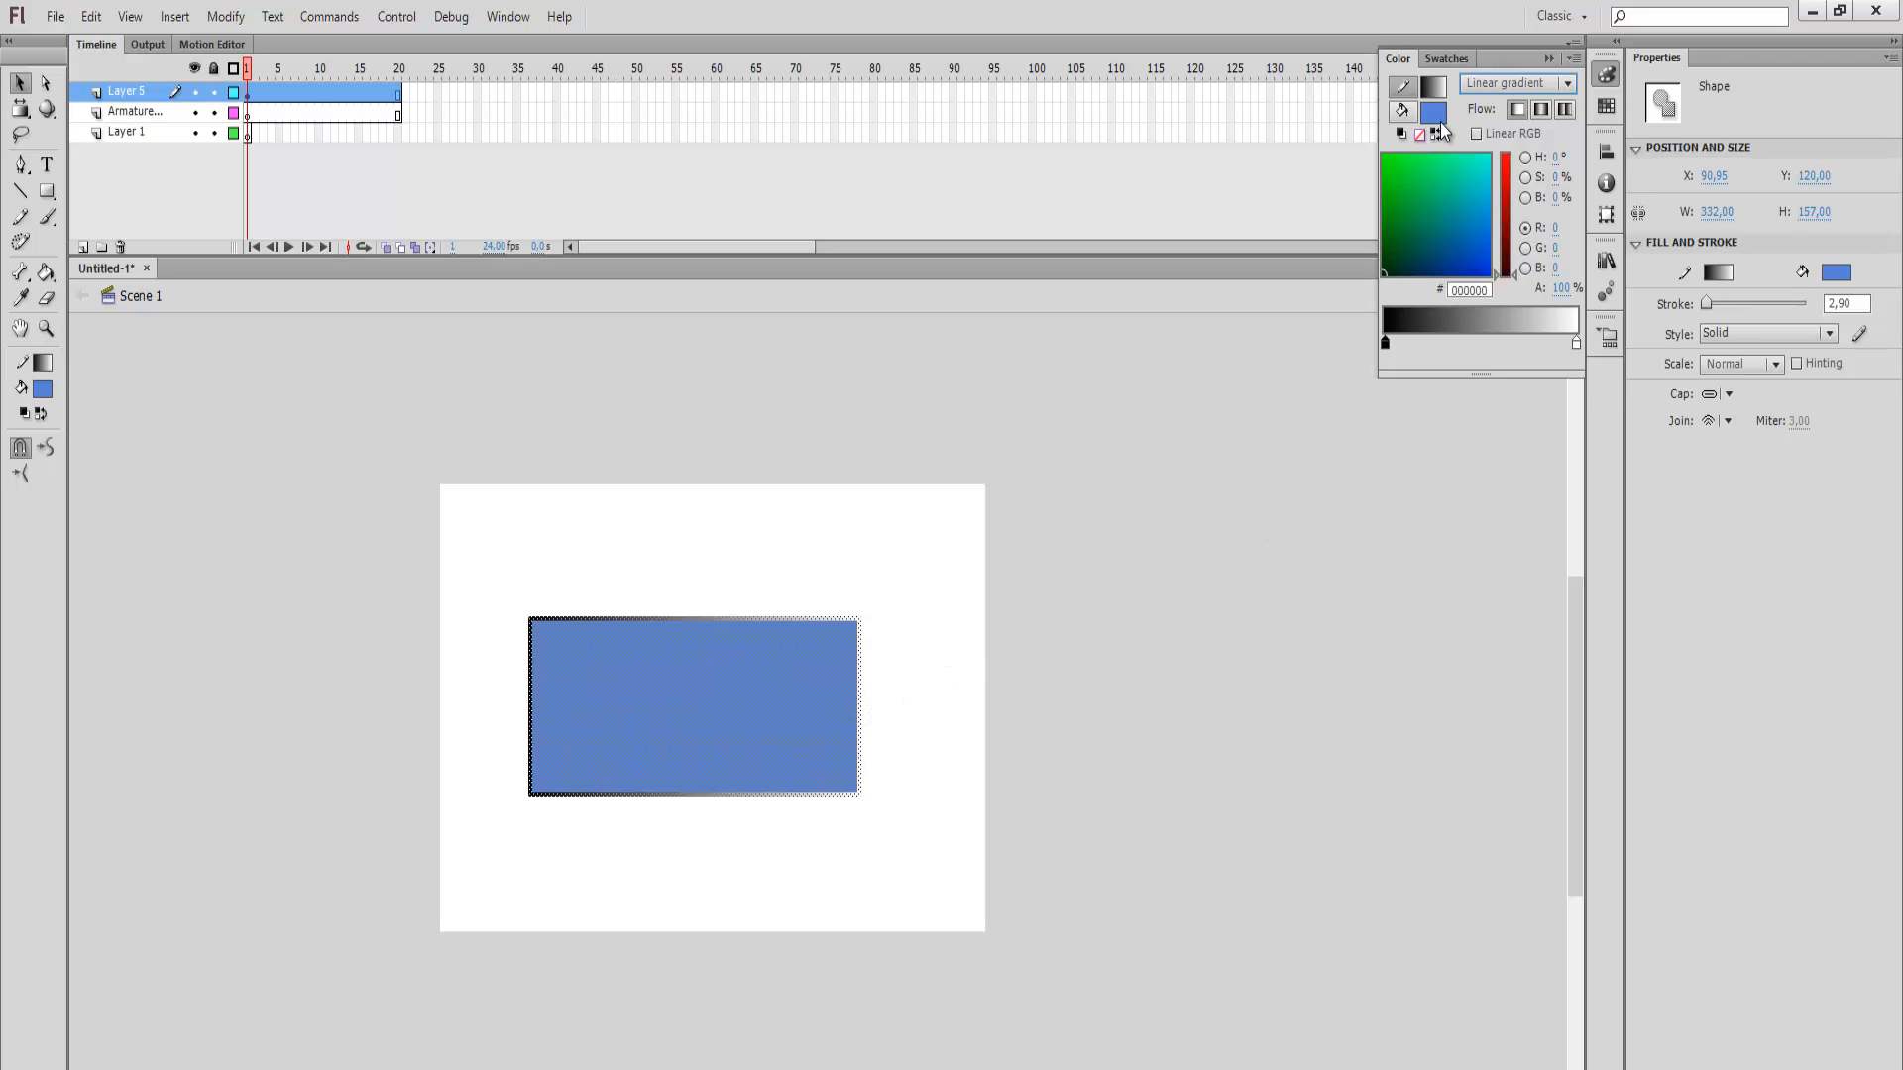
pyautogui.click(1402, 115)
pyautogui.hotkey('ctrl', 'z')
pyautogui.click(1406, 87)
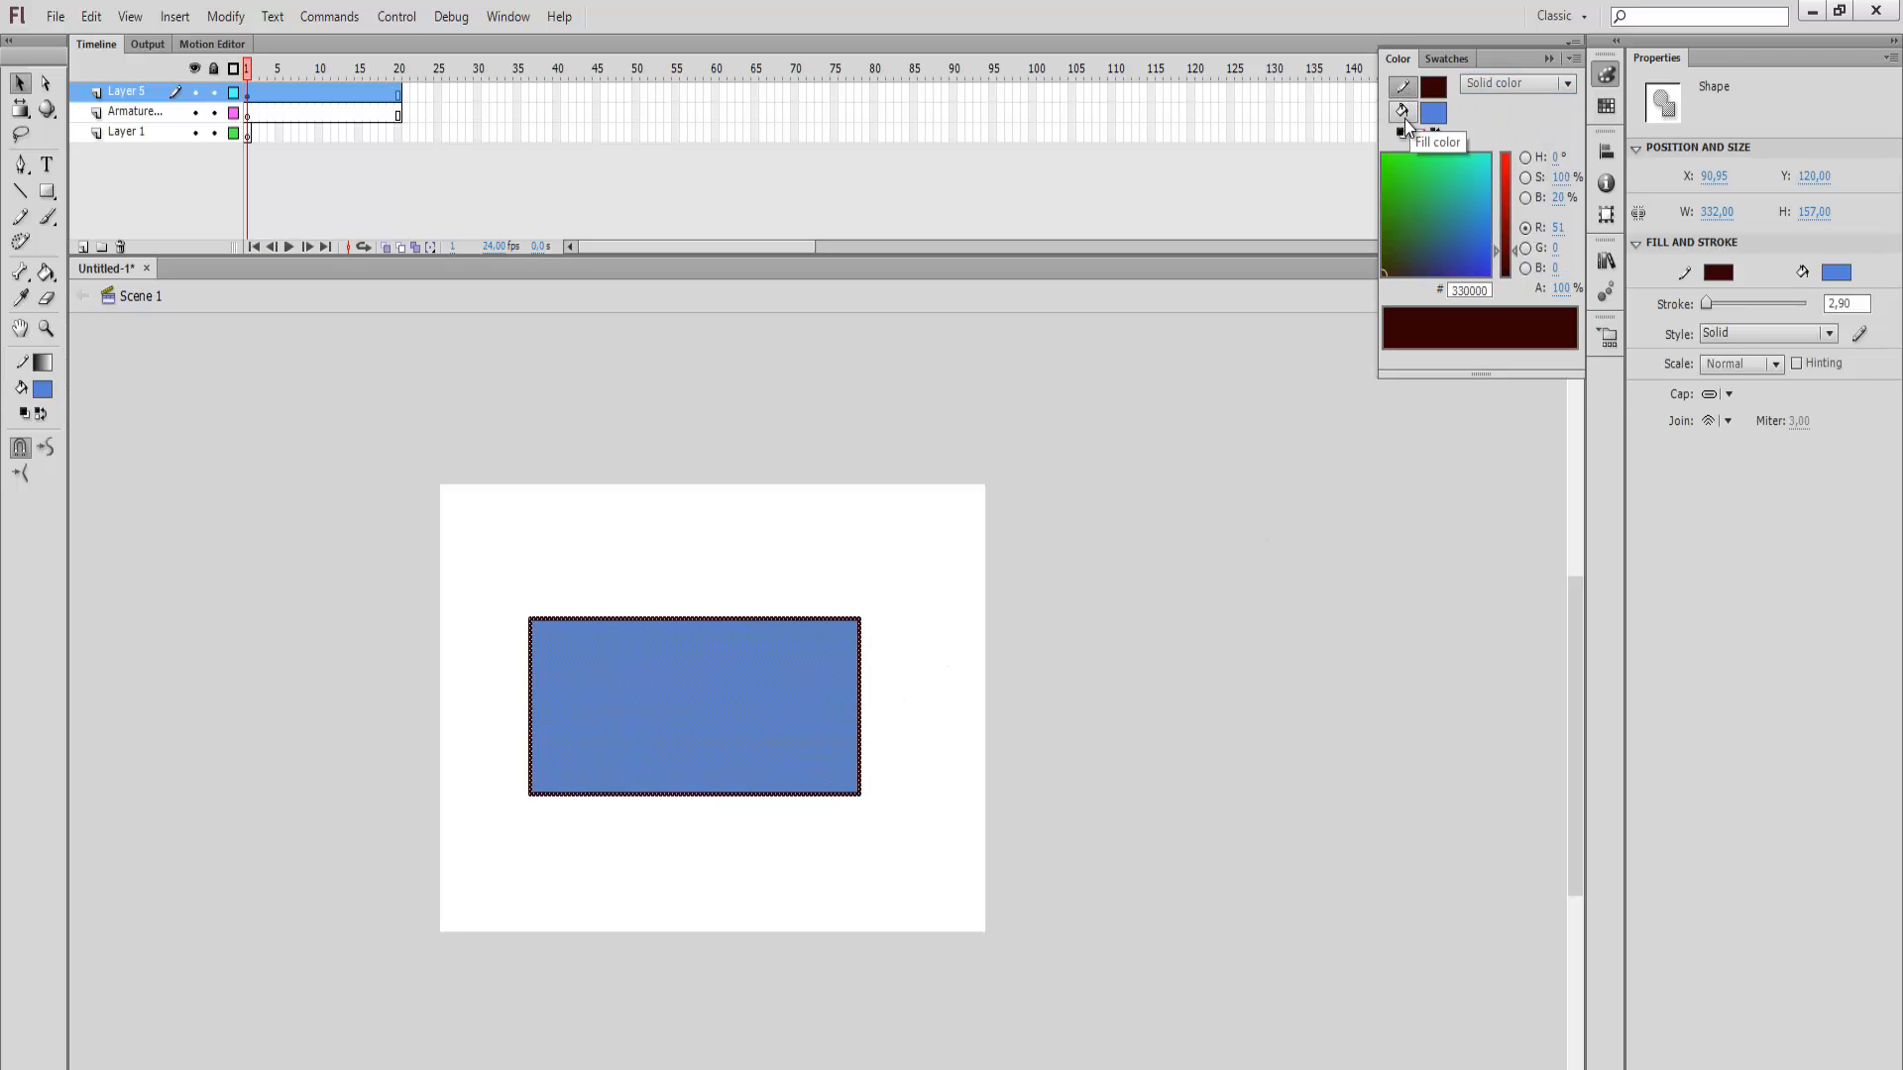
# Step: Give the rectangle's fill a black-to-white linear gradient and switch it to a radial gradient
pyautogui.click(1405, 115)
pyautogui.click(1519, 86)
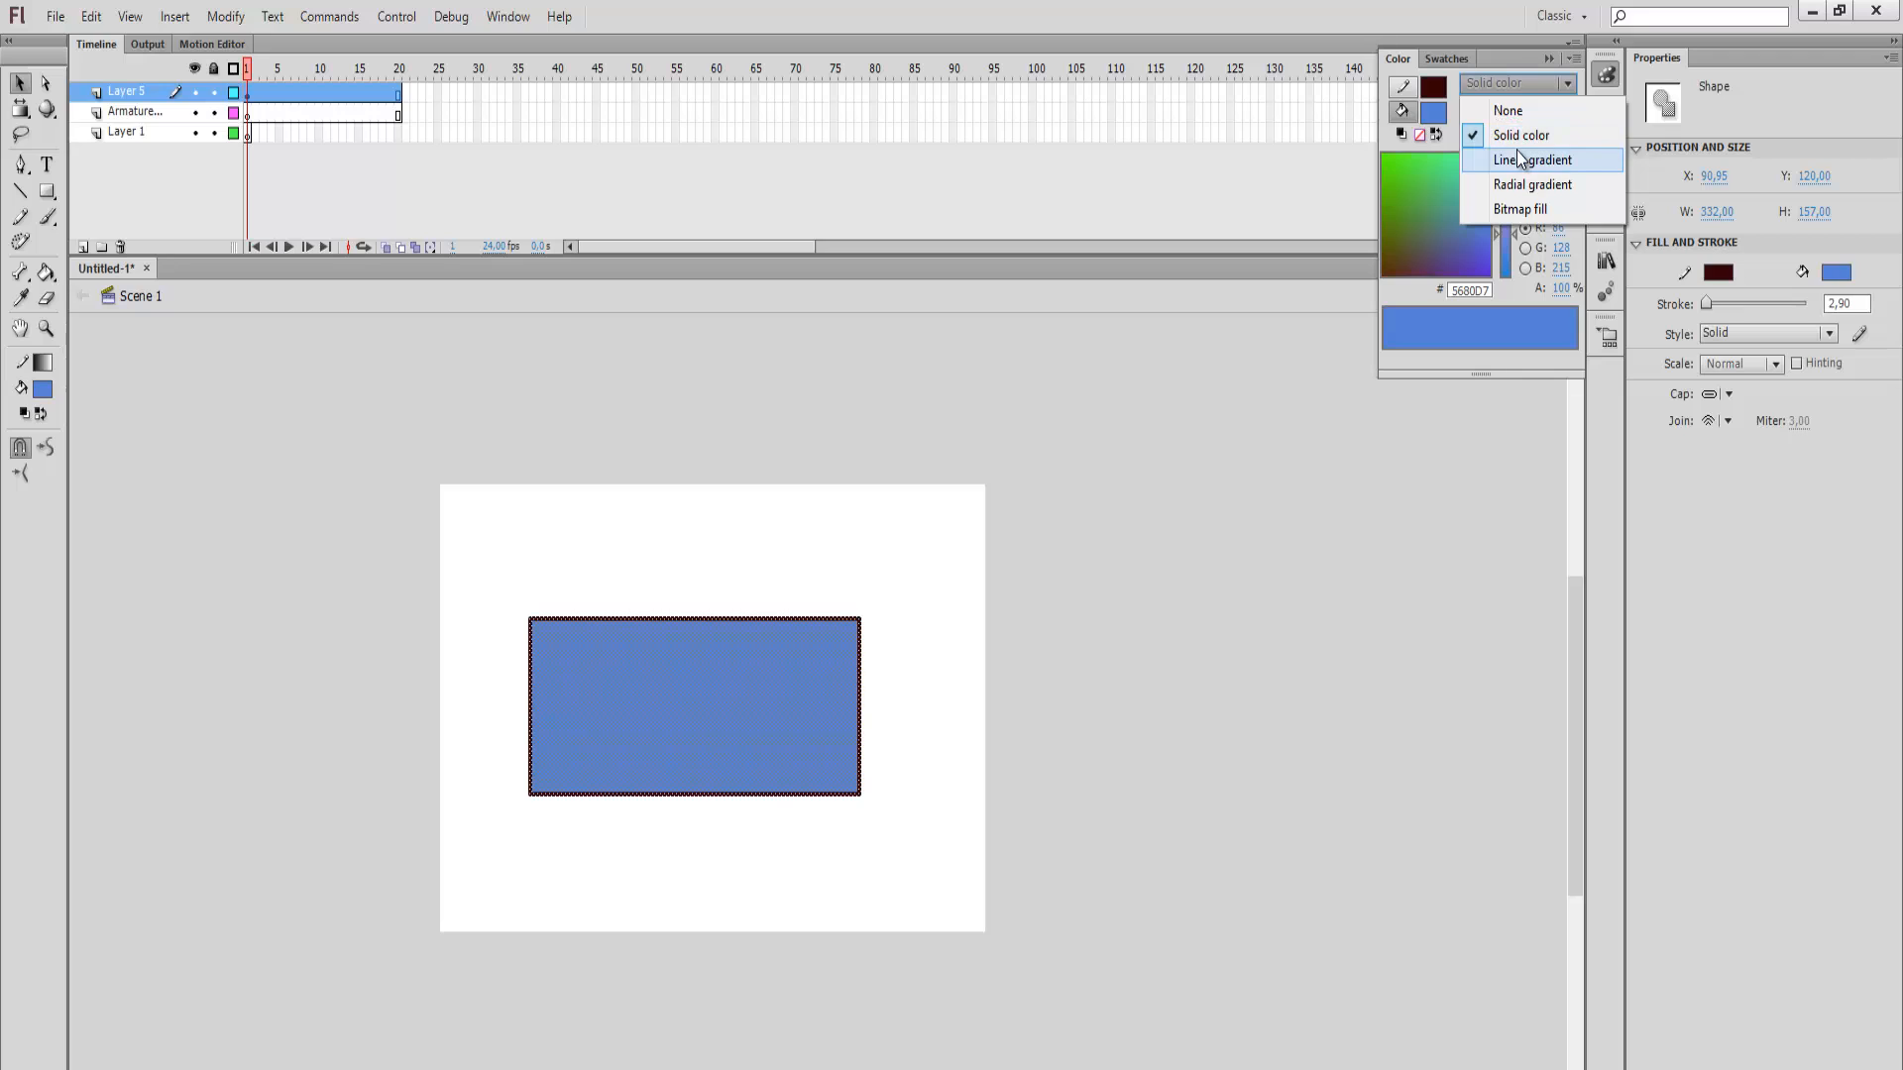
pyautogui.click(1531, 158)
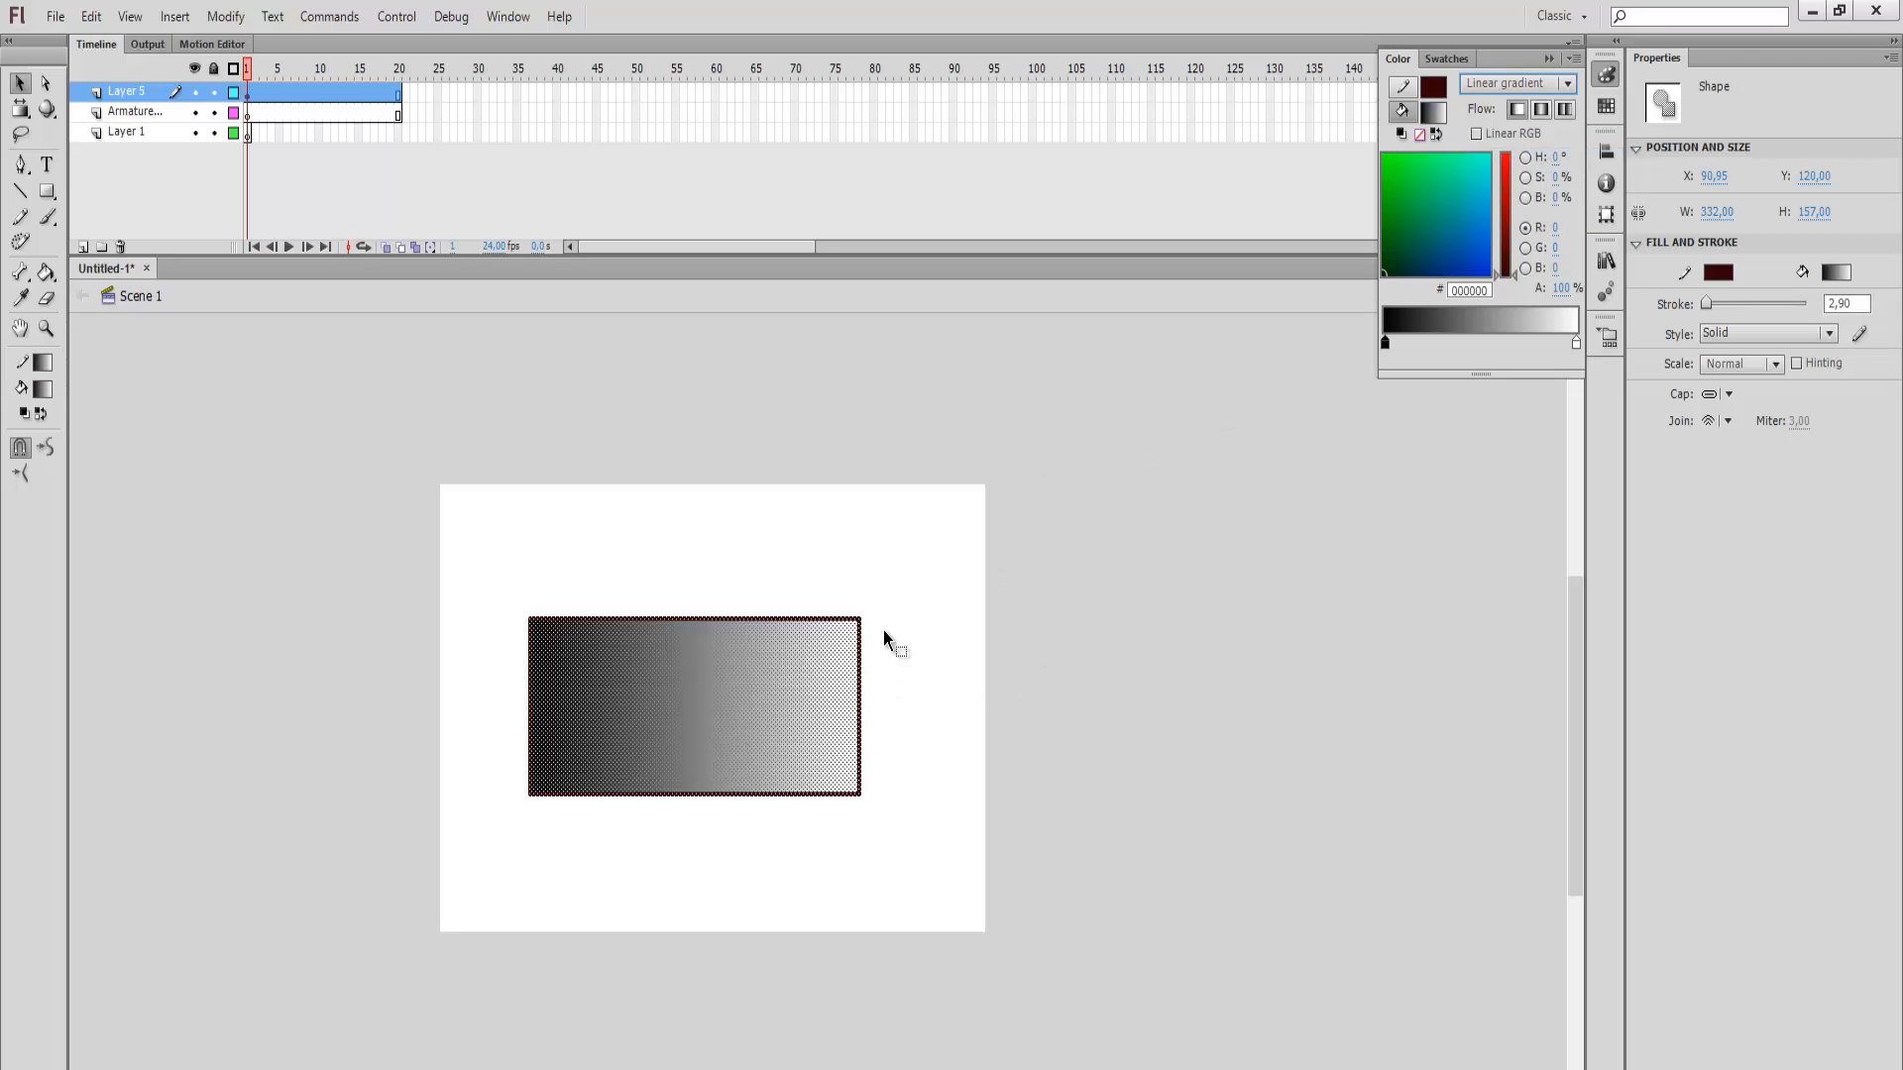
pyautogui.click(1510, 82)
pyautogui.click(1522, 185)
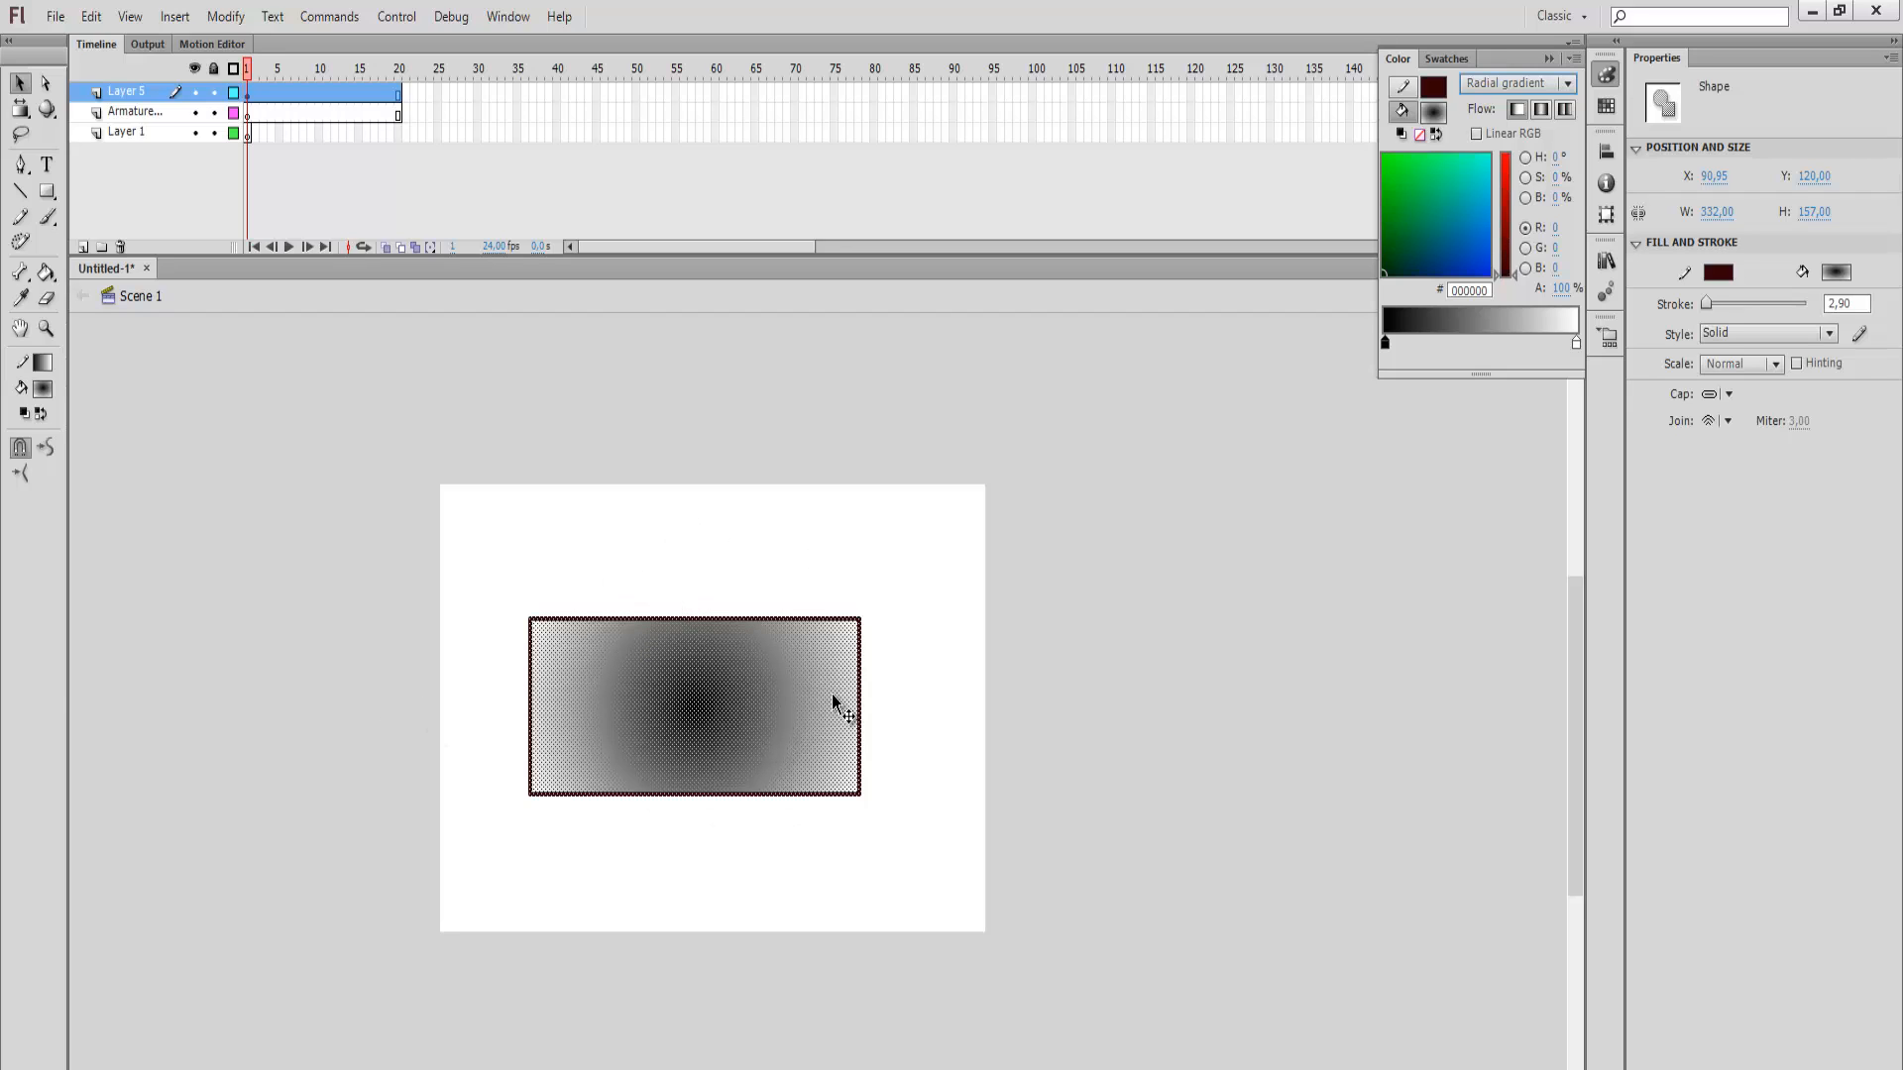
# Step: Try a bitmap fill for the rectangle, cancel the image import and choose Radial gradient as the fill type
pyautogui.click(1528, 77)
pyautogui.click(1519, 213)
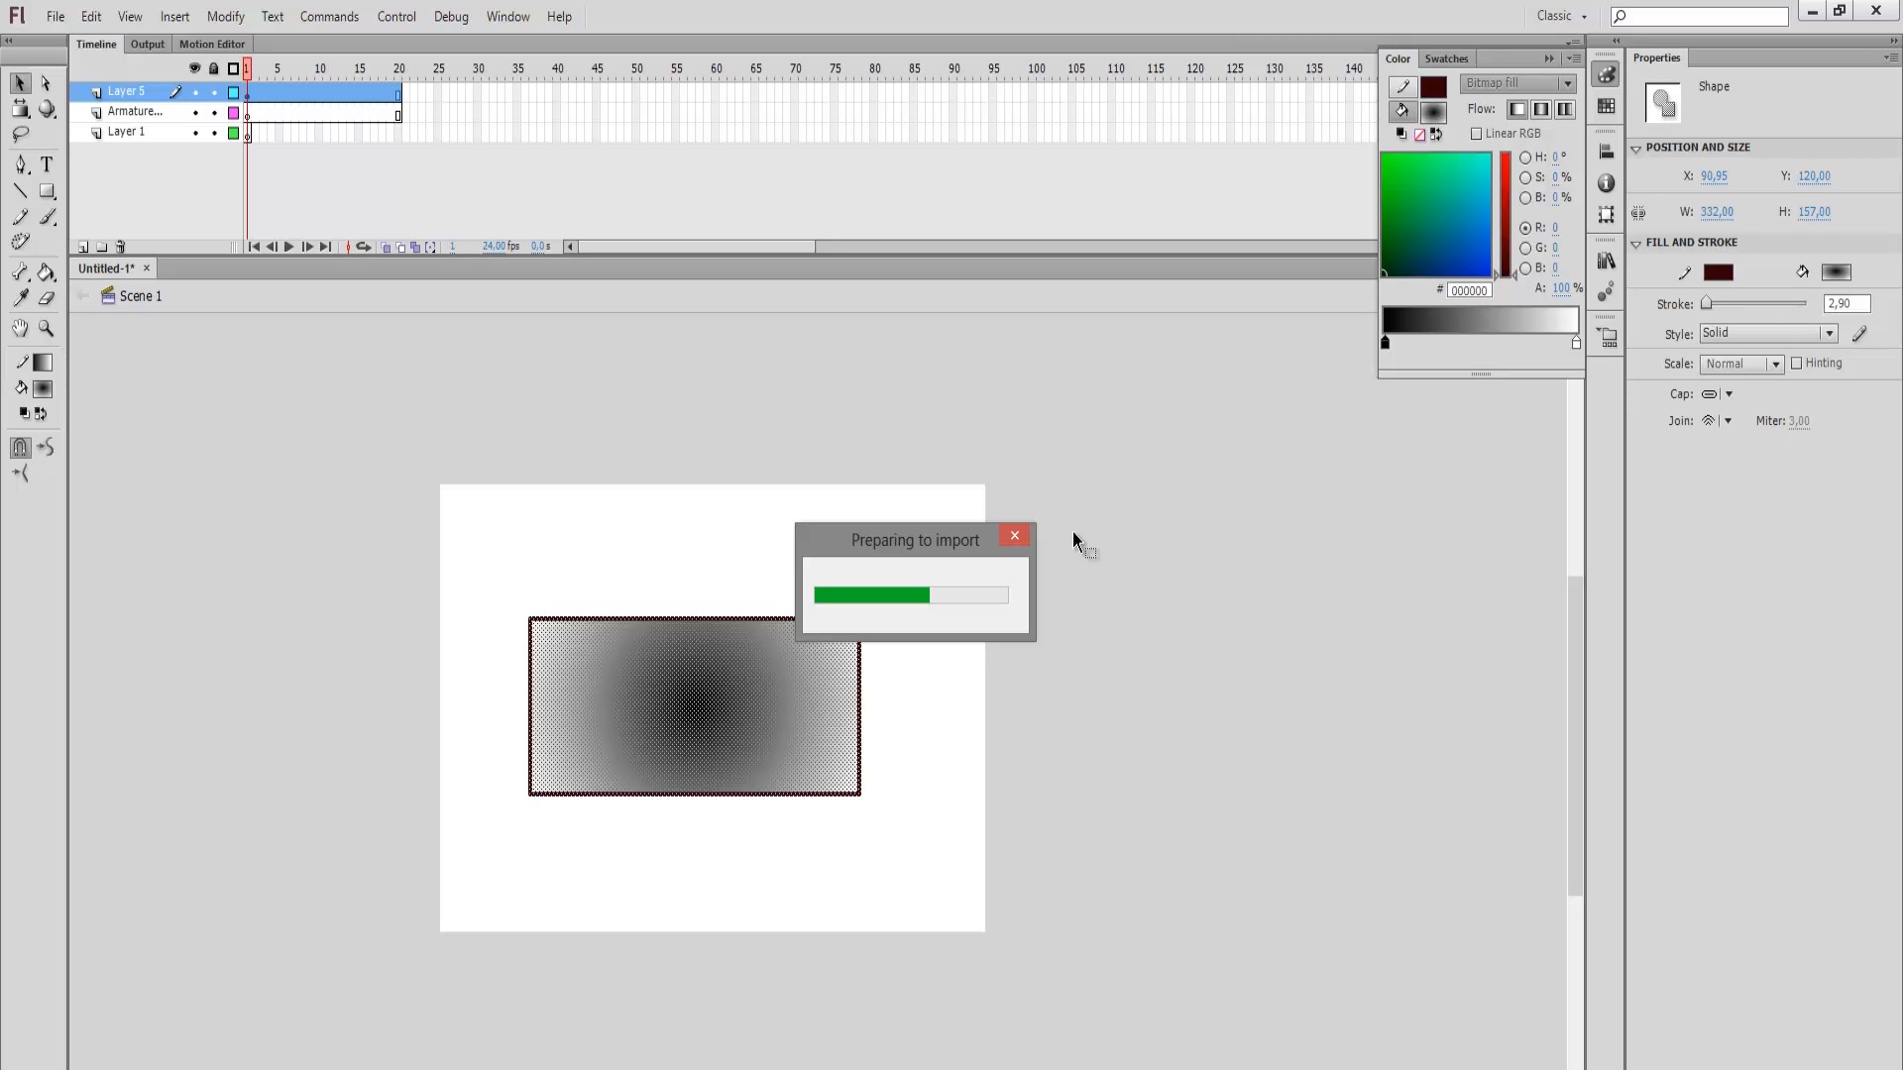
pyautogui.click(1015, 539)
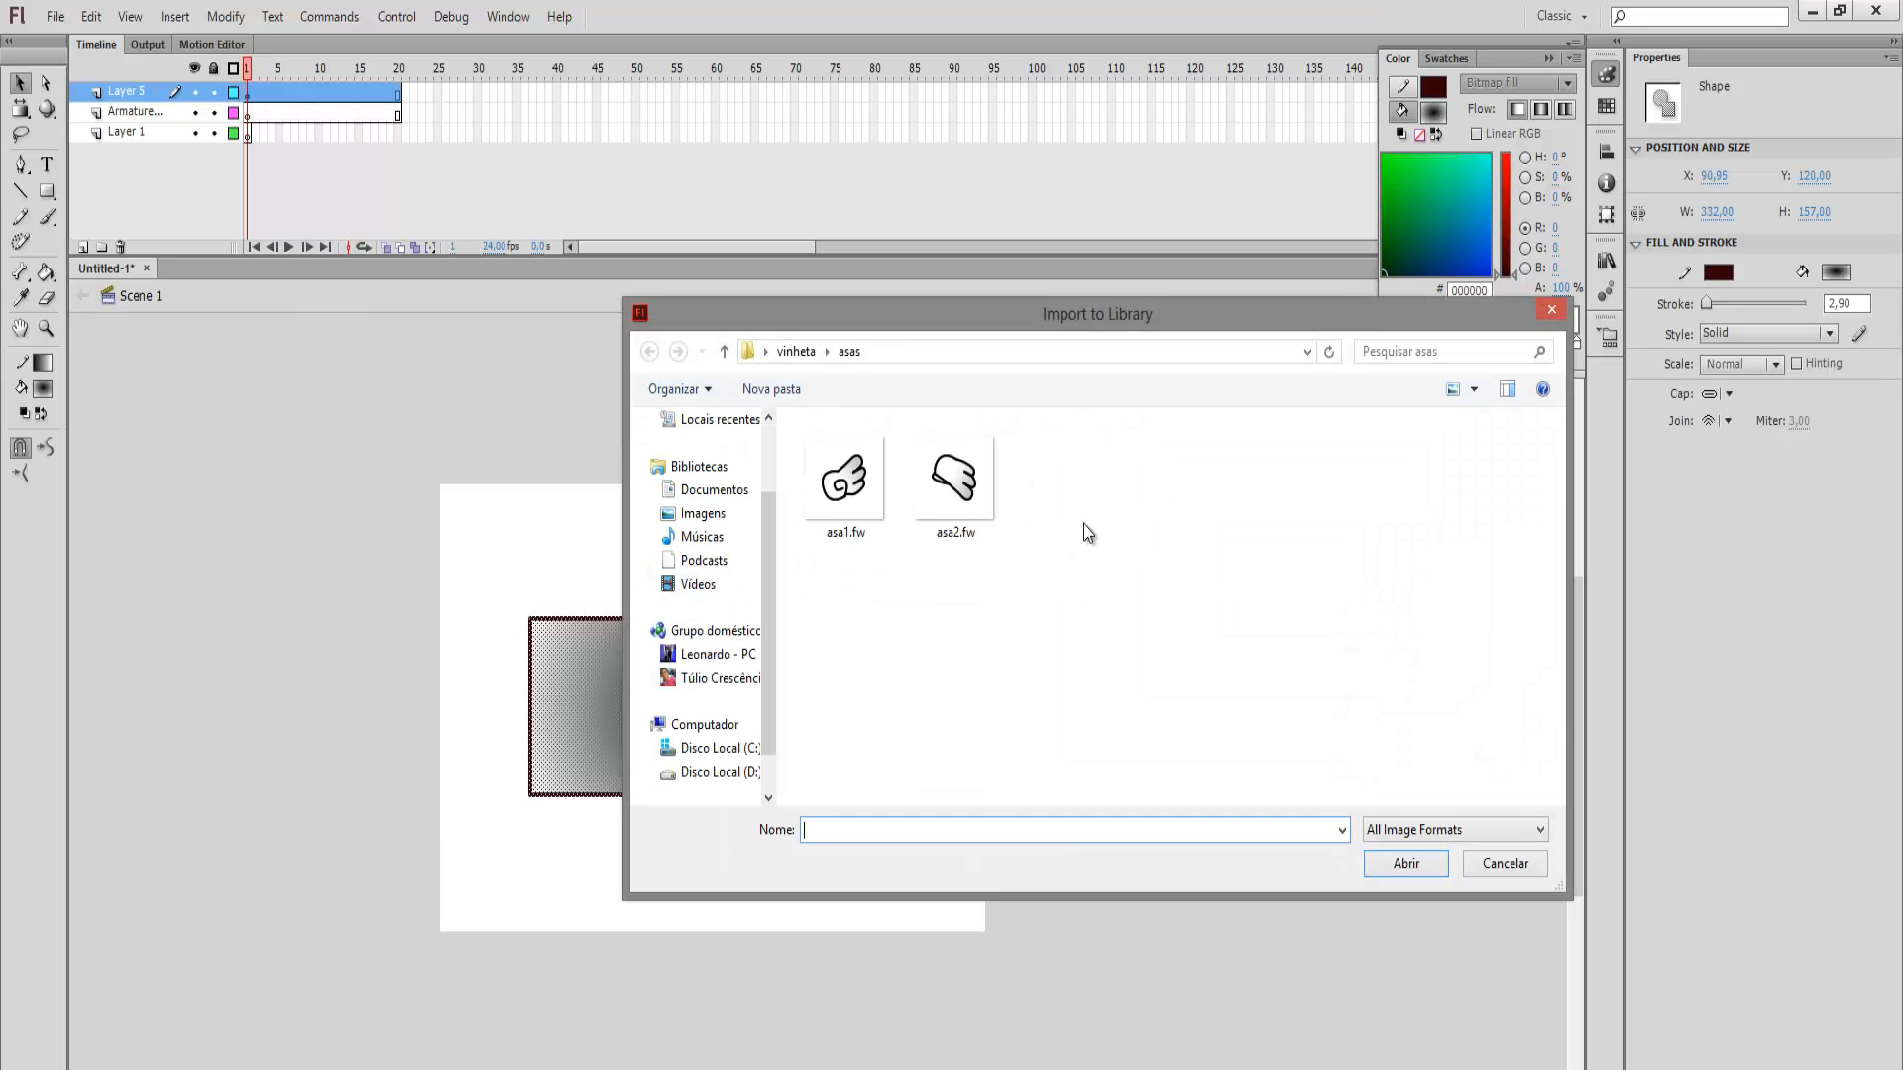
pyautogui.click(1550, 310)
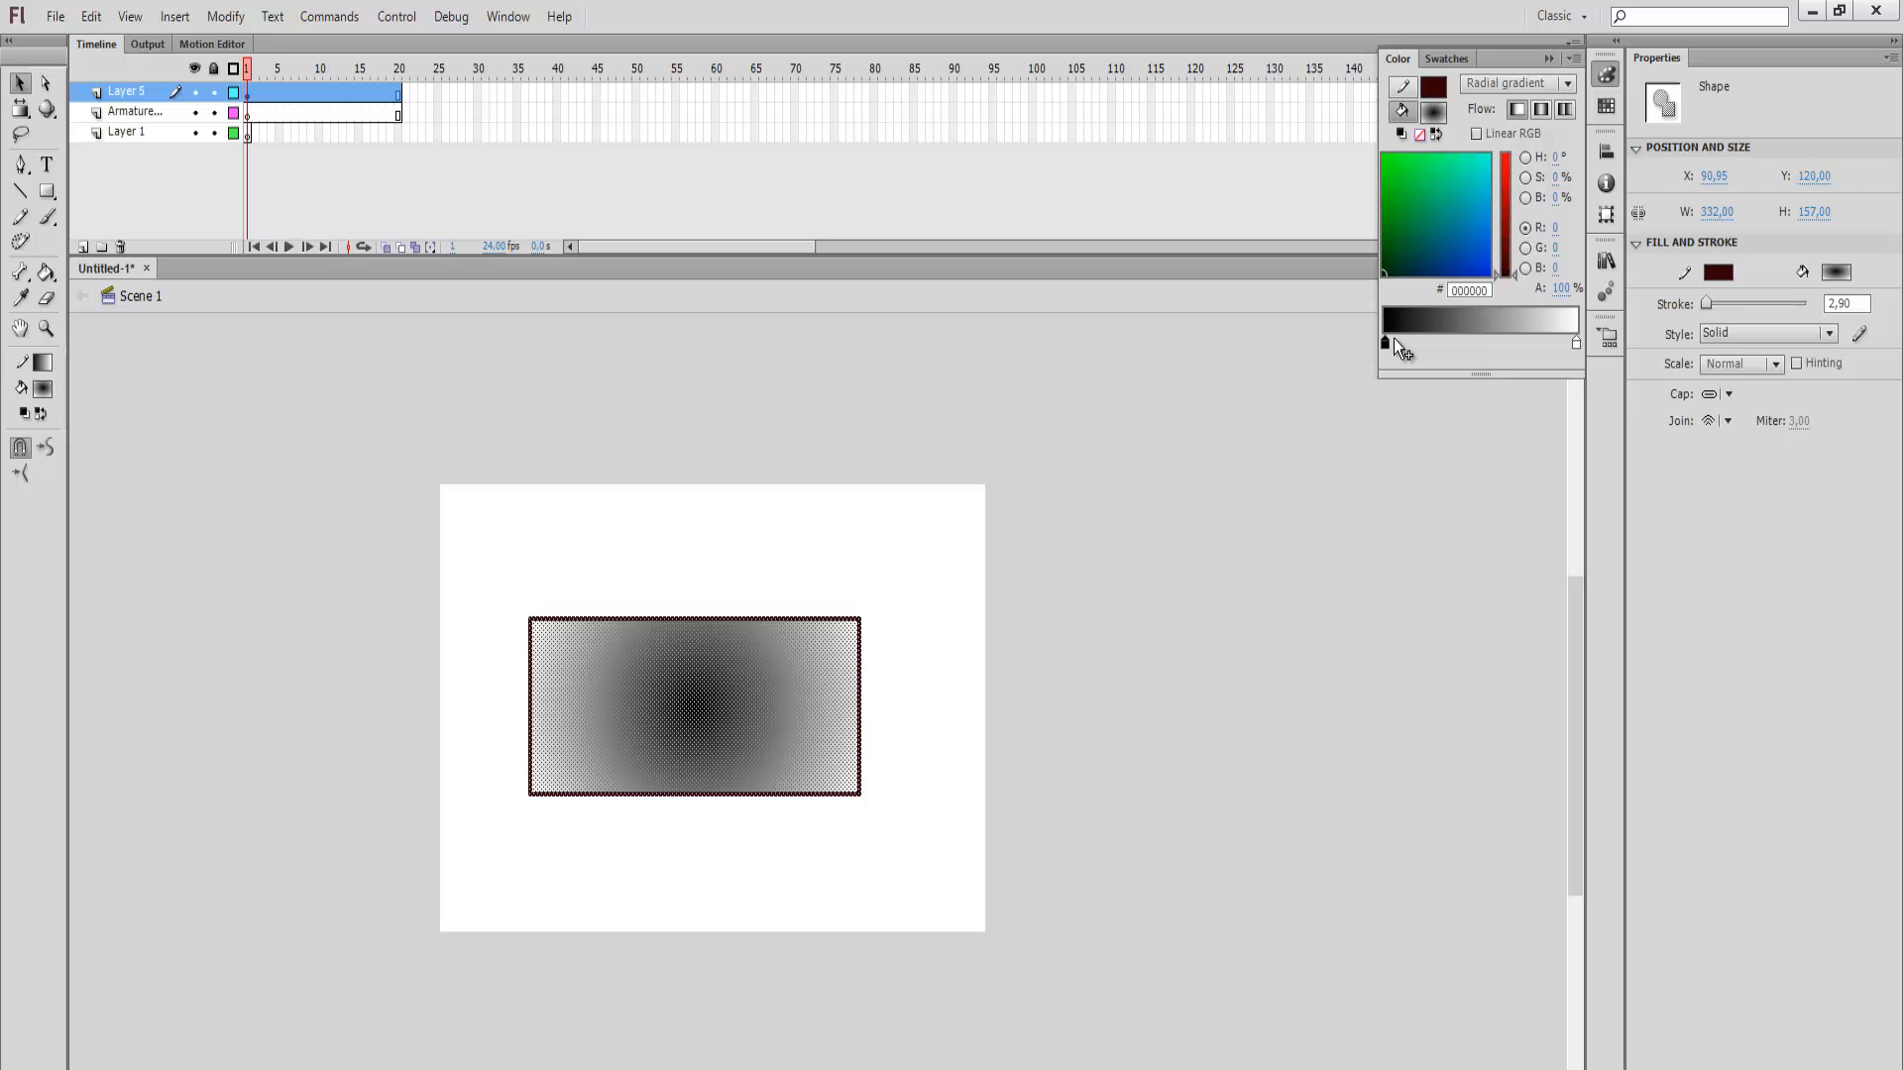
pyautogui.click(1516, 83)
pyautogui.click(1519, 186)
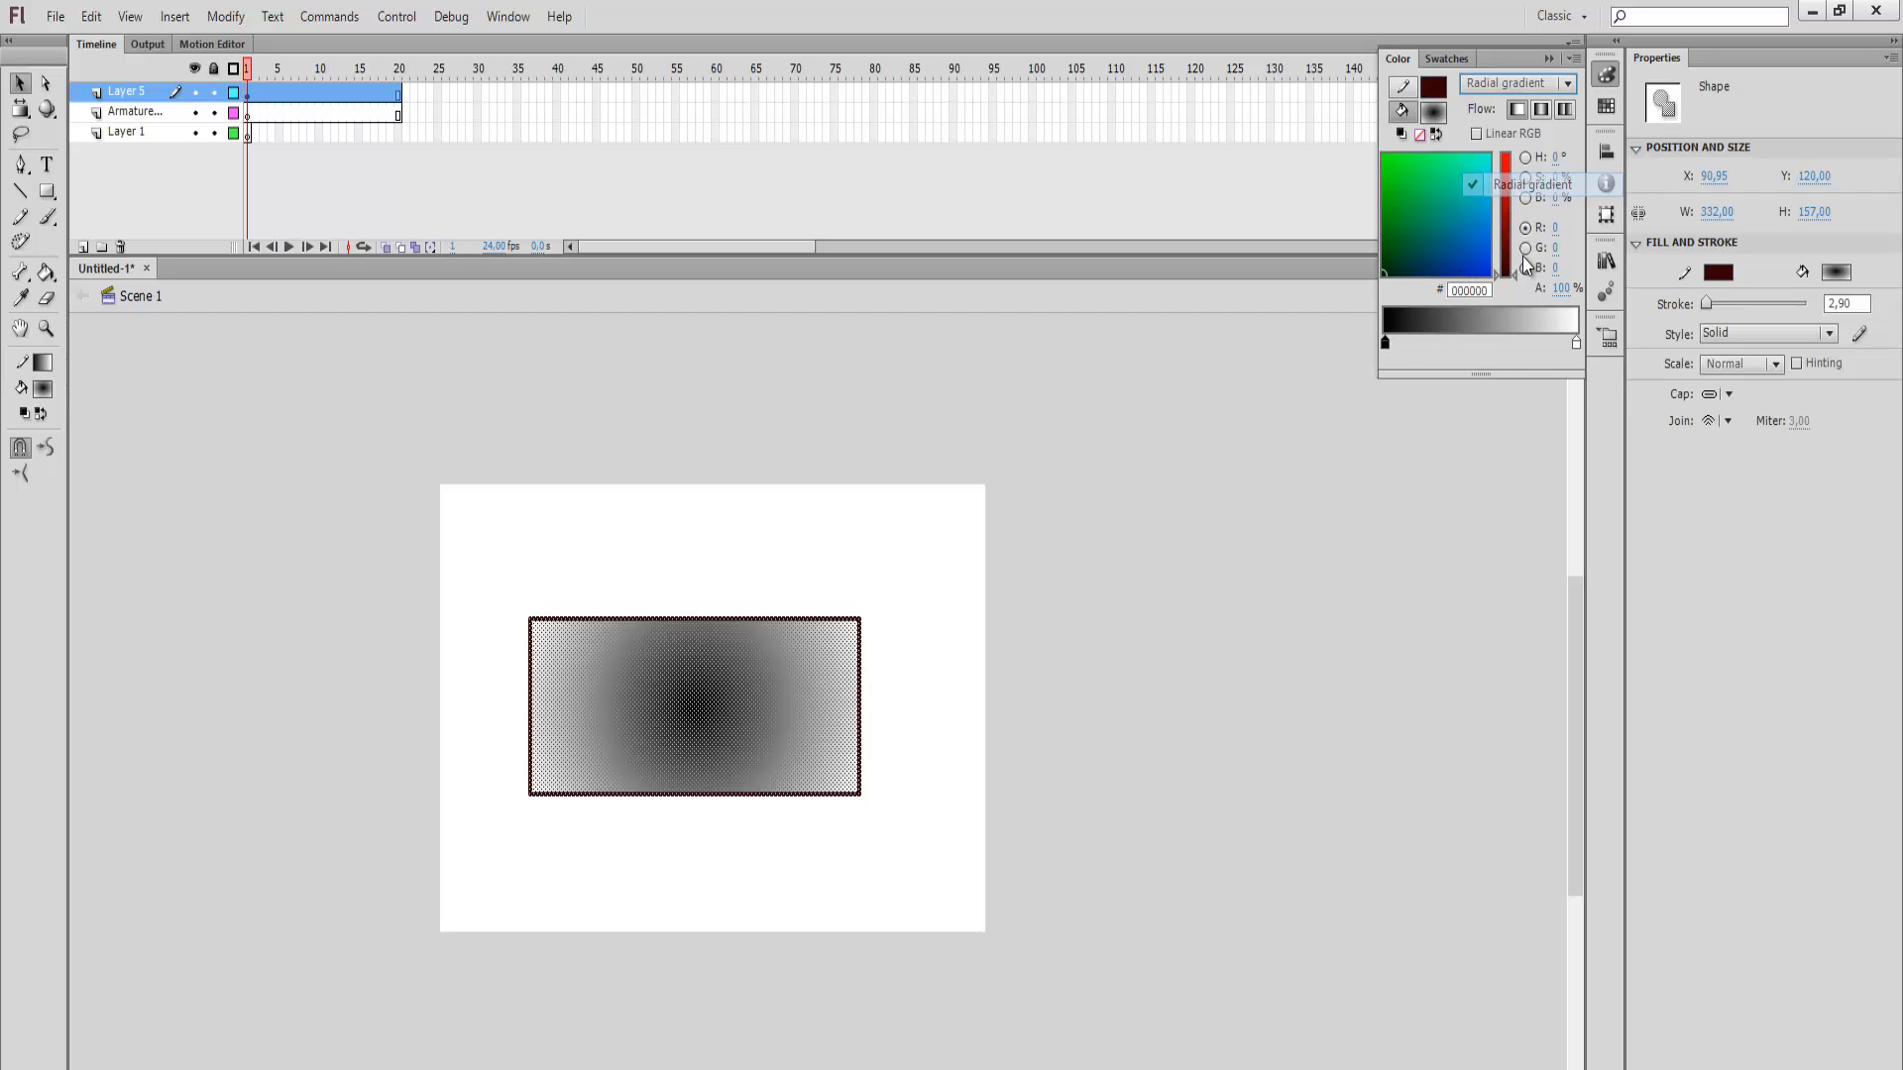
# Step: Switch the rectangle's fill to a linear gradient from dark blue #000066 to light blue #0099CC
pyautogui.click(1485, 88)
pyautogui.click(1498, 163)
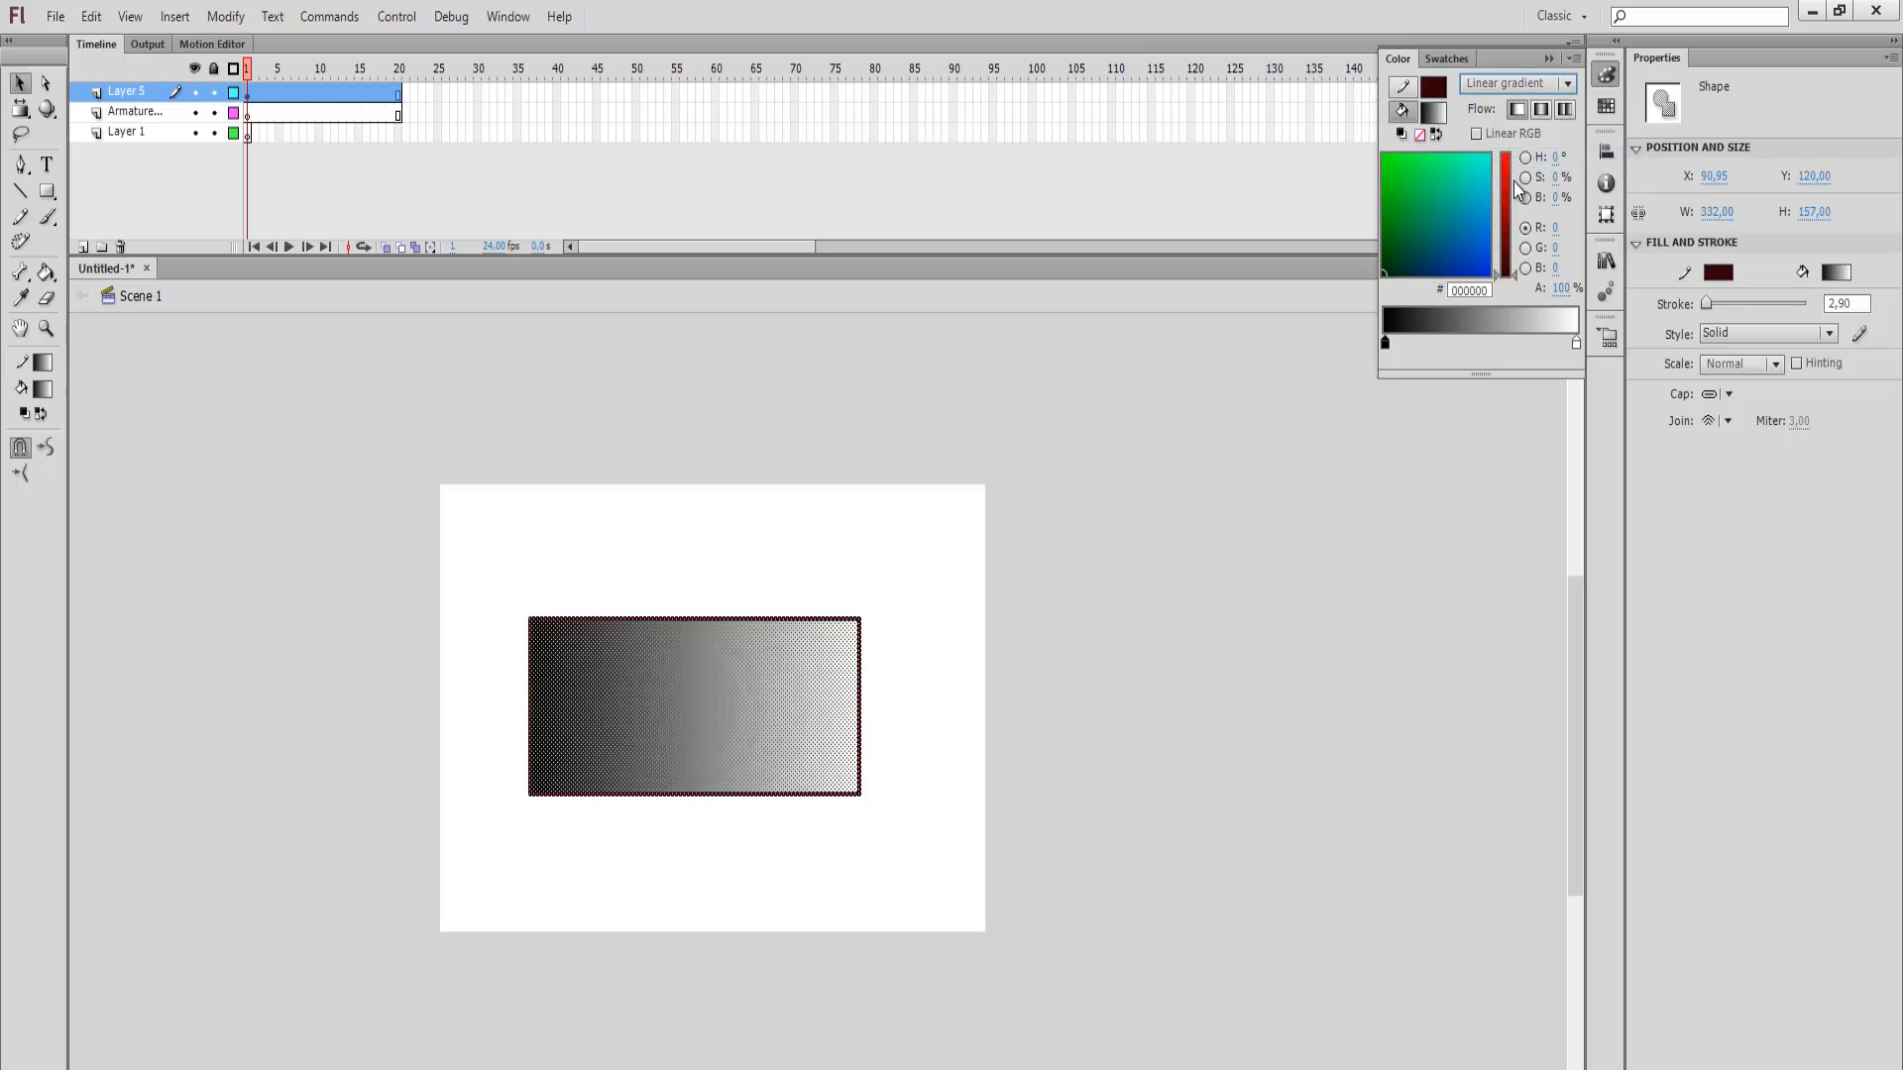
pyautogui.click(1386, 344)
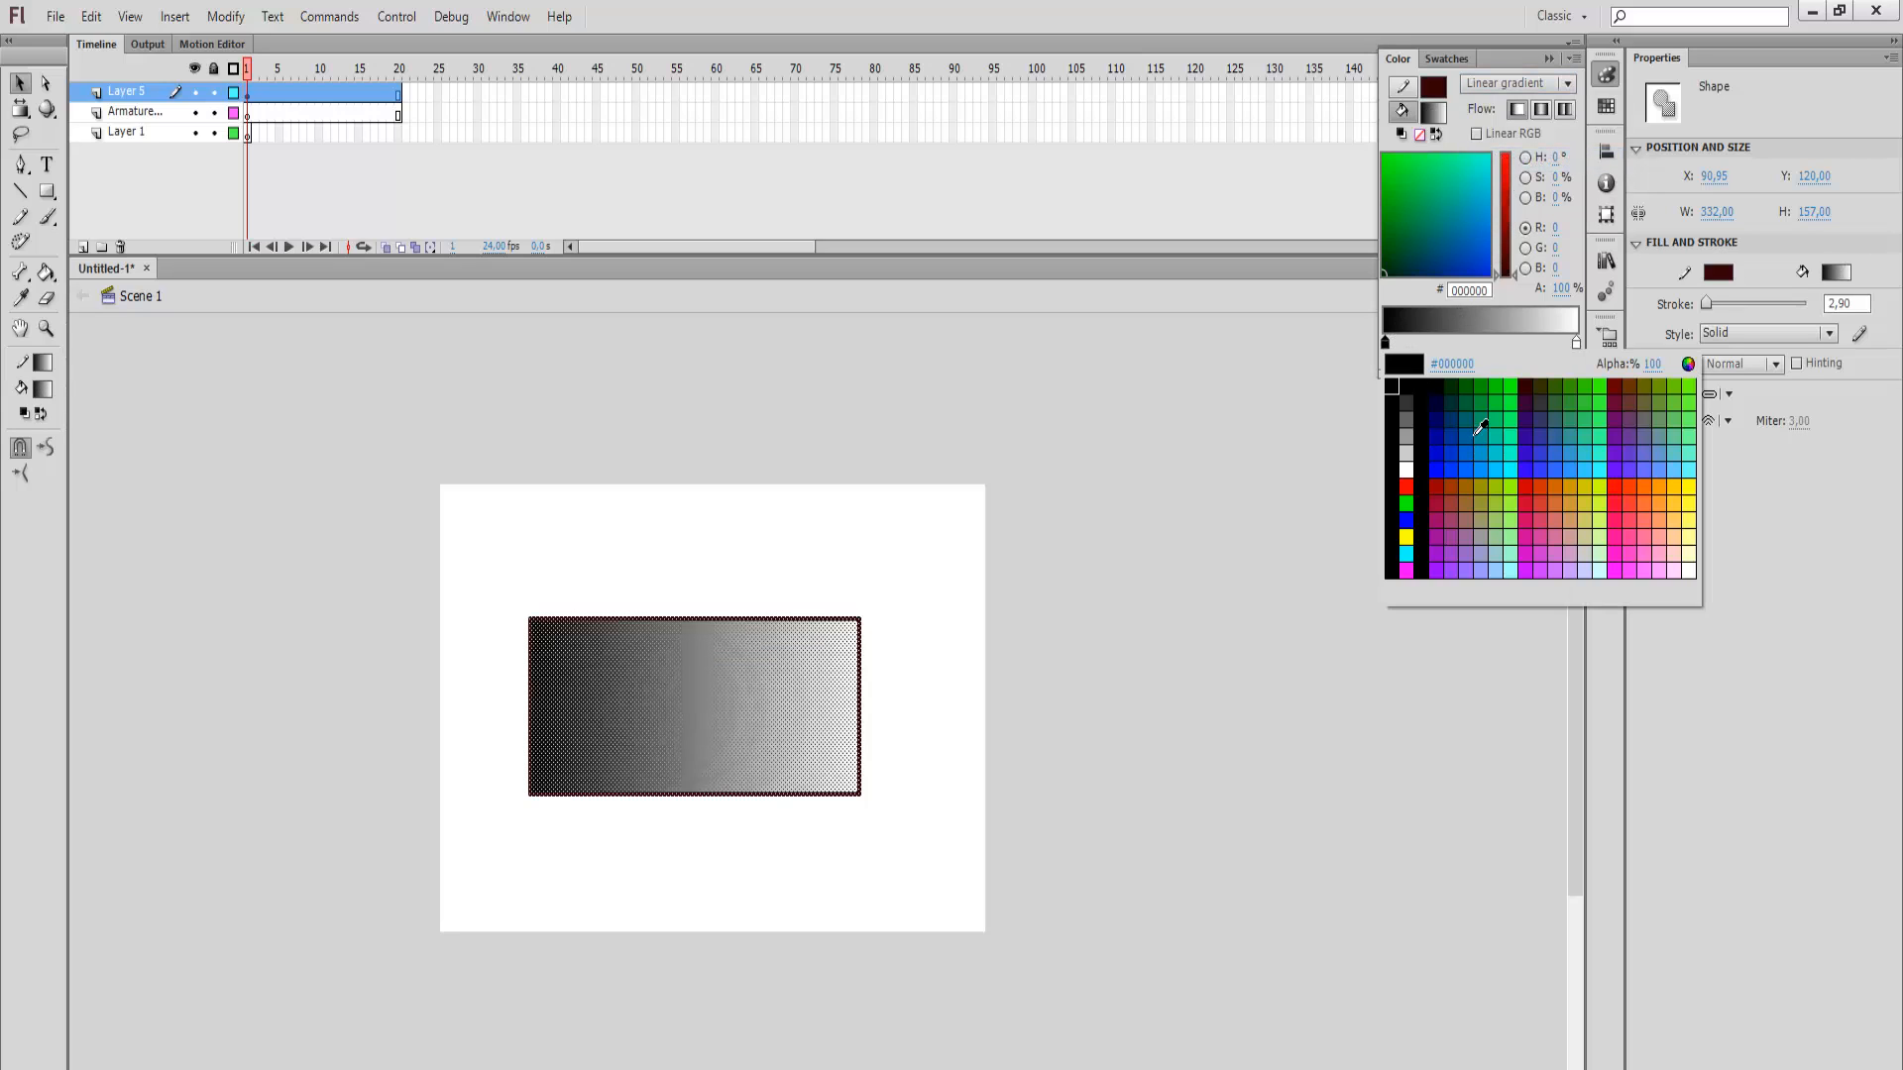
pyautogui.click(1435, 416)
pyautogui.click(1578, 344)
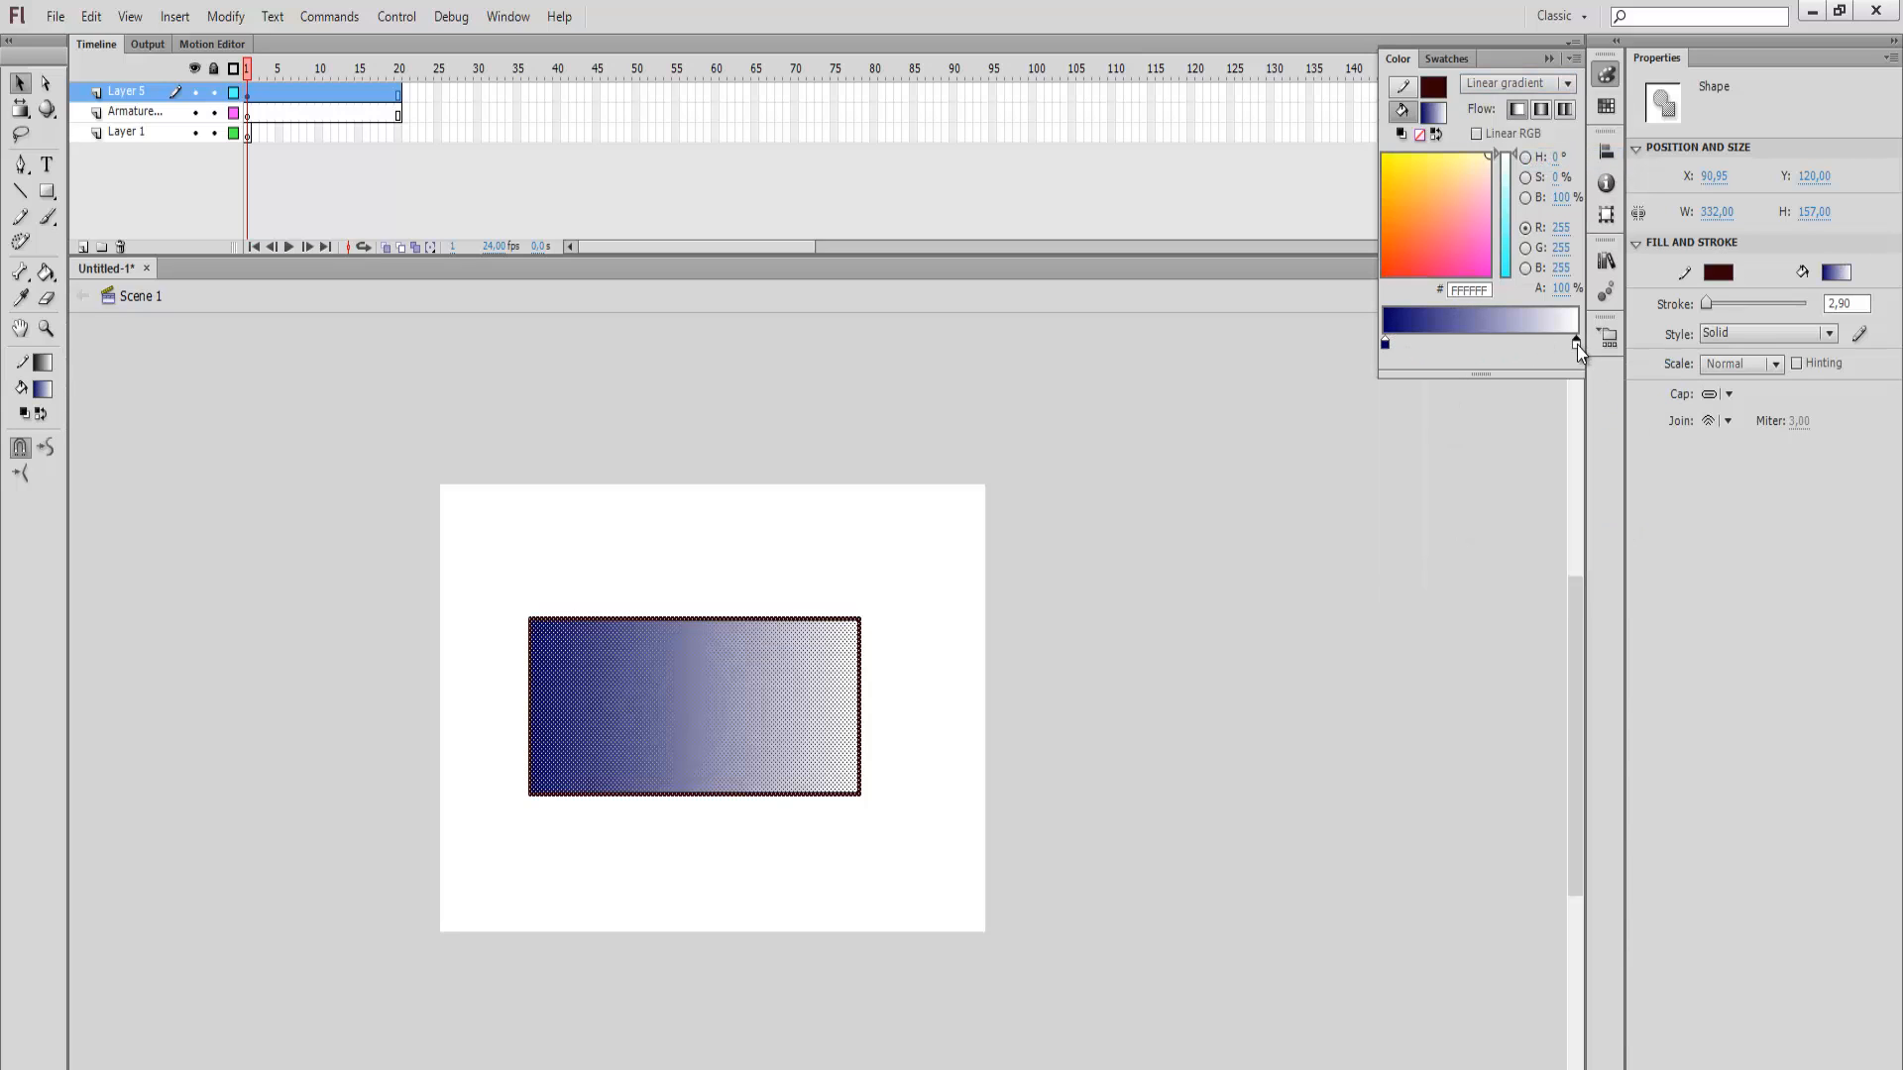
pyautogui.click(1678, 460)
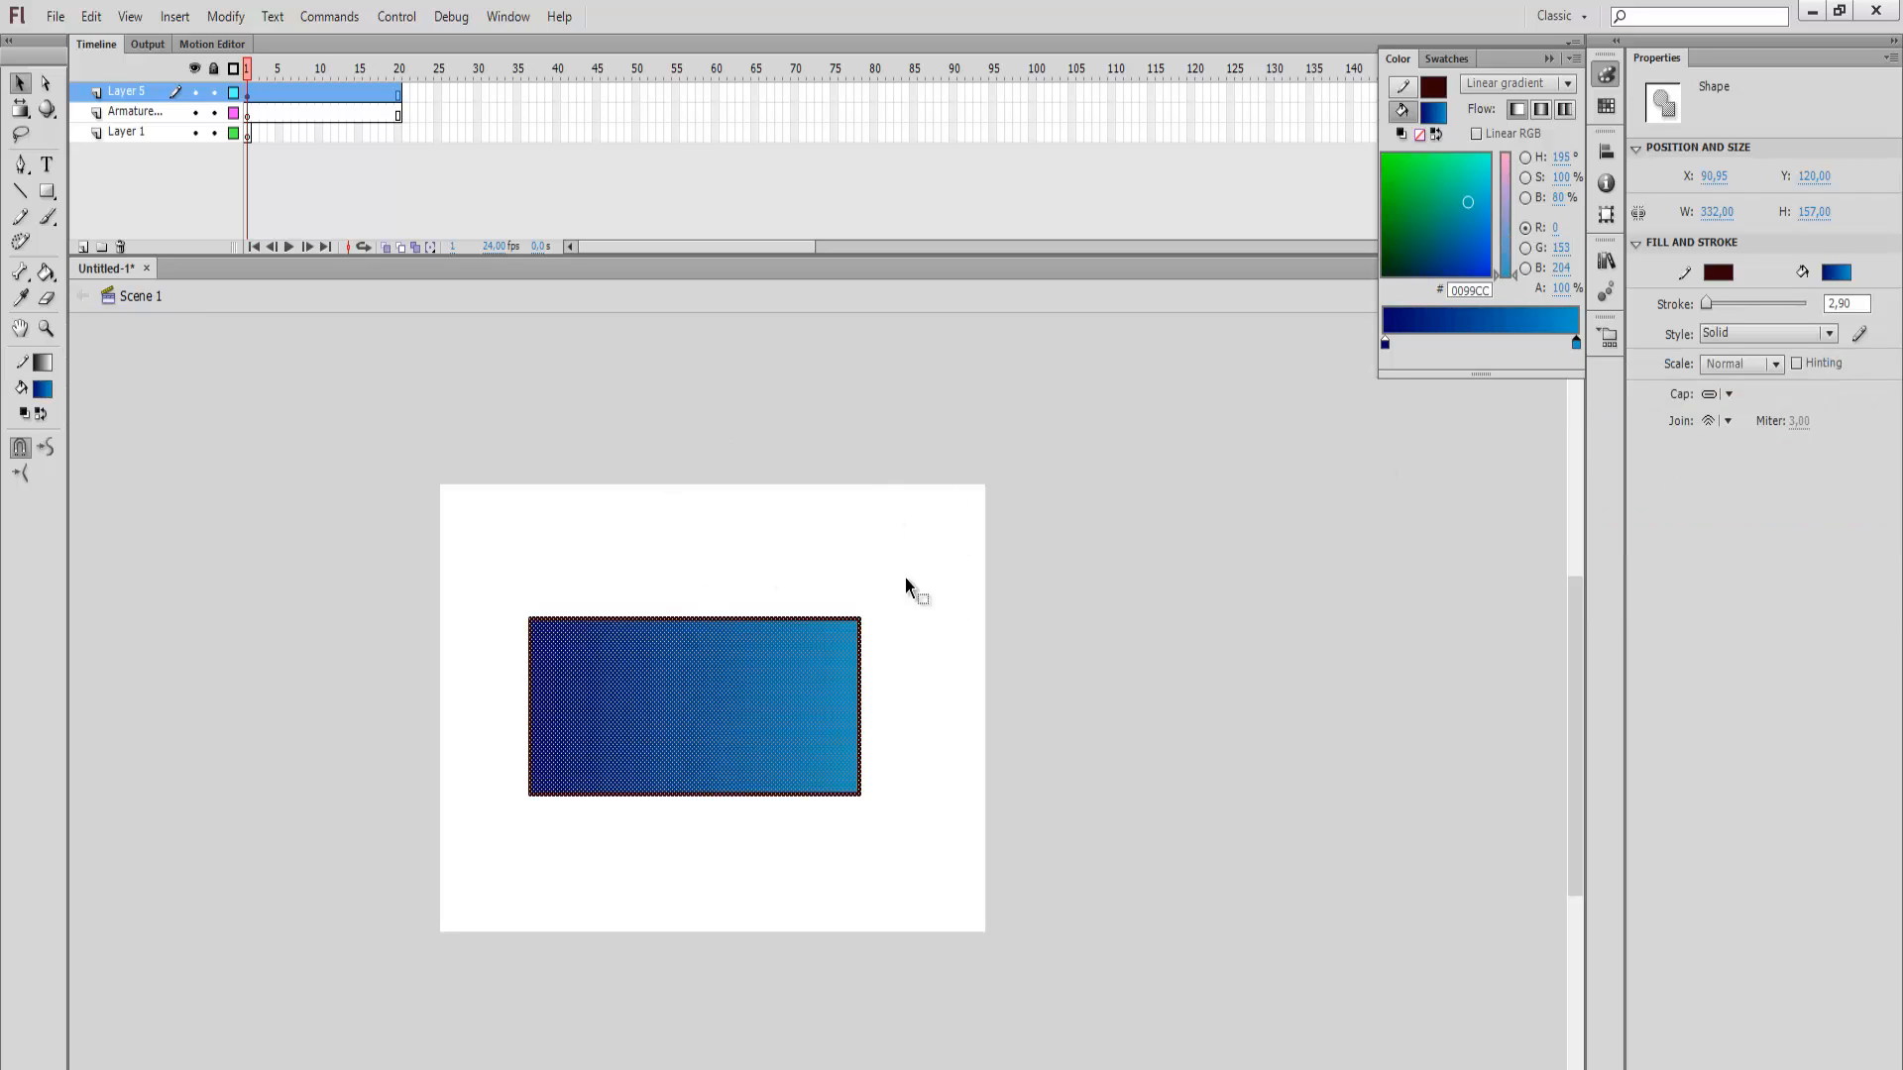
# Step: Set the fill gradient's flow to the reflecting option and try Linear RGB on it, leaving Linear RGB off
pyautogui.click(1538, 115)
pyautogui.click(981, 688)
pyautogui.moveTo(504, 510); pyautogui.dragTo(1314, 924)
pyautogui.click(1614, 90)
pyautogui.click(1512, 138)
pyautogui.click(1515, 137)
pyautogui.click(1514, 137)
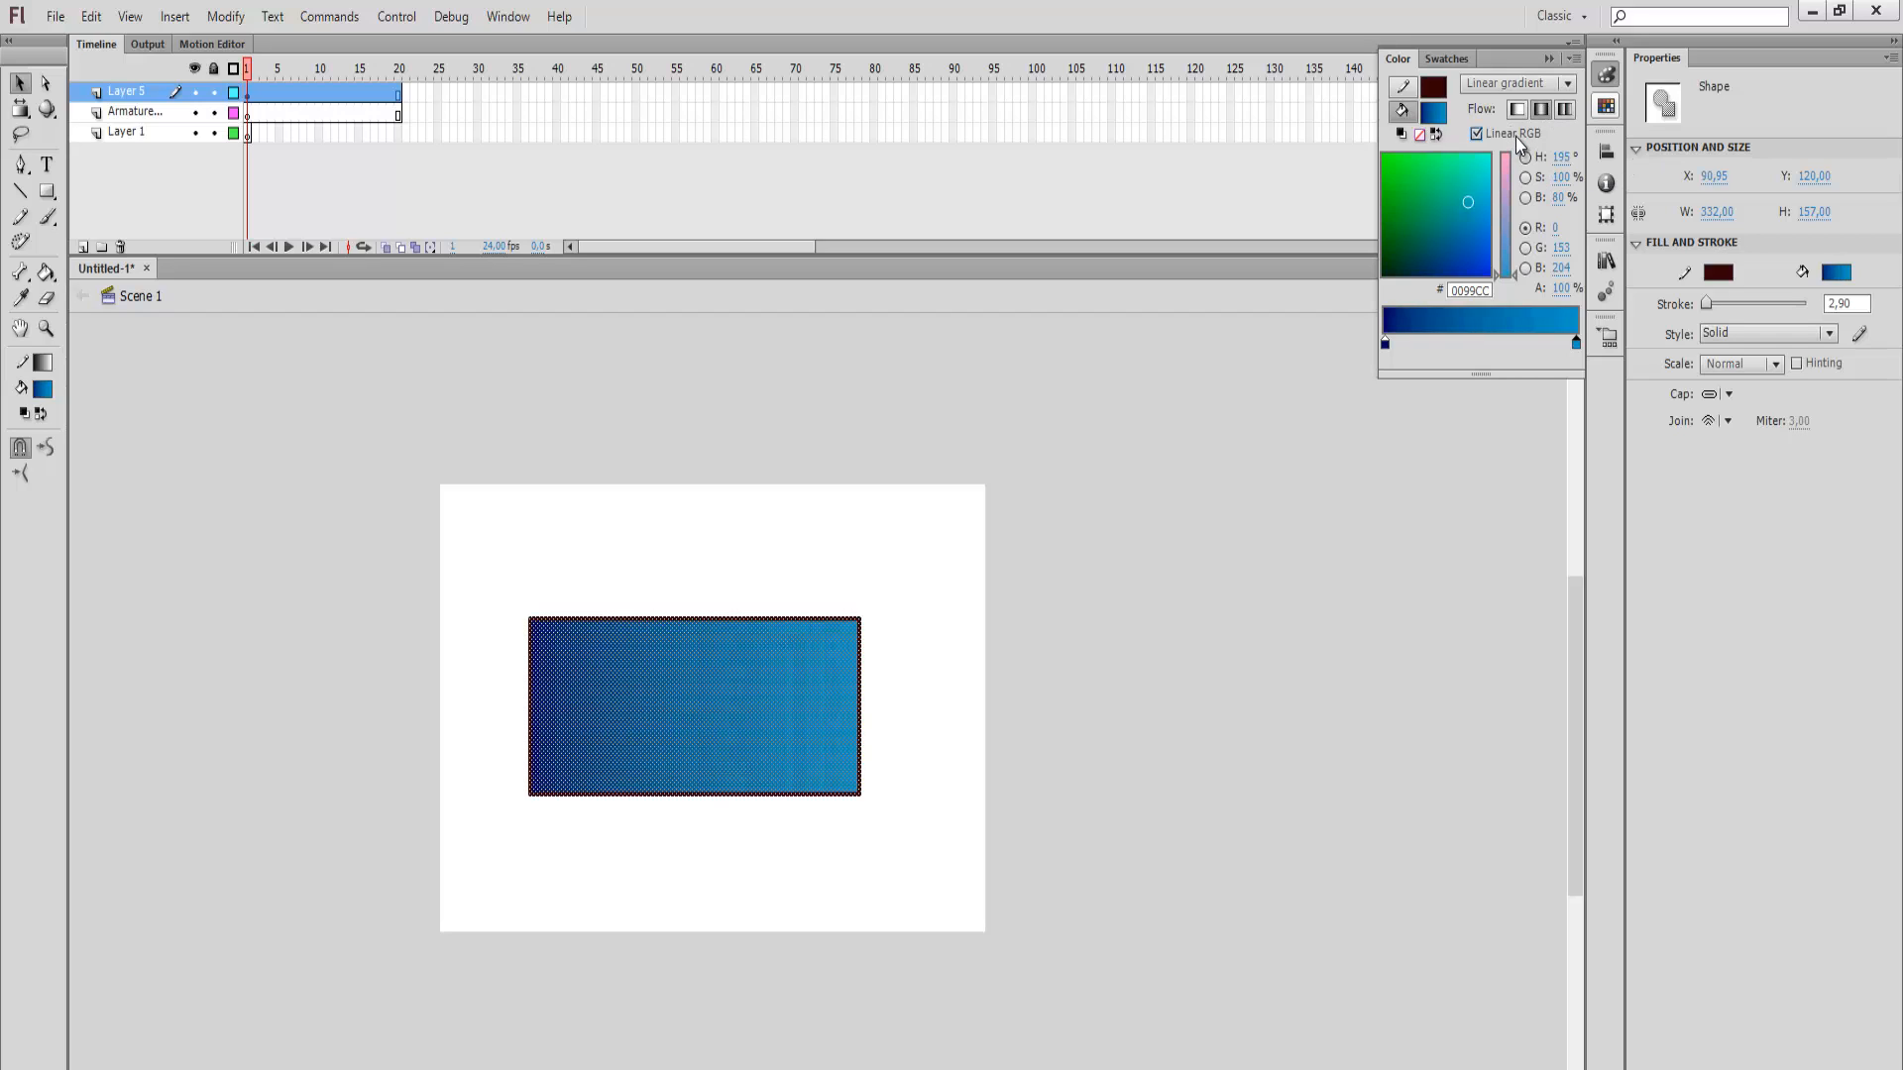
pyautogui.click(1514, 137)
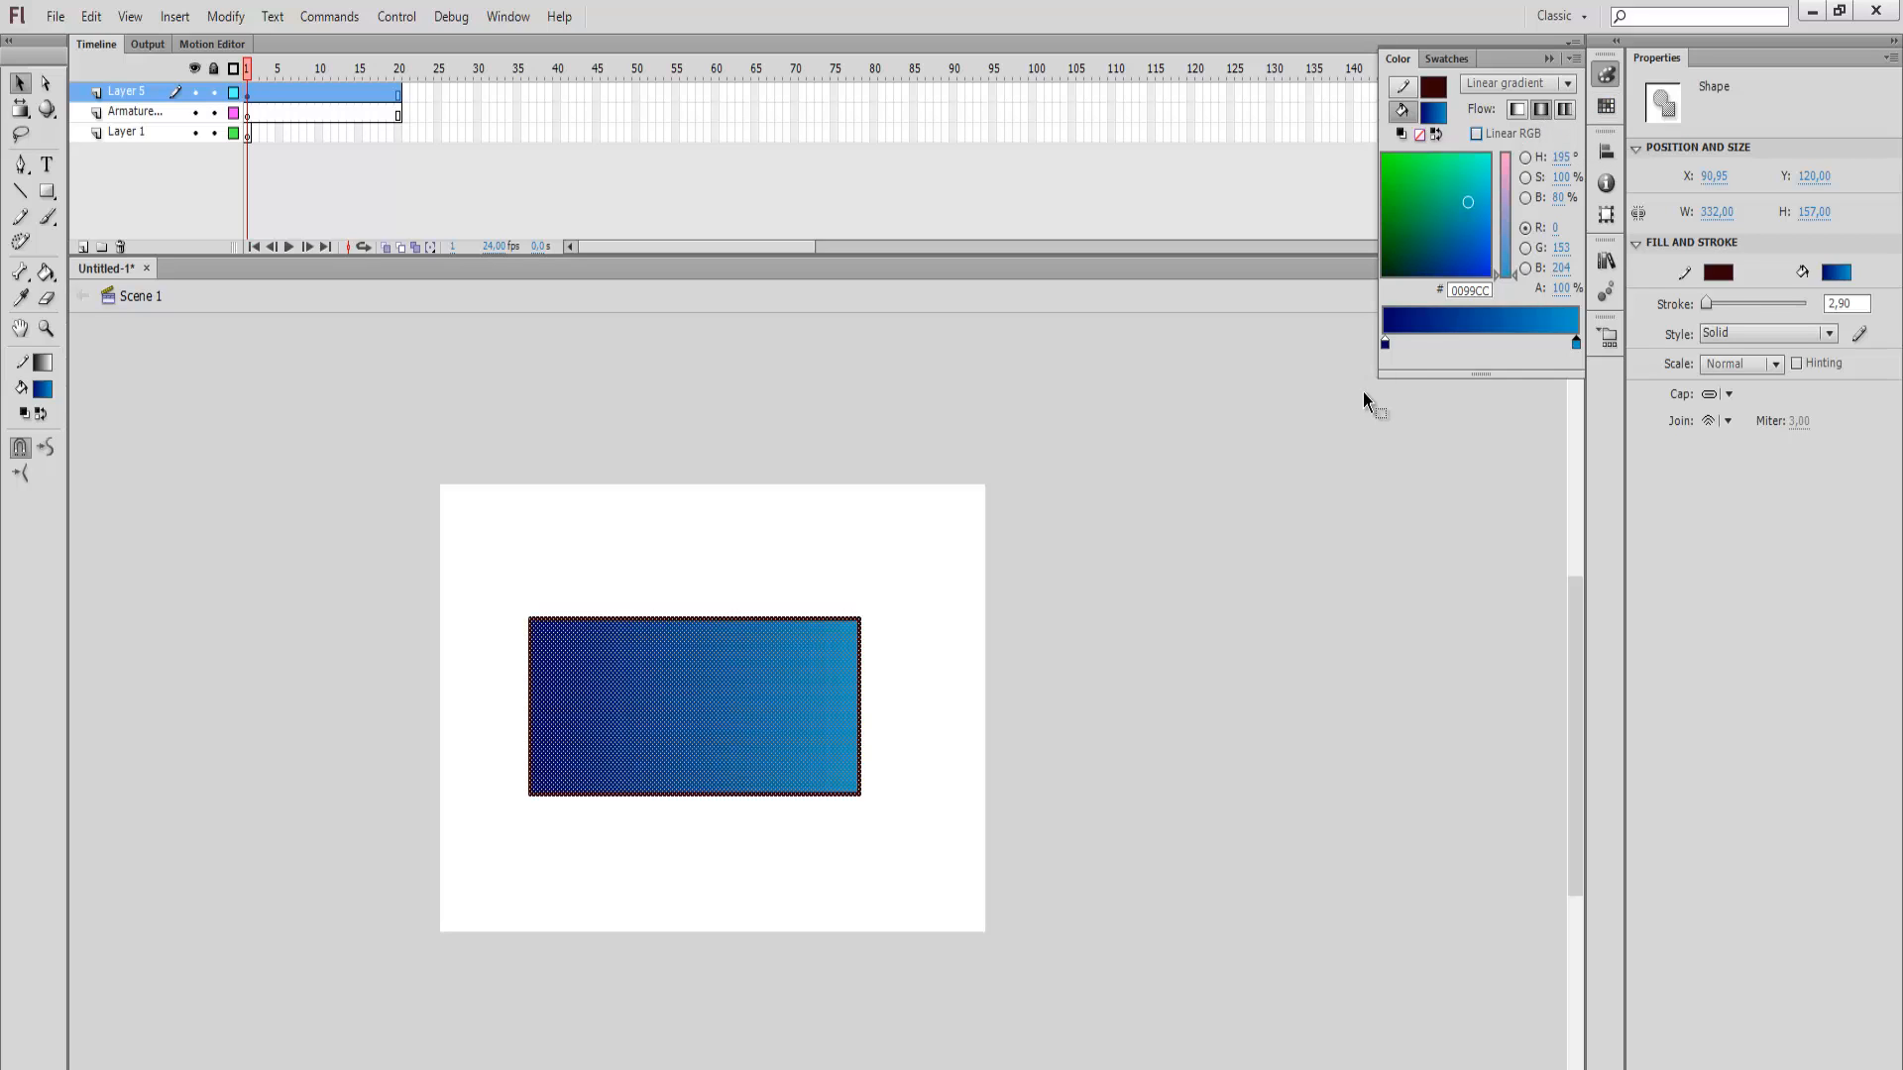
# Step: Try shifting the linear gradient's dark blue stop inward and move it back to the end of the gradient
pyautogui.moveTo(1385, 344)
pyautogui.mouseDown()
pyautogui.moveTo(1508, 350)
pyautogui.moveTo(1392, 343)
pyautogui.mouseUp()
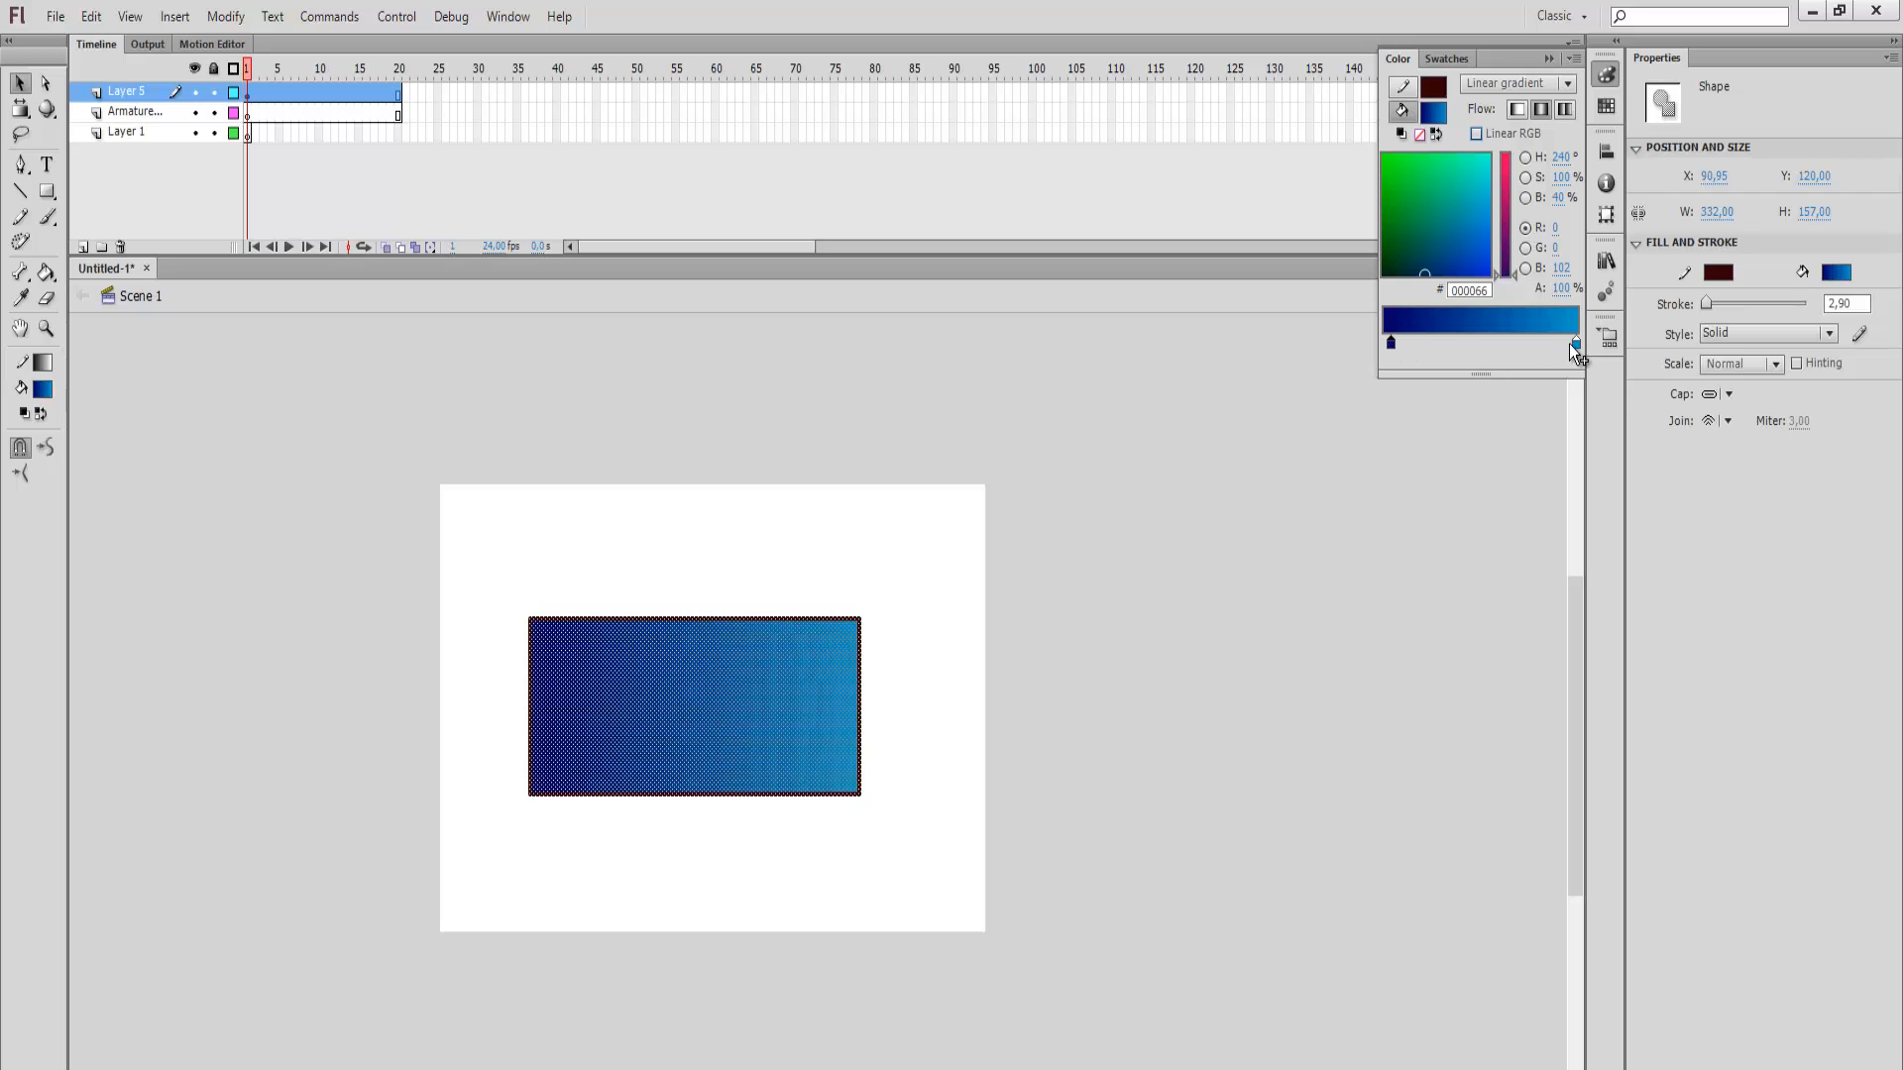
pyautogui.moveTo(1573, 346)
pyautogui.mouseDown()
pyautogui.moveTo(1463, 344)
pyautogui.moveTo(1576, 347)
pyautogui.mouseUp()
pyautogui.click(1507, 349)
pyautogui.moveTo(1392, 347); pyautogui.dragTo(1370, 343)
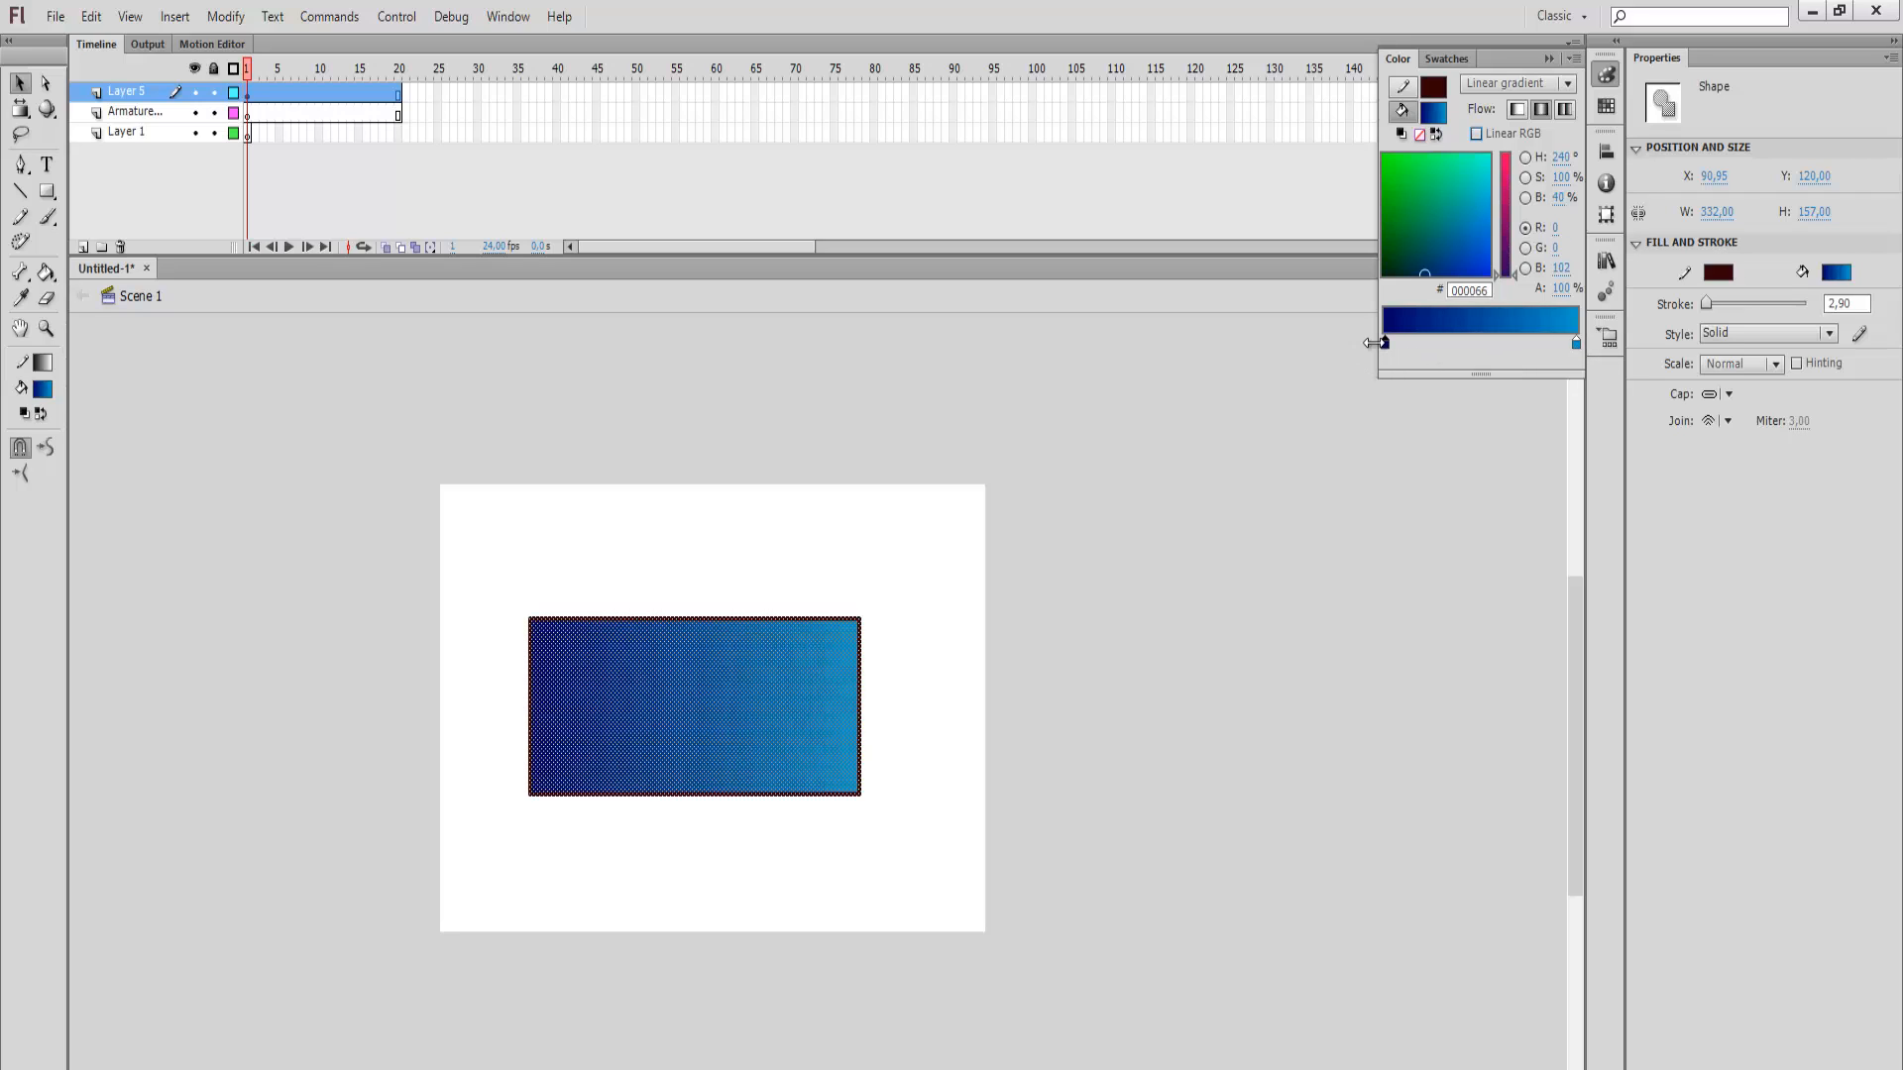
# Step: Change the fill to a radial gradient and swap its colour stops, putting #0099CC at the centre and #000066 at the edge
pyautogui.click(1494, 85)
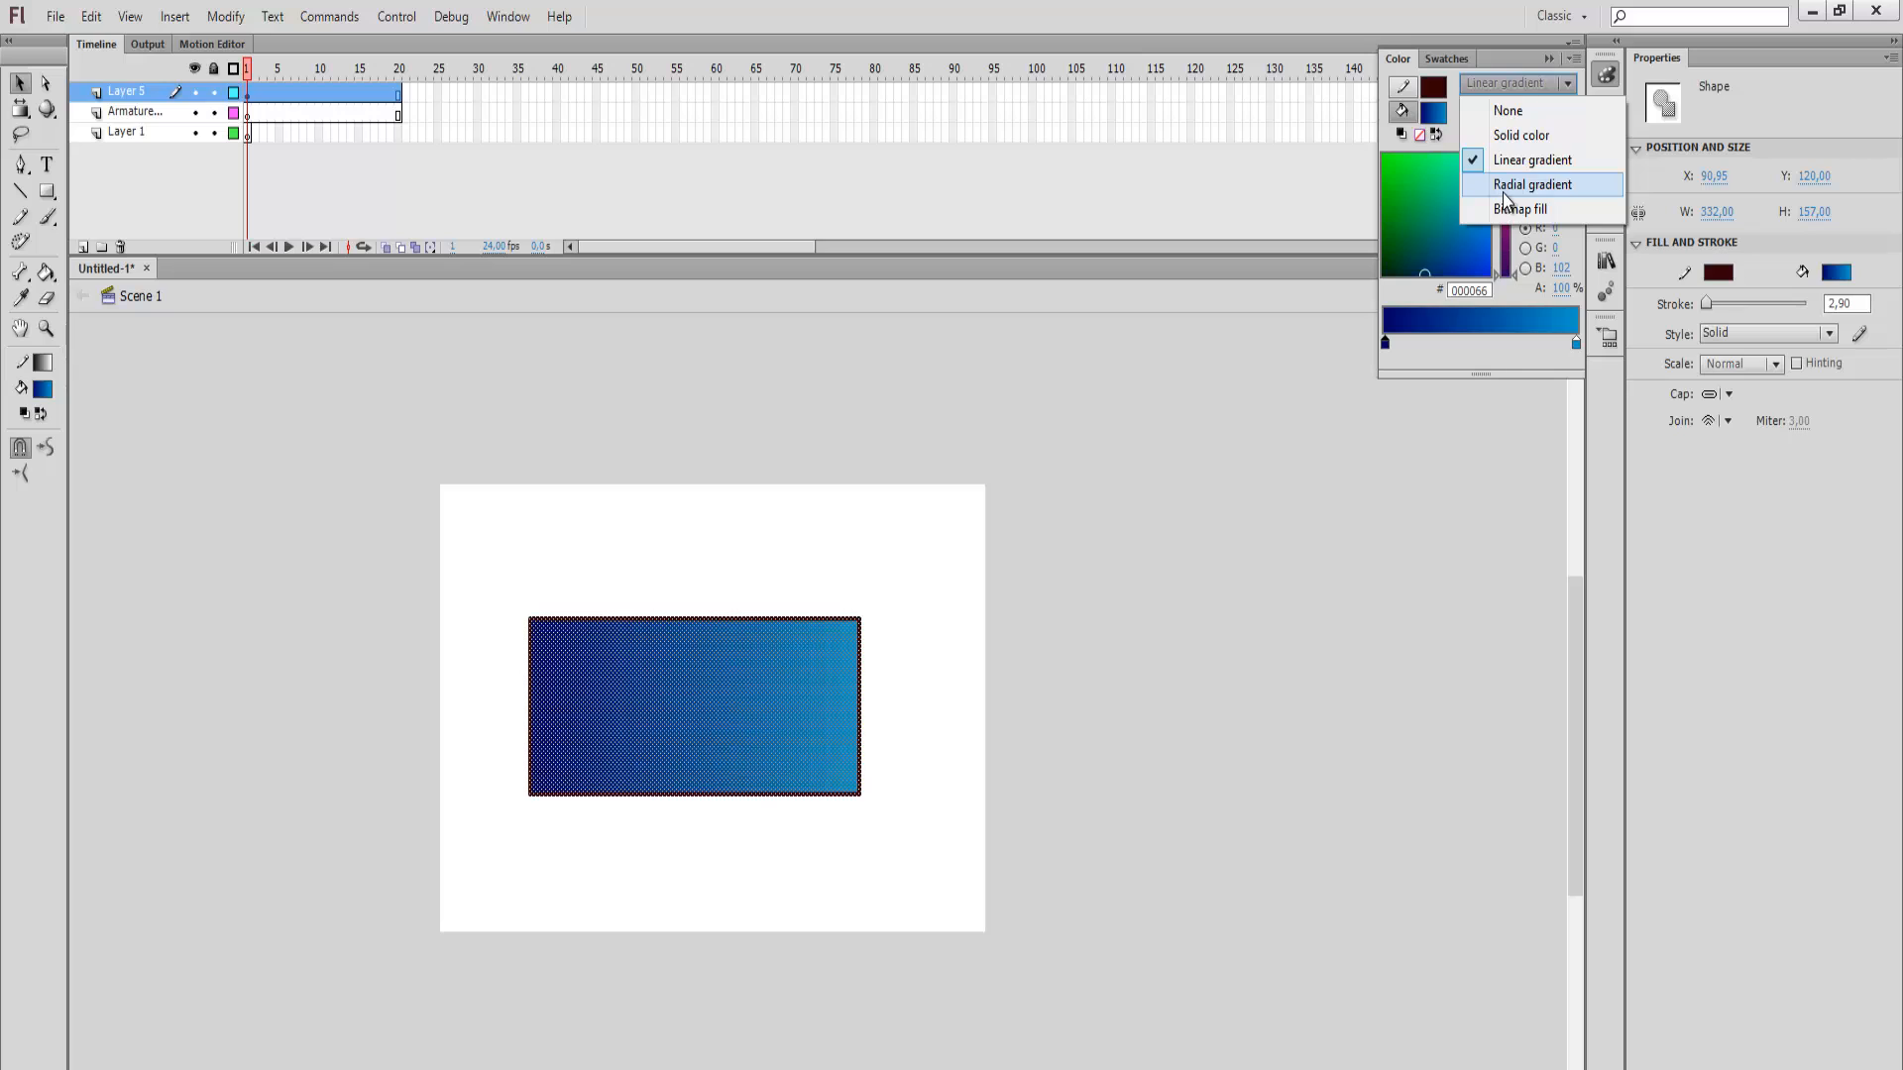
pyautogui.click(1509, 188)
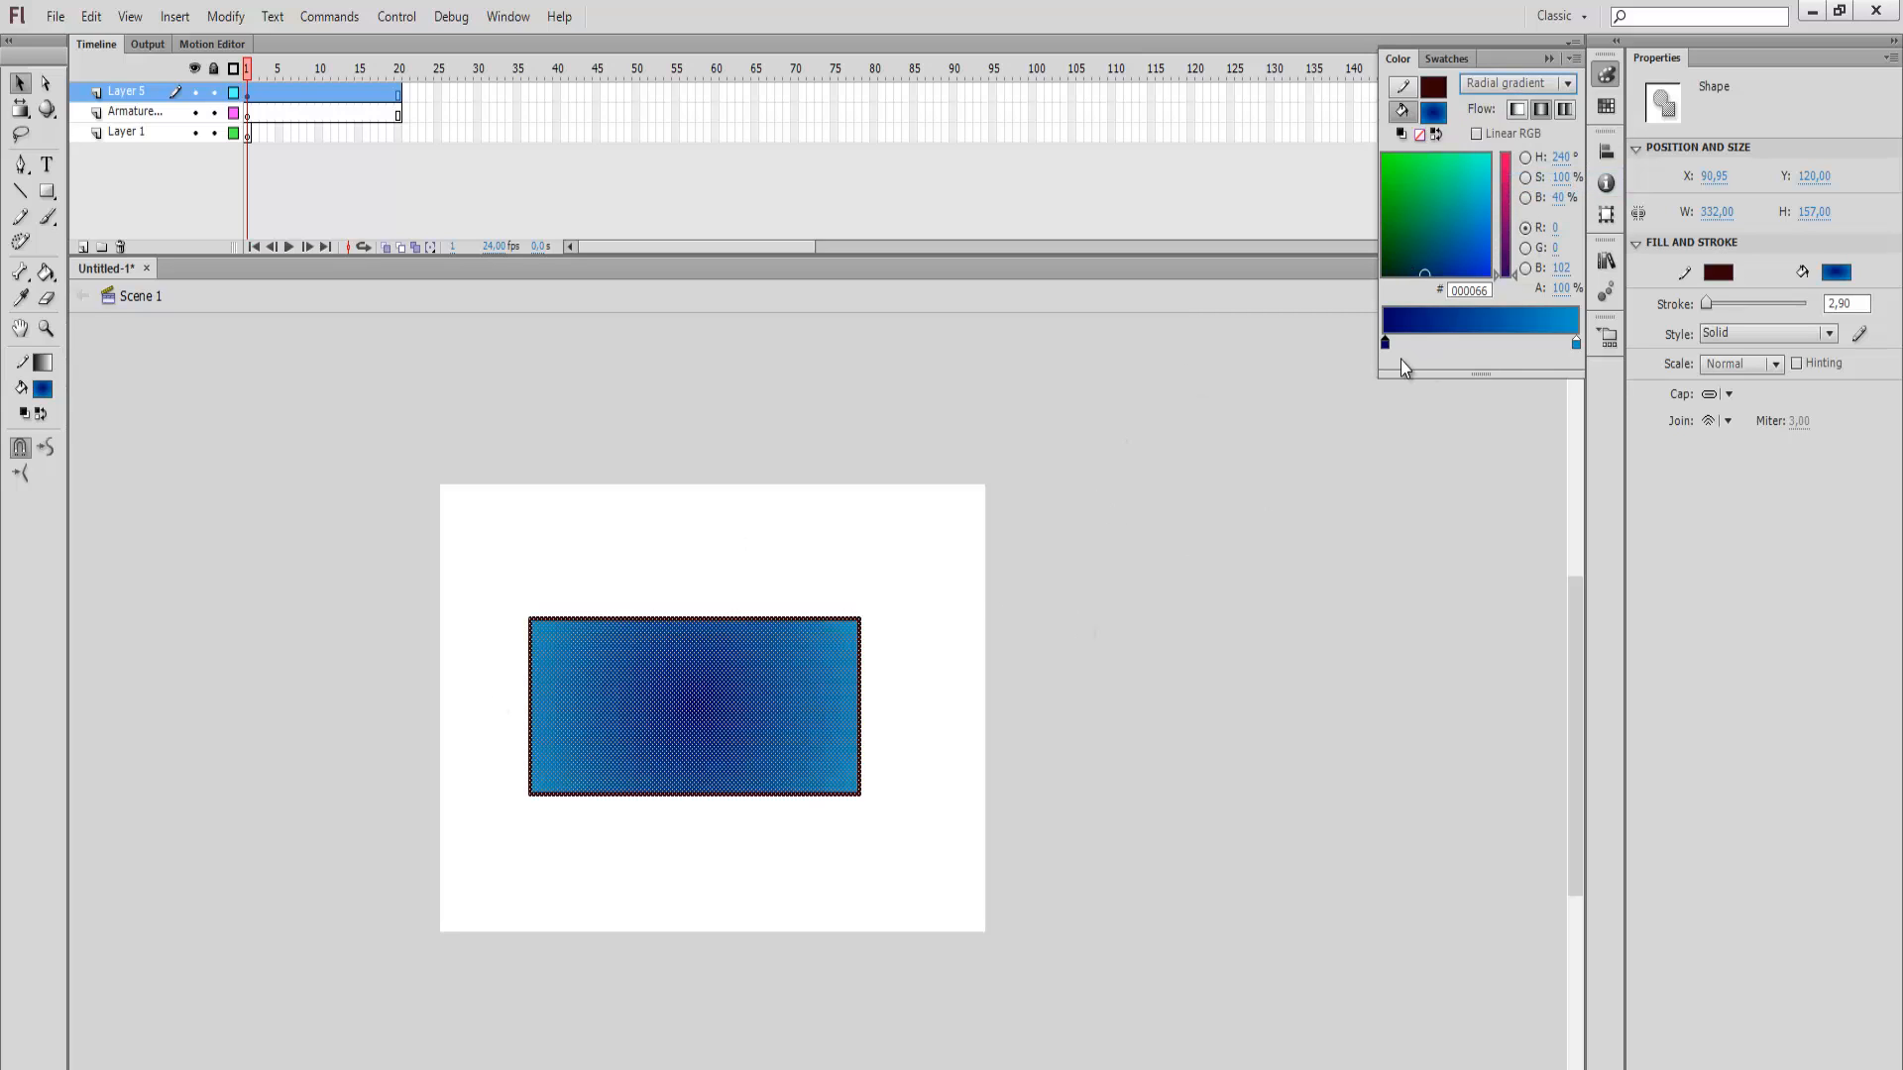
pyautogui.moveTo(1385, 343)
pyautogui.mouseDown()
pyautogui.moveTo(1495, 342)
pyautogui.moveTo(1364, 337)
pyautogui.mouseUp()
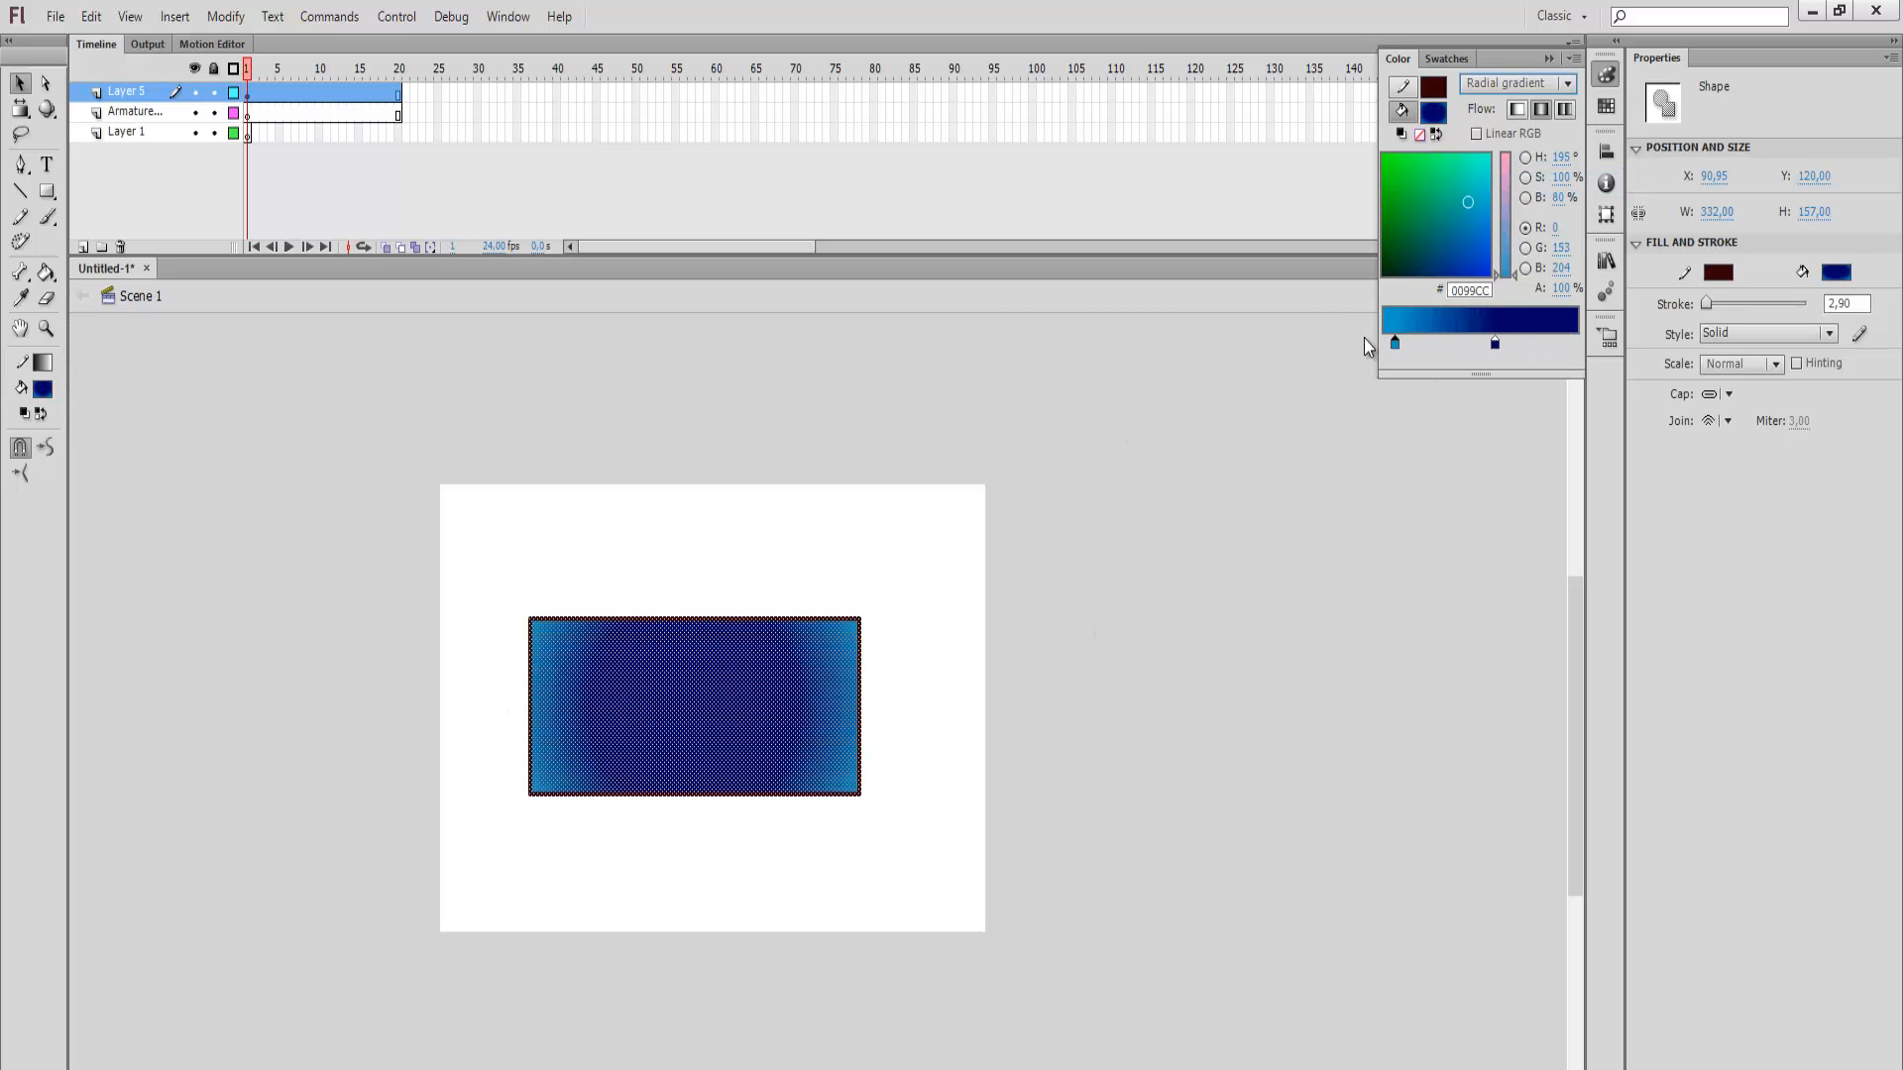
pyautogui.moveTo(1497, 345); pyautogui.dragTo(1596, 348)
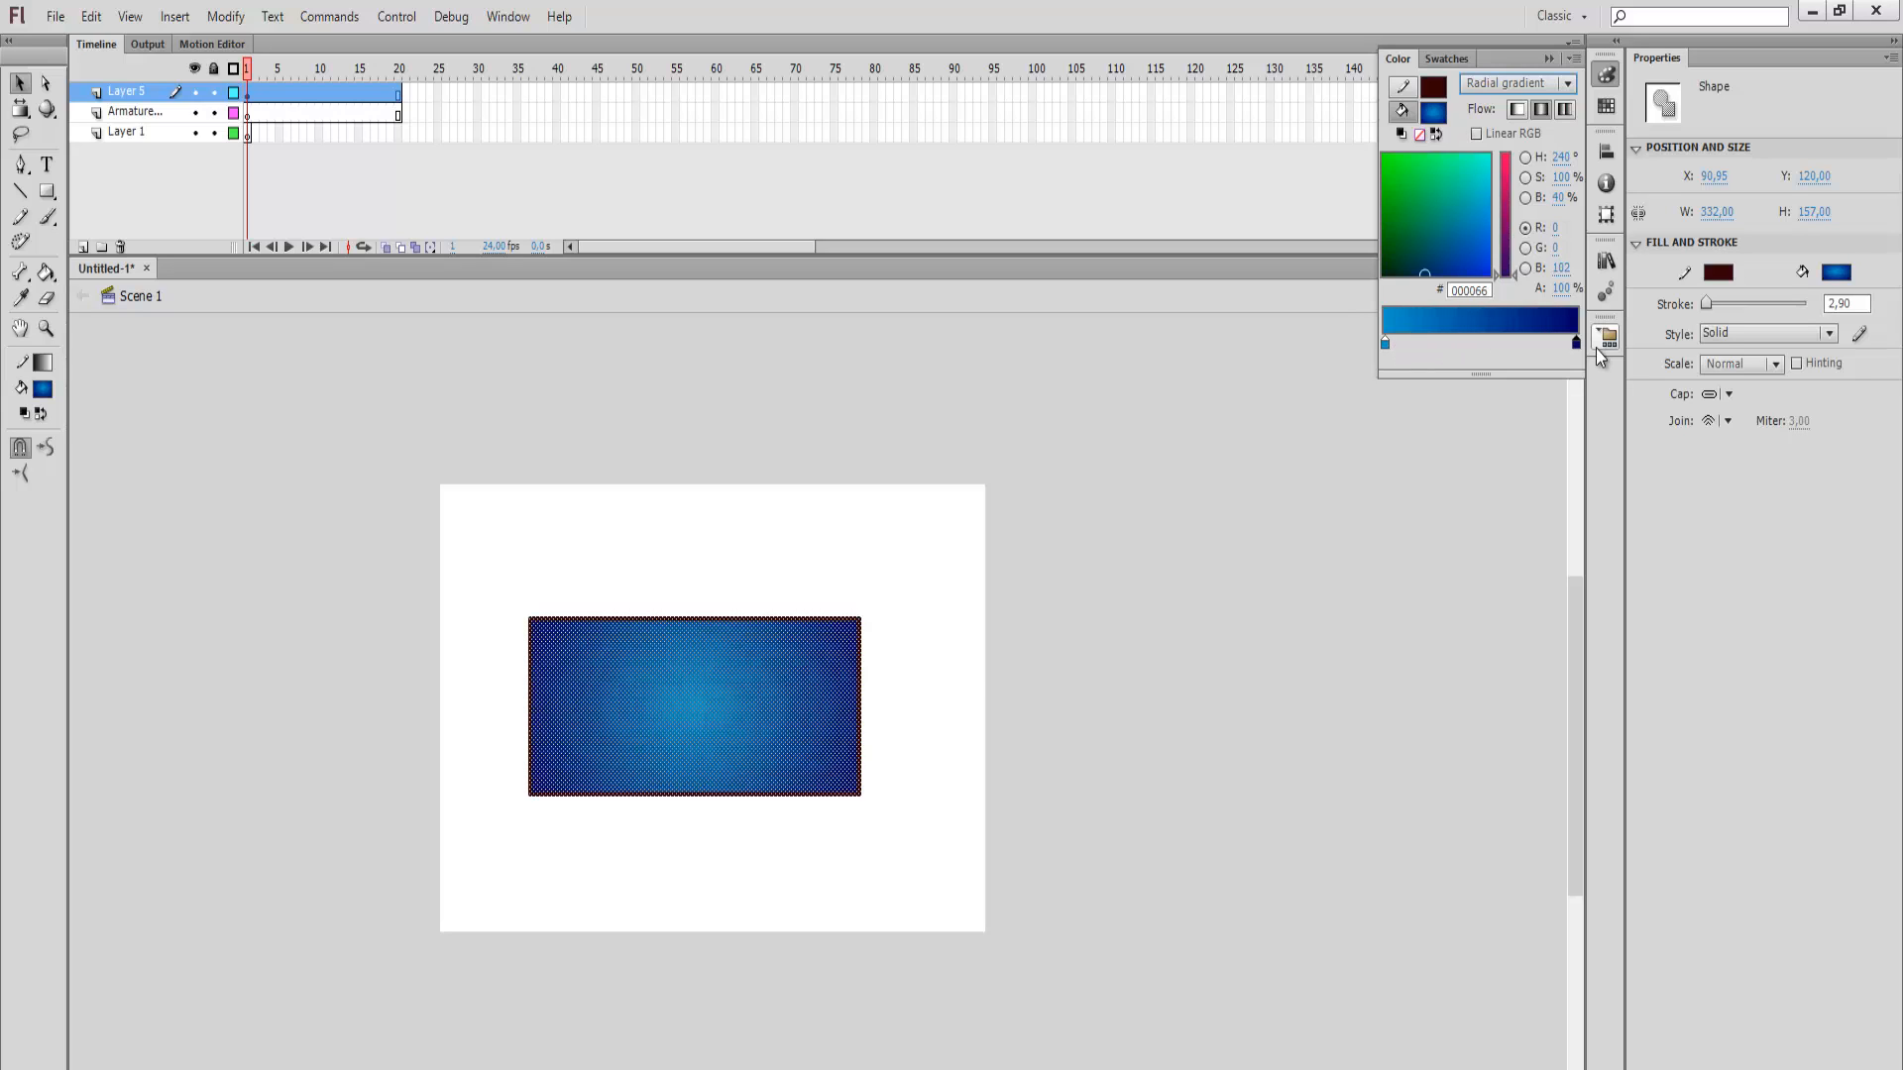
pyautogui.click(1048, 632)
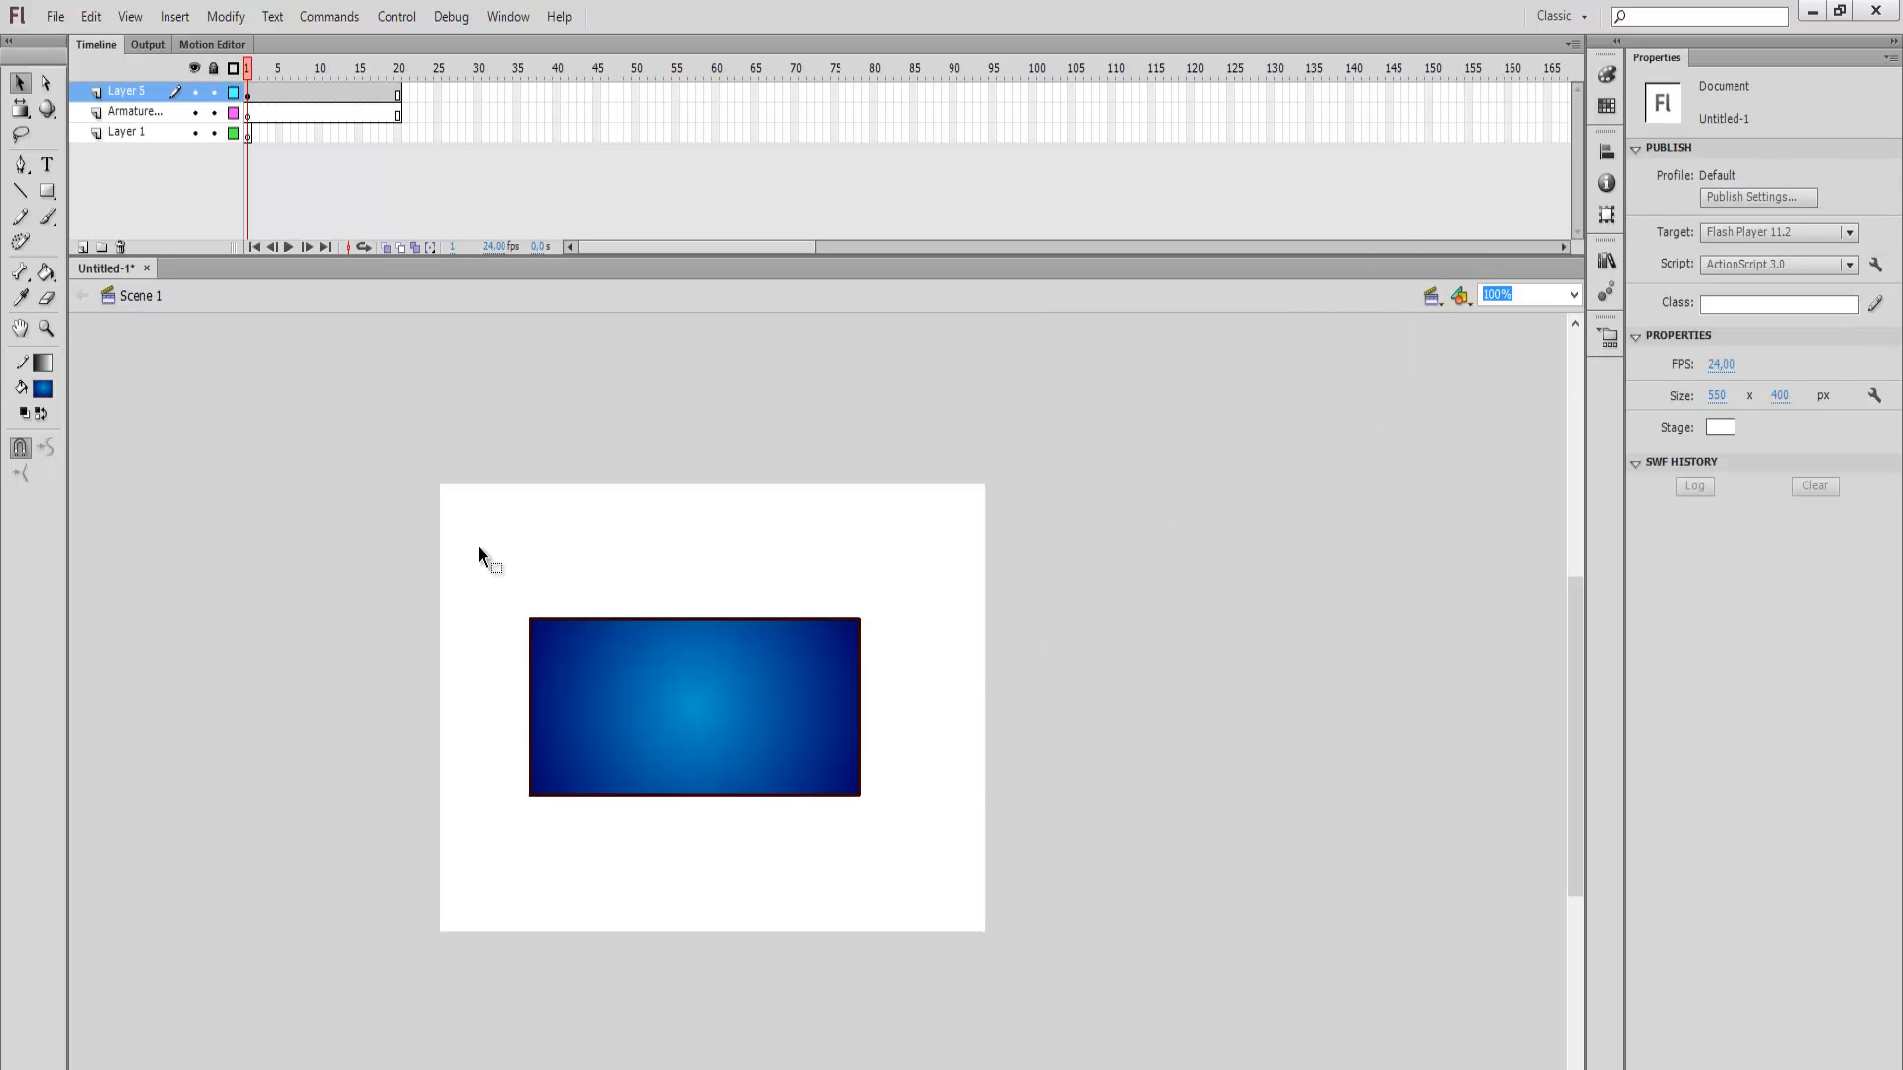
# Step: Widen the rectangle's radial gradient with the Gradient Transform tool and nudge its centre slightly
pyautogui.moveTo(477, 545); pyautogui.dragTo(952, 843)
pyautogui.click(1605, 69)
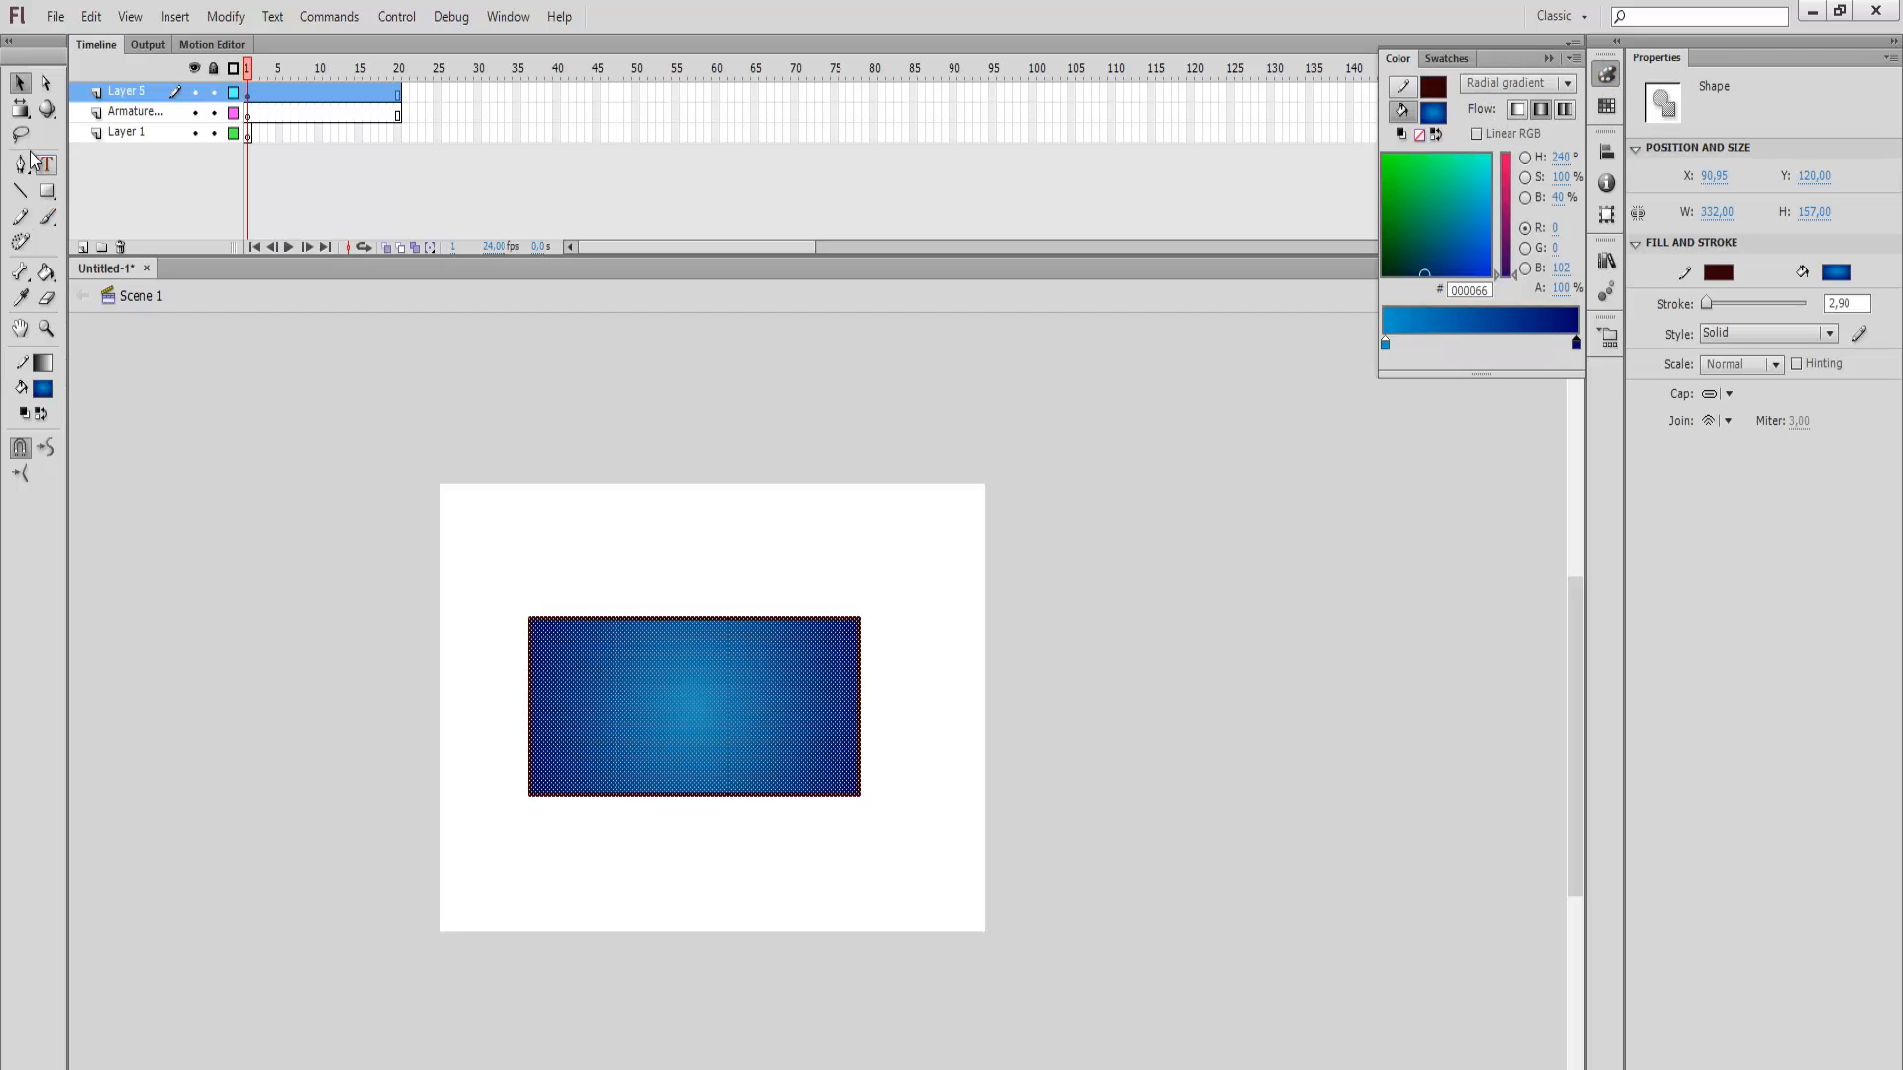
pyautogui.click(22, 112)
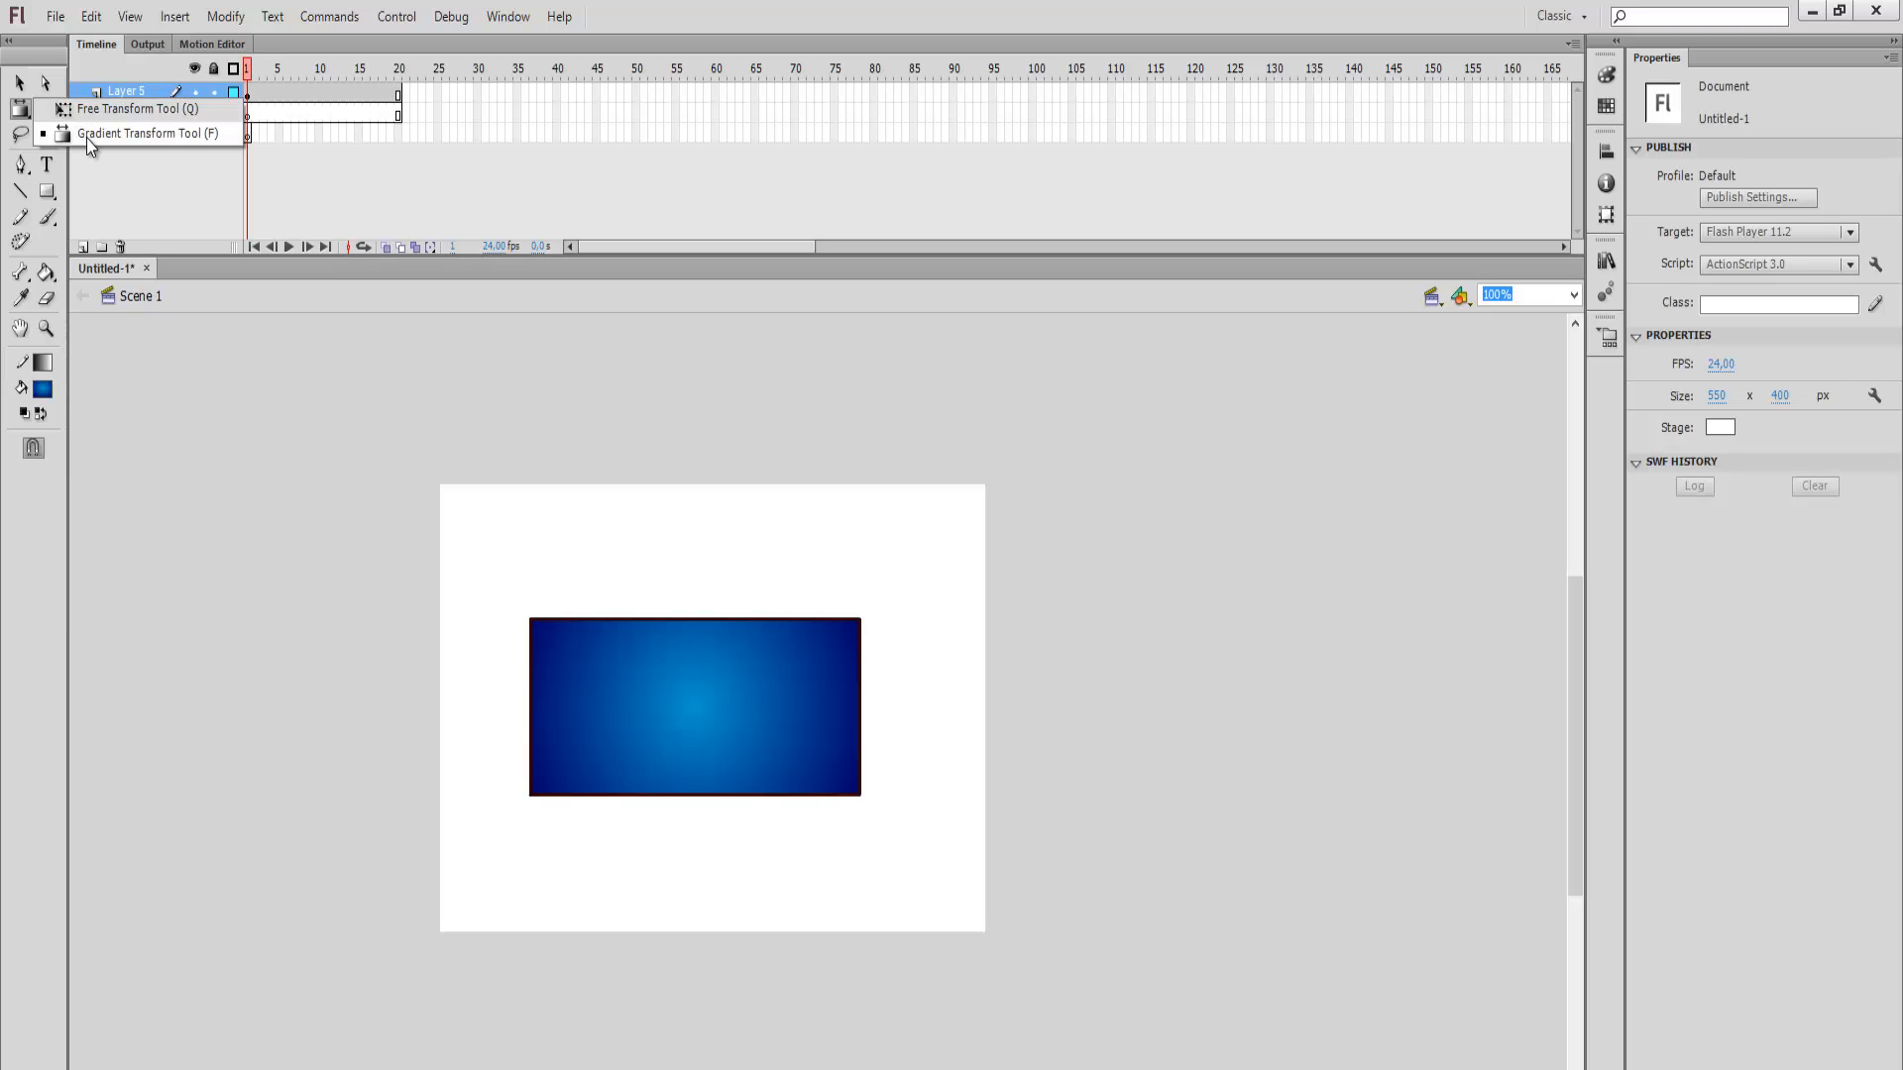
pyautogui.click(188, 139)
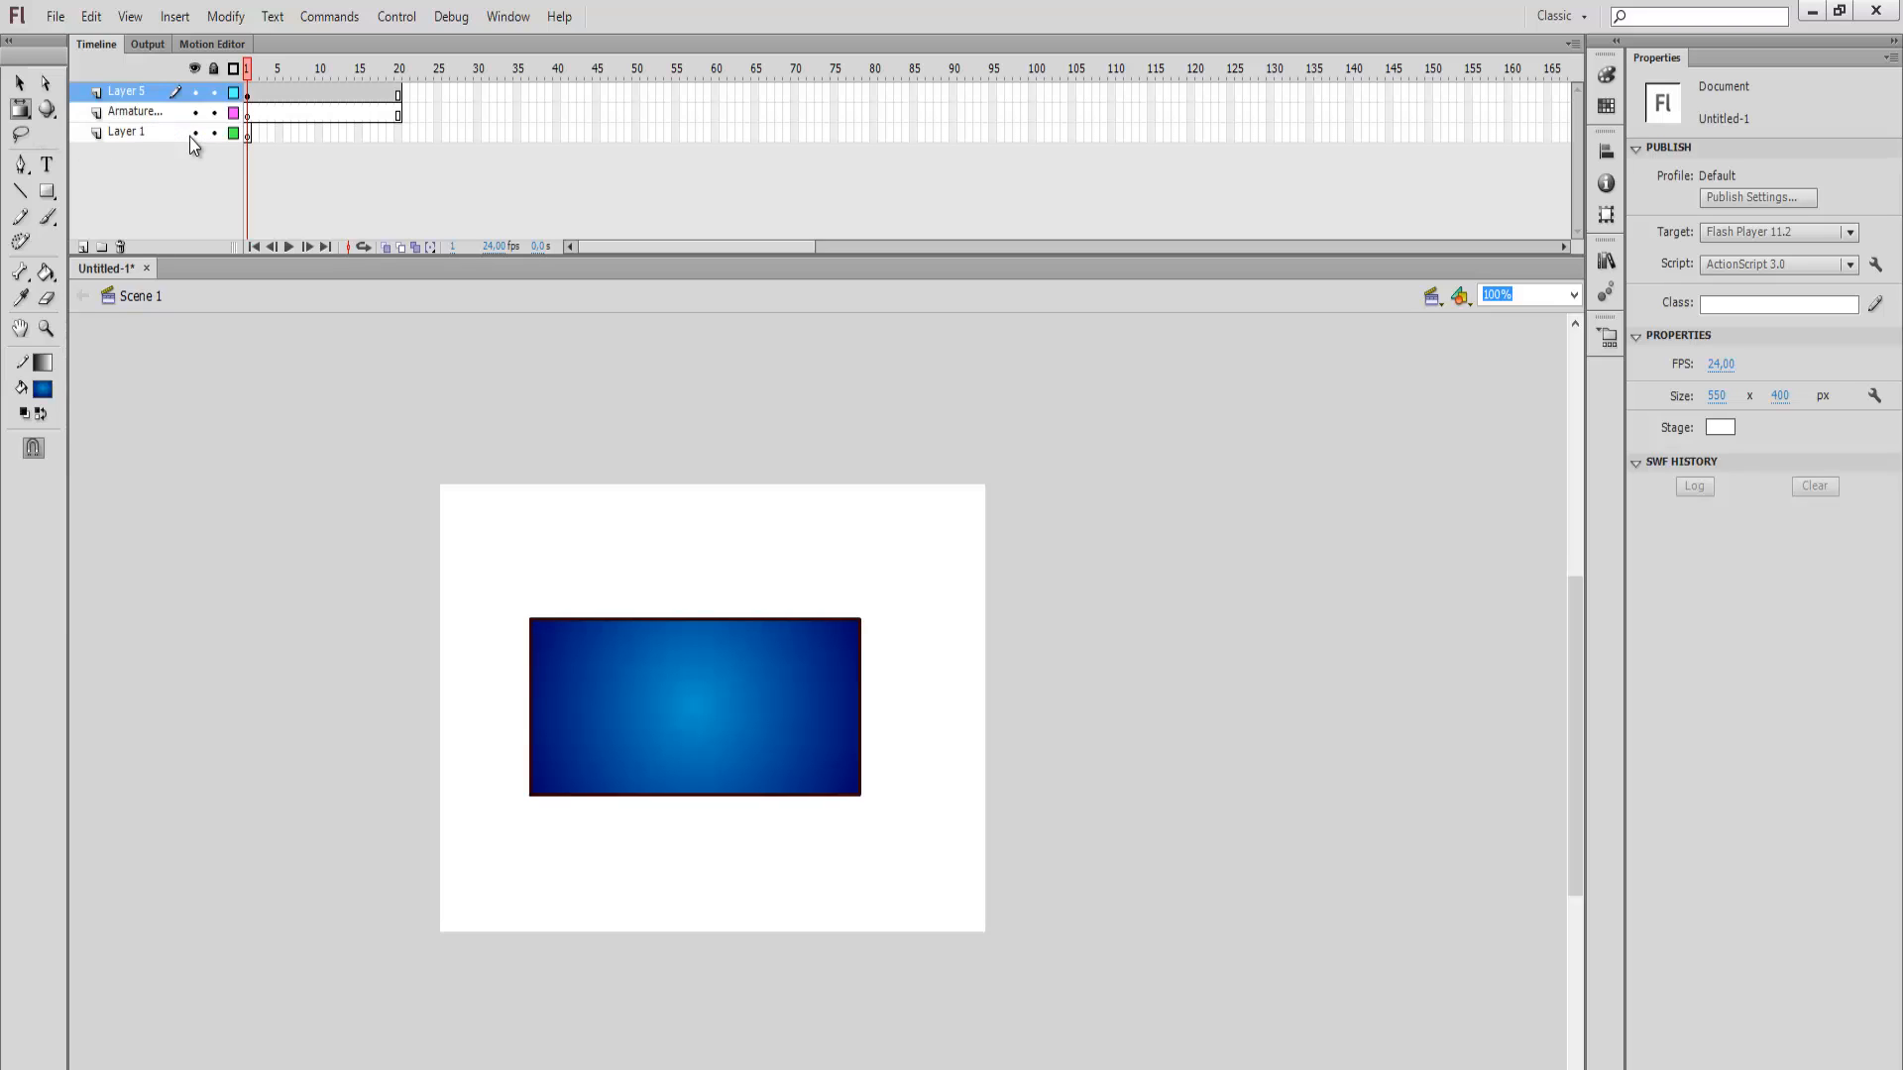
pyautogui.click(19, 82)
pyautogui.click(739, 623)
pyautogui.press('f')
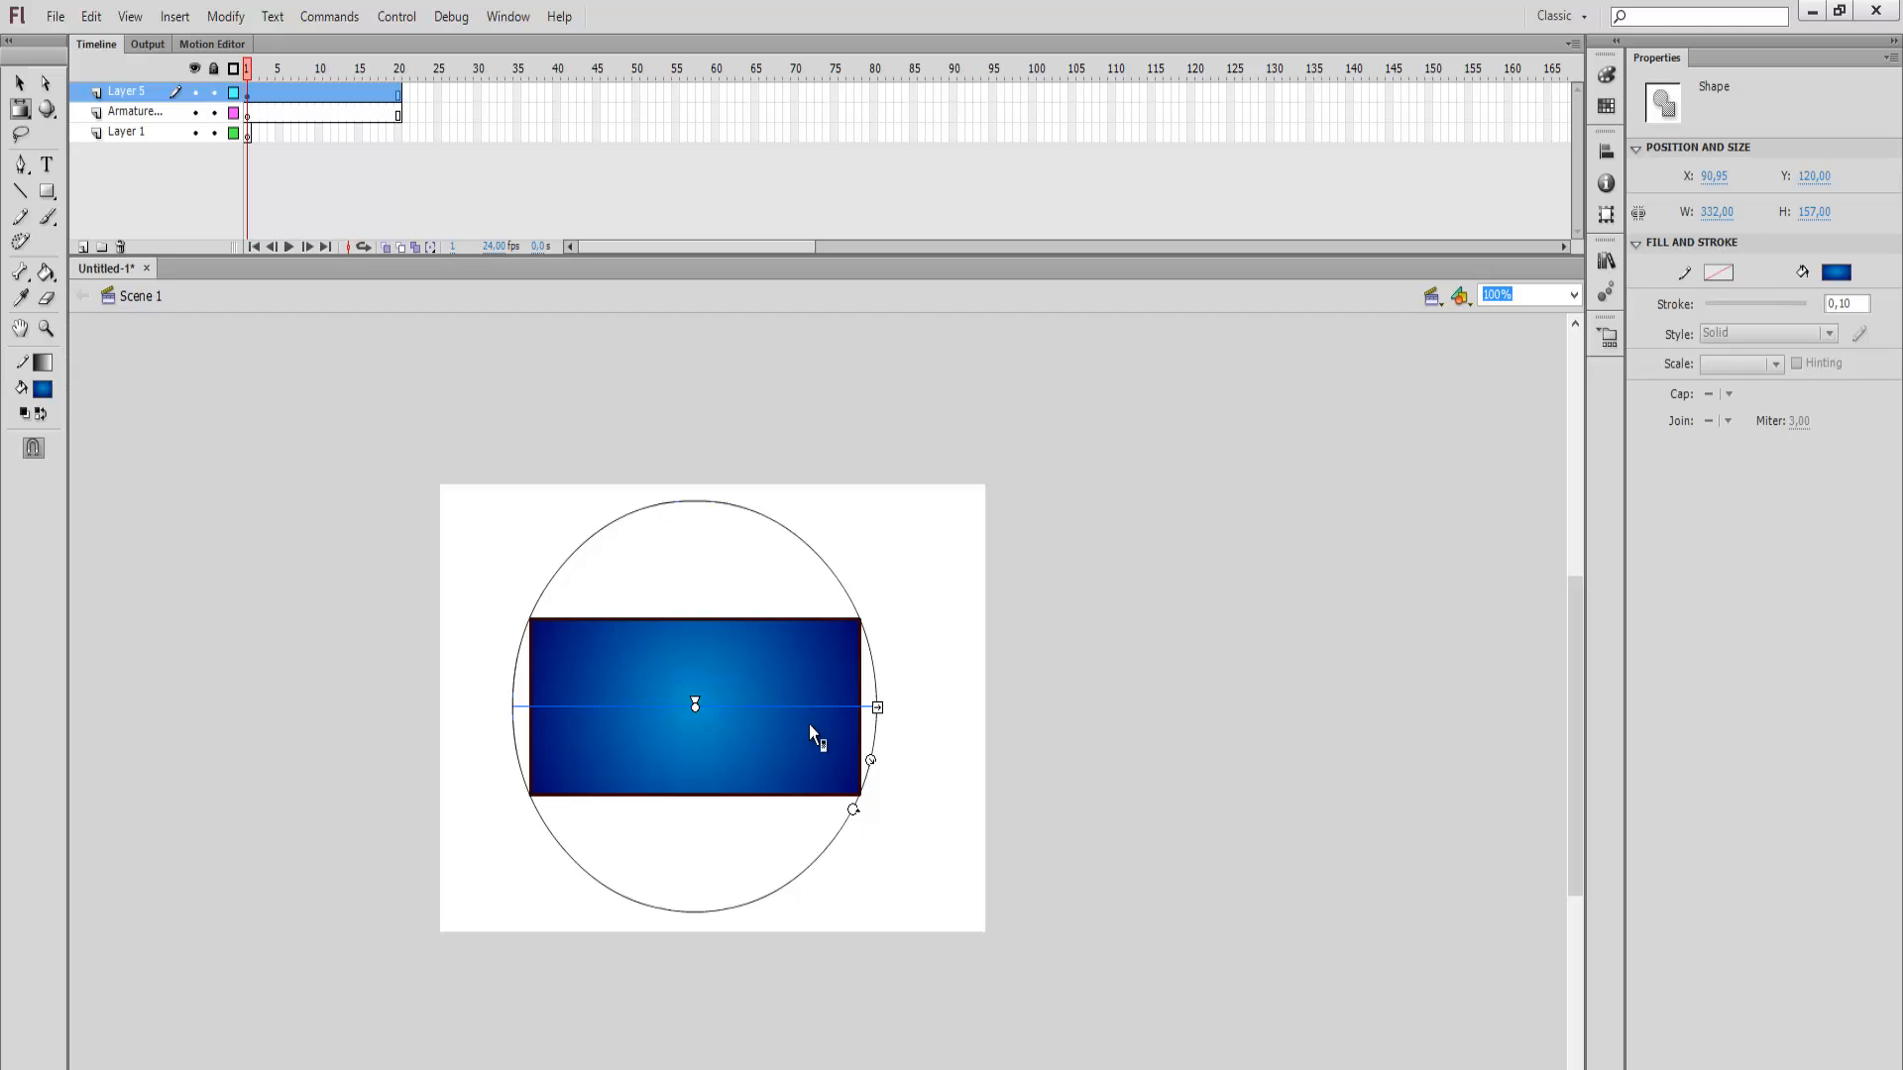
pyautogui.moveTo(880, 709); pyautogui.dragTo(1001, 708)
pyautogui.click(1005, 718)
pyautogui.click(755, 717)
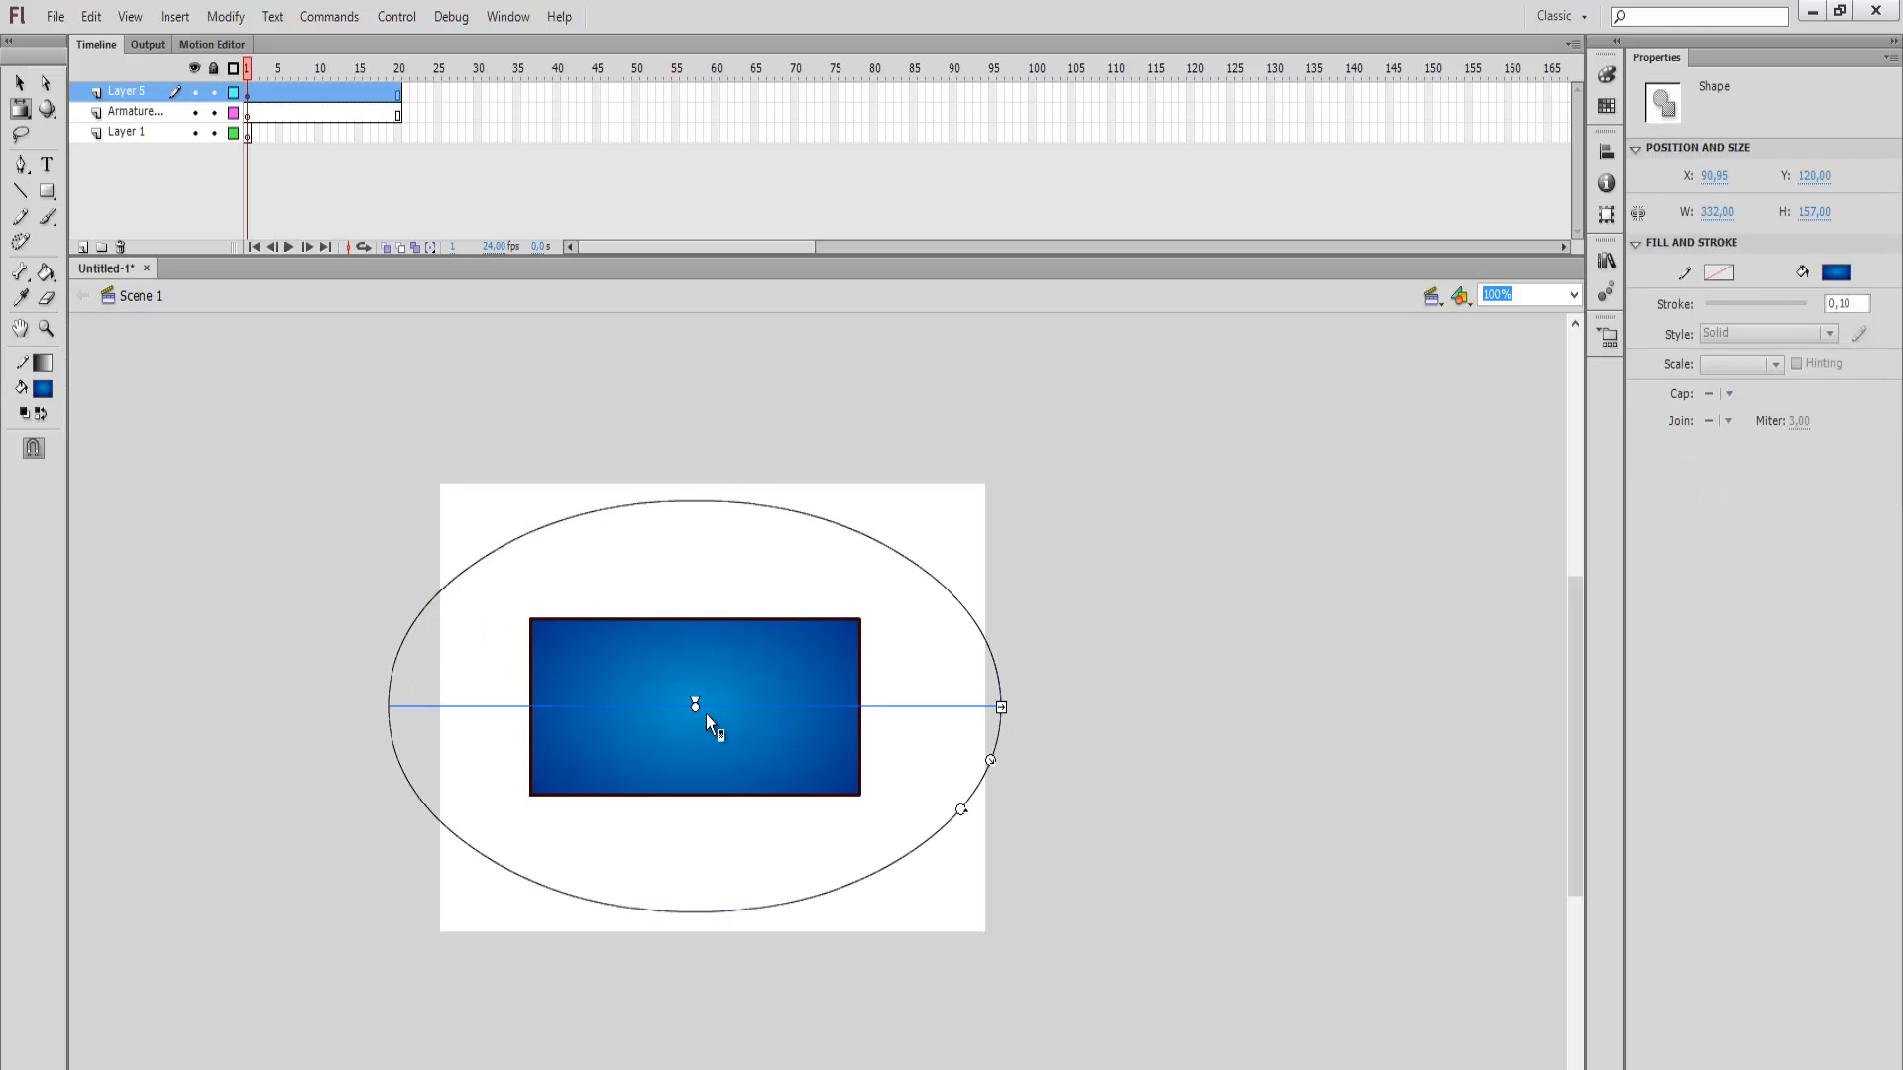
pyautogui.moveTo(698, 700); pyautogui.dragTo(697, 705)
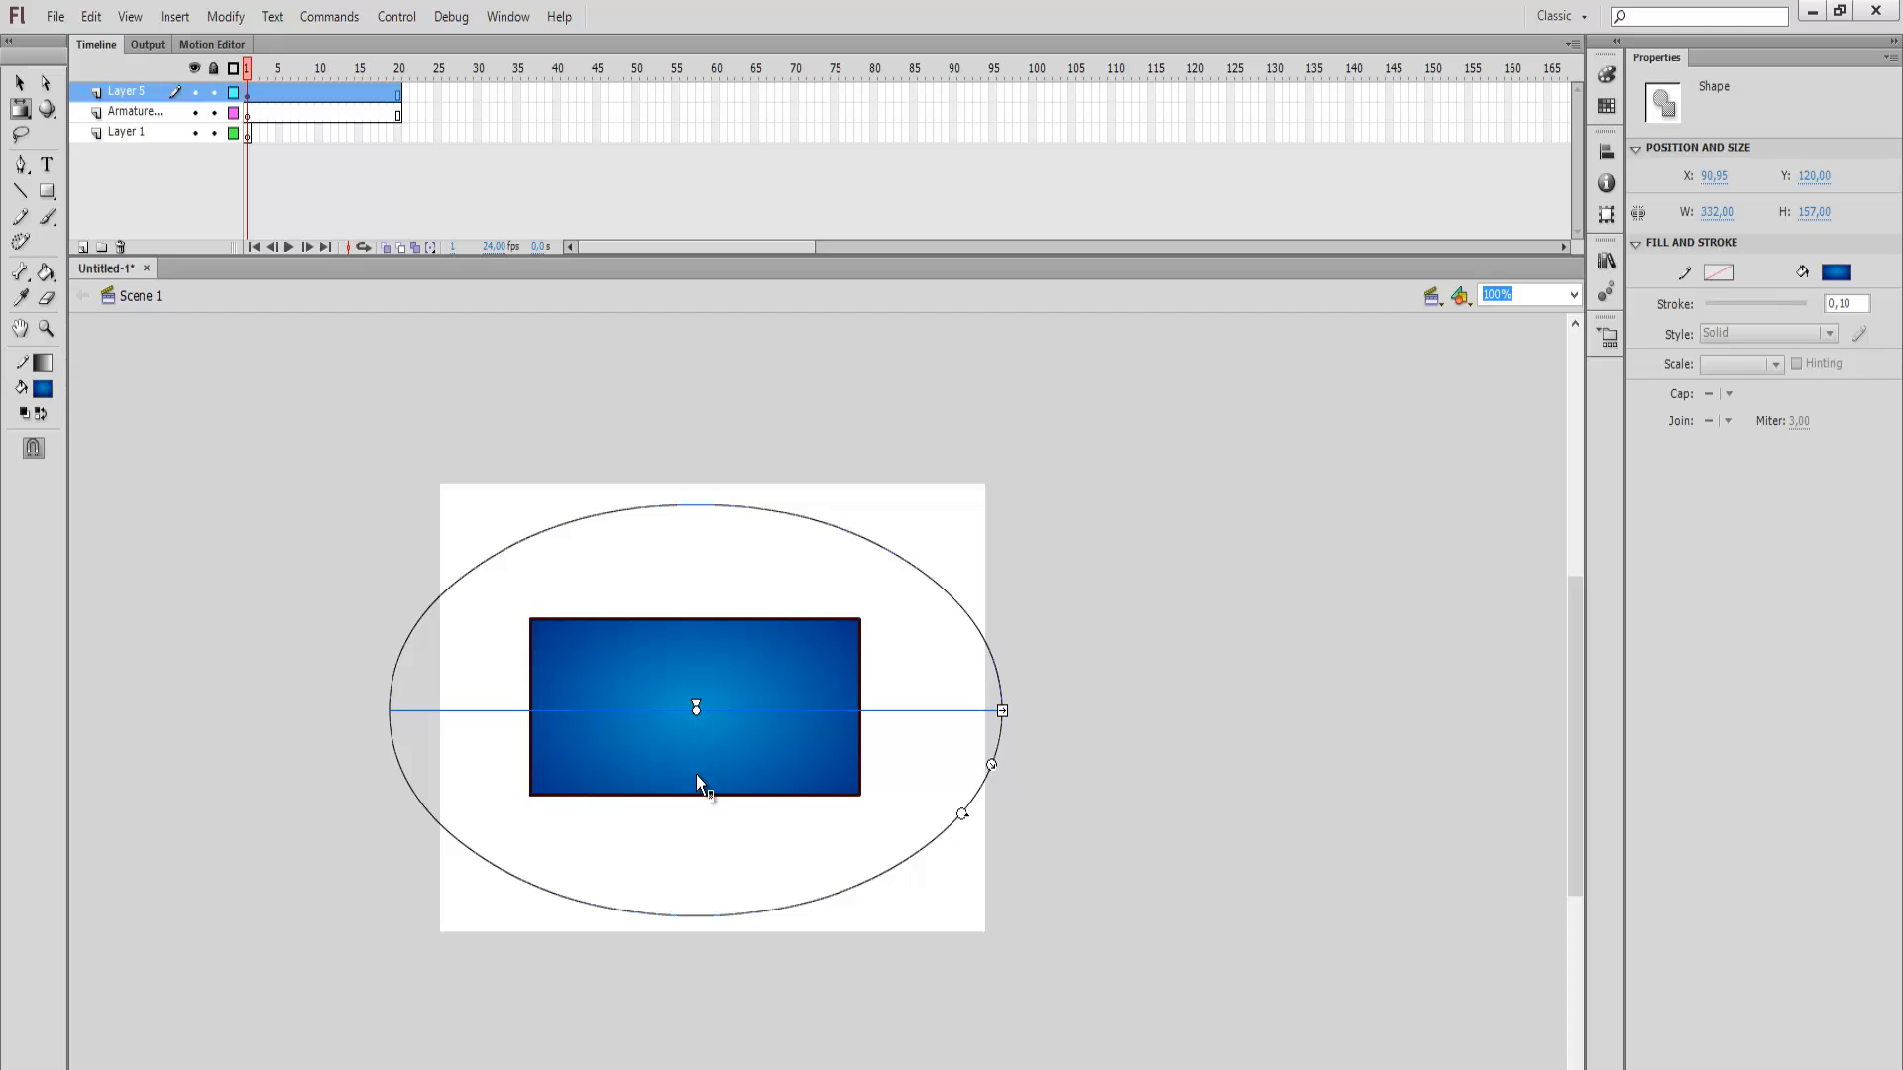
# Step: Rotate and enlarge the rectangle's radial gradient with the Gradient Transform tool, ending with a slight tilt
pyautogui.moveTo(962, 814); pyautogui.dragTo(1042, 890)
pyautogui.click(939, 910)
pyautogui.click(831, 755)
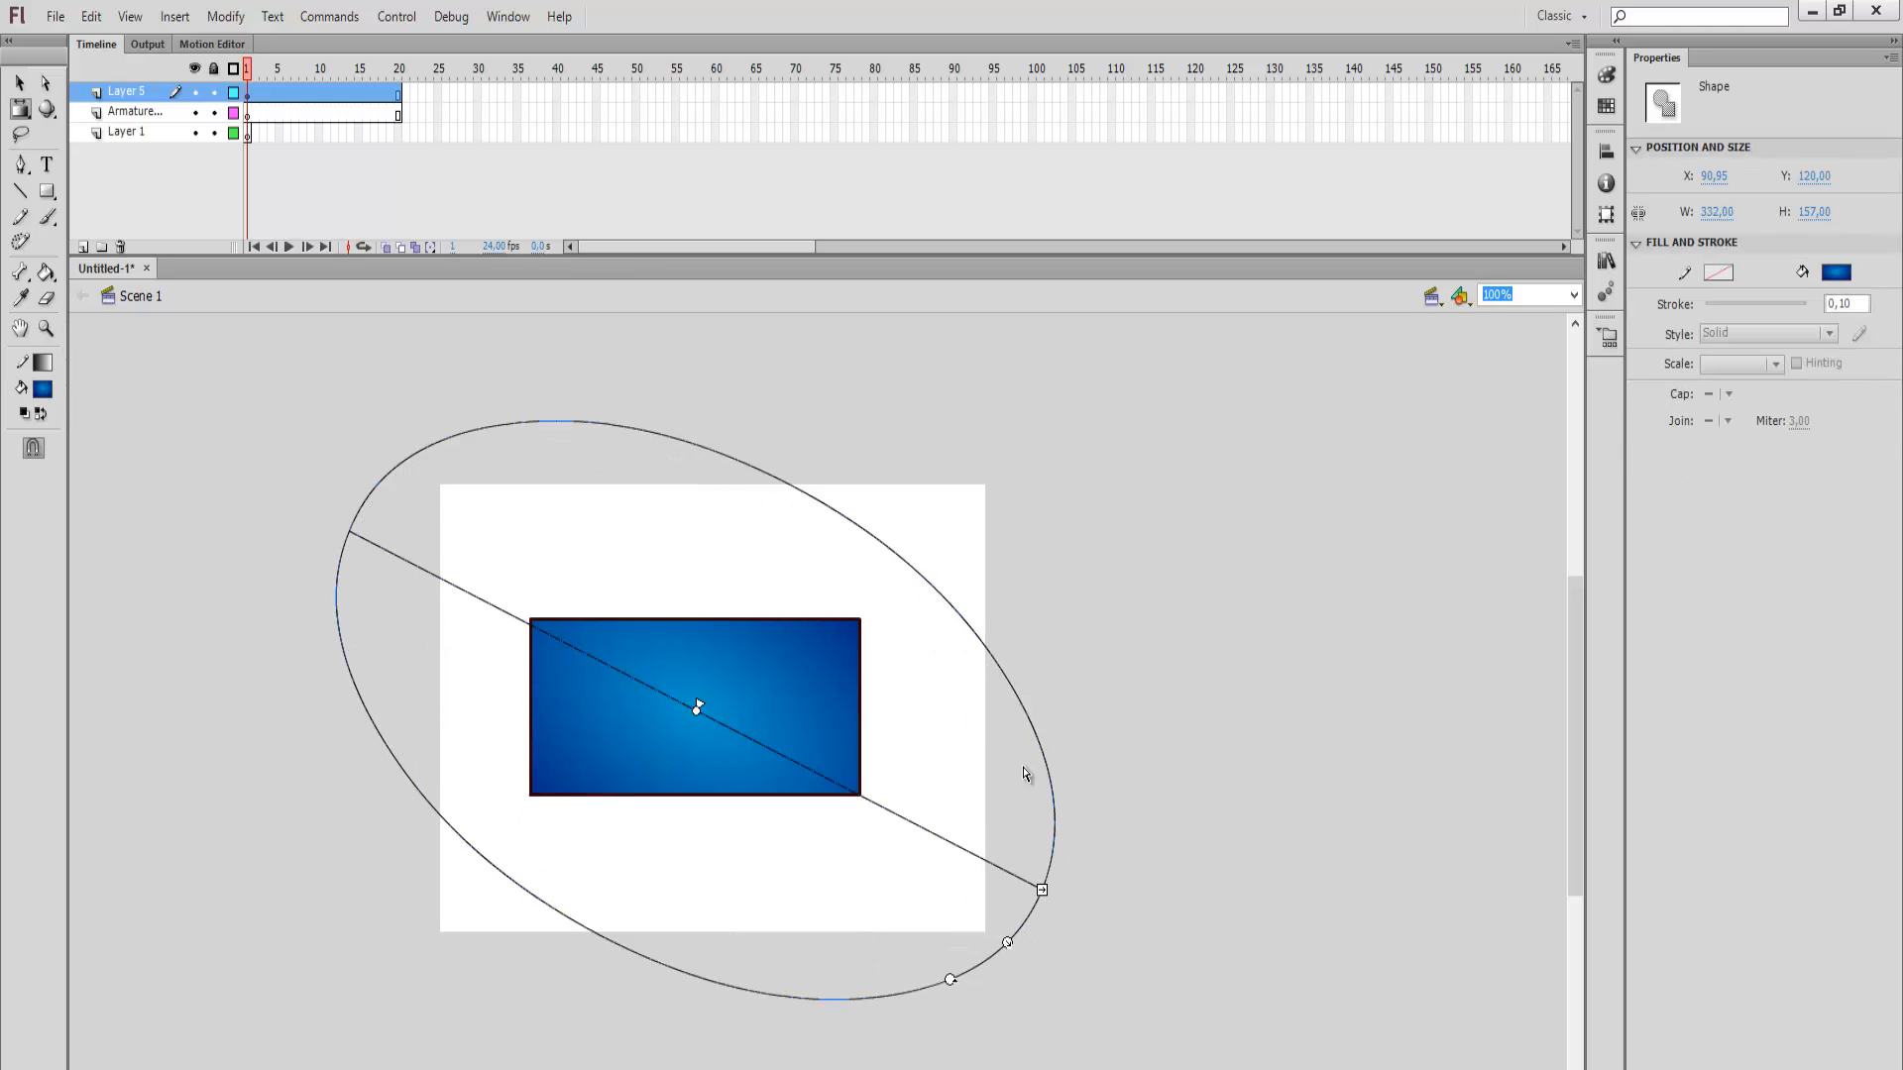
pyautogui.moveTo(951, 979); pyautogui.dragTo(1091, 893)
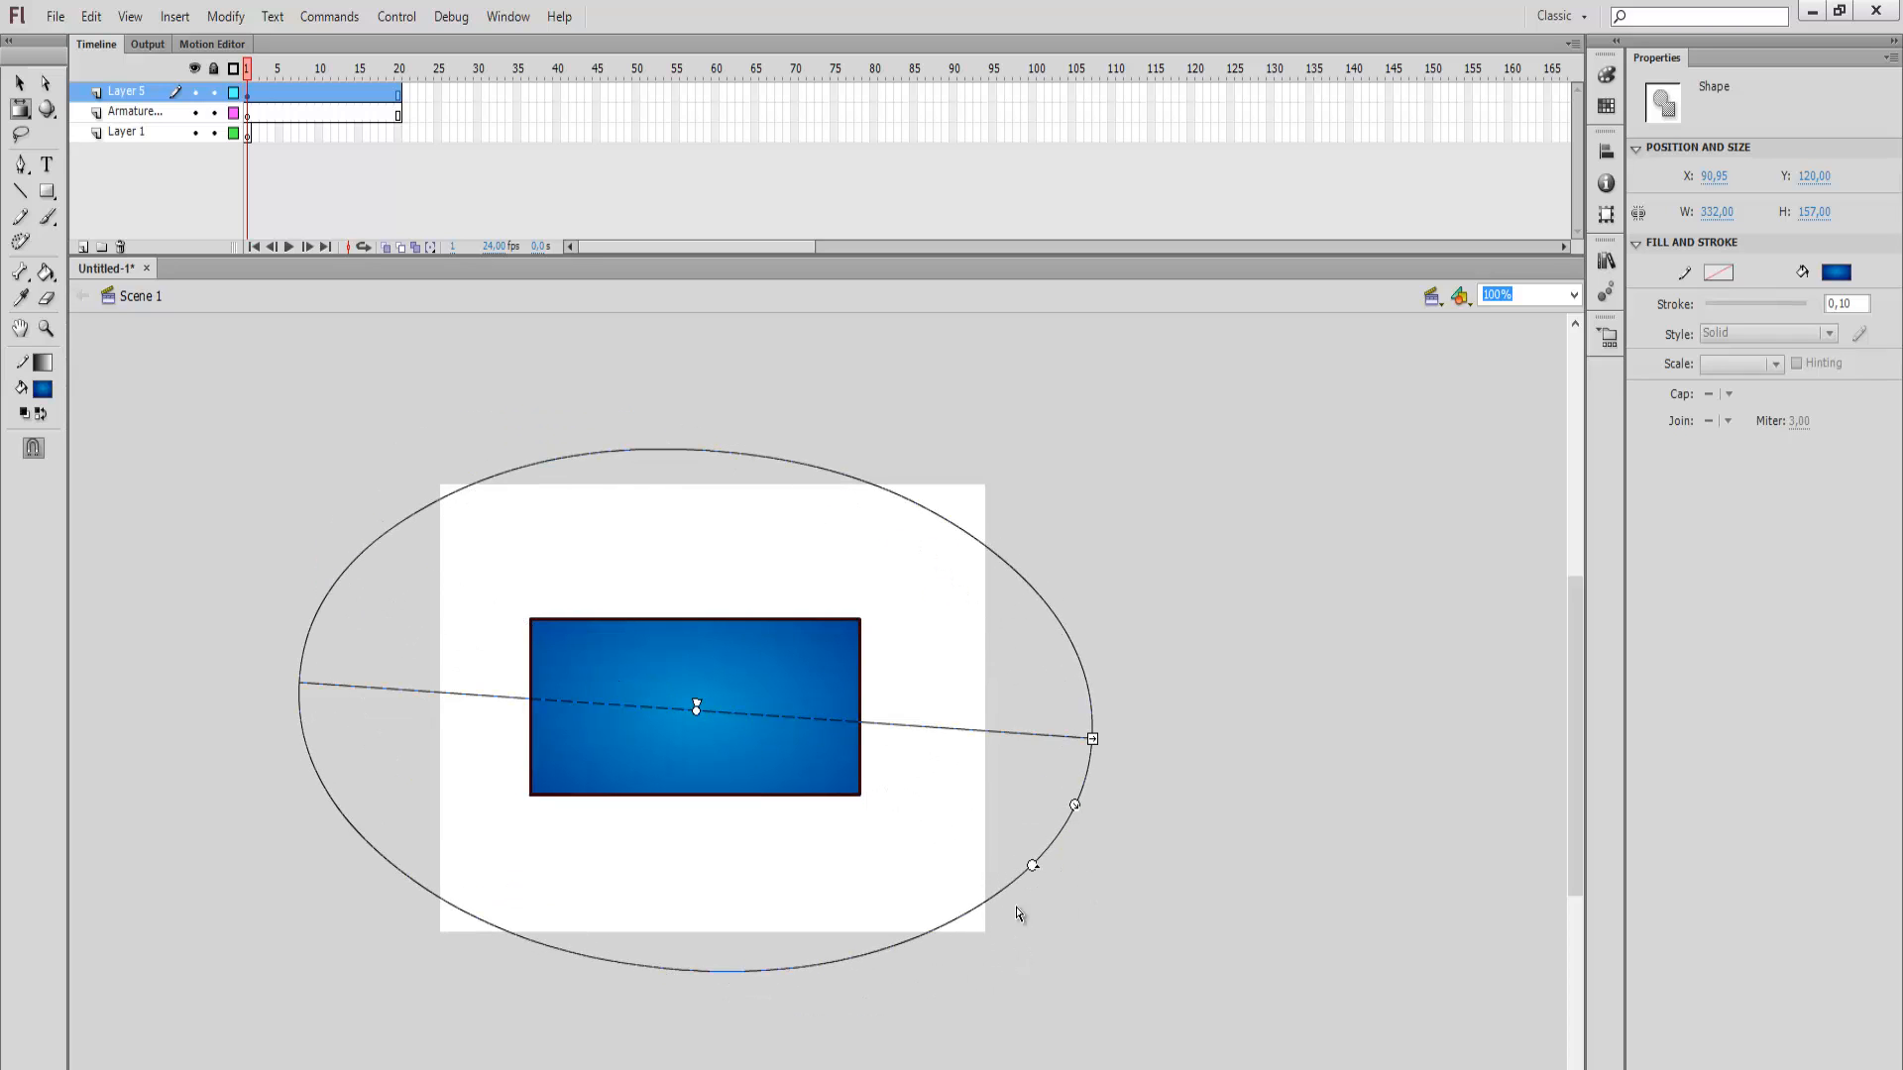
pyautogui.click(19, 82)
pyautogui.click(357, 643)
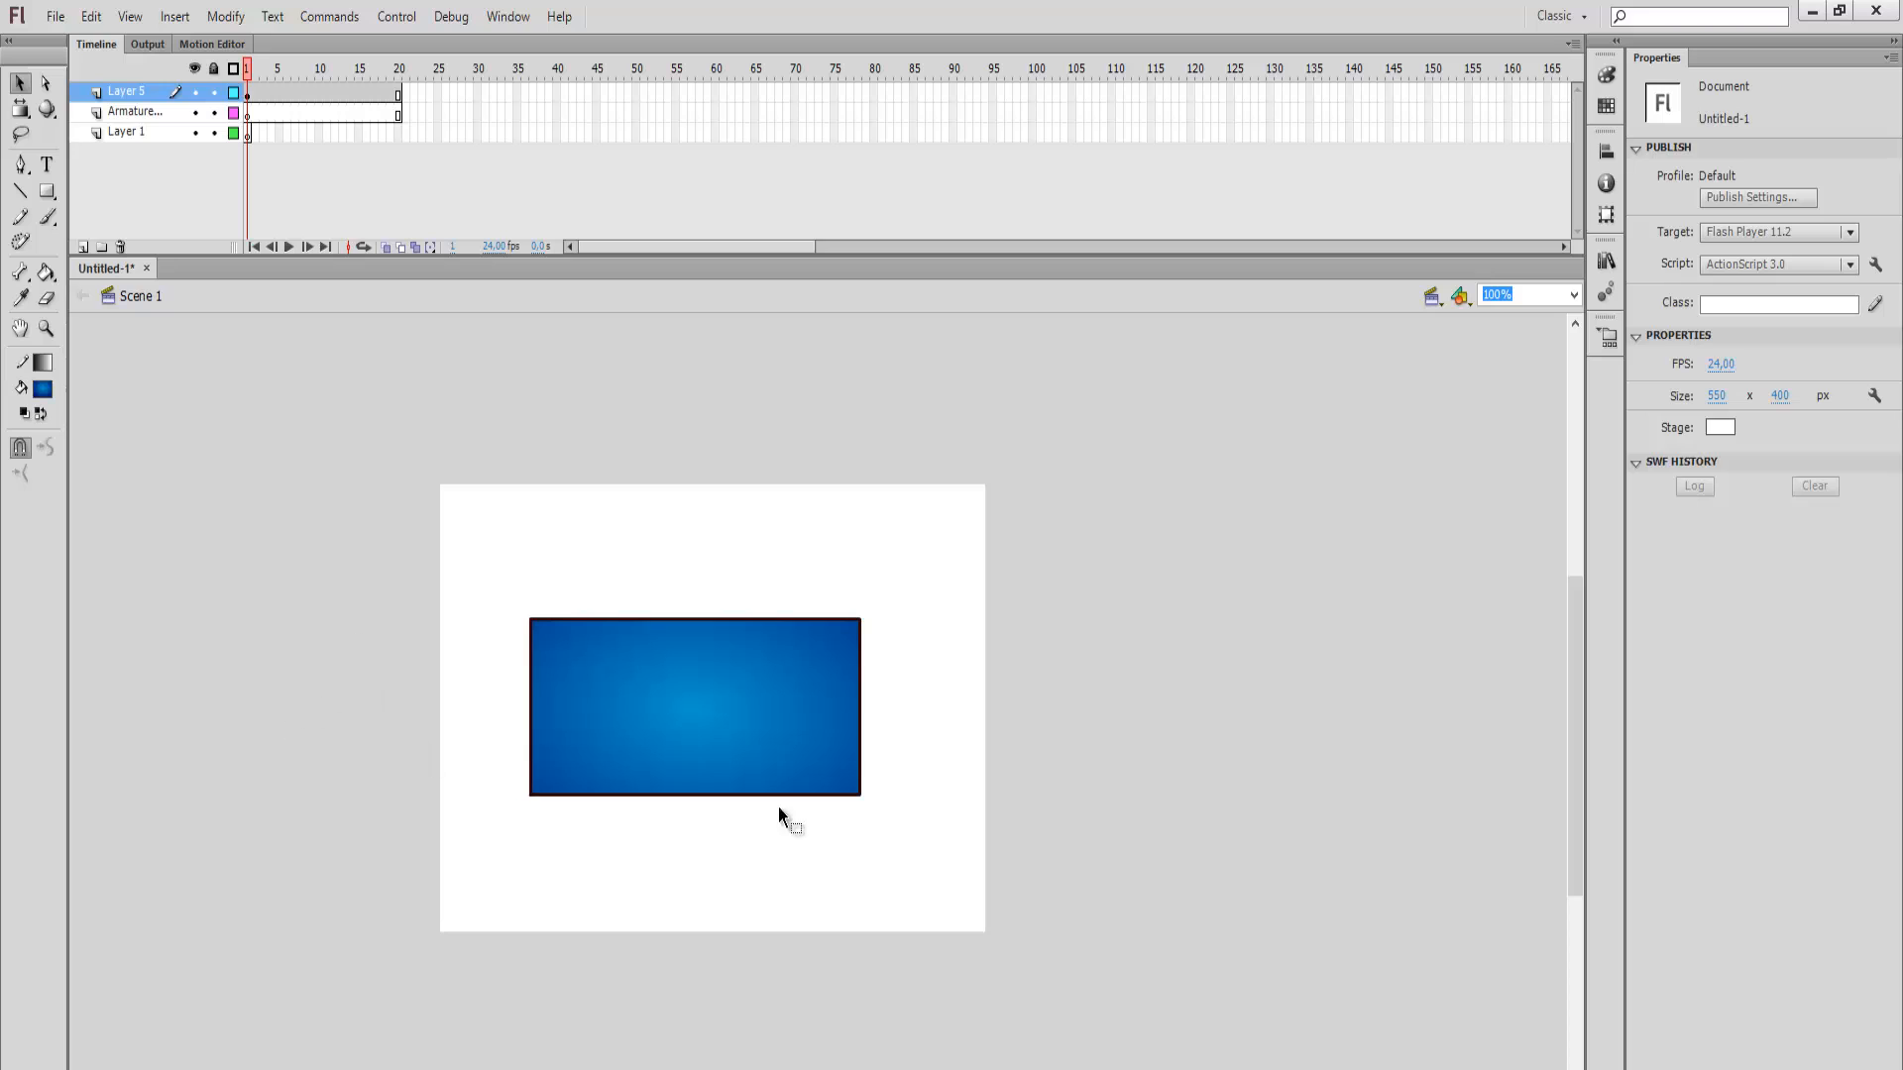
# Step: Delete all four outline edges of the rectangle, keeping only the gradient fill
pyautogui.click(676, 727)
pyautogui.click(531, 798)
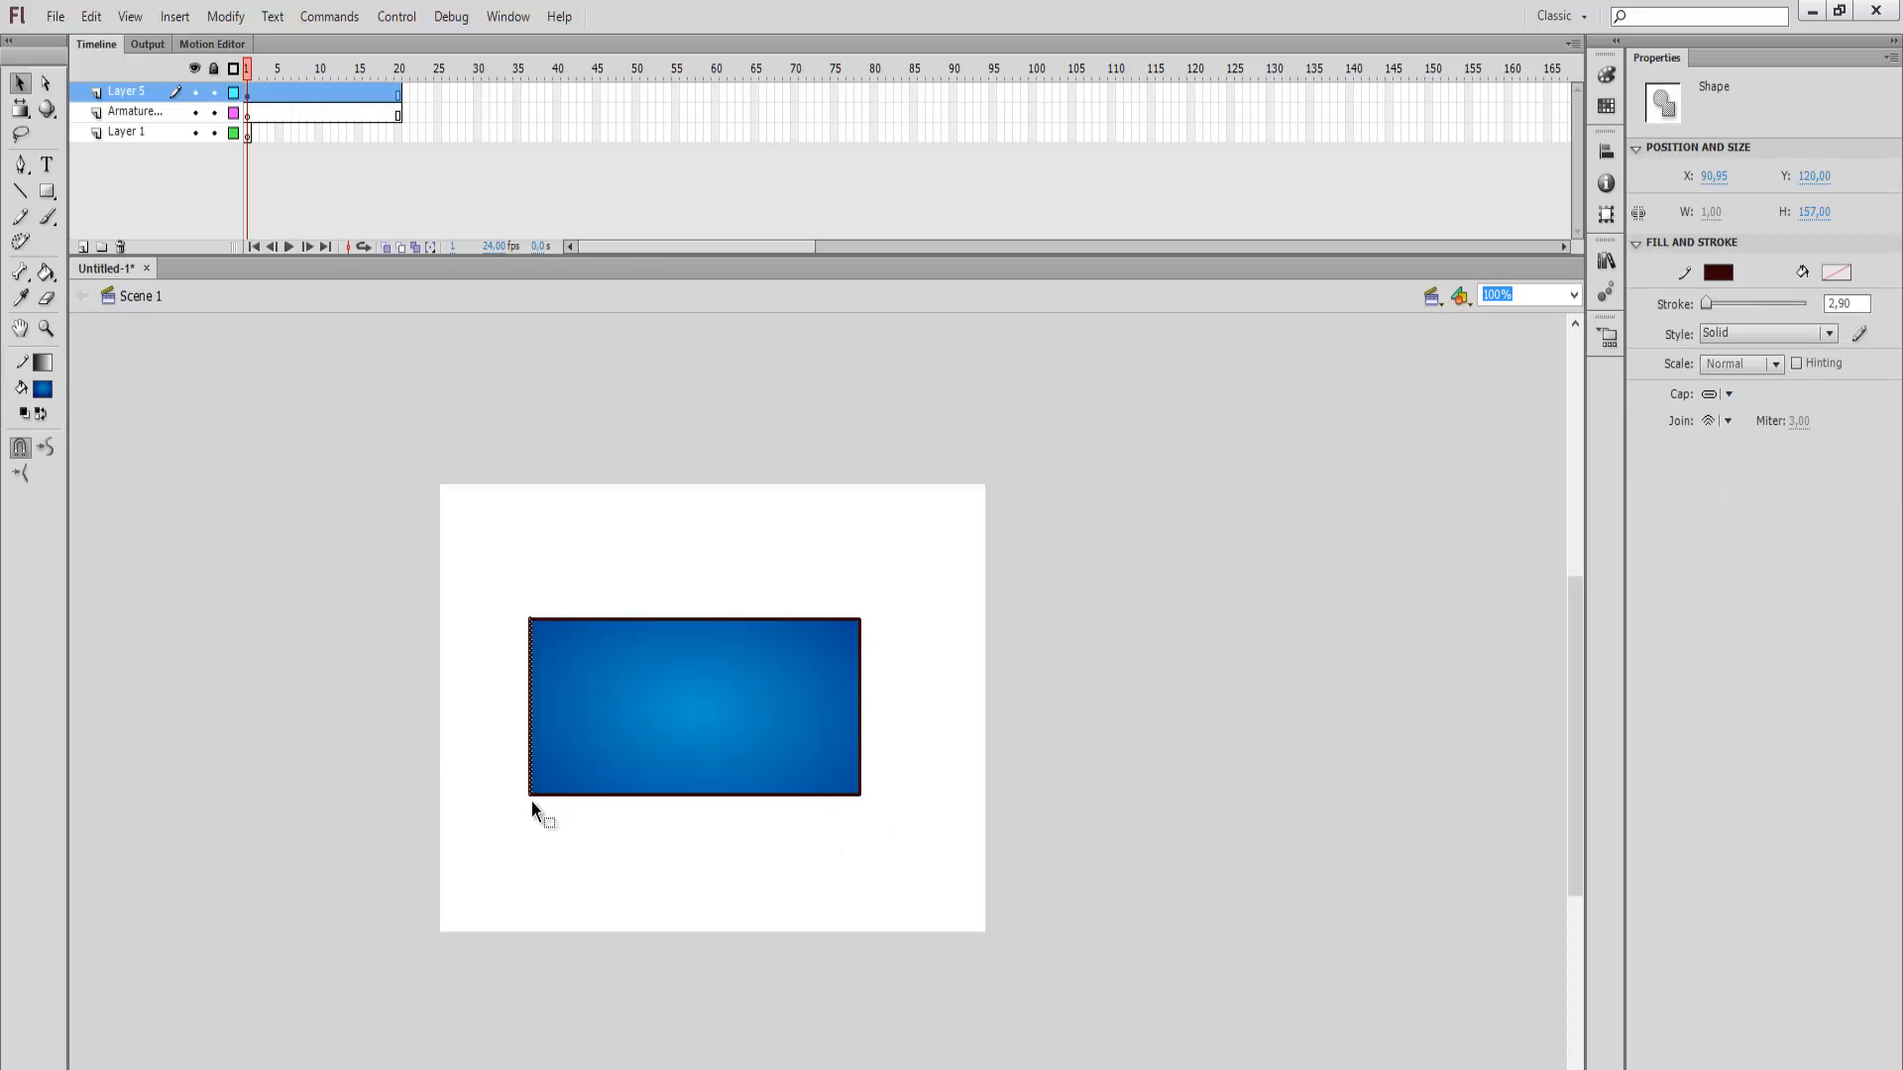
pyautogui.click(590, 797)
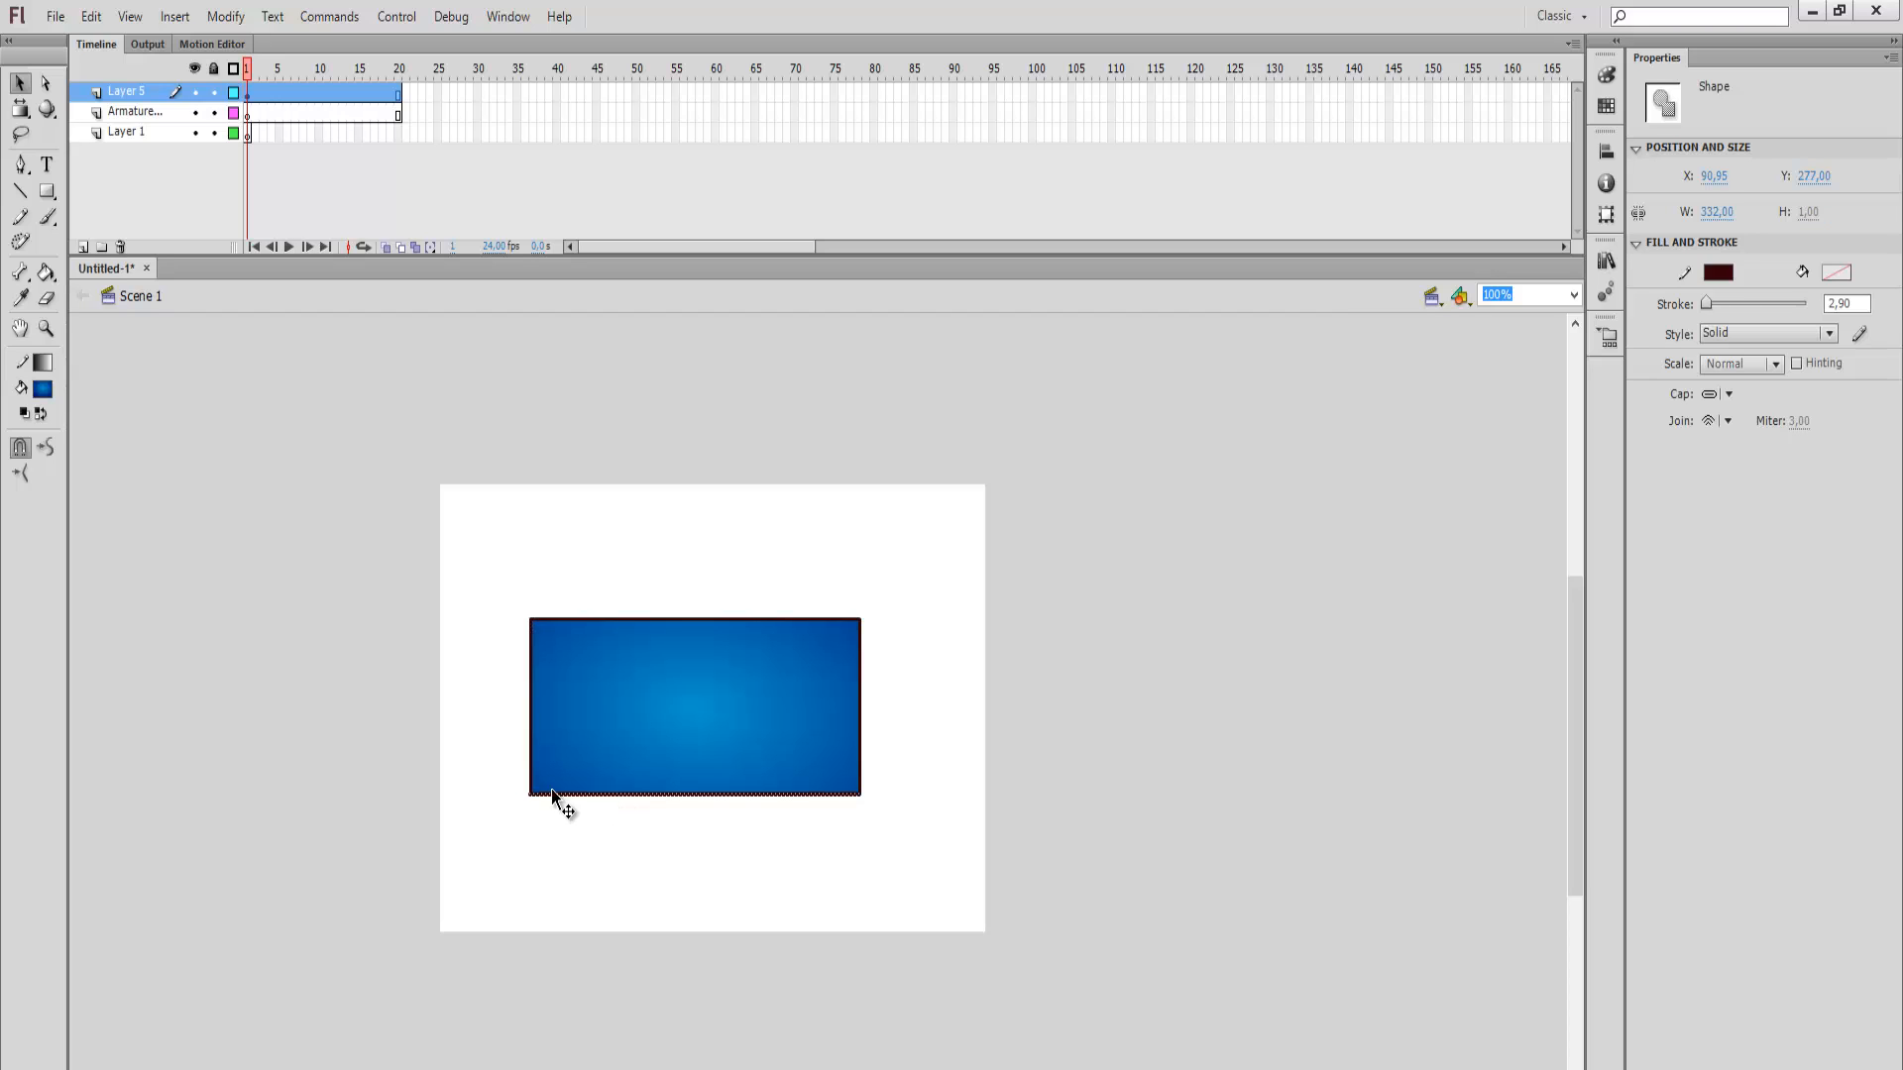
pyautogui.press('Delete')
pyautogui.click(531, 781)
pyautogui.press('Delete')
pyautogui.click(861, 743)
pyautogui.press('Delete')
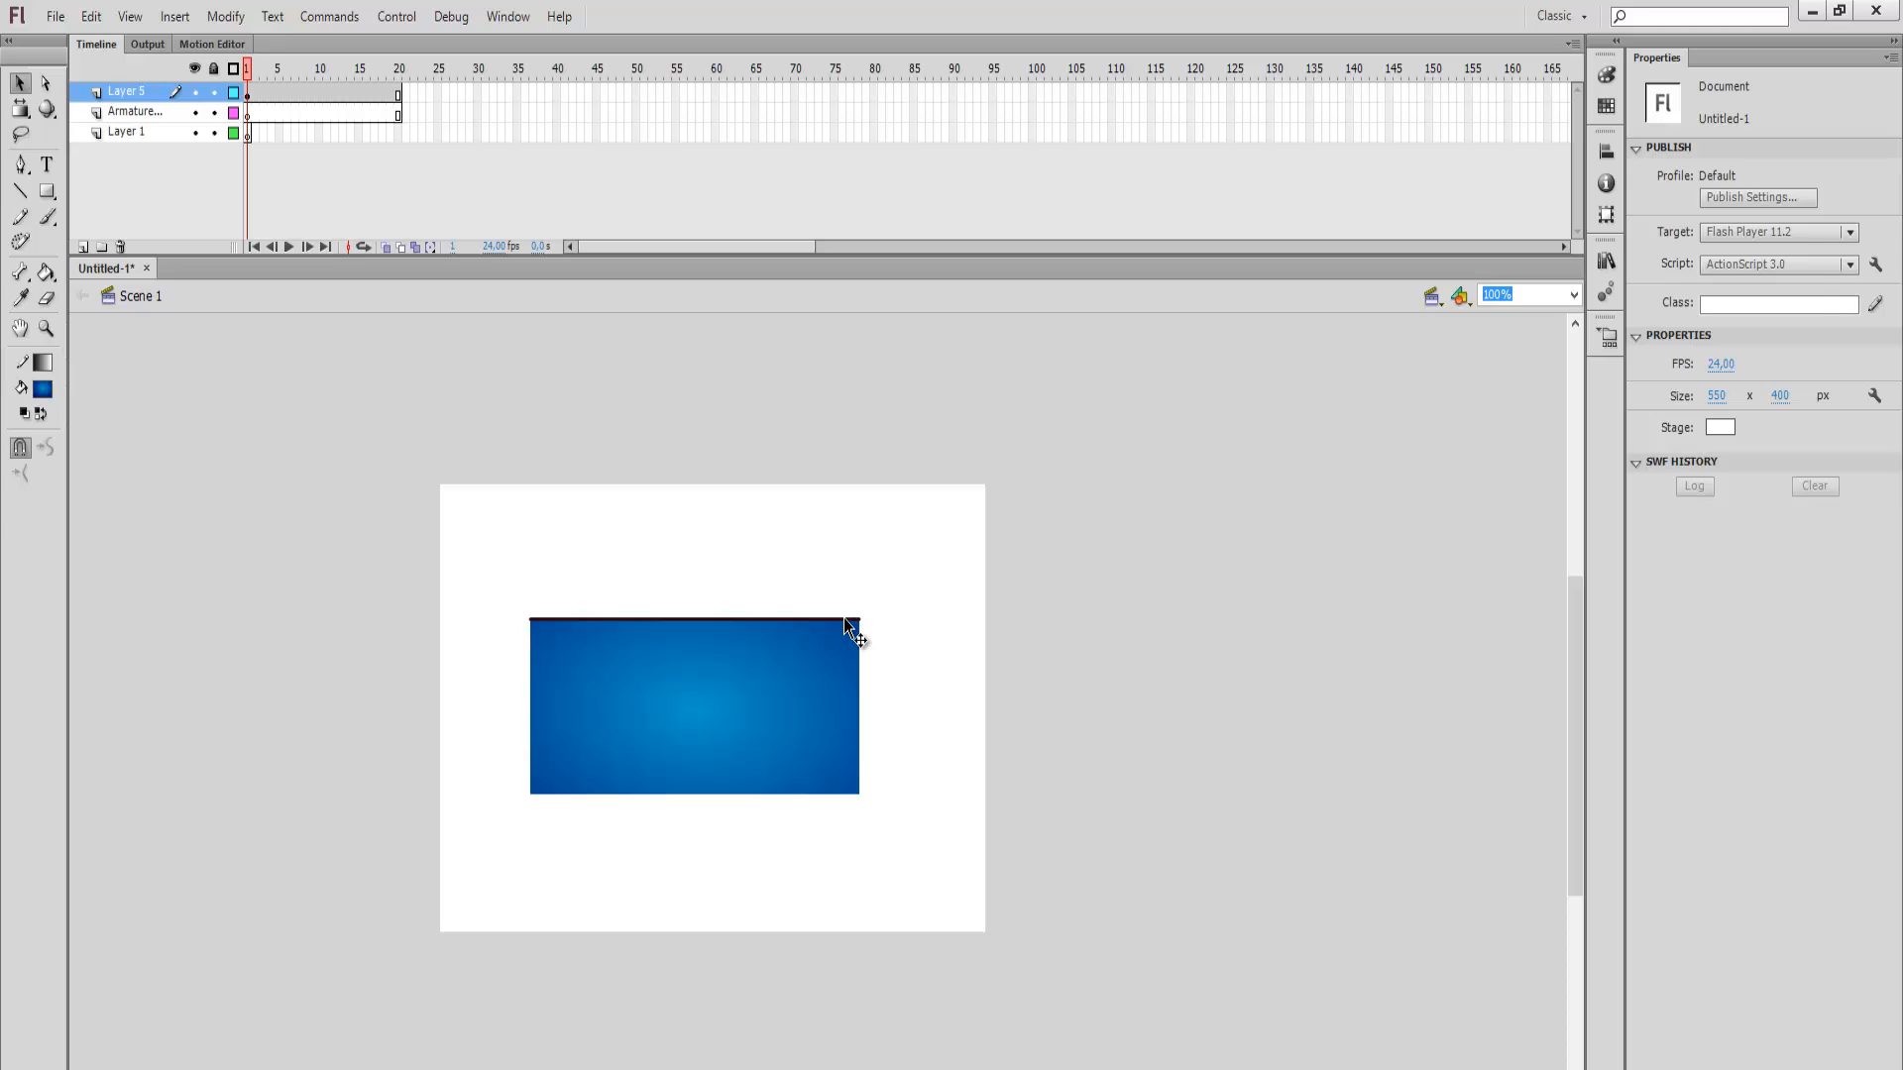
pyautogui.click(842, 618)
pyautogui.press('Delete')
# Step: Enlarge the rectangle with Free Transform to cover the whole 550 x 400 px stage
pyautogui.click(694, 743)
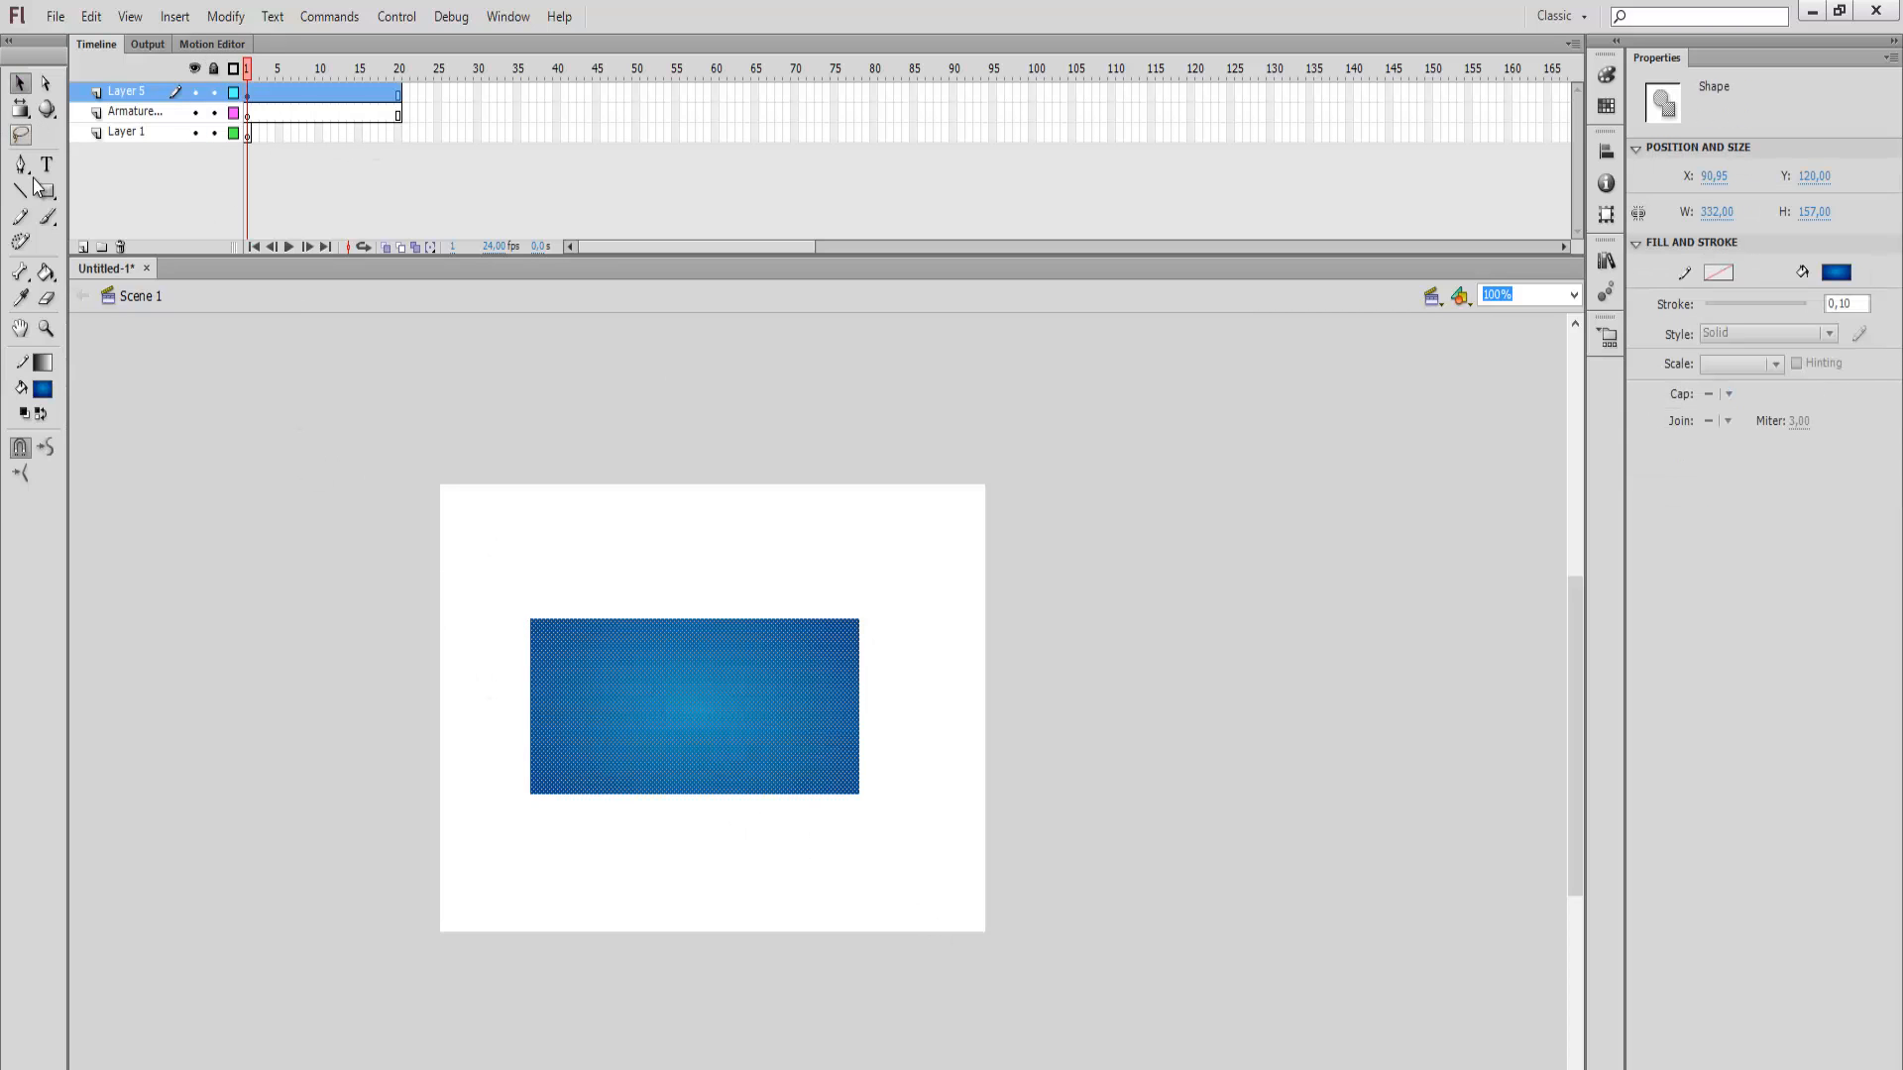
pyautogui.click(20, 109)
pyautogui.click(91, 109)
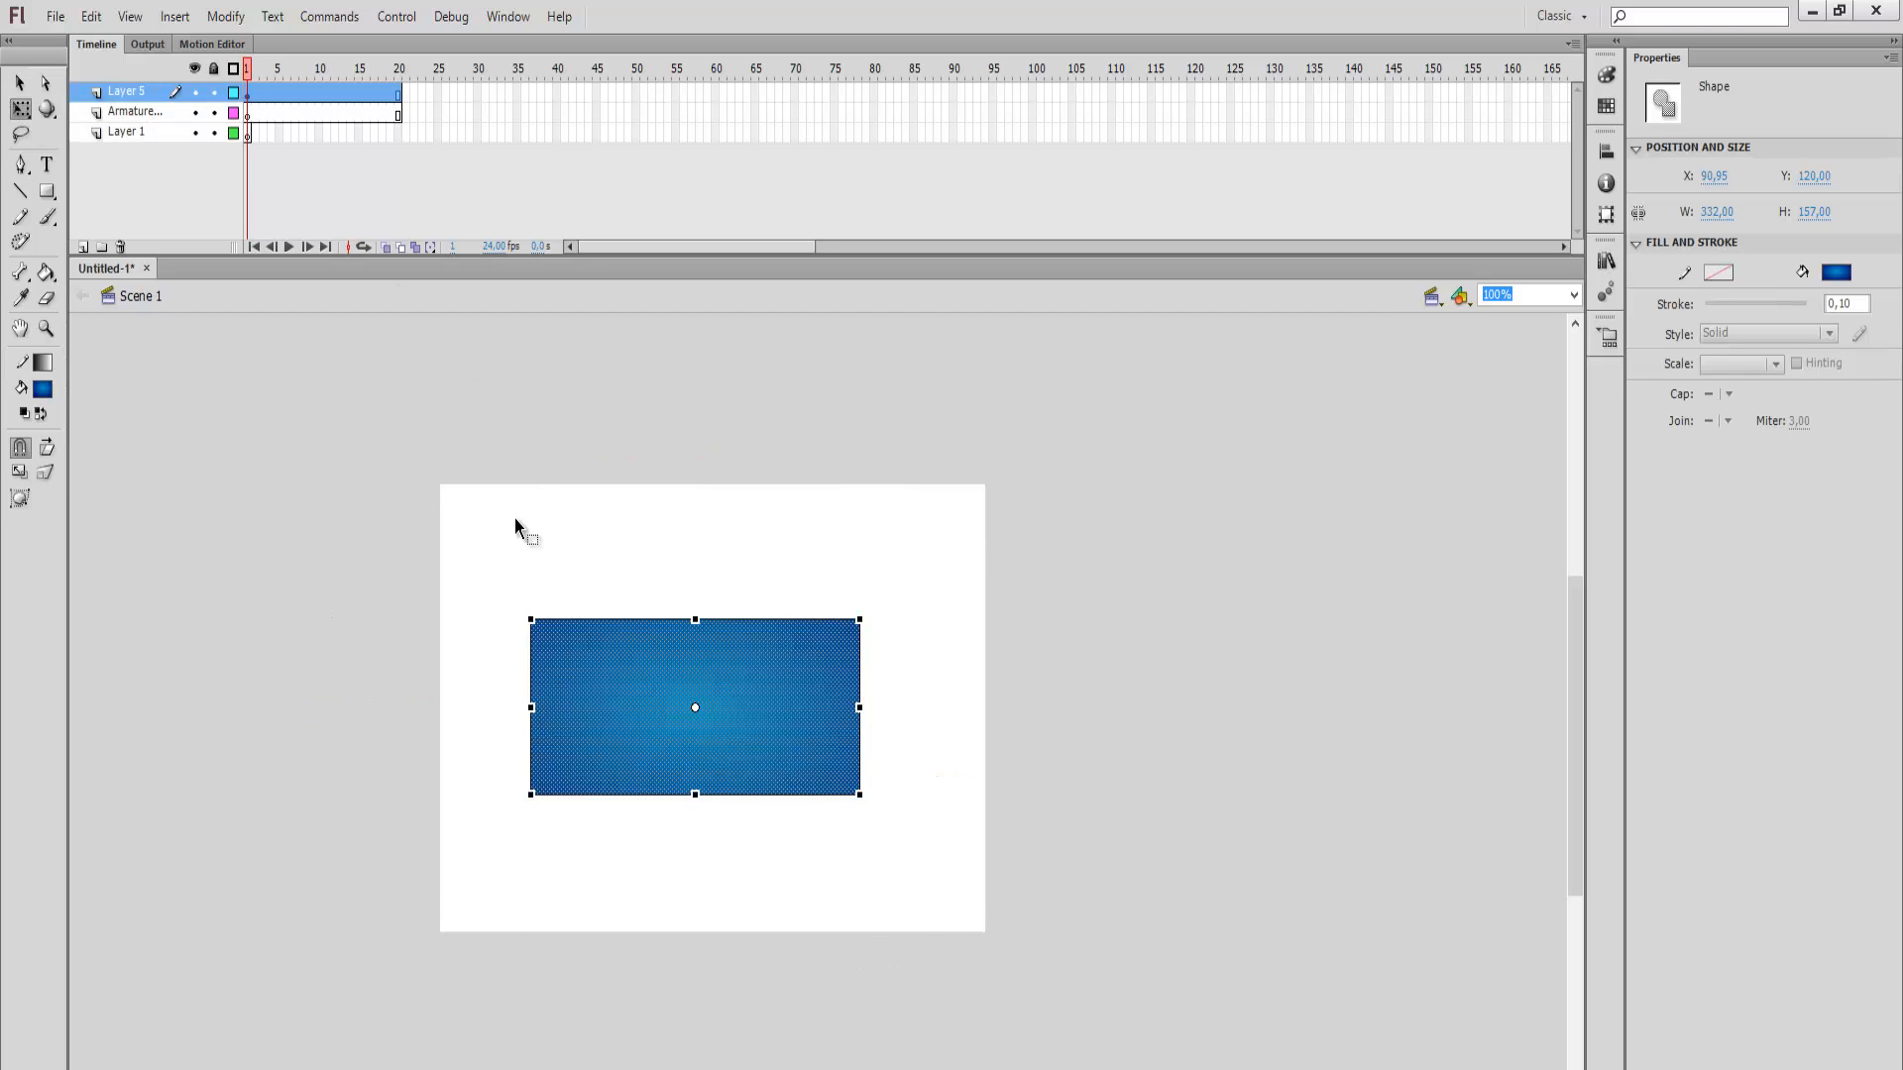
pyautogui.moveTo(530, 620); pyautogui.dragTo(441, 485)
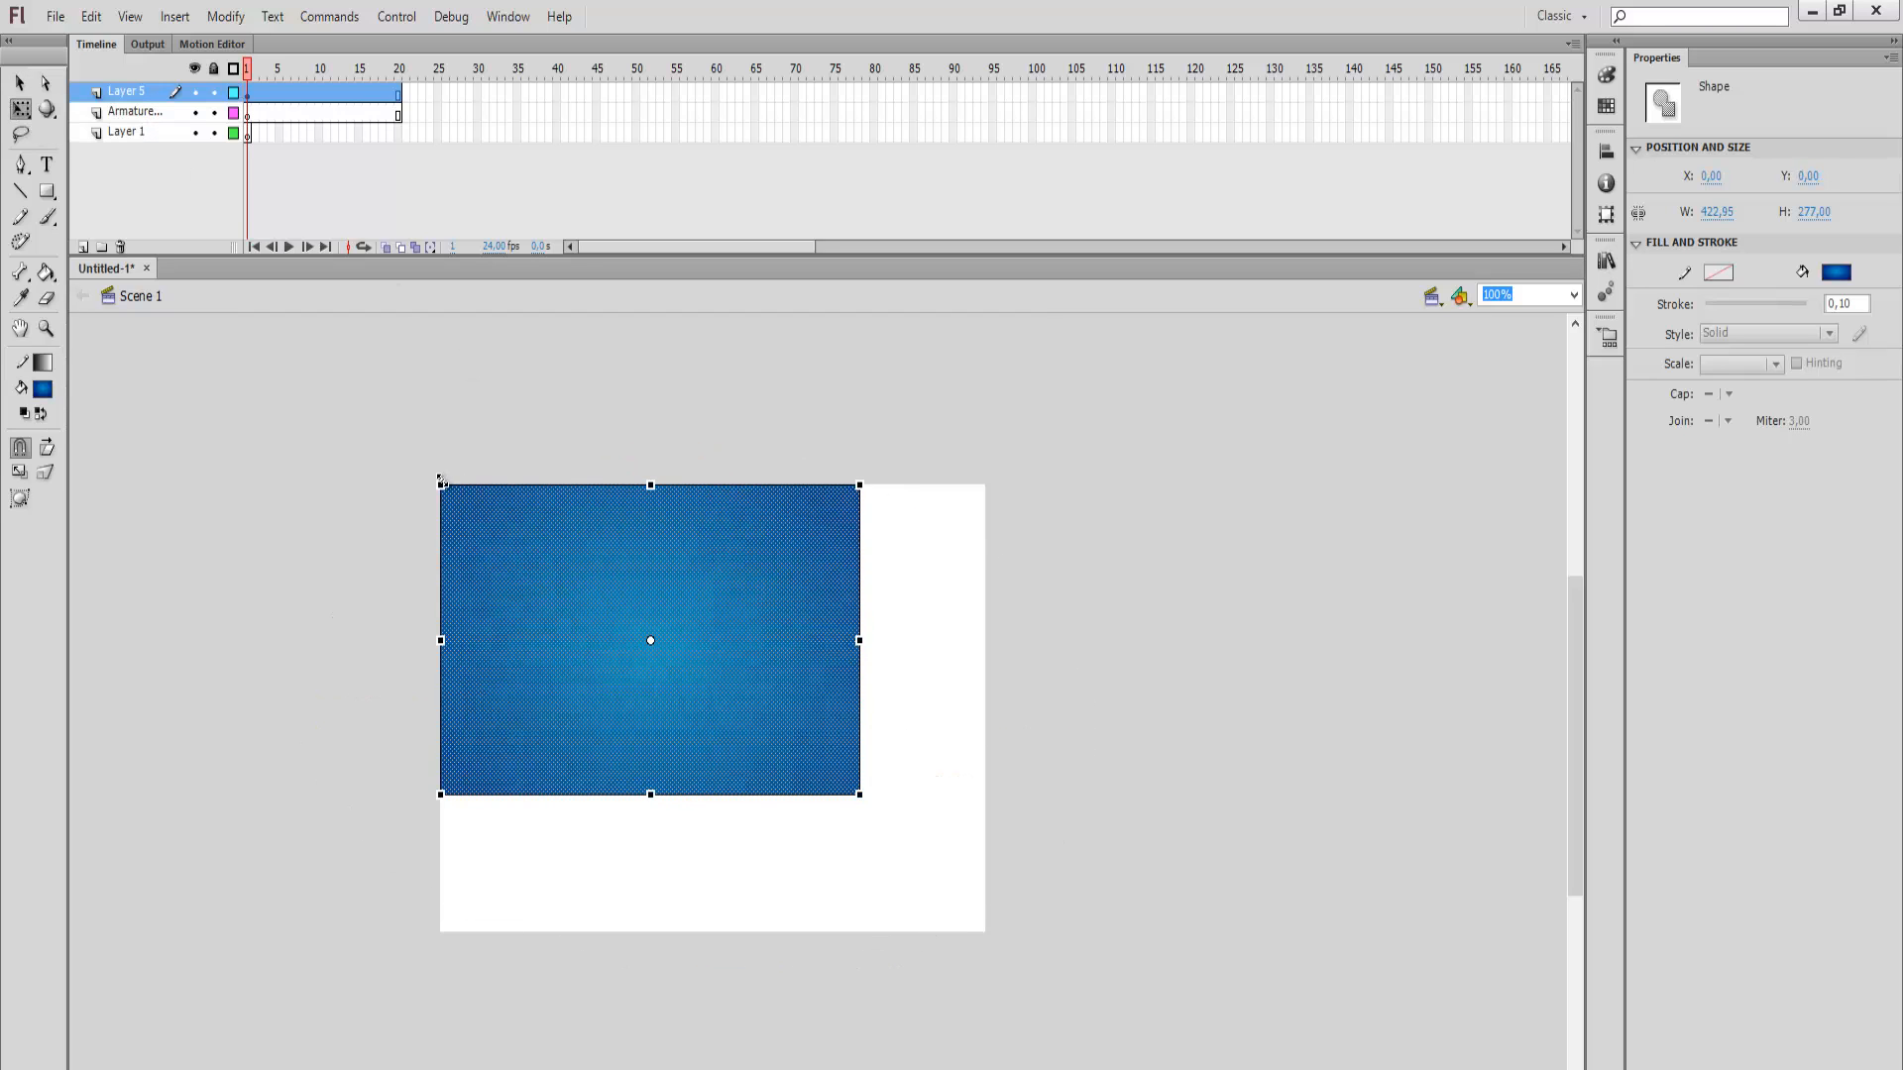
pyautogui.moveTo(858, 793); pyautogui.dragTo(878, 830)
pyautogui.moveTo(920, 895); pyautogui.dragTo(986, 932)
pyautogui.click(19, 83)
pyautogui.click(323, 553)
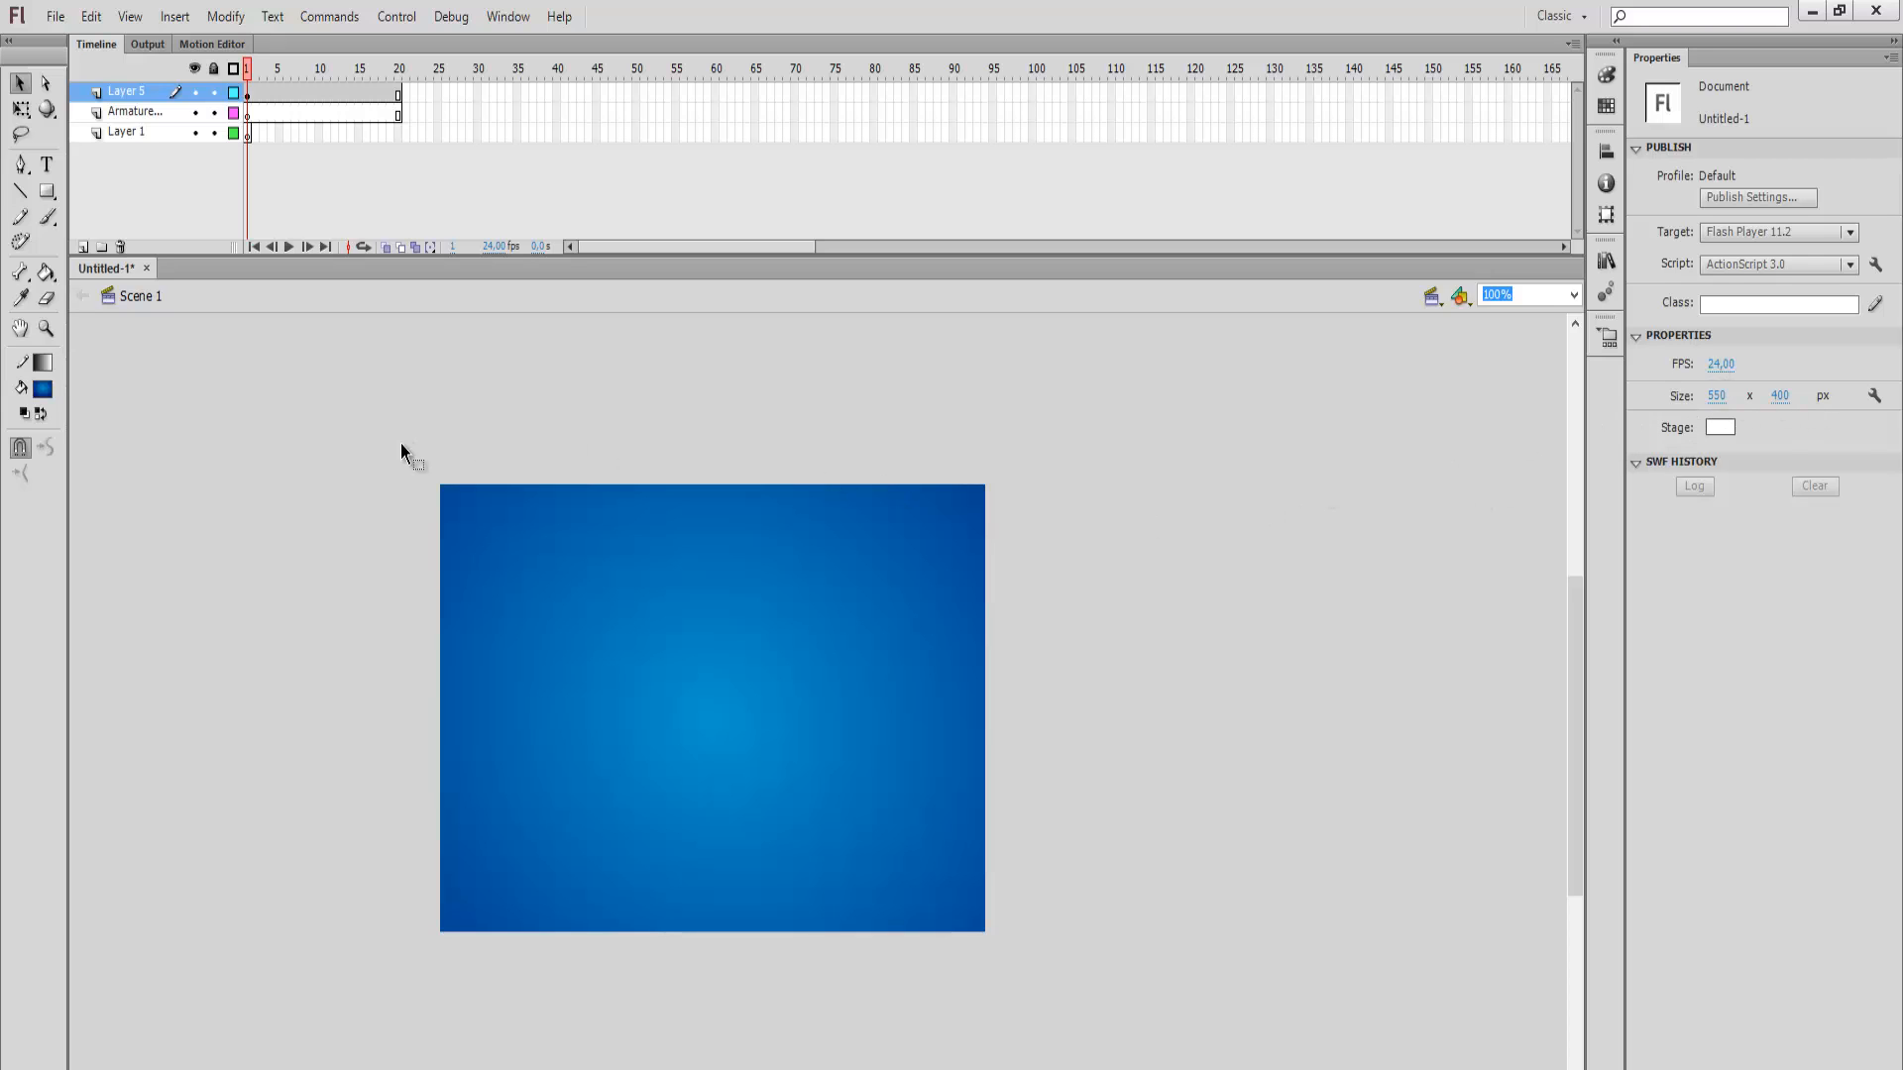
# Step: Look over the ready-made colours in the Swatches
pyautogui.click(906, 817)
pyautogui.click(1164, 767)
pyautogui.click(1607, 74)
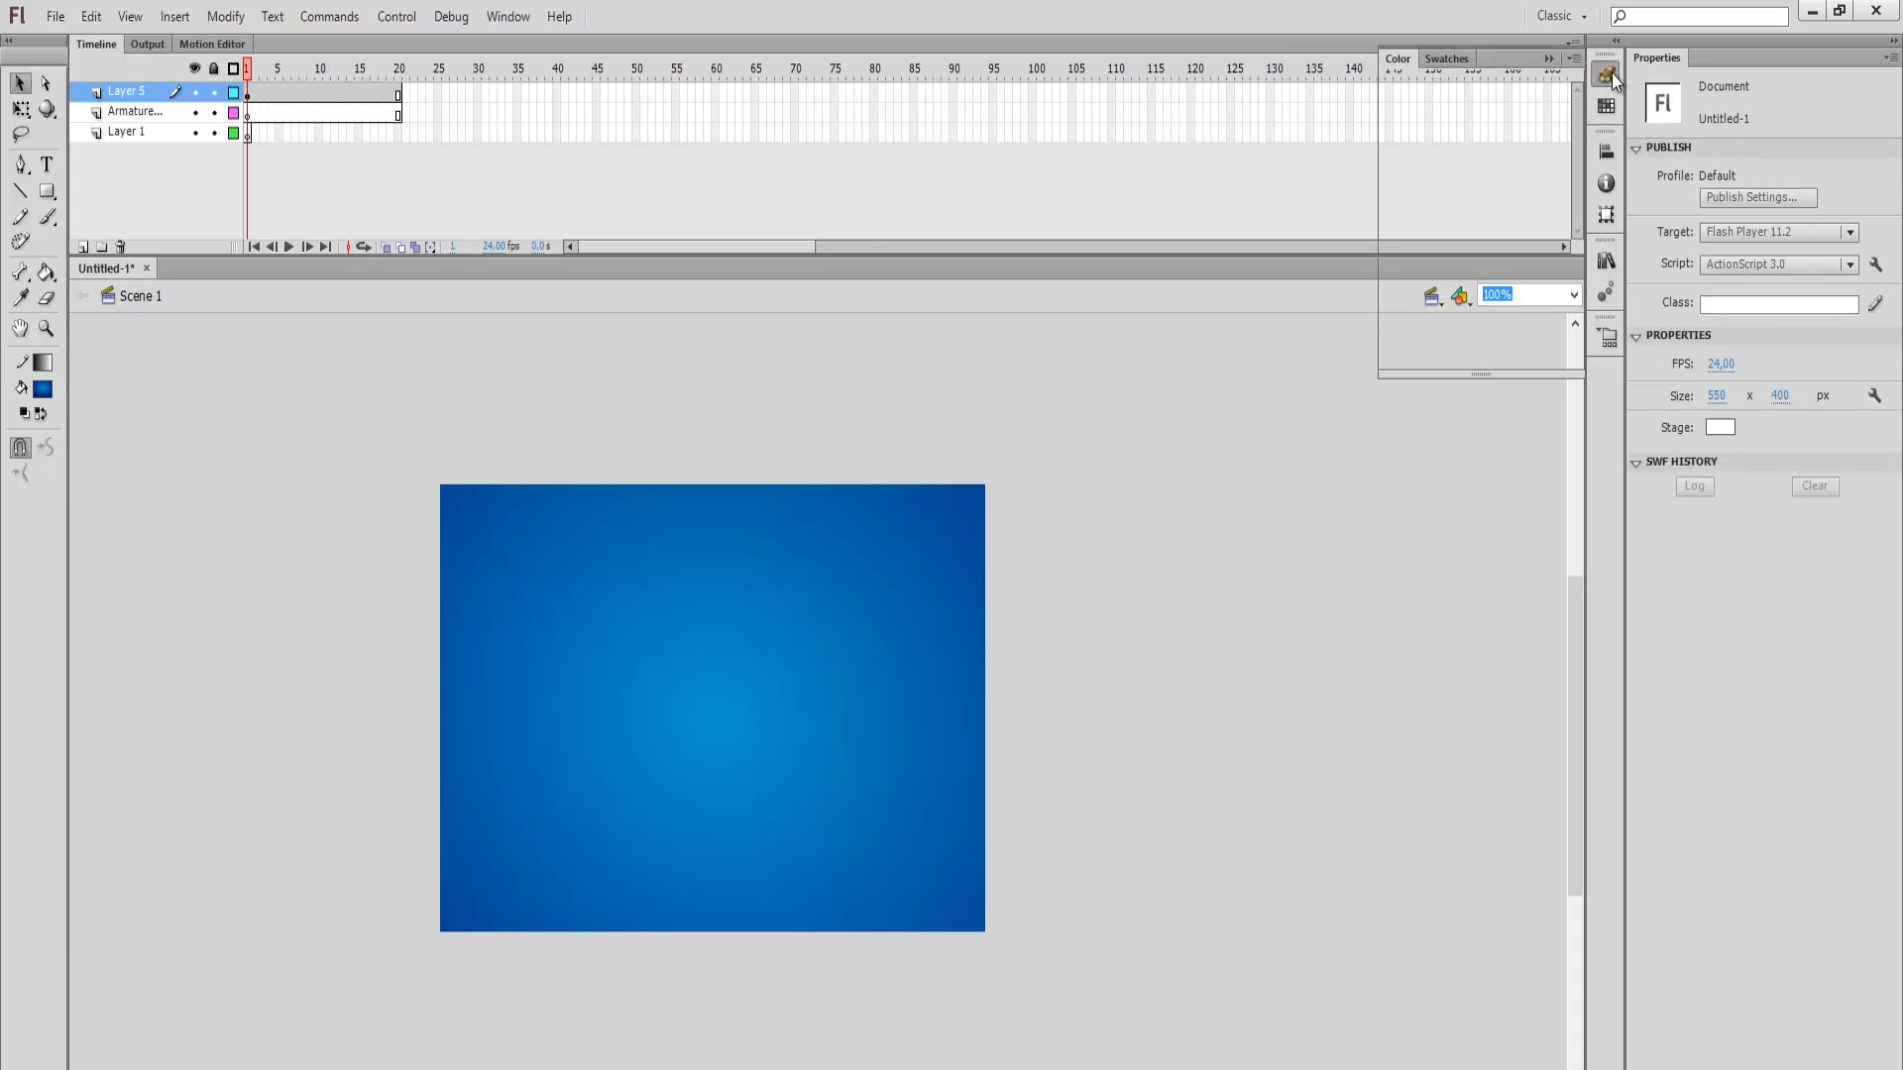
pyautogui.click(1606, 109)
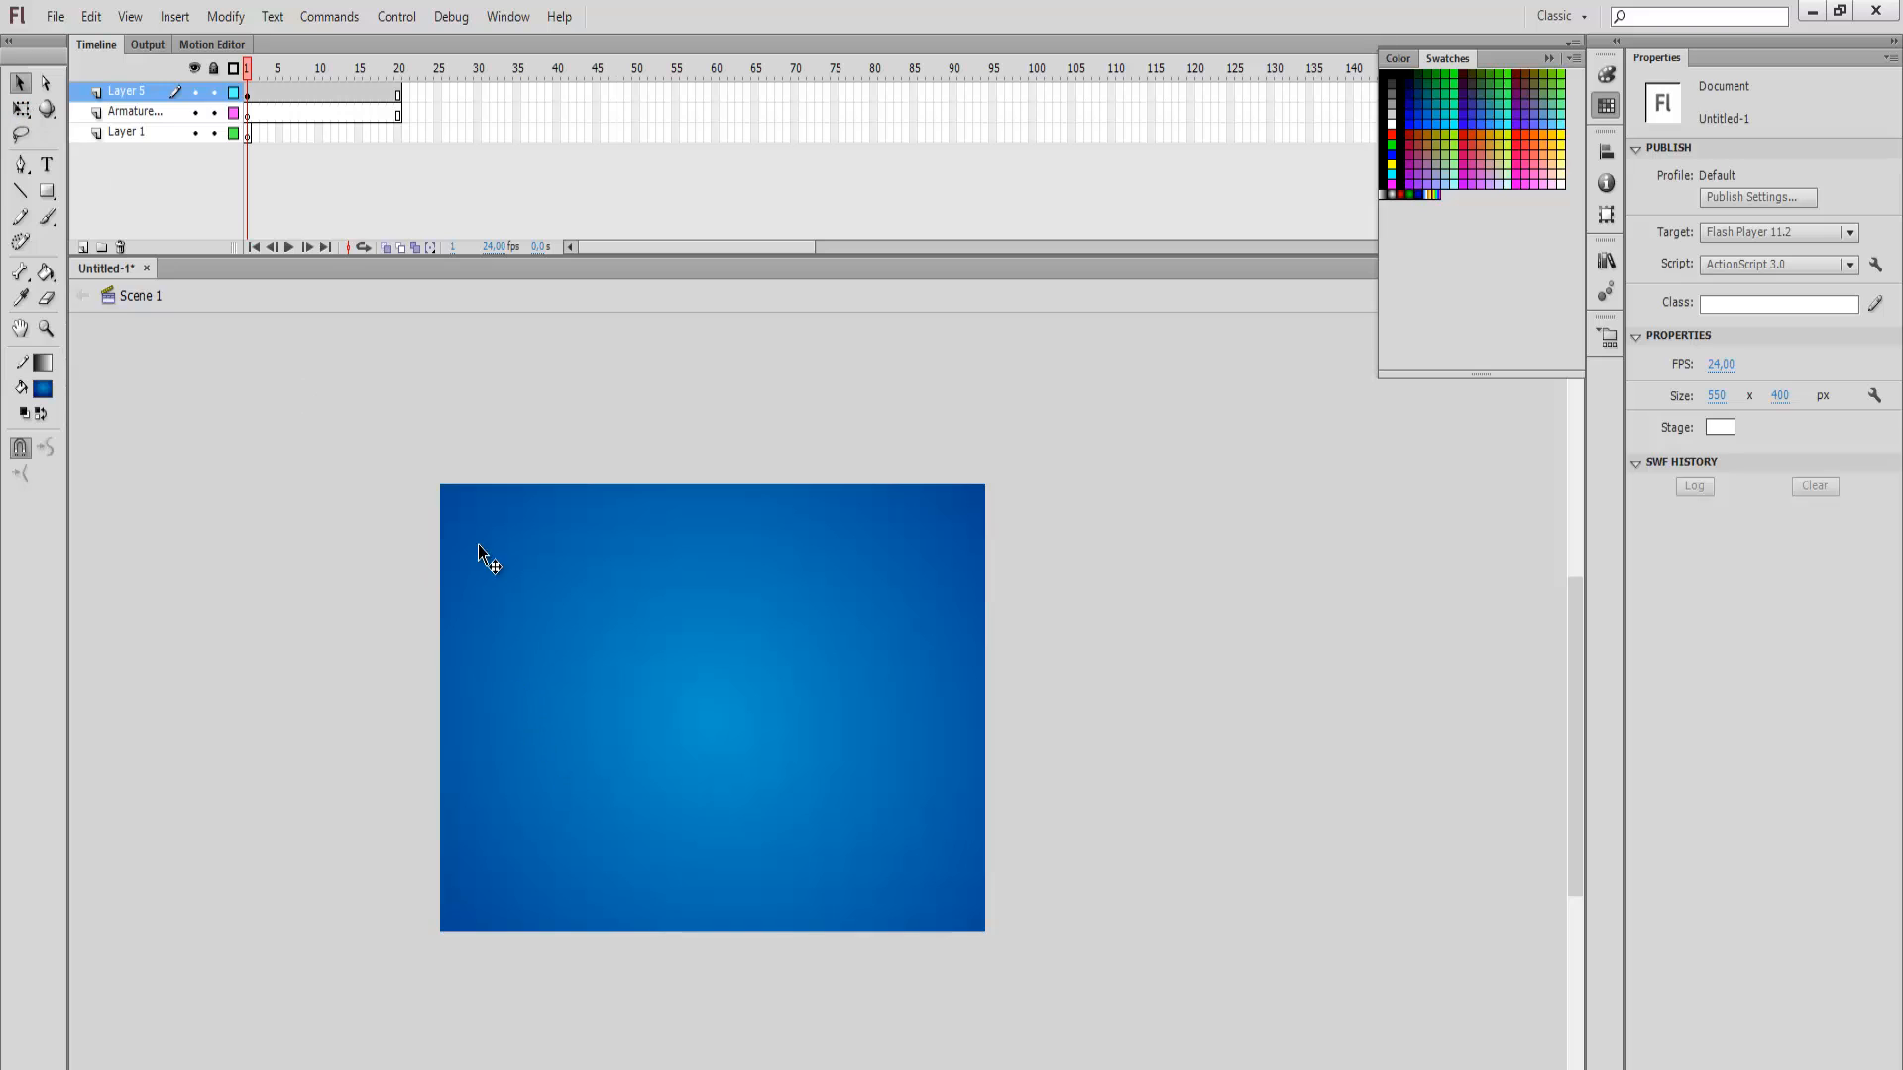
pyautogui.click(383, 433)
# Step: Replace the stage-sized rectangle's gradient with a solid swatch colour, trying blue and turquoise before settling on dark teal
pyautogui.click(652, 760)
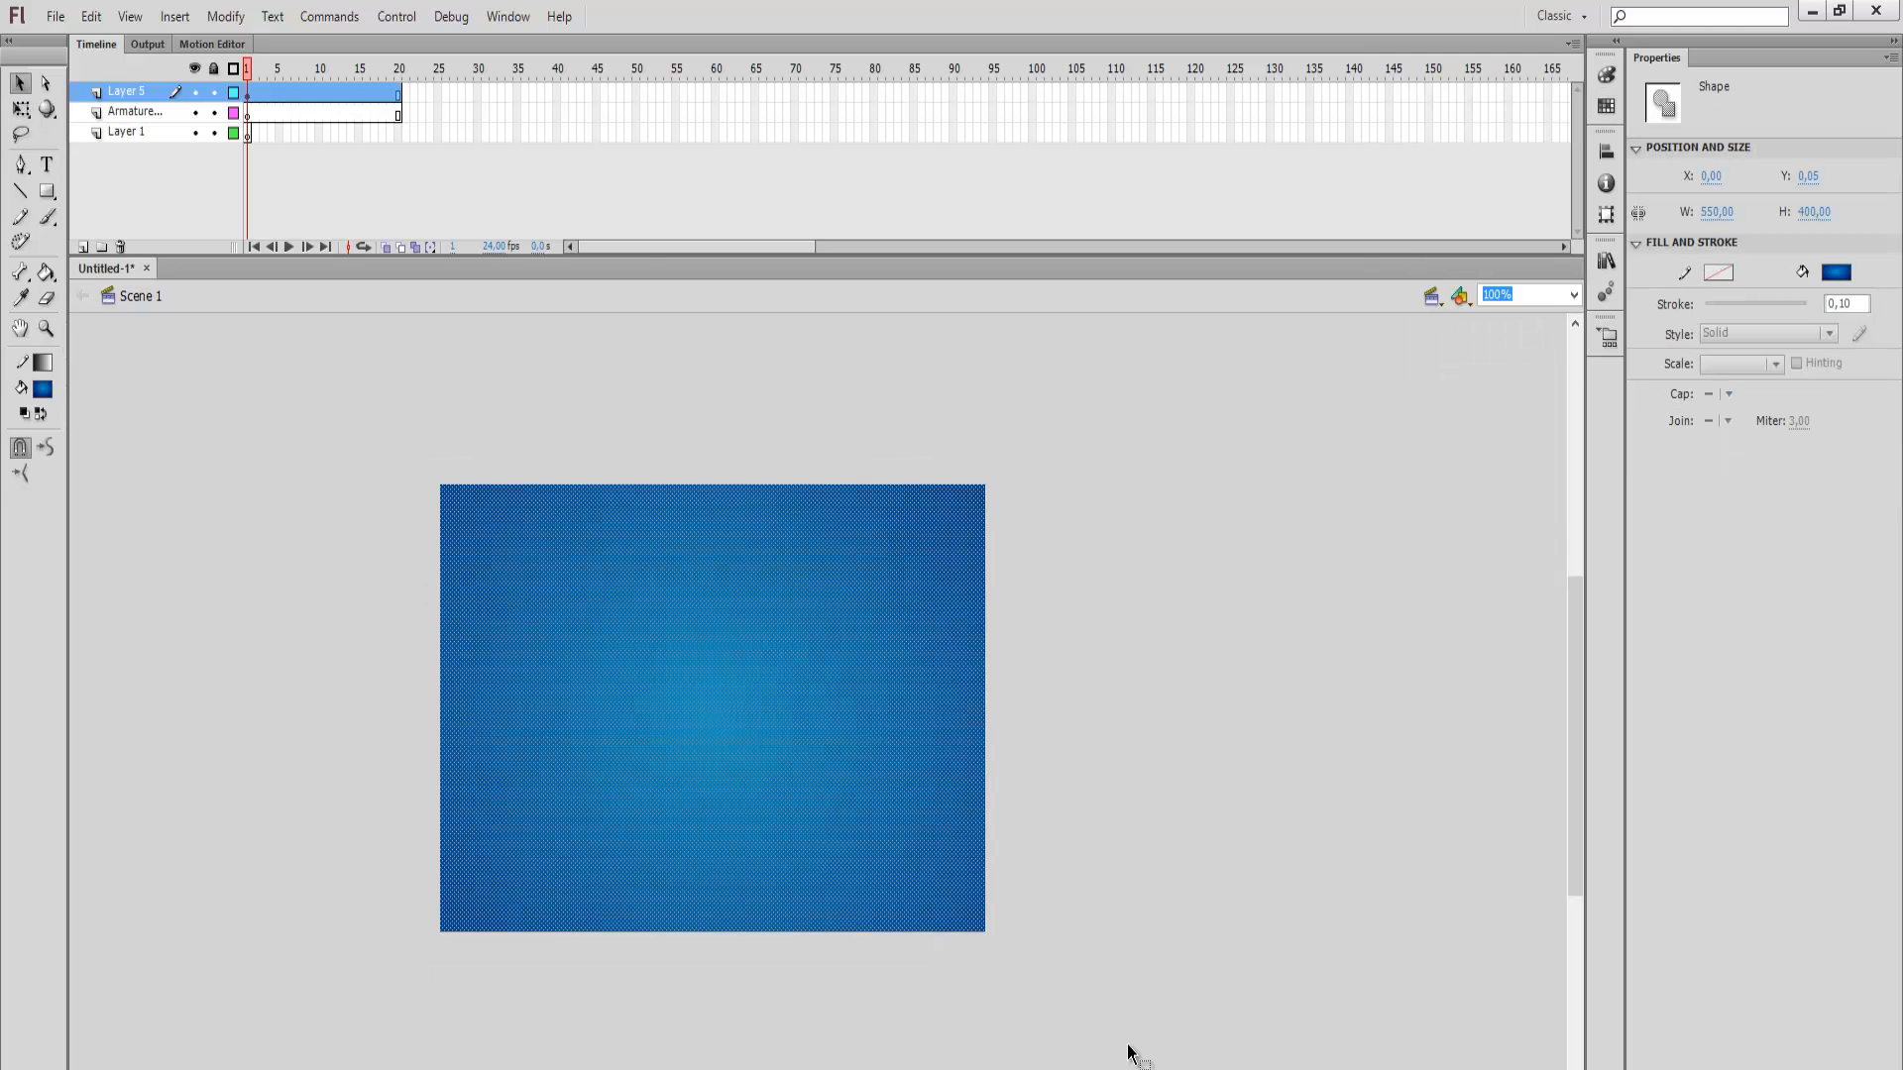
pyautogui.click(1607, 153)
pyautogui.click(1517, 156)
pyautogui.click(1481, 125)
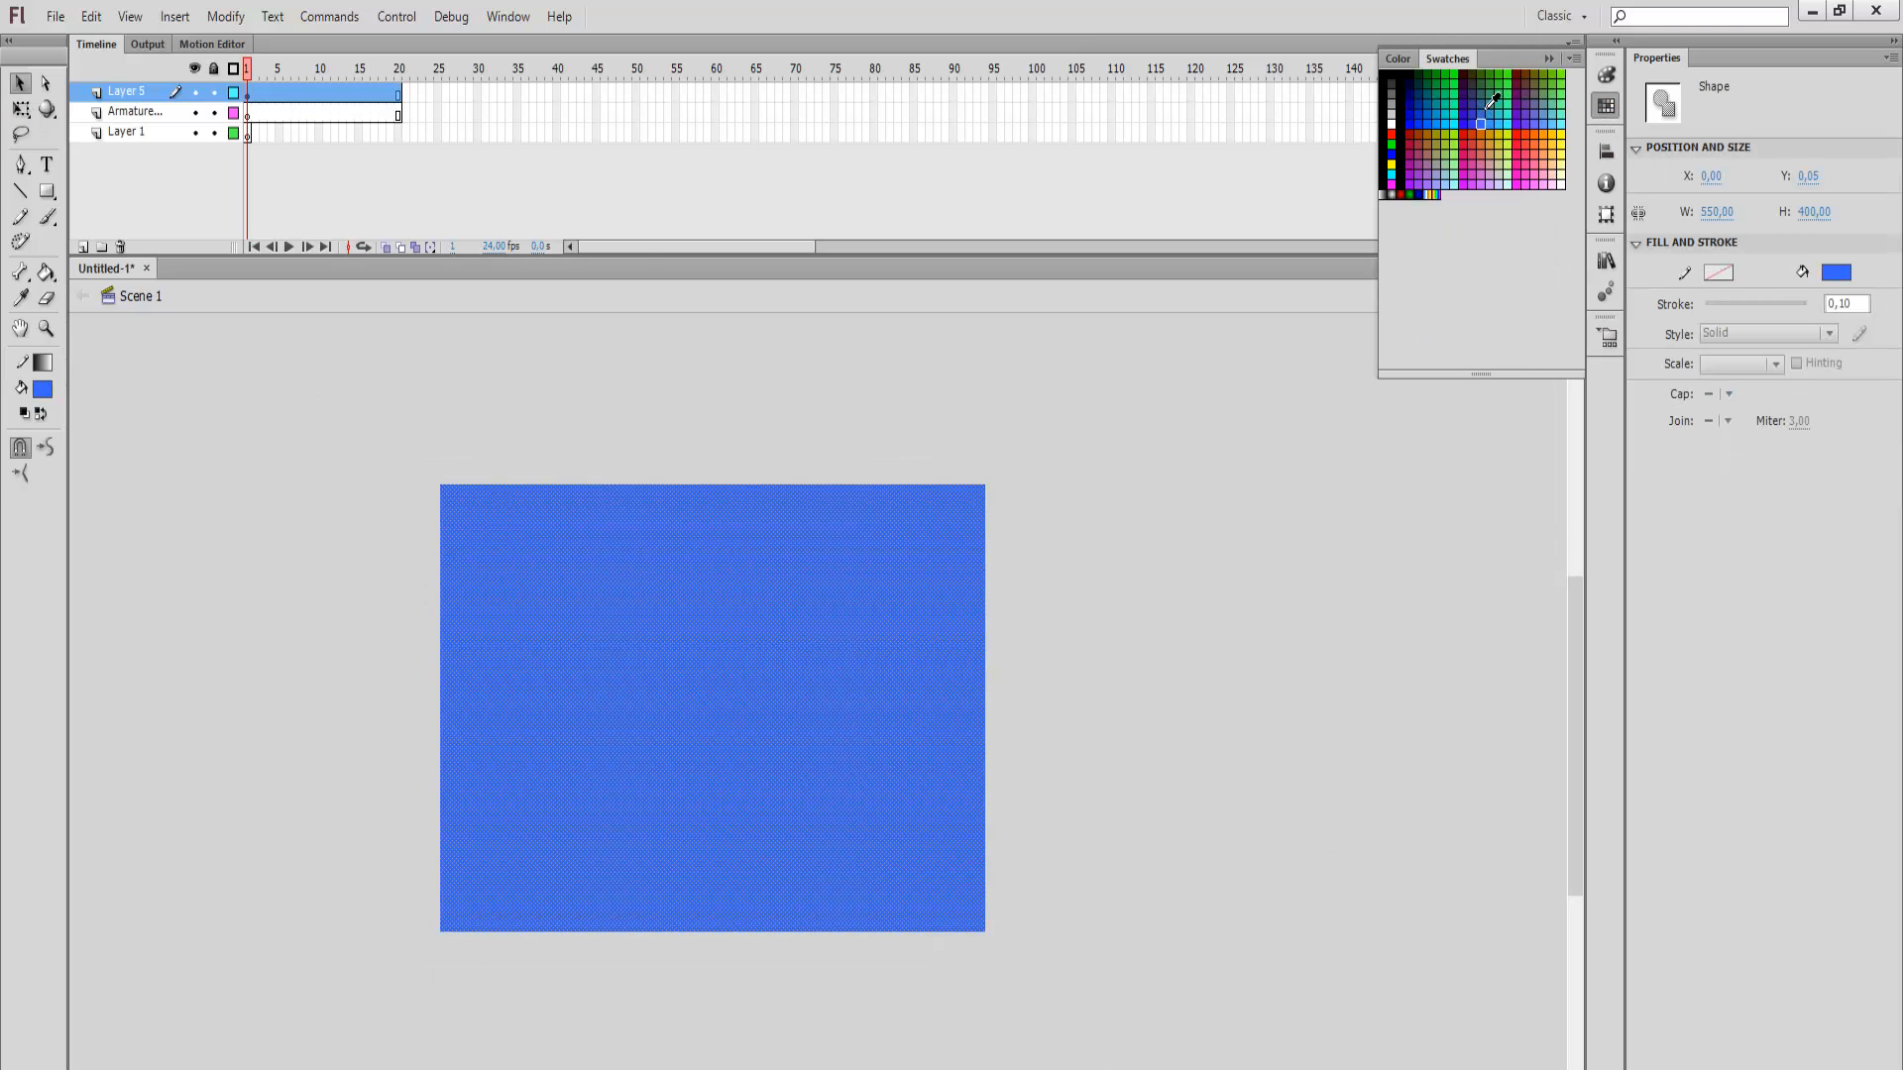
pyautogui.click(1494, 101)
pyautogui.click(1527, 151)
pyautogui.click(1497, 95)
pyautogui.click(1492, 85)
pyautogui.click(1498, 113)
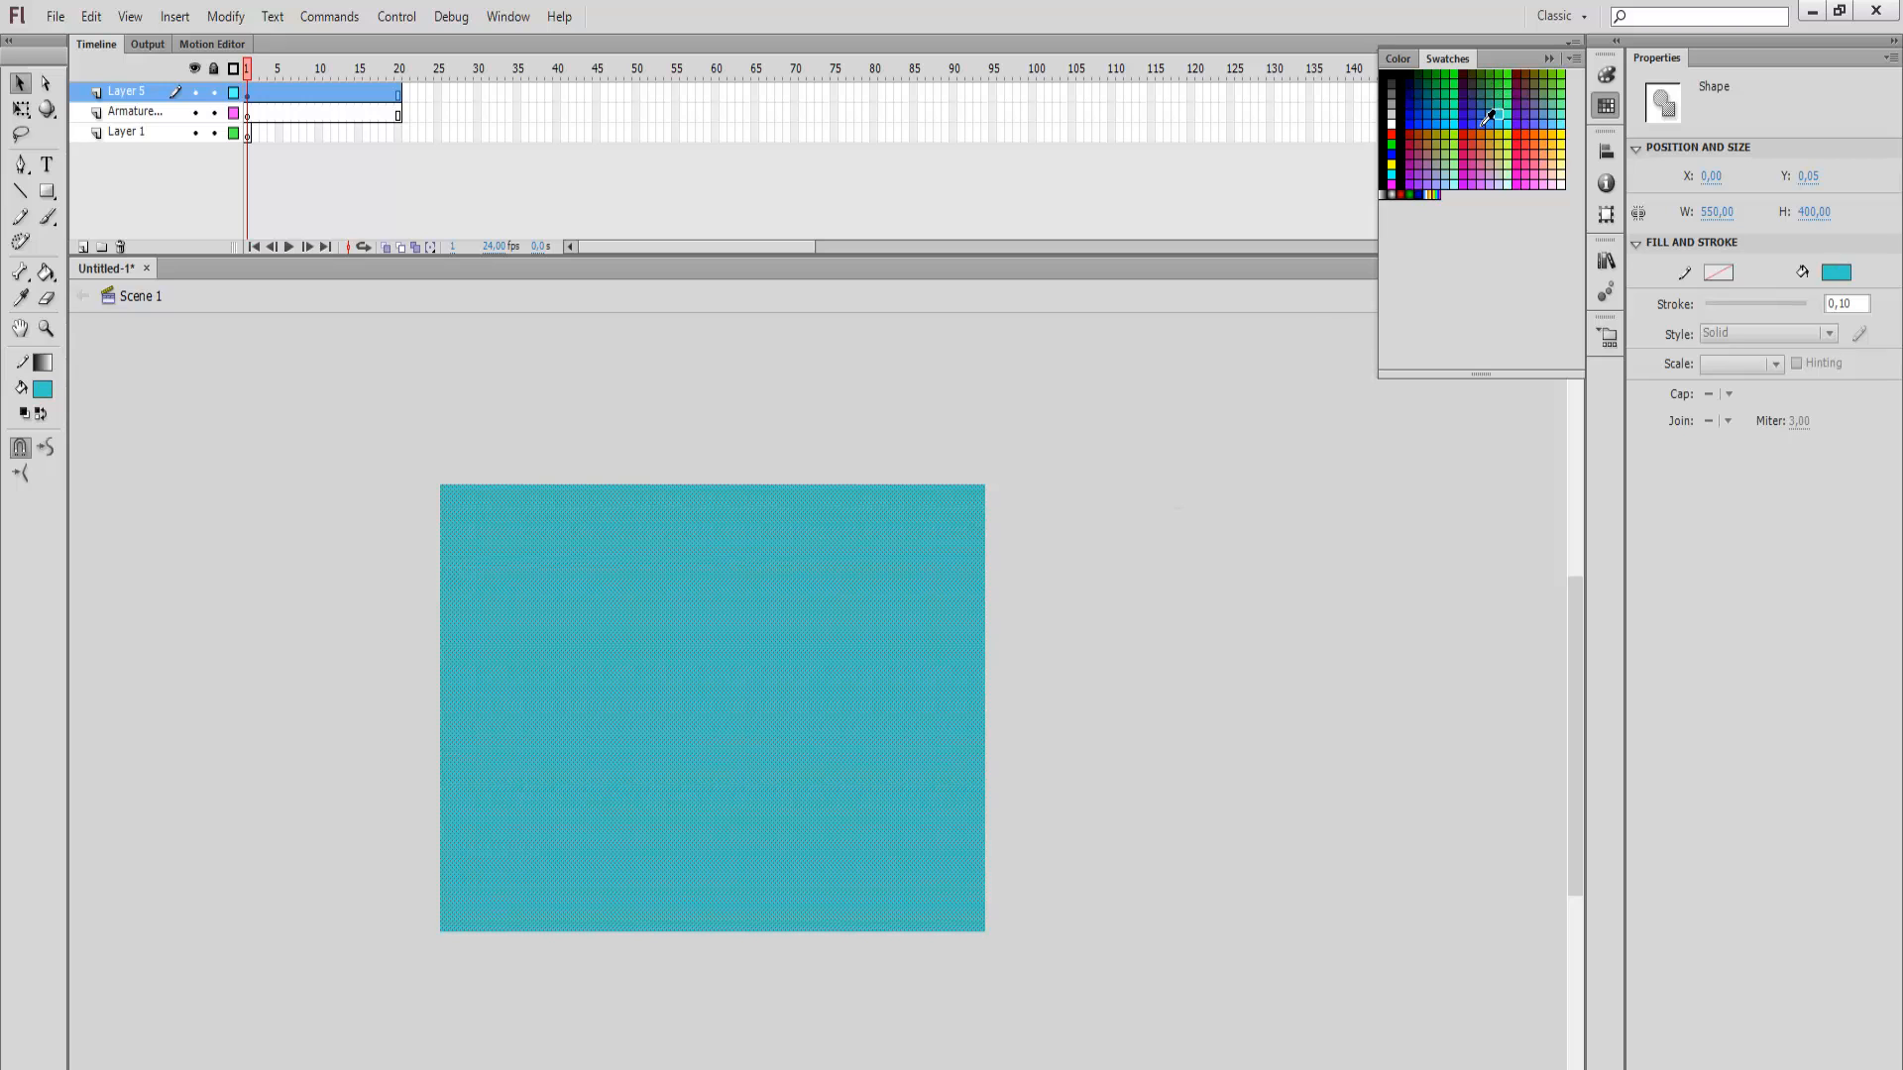
pyautogui.click(1498, 105)
pyautogui.click(1488, 106)
pyautogui.click(1351, 489)
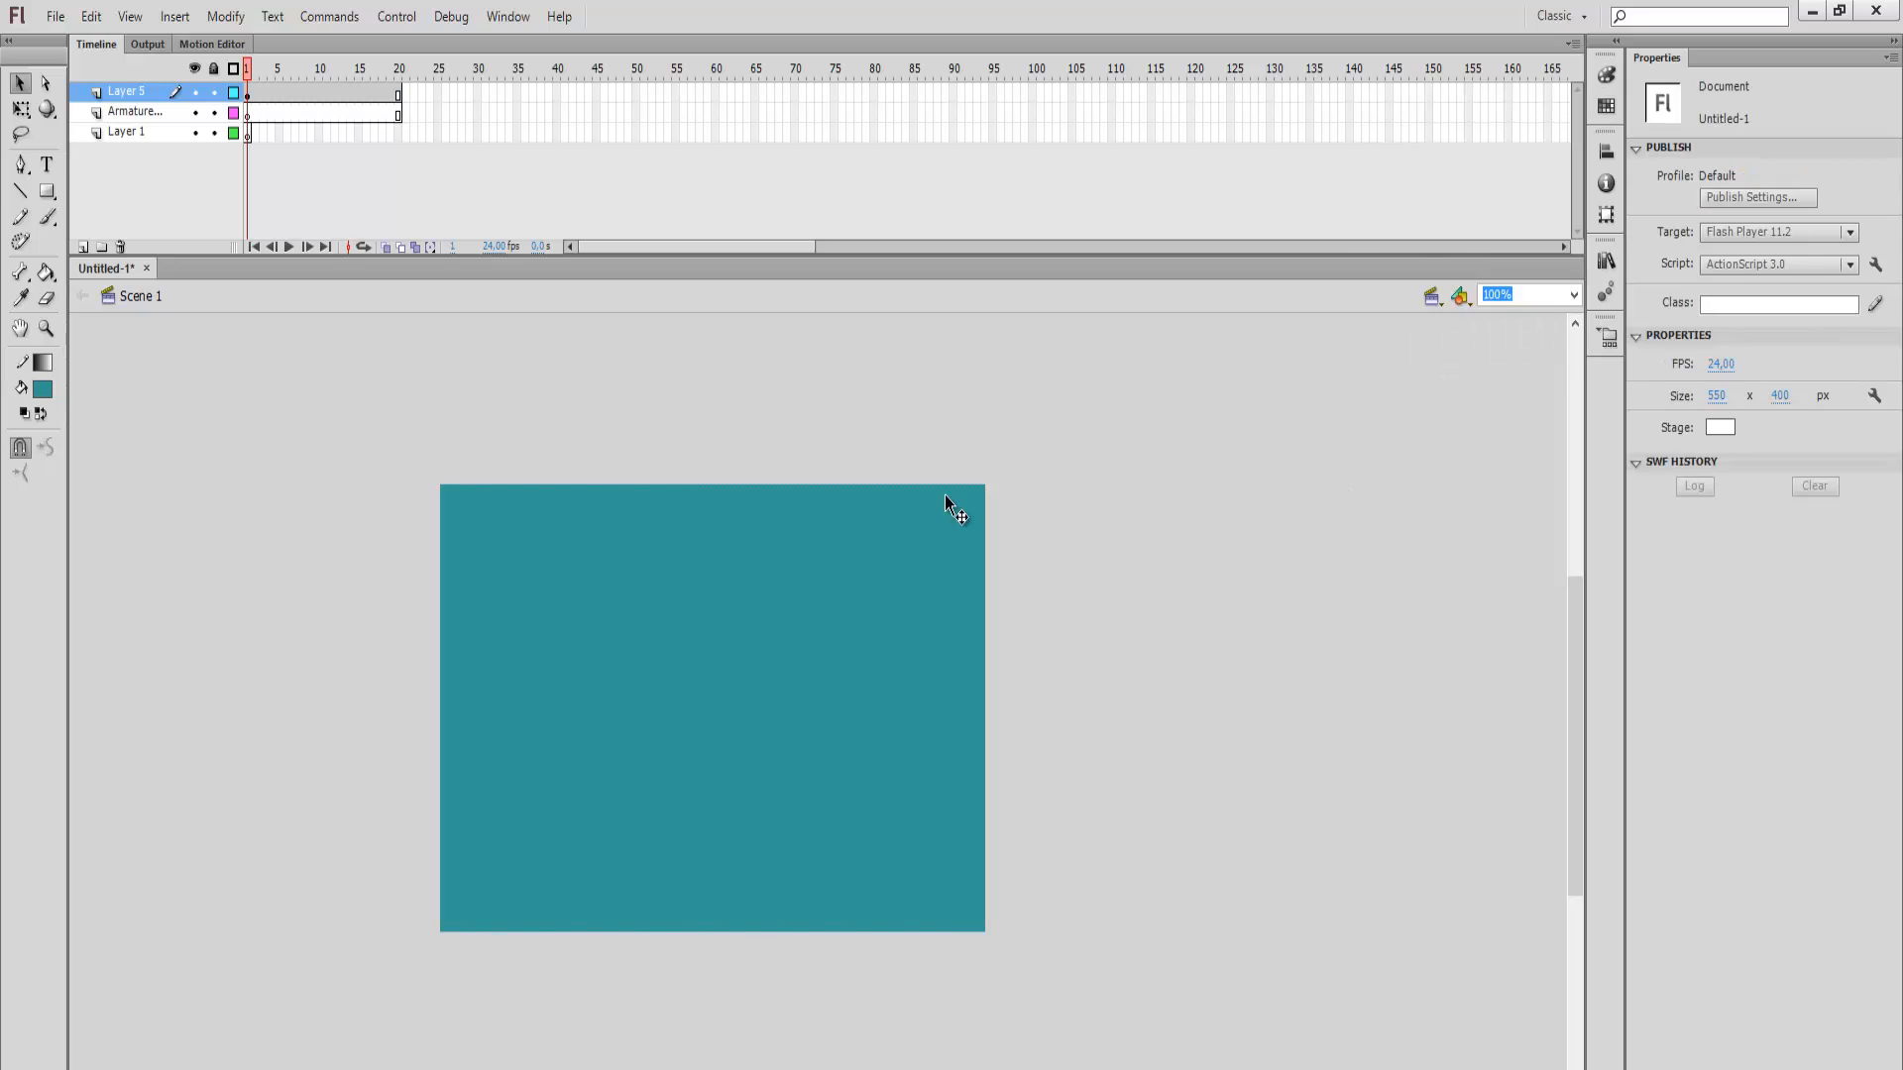
# Step: Select the stage-sized teal rectangle and look over the alignment options
pyautogui.moveTo(375, 470); pyautogui.dragTo(1192, 931)
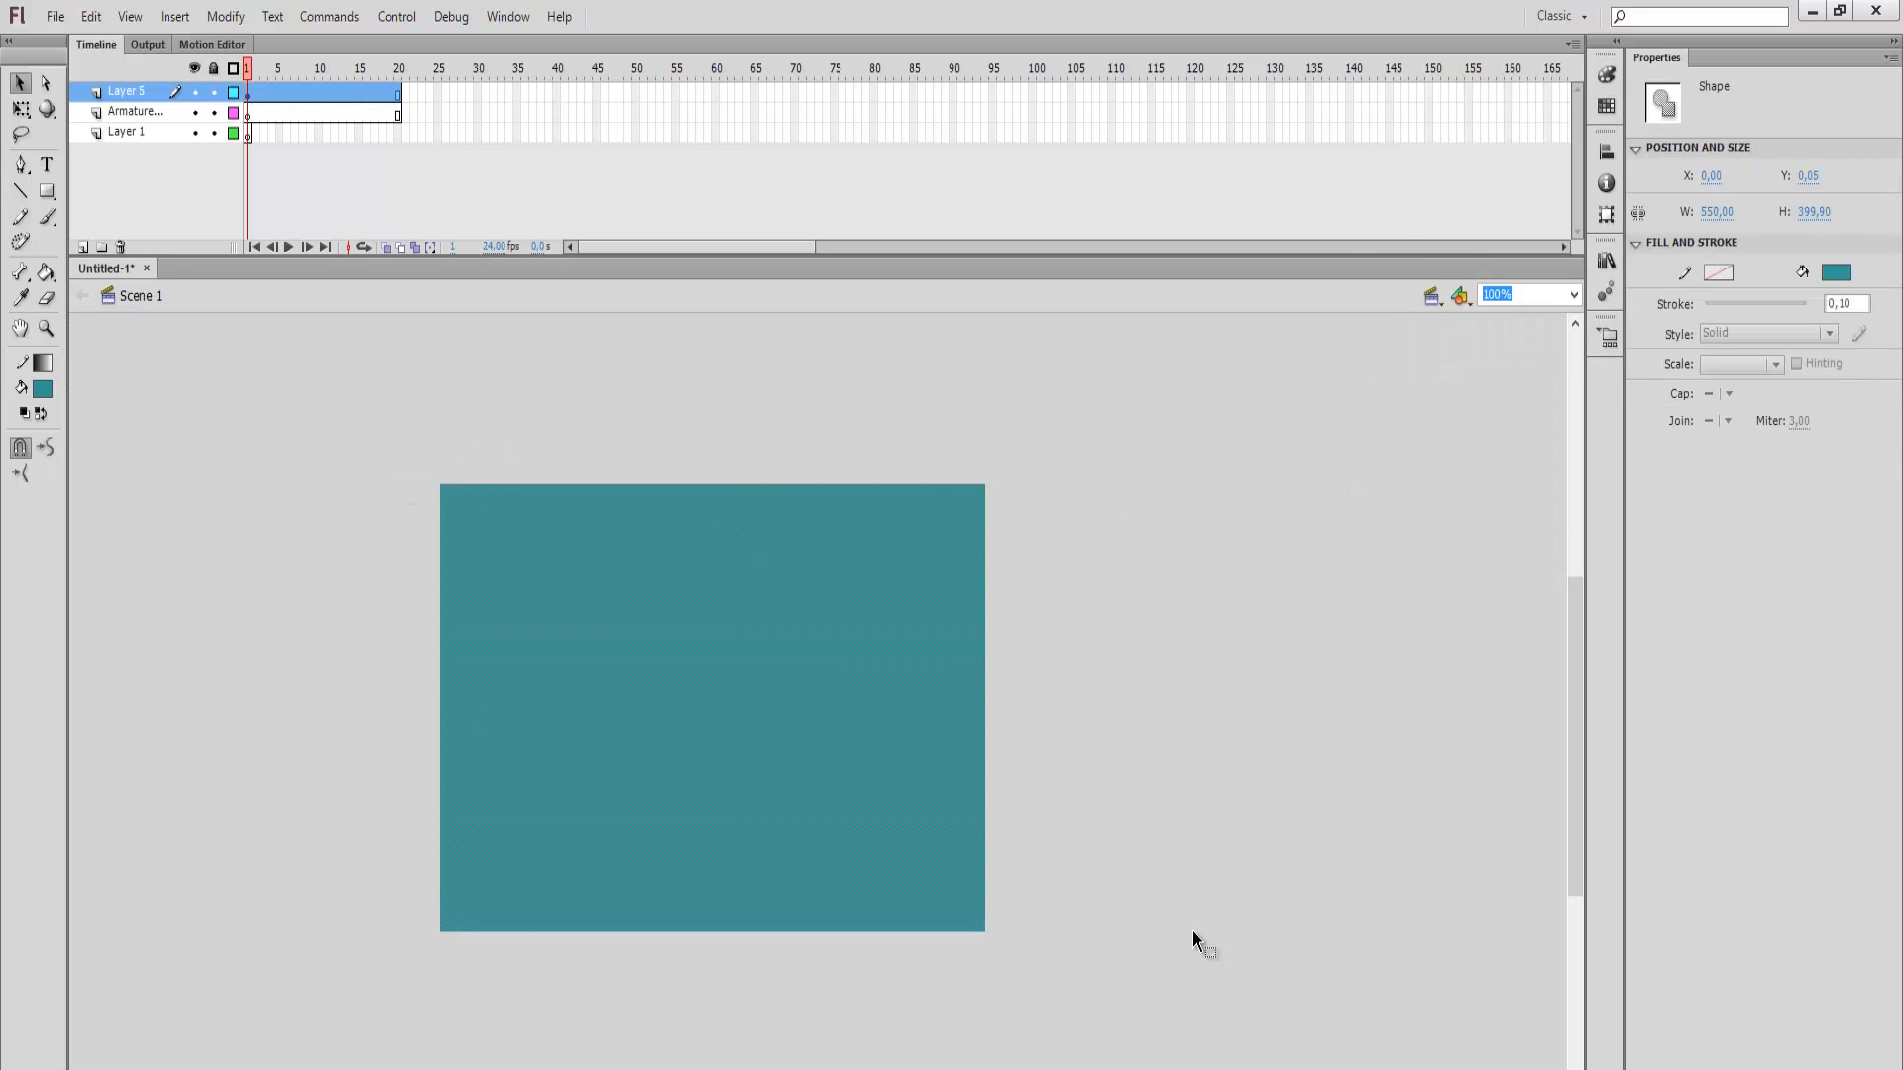
pyautogui.click(1607, 149)
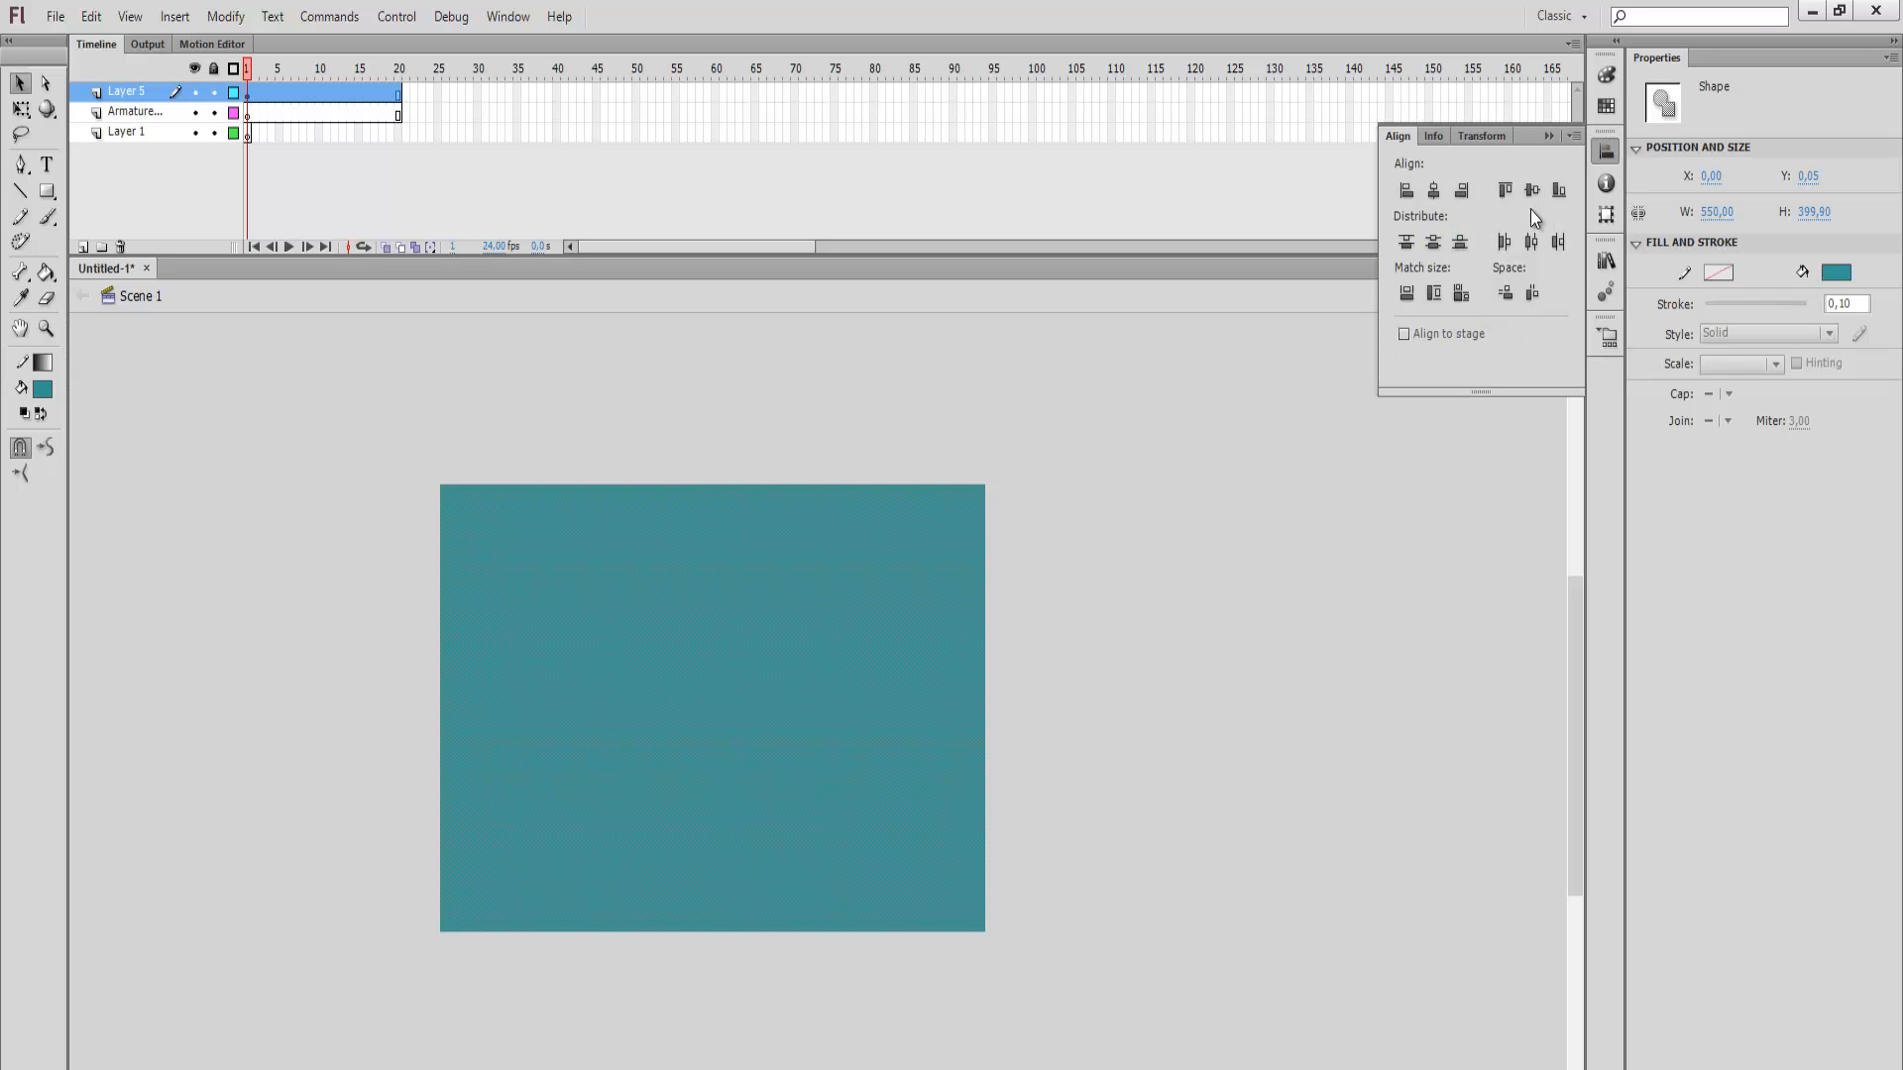
pyautogui.click(251, 551)
# Step: Draw two outlined rectangles with a blue fill, about 128 x 86 px and 191 x 73 px, side by side across the teal background's upper half
pyautogui.click(46, 191)
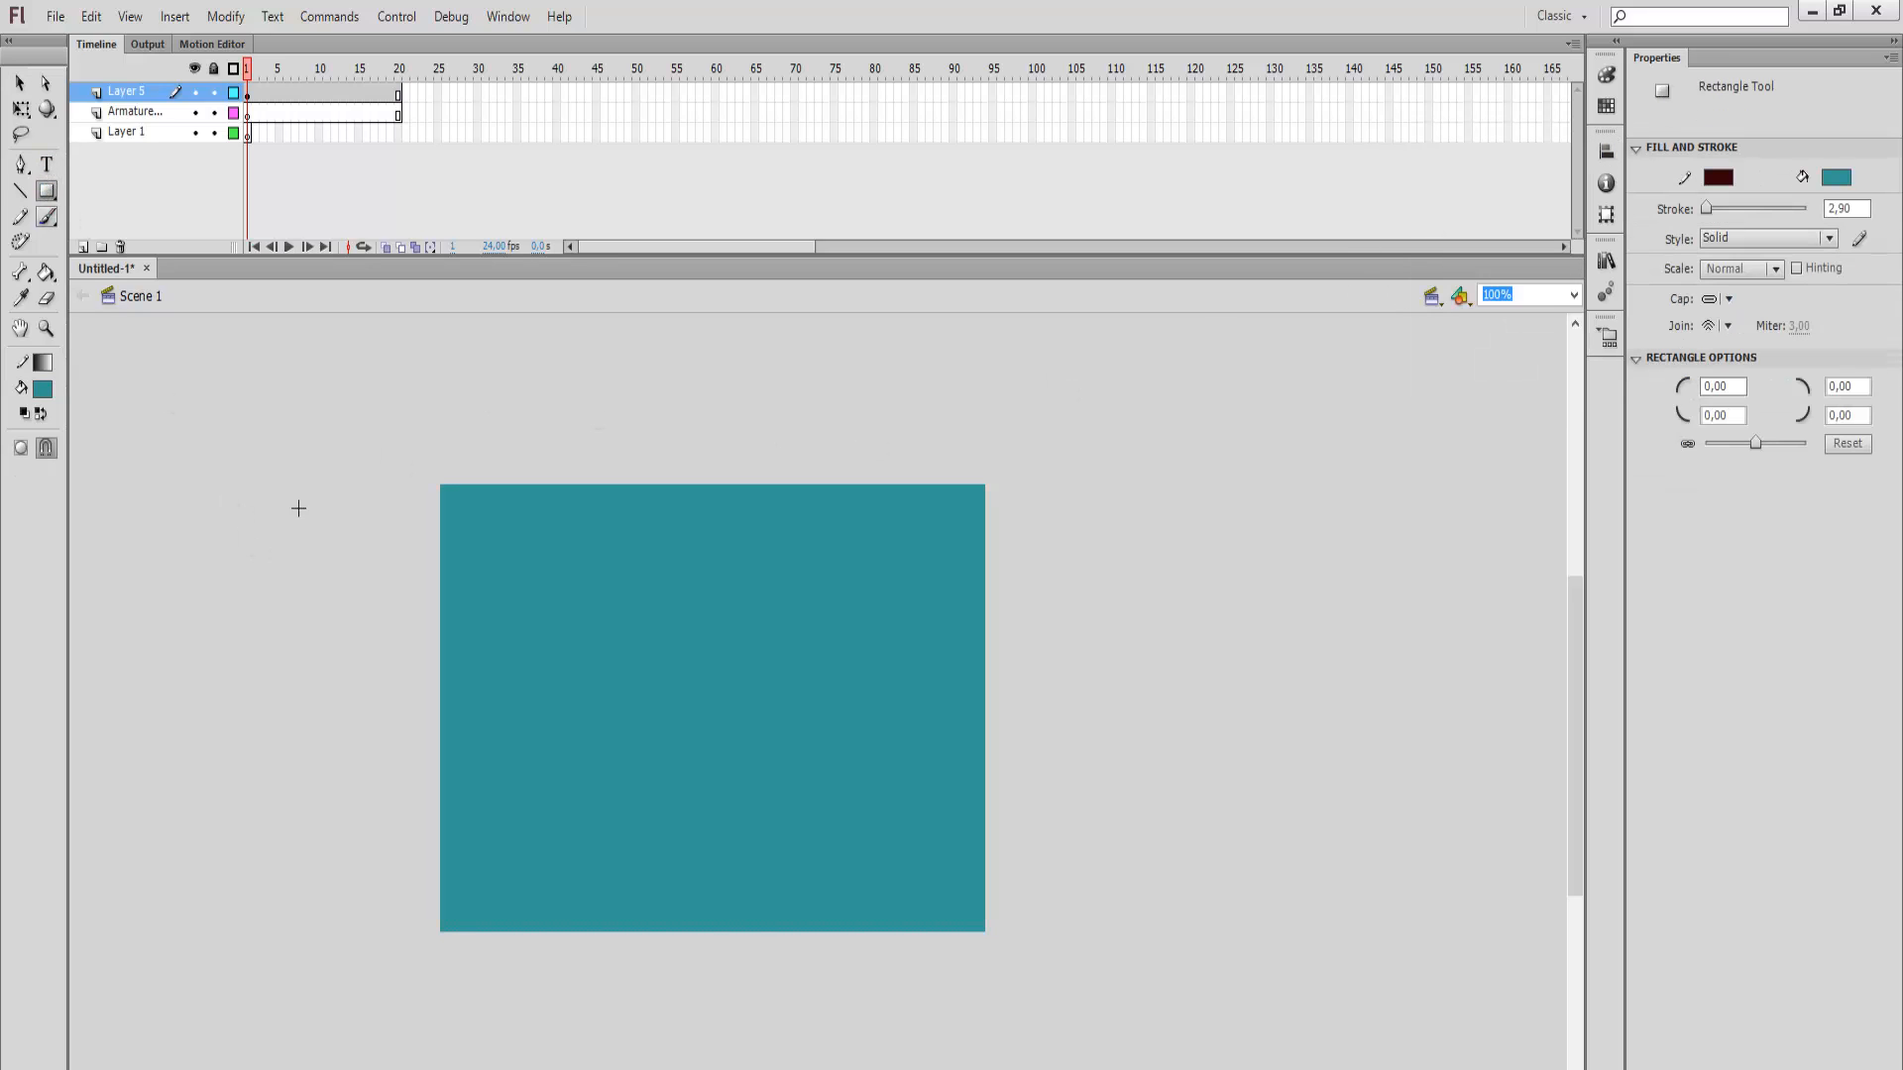
pyautogui.moveTo(683, 663); pyautogui.dragTo(668, 631)
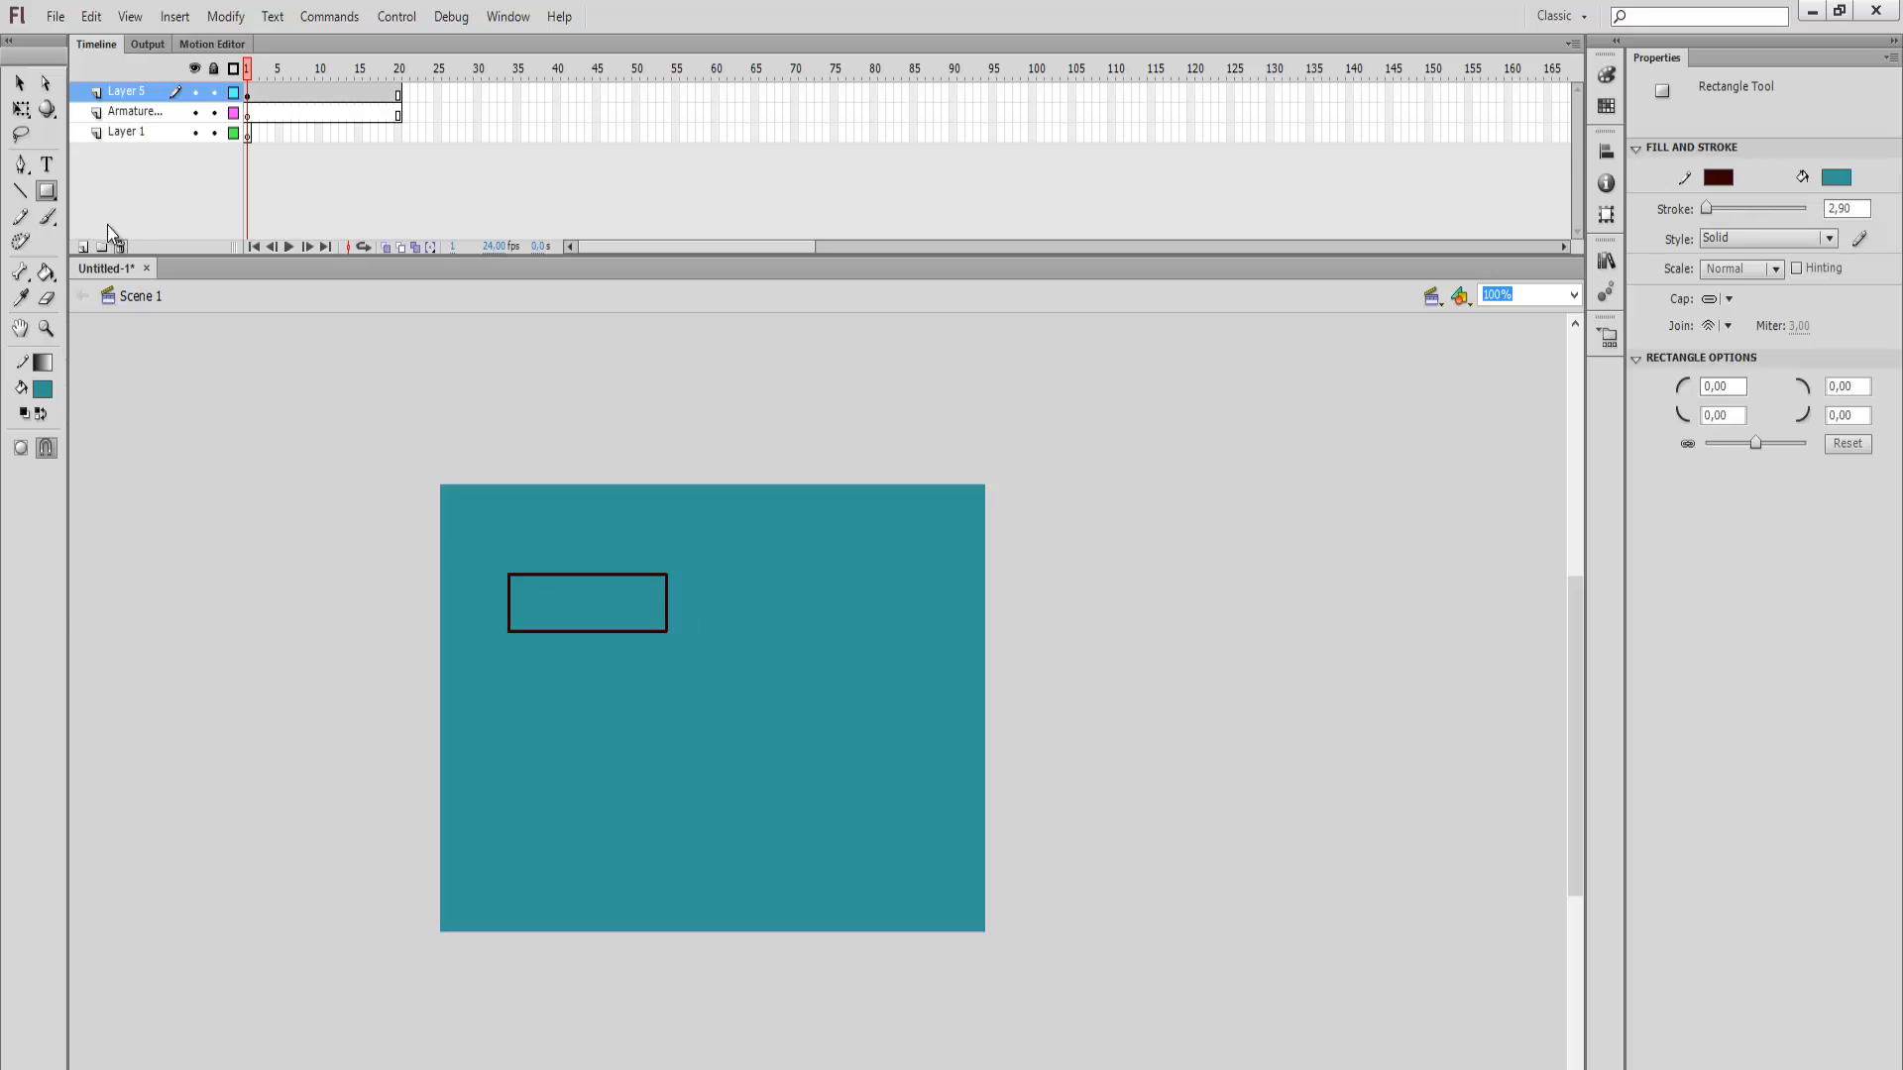
pyautogui.hotkey('ctrl', 'z')
pyautogui.click(45, 363)
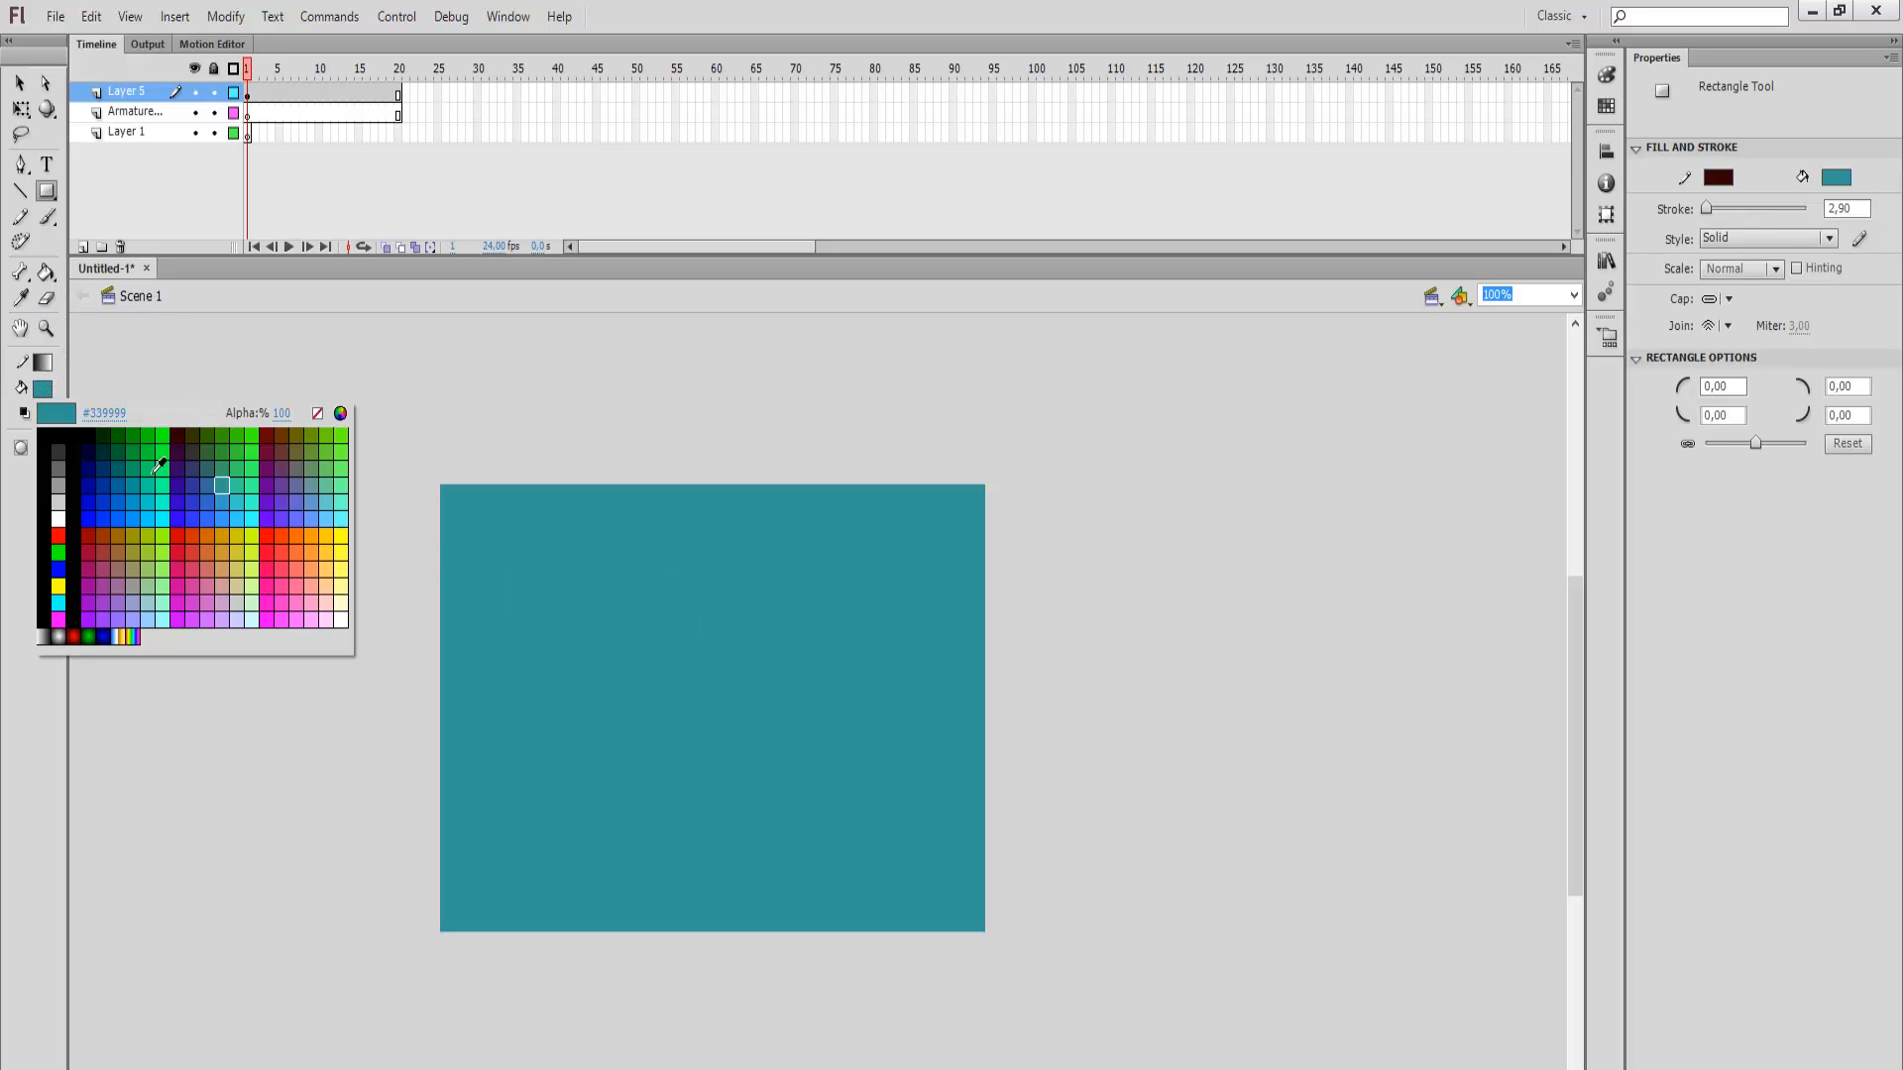
pyautogui.click(110, 501)
pyautogui.moveTo(529, 560); pyautogui.dragTo(655, 655)
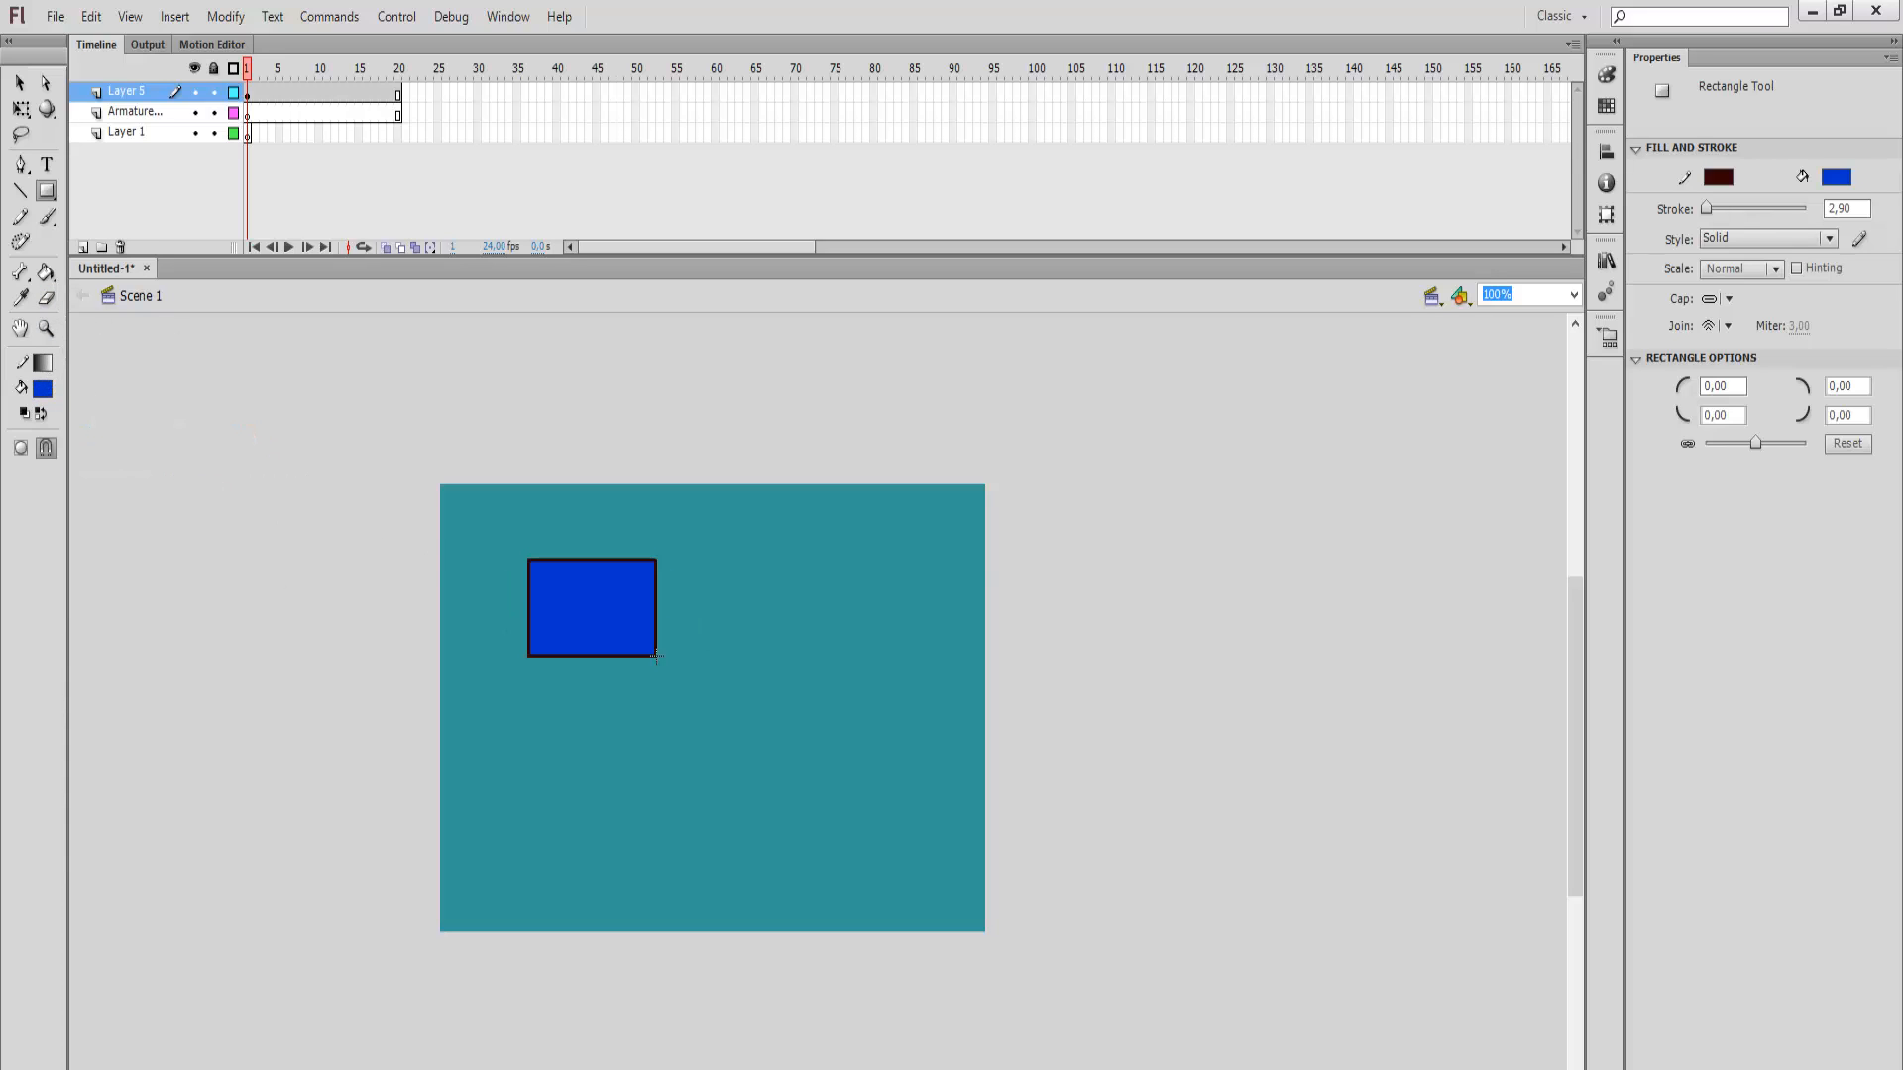
pyautogui.moveTo(916, 646); pyautogui.dragTo(917, 648)
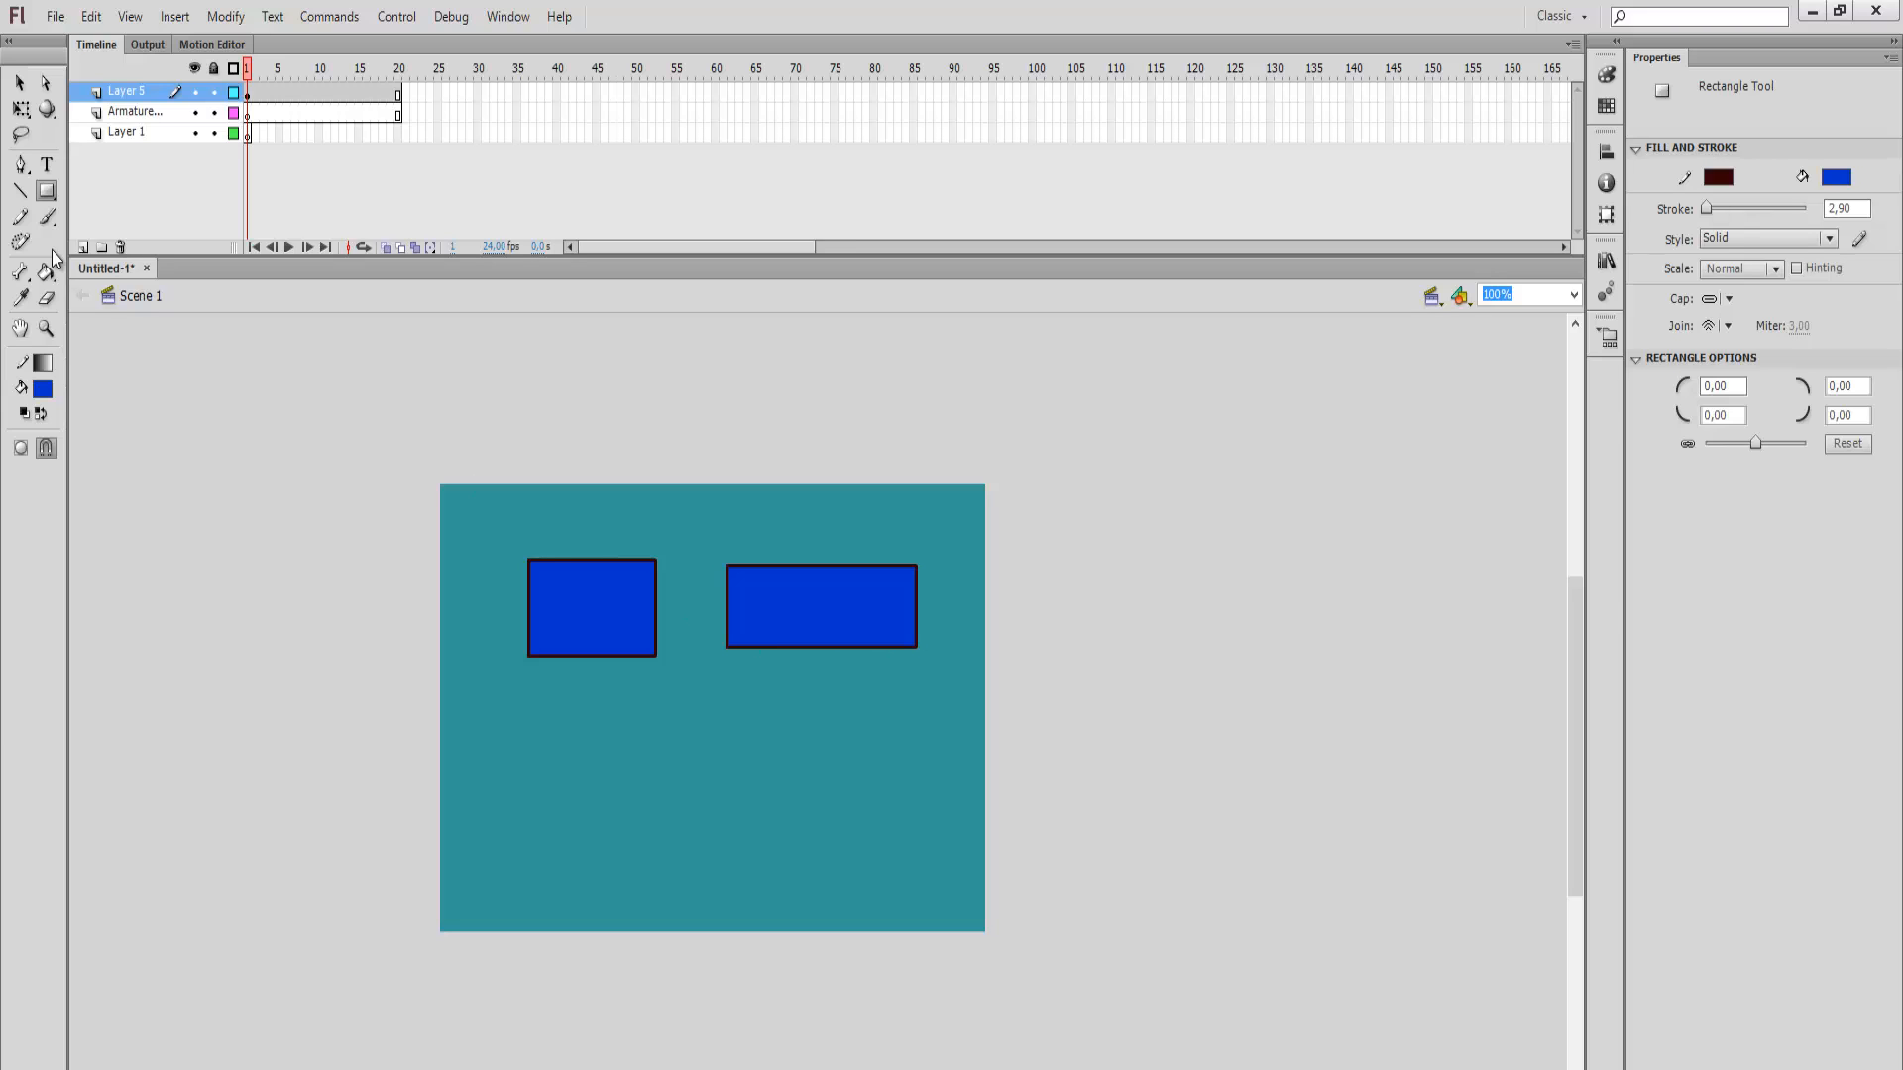
# Step: Turn on Object Drawing and turn off Snap to Objects for the Rectangle tool
pyautogui.click(19, 83)
pyautogui.click(604, 645)
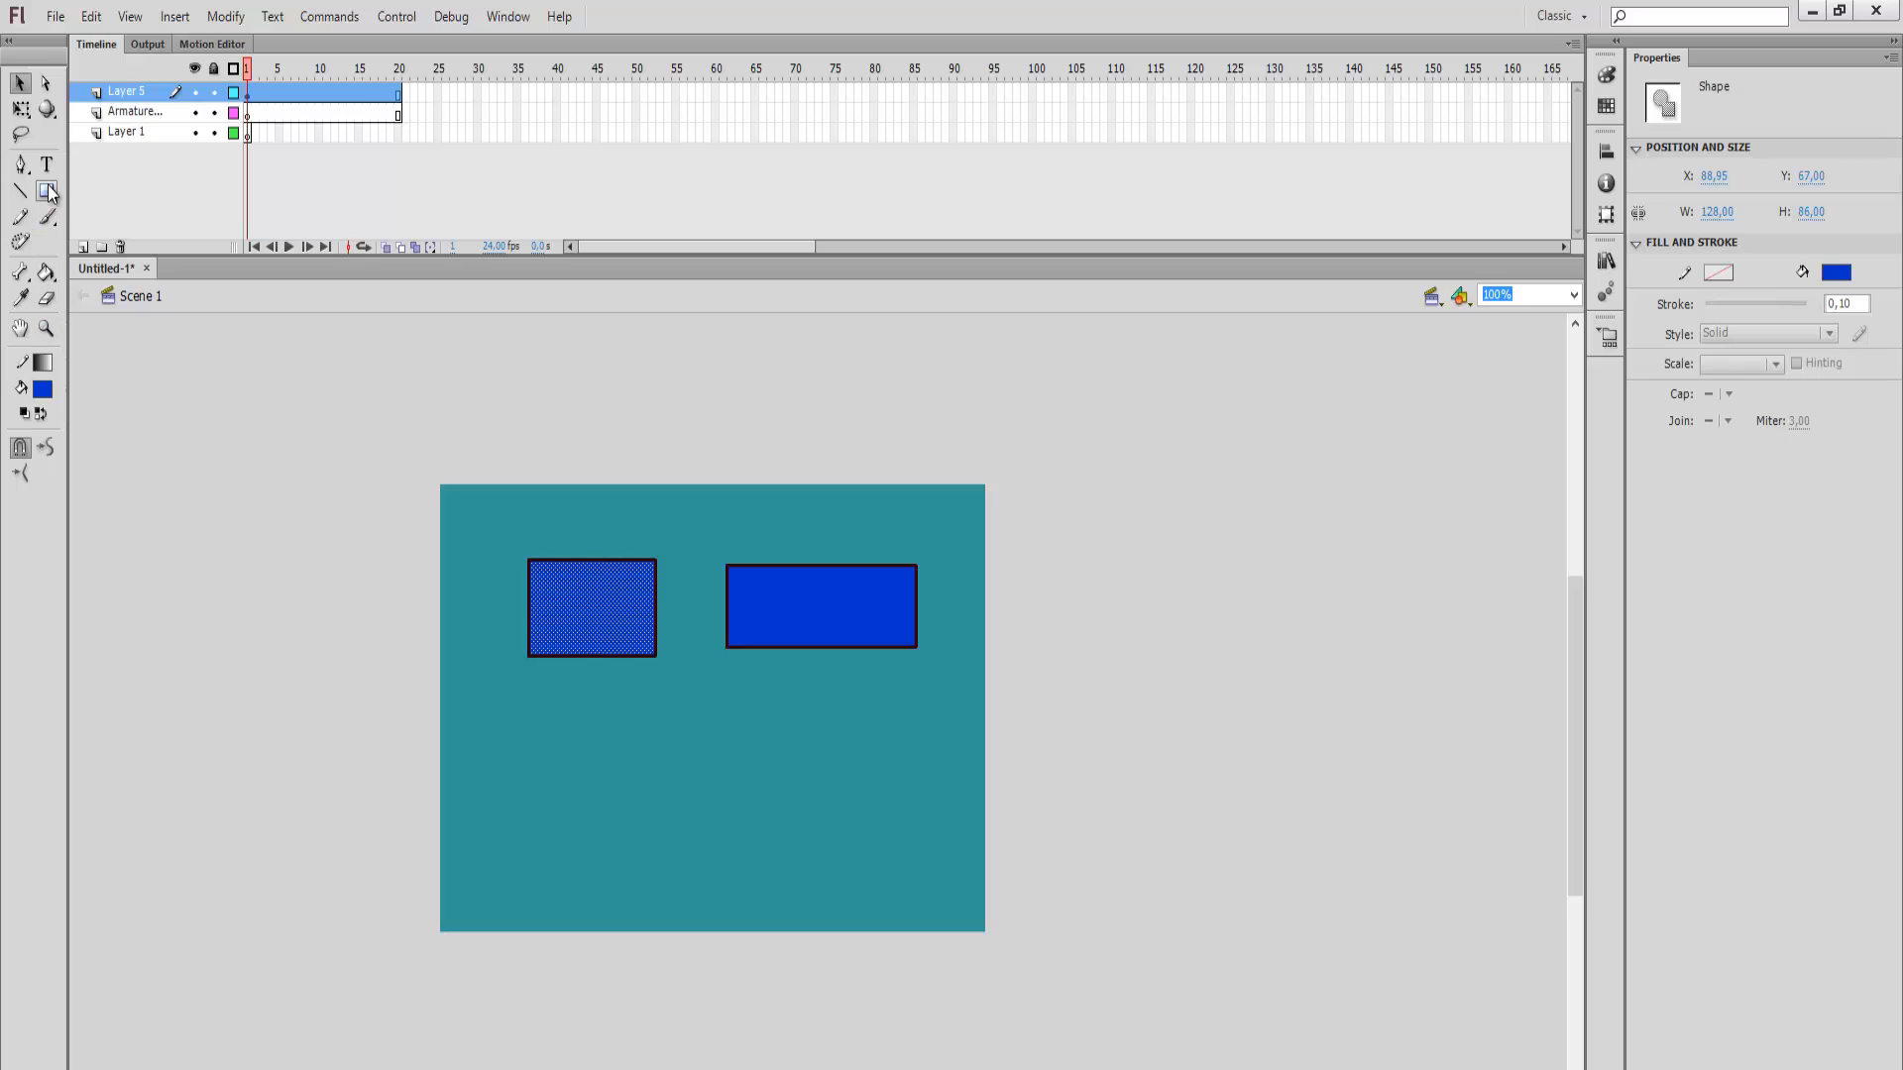
pyautogui.press('r')
pyautogui.click(20, 448)
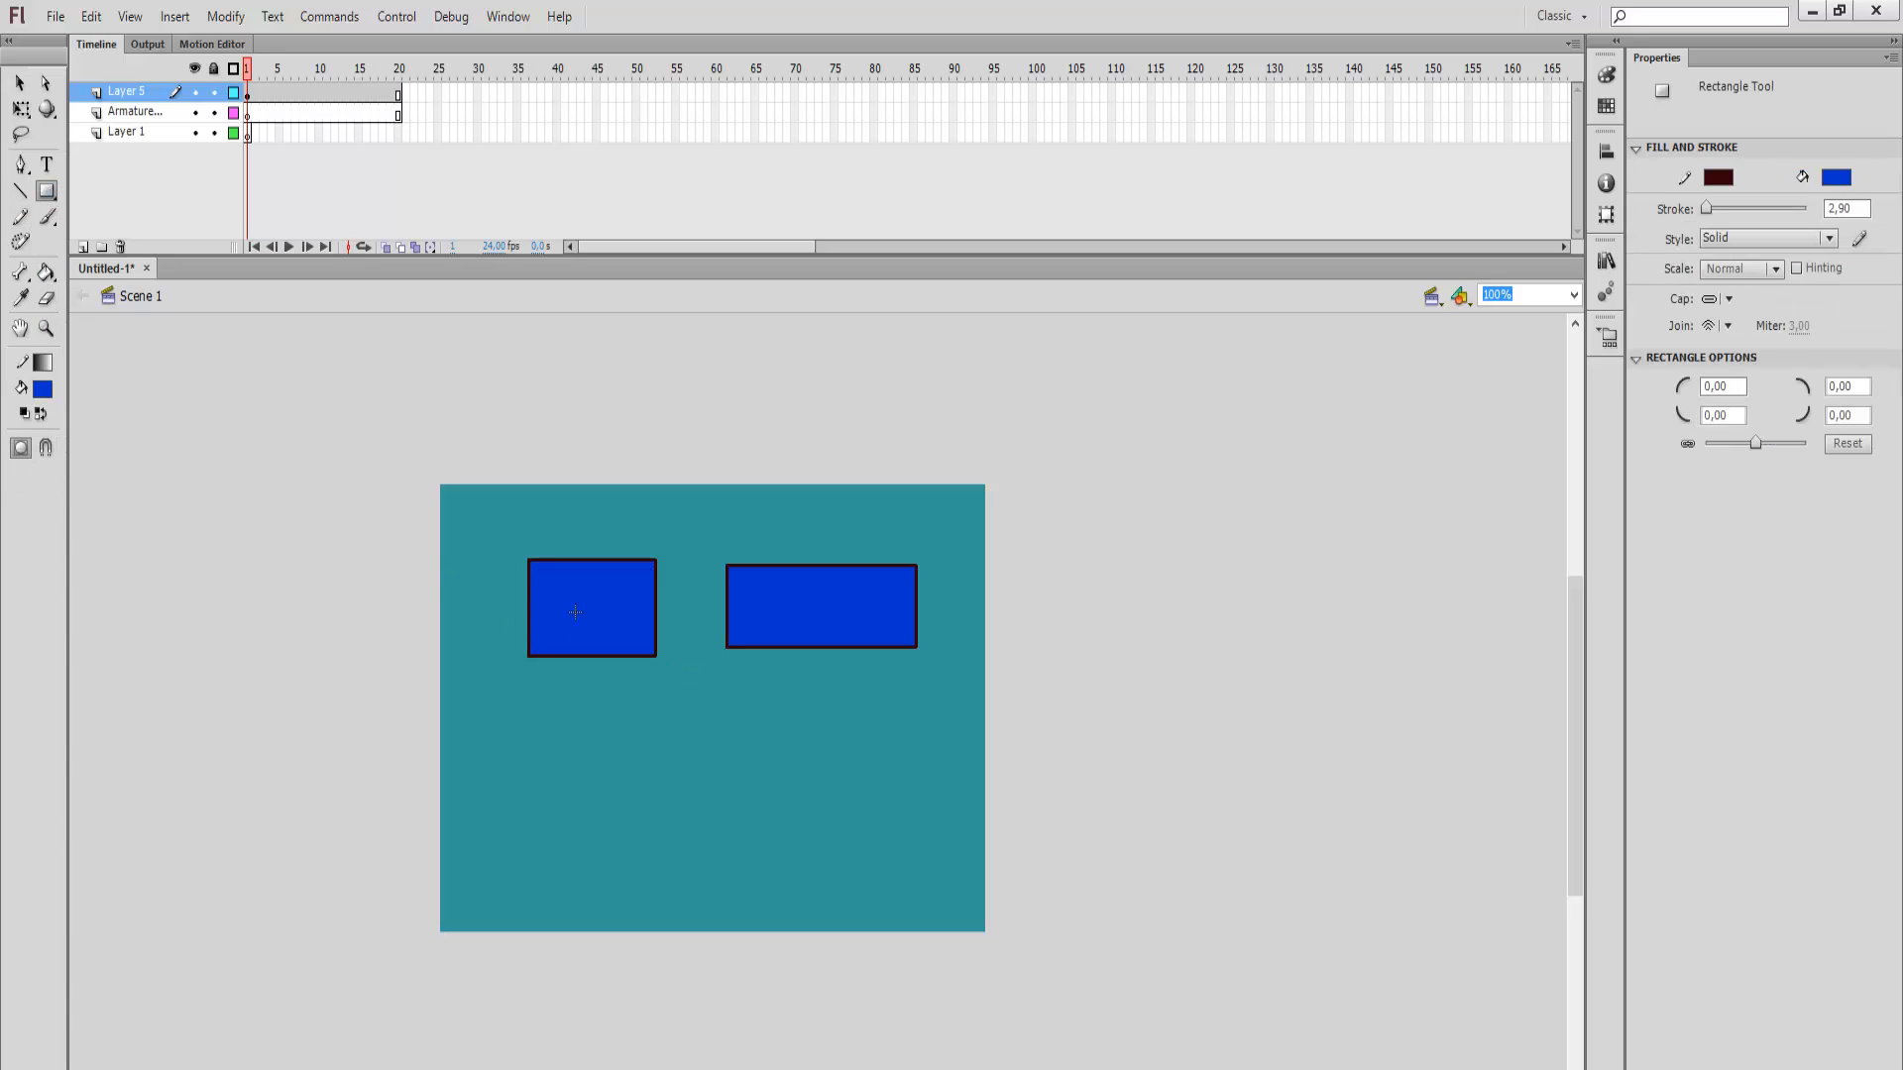
# Step: Try selecting the blue rectangles' fills and outlines separately, and both rectangles together with part of the background
pyautogui.press('v')
pyautogui.click(618, 610)
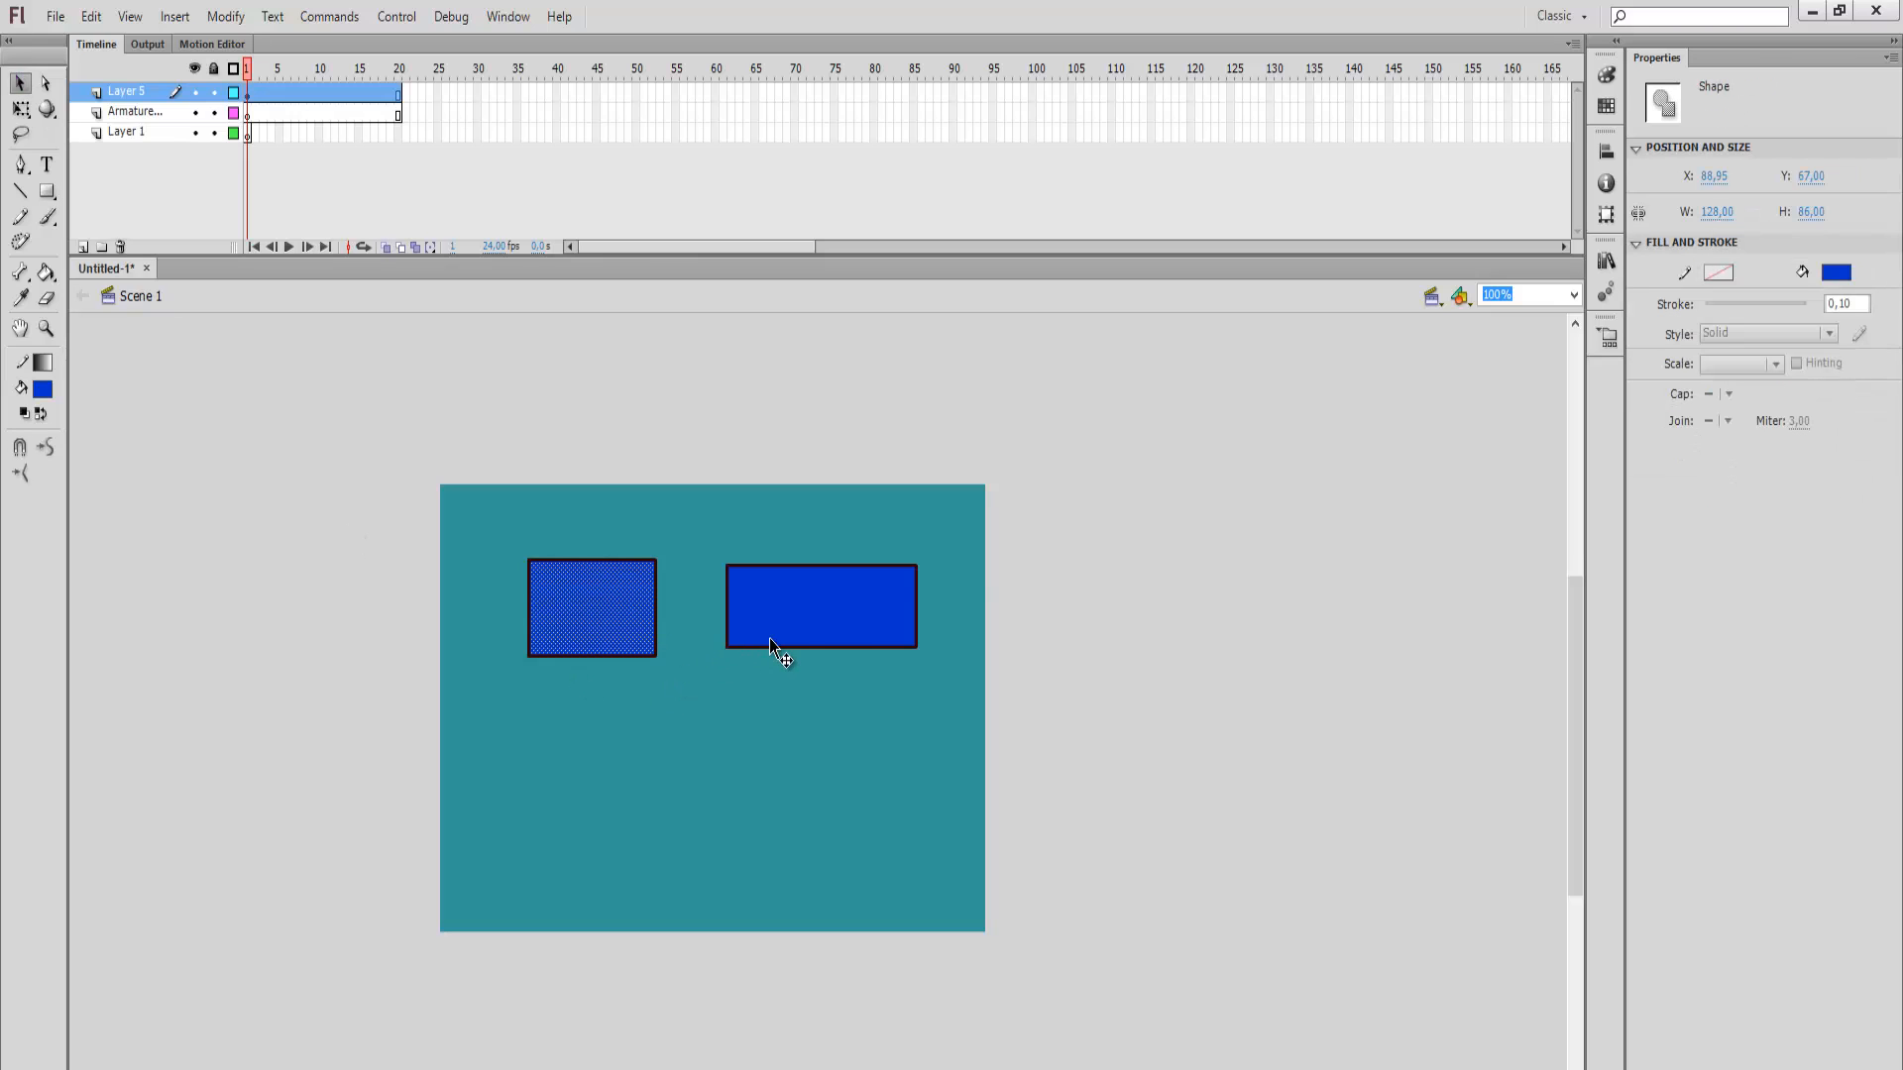
pyautogui.click(769, 639)
pyautogui.click(734, 653)
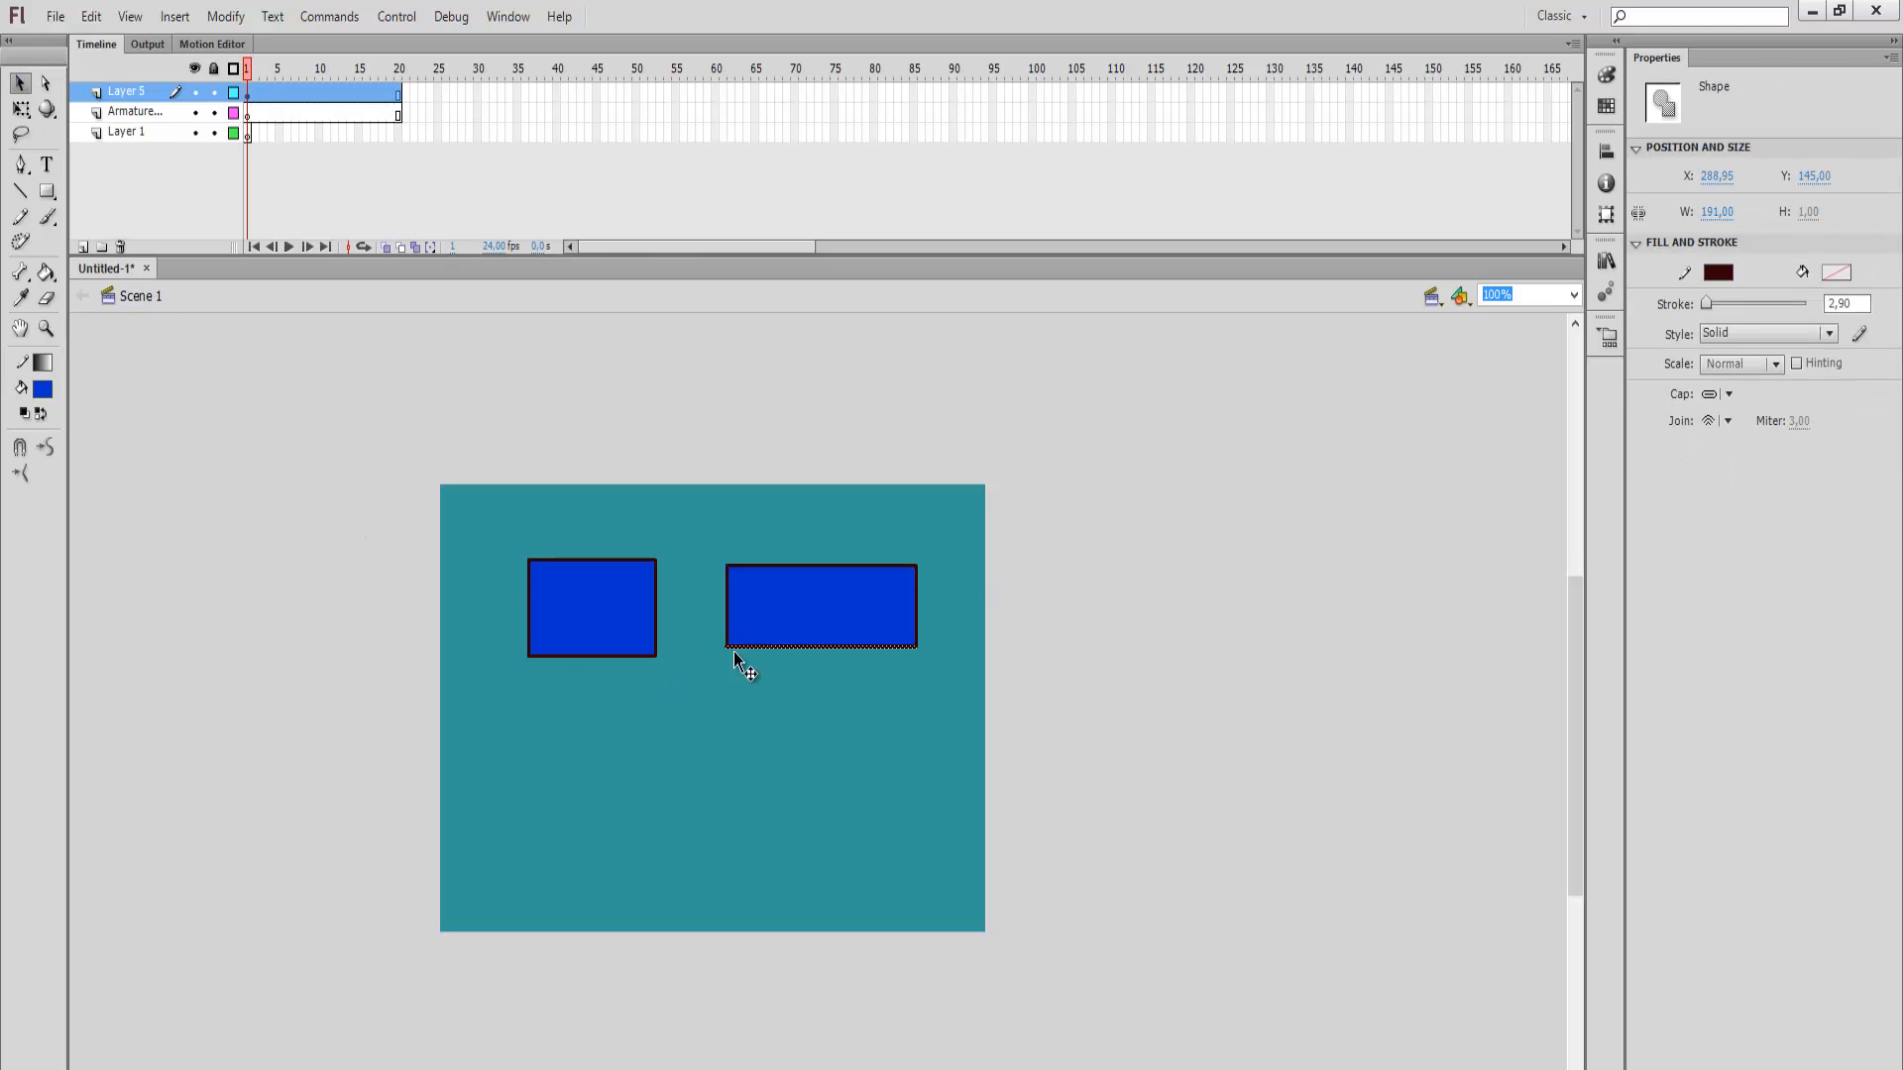
pyautogui.click(621, 623)
pyautogui.hotkey('ctrl', 'a')
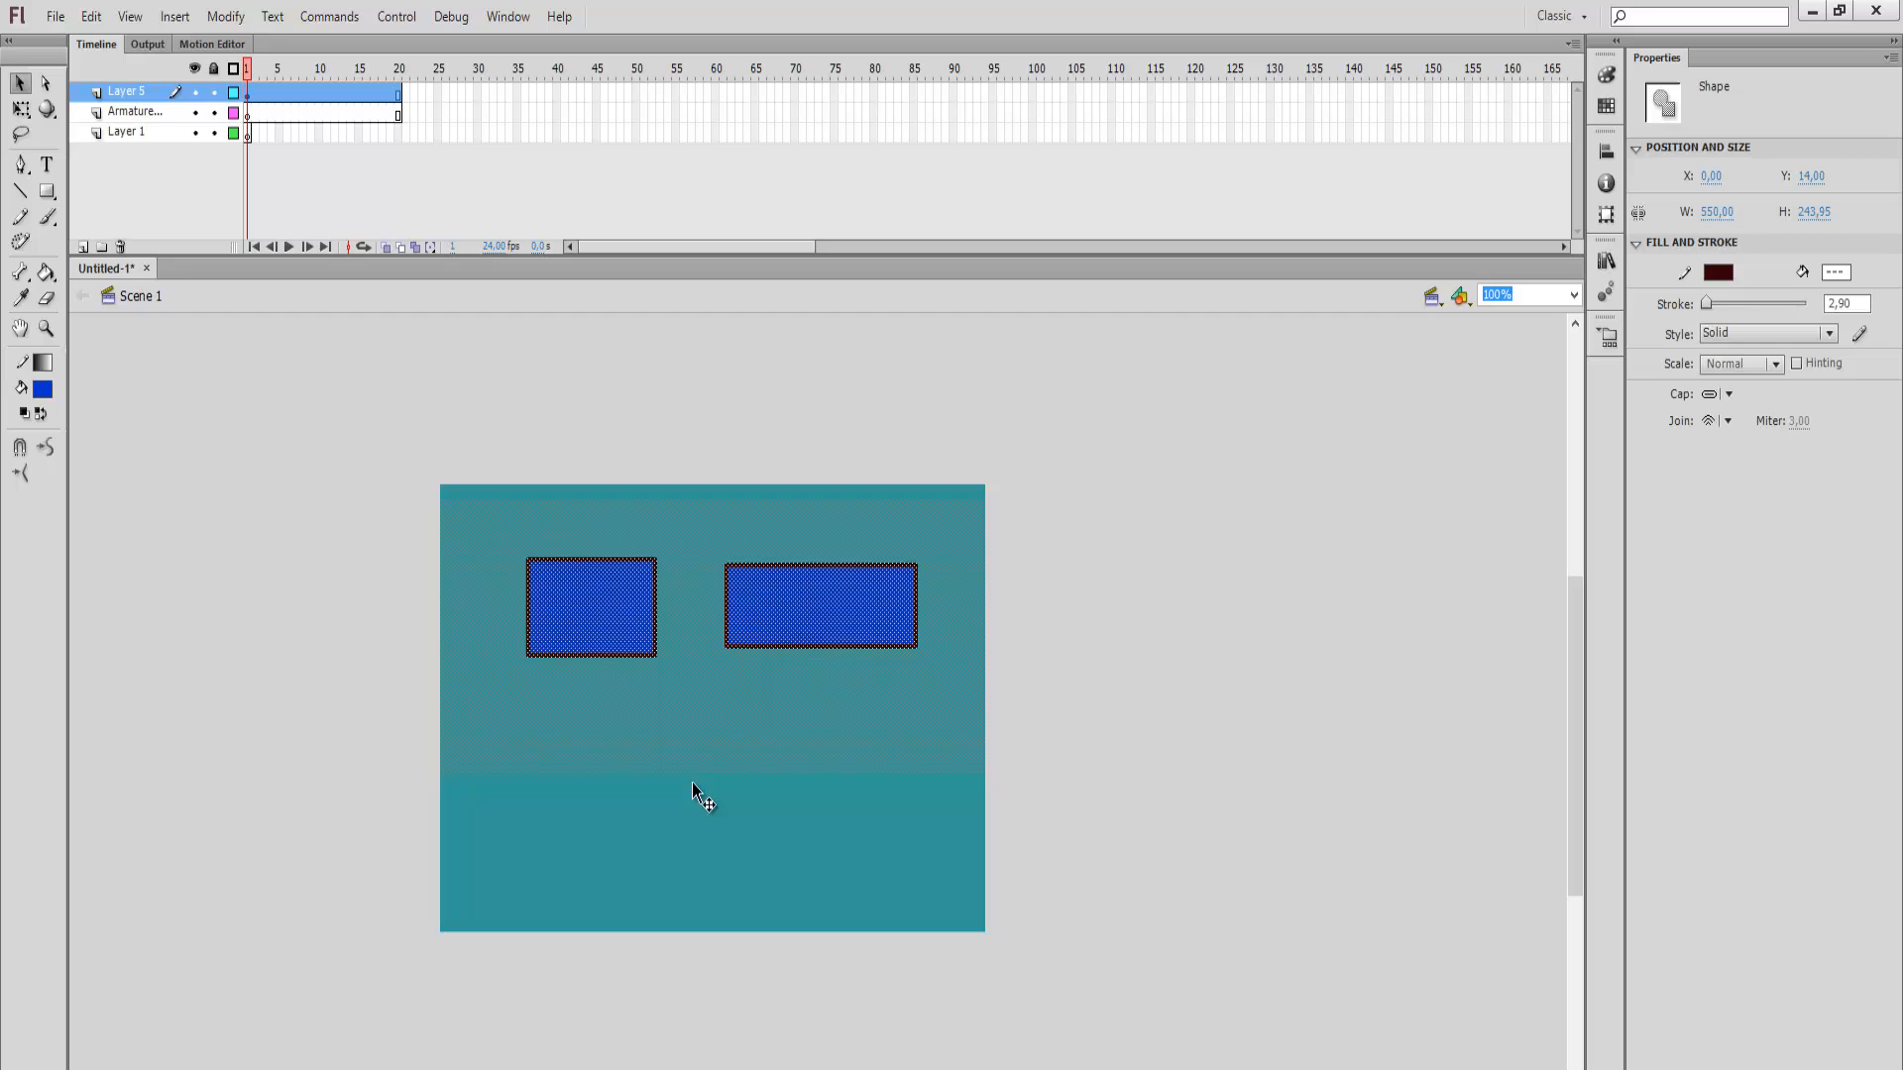
pyautogui.click(956, 787)
pyautogui.click(862, 632)
# Step: Delete all four outline edges of the wider blue rectangle, keeping its fill
pyautogui.click(855, 646)
pyautogui.press('Delete')
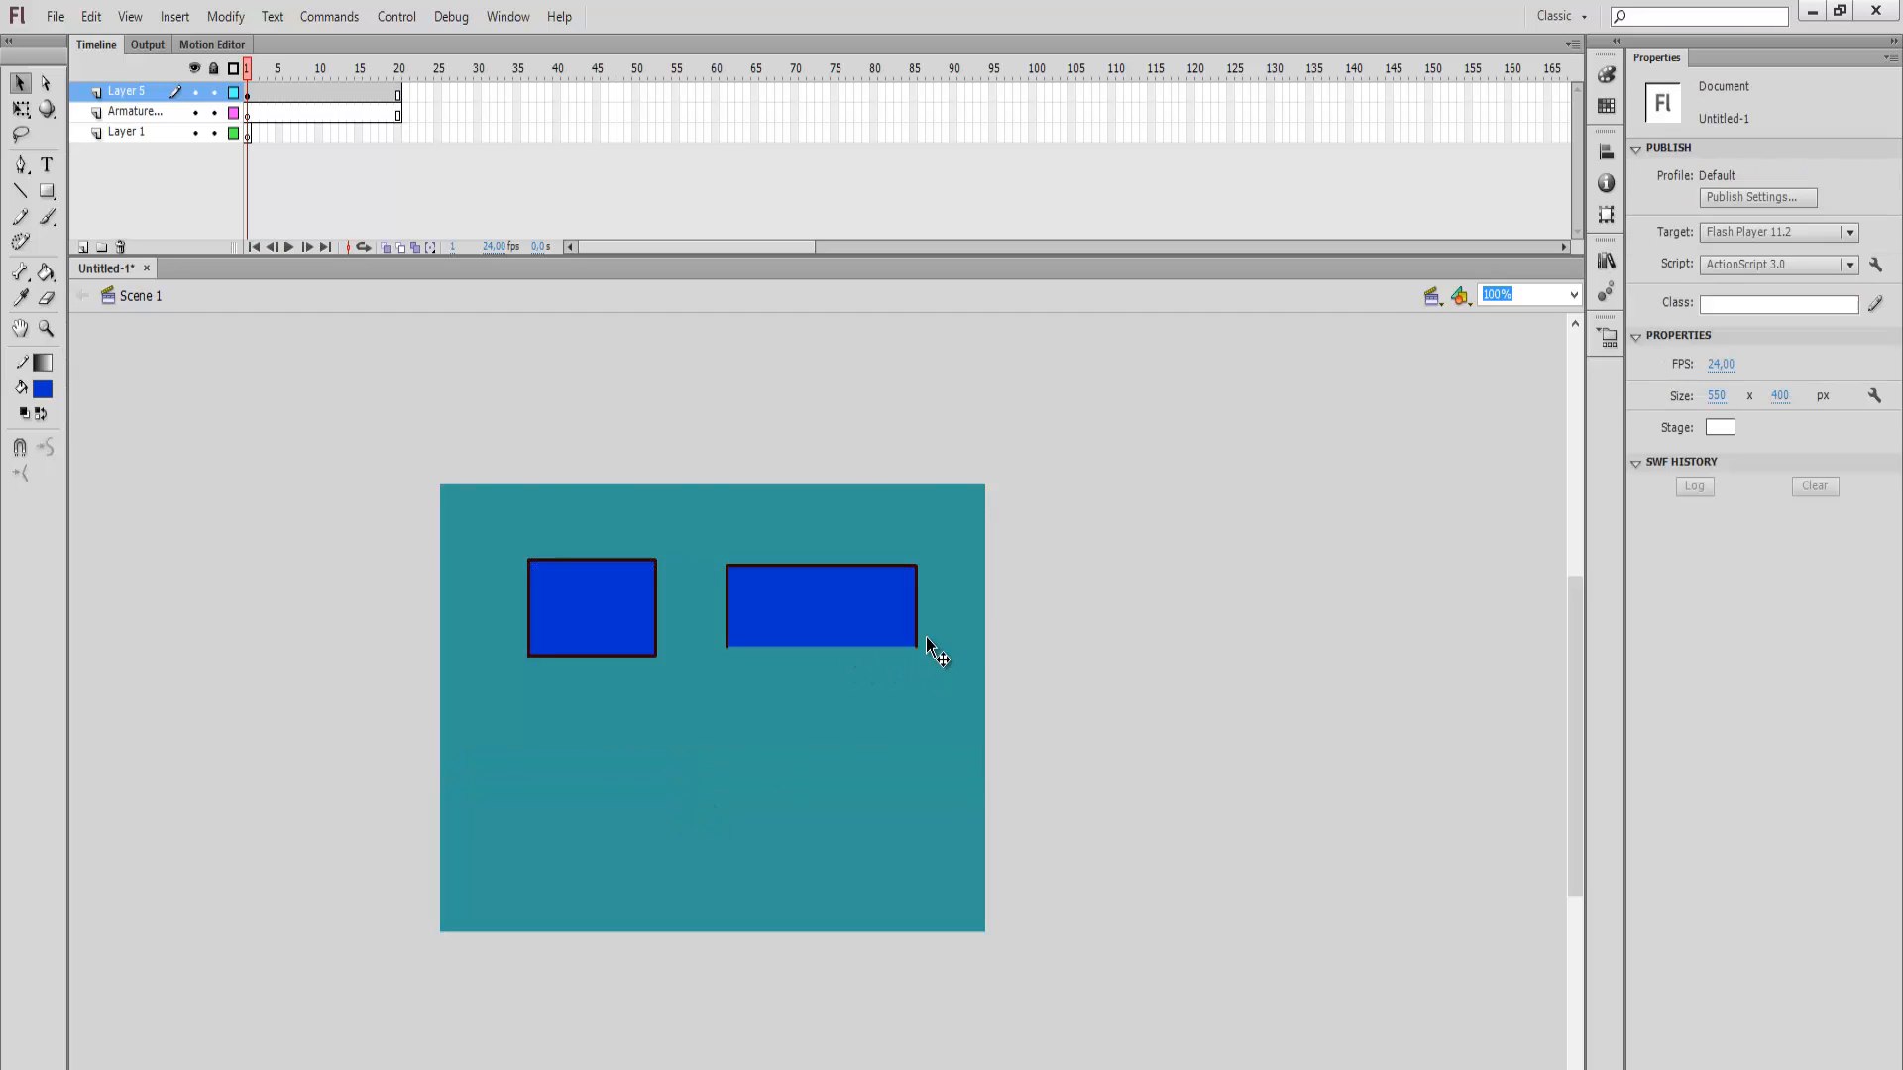
pyautogui.click(916, 631)
pyautogui.keyDown('shift'); pyautogui.click(844, 563); pyautogui.keyUp('shift')
pyautogui.press('Delete')
pyautogui.click(727, 618)
pyautogui.press('Delete')
# Step: Delete all four outline edges of the narrower blue rectangle, keeping its fill
pyautogui.click(654, 633)
pyautogui.keyDown('shift'); pyautogui.click(632, 658); pyautogui.keyUp('shift')
pyautogui.press('Delete')
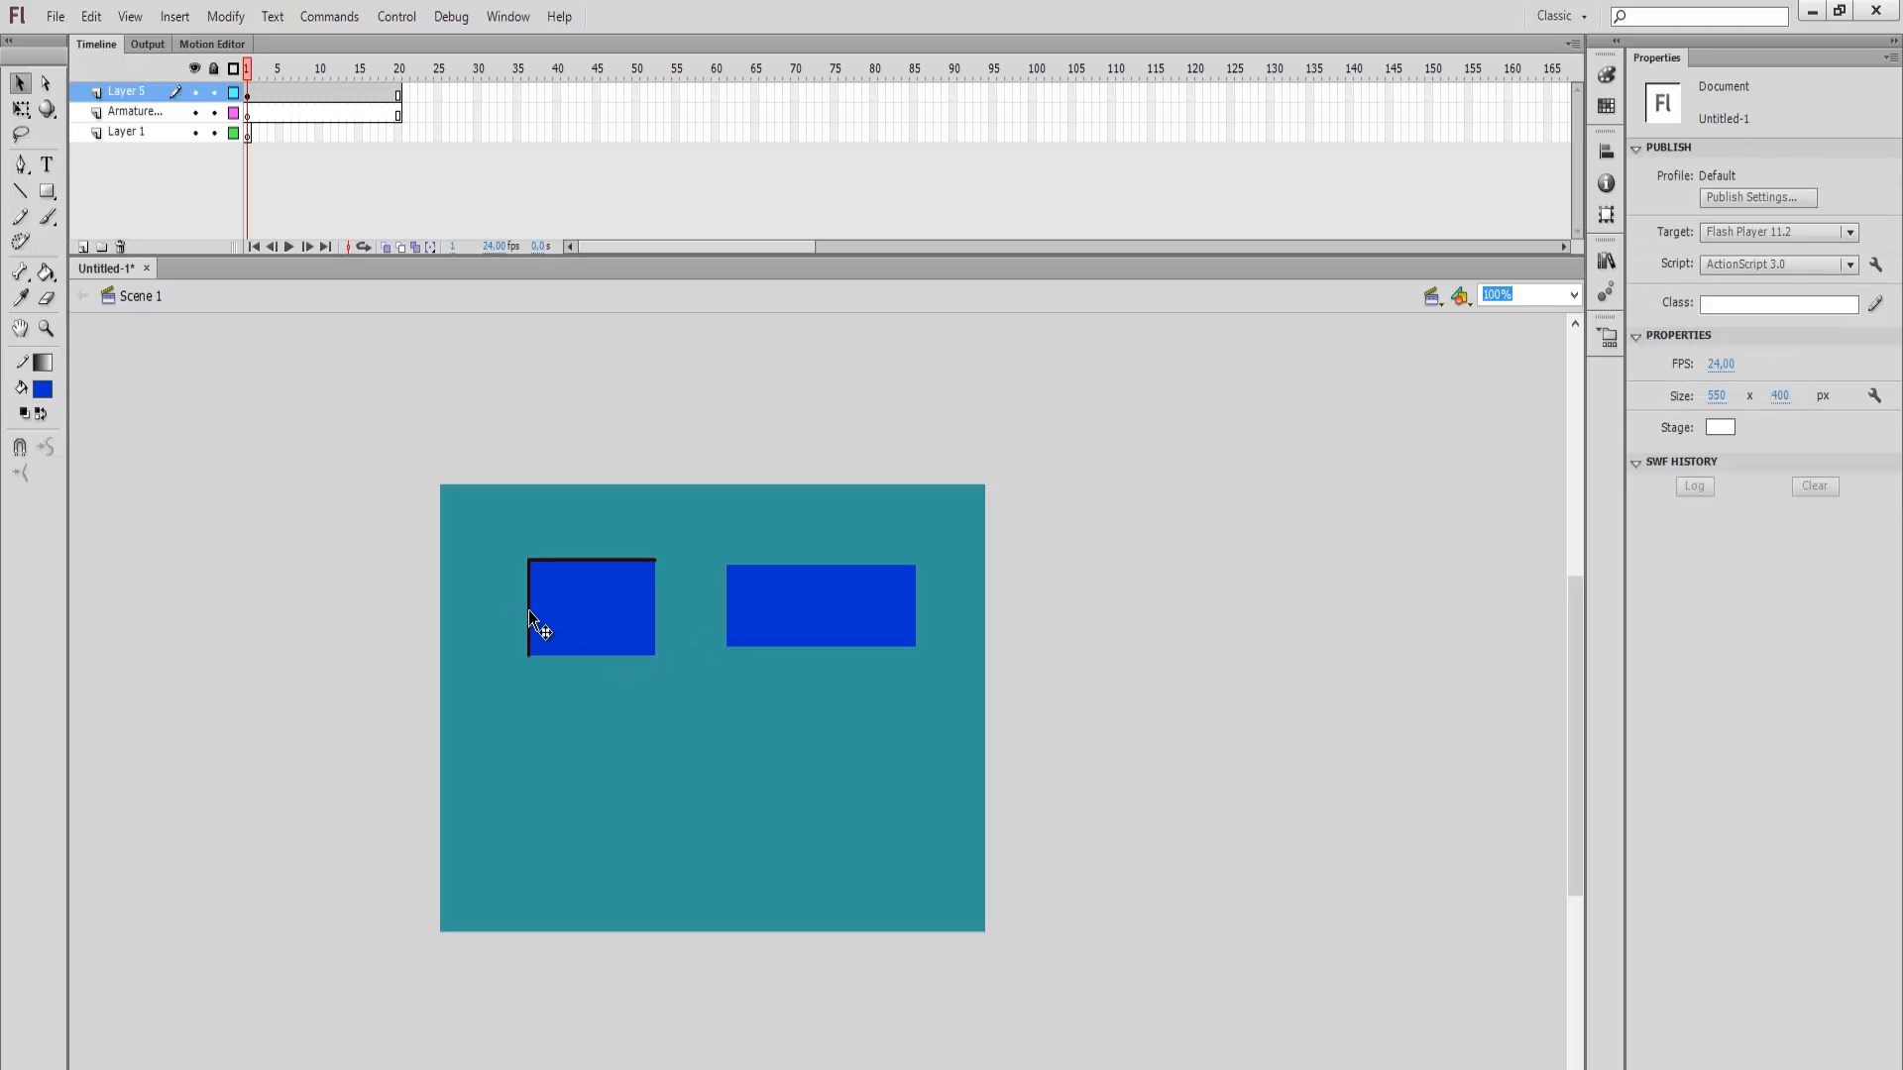
pyautogui.click(567, 562)
pyautogui.press('Delete')
# Step: Try aligning the two blue rectangles by their left edges, undoing the alignment
pyautogui.click(604, 633)
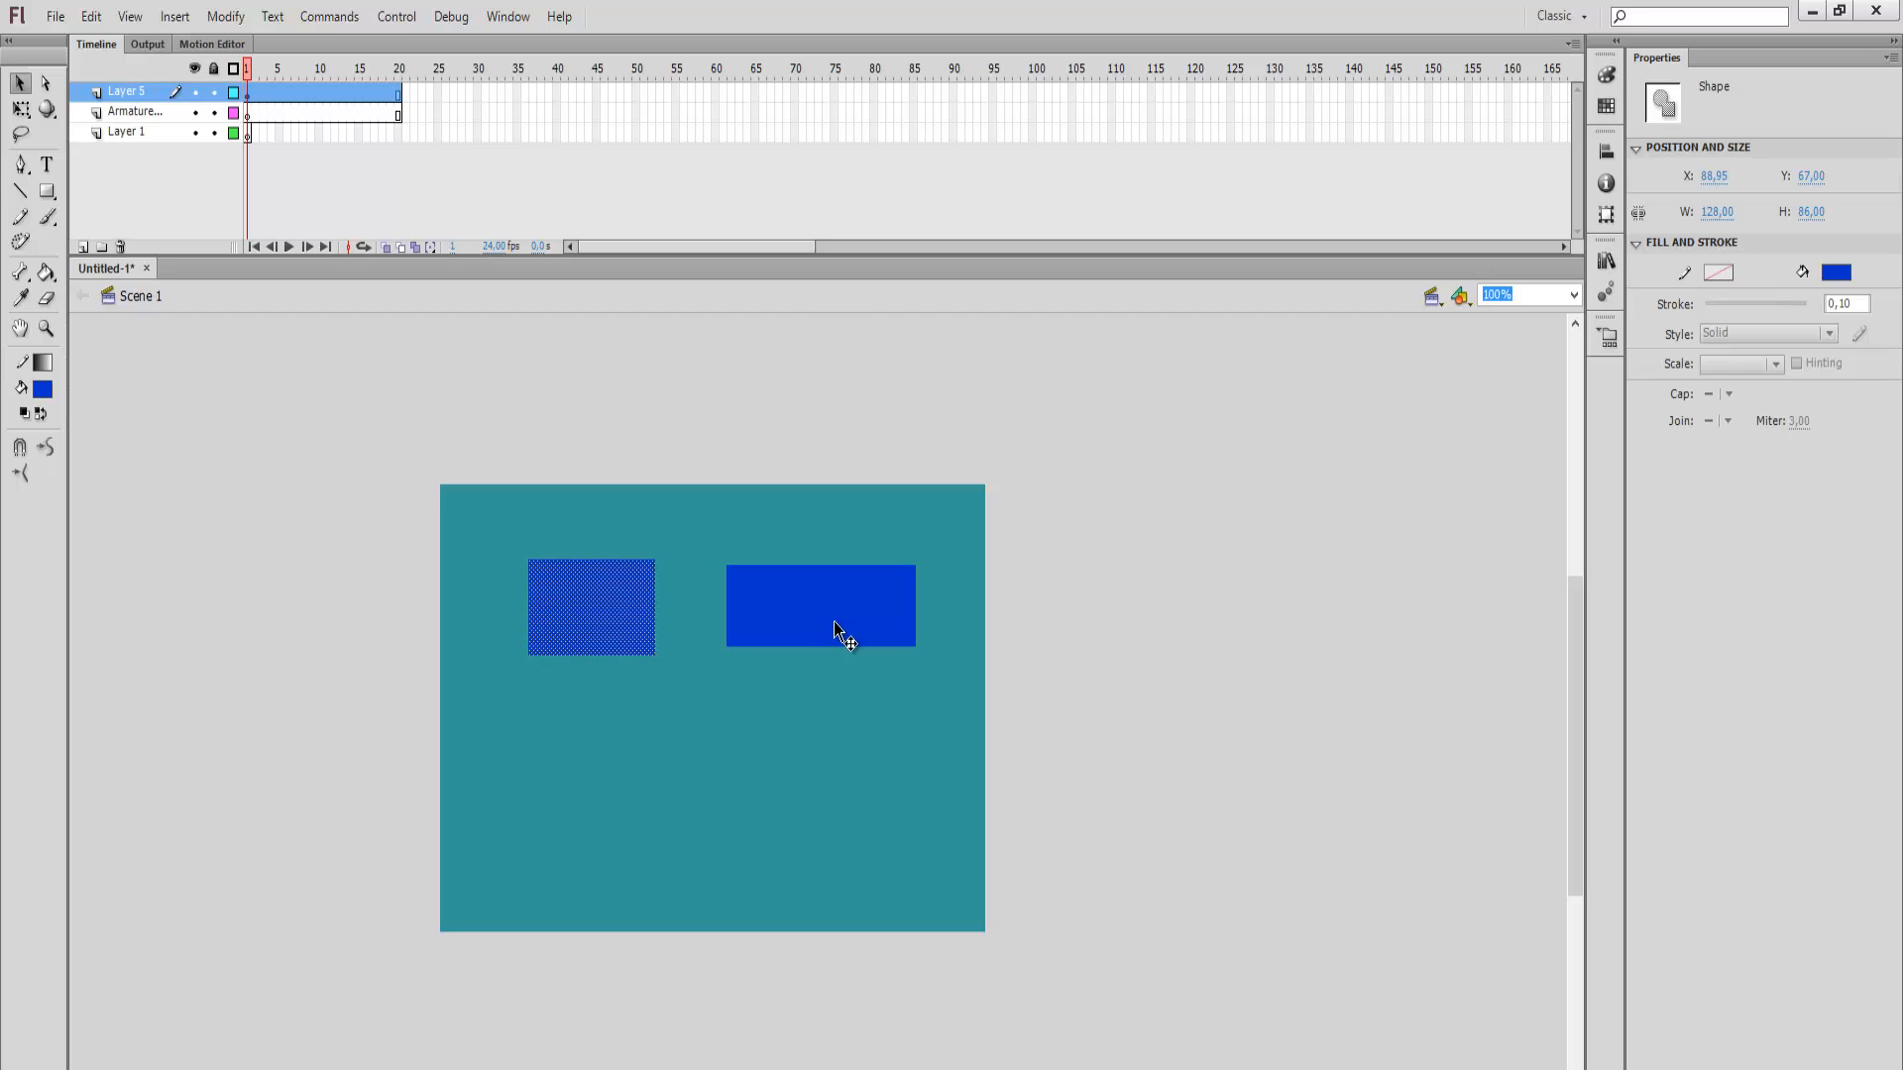
pyautogui.keyDown('shift'); pyautogui.click(835, 622); pyautogui.keyUp('shift')
pyautogui.click(1606, 216)
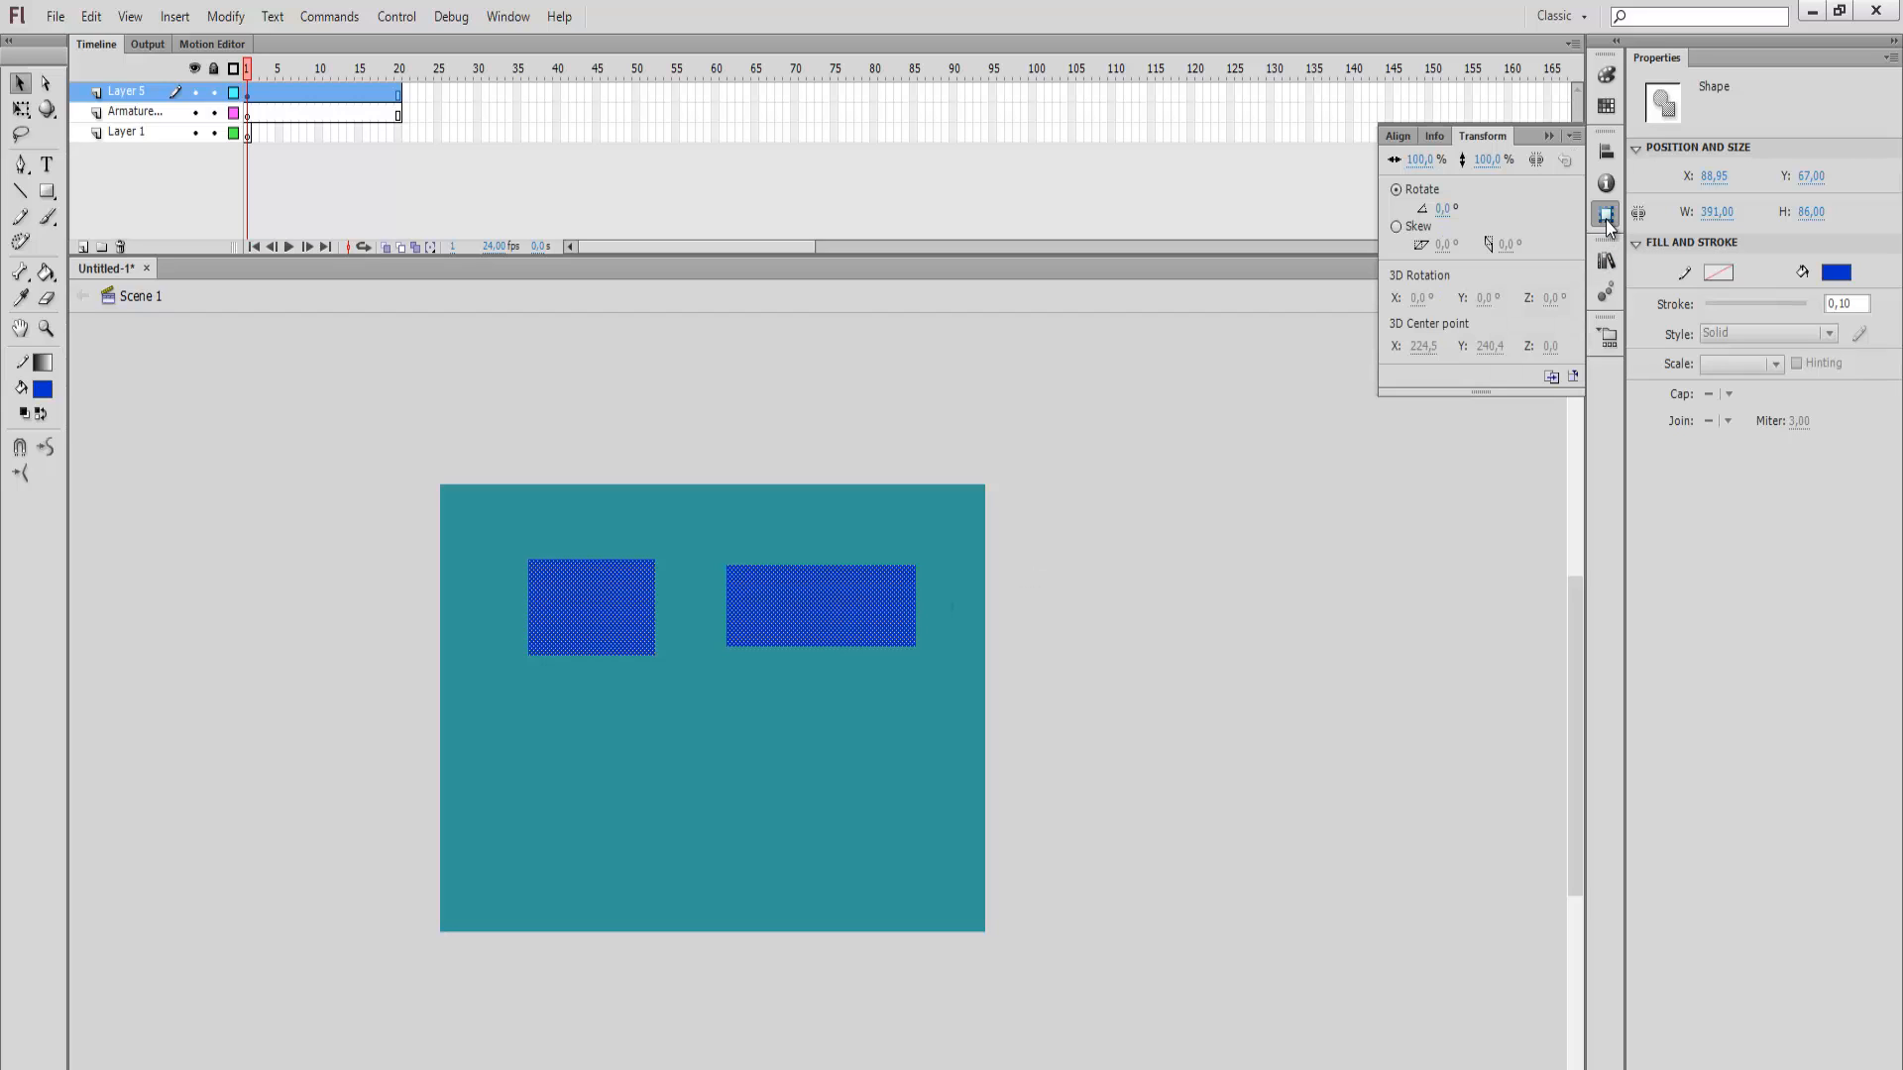
pyautogui.click(1605, 155)
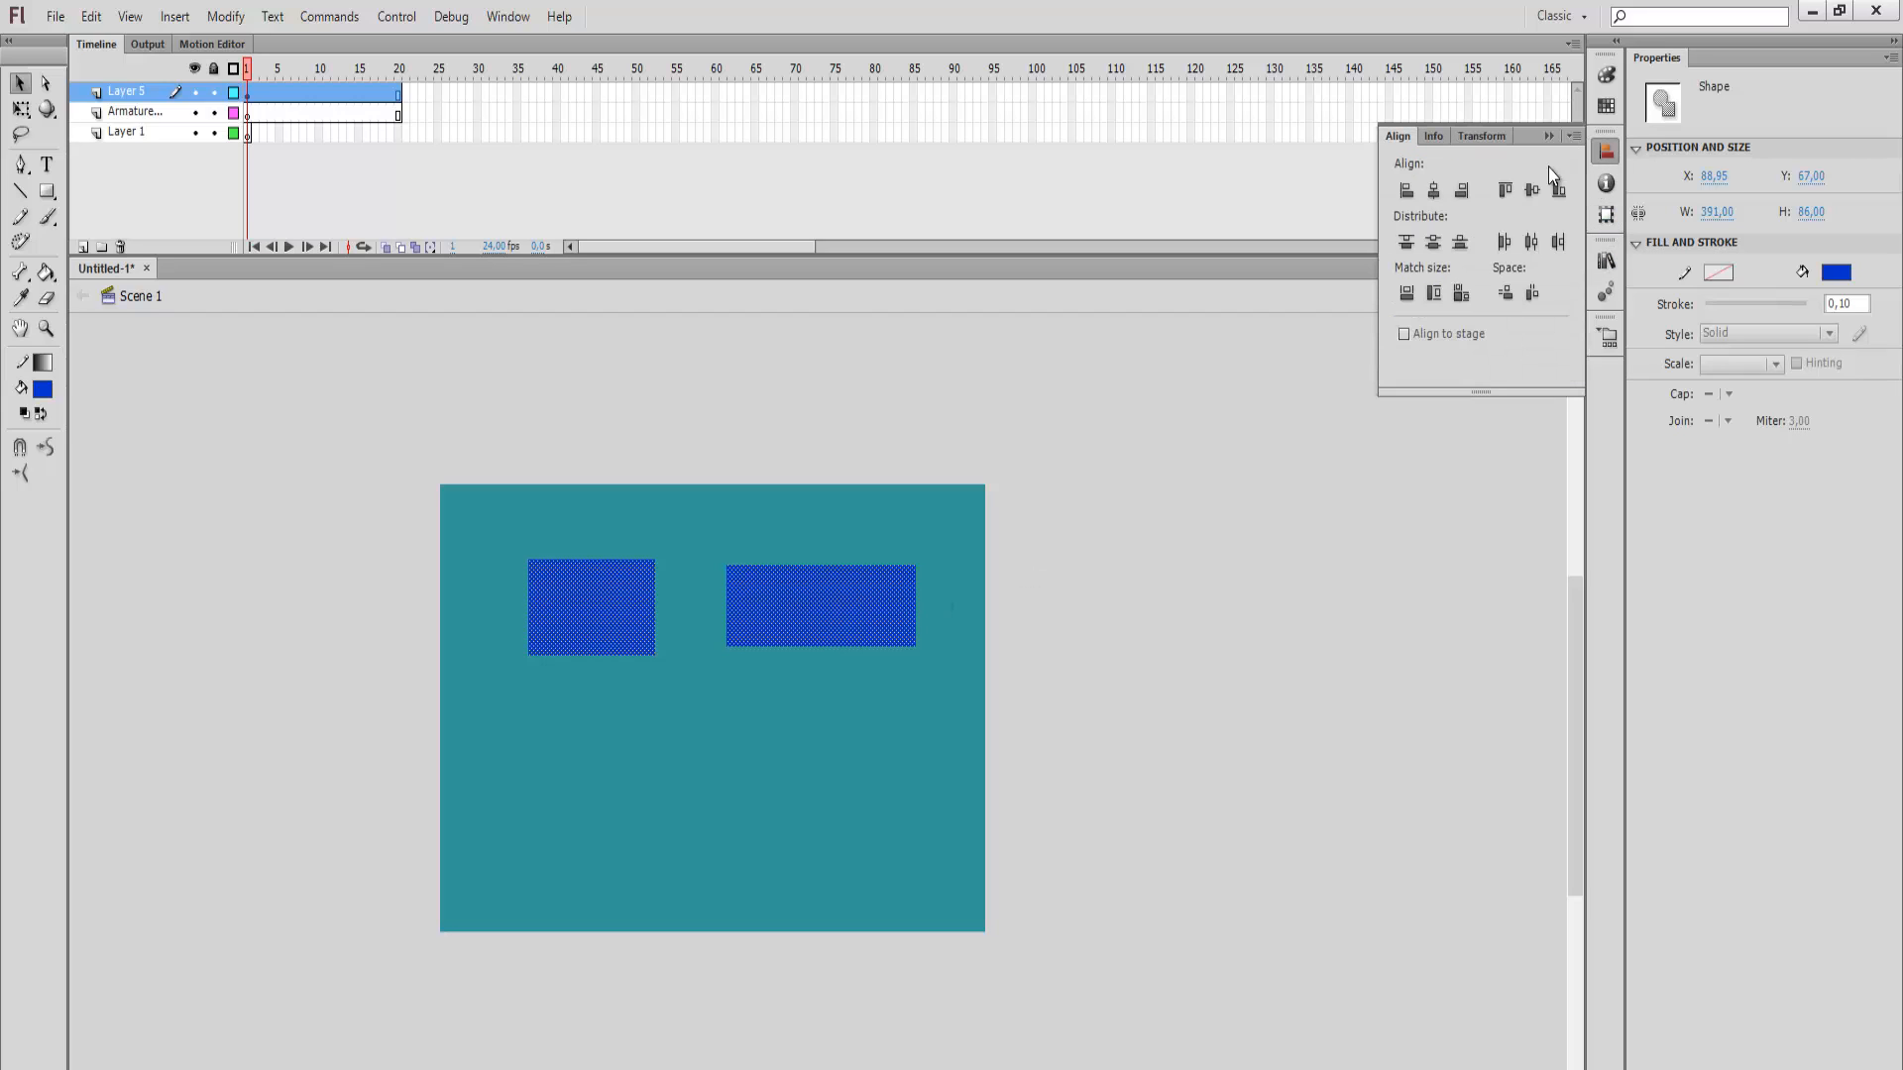
pyautogui.click(1407, 192)
pyautogui.hotkey('ctrl', 'z')
pyautogui.click(1057, 591)
# Step: Try moving each blue rectangle down from its place in the teal background, undoing every move
pyautogui.moveTo(574, 598); pyautogui.dragTo(569, 729)
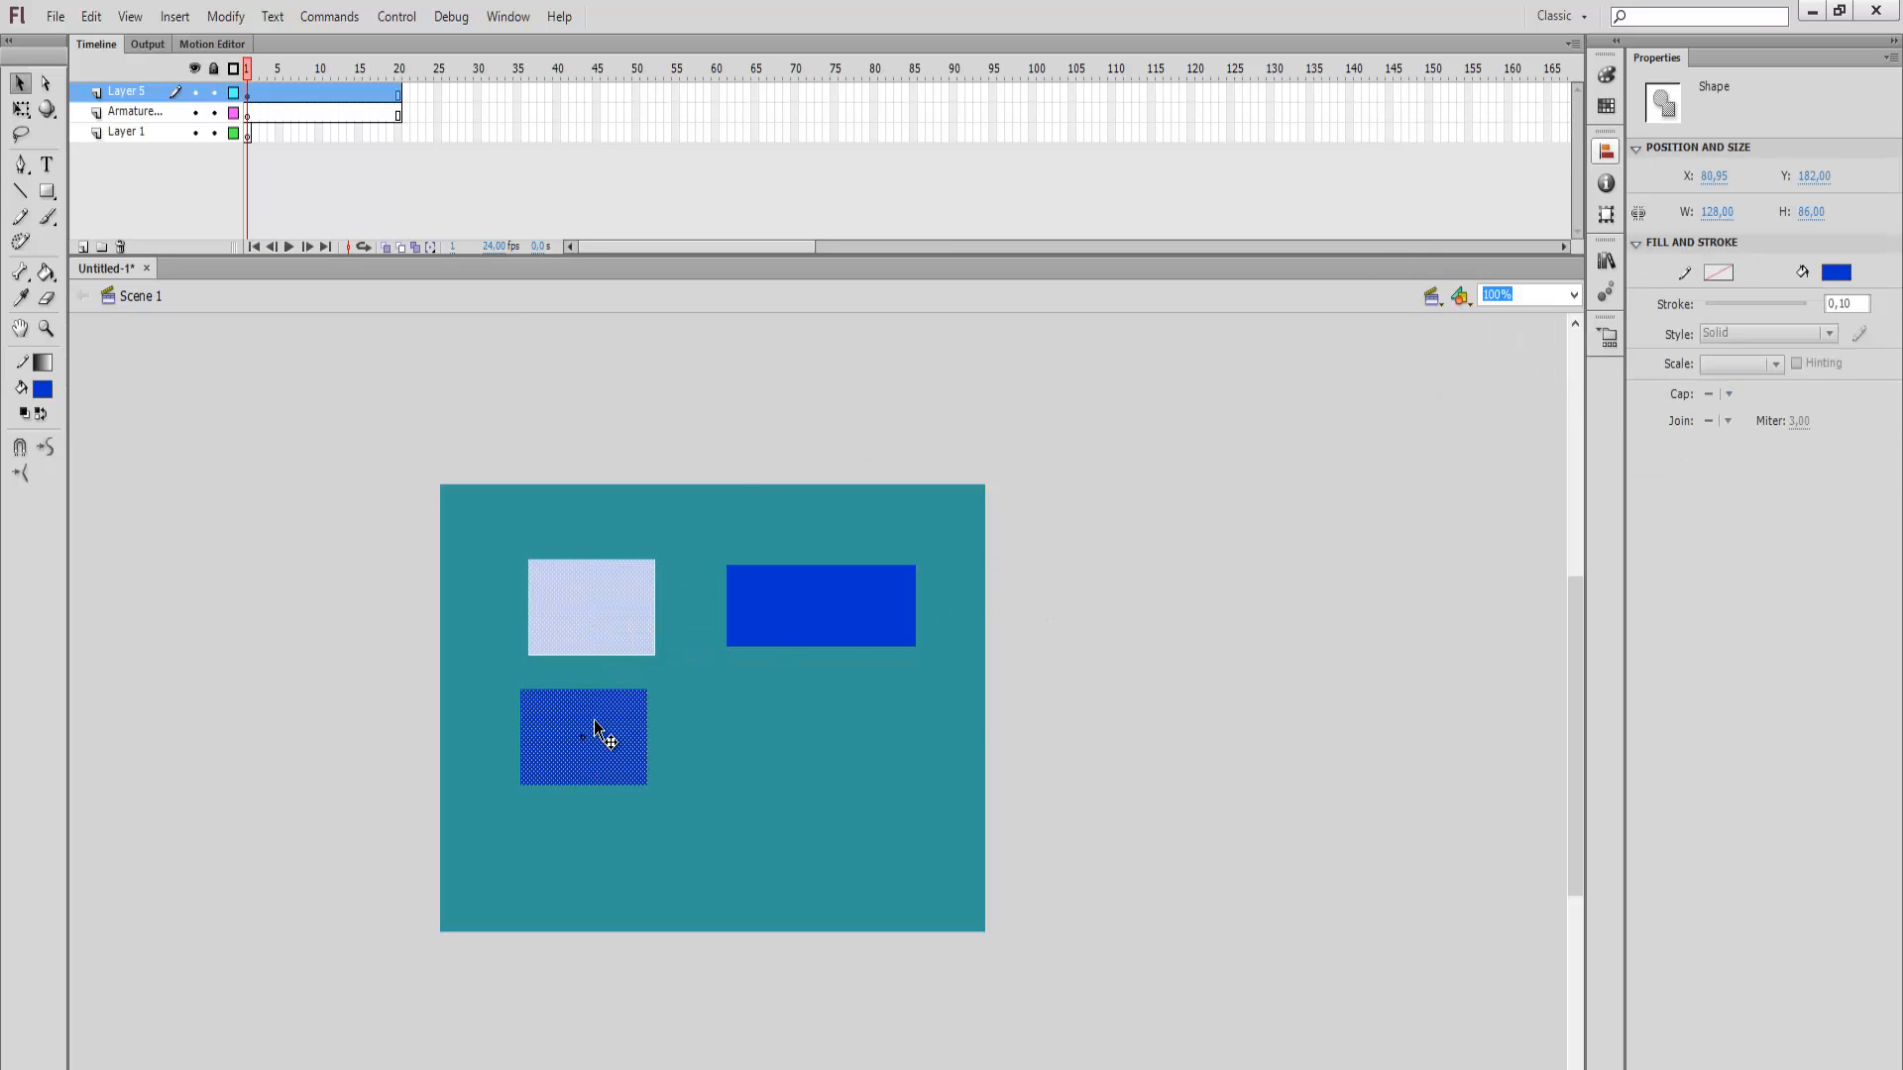
pyautogui.hotkey('ctrl', 'z')
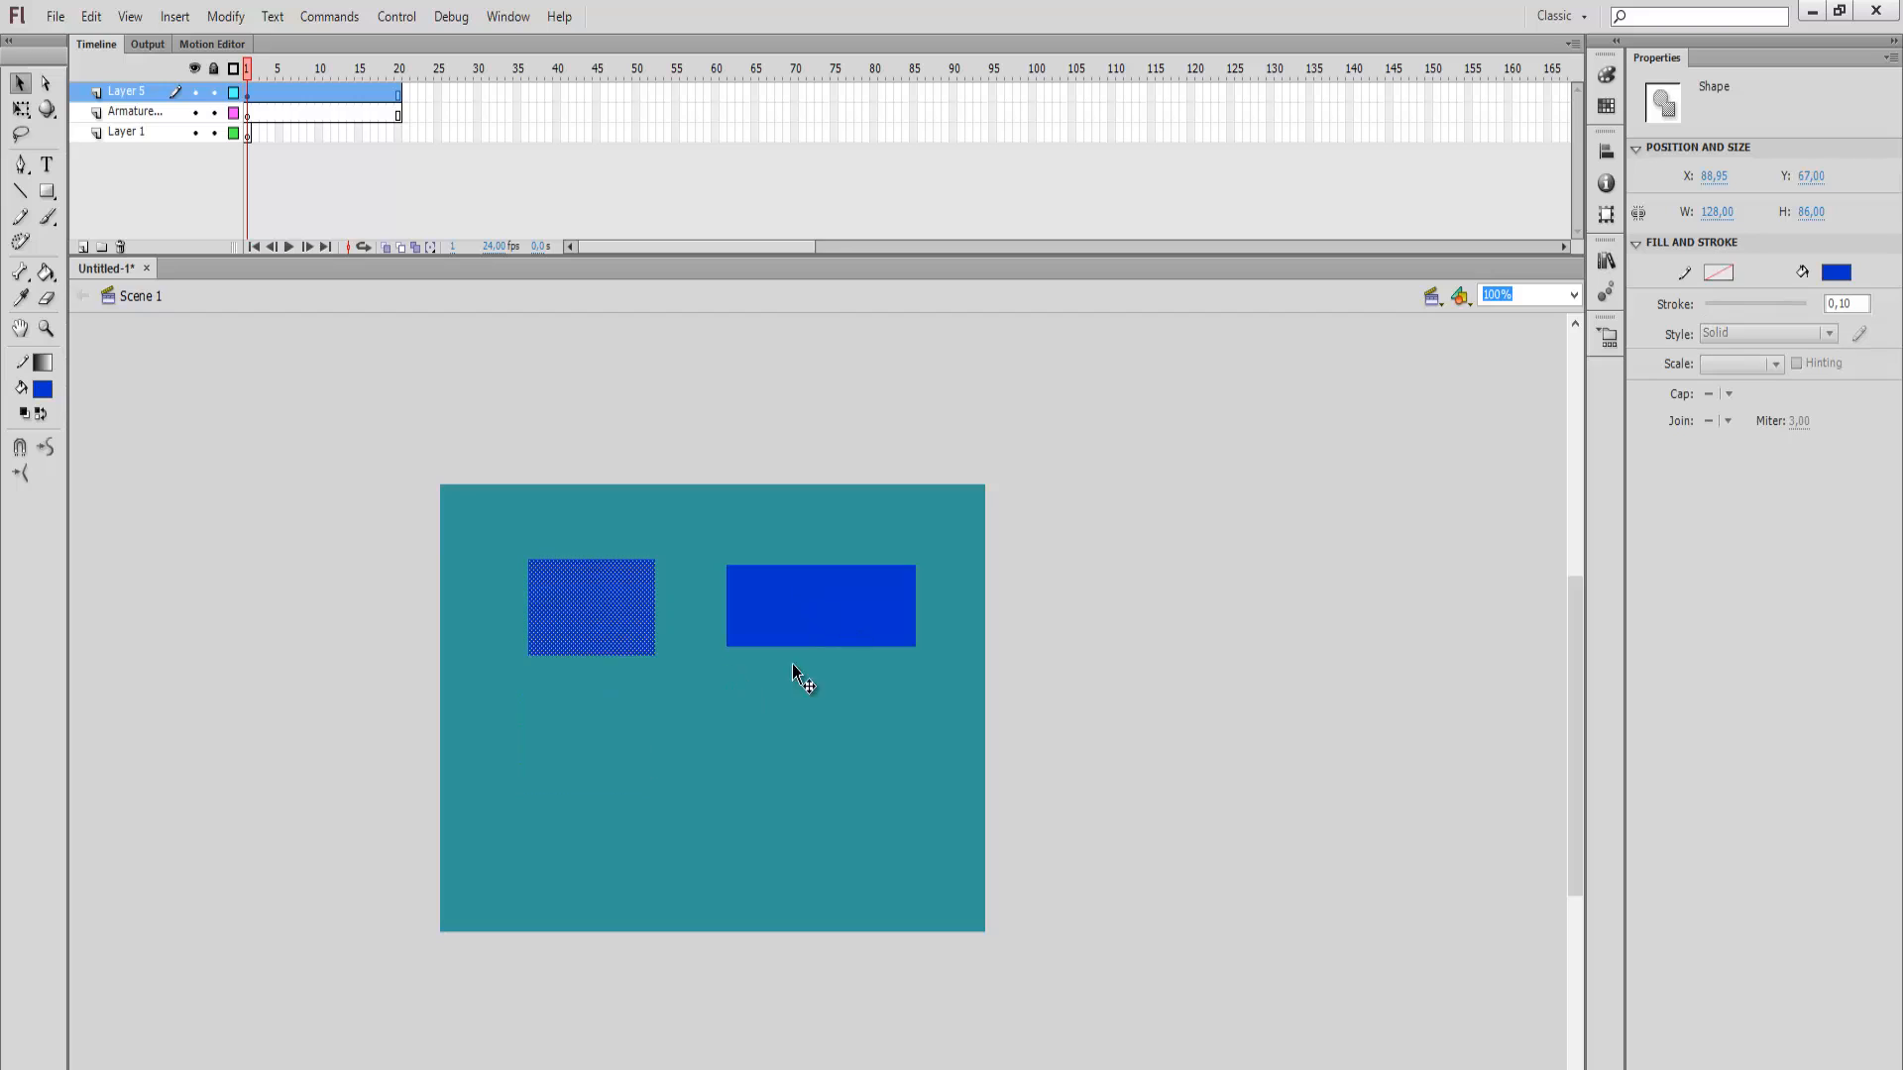
pyautogui.moveTo(814, 629); pyautogui.dragTo(799, 778)
pyautogui.hotkey('ctrl', 'z')
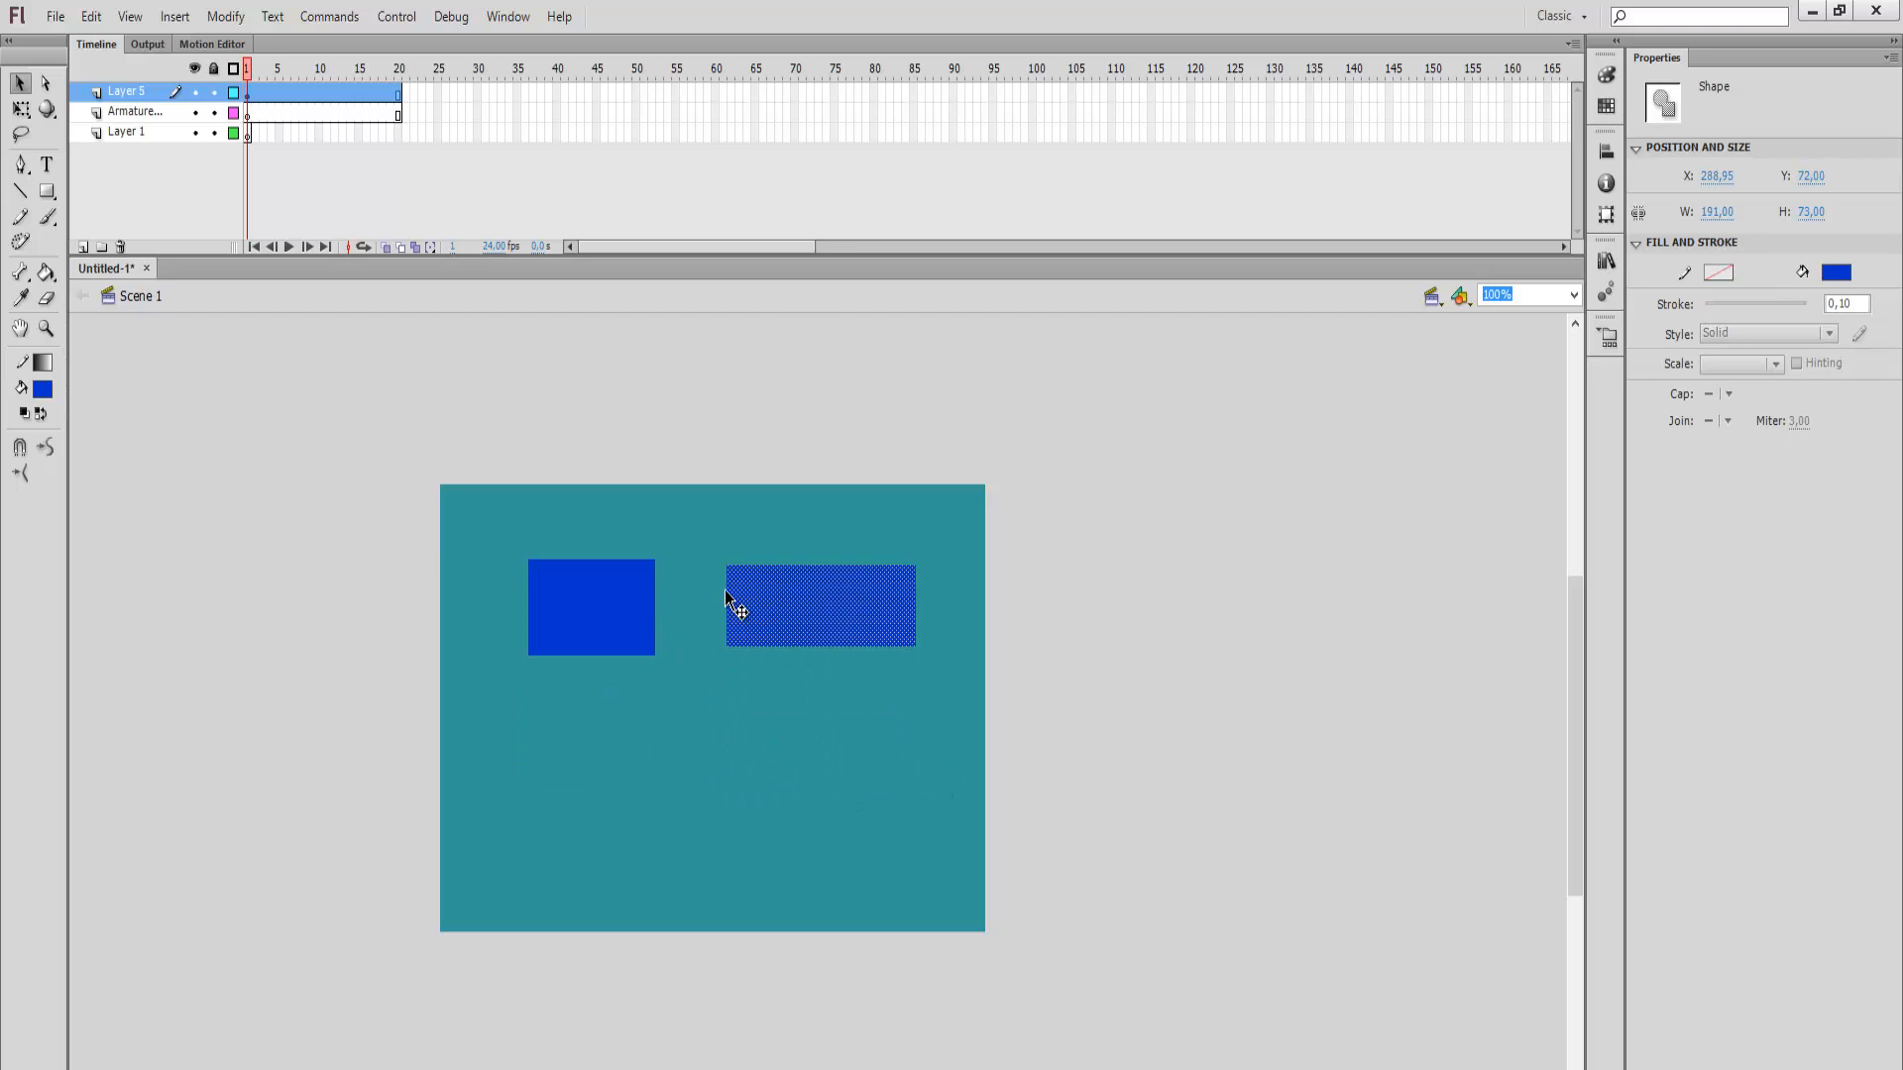
pyautogui.moveTo(573, 608); pyautogui.dragTo(568, 675)
pyautogui.hotkey('ctrl', 'z')
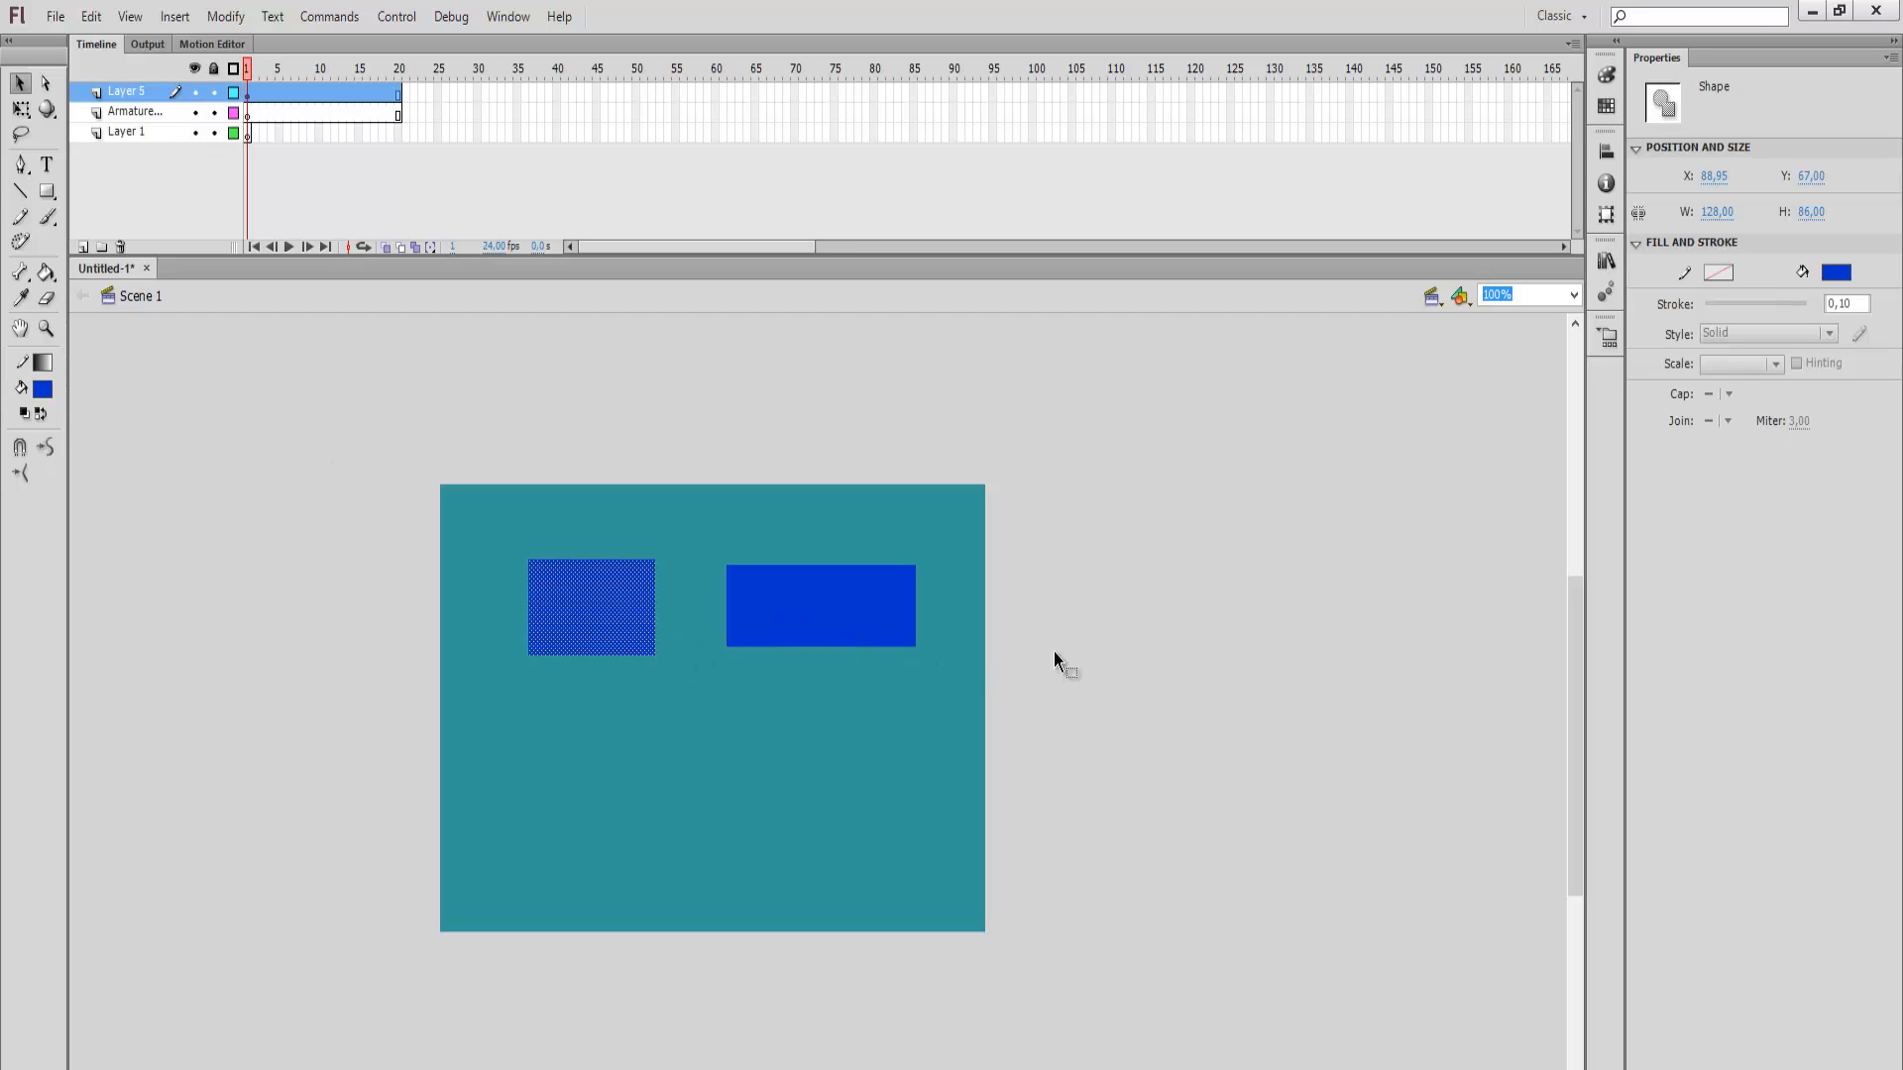
# Step: Try left, horizontal-centre and right alignment on the two blue rectangles, undoing each one
pyautogui.keyDown('shift'); pyautogui.click(813, 623); pyautogui.keyUp('shift')
pyautogui.click(1612, 154)
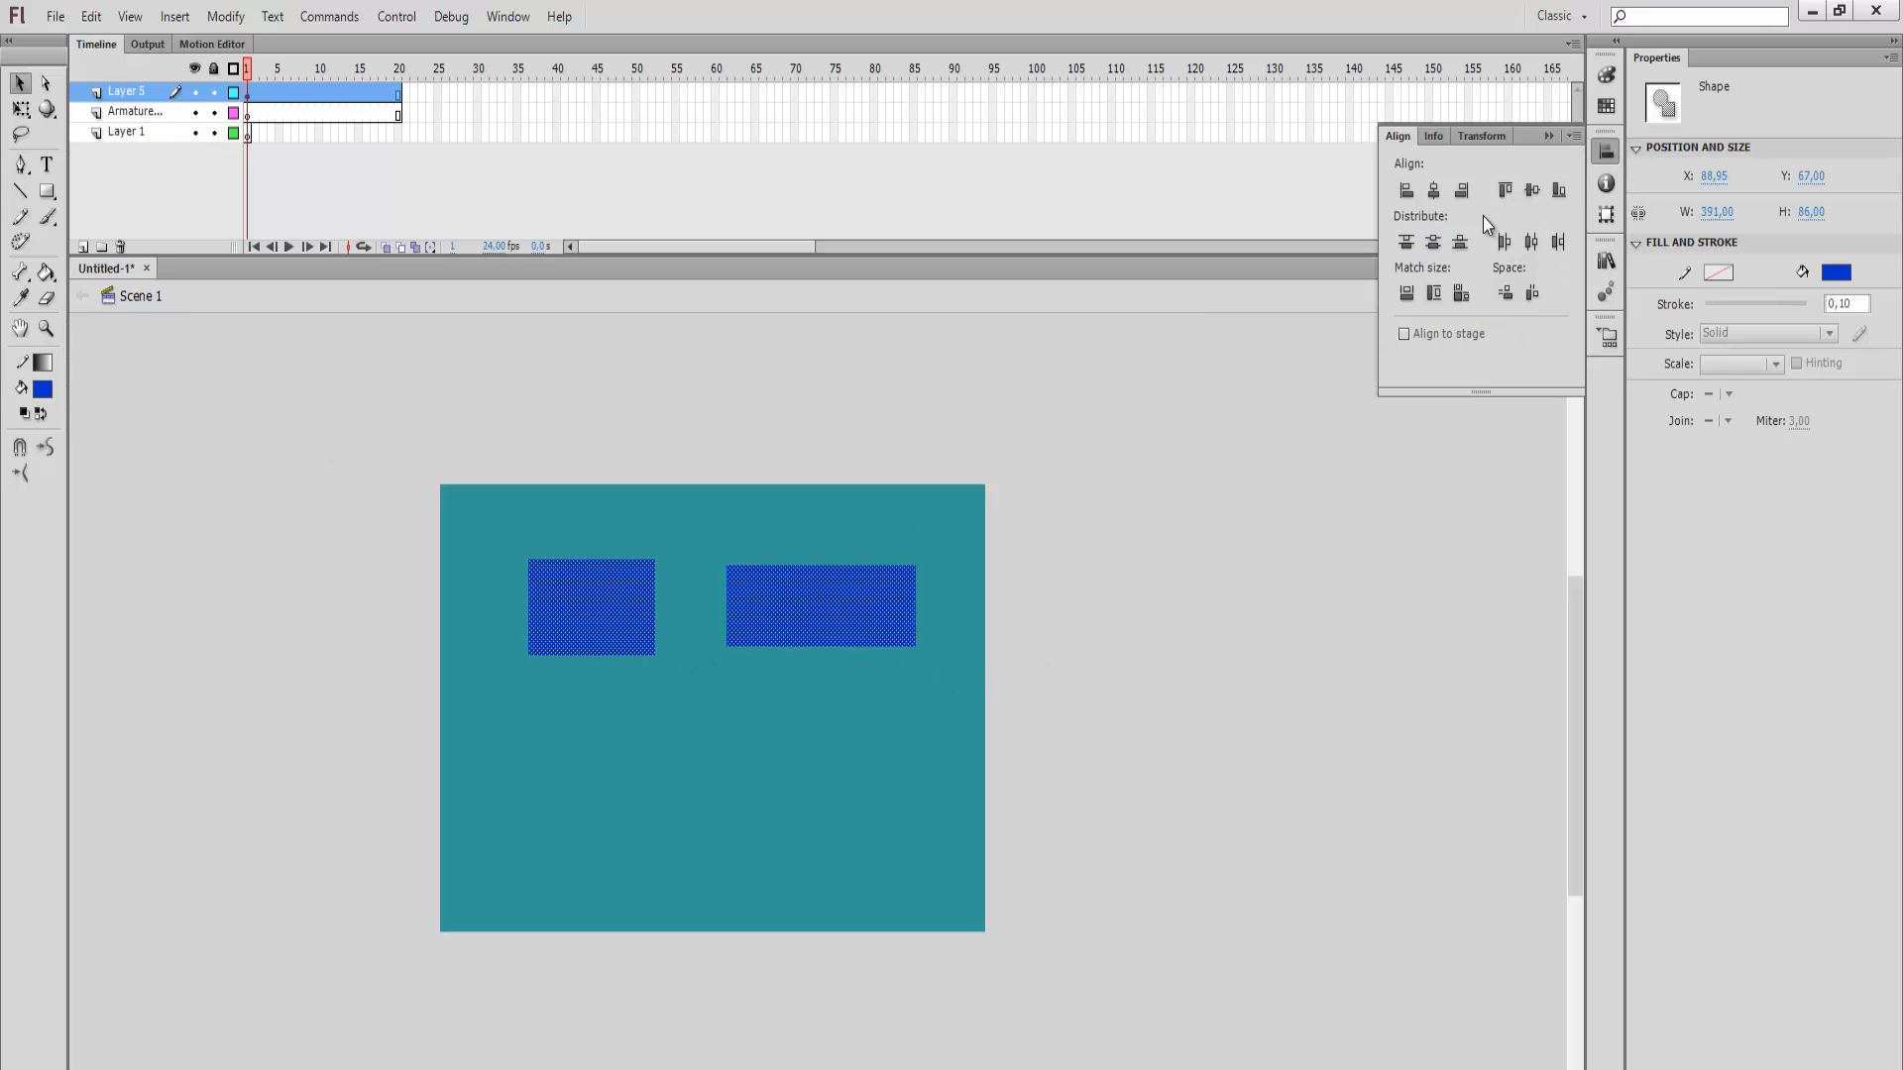
pyautogui.click(1406, 192)
pyautogui.hotkey('ctrl', 'z')
pyautogui.click(1434, 192)
pyautogui.hotkey('ctrl', 'z')
pyautogui.click(1434, 191)
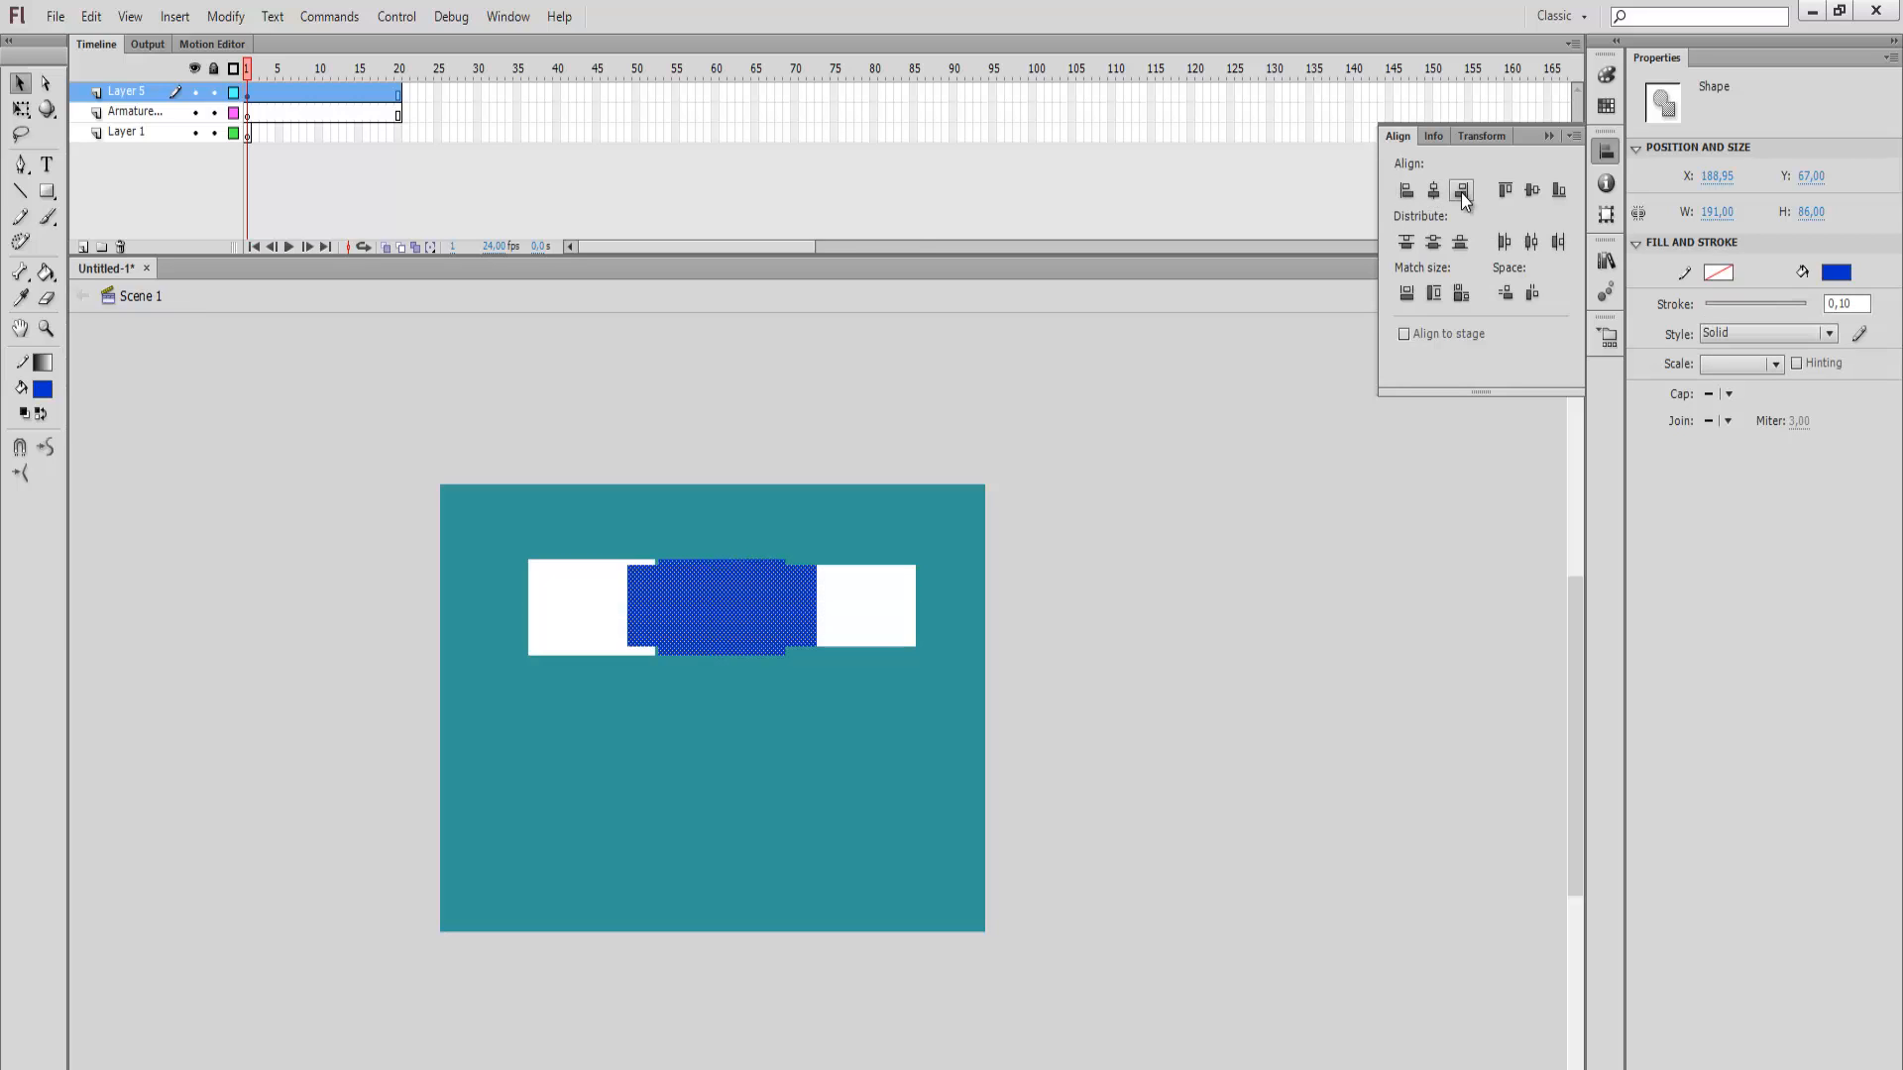
pyautogui.hotkey('ctrl', 'z')
pyautogui.click(1461, 192)
pyautogui.hotkey('ctrl', 'z')
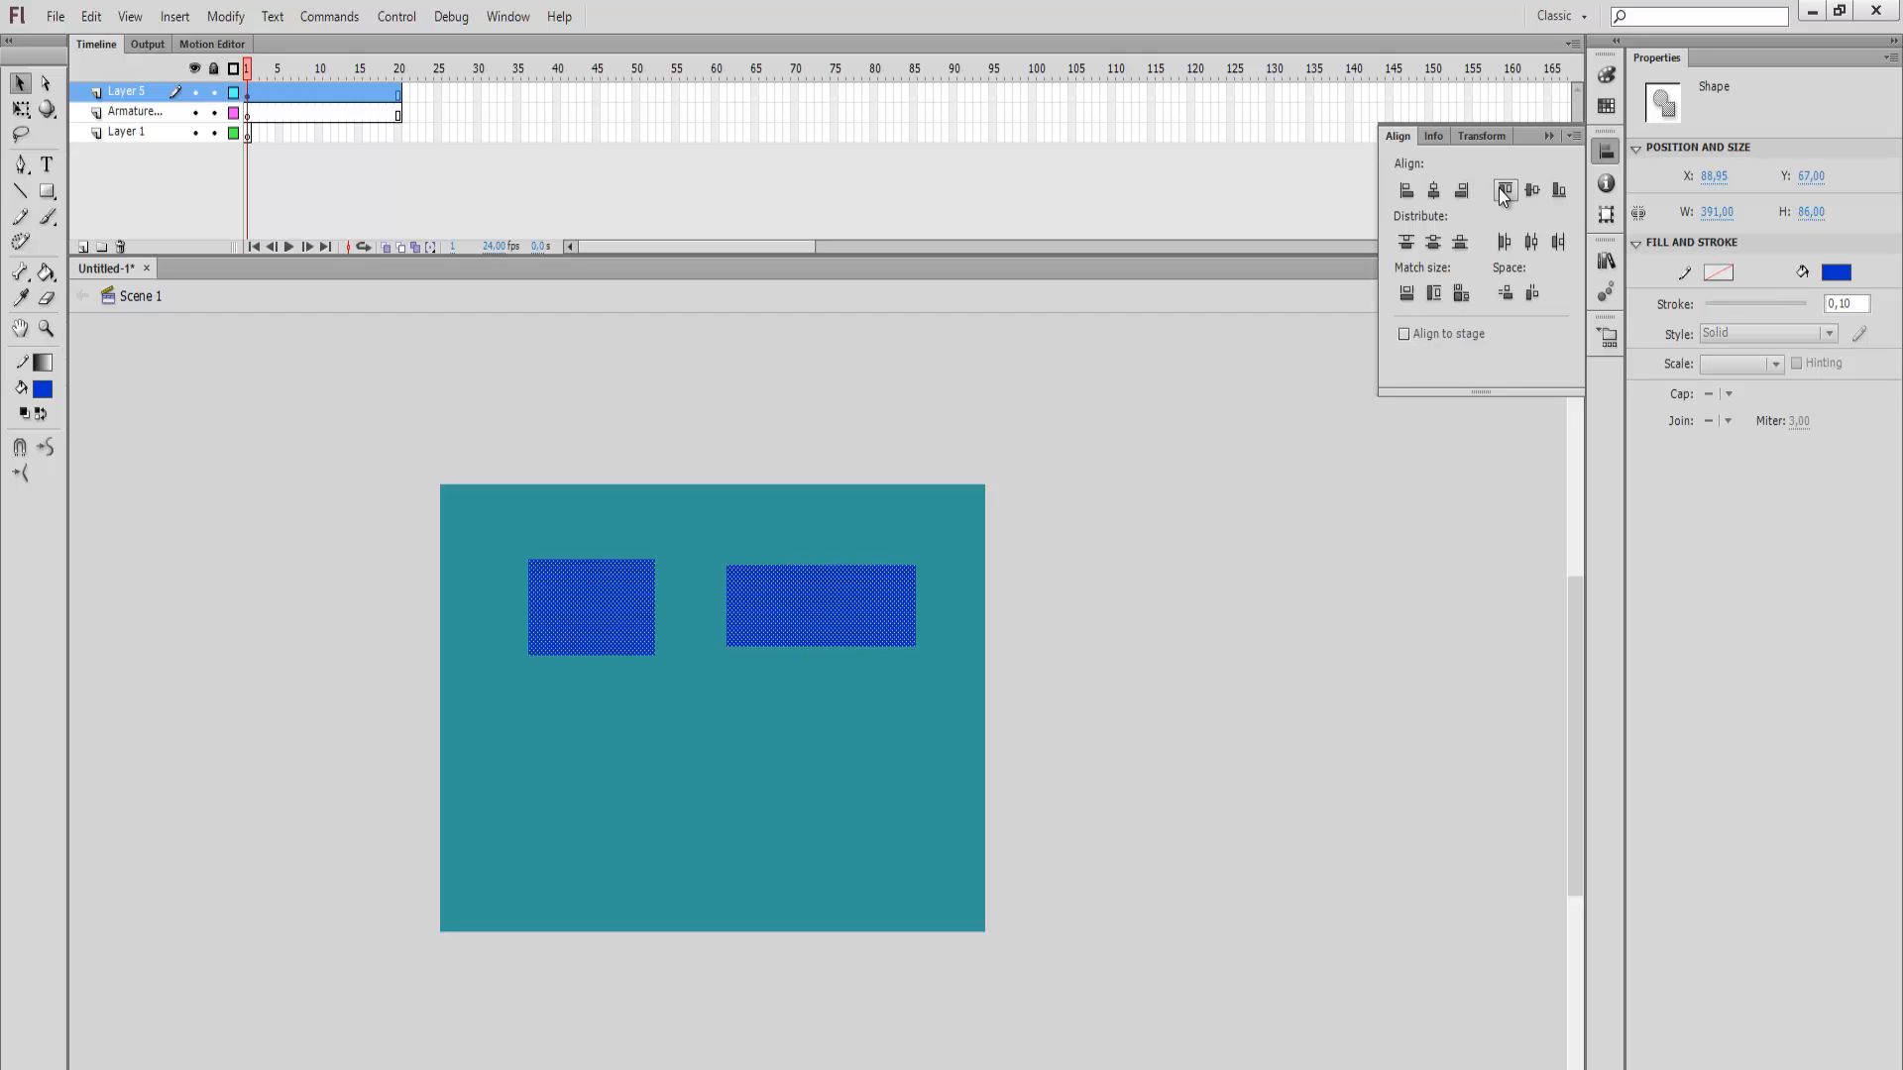
# Step: Try top, vertical-centre and bottom alignment on the two blue rectangles
pyautogui.click(1499, 188)
pyautogui.click(1532, 192)
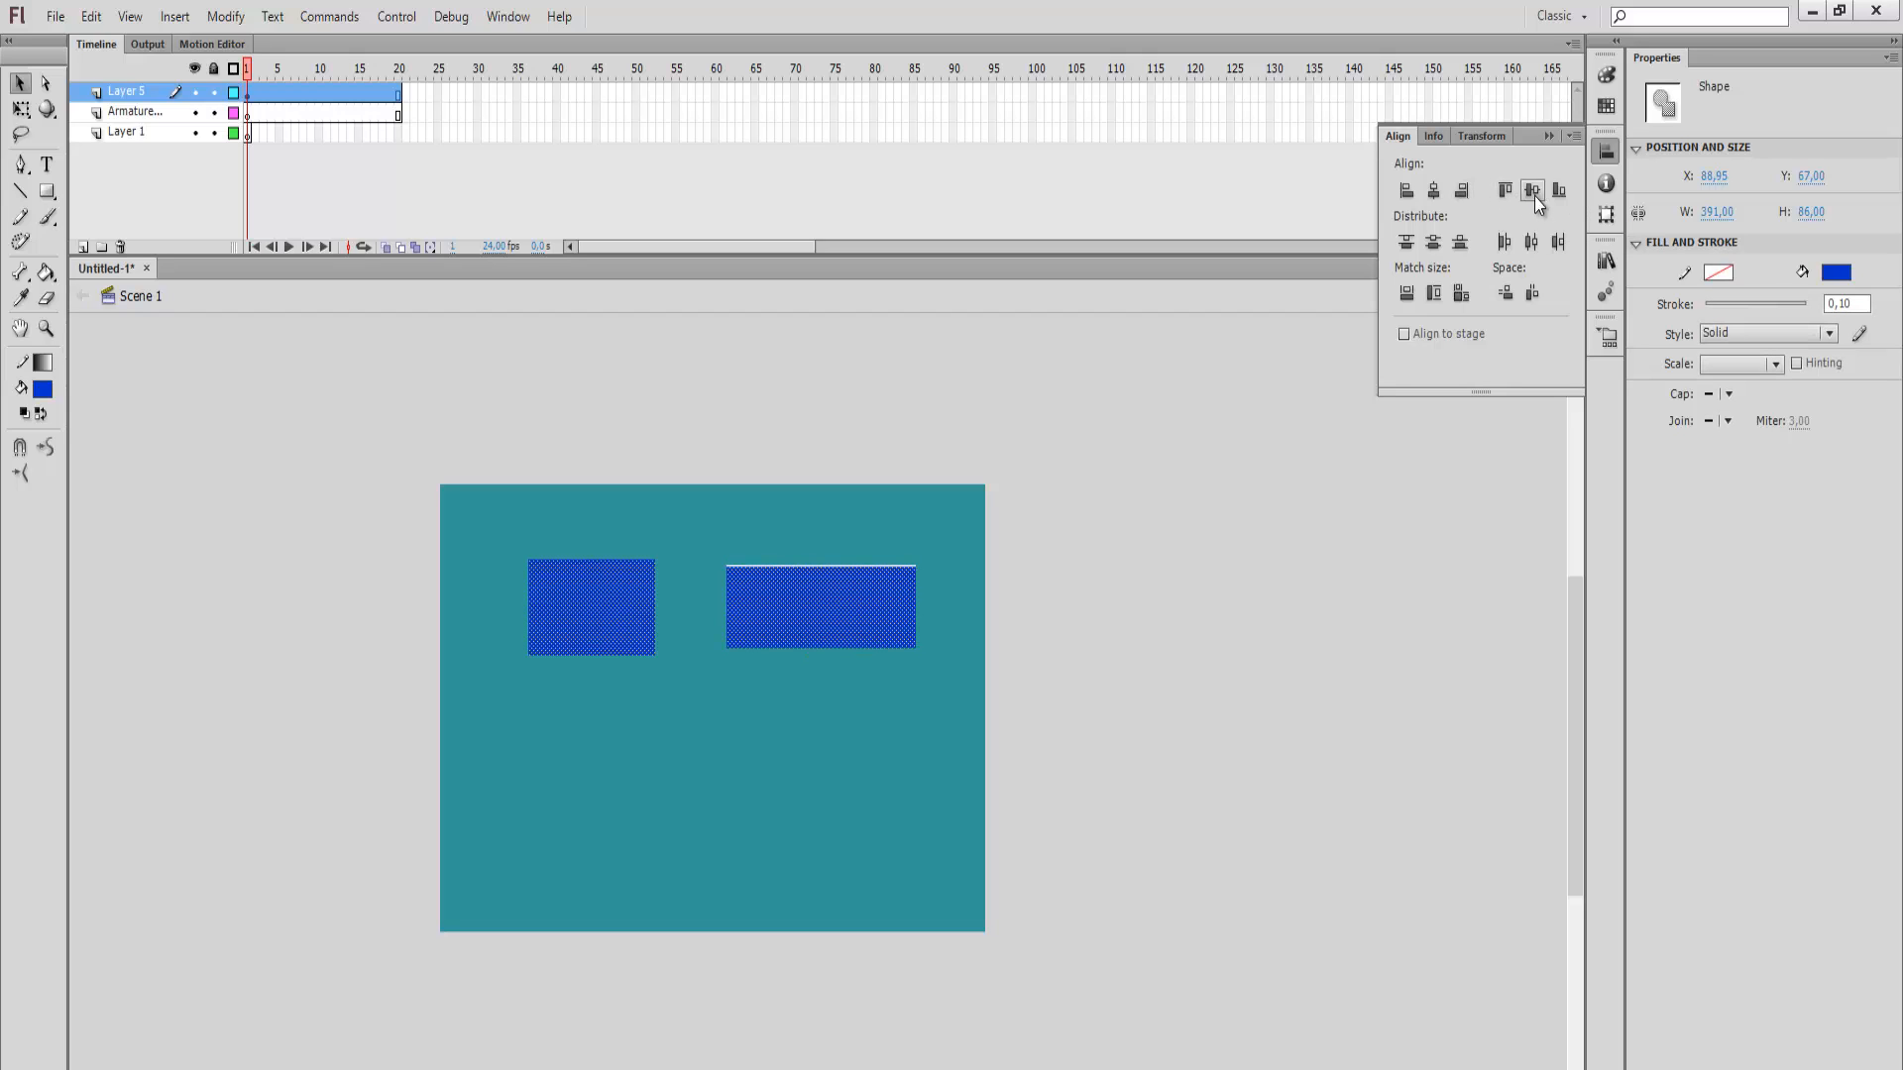
pyautogui.hotkey('ctrl', 'z')
pyautogui.click(1559, 192)
pyautogui.click(1437, 196)
pyautogui.hotkey('ctrl', 'z')
# Step: Delete both blue rectangles, leaving their cut-outs in the teal background
pyautogui.click(373, 630)
pyautogui.moveTo(586, 628); pyautogui.dragTo(468, 653)
pyautogui.press('Delete')
pyautogui.click(771, 597)
pyautogui.press('Delete')
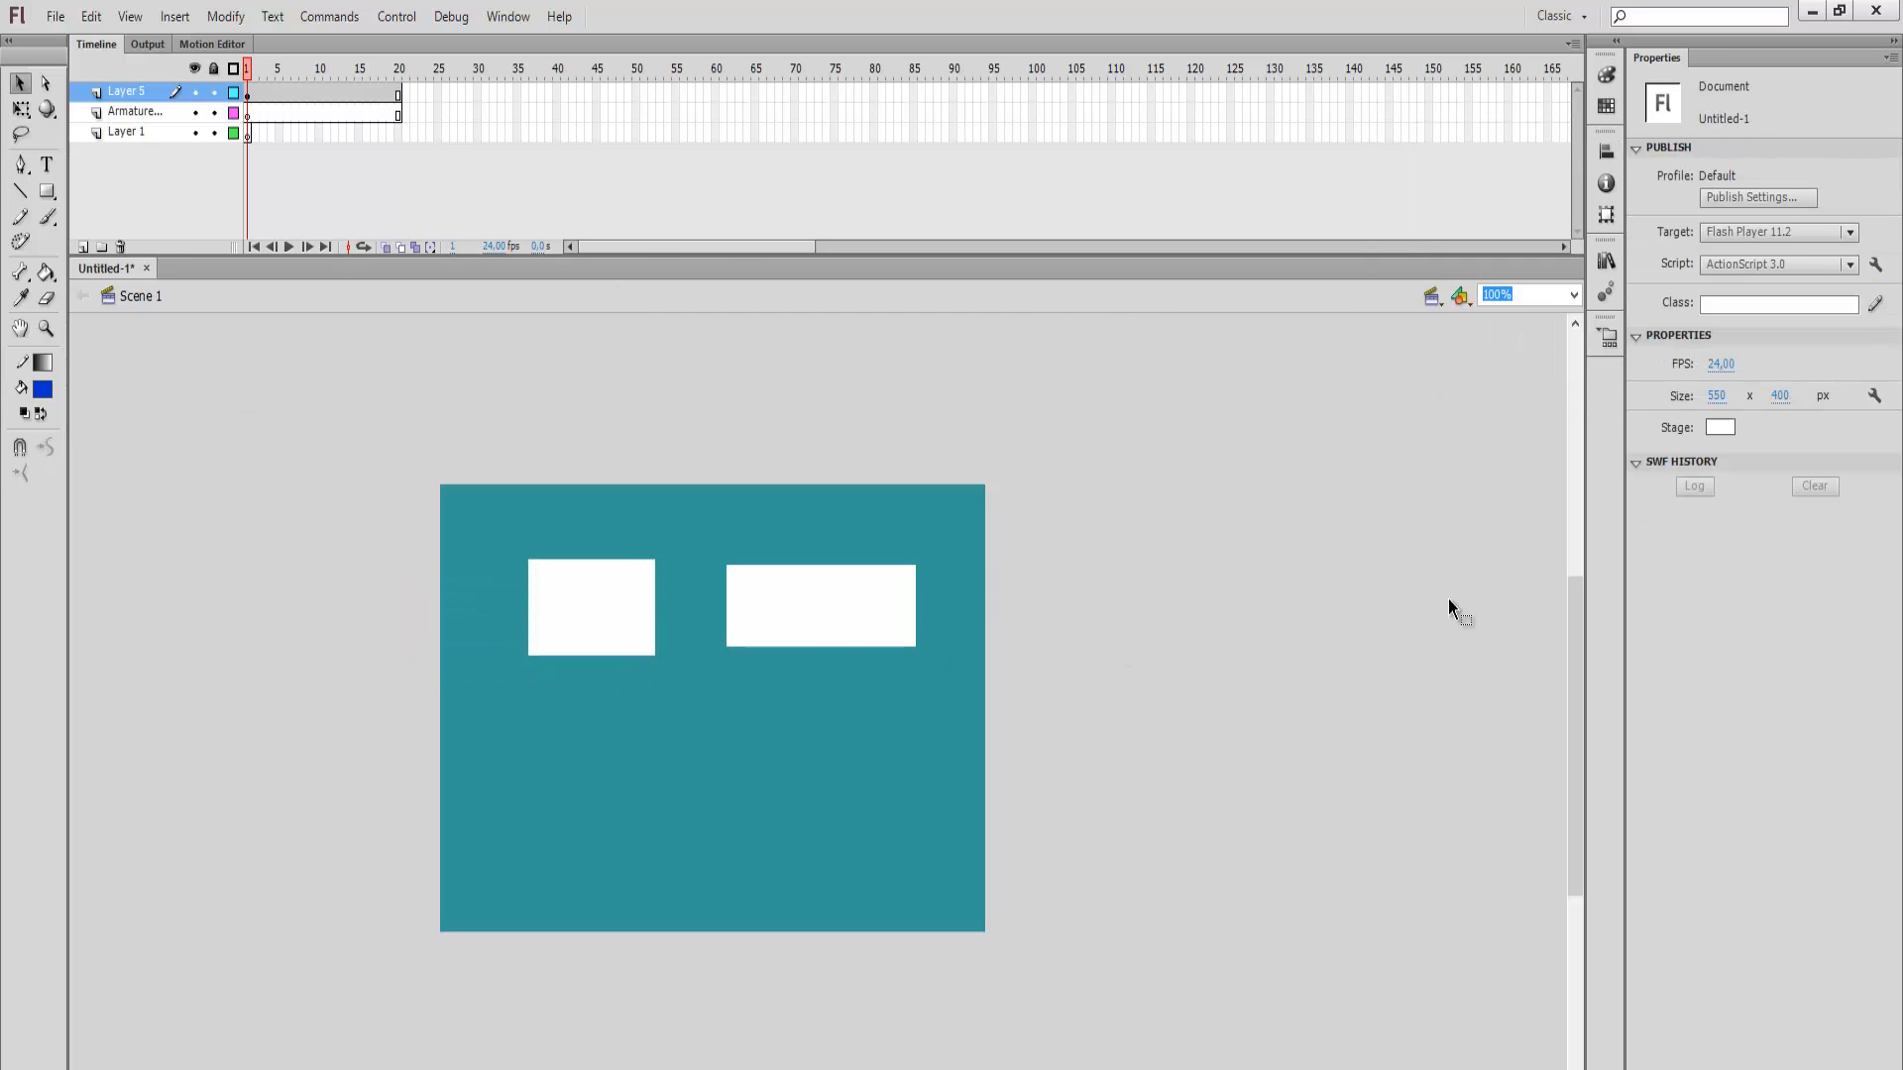
# Step: Examine the Info read-outs for colour and pointer position, and the Transform settings
pyautogui.click(1607, 184)
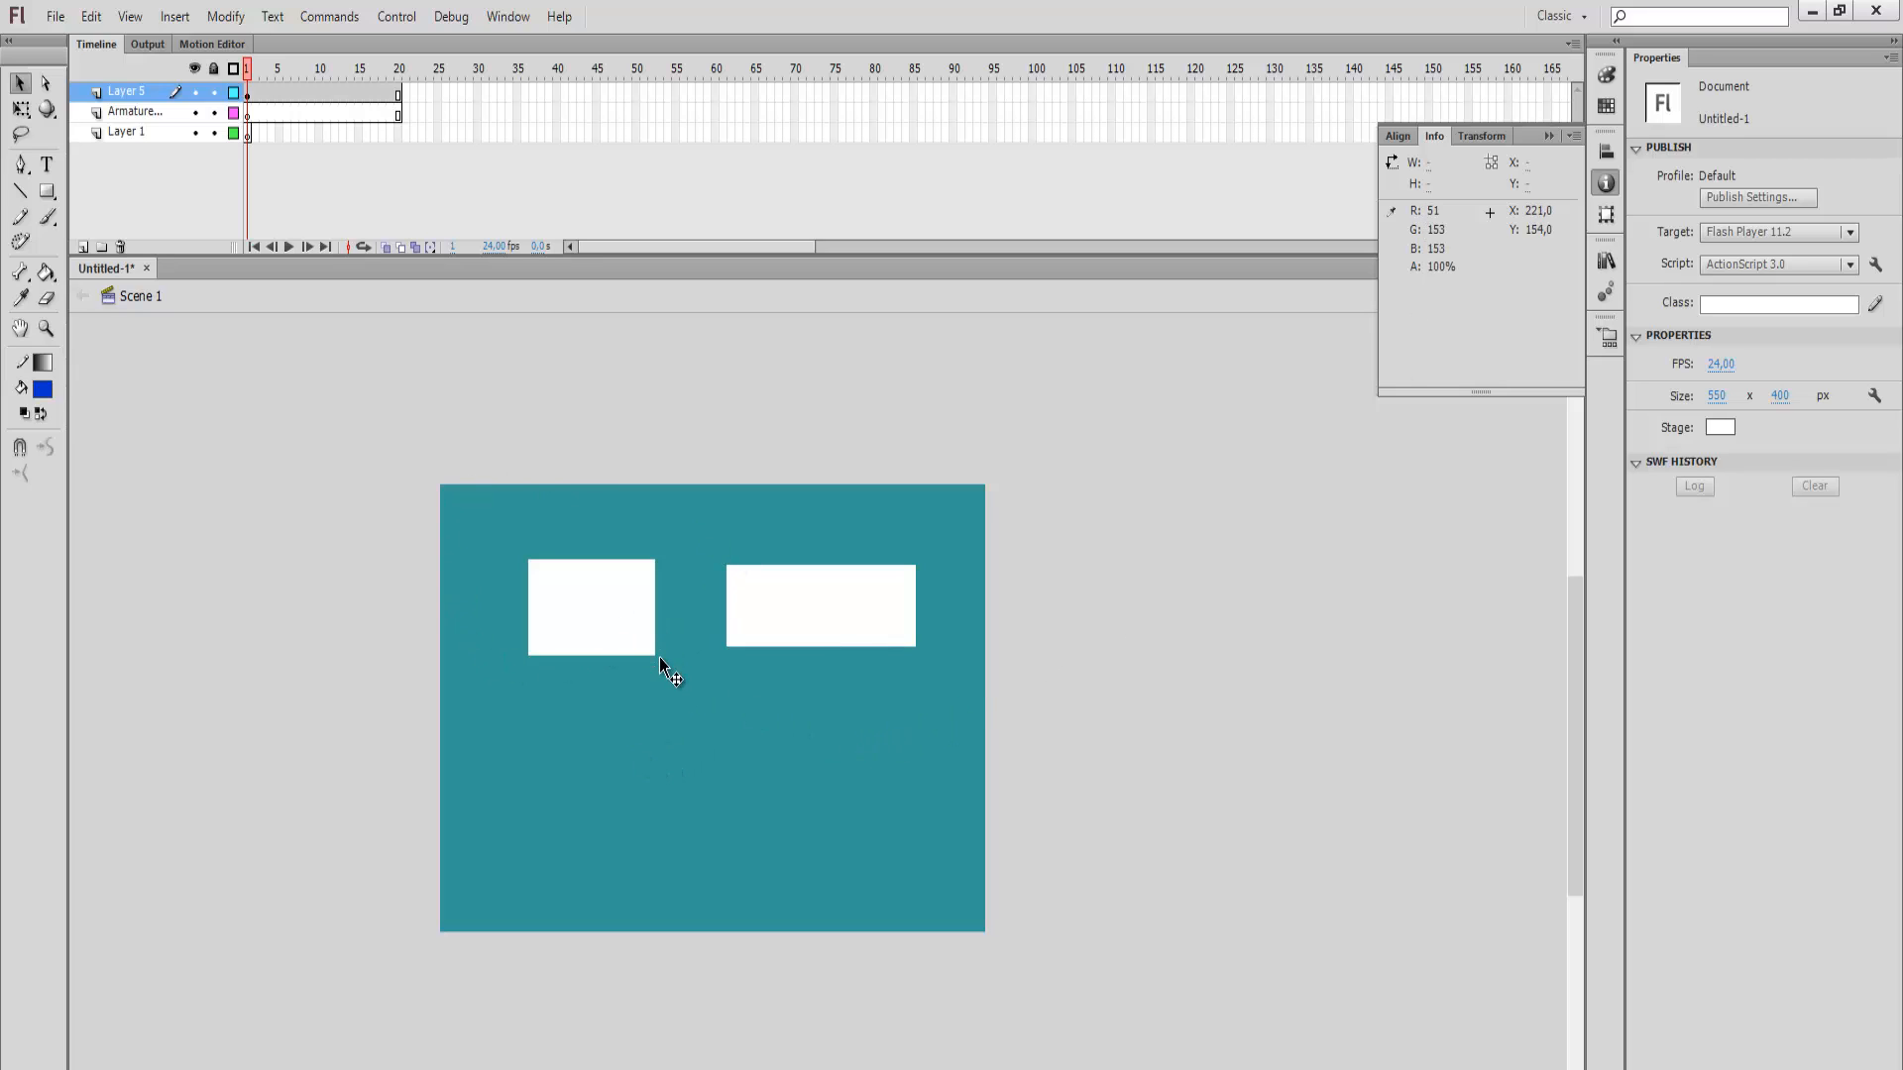
pyautogui.click(1610, 215)
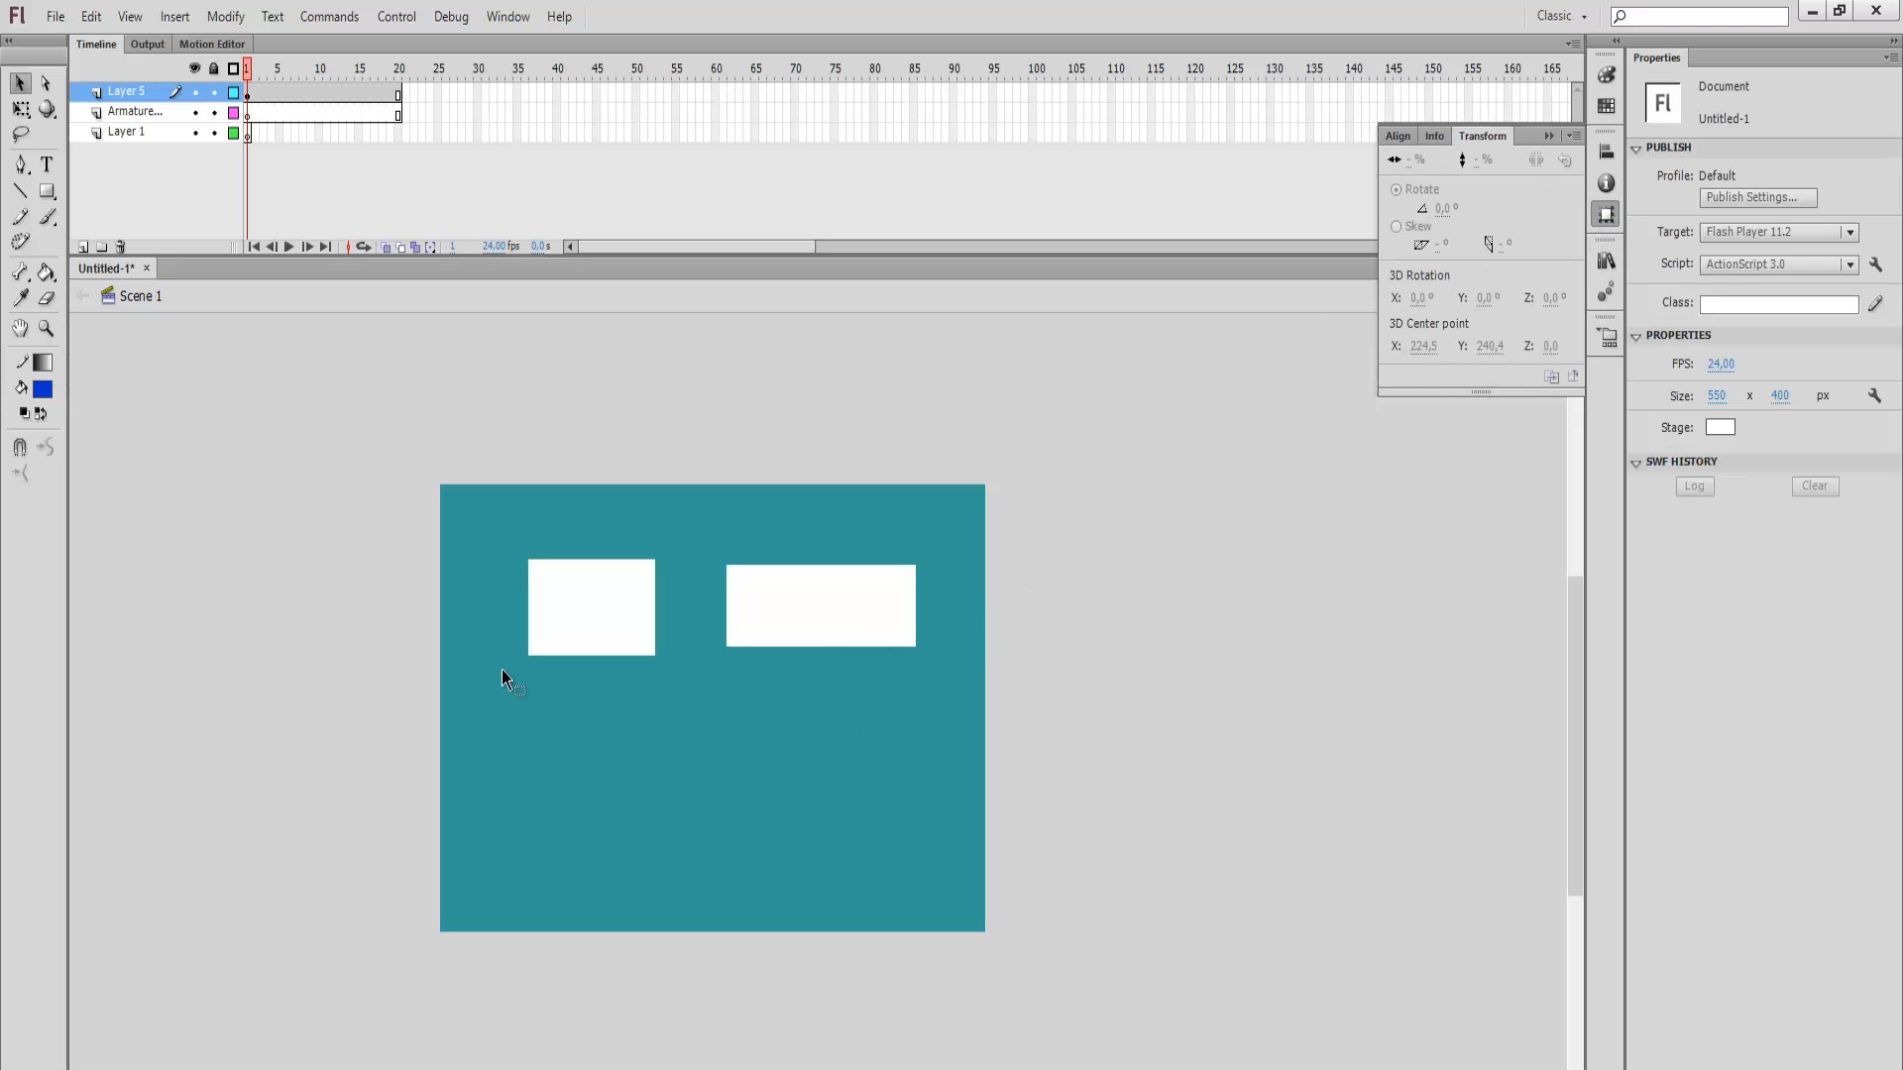
# Step: Try rotating a newly drawn blue rectangle, about 243 x 116 px, with Free Transform, and remove it
pyautogui.click(52, 197)
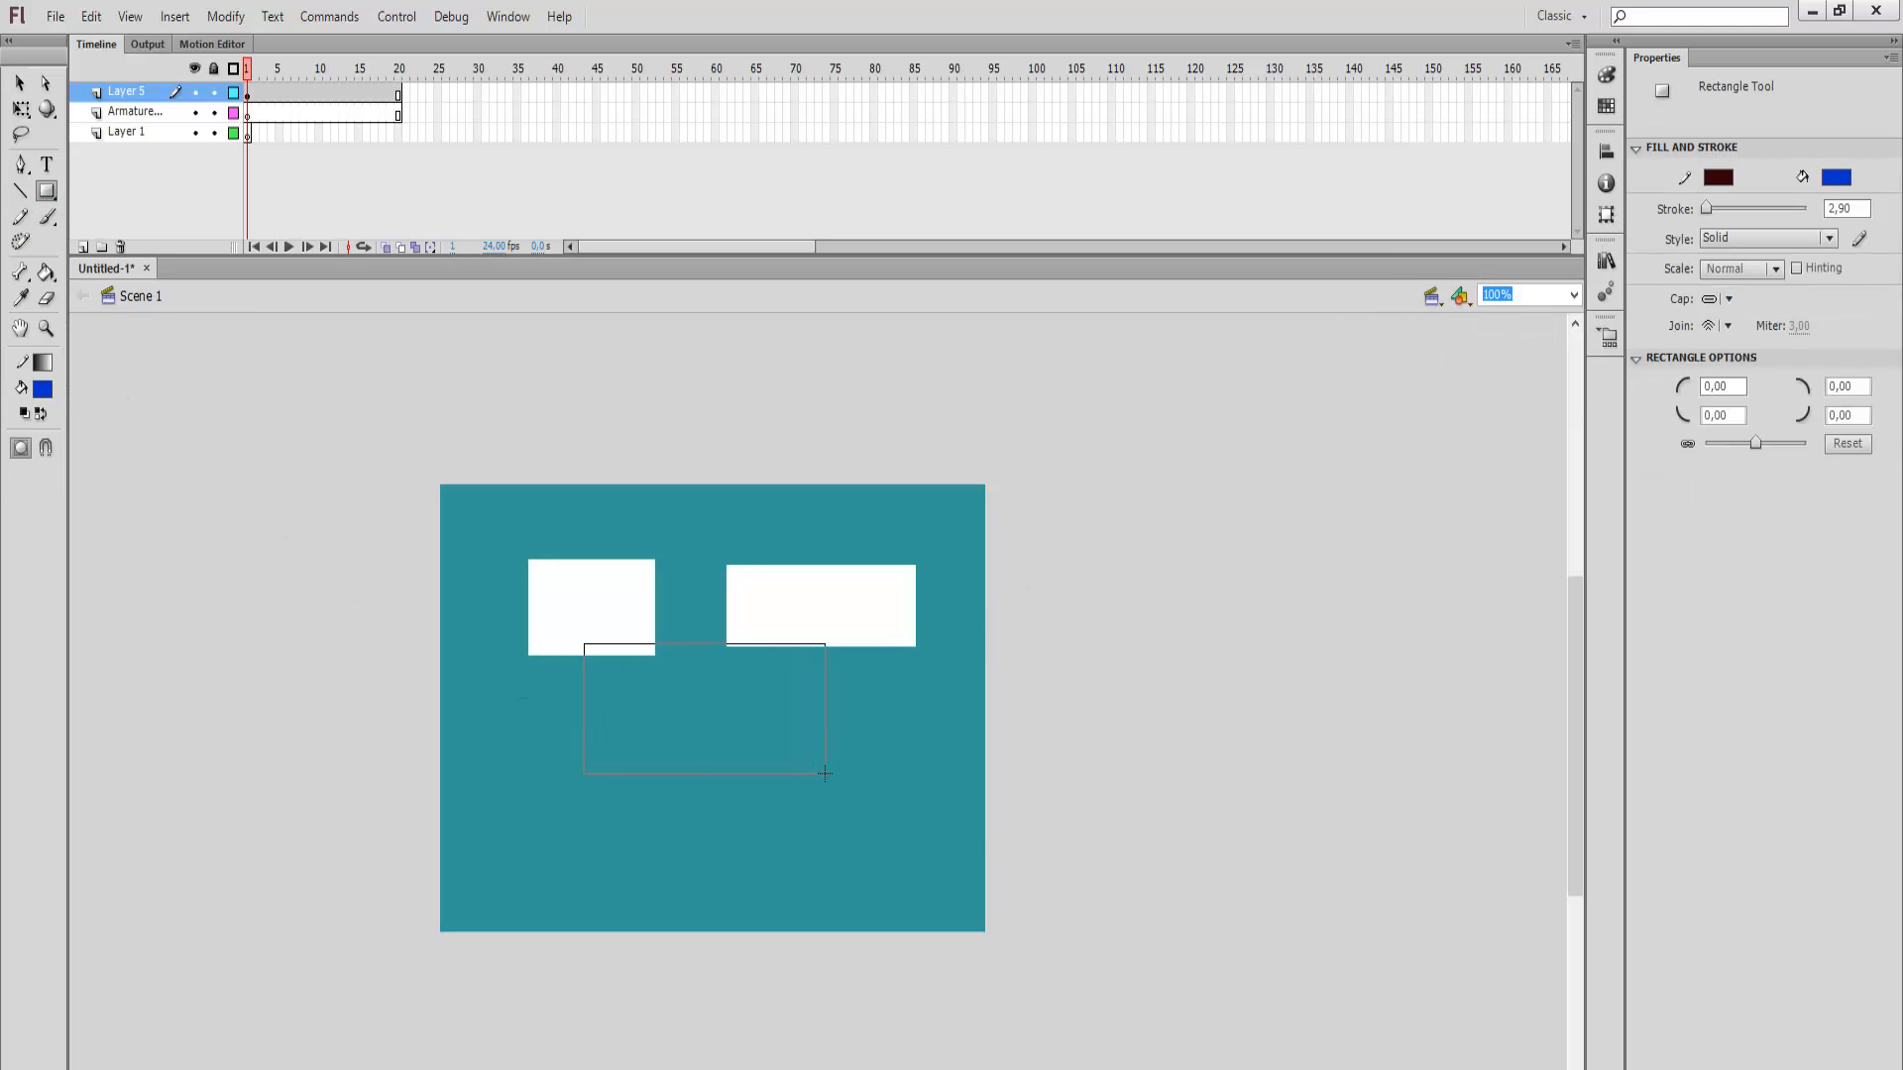
pyautogui.moveTo(824, 774); pyautogui.dragTo(825, 773)
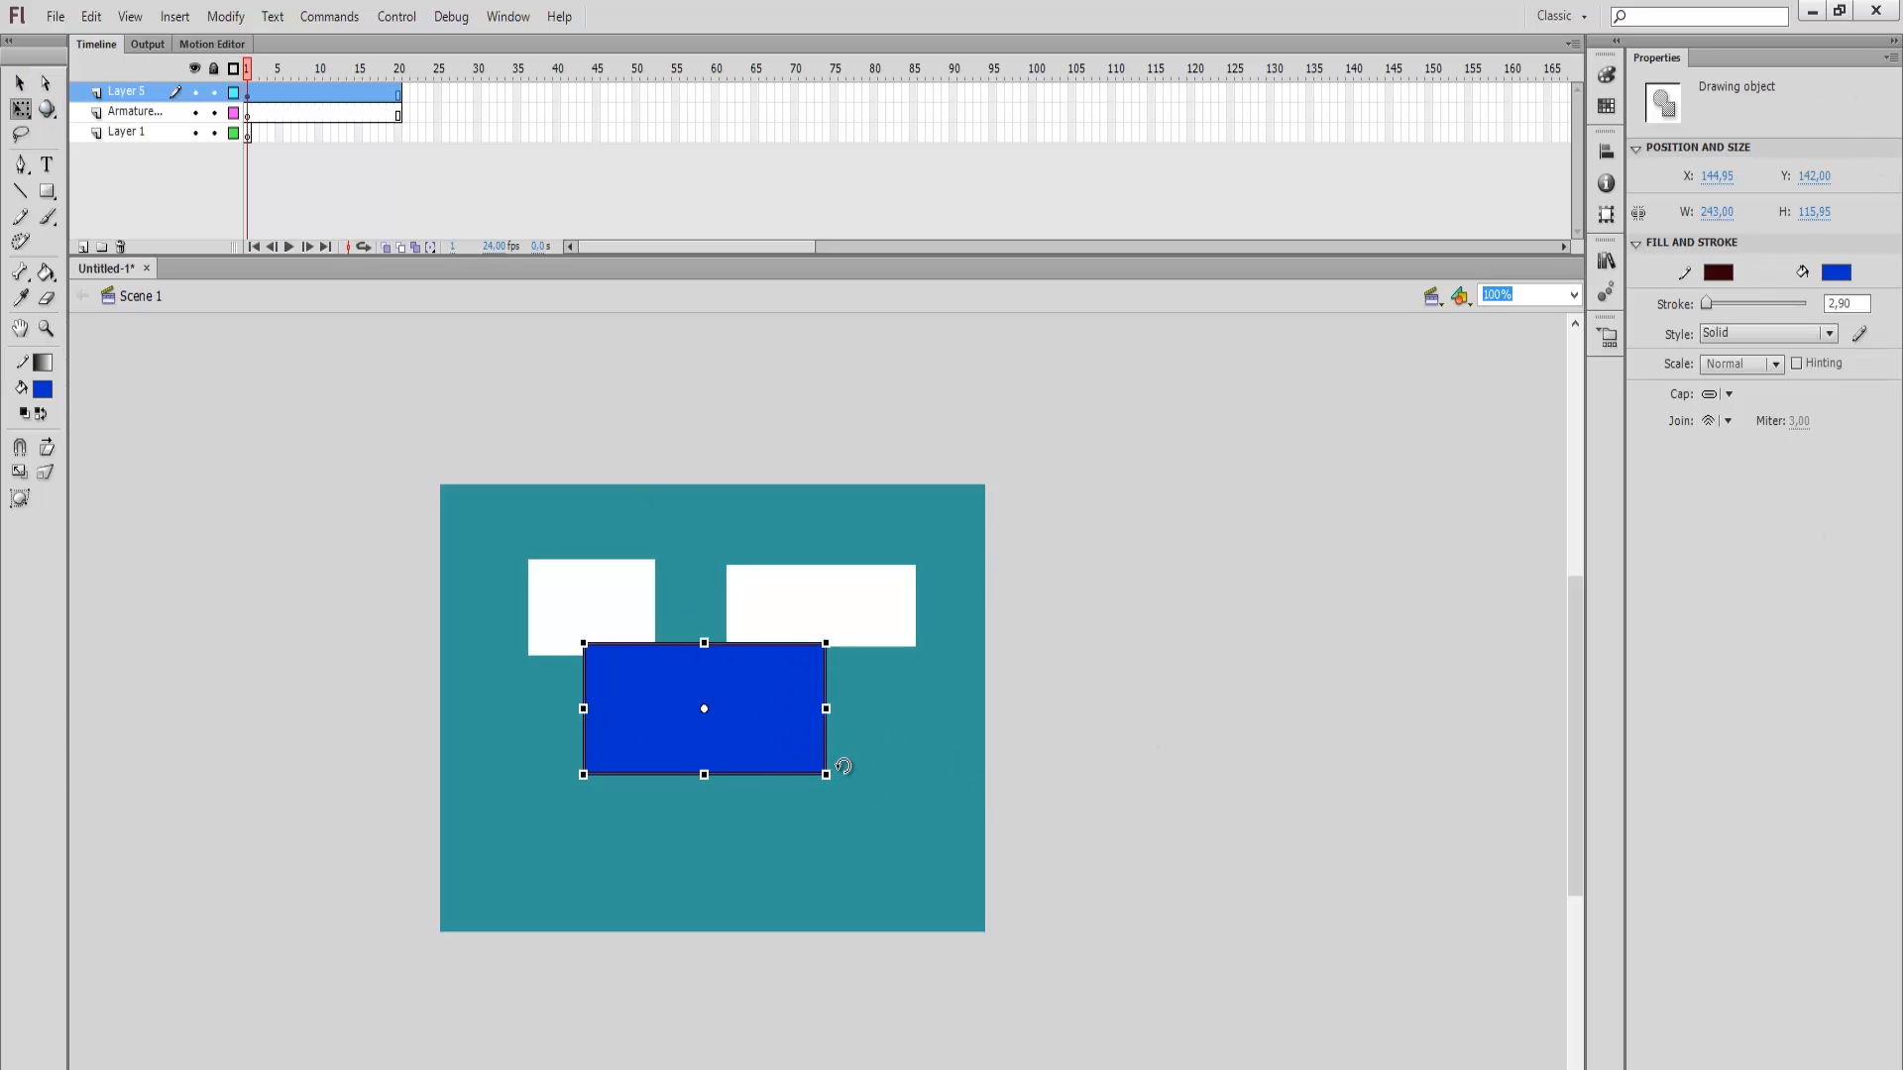
pyautogui.moveTo(843, 766); pyautogui.dragTo(643, 622)
pyautogui.moveTo(570, 733)
pyautogui.mouseDown()
pyautogui.moveTo(237, 901)
pyautogui.moveTo(731, 734)
pyautogui.moveTo(368, 859)
pyautogui.moveTo(169, 976)
pyautogui.moveTo(446, 842)
pyautogui.moveTo(735, 909)
pyautogui.moveTo(326, 863)
pyautogui.moveTo(219, 919)
pyautogui.moveTo(495, 986)
pyautogui.moveTo(746, 815)
pyautogui.moveTo(382, 787)
pyautogui.moveTo(264, 943)
pyautogui.moveTo(620, 897)
pyautogui.moveTo(574, 726)
pyautogui.mouseUp()
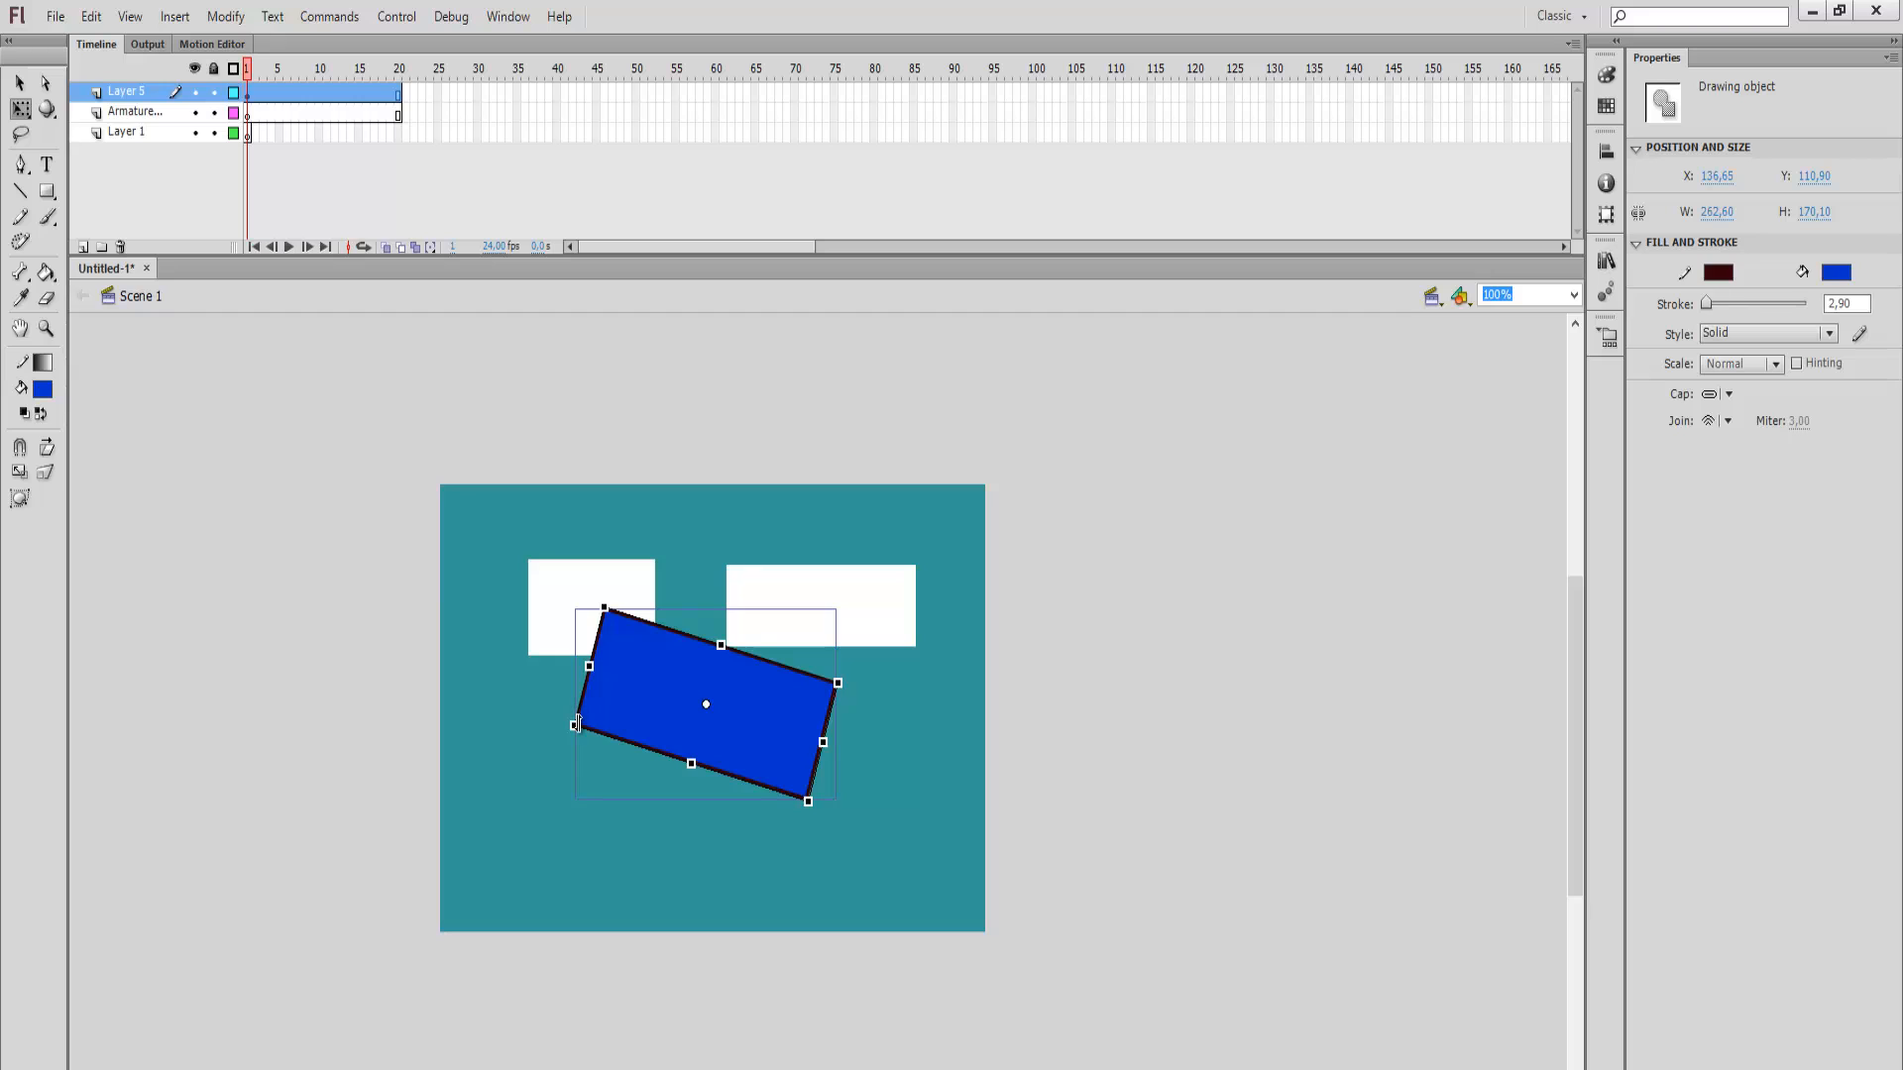
pyautogui.press('Delete')
# Step: Delete the teal background shape to empty the stage
pyautogui.click(19, 85)
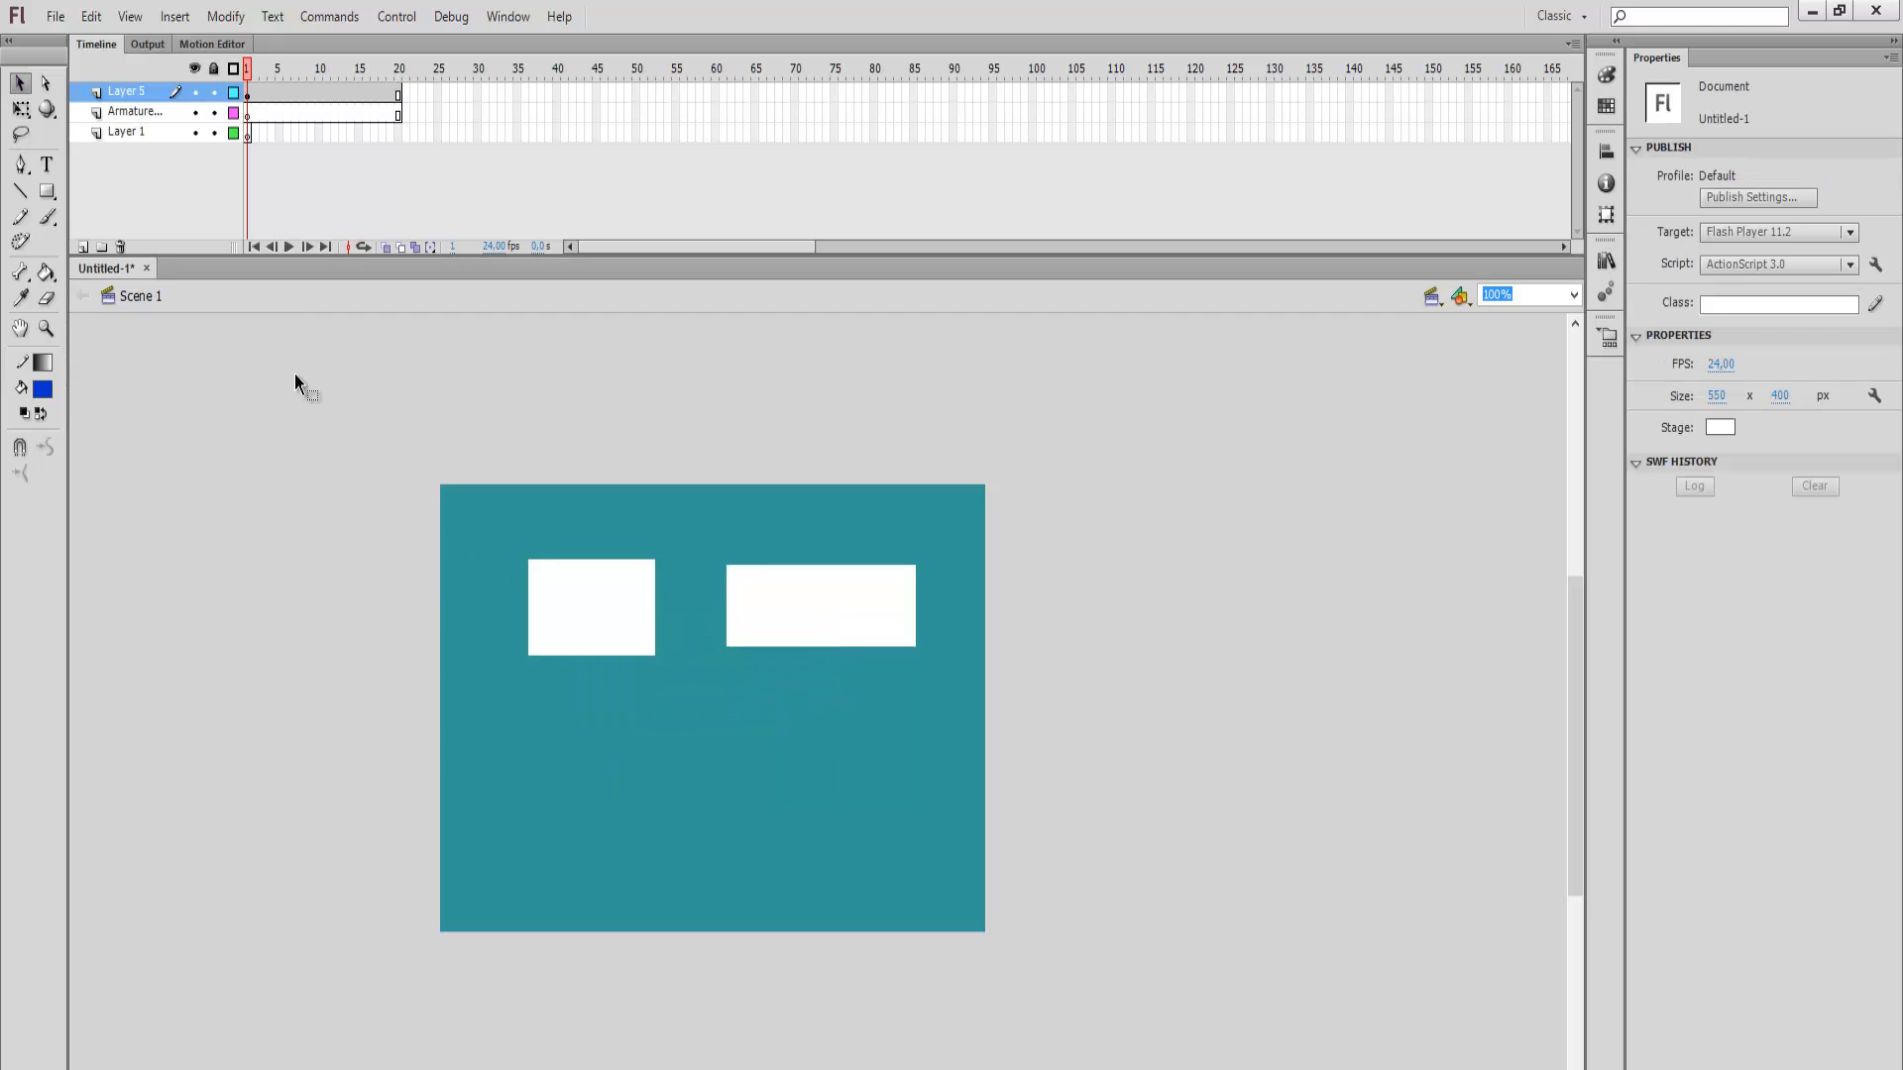
pyautogui.click(781, 725)
pyautogui.press('Delete')
# Step: Delete the Armature layer and Layer 5, keeping only Layer 1
pyautogui.click(133, 110)
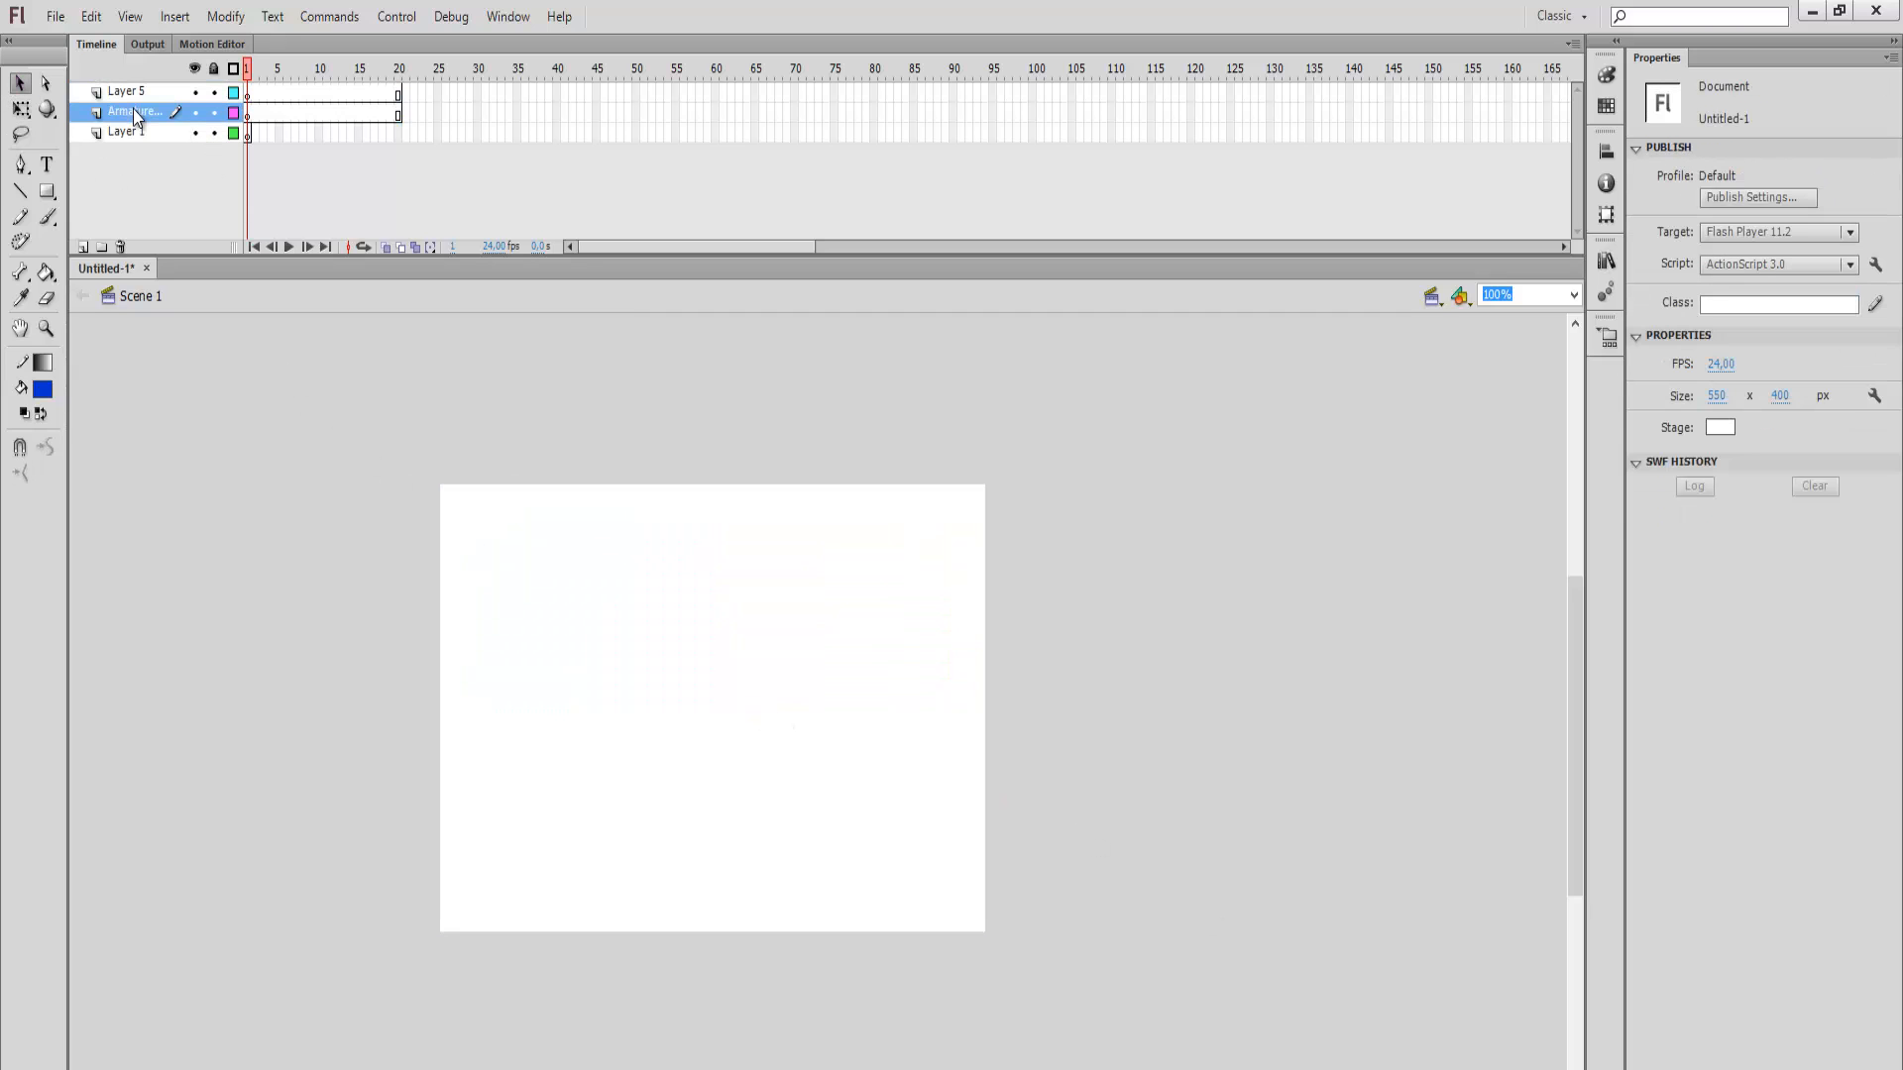
pyautogui.rightClick(133, 110)
pyautogui.click(222, 238)
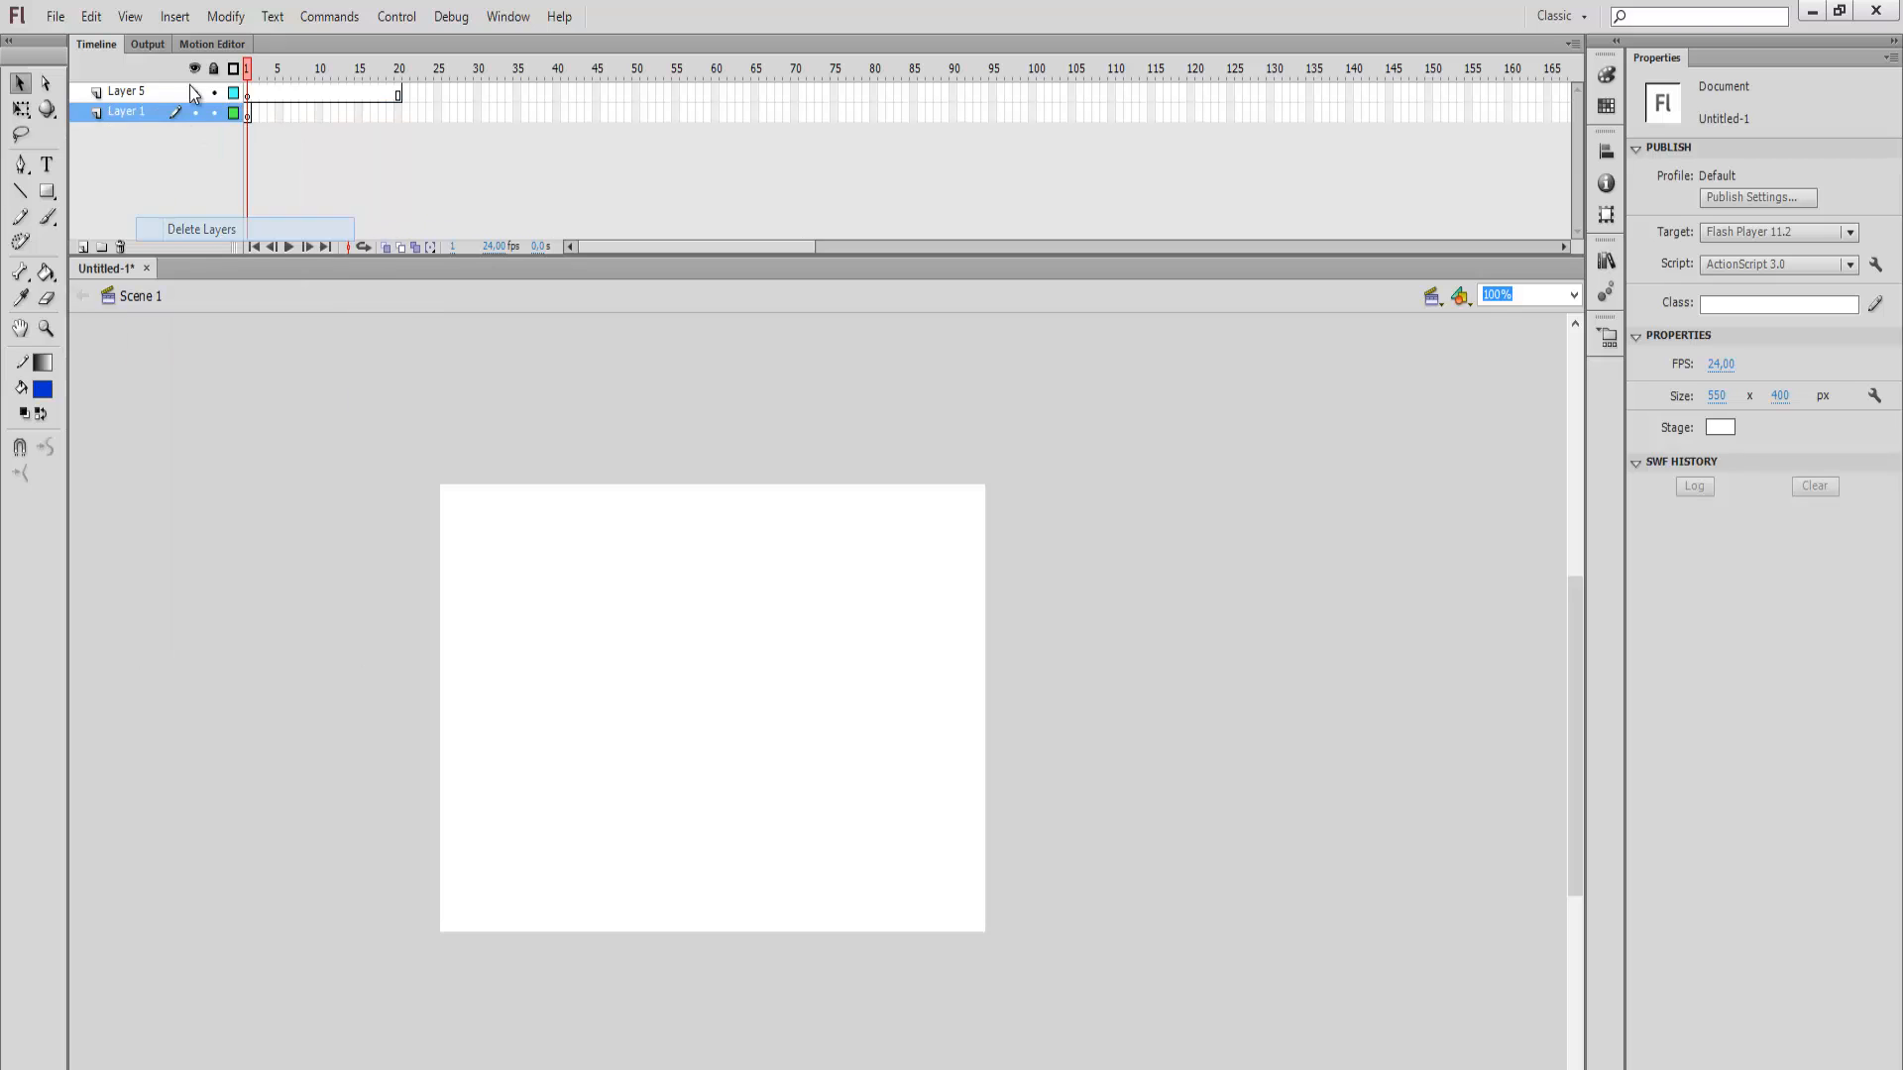
pyautogui.rightClick(103, 98)
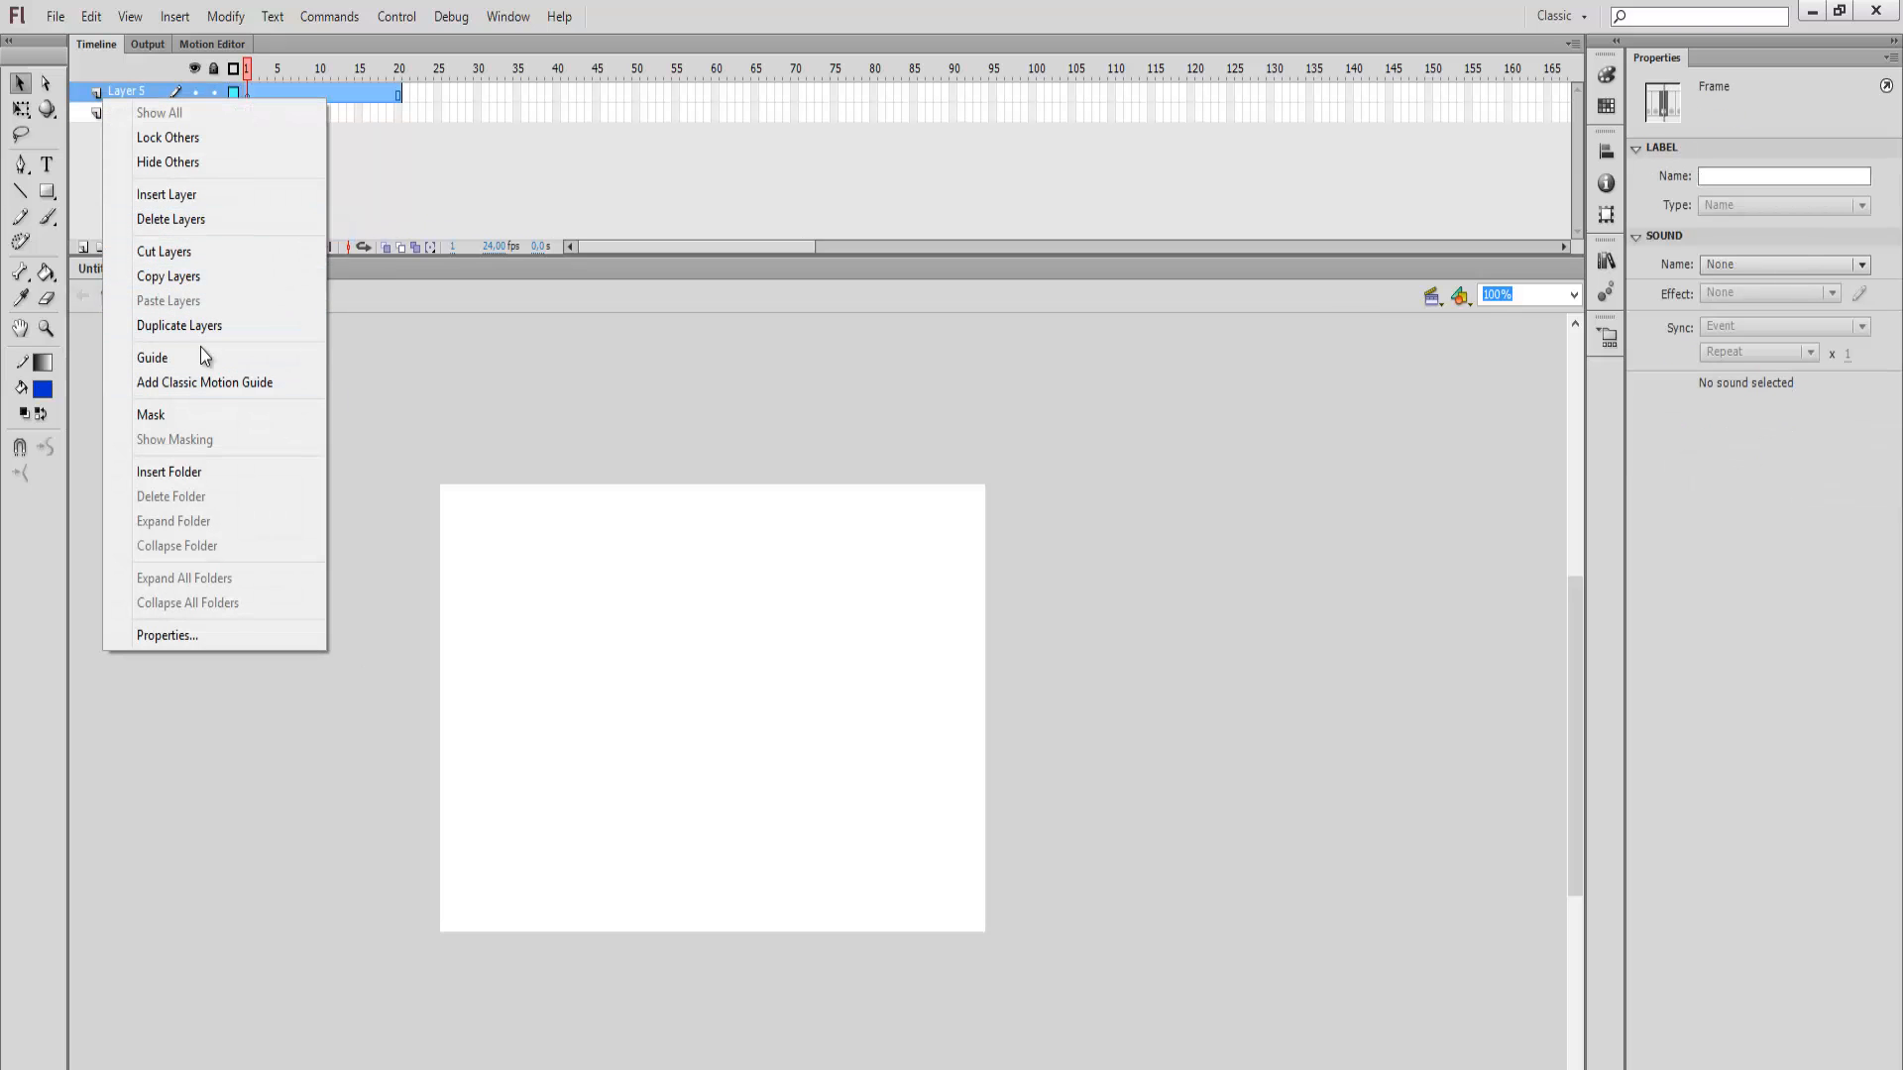
pyautogui.click(181, 219)
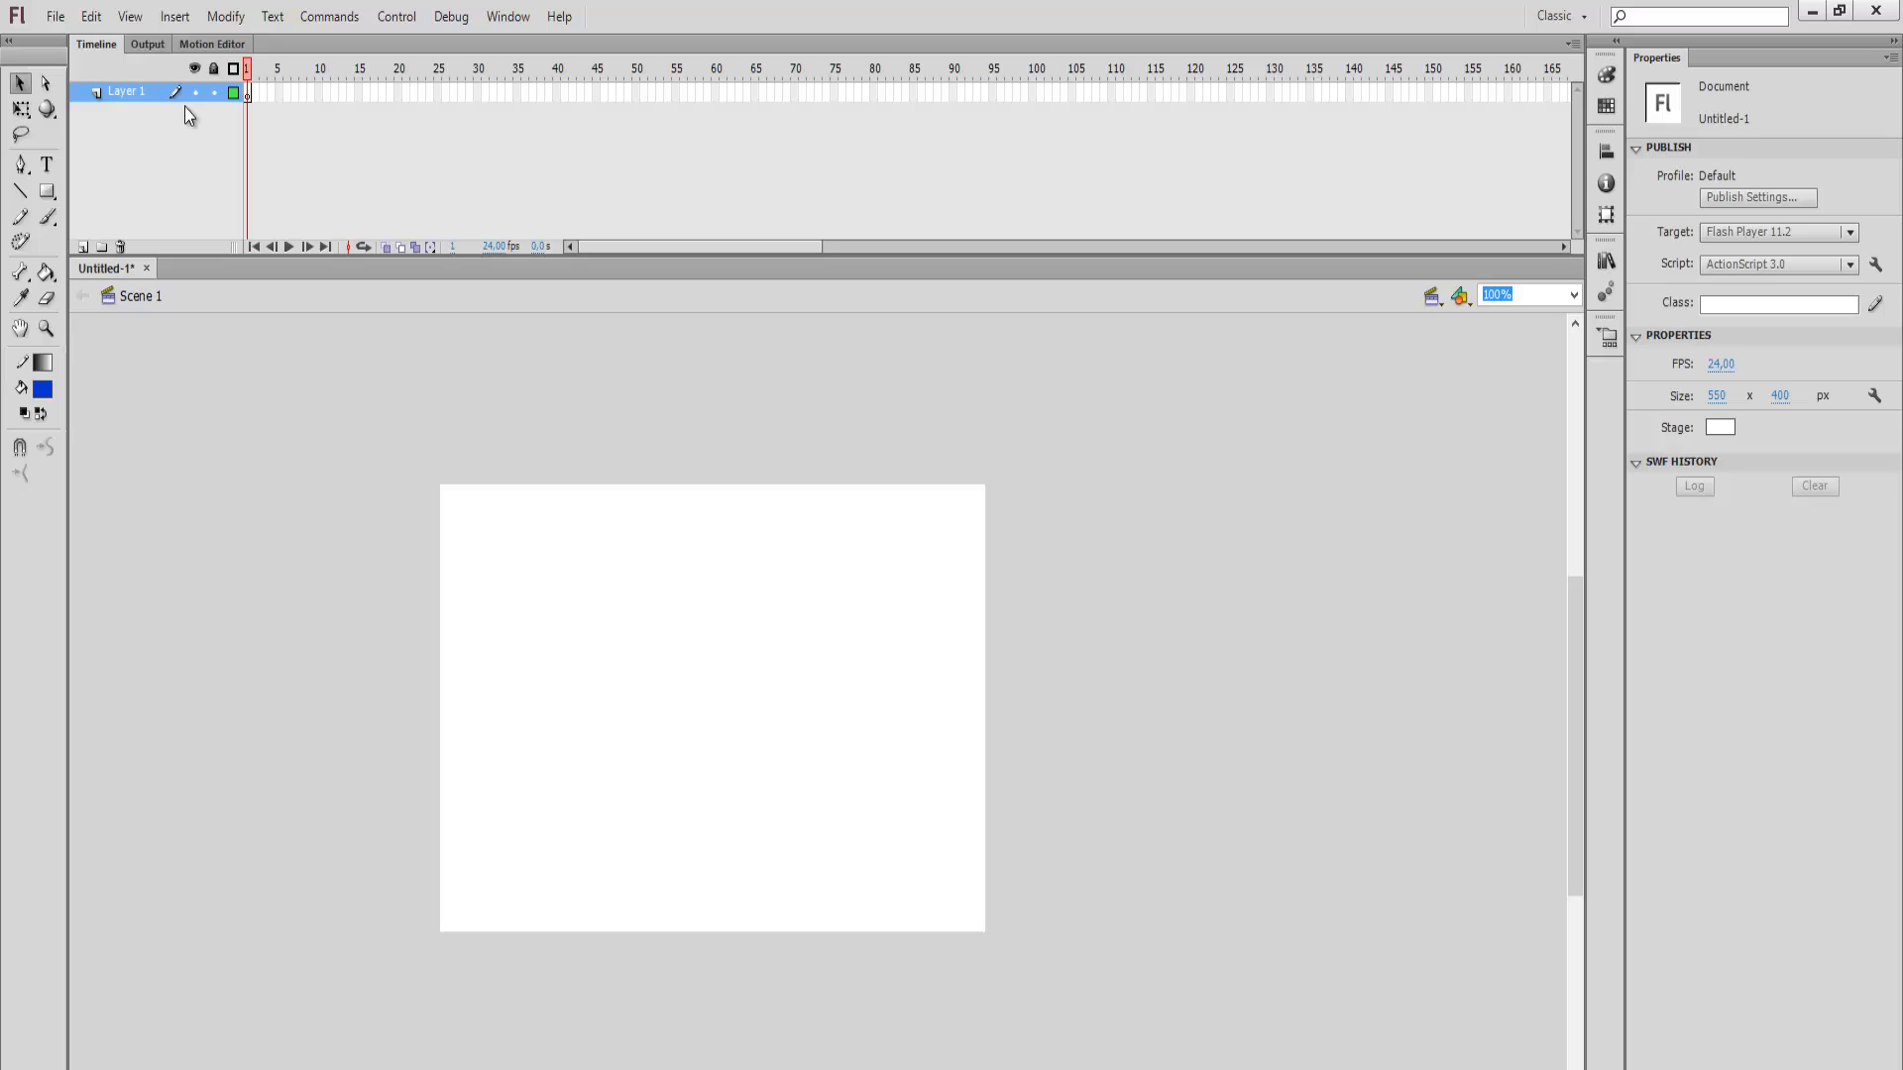
# Step: Draw a blue oval about 85 x 81 px near the stage's upper-left corner, on the first frame of Layer 1
pyautogui.click(252, 91)
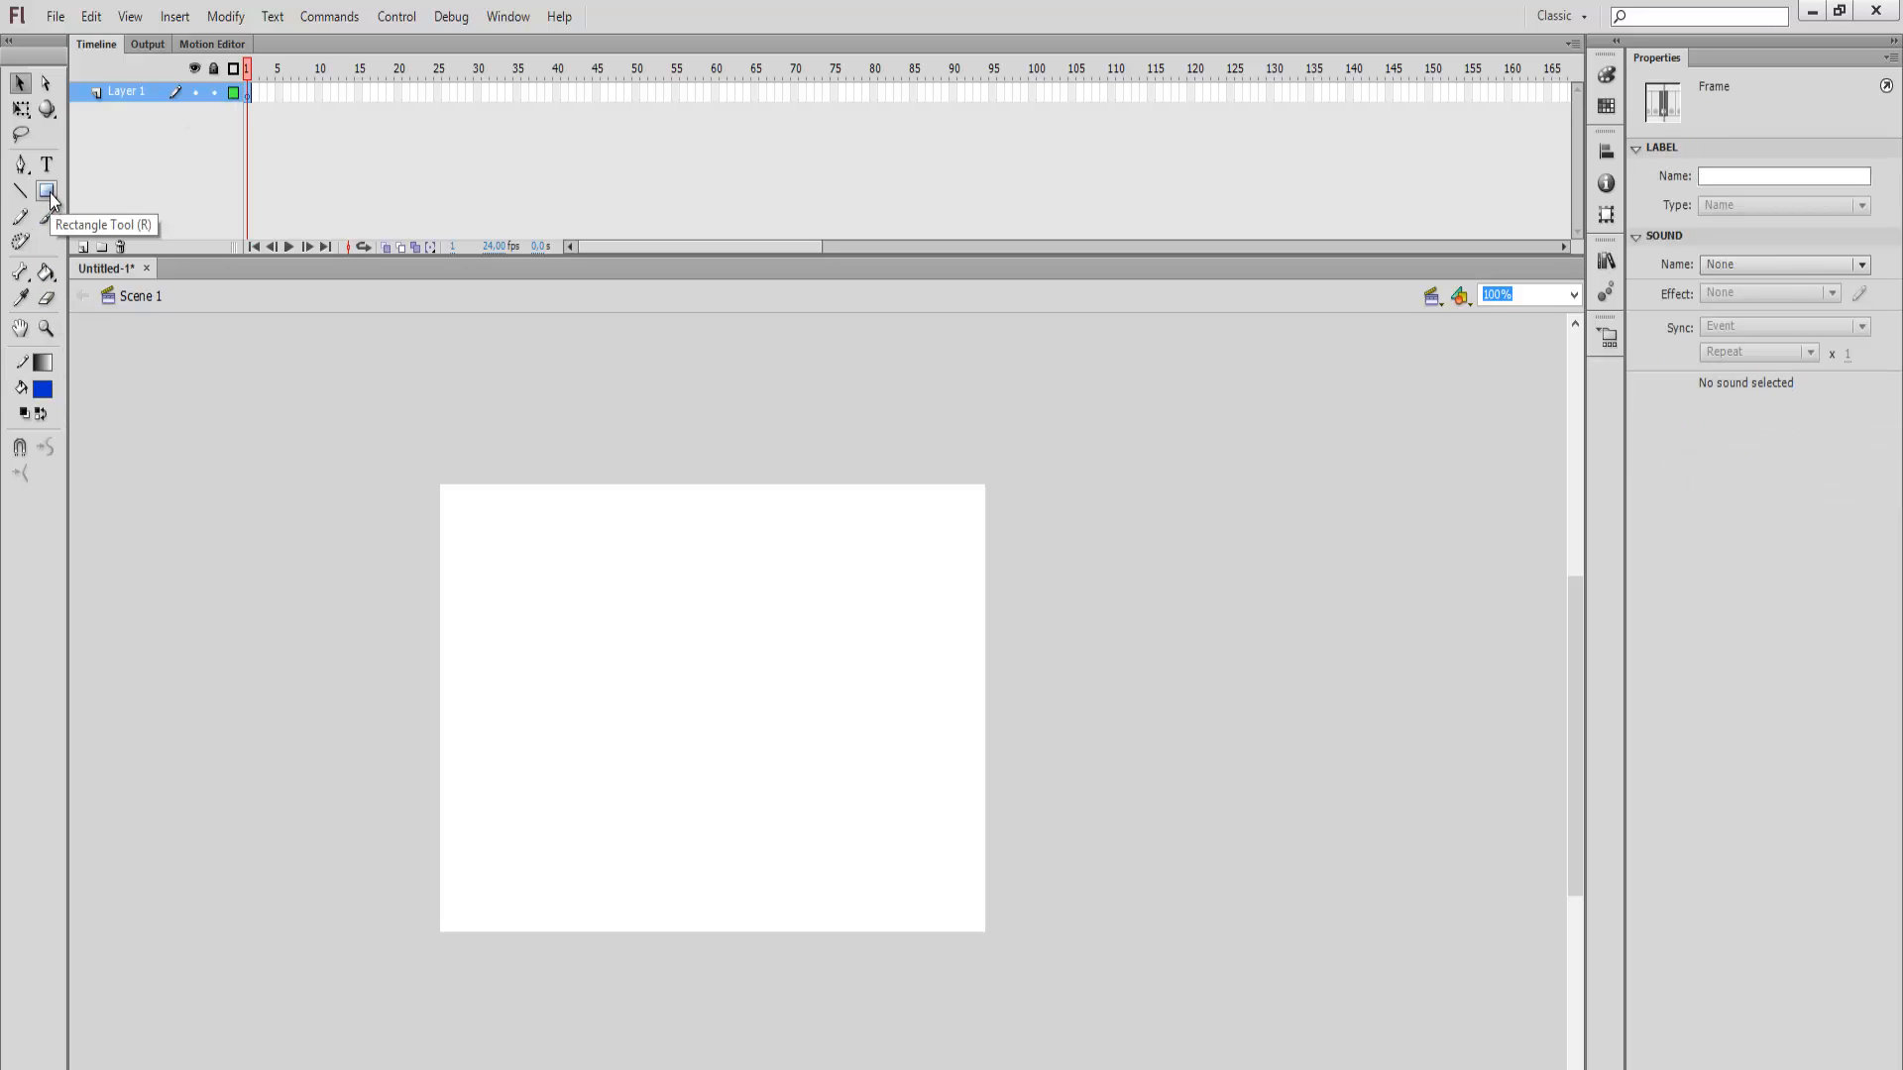
pyautogui.moveTo(52, 198); pyautogui.dragTo(99, 218)
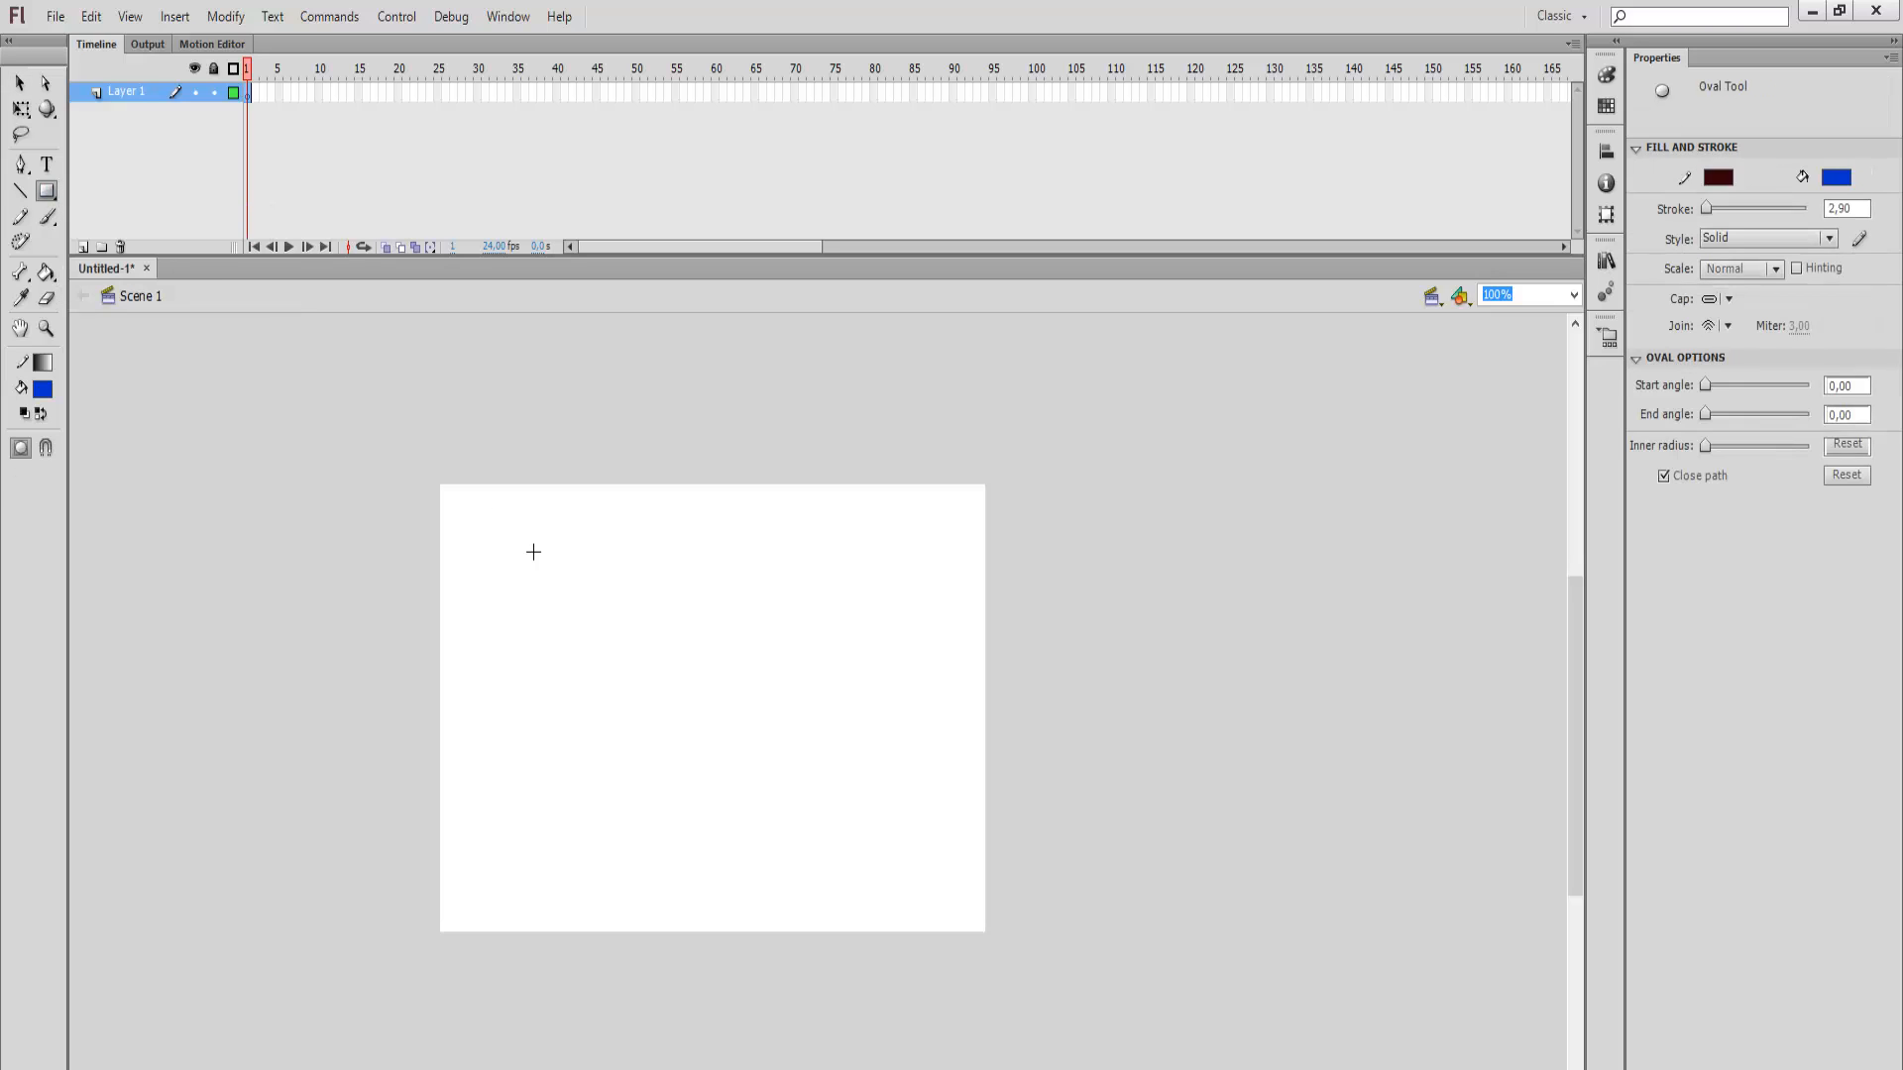
pyautogui.moveTo(567, 617); pyautogui.dragTo(567, 617)
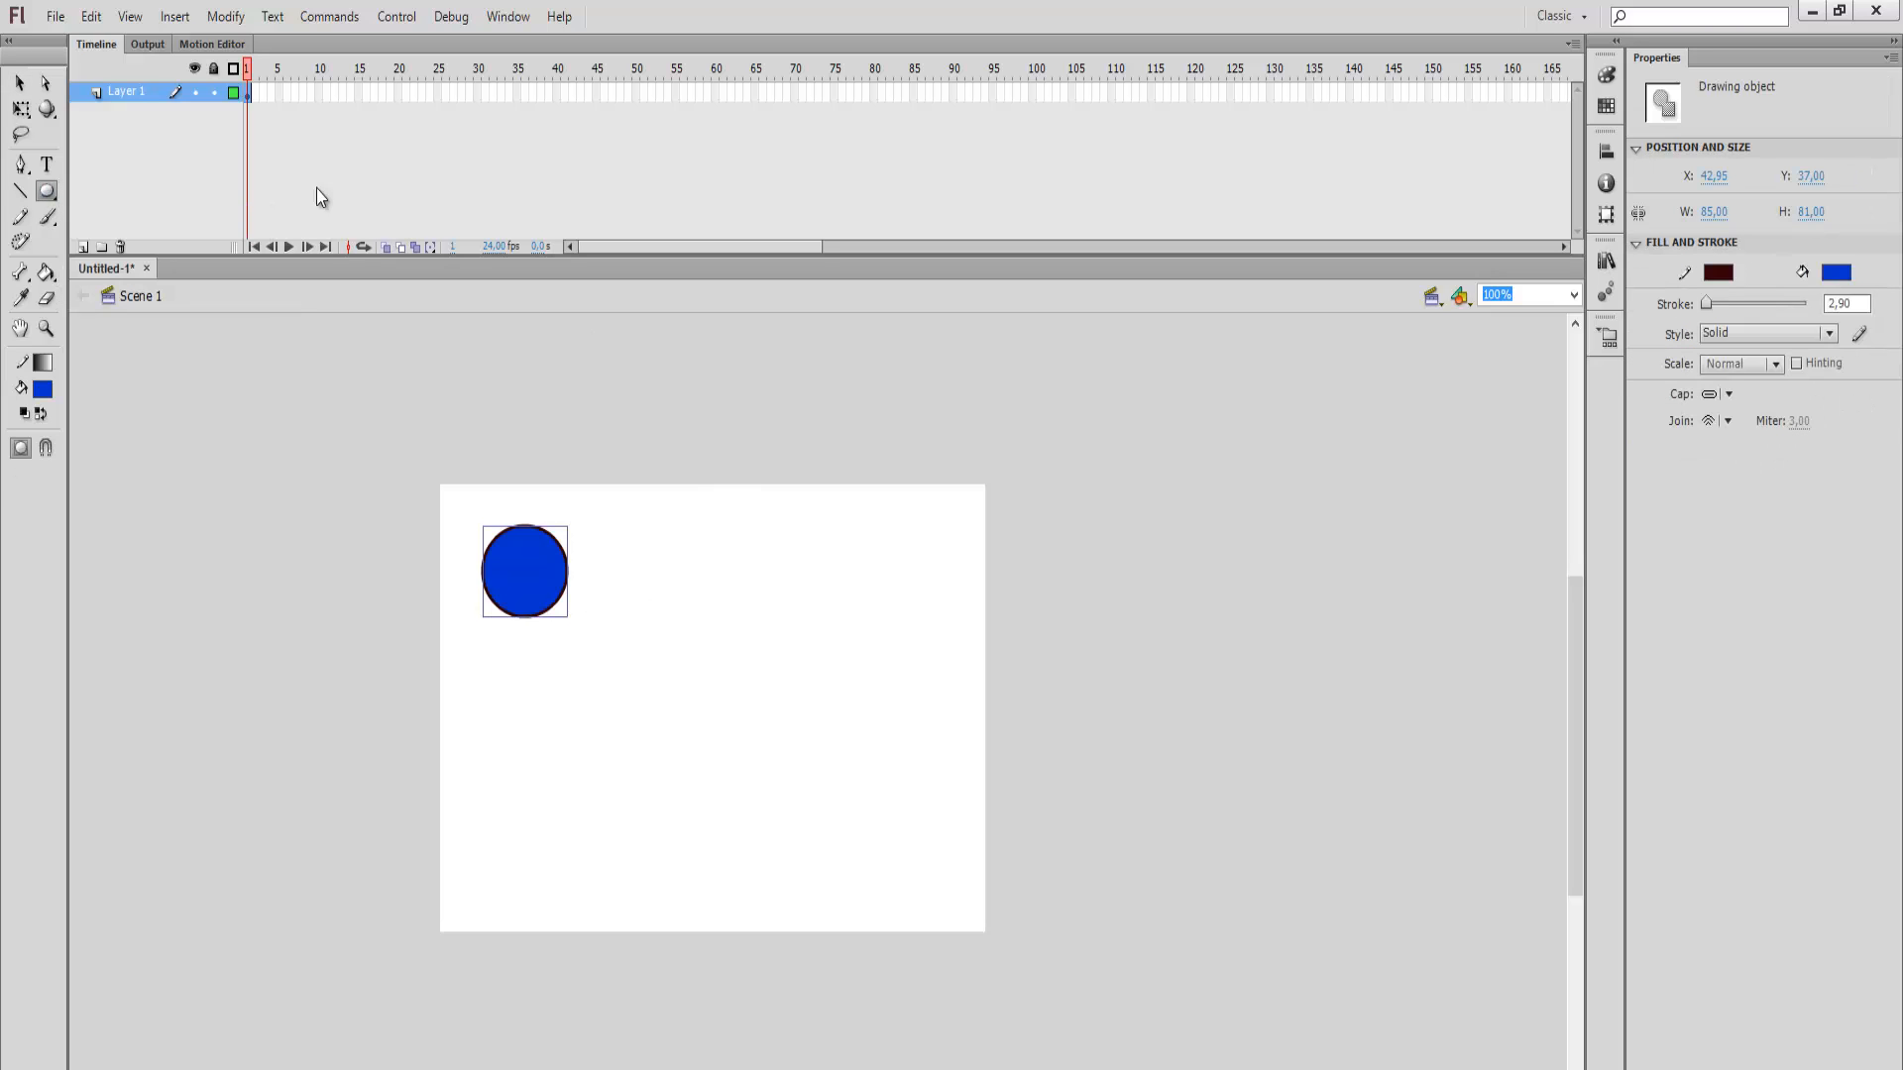
# Step: Change the oval's fill to yellow-orange and remove its stroke
pyautogui.click(44, 386)
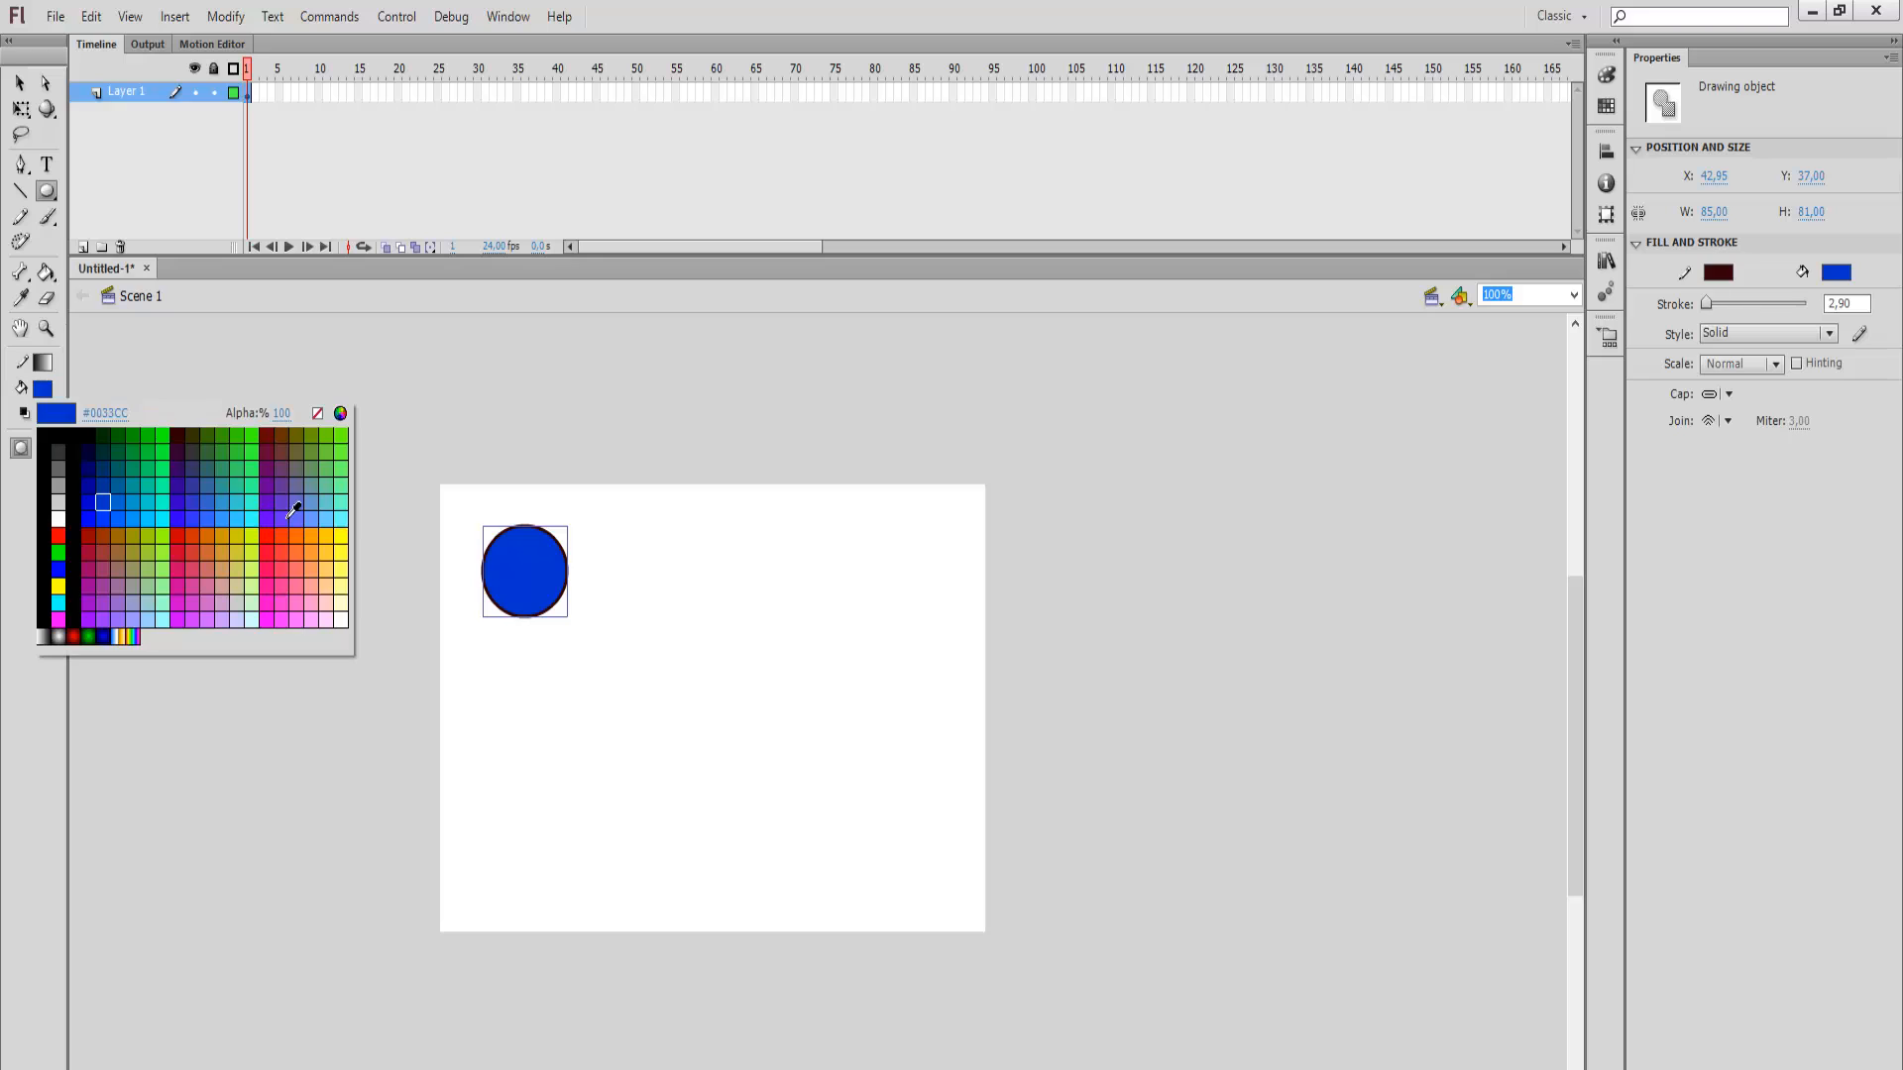
pyautogui.click(293, 519)
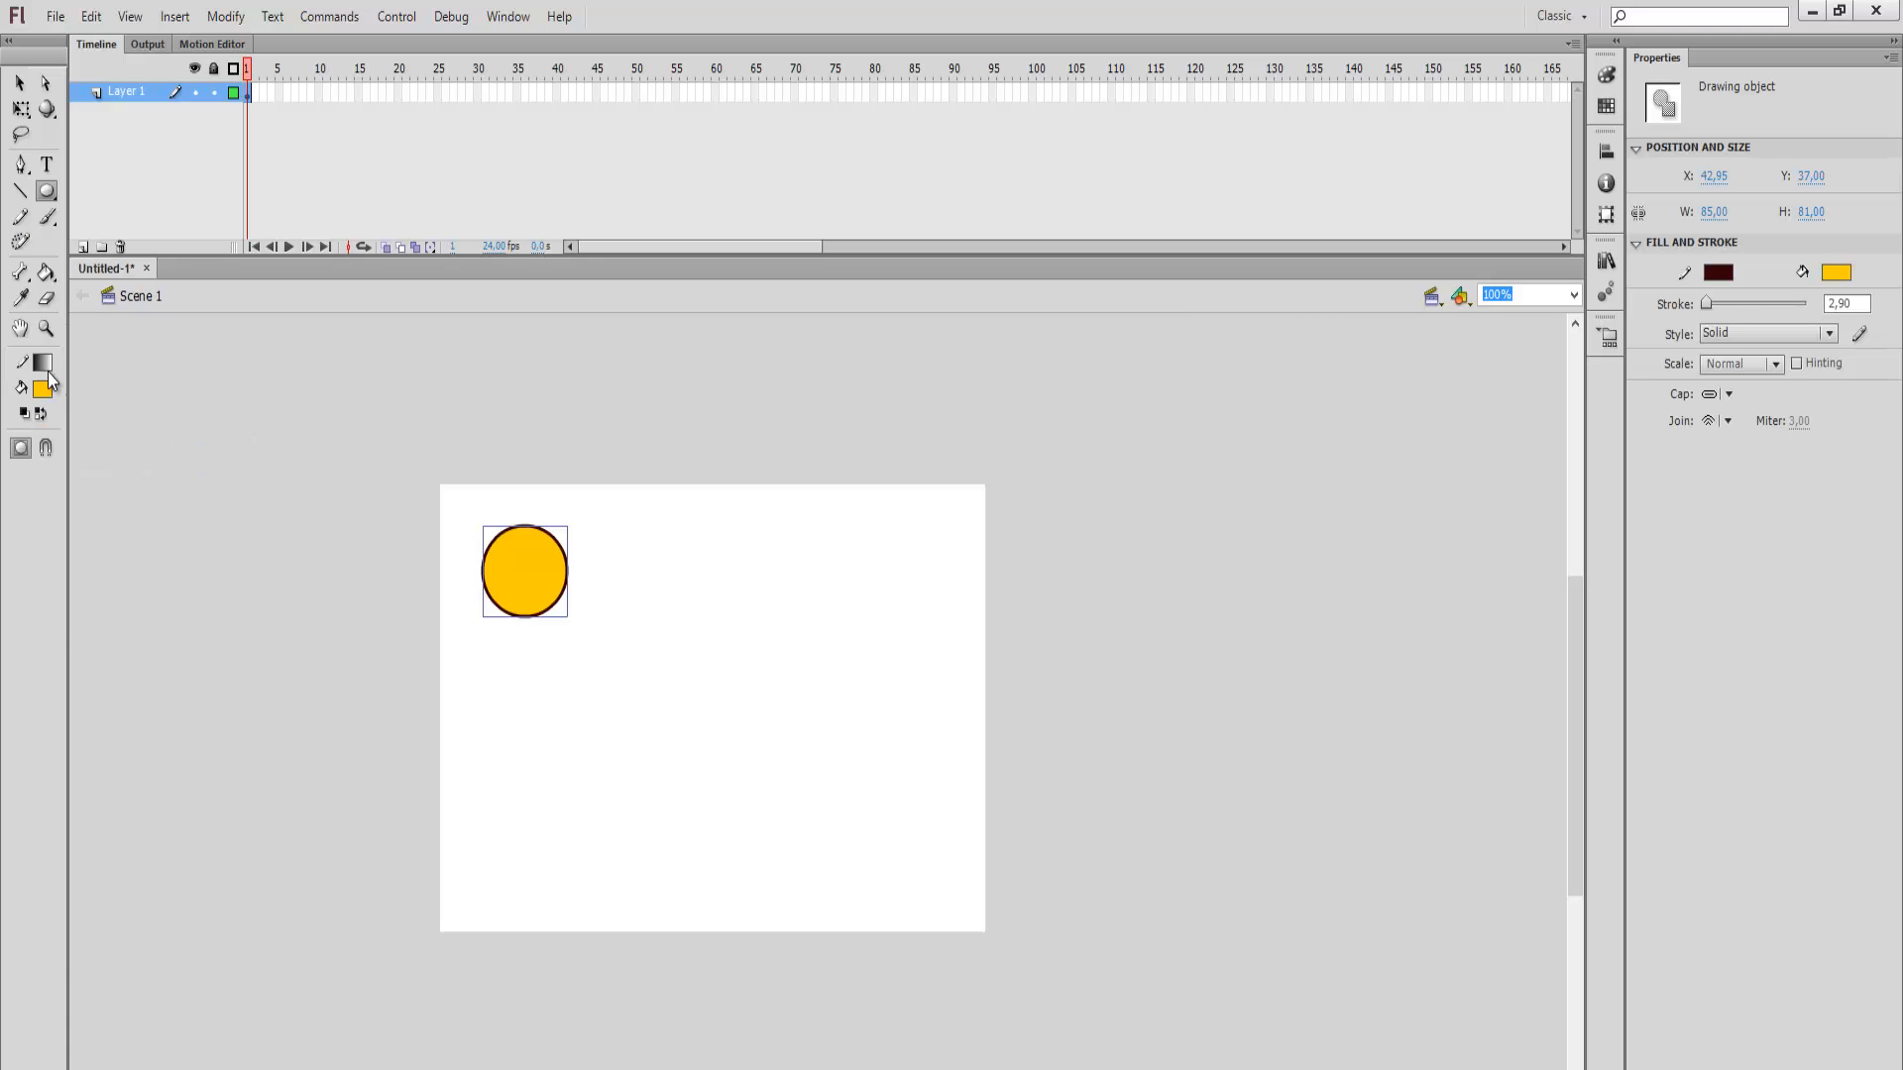
pyautogui.click(49, 365)
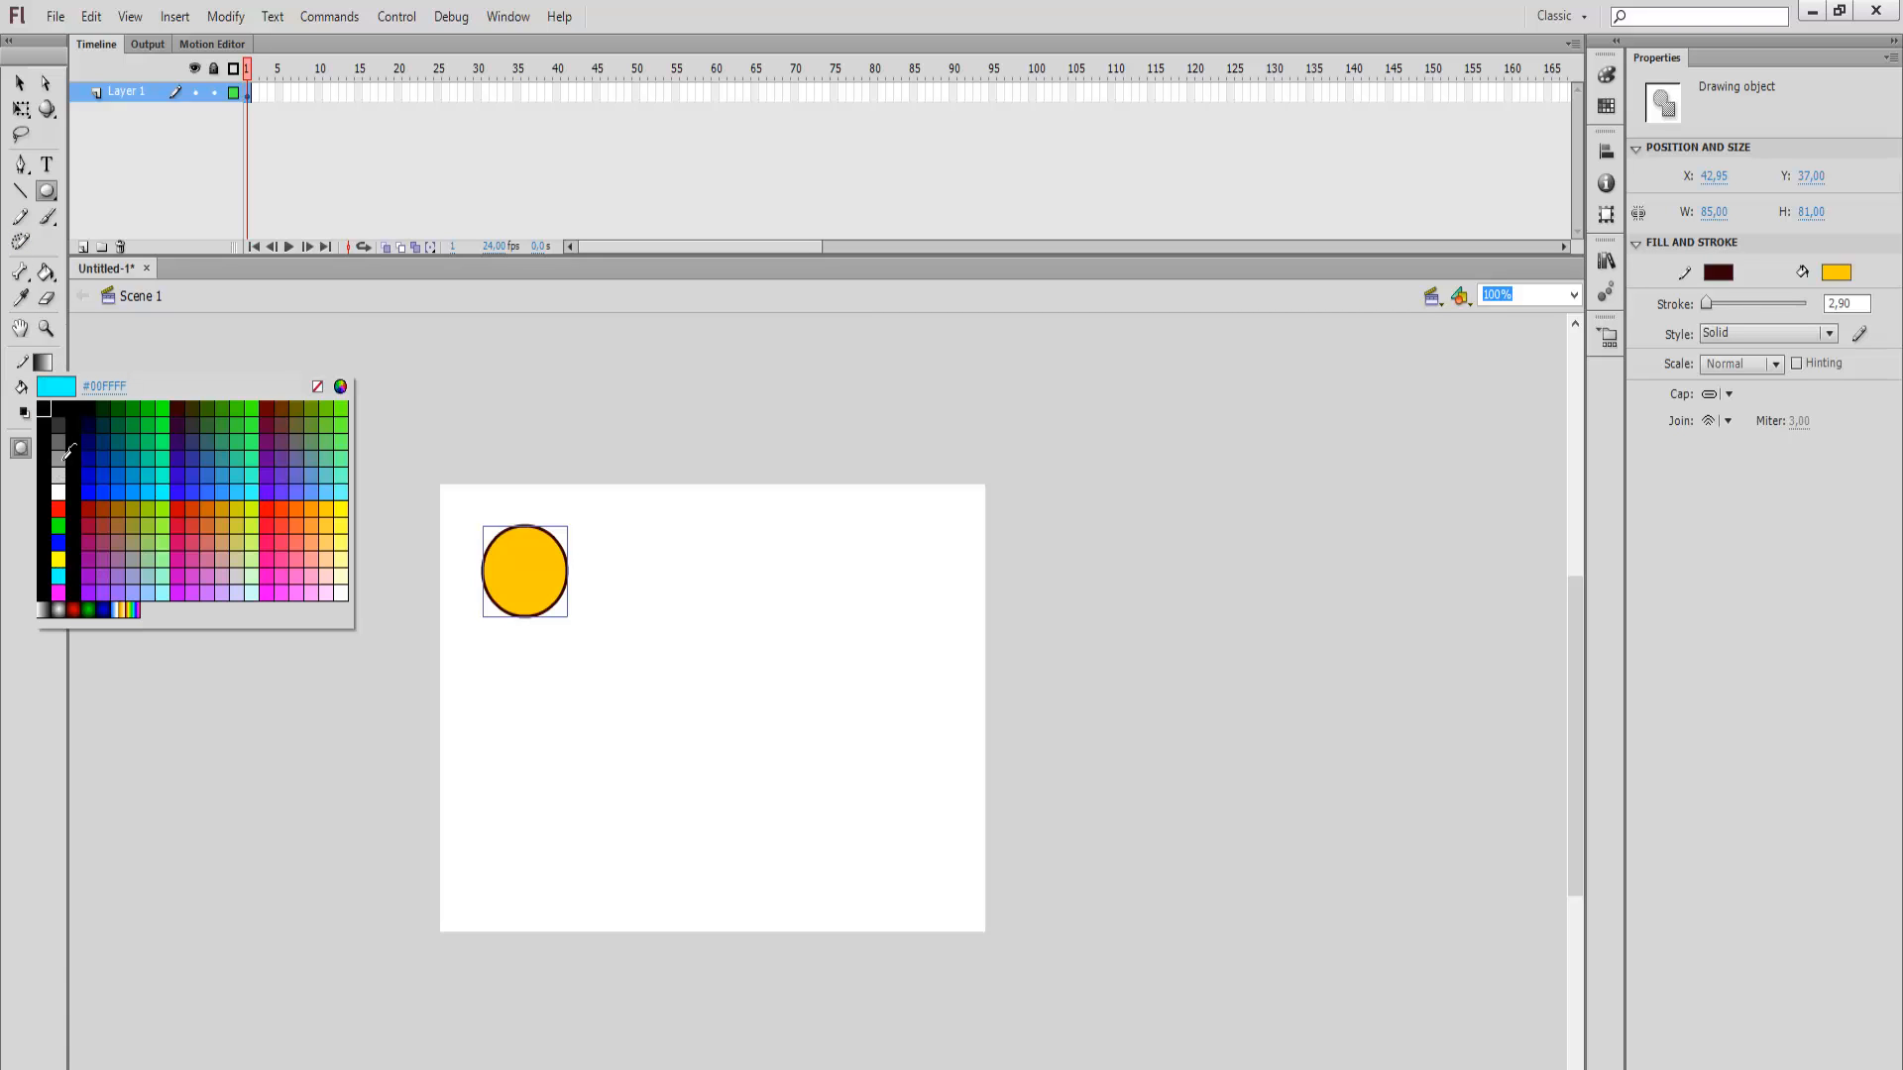
pyautogui.click(318, 387)
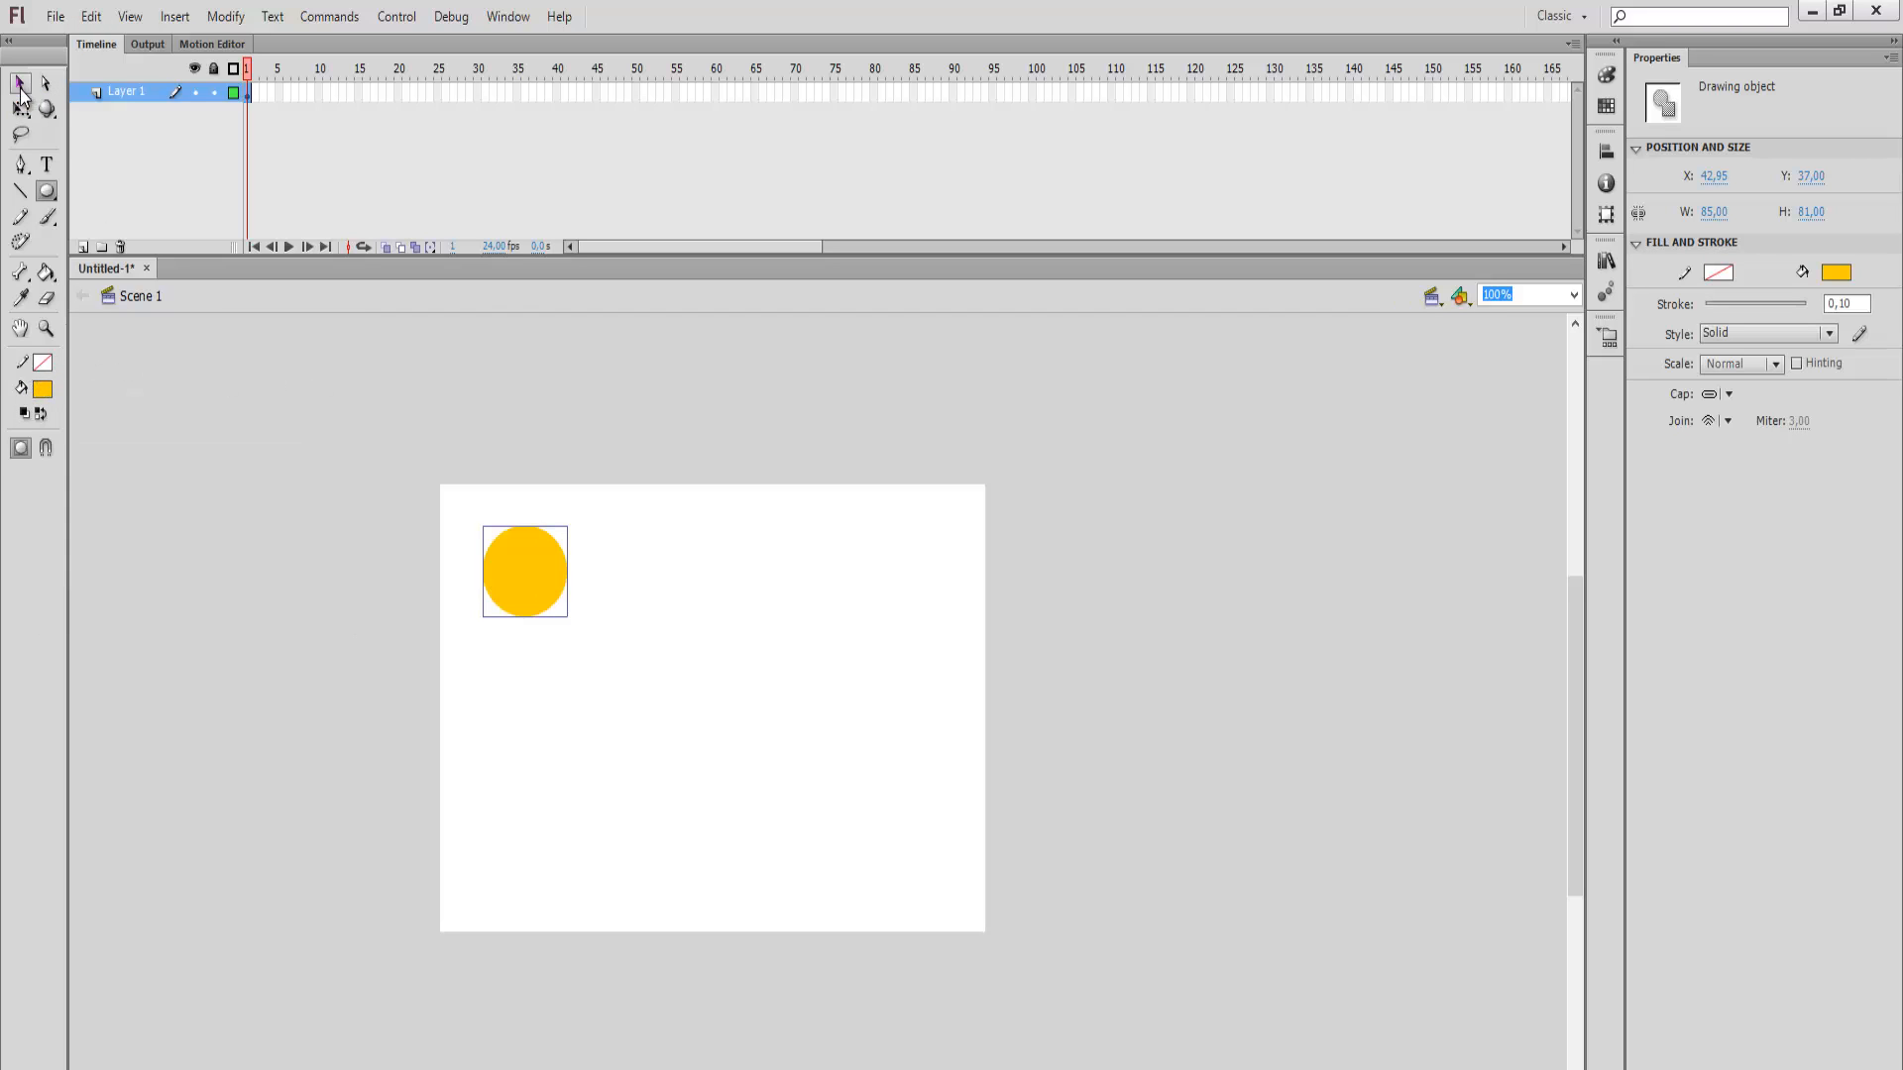
# Step: Select the oval, look at the Library, and preview the default motion presets from bounce-in-3D through the fly-in ones
pyautogui.click(20, 88)
pyautogui.moveTo(388, 502)
pyautogui.mouseDown()
pyautogui.moveTo(728, 737)
pyautogui.moveTo(993, 737)
pyautogui.moveTo(490, 563)
pyautogui.moveTo(976, 798)
pyautogui.mouseUp()
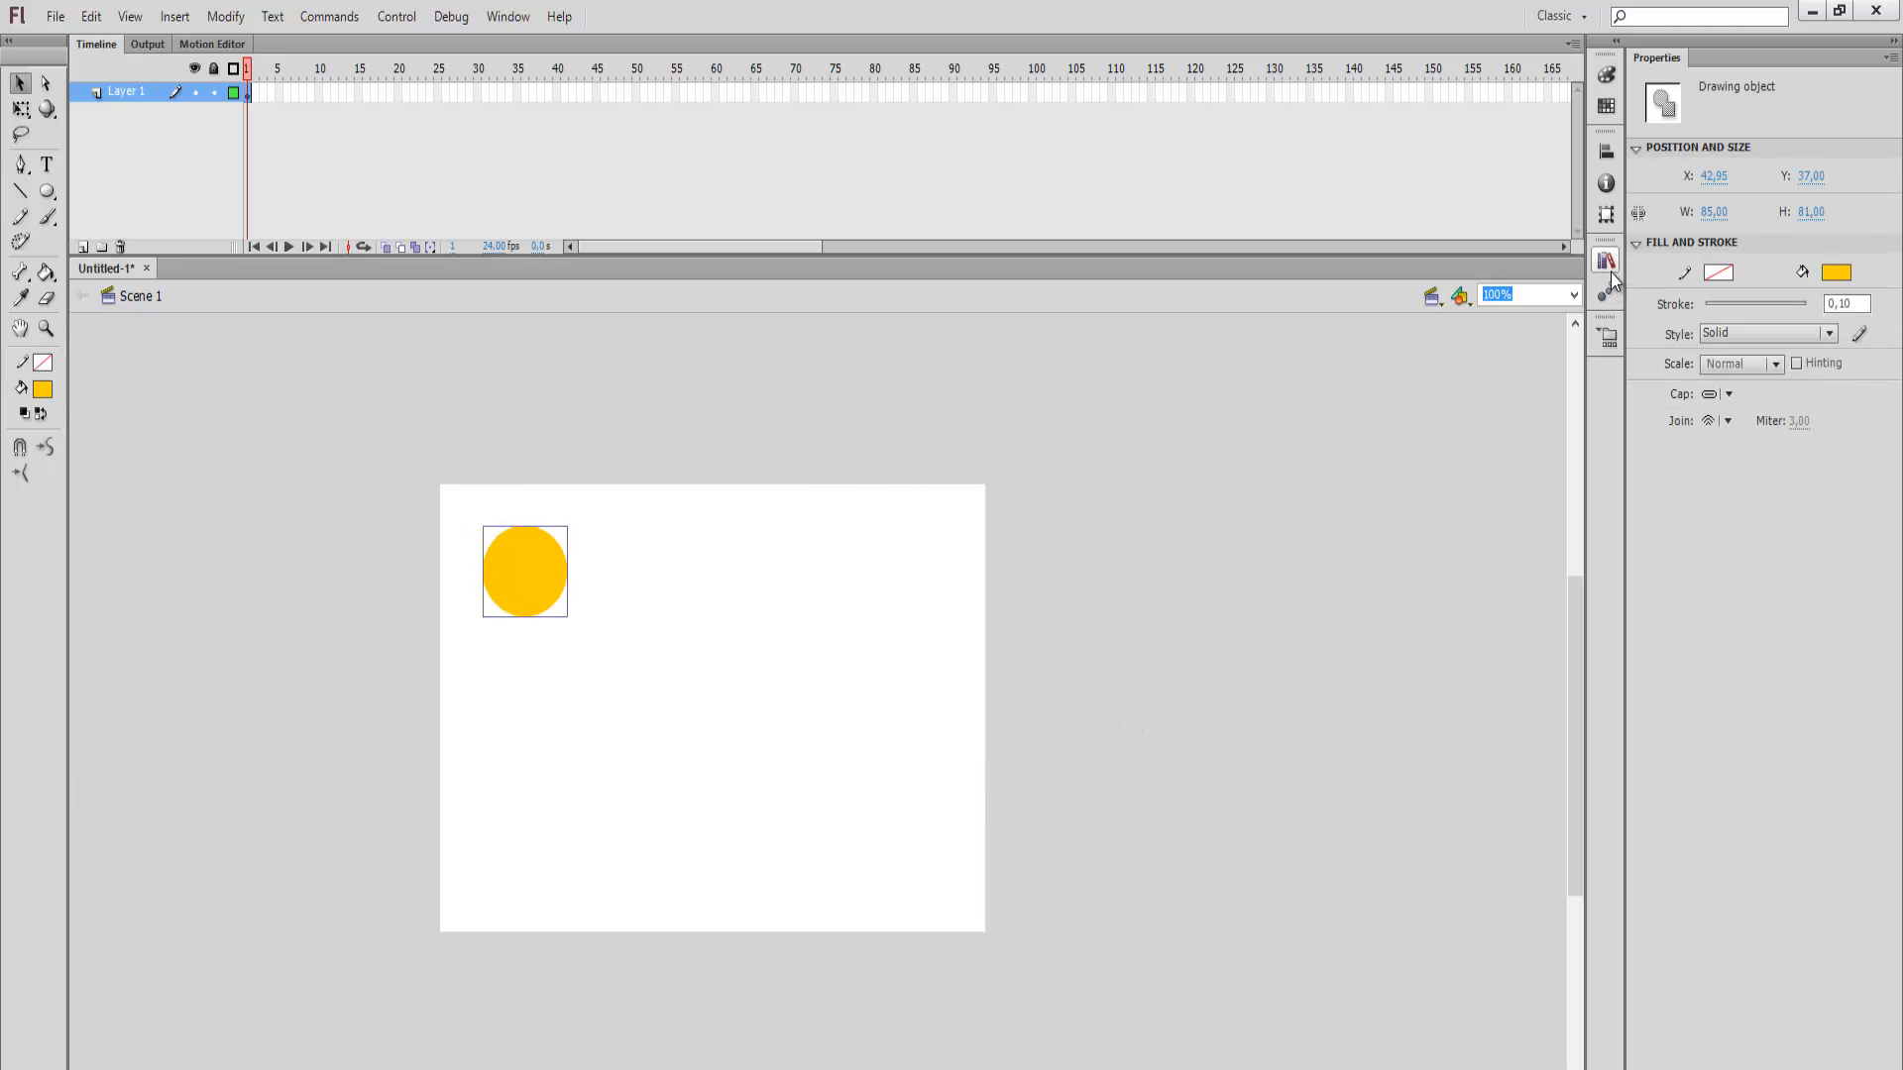
pyautogui.click(1607, 262)
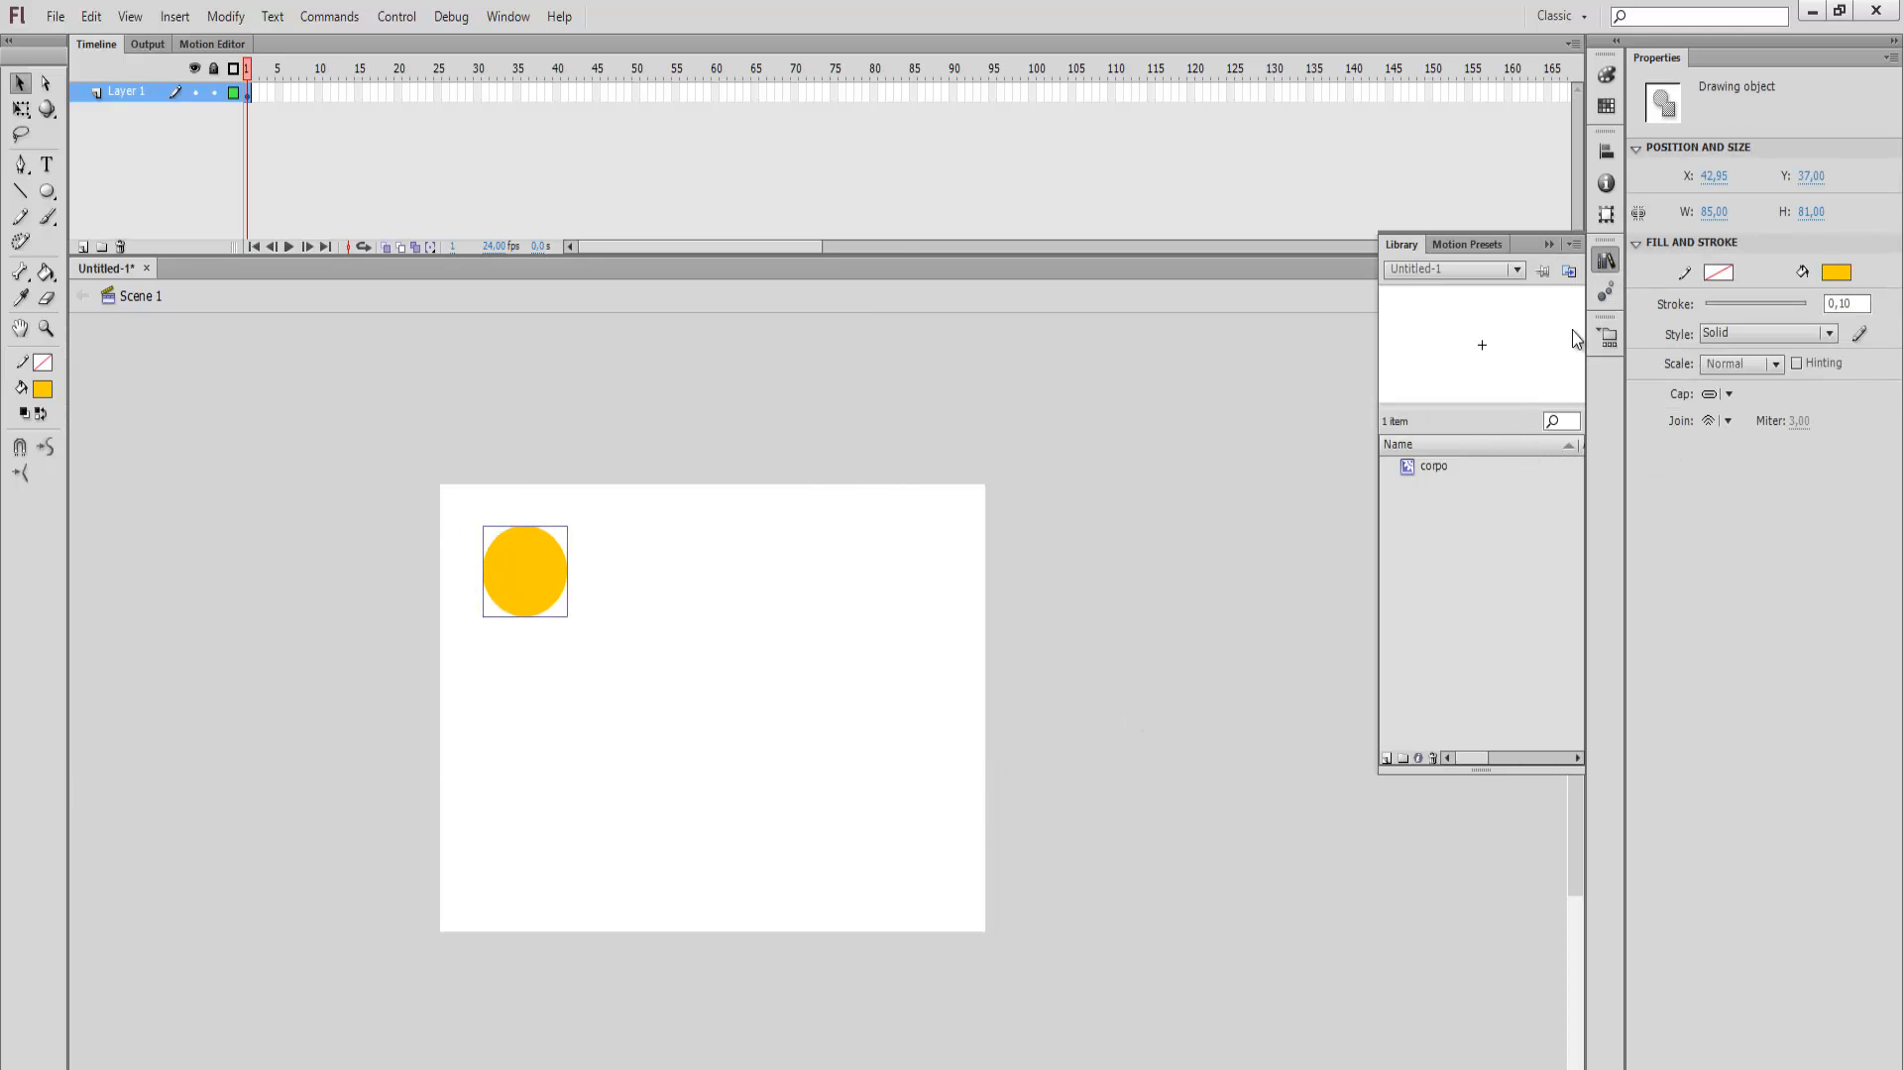
pyautogui.click(1607, 292)
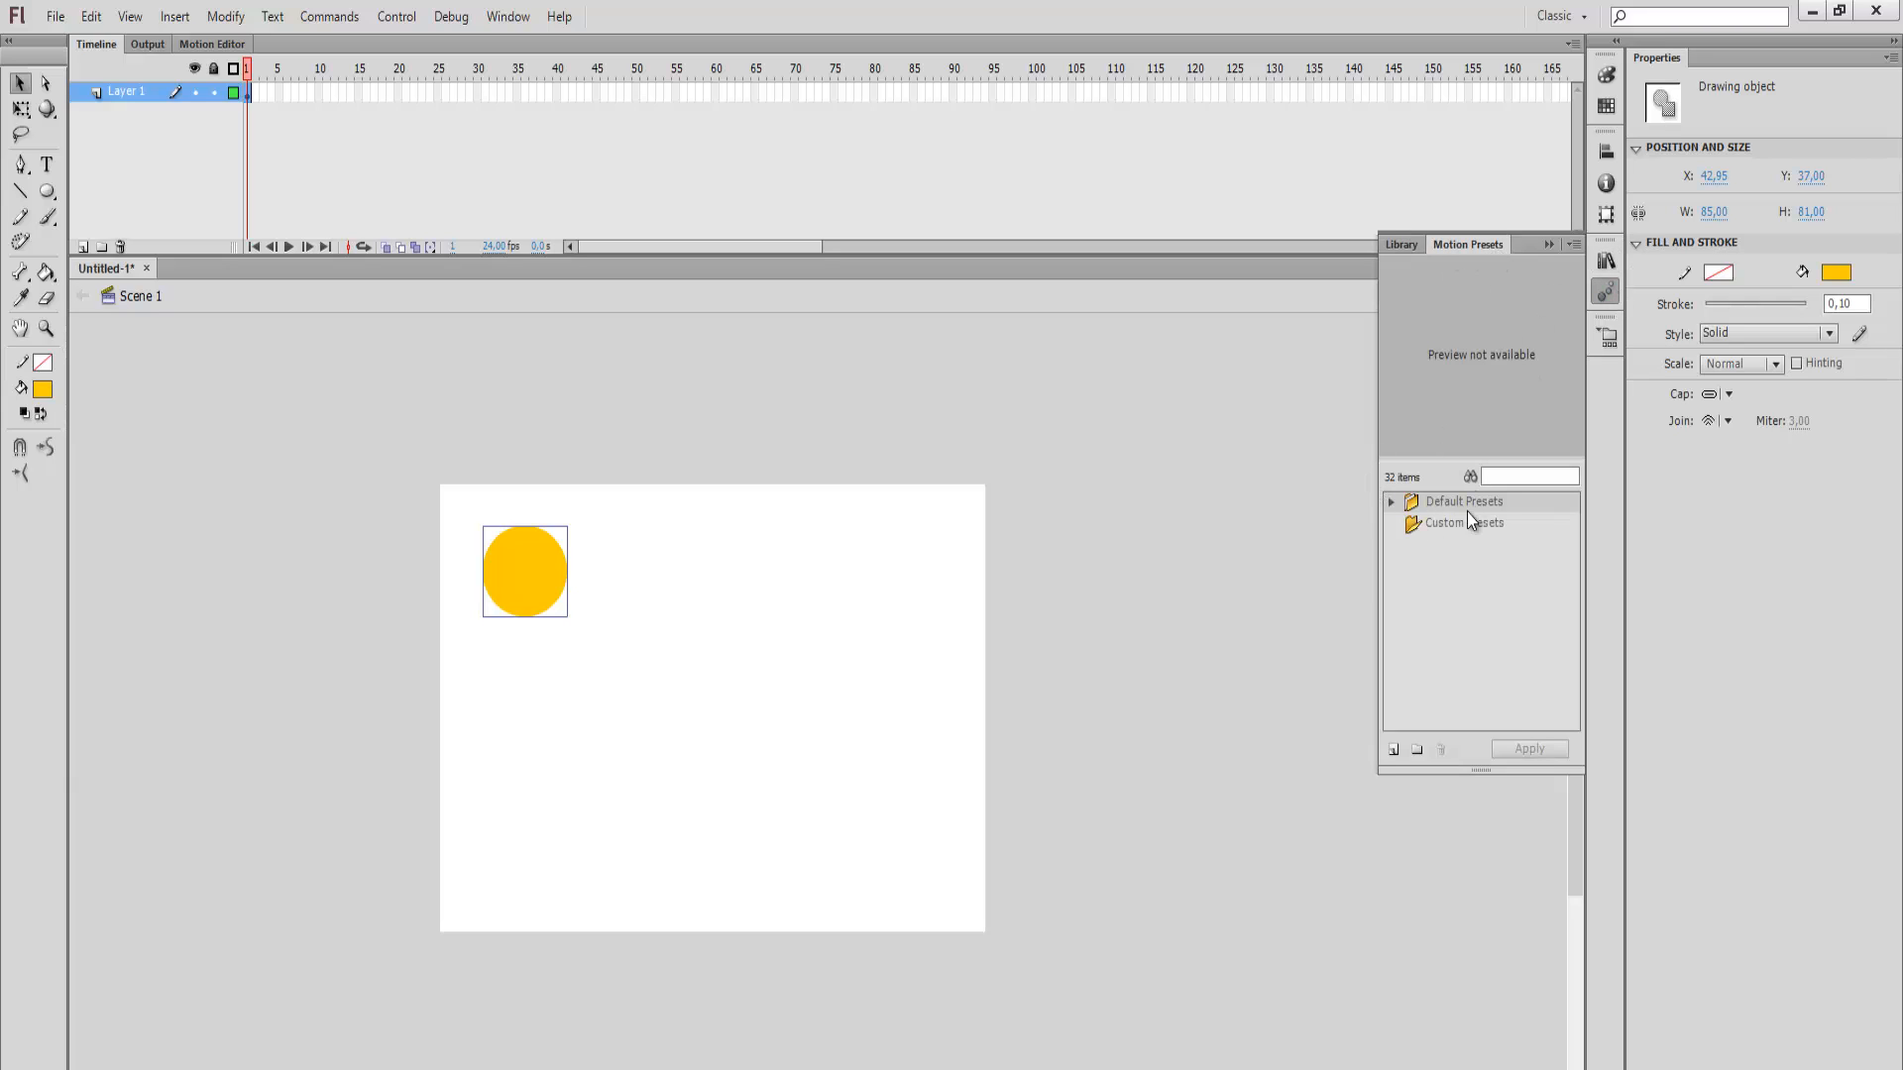
pyautogui.click(1396, 503)
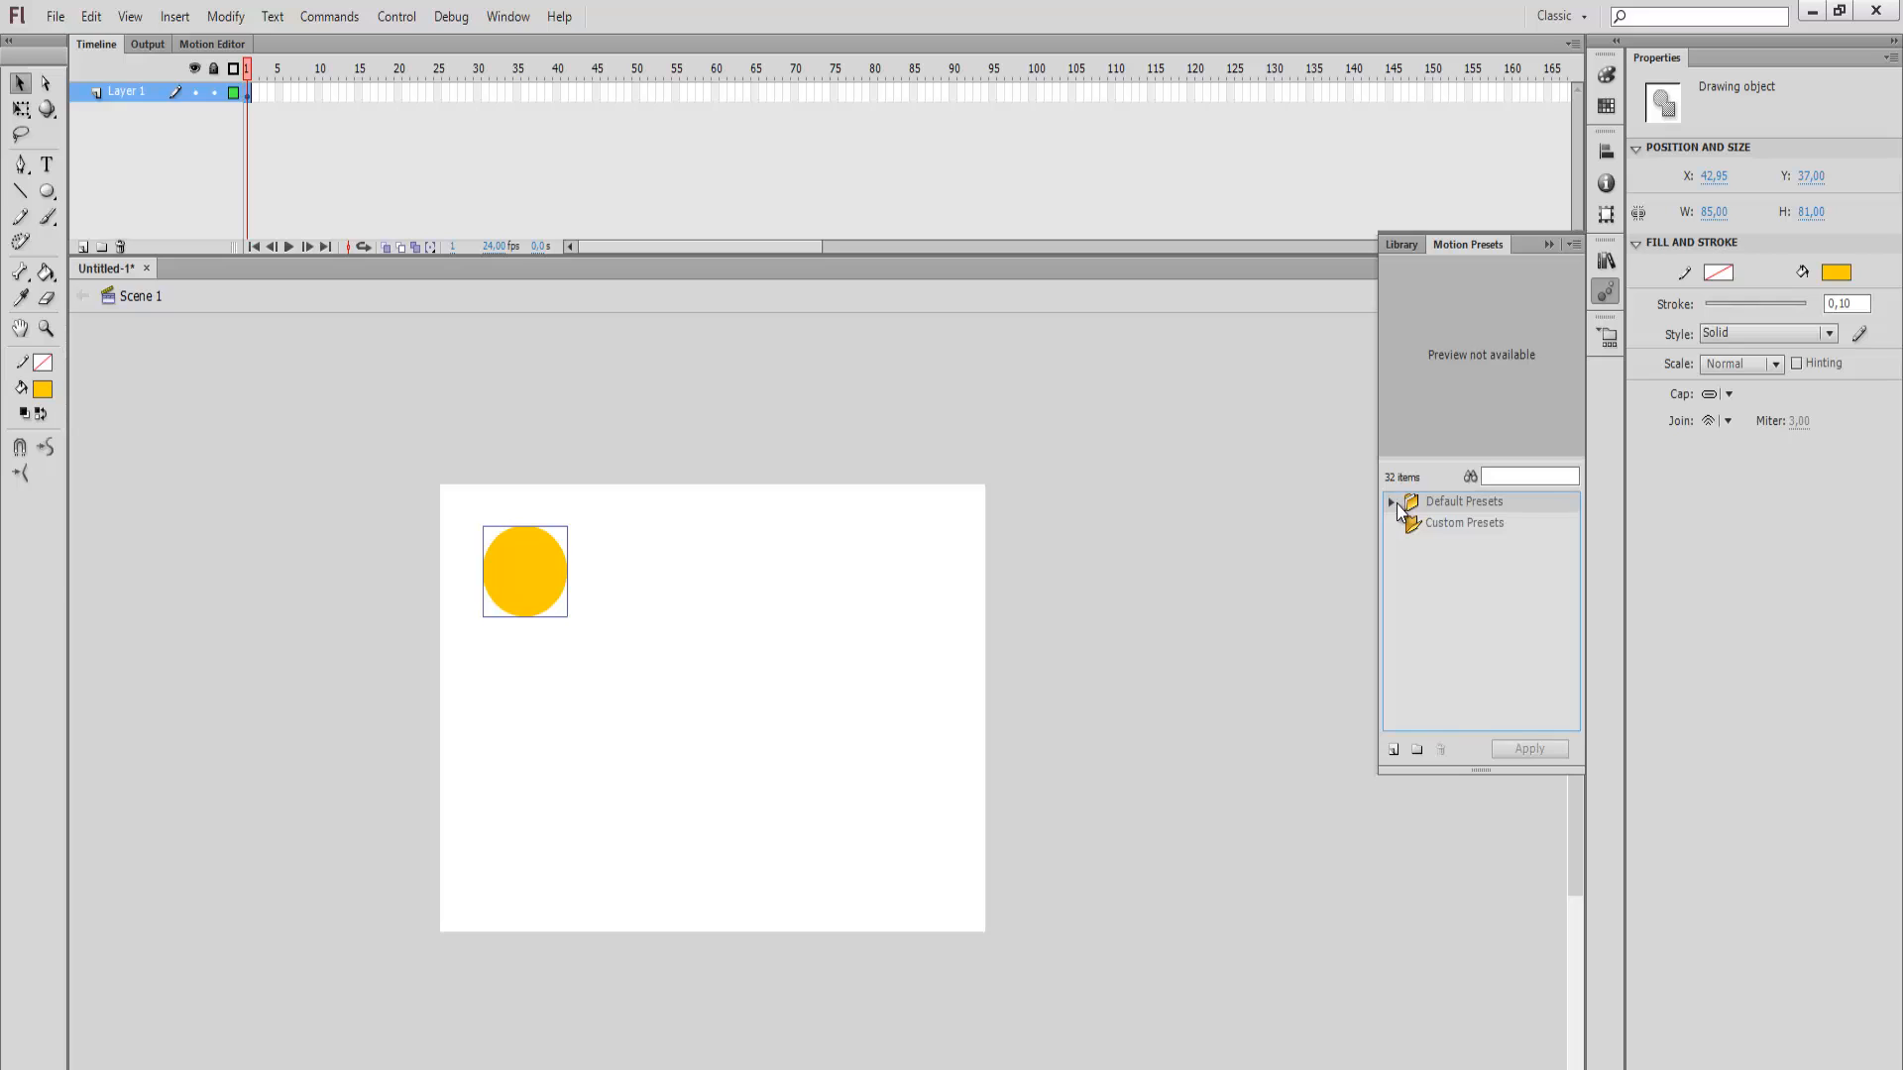
pyautogui.click(1481, 528)
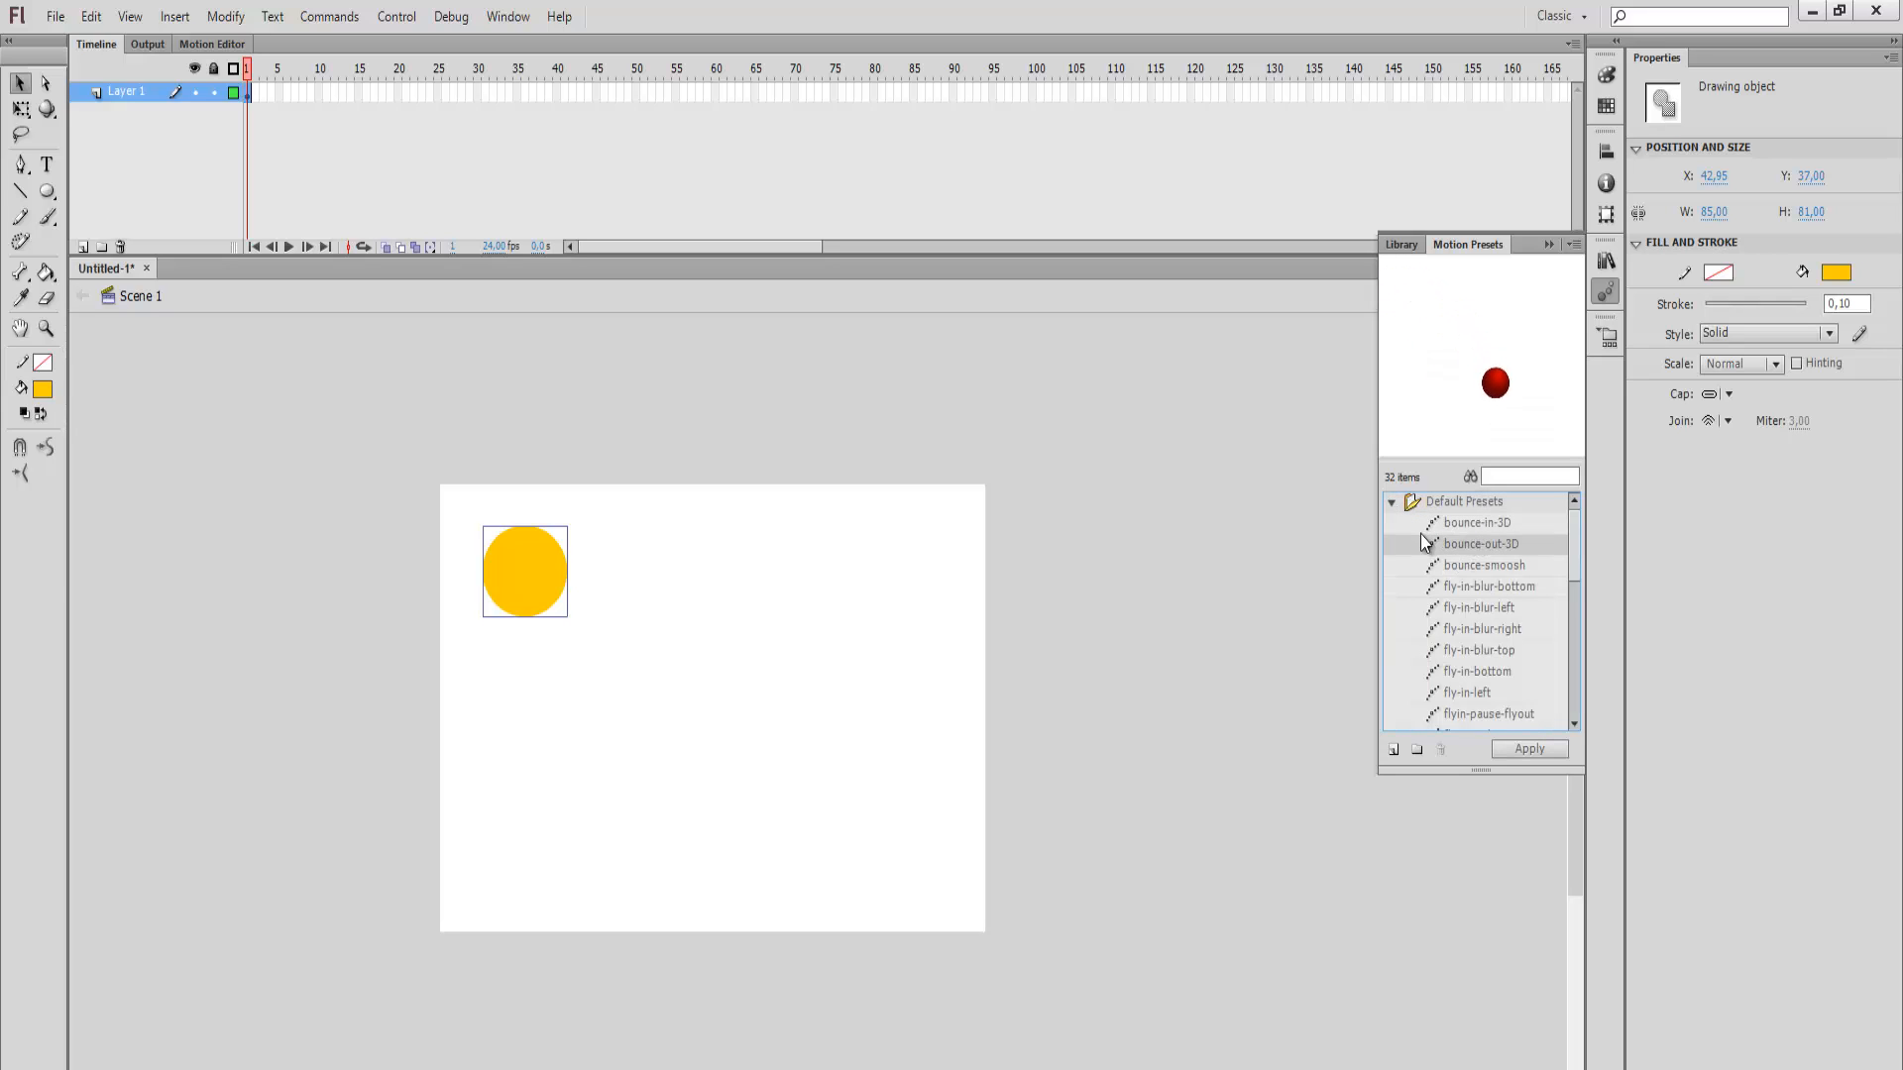
pyautogui.press('Down')
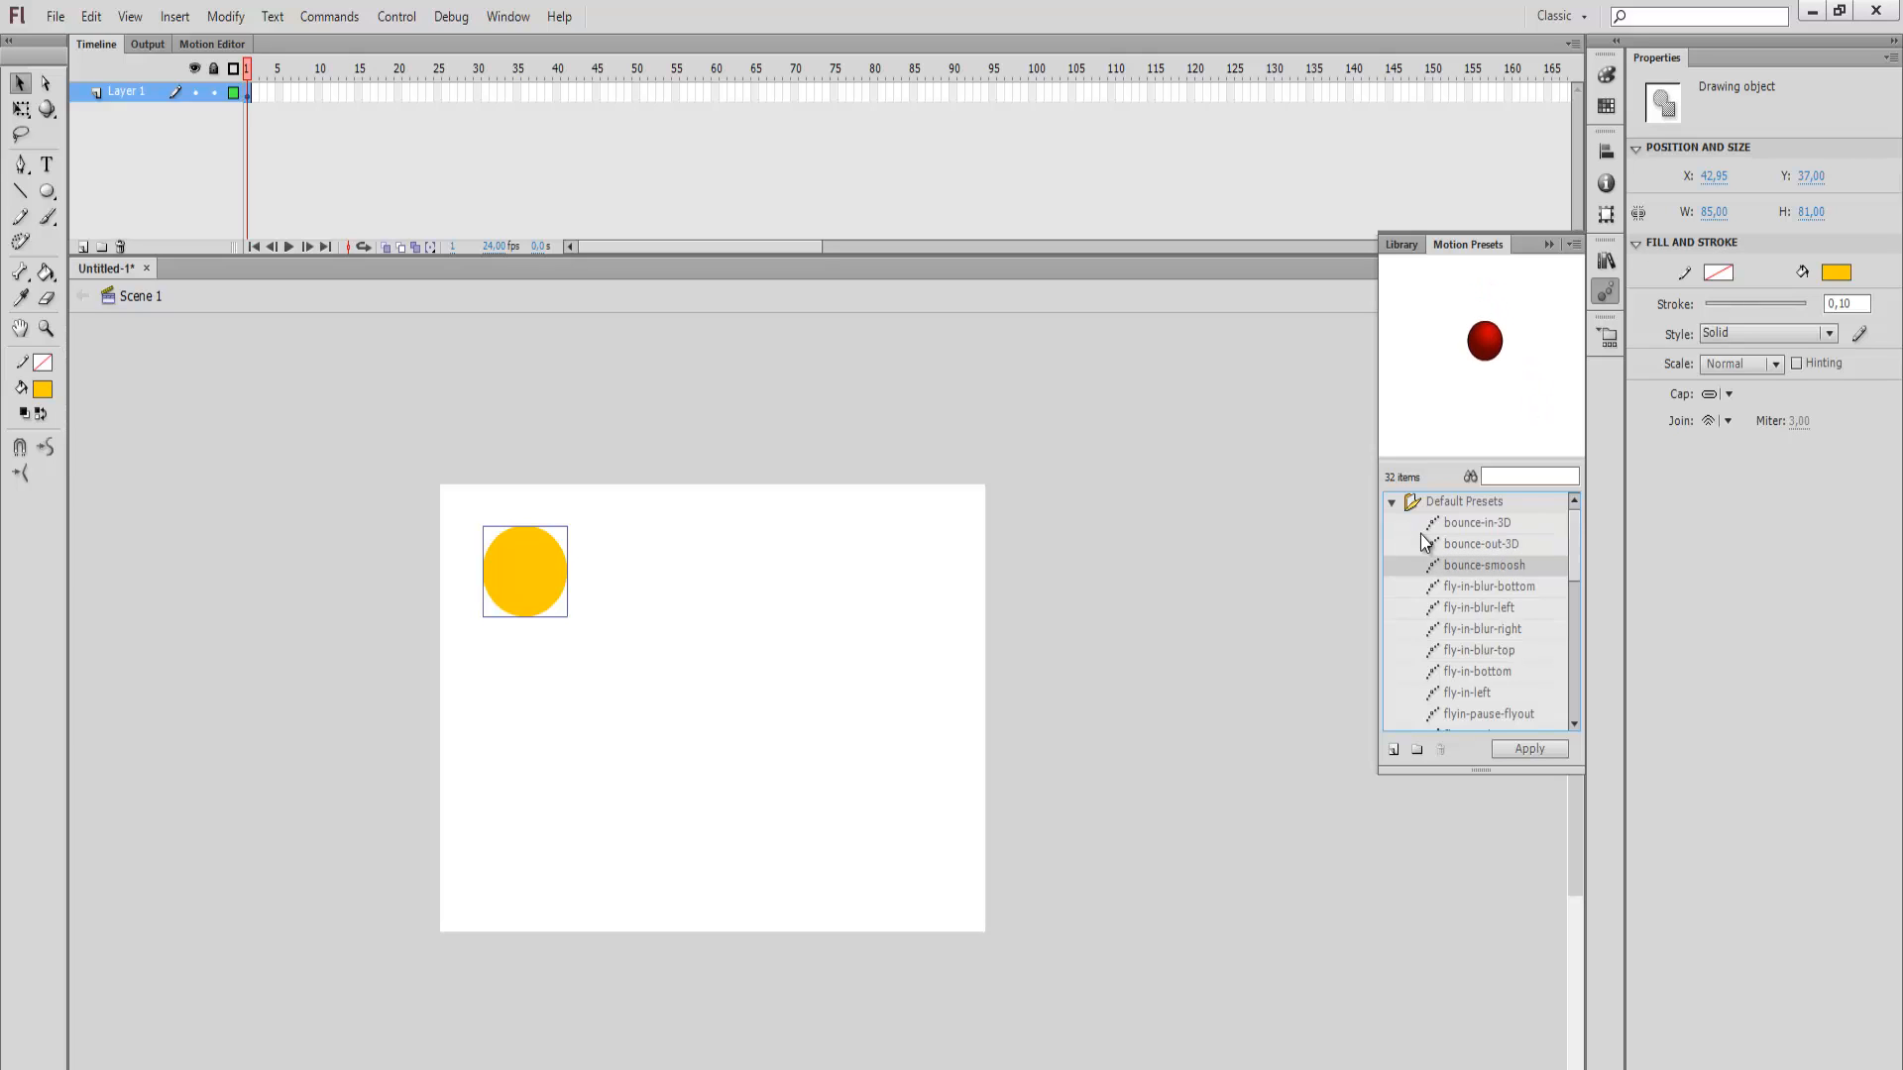
pyautogui.press('Down')
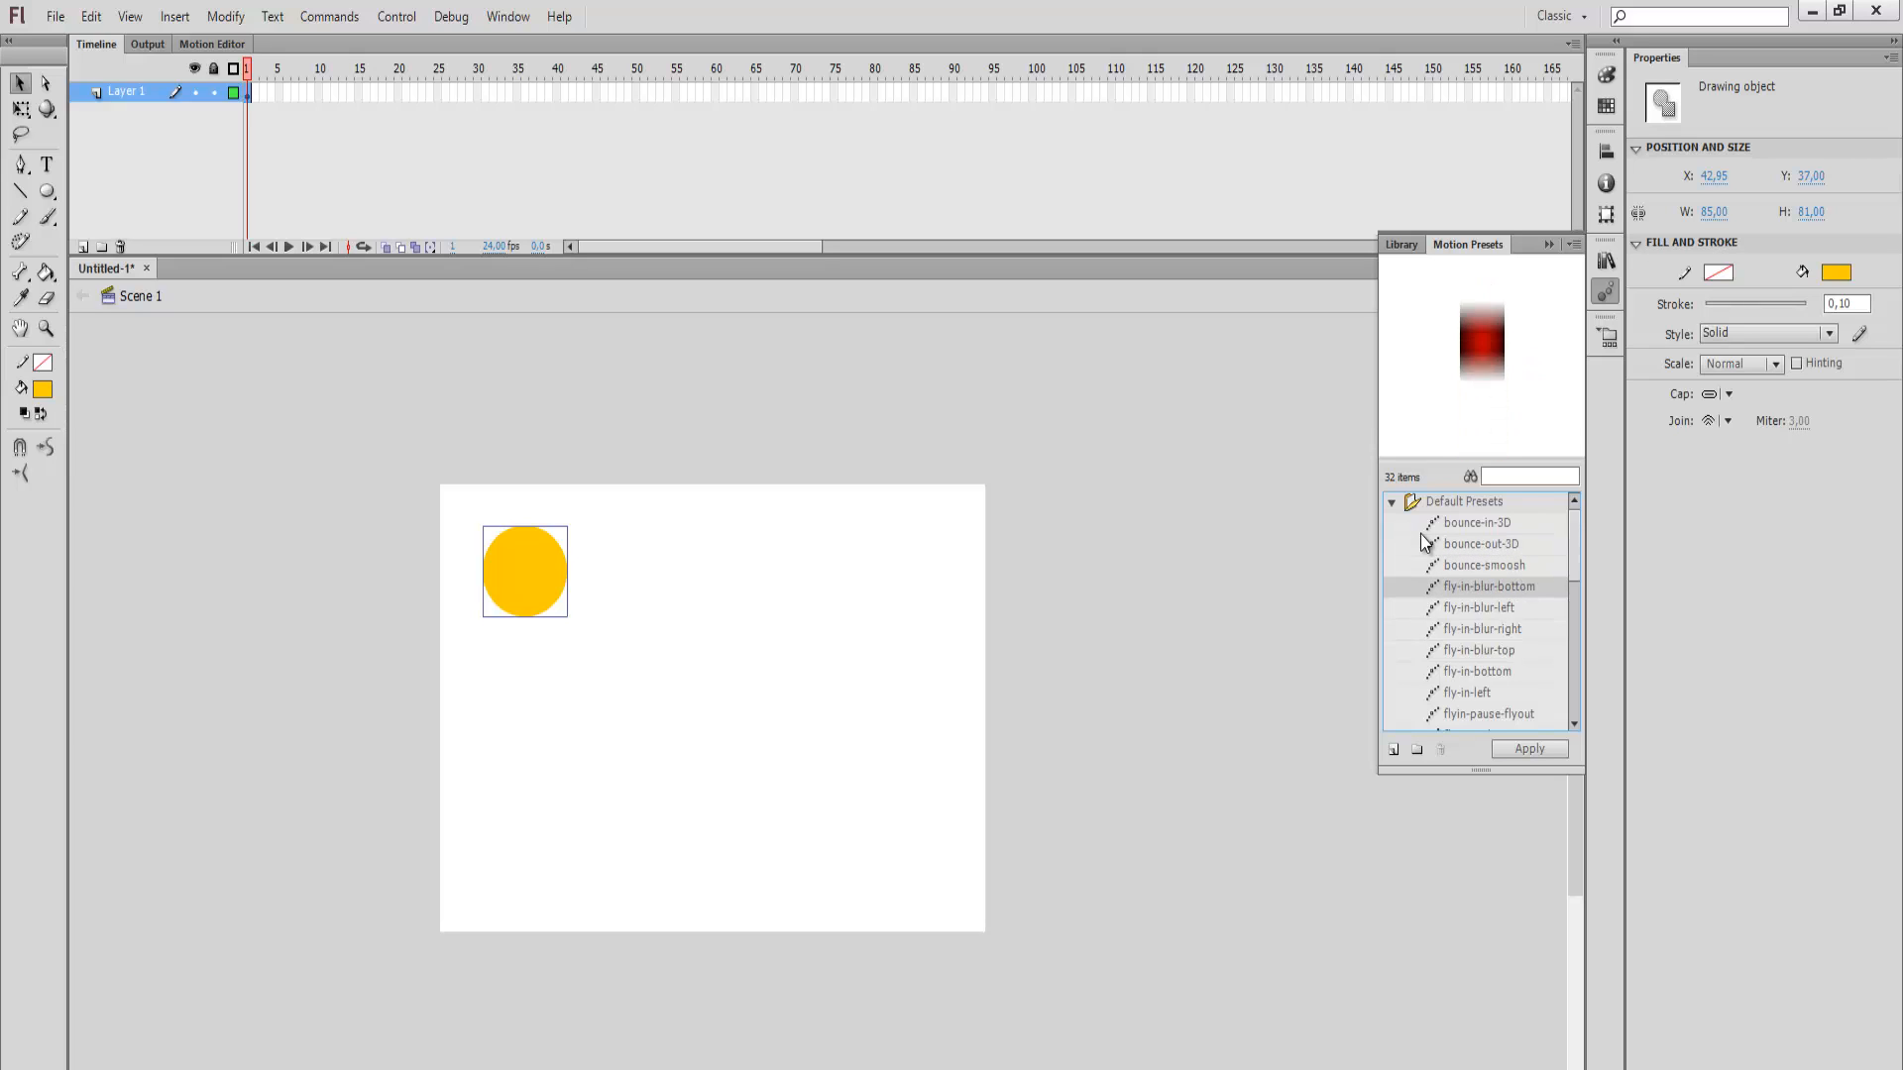
pyautogui.press('Down')
pyautogui.press('Down')
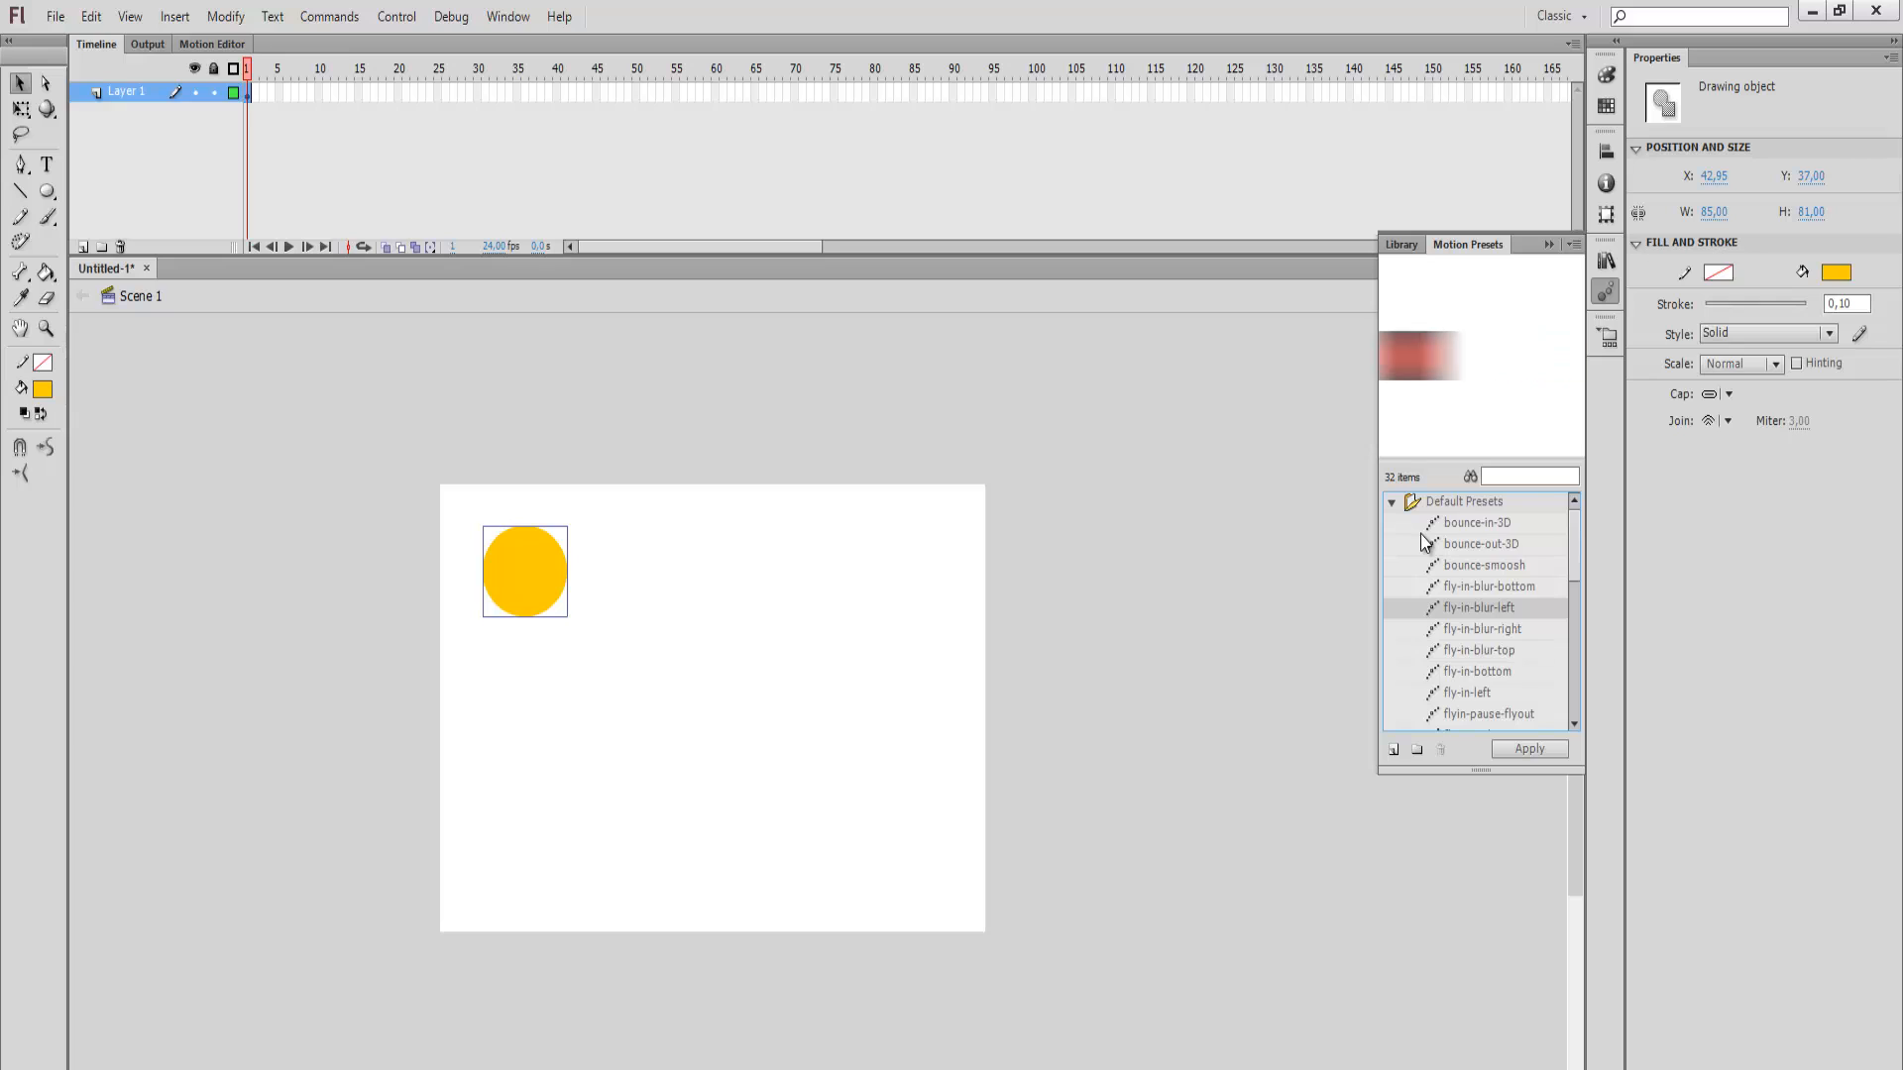
pyautogui.press('Down')
pyautogui.press('Down')
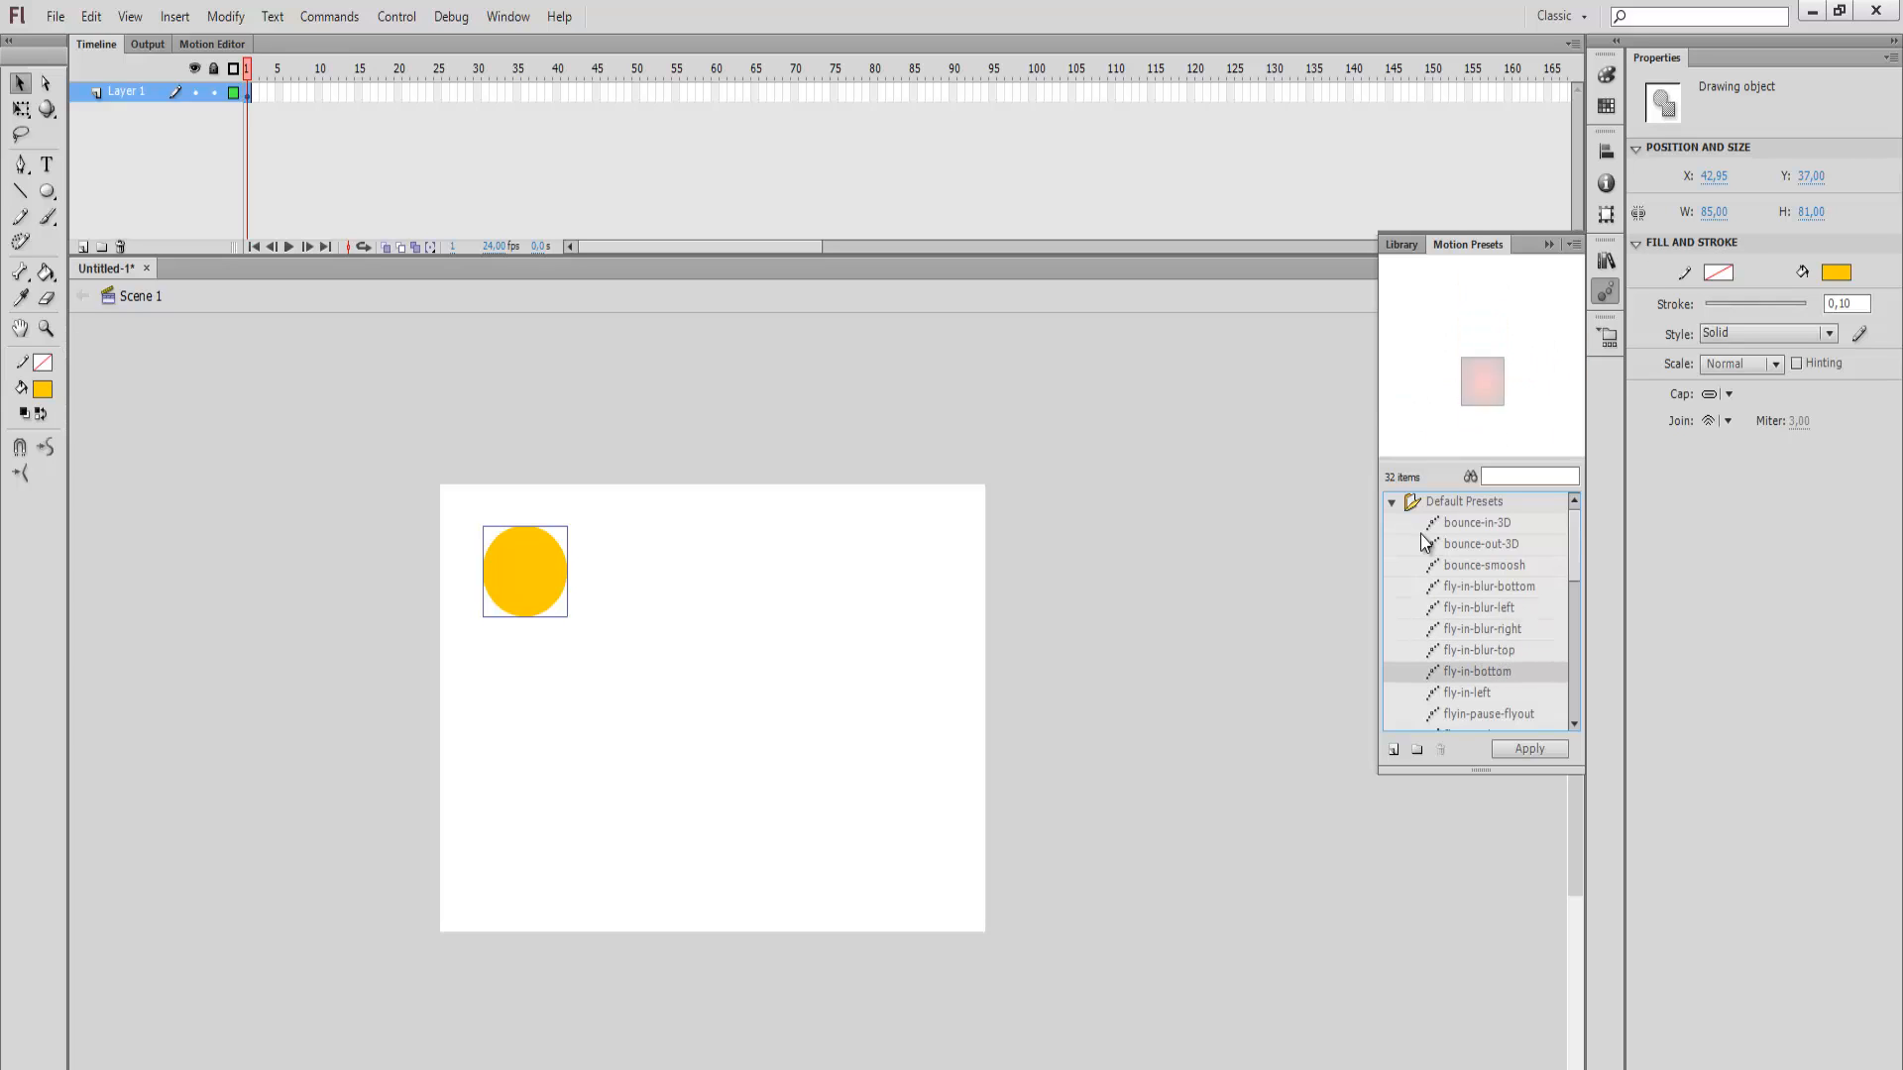
pyautogui.press('Down')
# Step: Apply the bounce-in-3D motion preset to the oval, converting it to a movie clip
pyautogui.click(1456, 525)
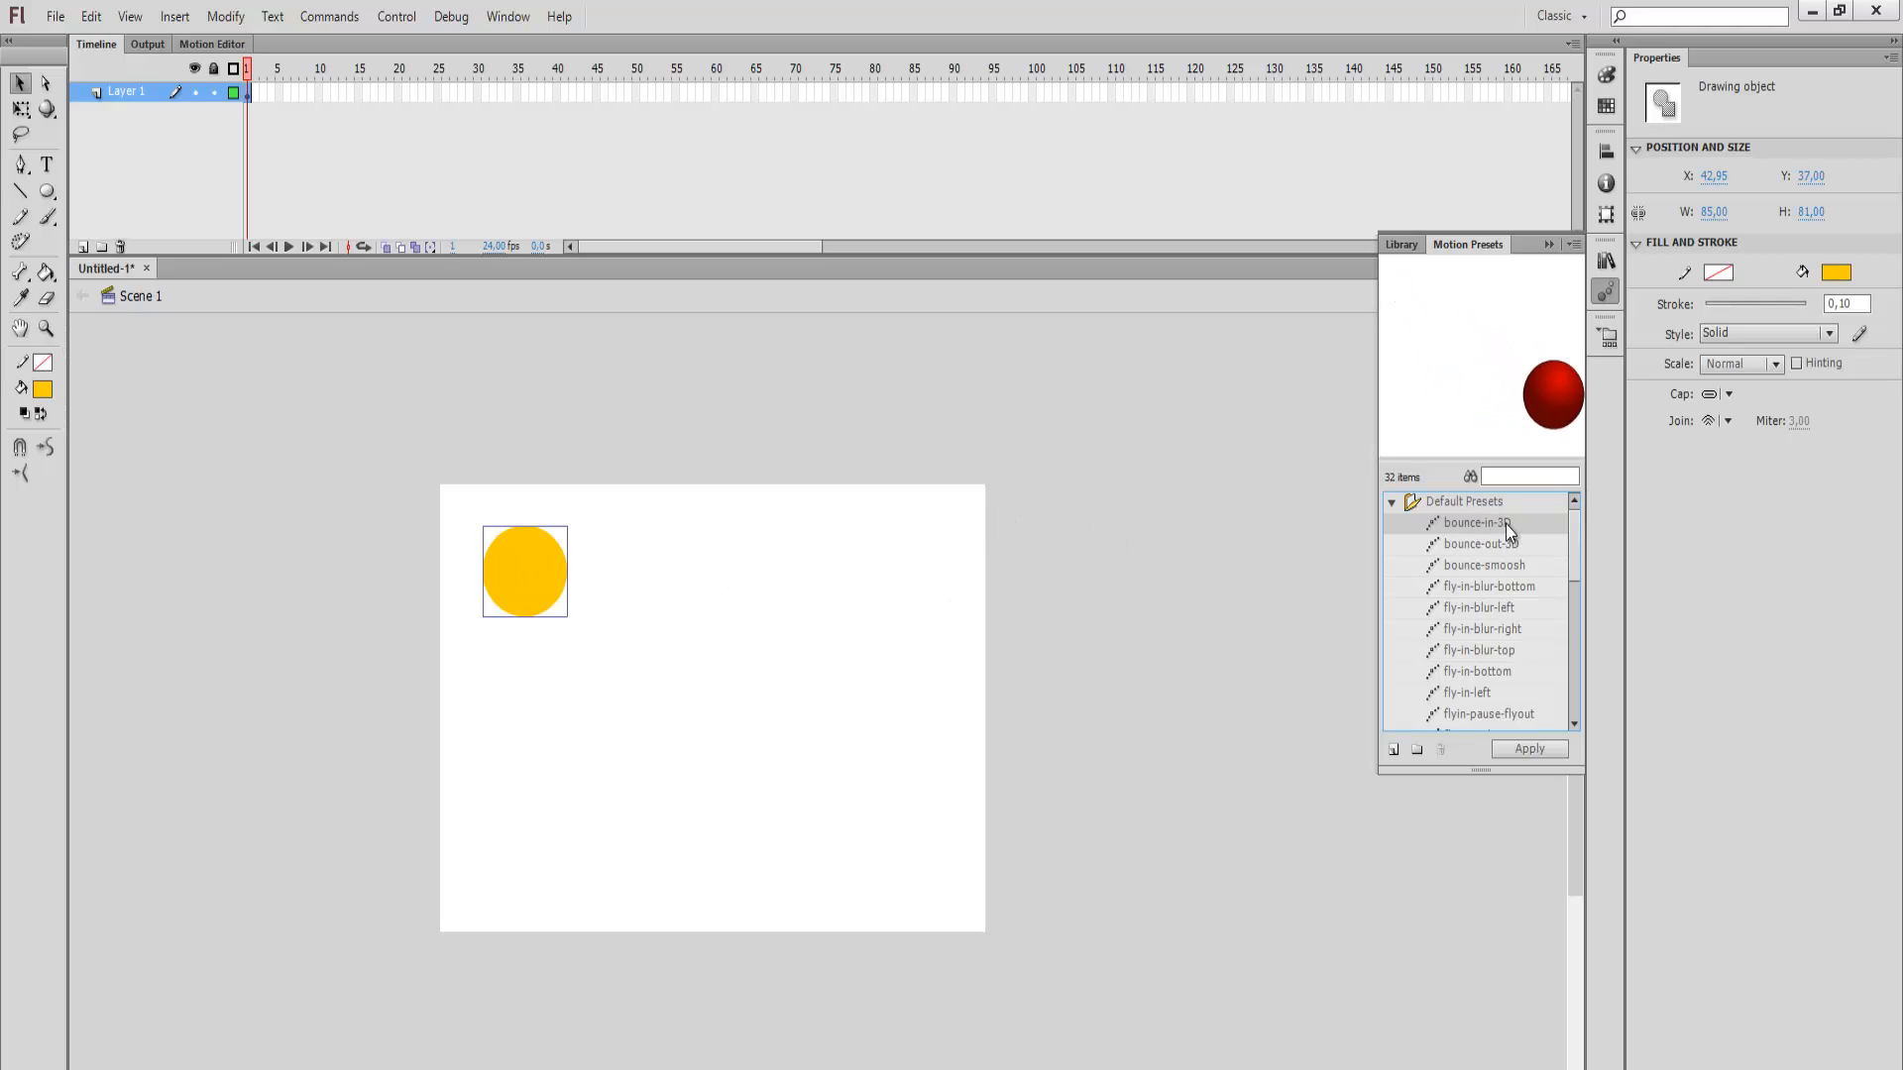
pyautogui.click(525, 580)
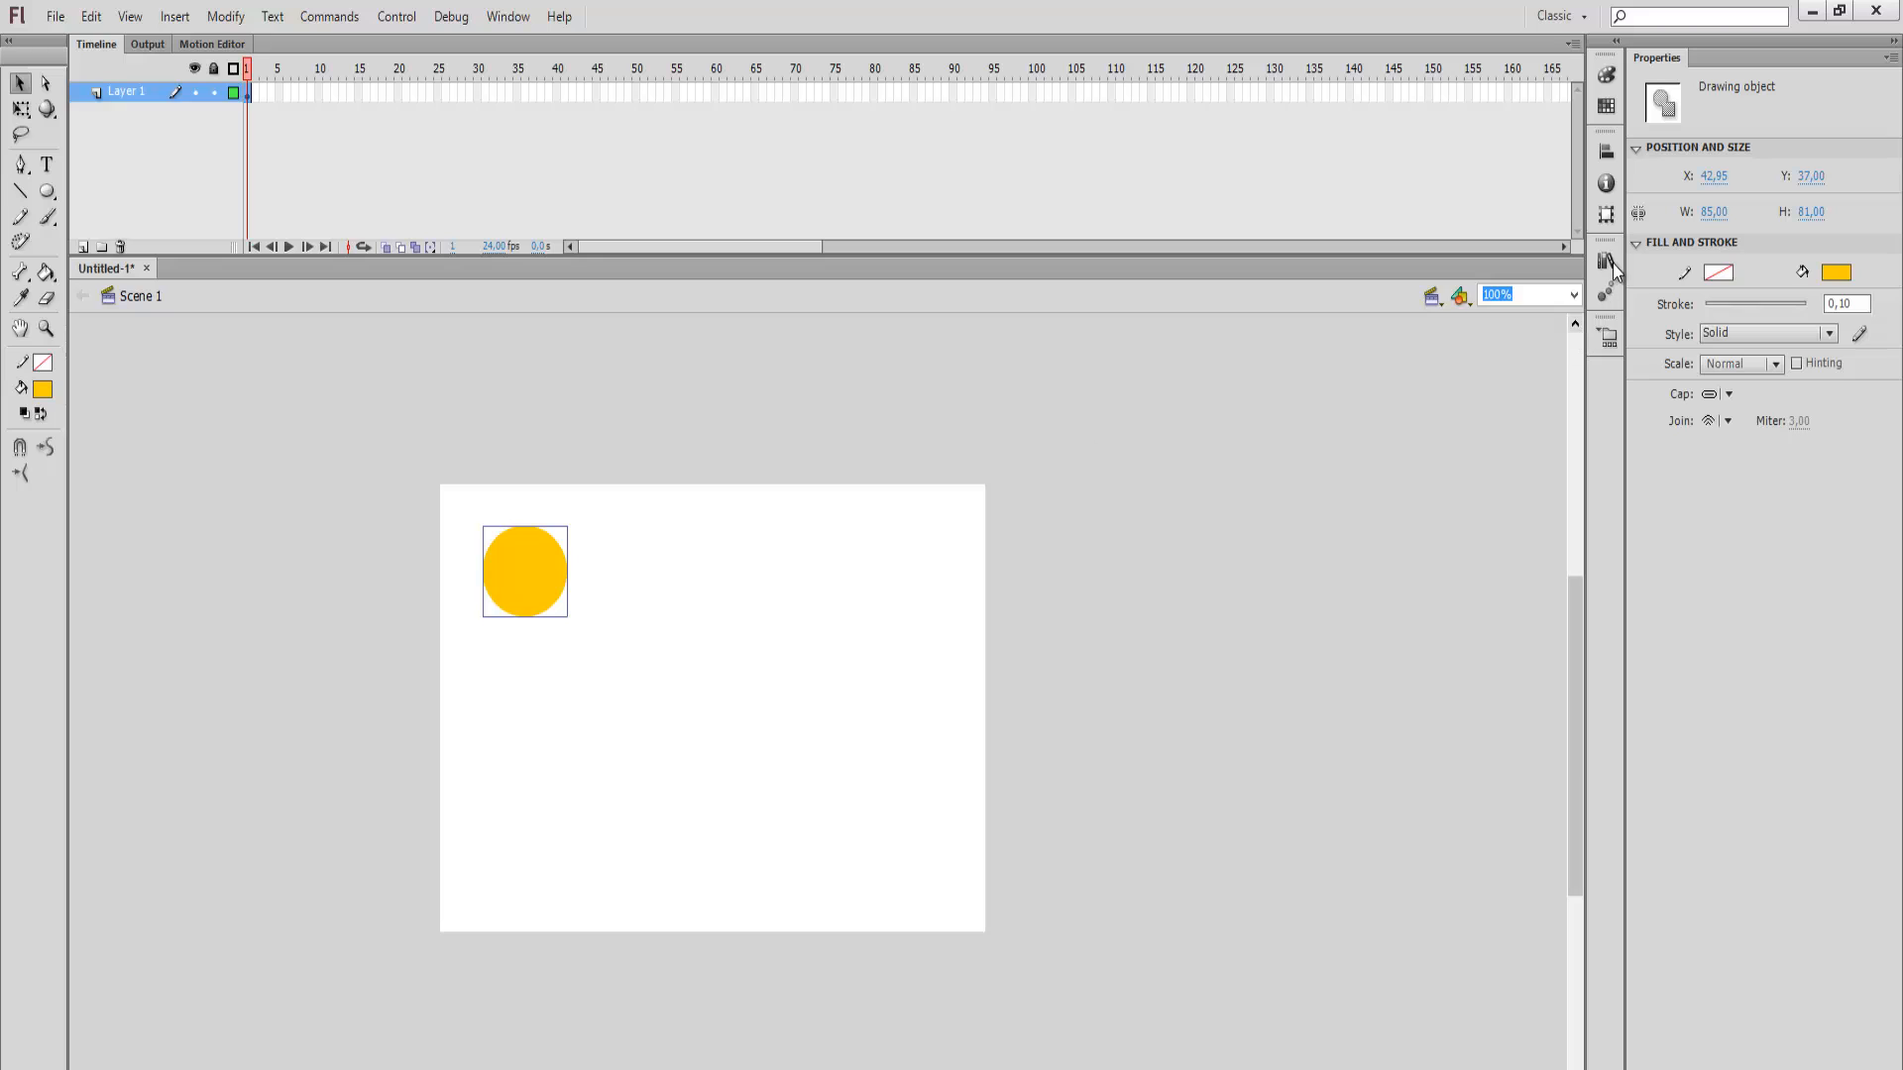
pyautogui.click(1607, 293)
pyautogui.click(1533, 752)
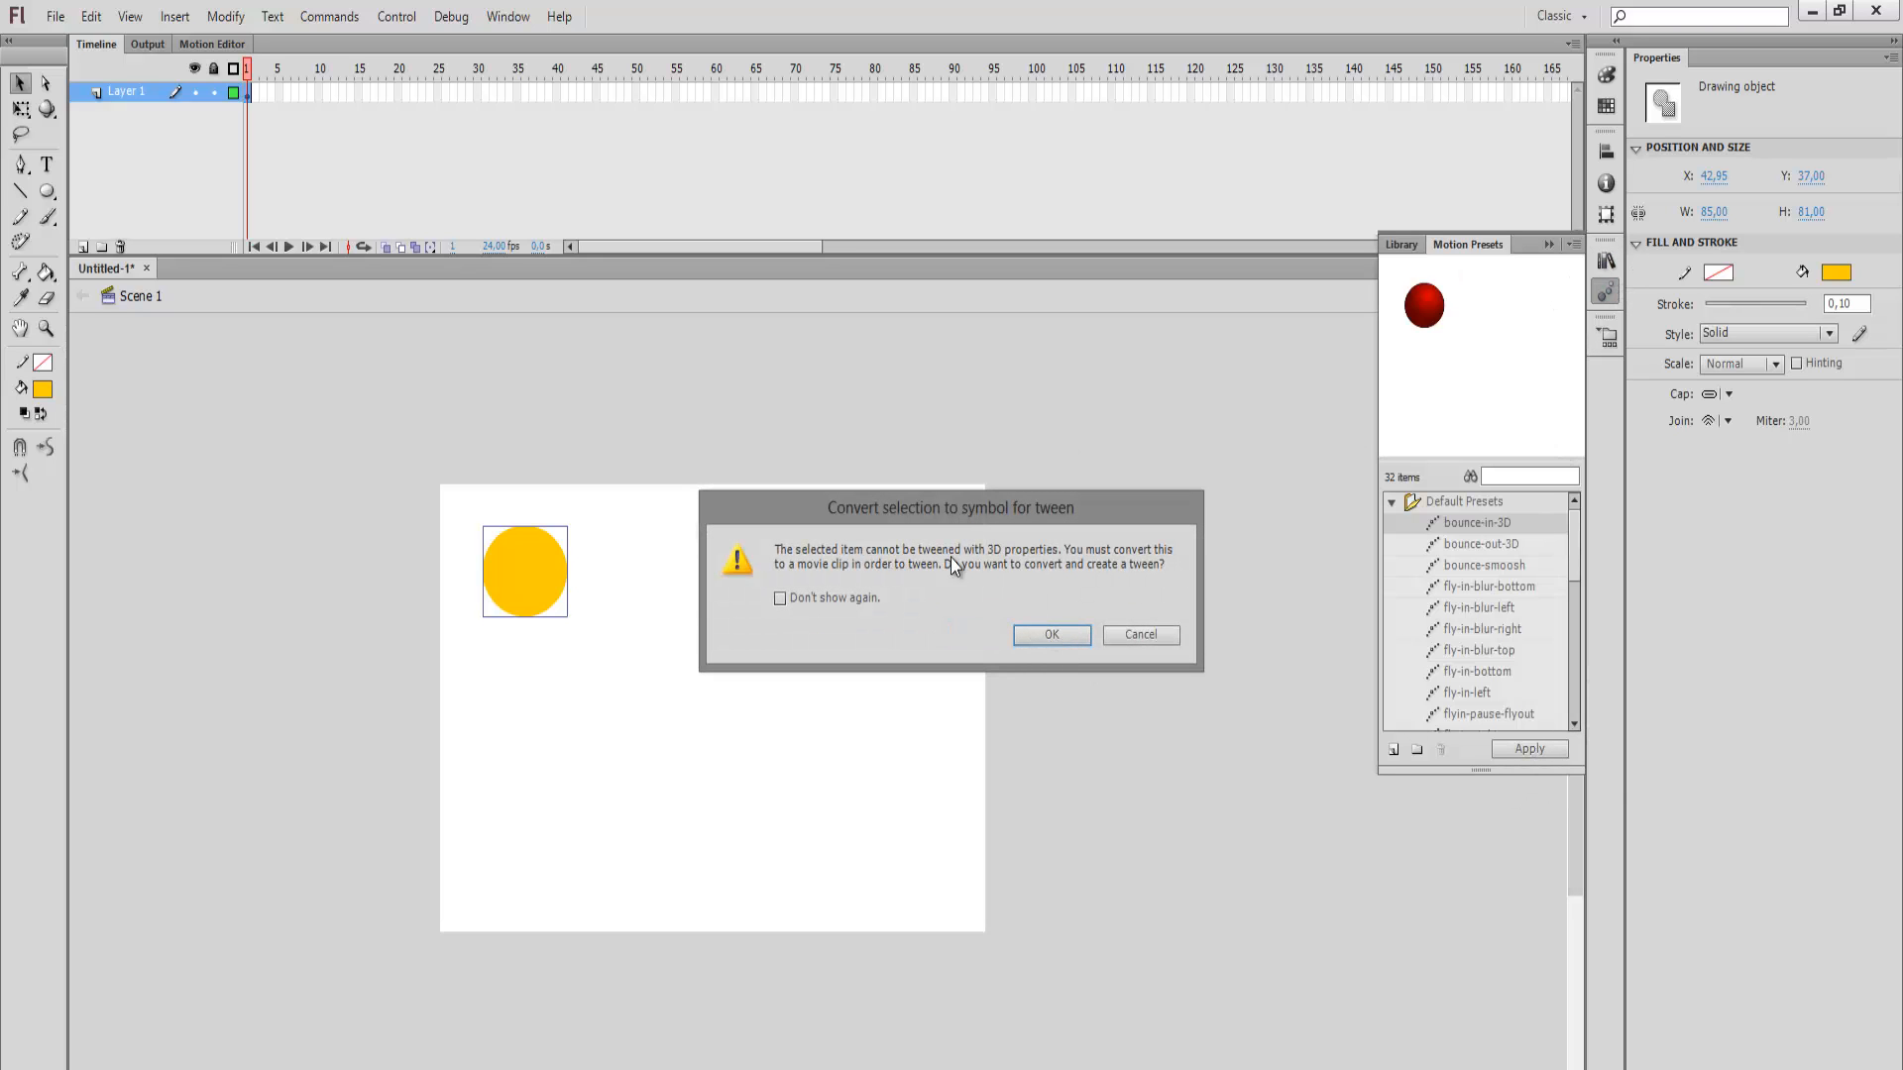
pyautogui.click(1050, 635)
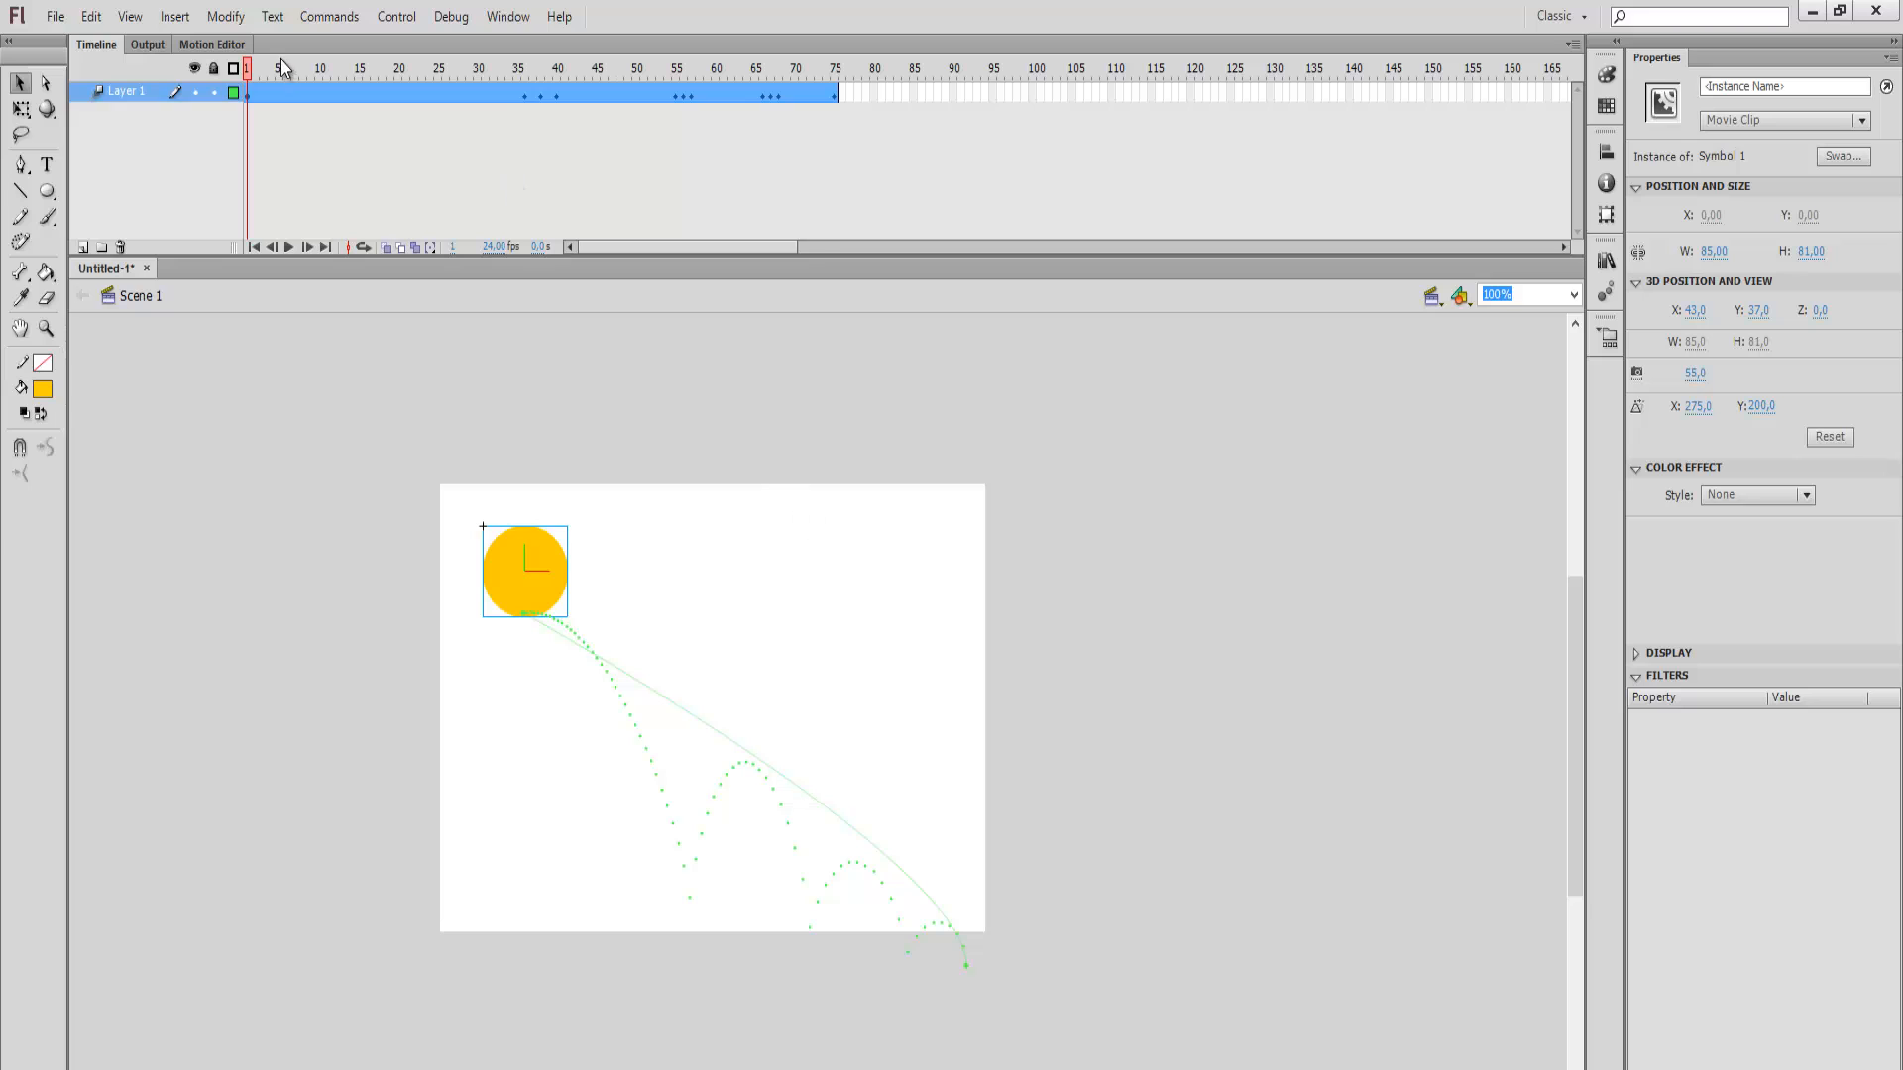
# Step: Select the motion tween, test the movie to watch the bounce animation, and close the test window
pyautogui.moveTo(251, 74)
pyautogui.mouseDown()
pyautogui.moveTo(575, 95)
pyautogui.moveTo(910, 159)
pyautogui.moveTo(247, 96)
pyautogui.mouseUp()
pyautogui.click(323, 95)
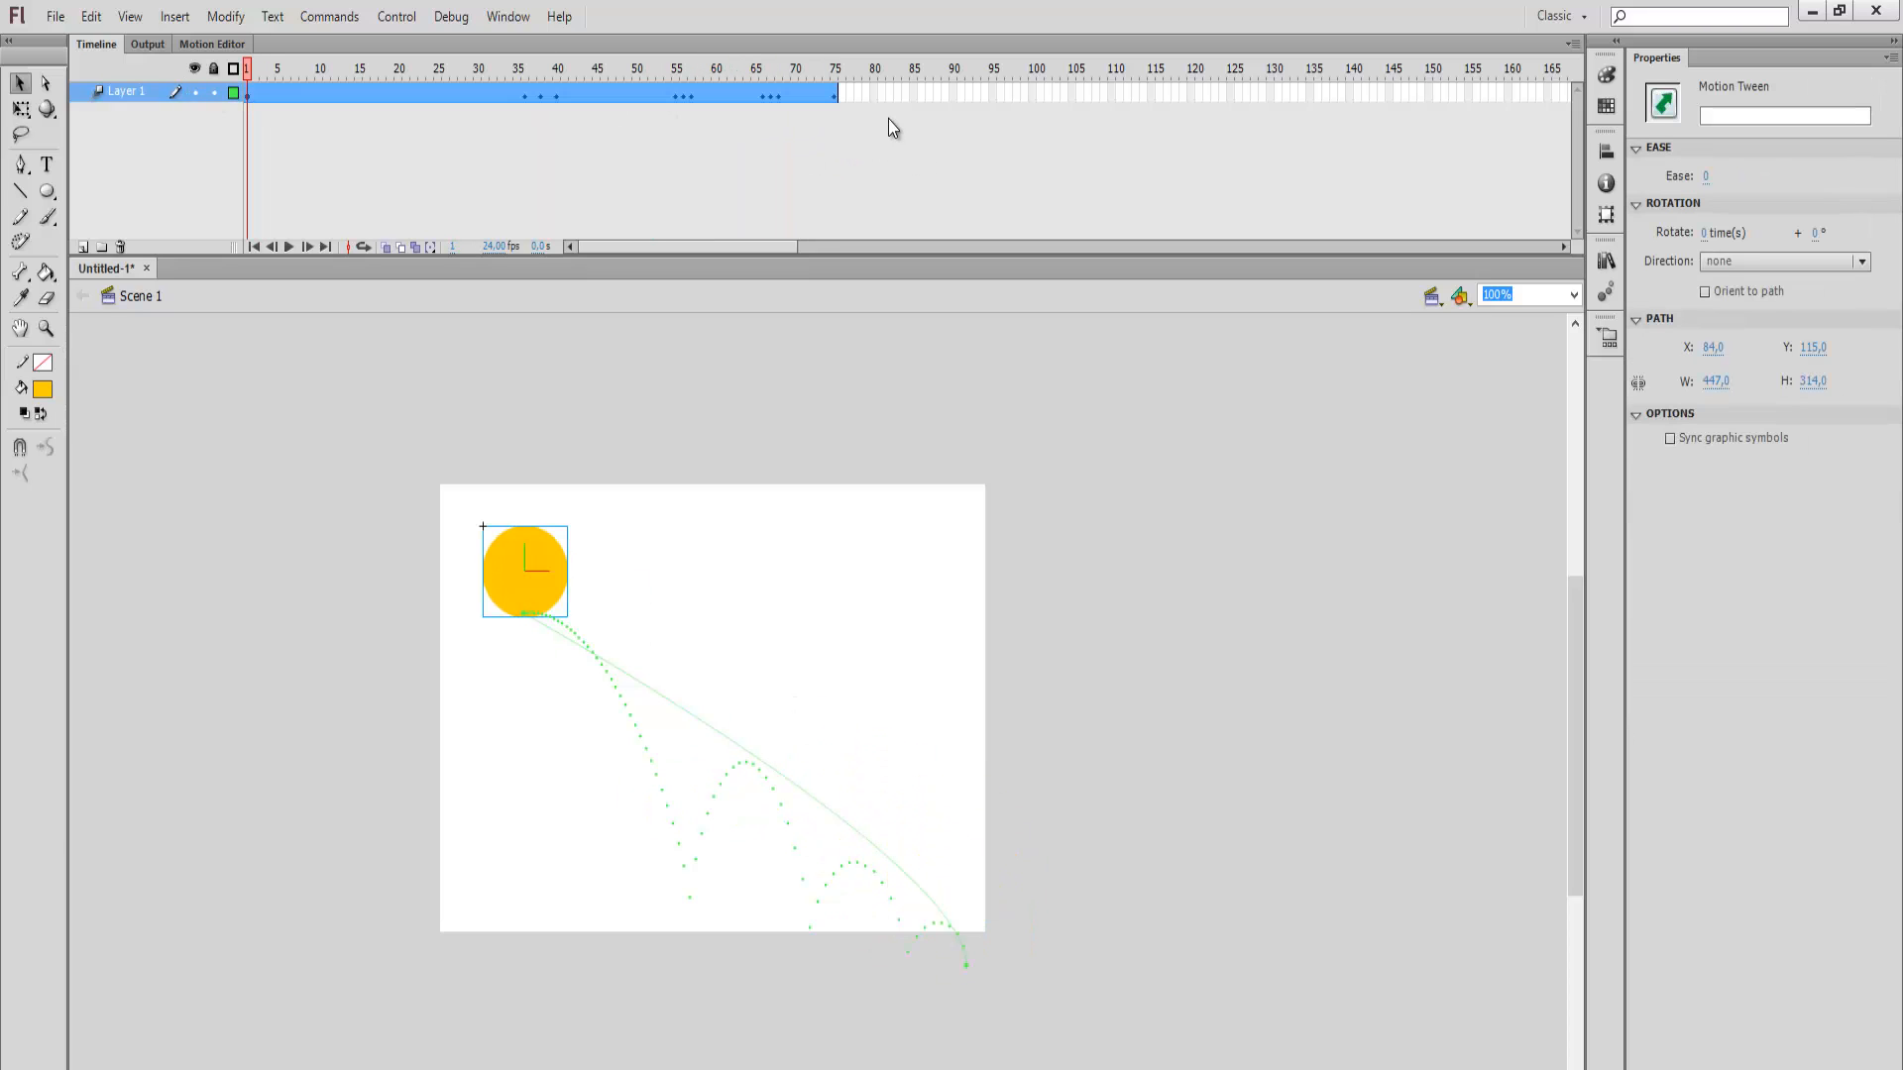
pyautogui.hotkey('ctrl', 'Return')
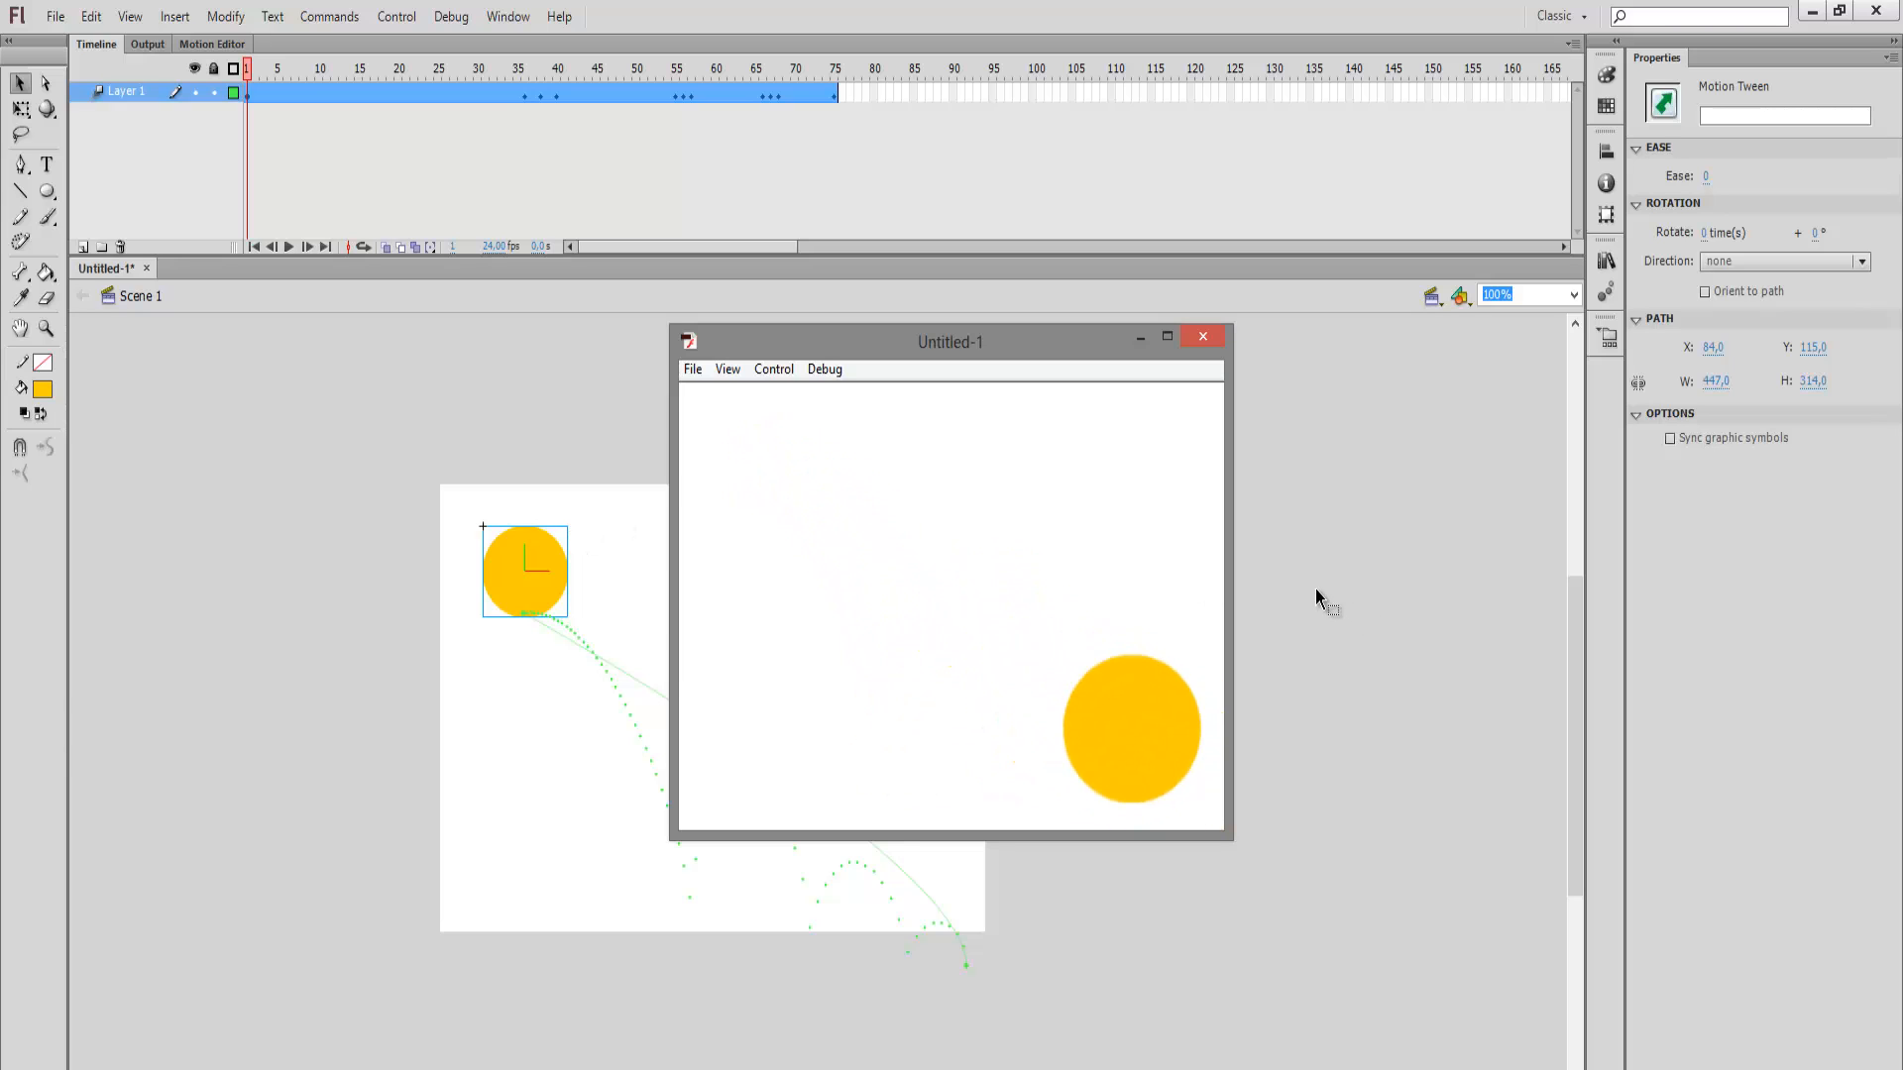
pyautogui.click(1223, 334)
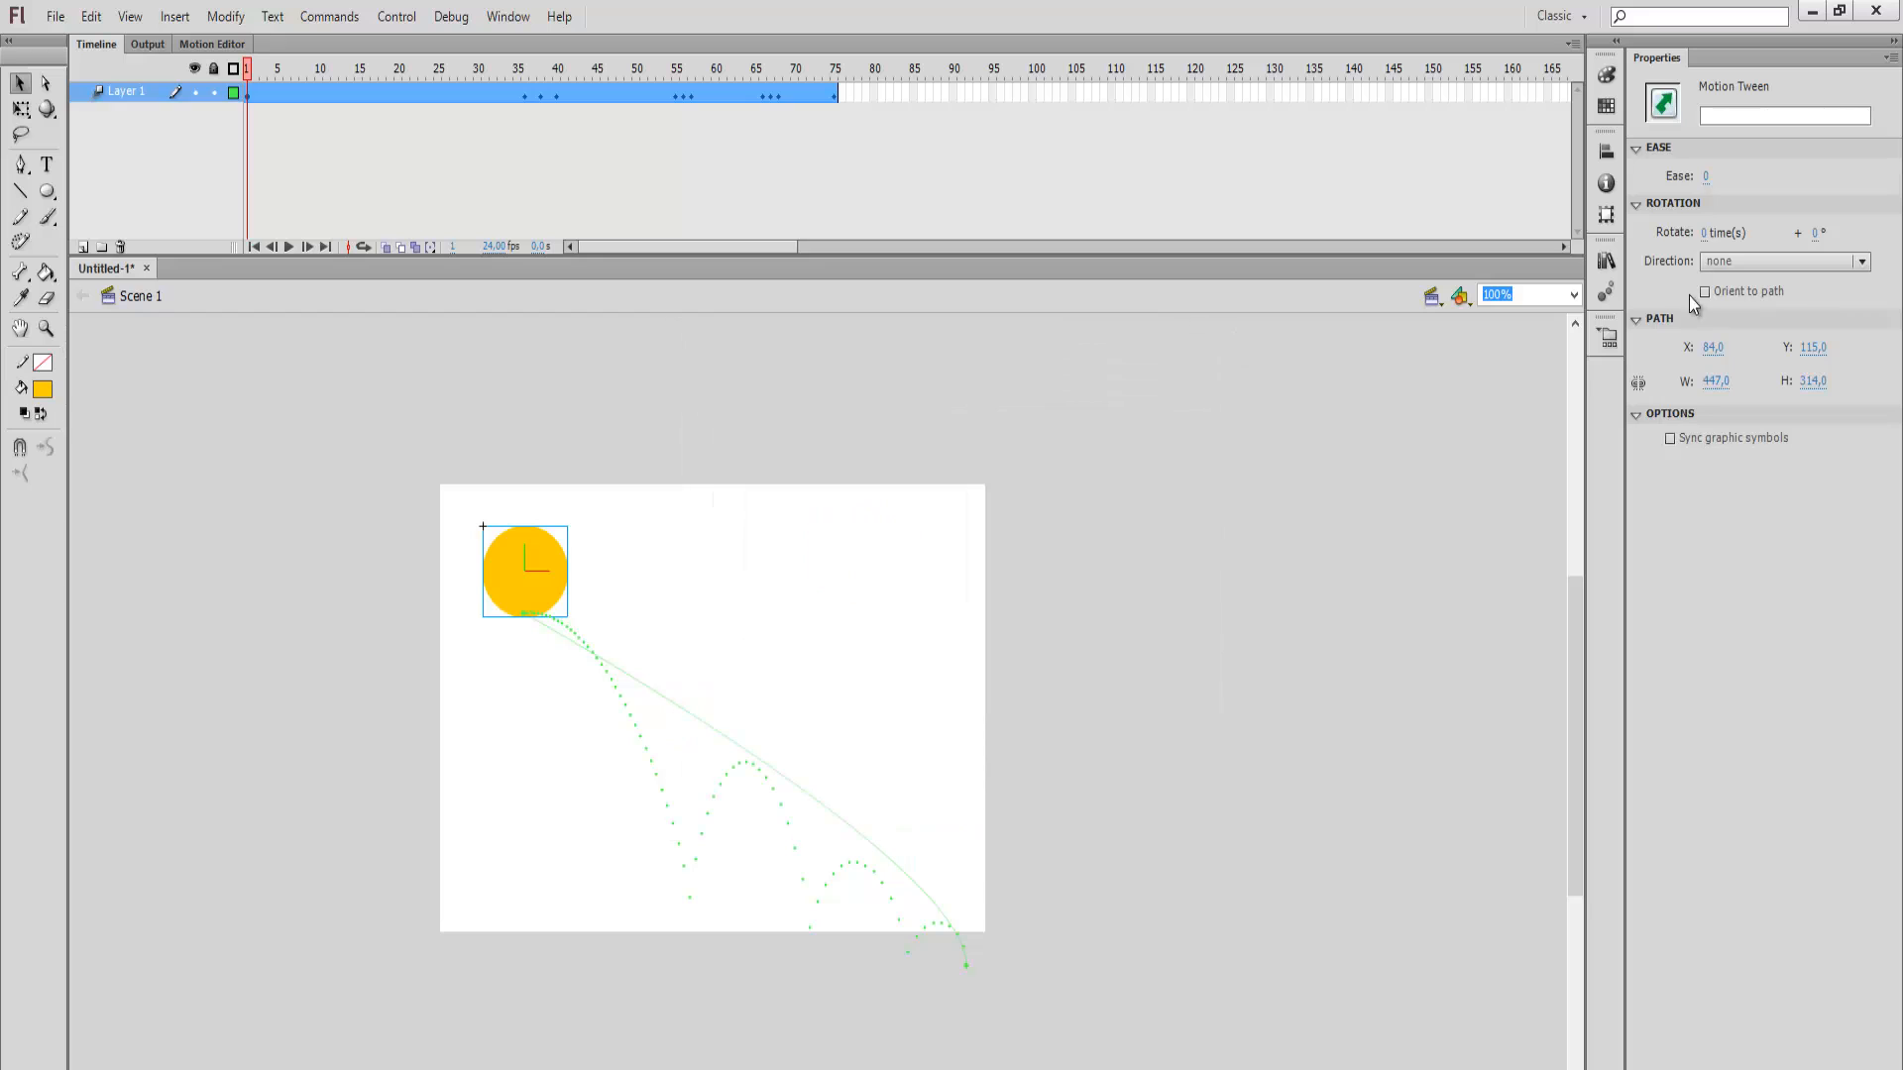
# Step: Preview more default motion presets, from fly-in-blur-left and zoom-out-2D back up the list to small-bounce
pyautogui.click(1607, 290)
pyautogui.click(1503, 625)
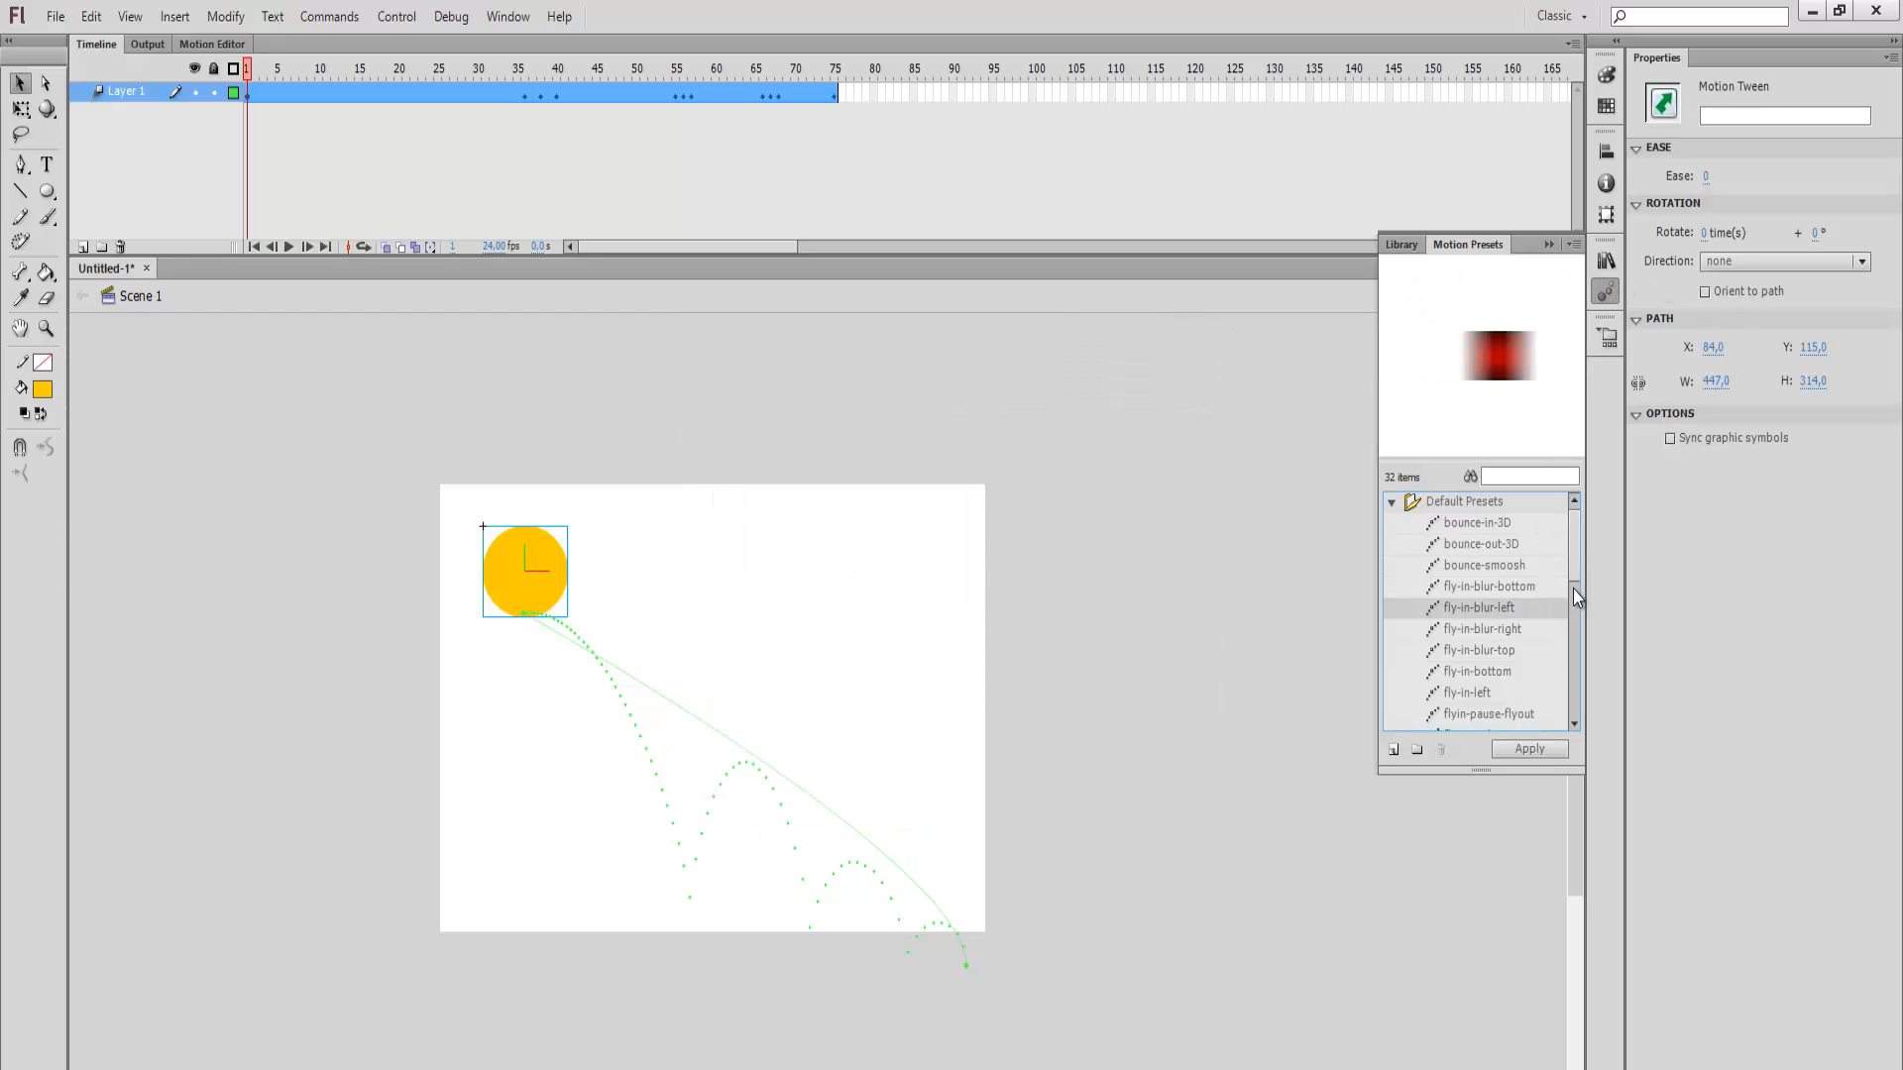
pyautogui.moveTo(1574, 577); pyautogui.dragTo(1468, 704)
pyautogui.click(1467, 696)
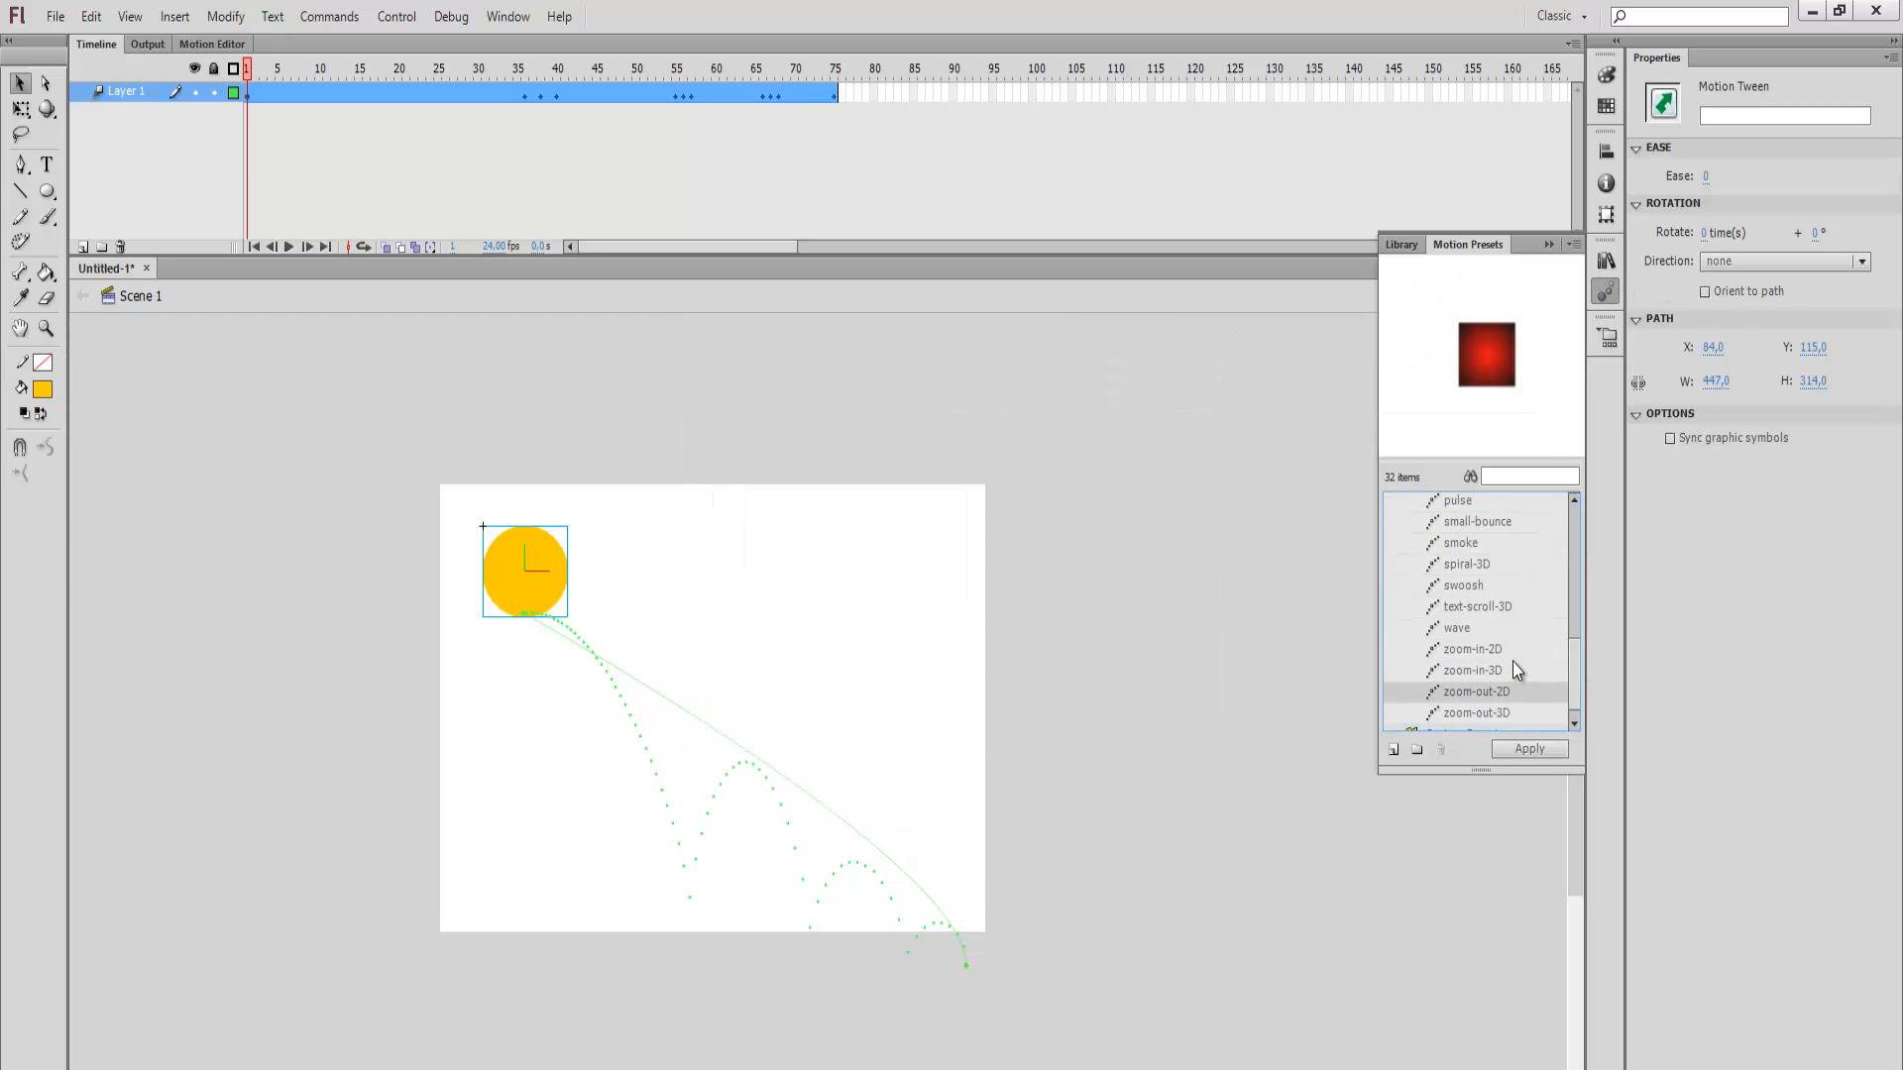
pyautogui.press('Up')
pyautogui.press('Up')
pyautogui.press('Up')
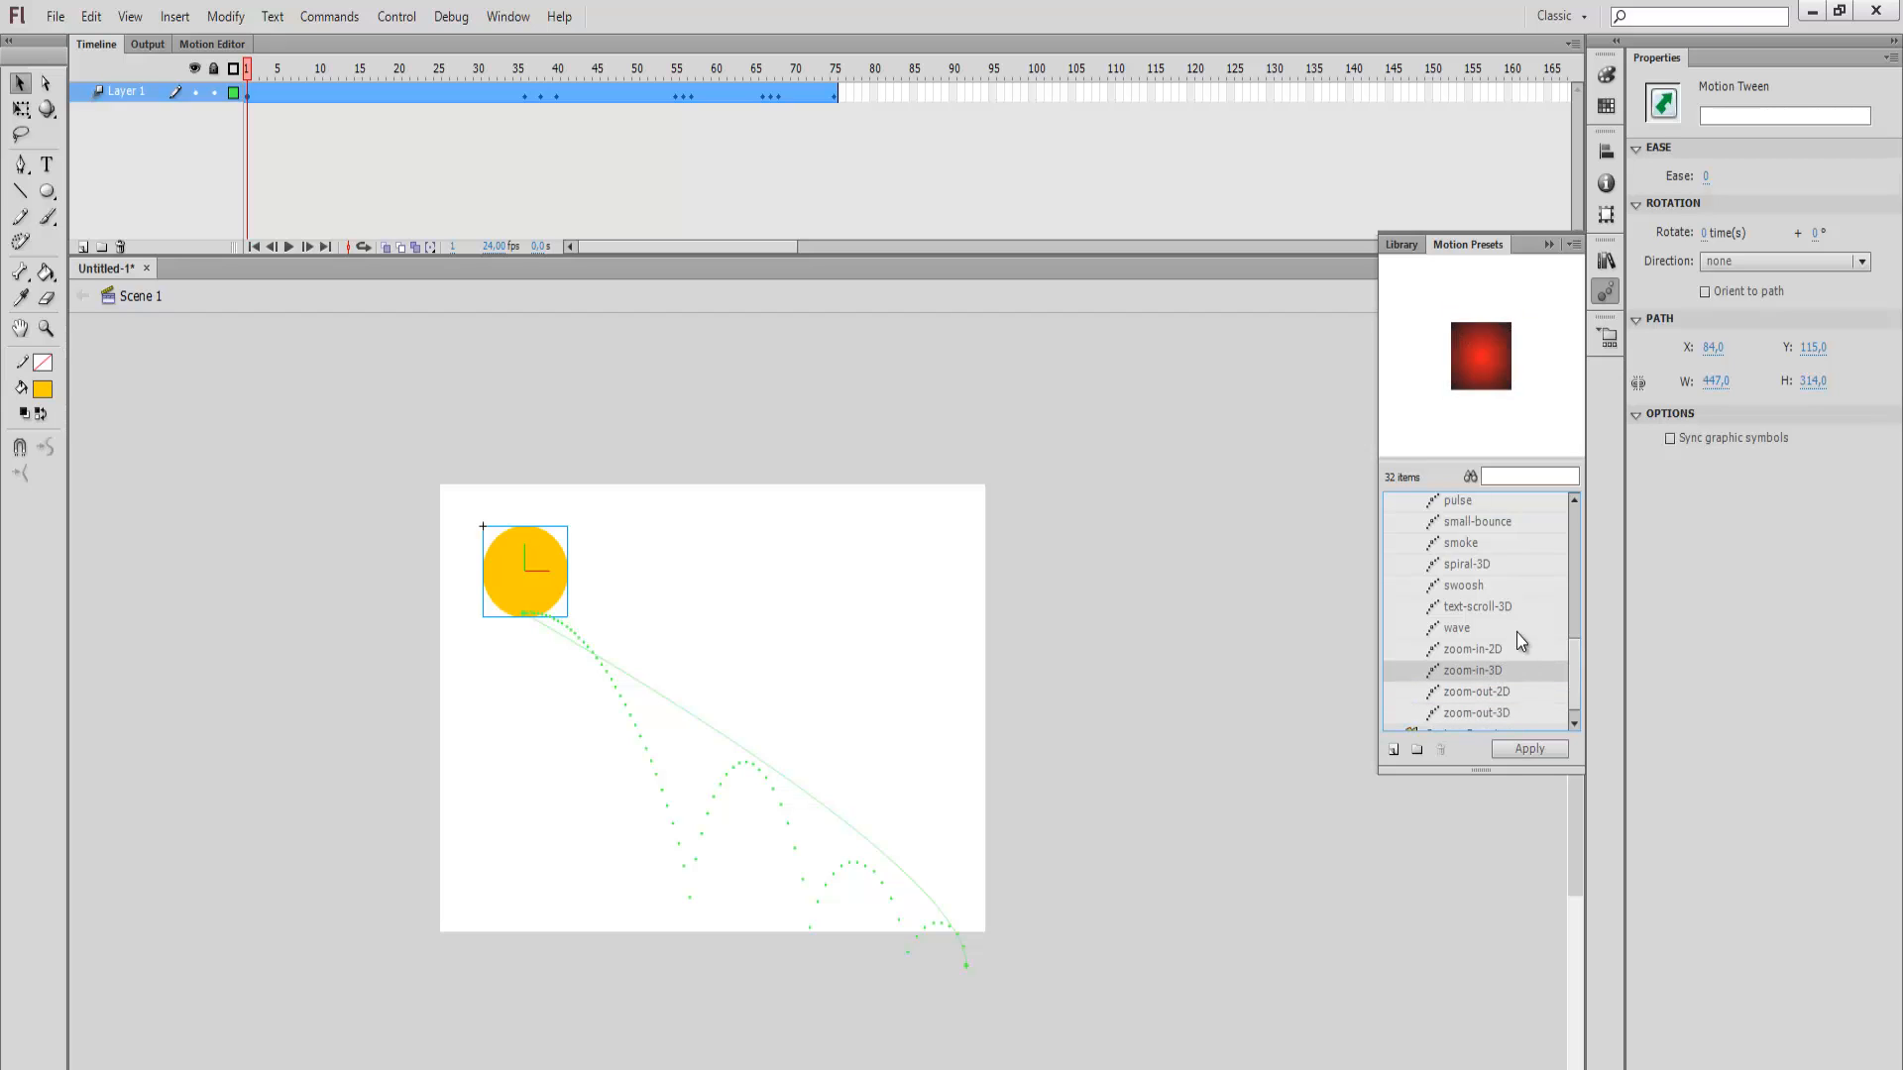
pyautogui.press('Up')
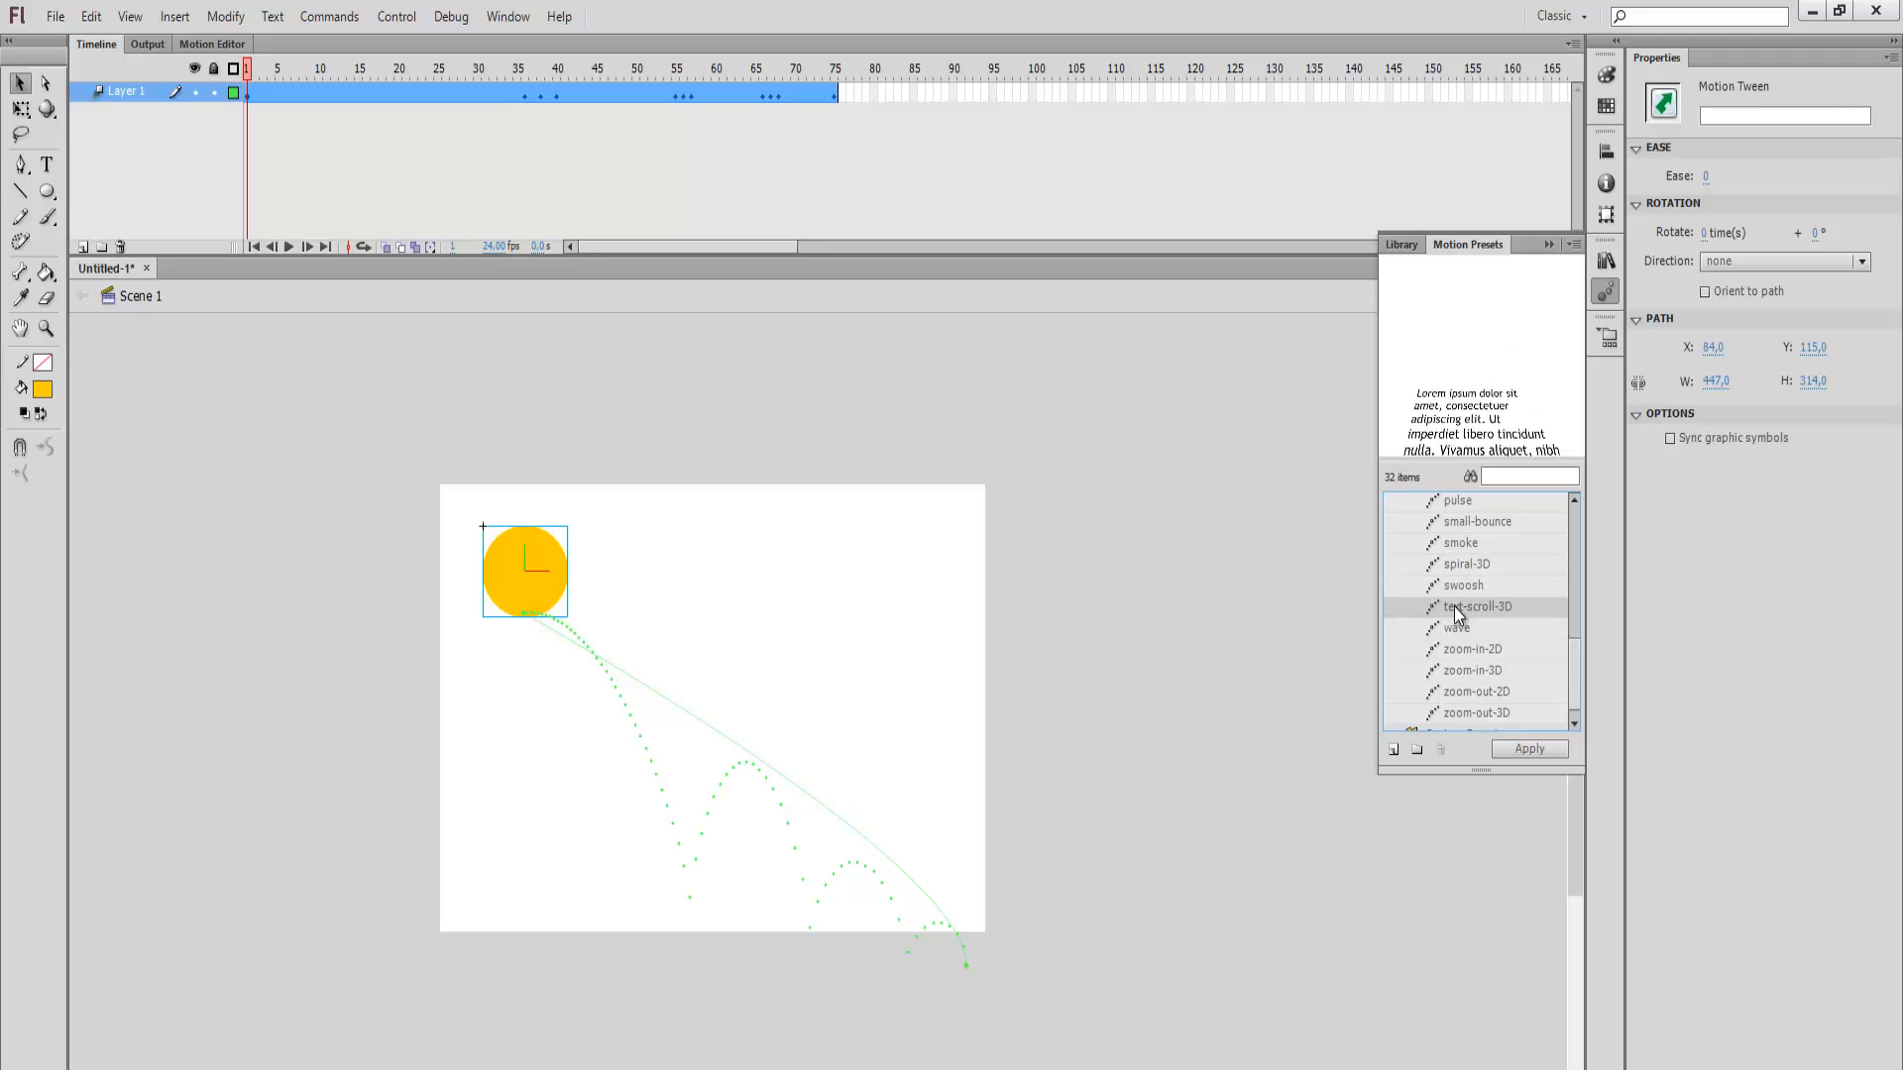
pyautogui.press('Up')
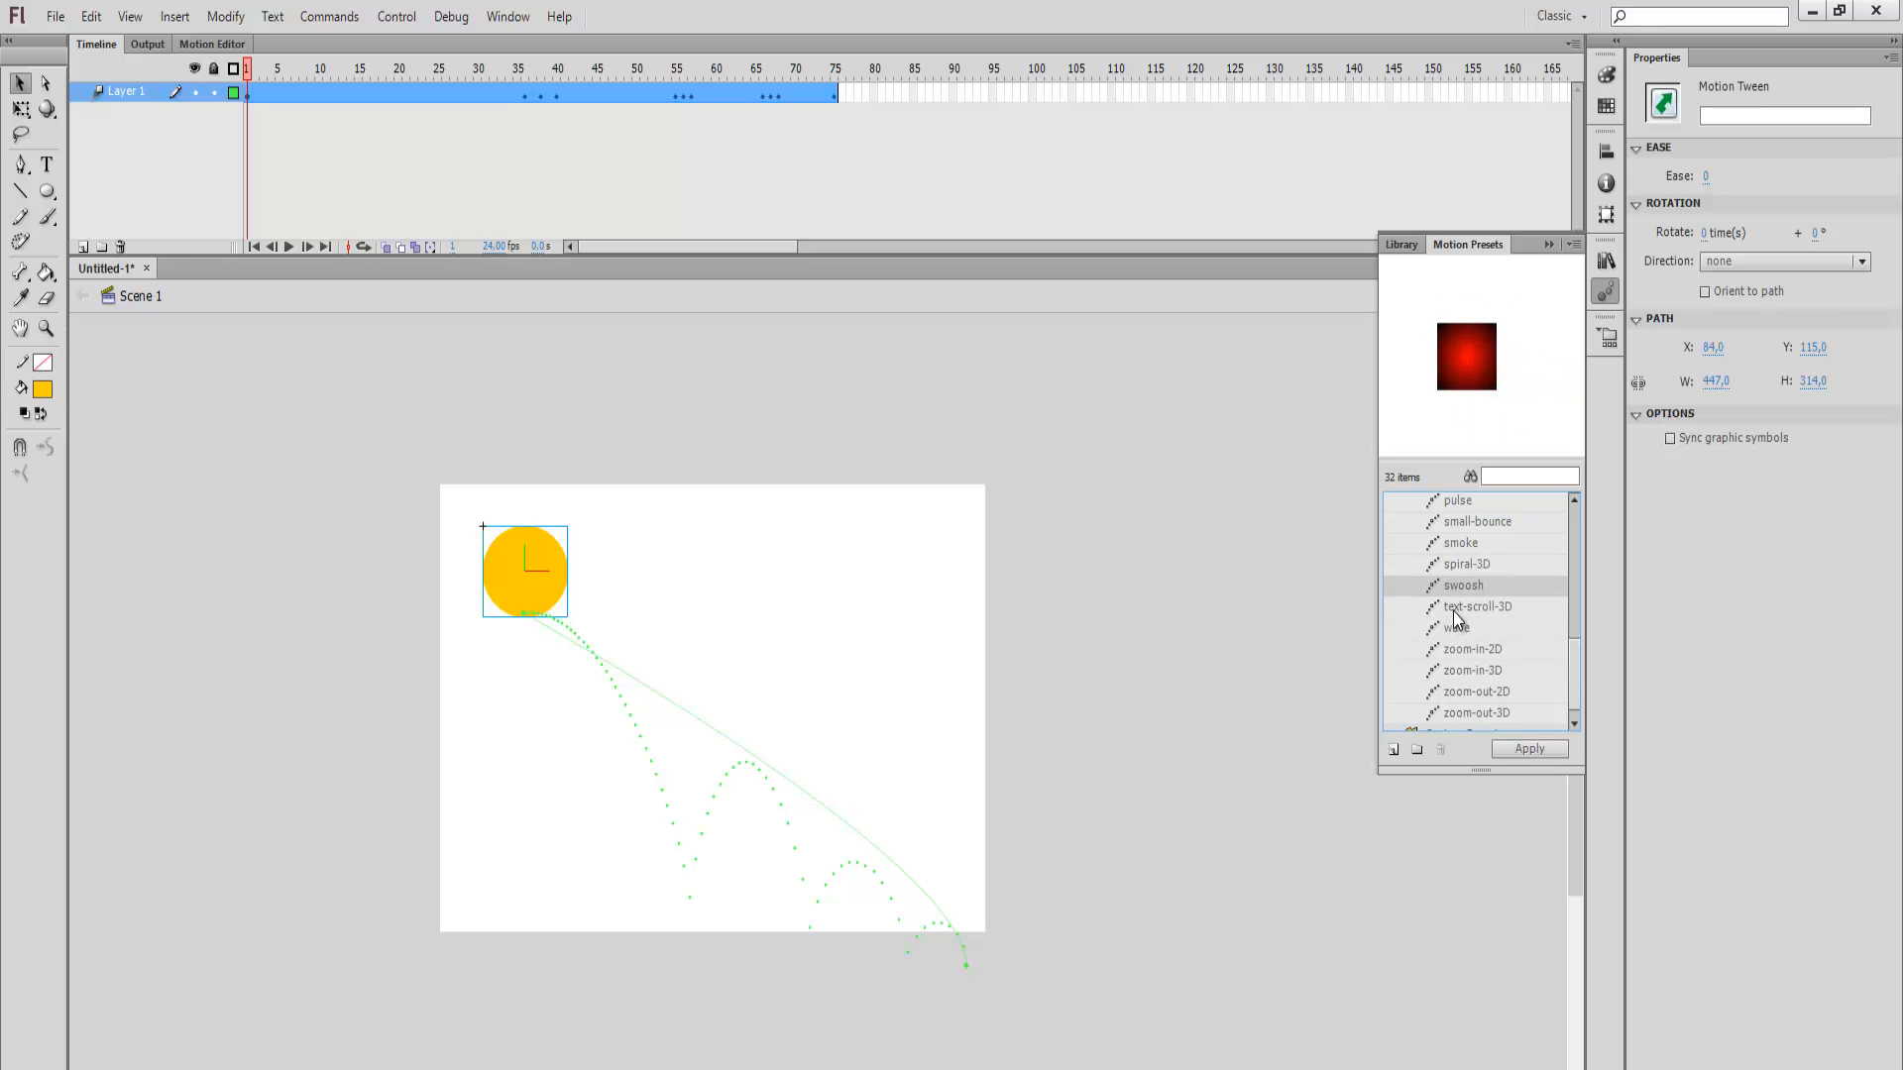
pyautogui.press('Up')
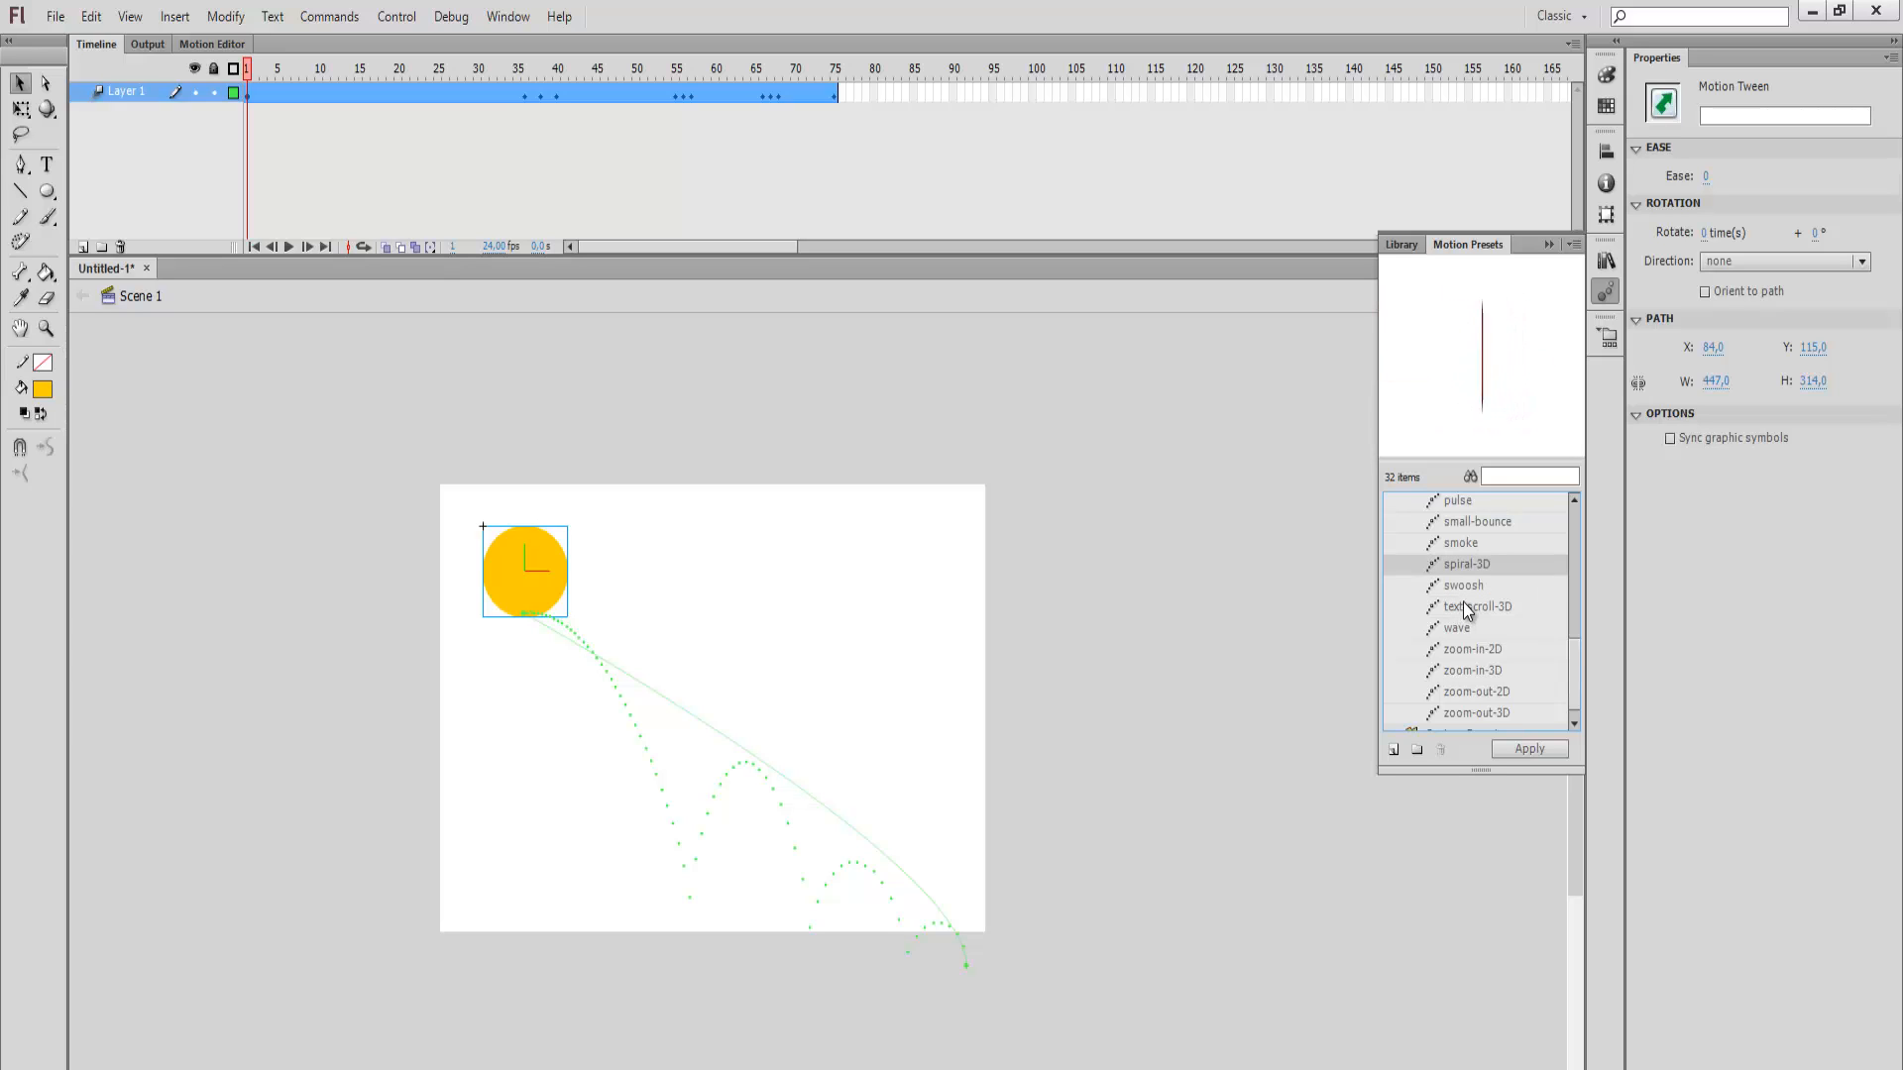
pyautogui.press('Up')
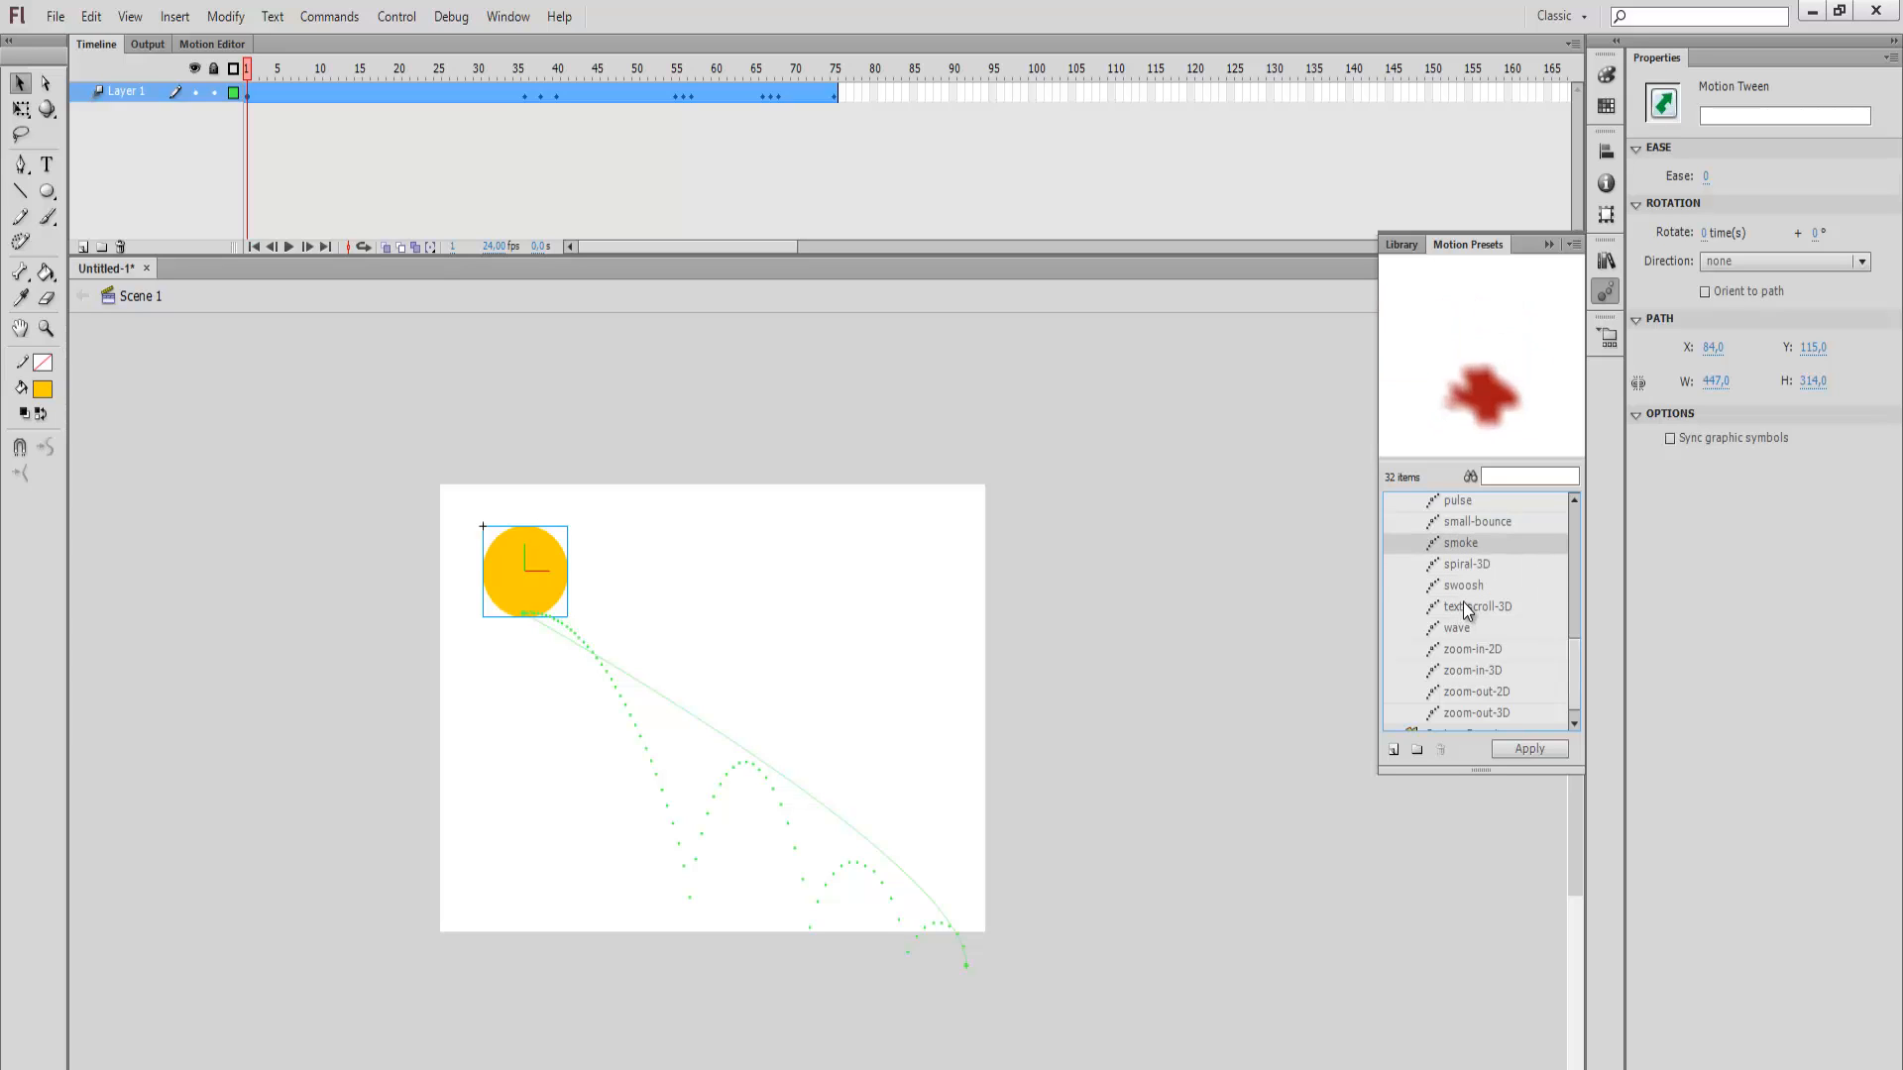
pyautogui.press('Up')
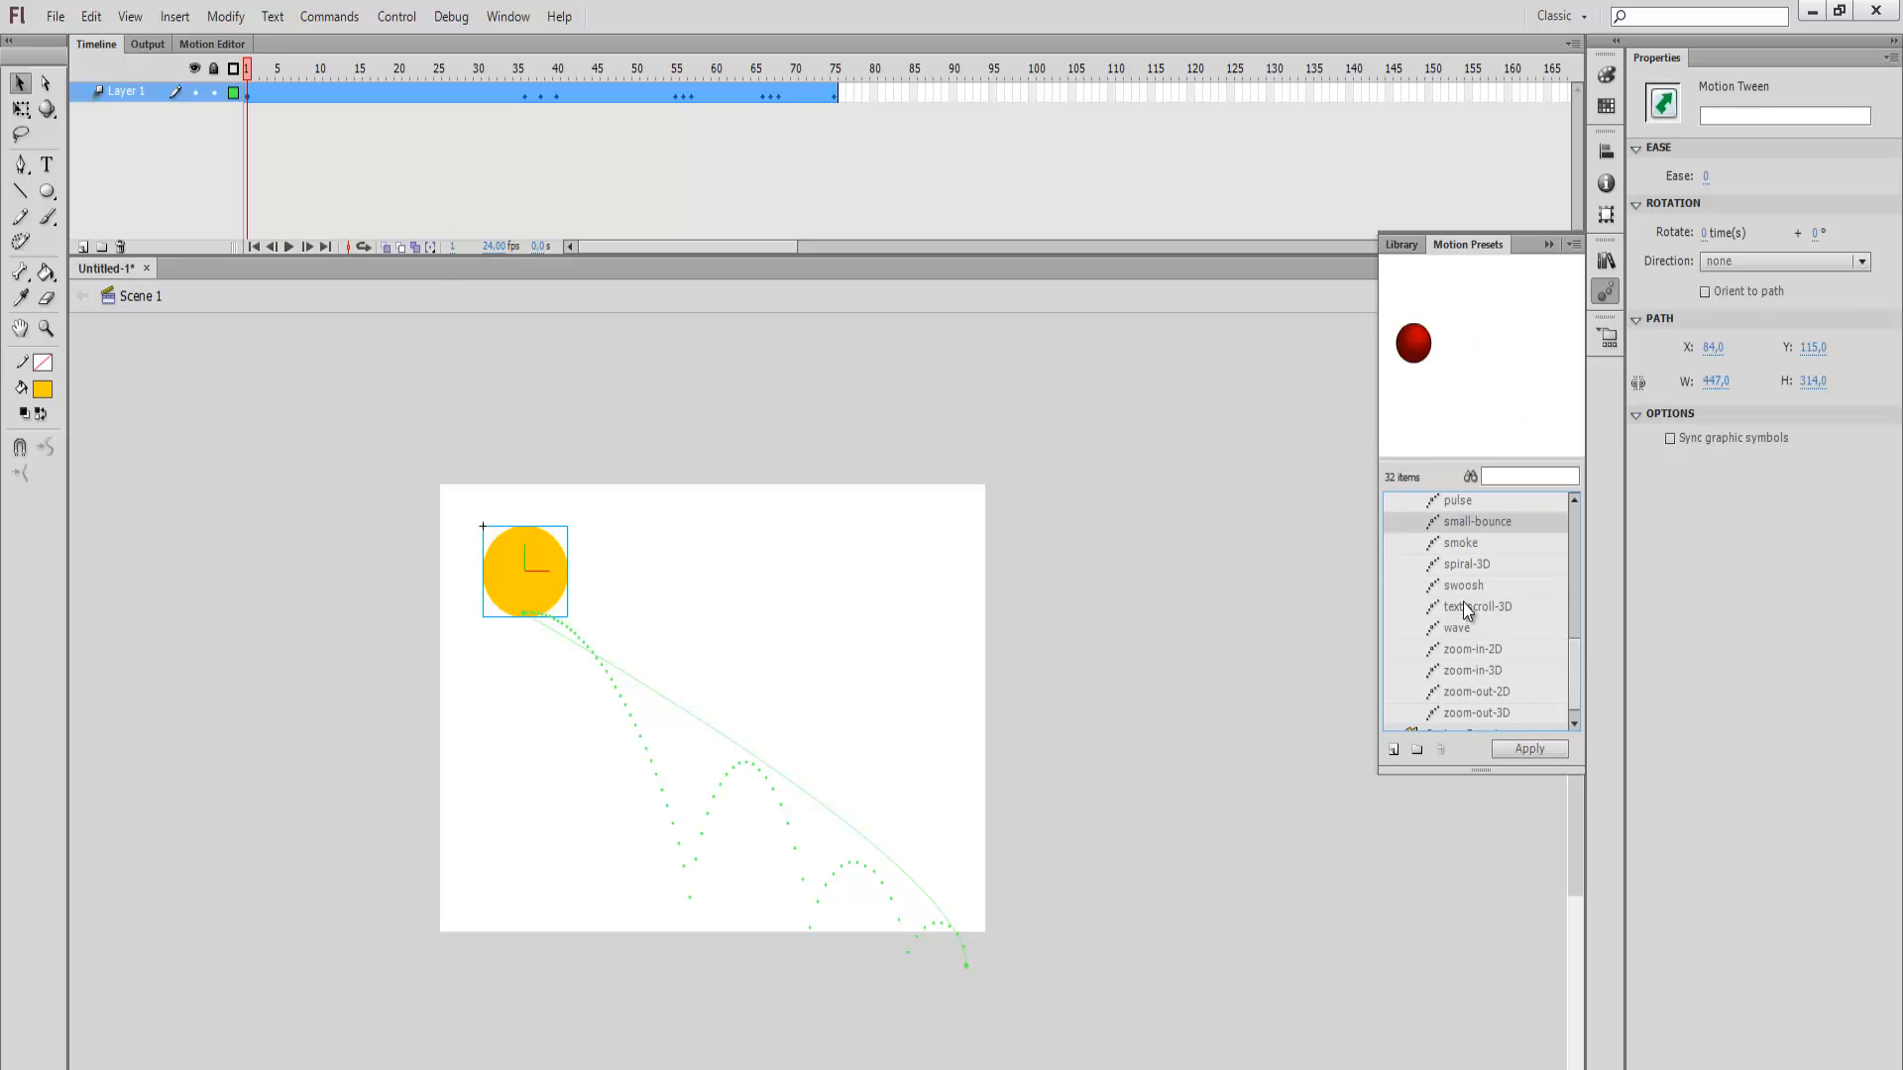
# Step: Preview the default motion presets from small-bounce and pulse back up the list to the Default Presets folder
pyautogui.press('Down')
pyautogui.press('Up')
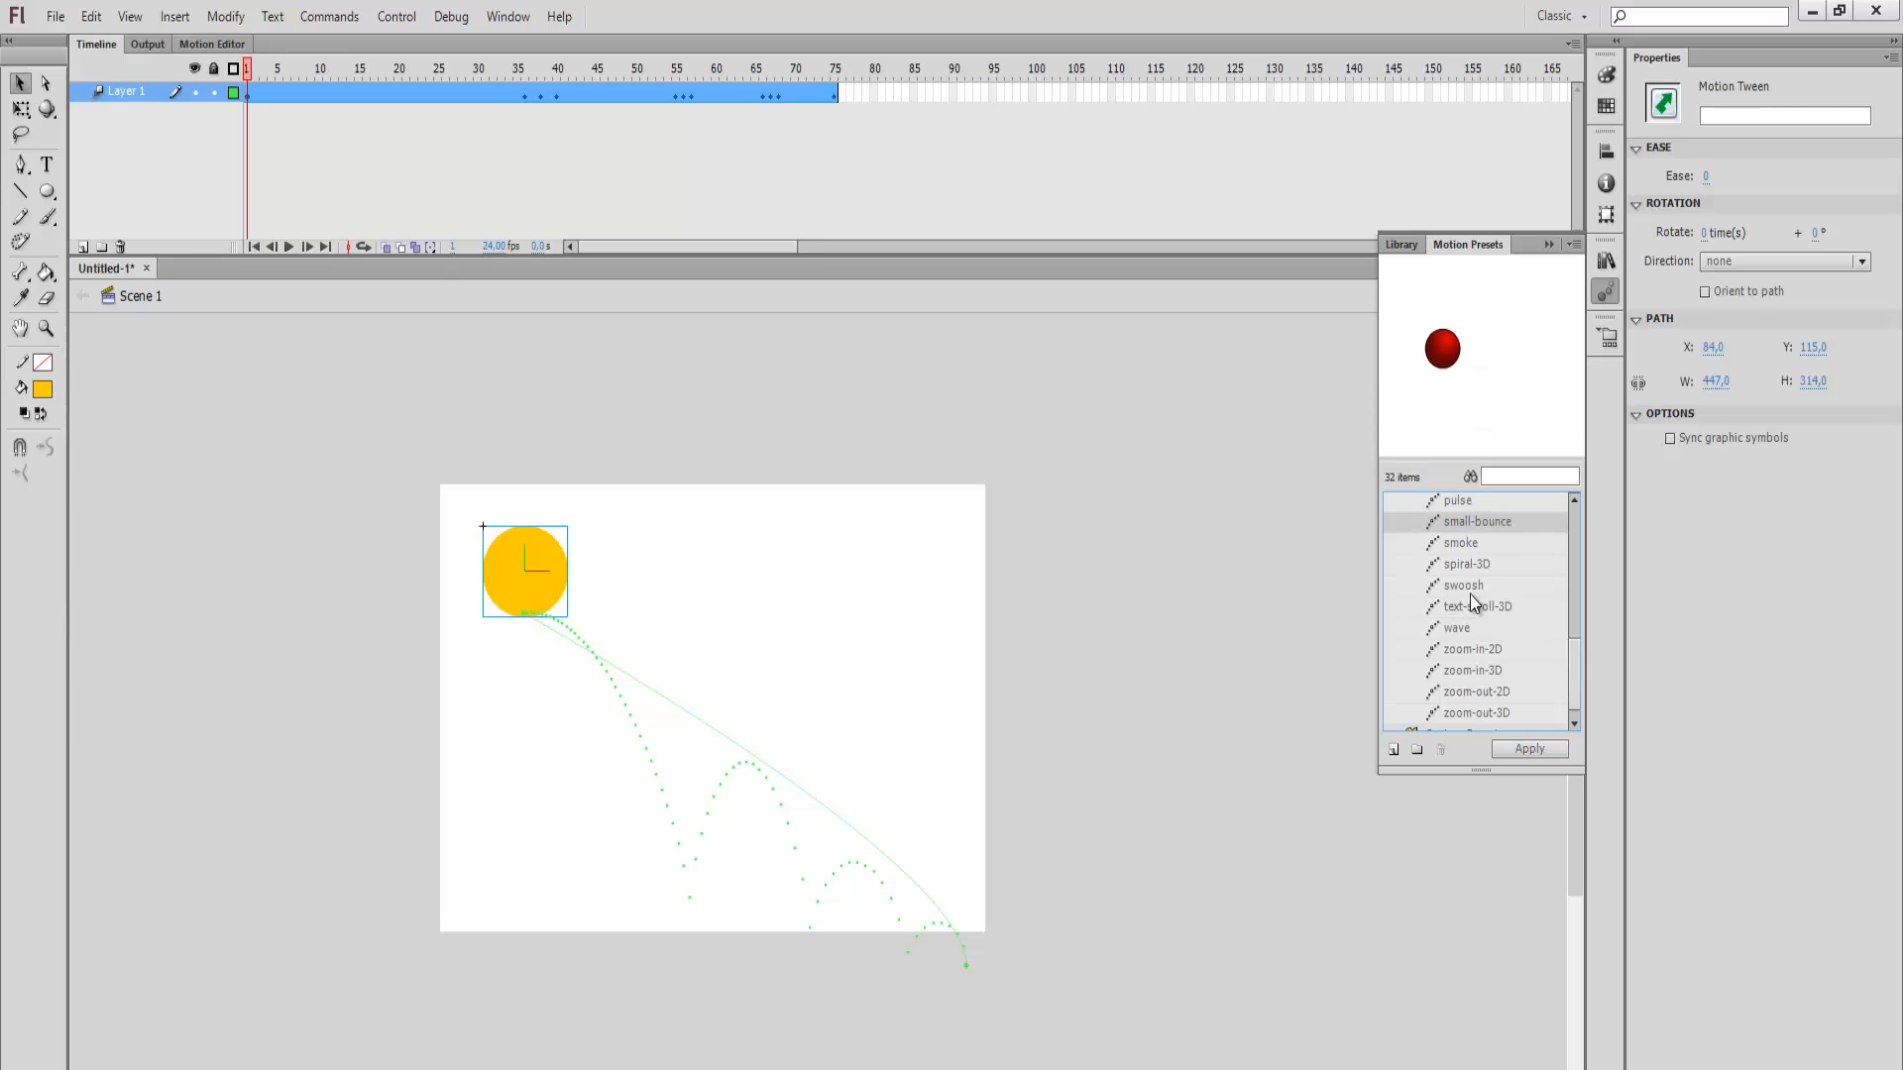
pyautogui.press('Up')
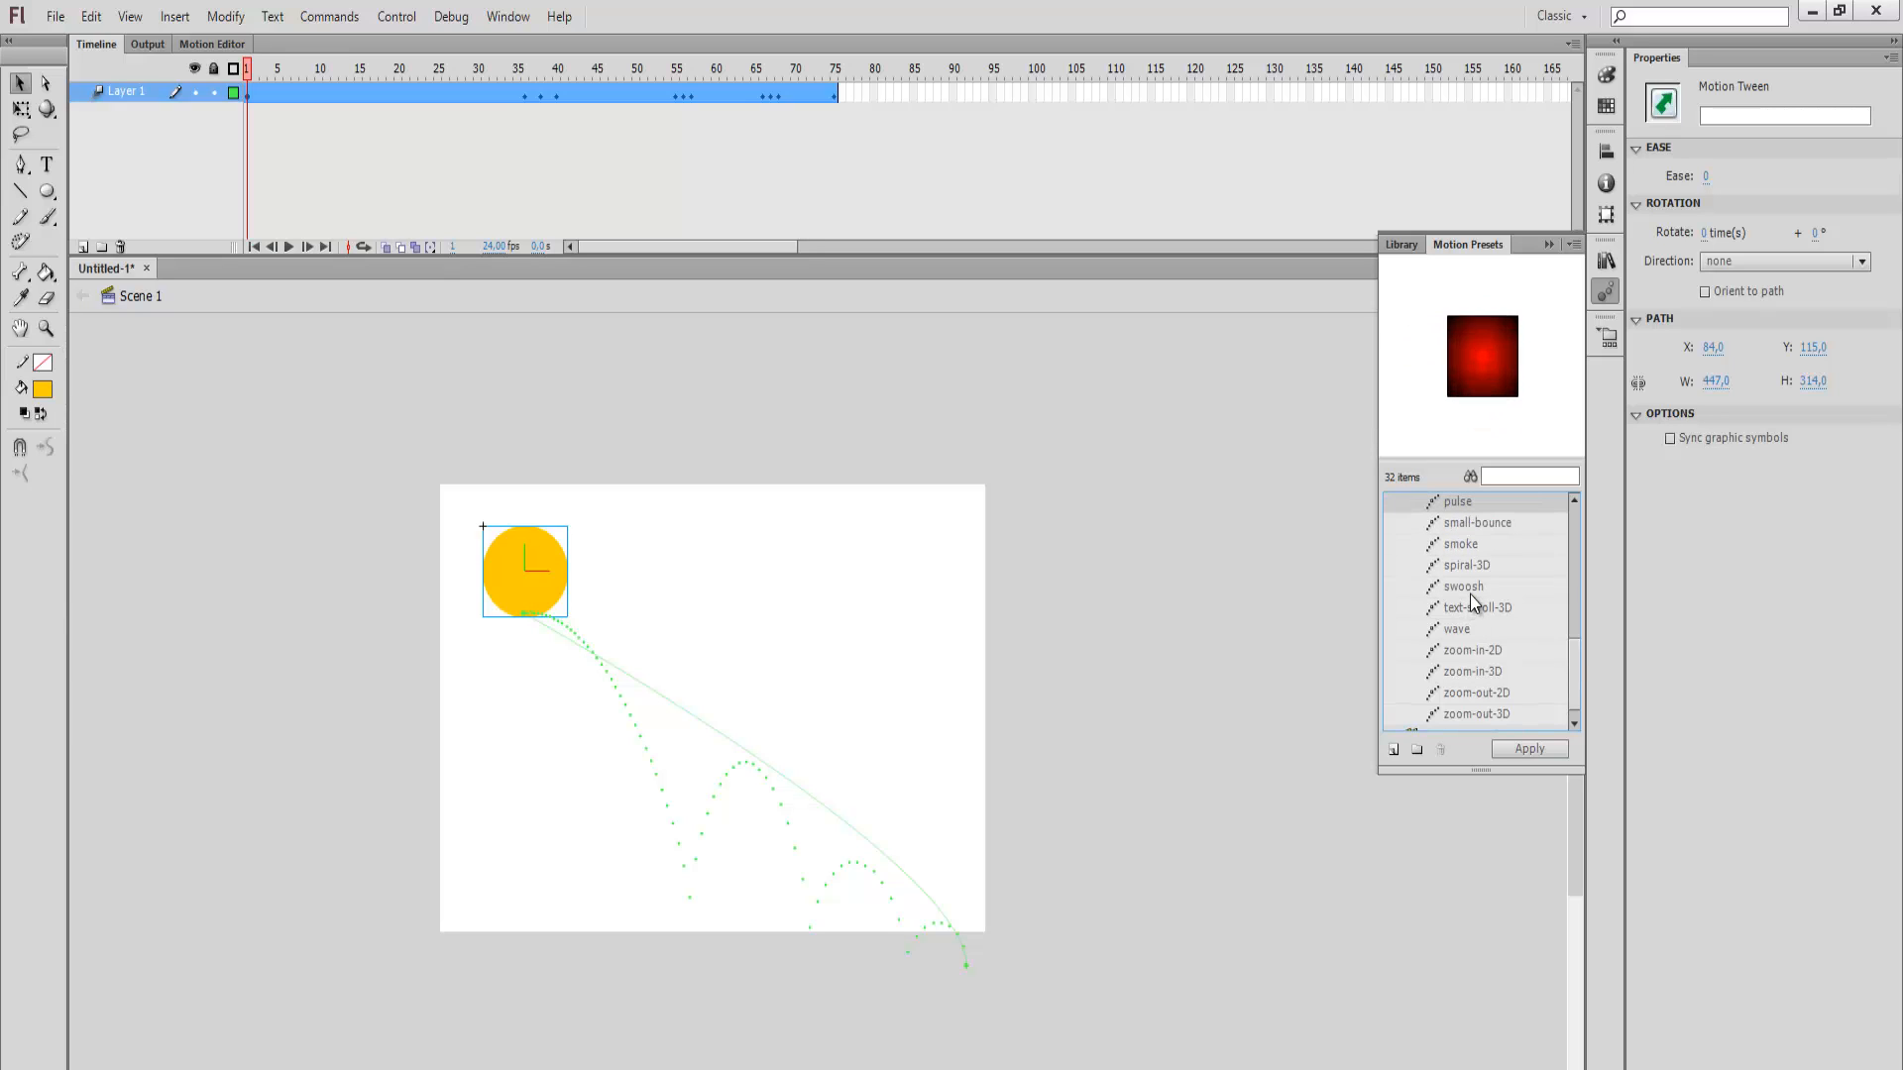
pyautogui.scroll(2, 1574, 571)
pyautogui.scroll(1, 1547, 565)
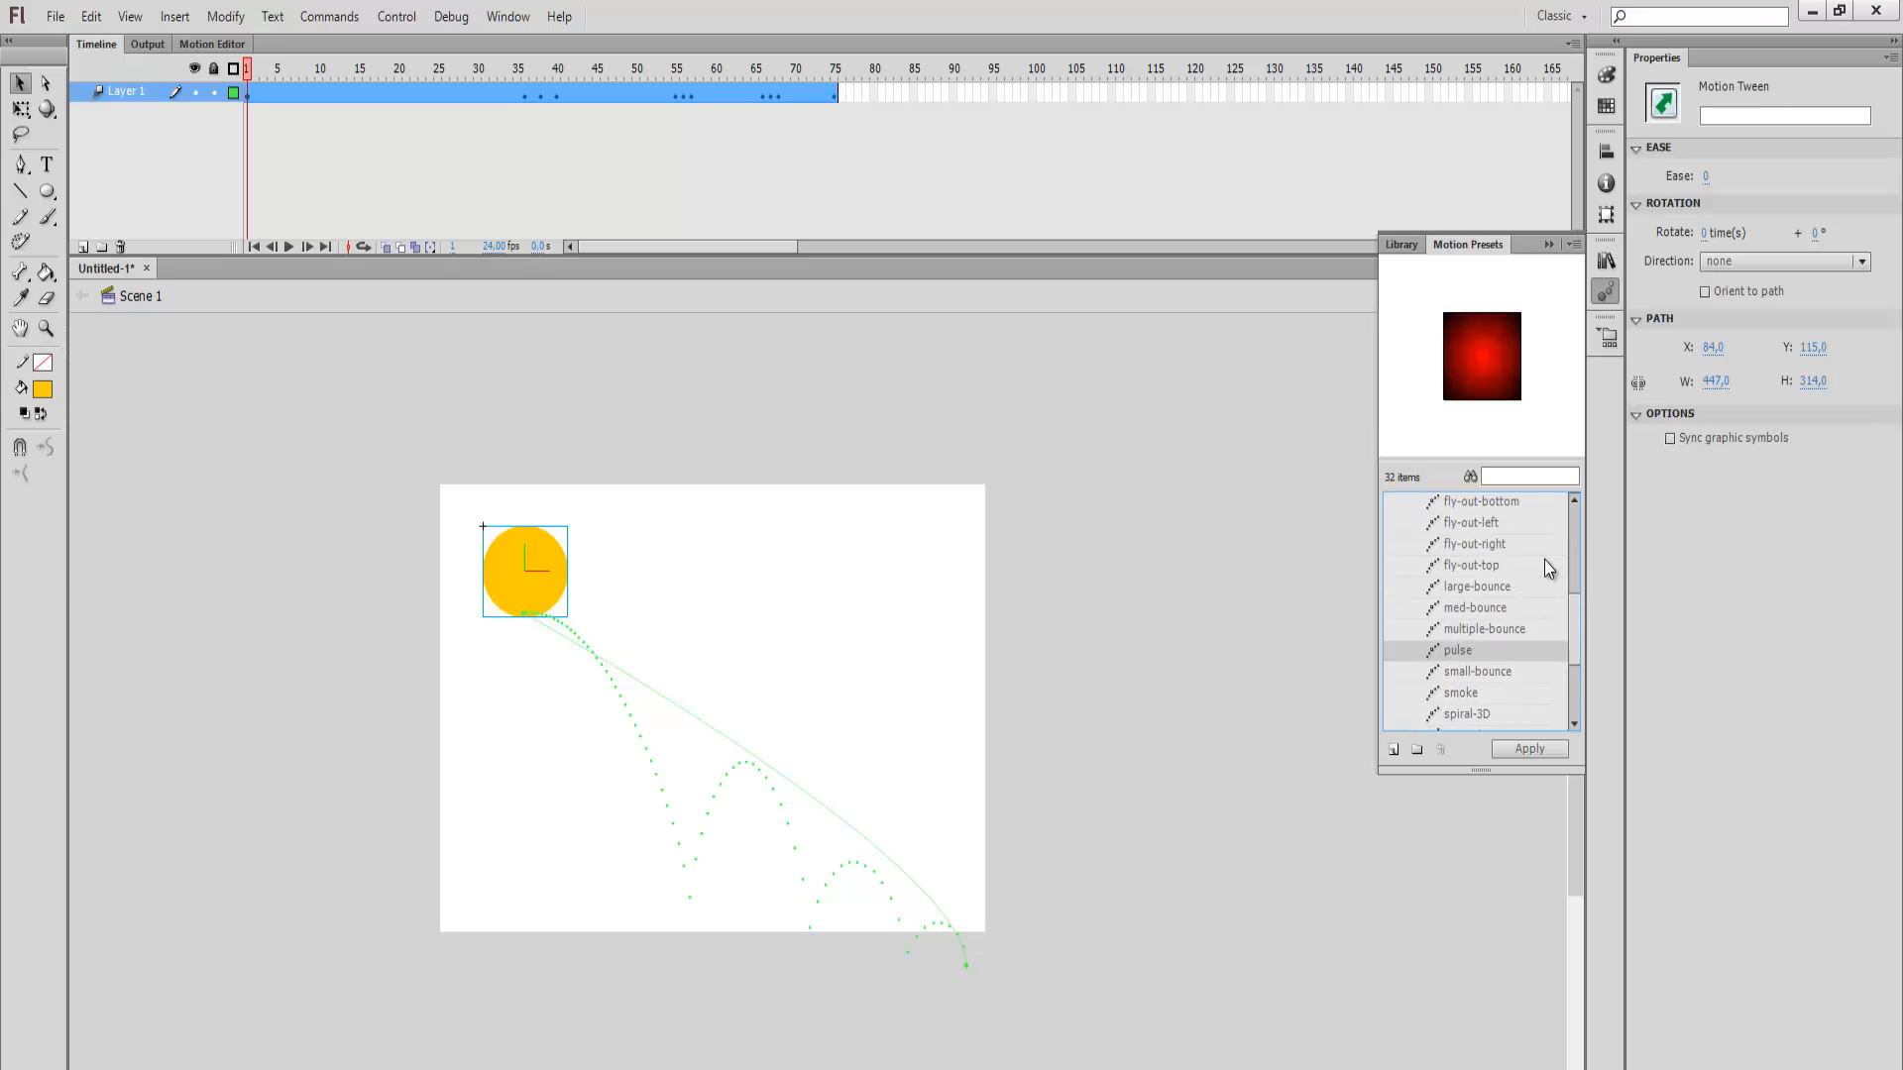
pyautogui.press('Up')
pyautogui.press('Up')
pyautogui.press('Up')
pyautogui.press('Up')
pyautogui.press('Up')
pyautogui.press('Up')
pyautogui.press('Up')
pyautogui.press('Up')
pyautogui.press('Up')
pyautogui.press('Up')
pyautogui.press('Up')
pyautogui.press('Up')
pyautogui.press('Up')
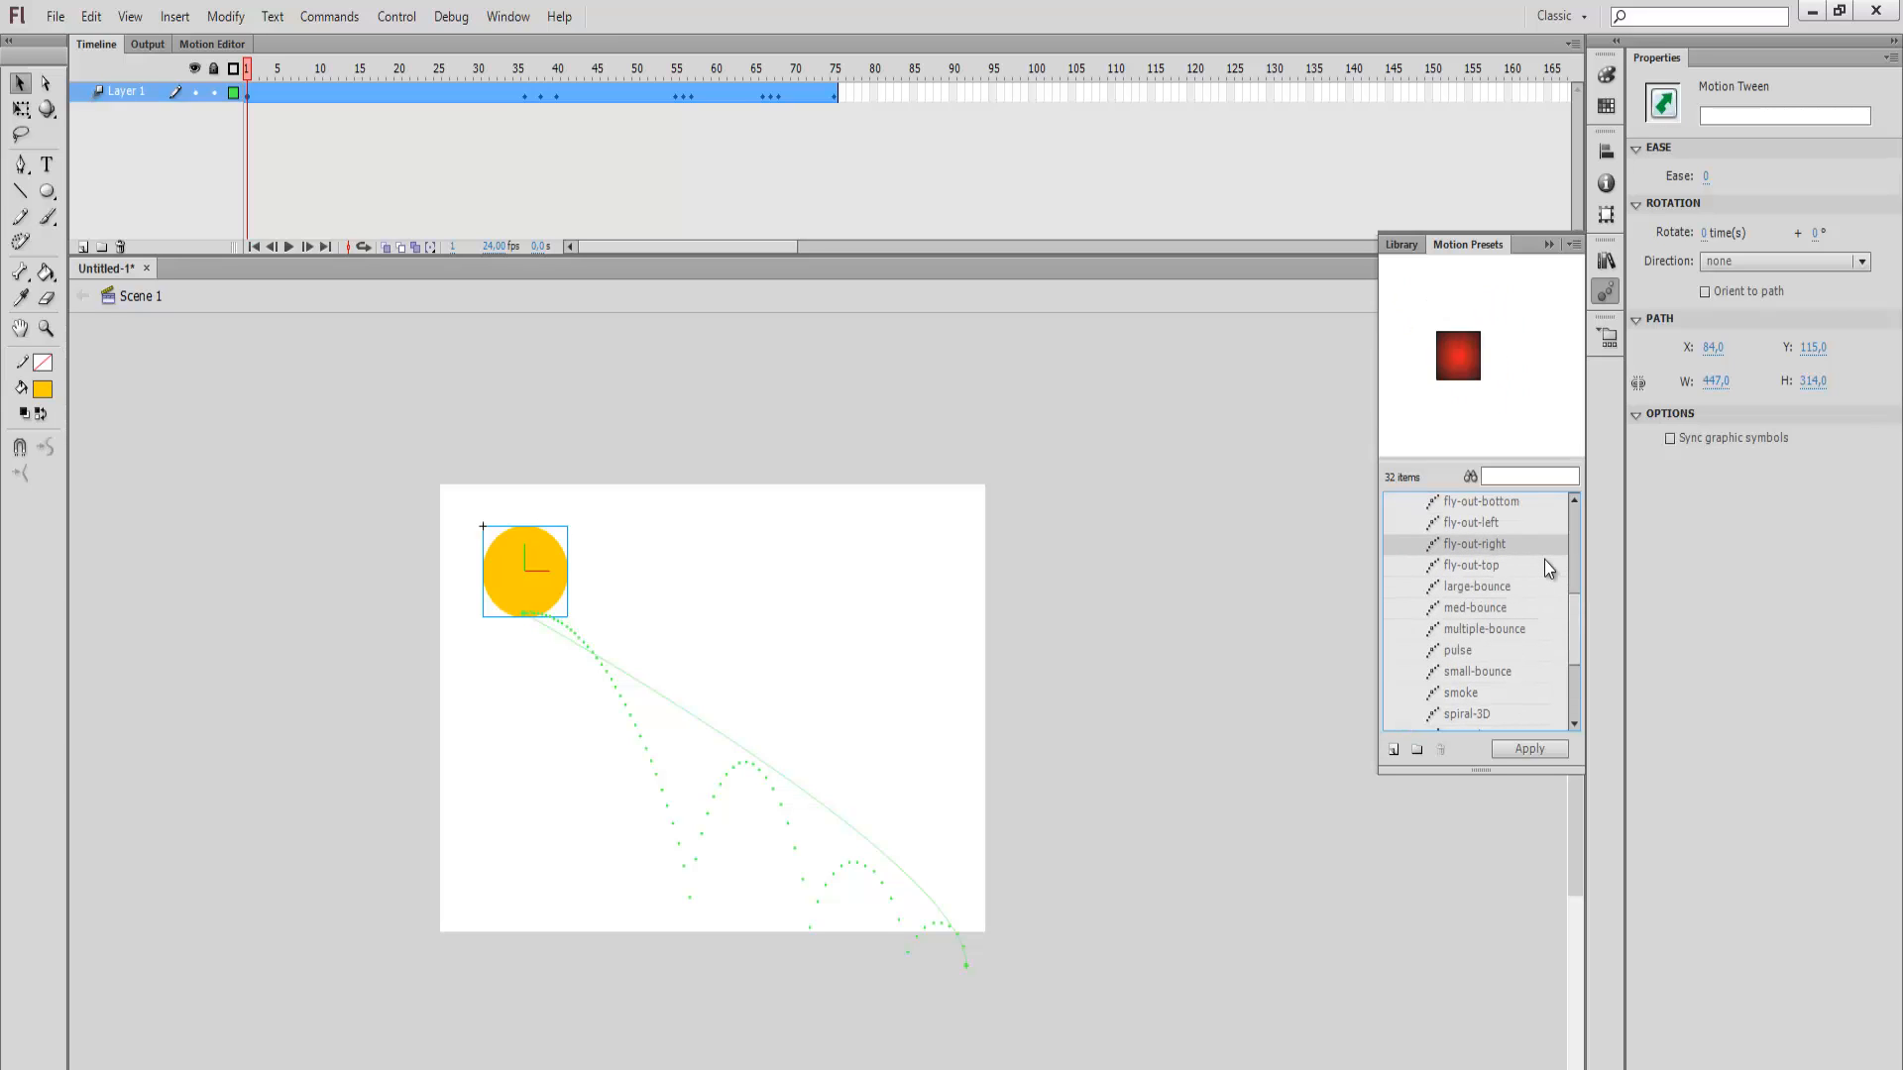
pyautogui.press('Up')
pyautogui.press('Up')
pyautogui.press('Up')
pyautogui.press('Up')
pyautogui.press('Up')
pyautogui.press('Up')
pyautogui.press('Up')
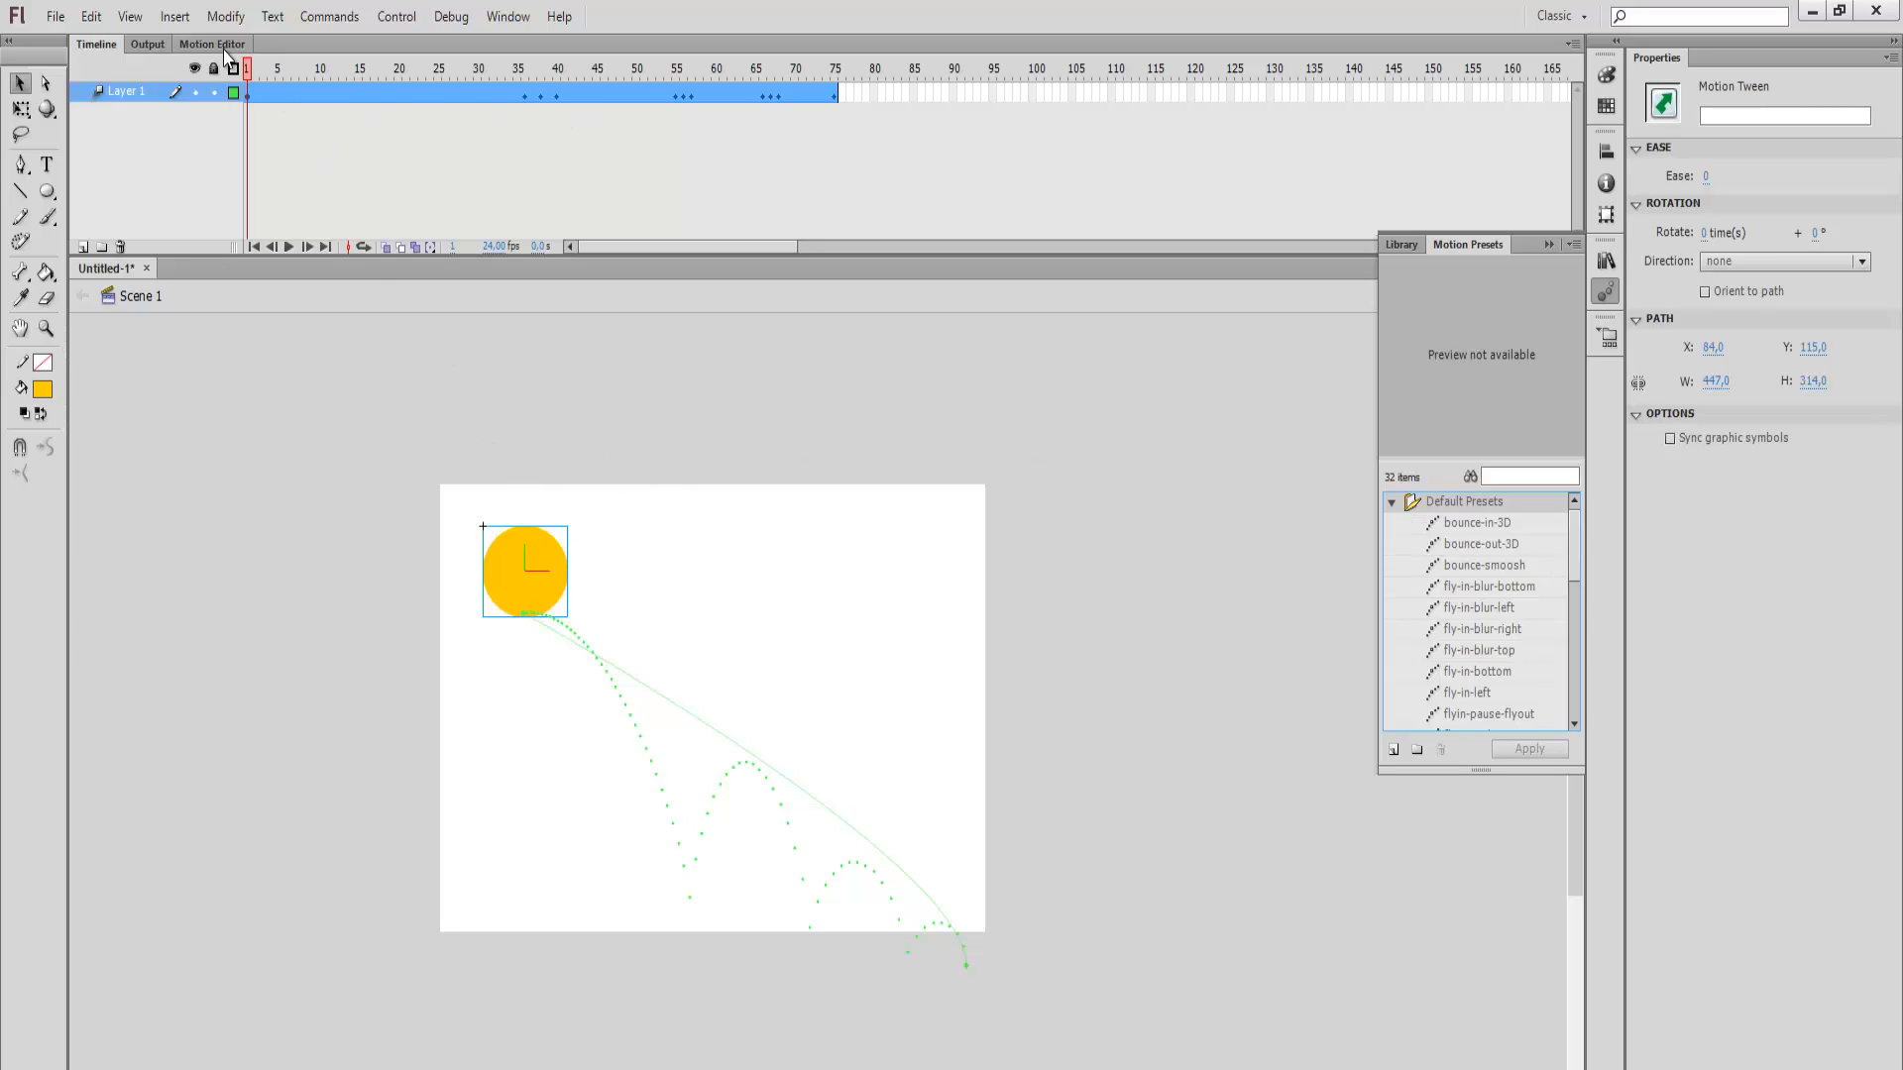
# Step: Shift the circle slightly down at frame 36 to reshape its motion path, and scrub the animation back to frame 1
pyautogui.moveTo(250, 67); pyautogui.dragTo(176, 103)
pyautogui.click(253, 94)
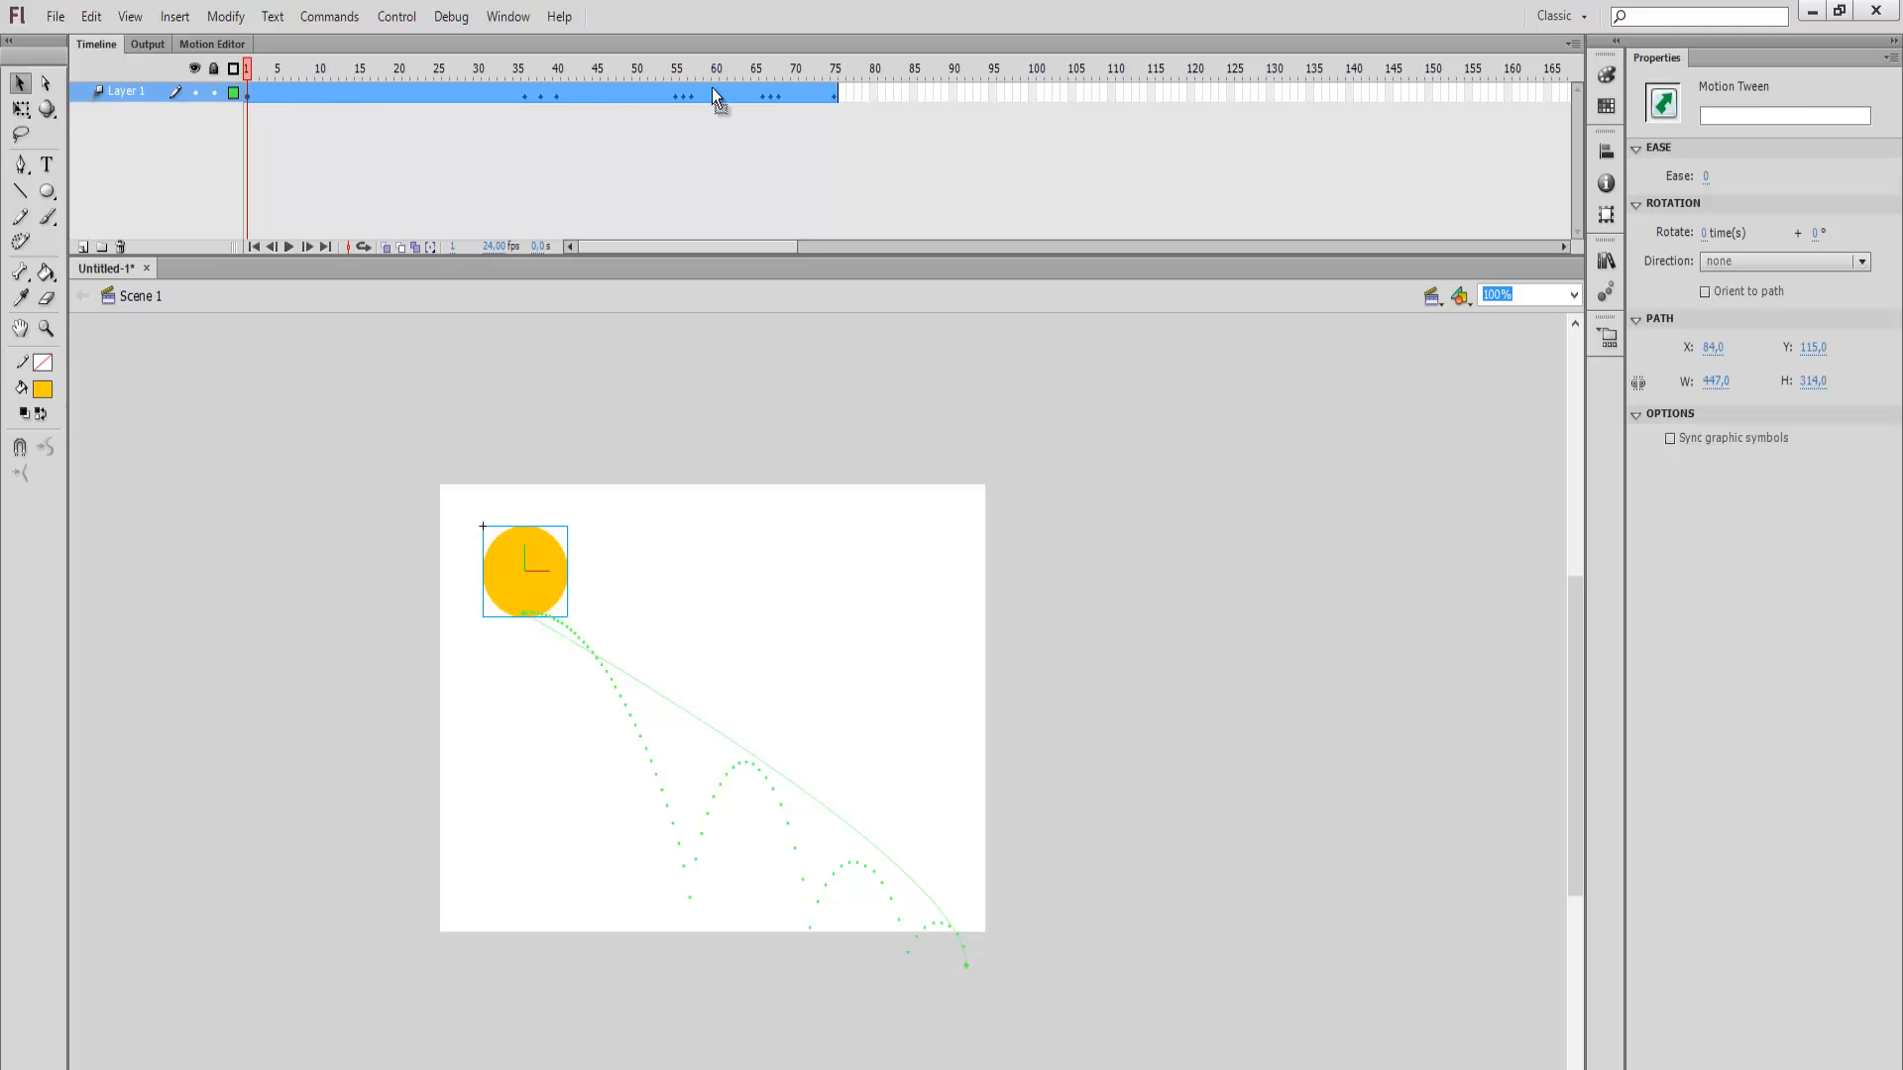
pyautogui.click(688, 900)
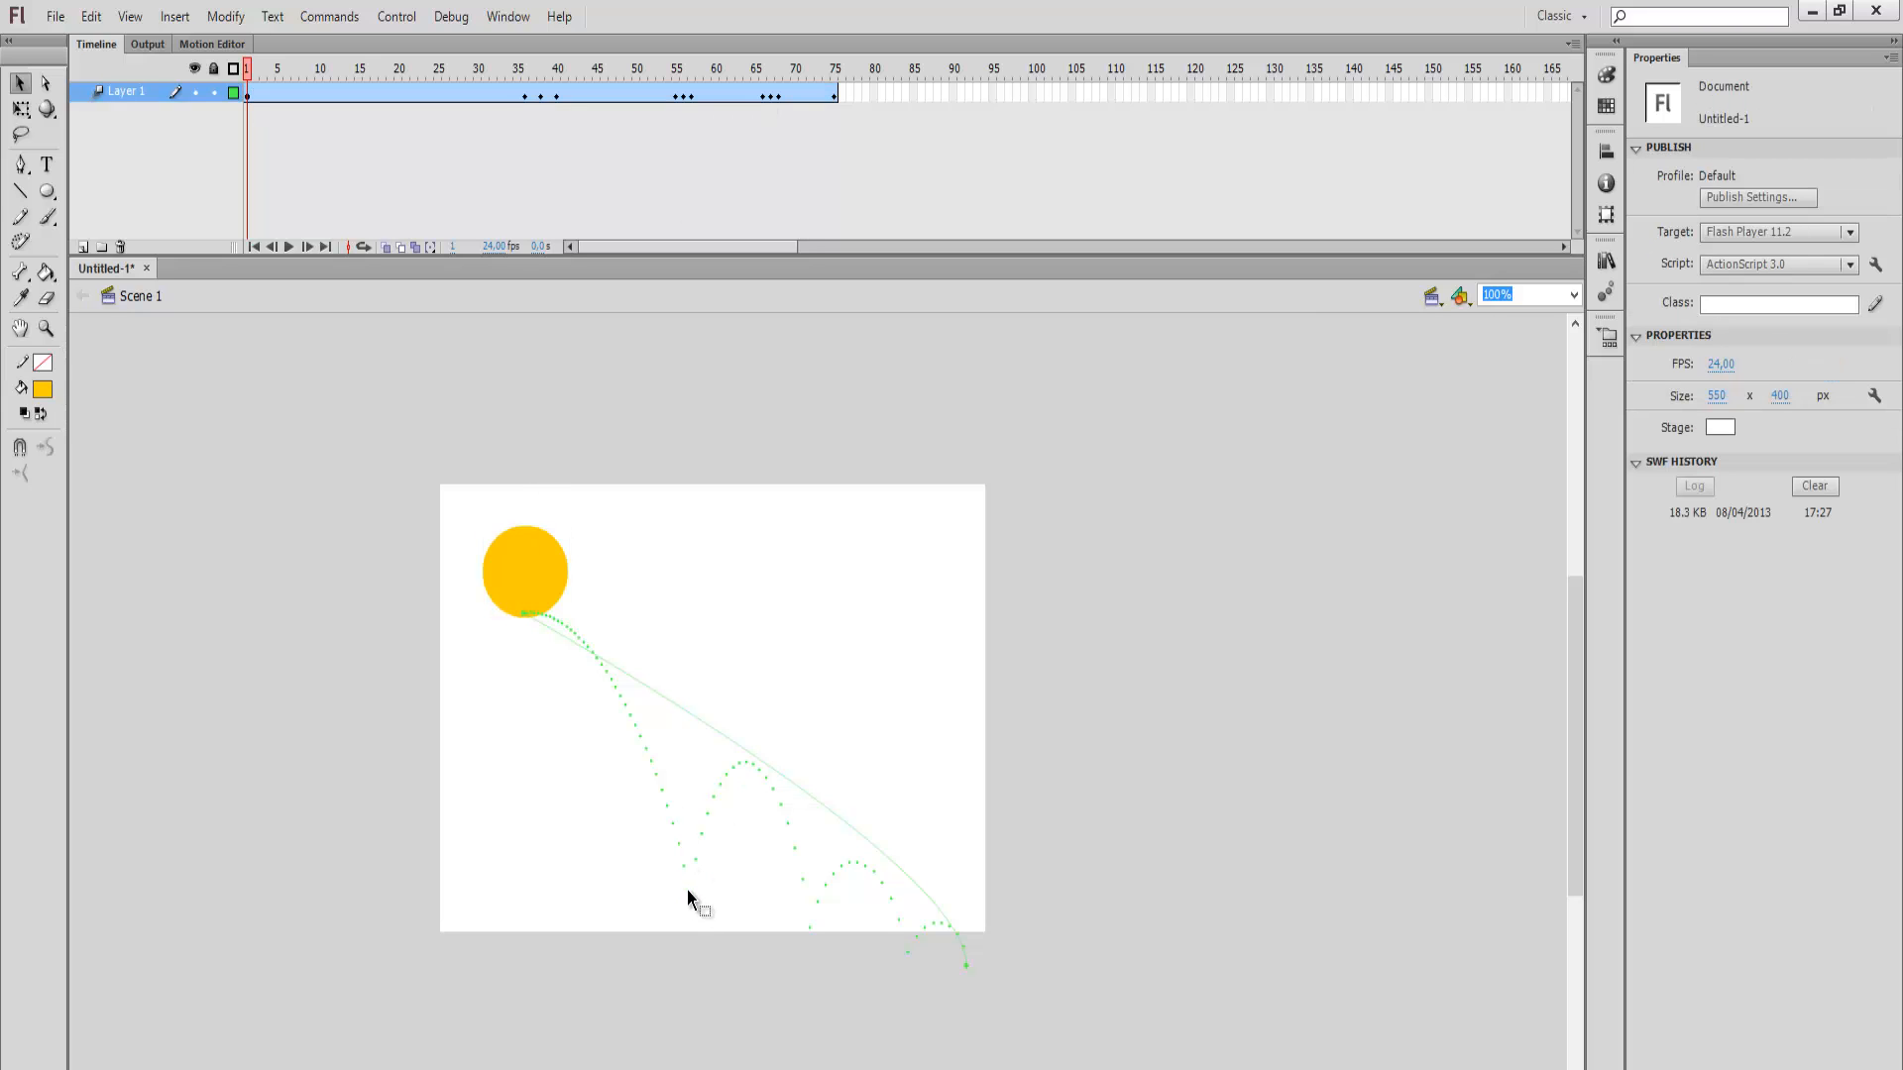
pyautogui.moveTo(255, 69); pyautogui.dragTo(525, 109)
pyautogui.click(674, 823)
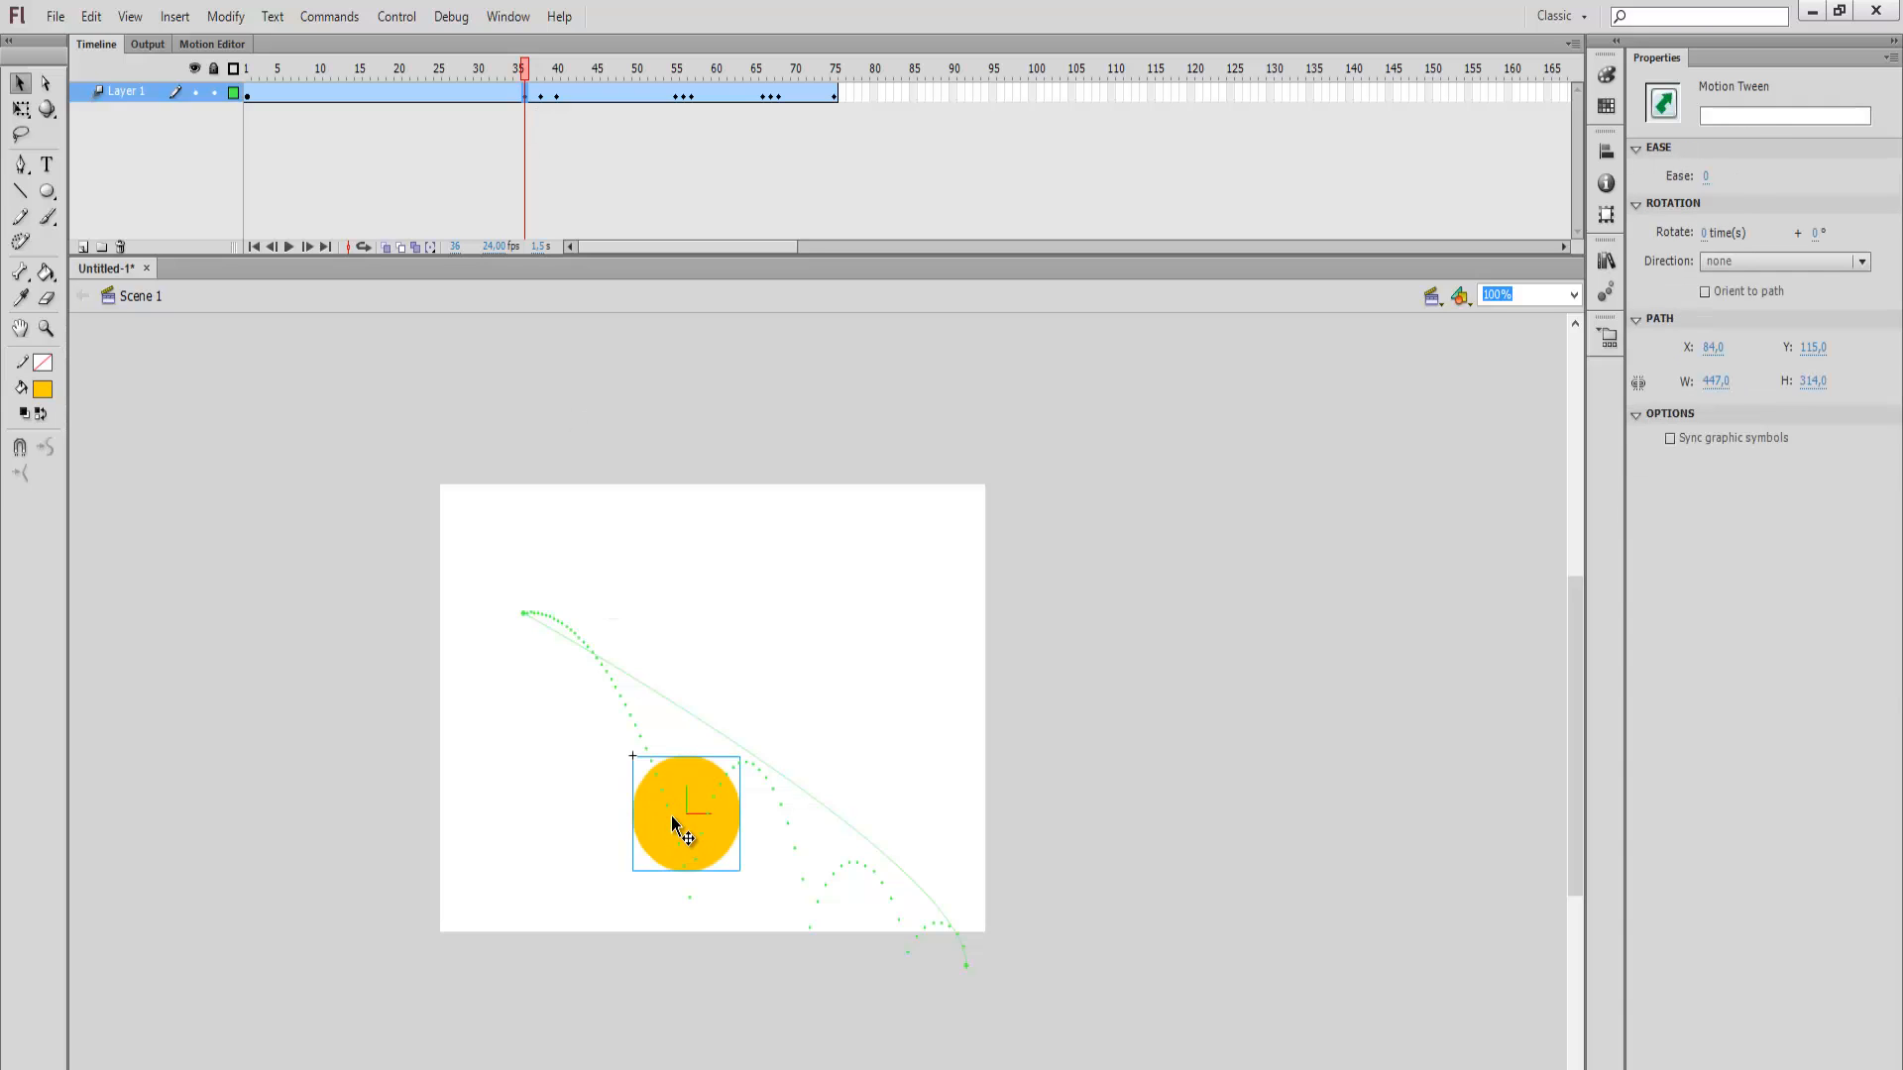
pyautogui.moveTo(675, 811)
pyautogui.mouseDown()
pyautogui.moveTo(676, 837)
pyautogui.moveTo(650, 825)
pyautogui.moveTo(659, 841)
pyautogui.moveTo(702, 765)
pyautogui.moveTo(700, 818)
pyautogui.mouseUp()
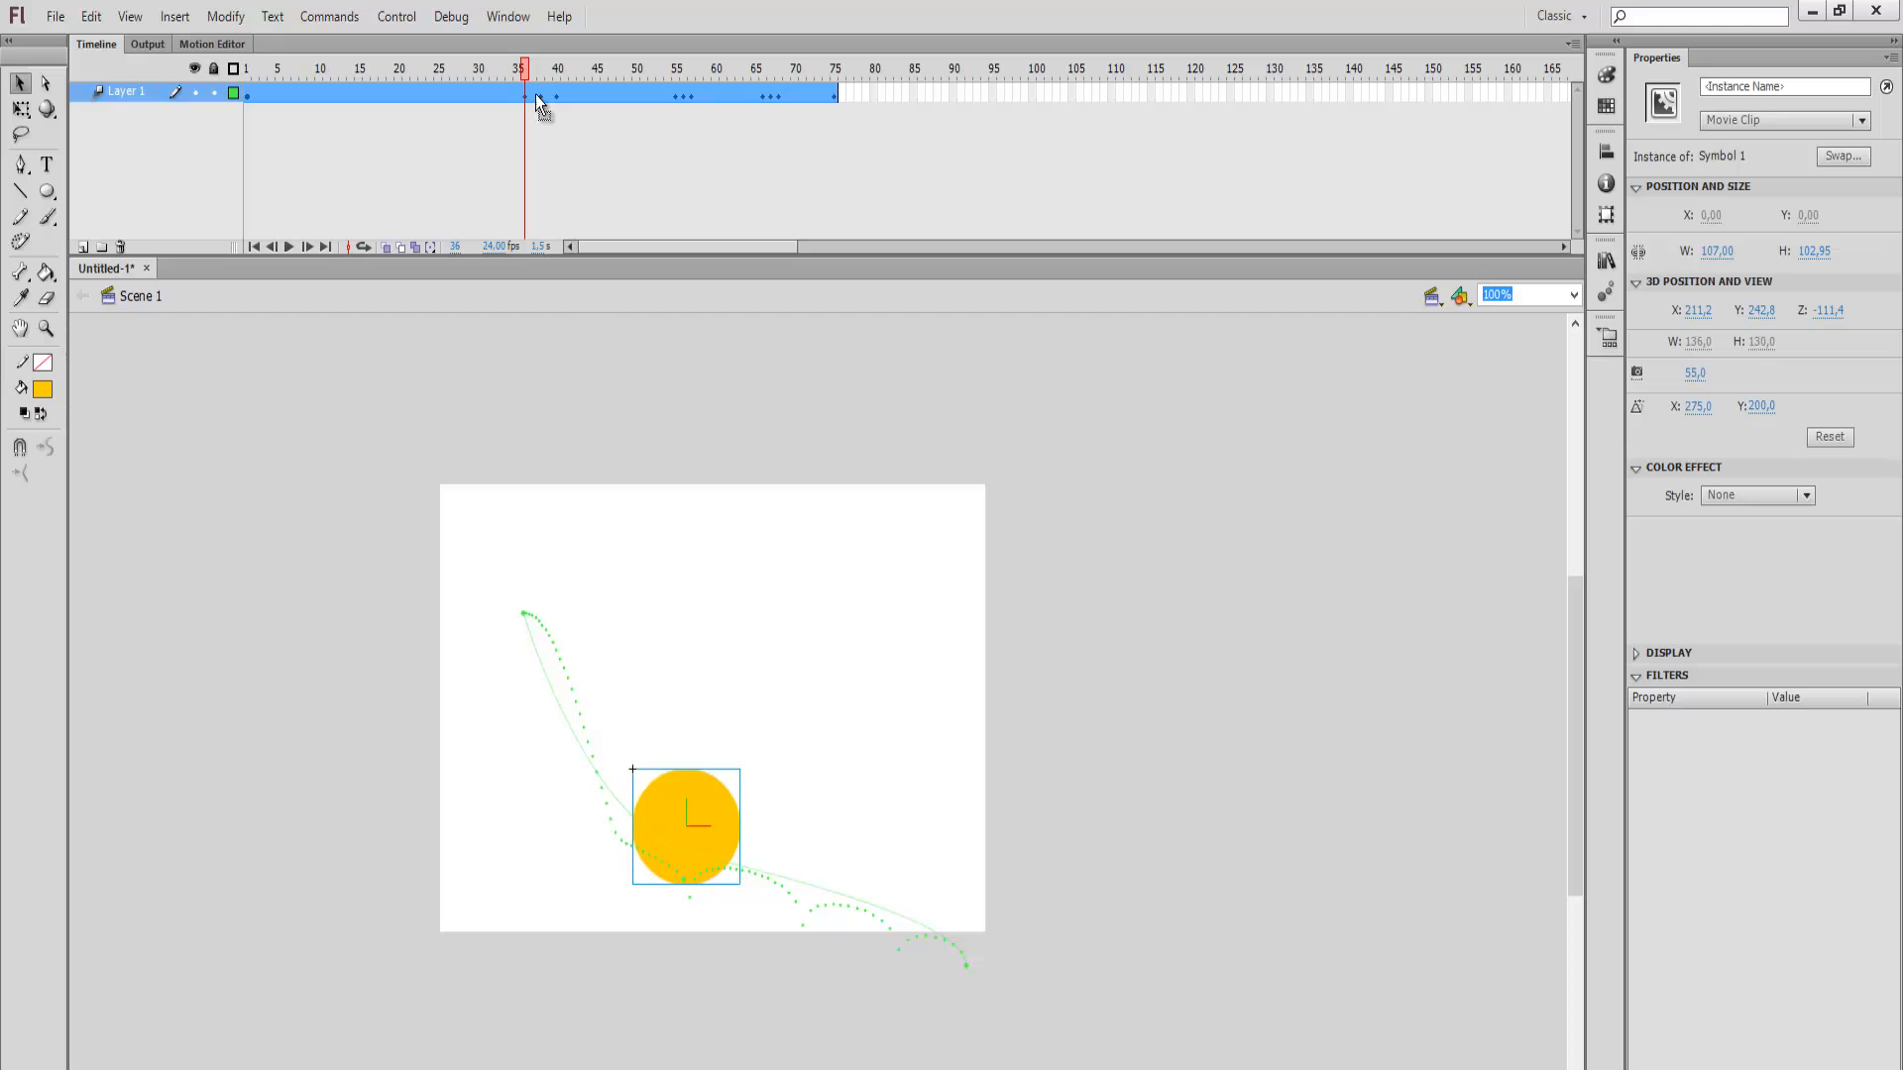
pyautogui.moveTo(535, 93); pyautogui.dragTo(841, 228)
pyautogui.click(248, 92)
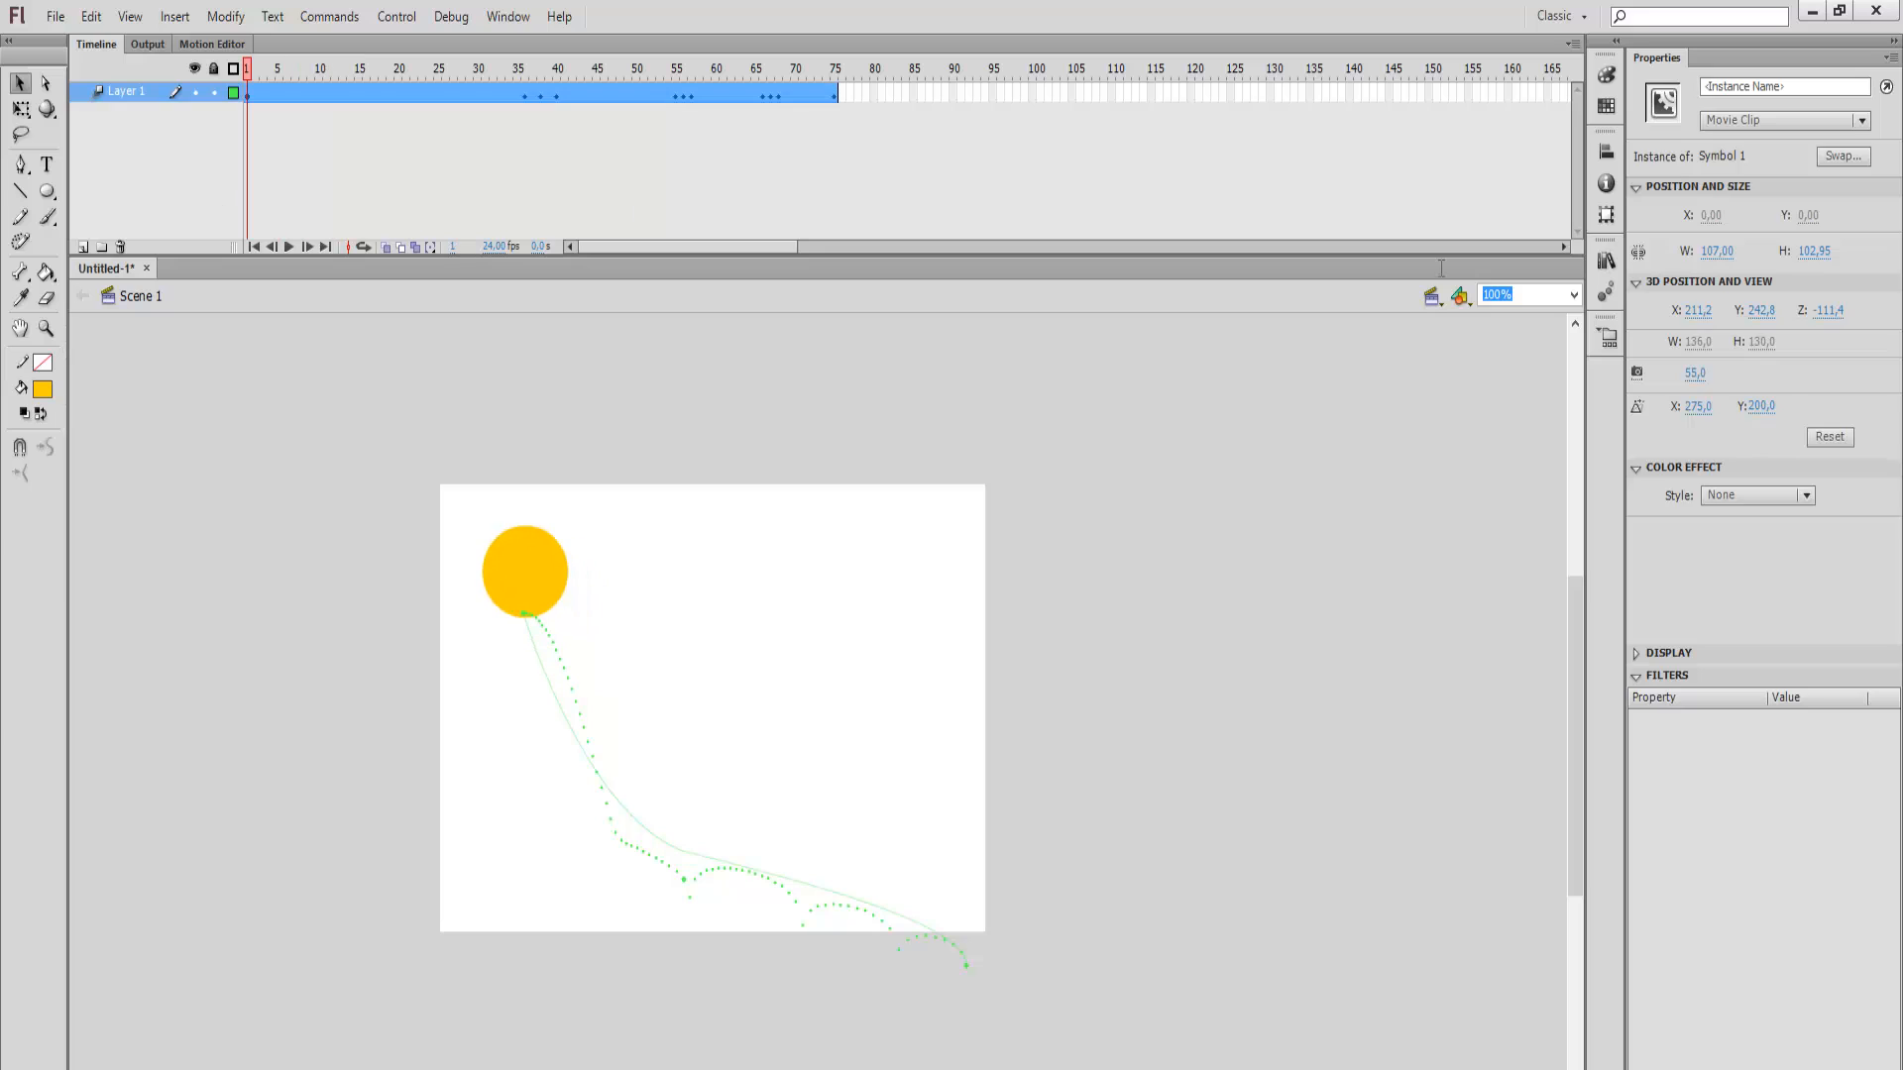
# Step: Remove the yellow circle from the stage and delete Layer 1 with its motion tween
pyautogui.click(1606, 292)
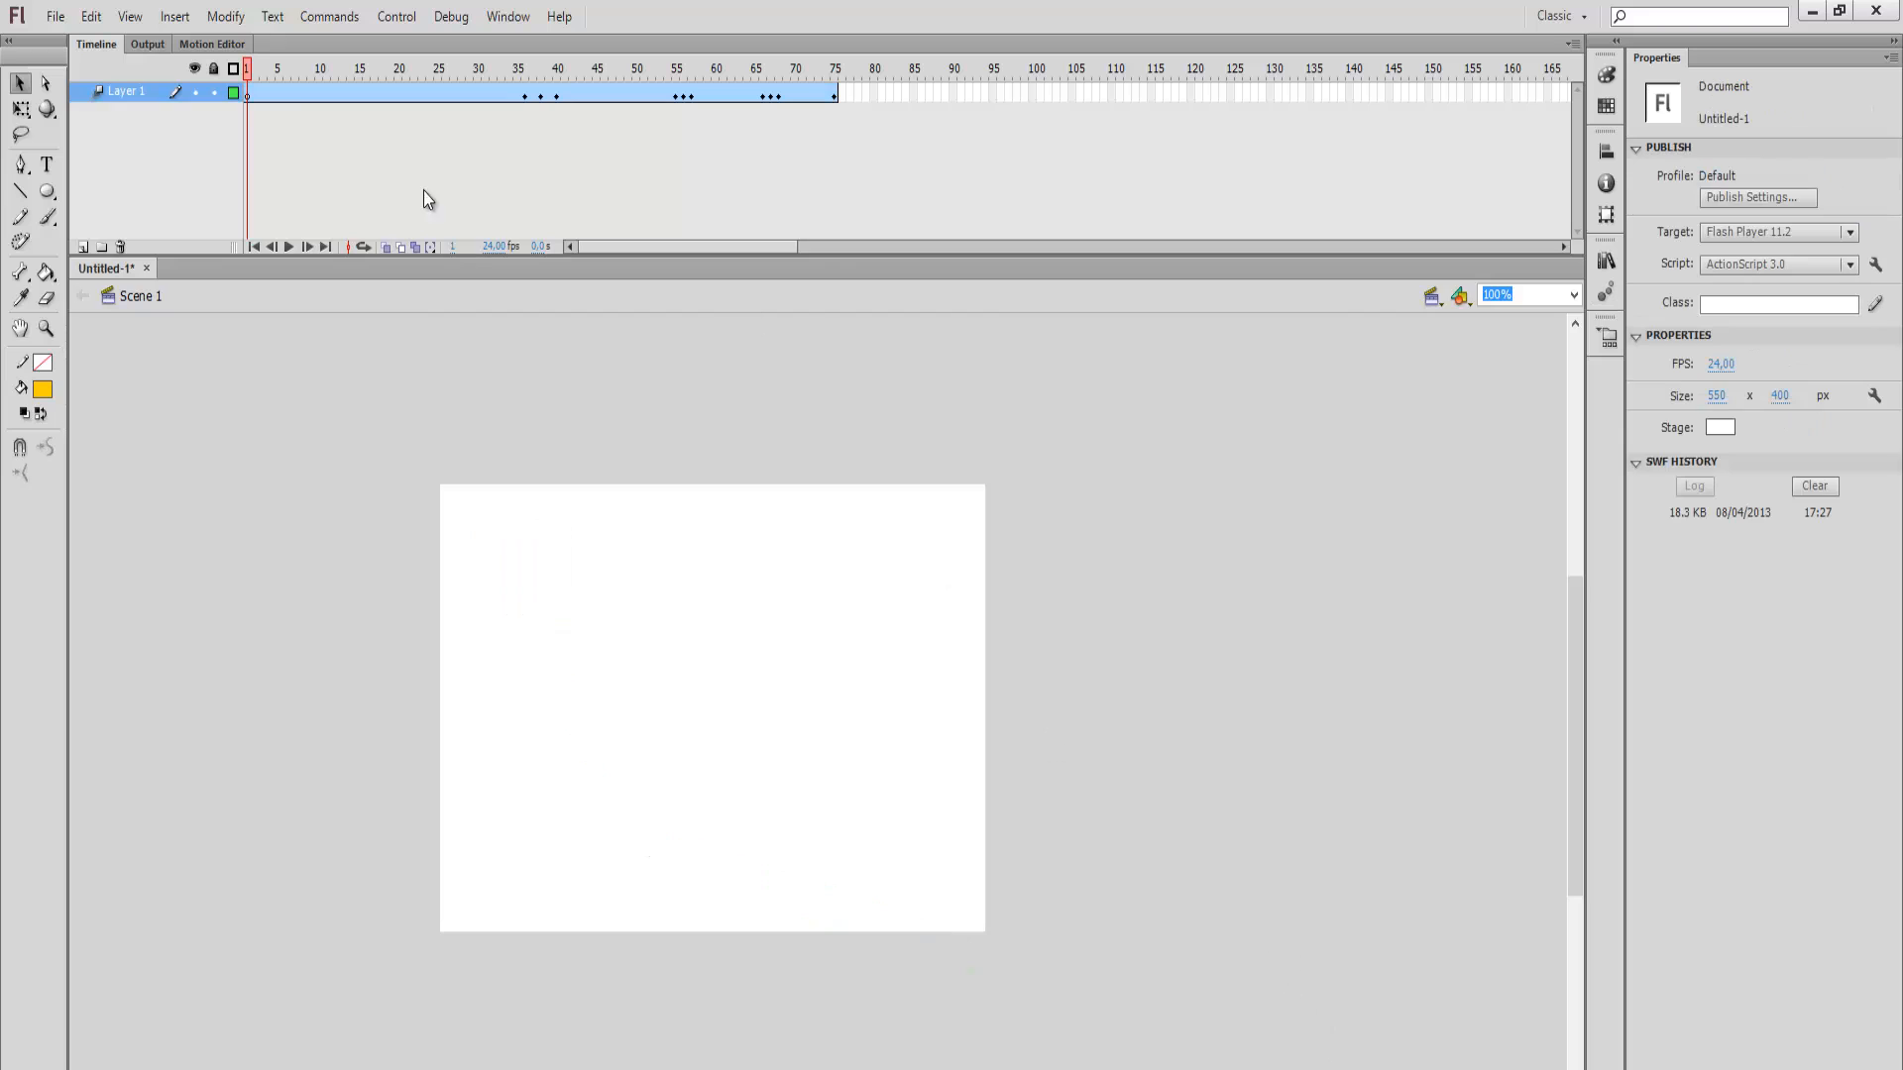
pyautogui.rightClick(145, 97)
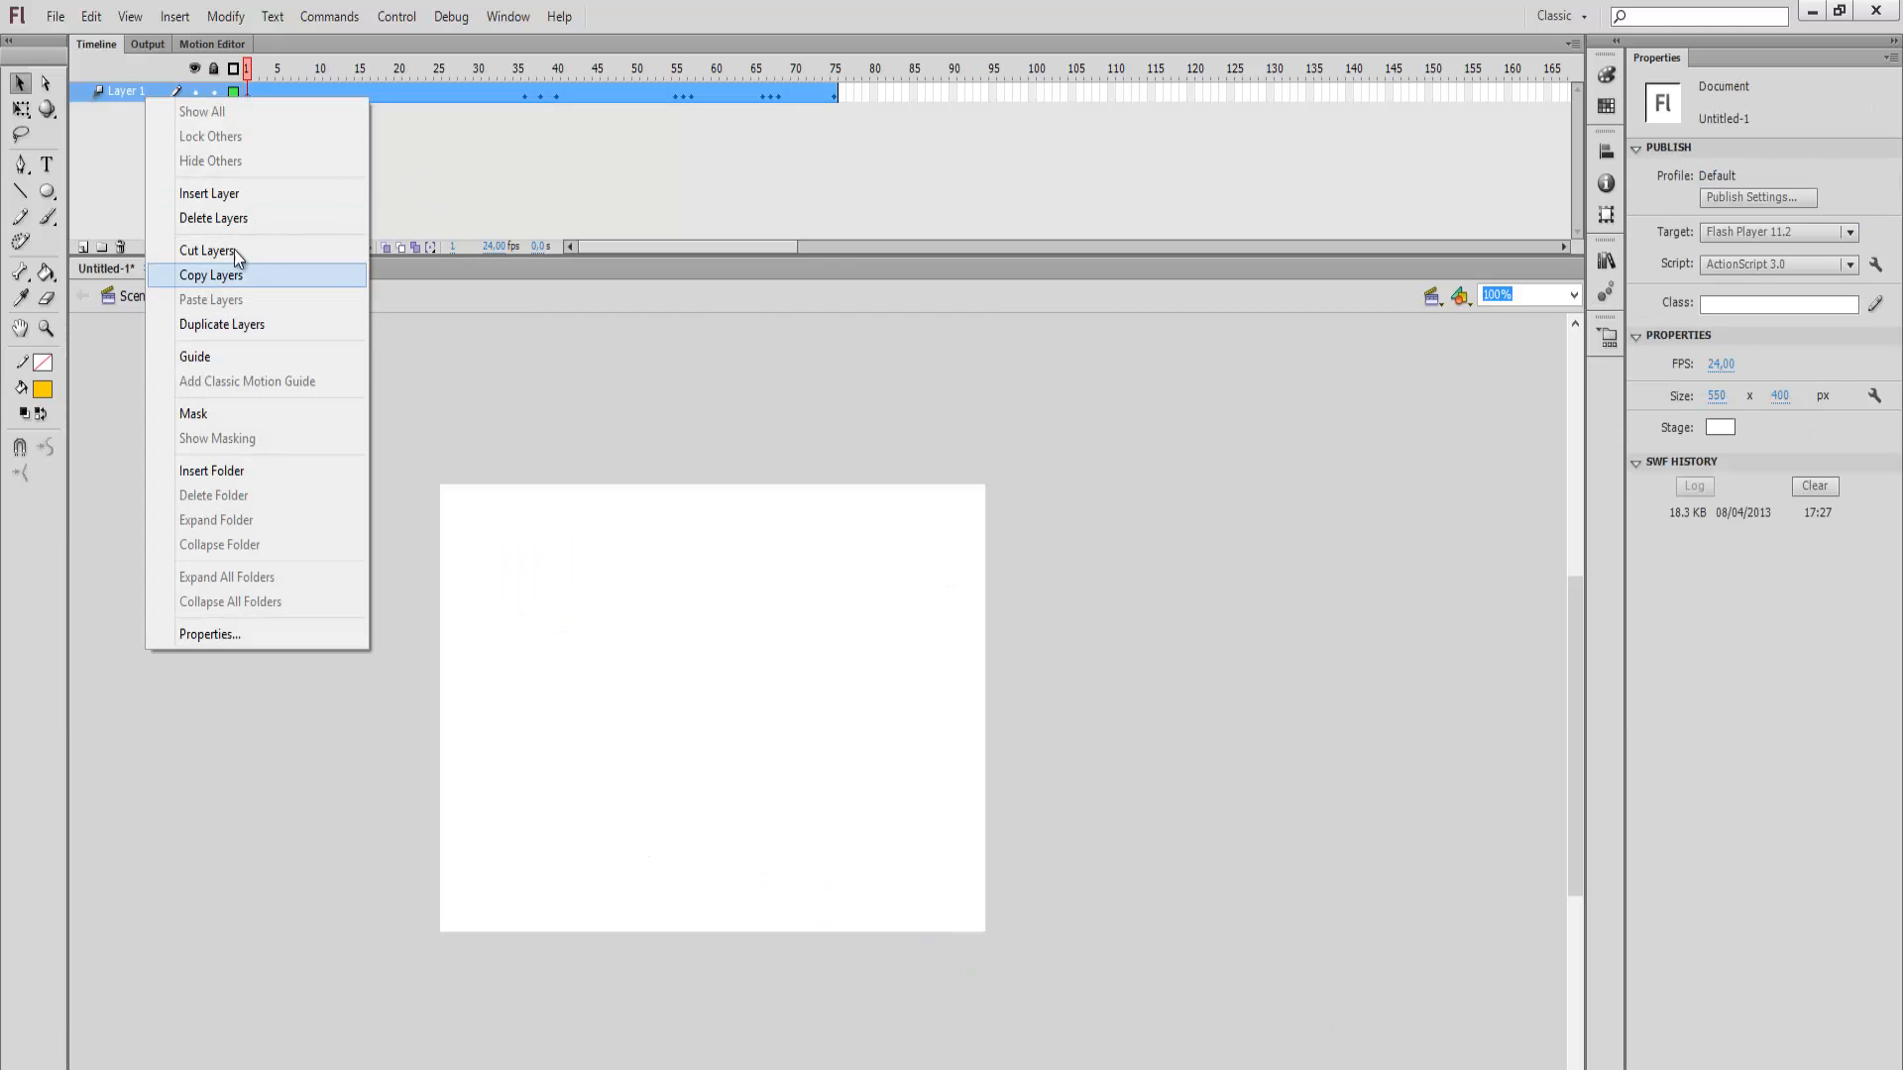
pyautogui.click(259, 221)
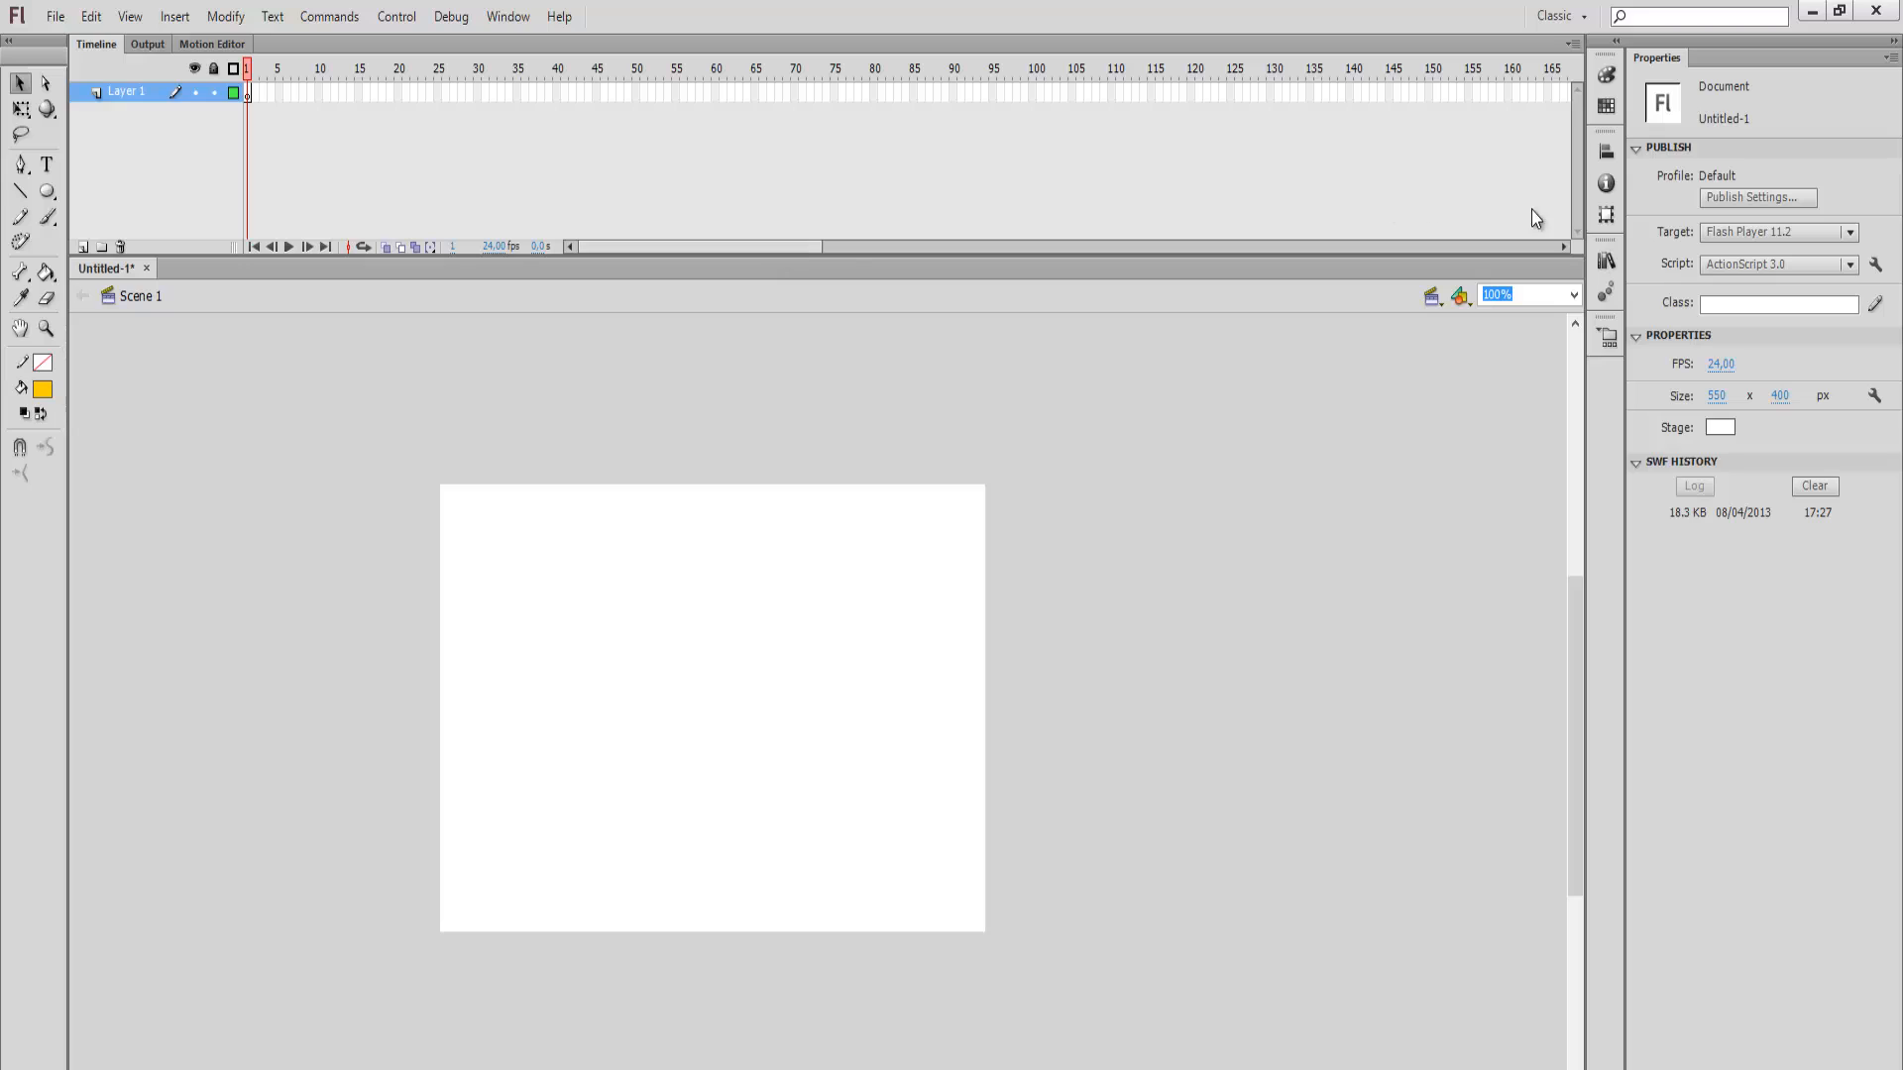
# Step: Create a folder named asas in the Library
pyautogui.click(1607, 272)
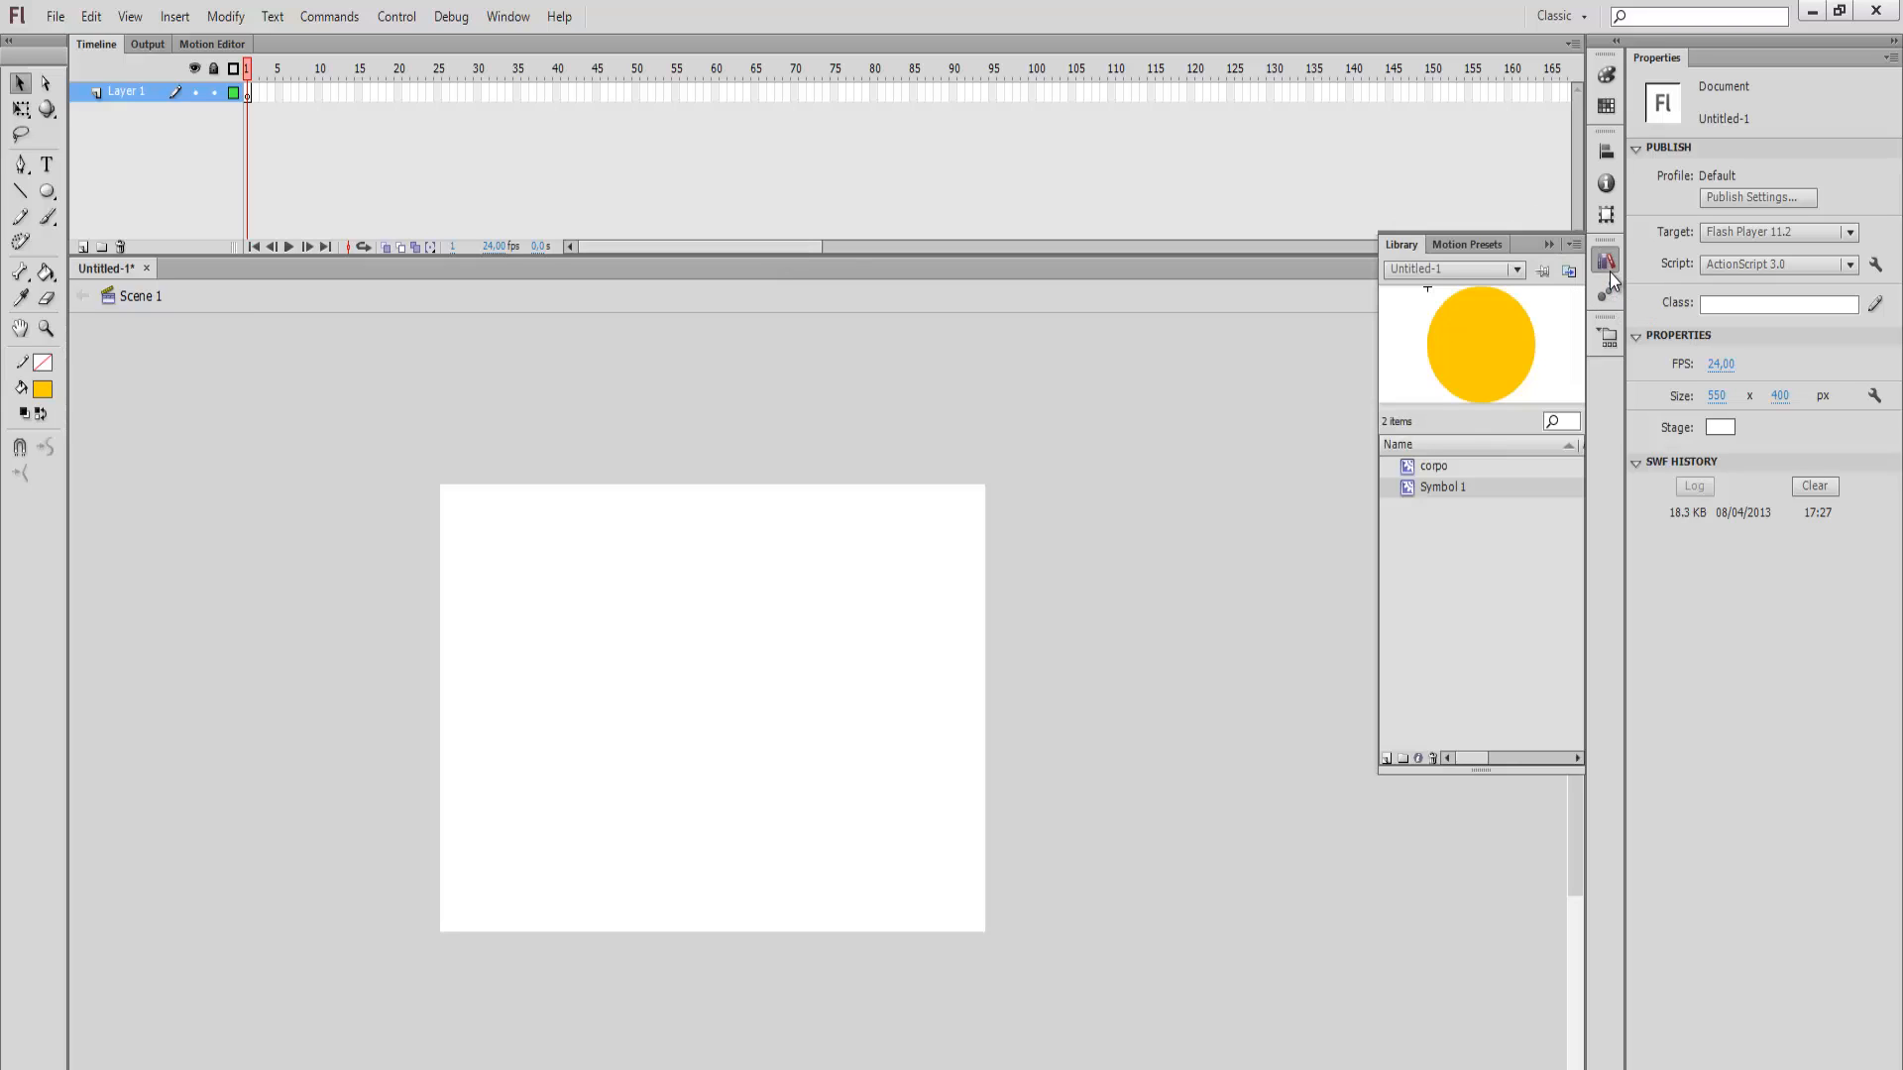
pyautogui.click(1448, 487)
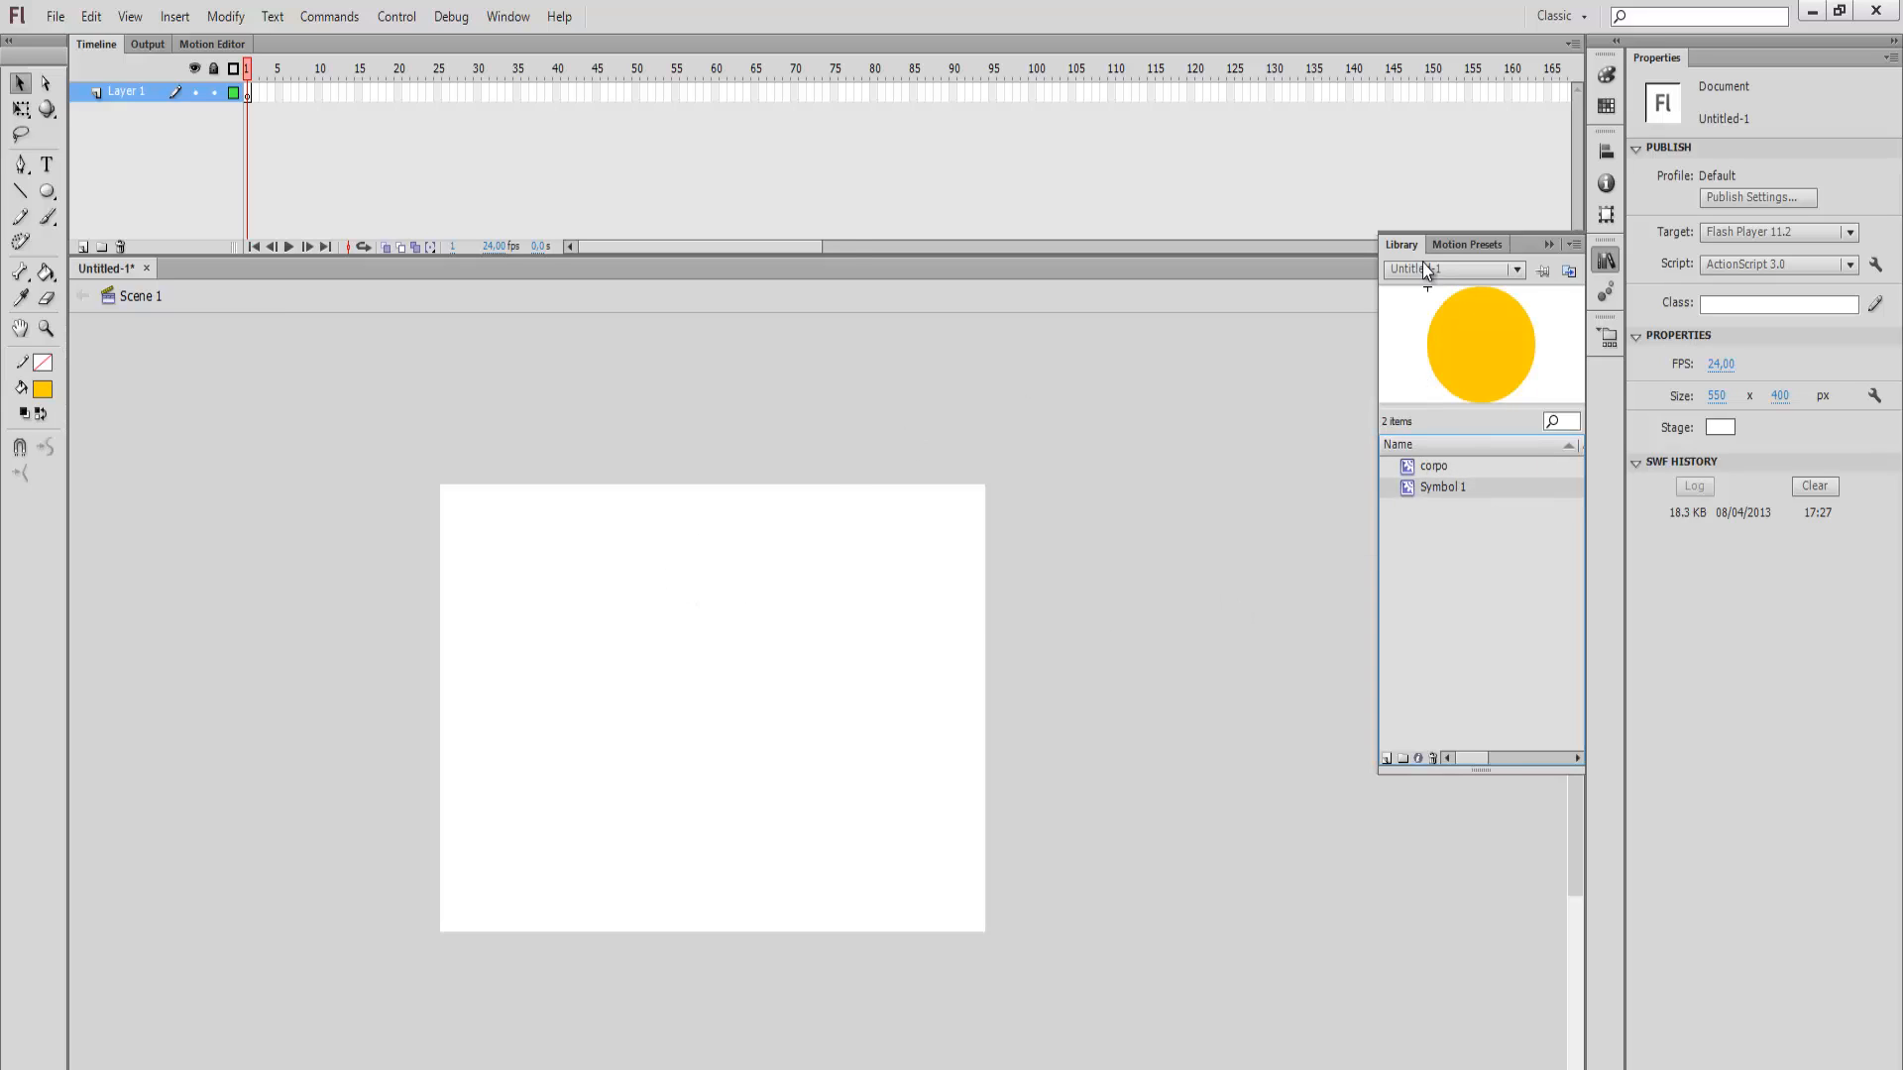
pyautogui.click(1402, 760)
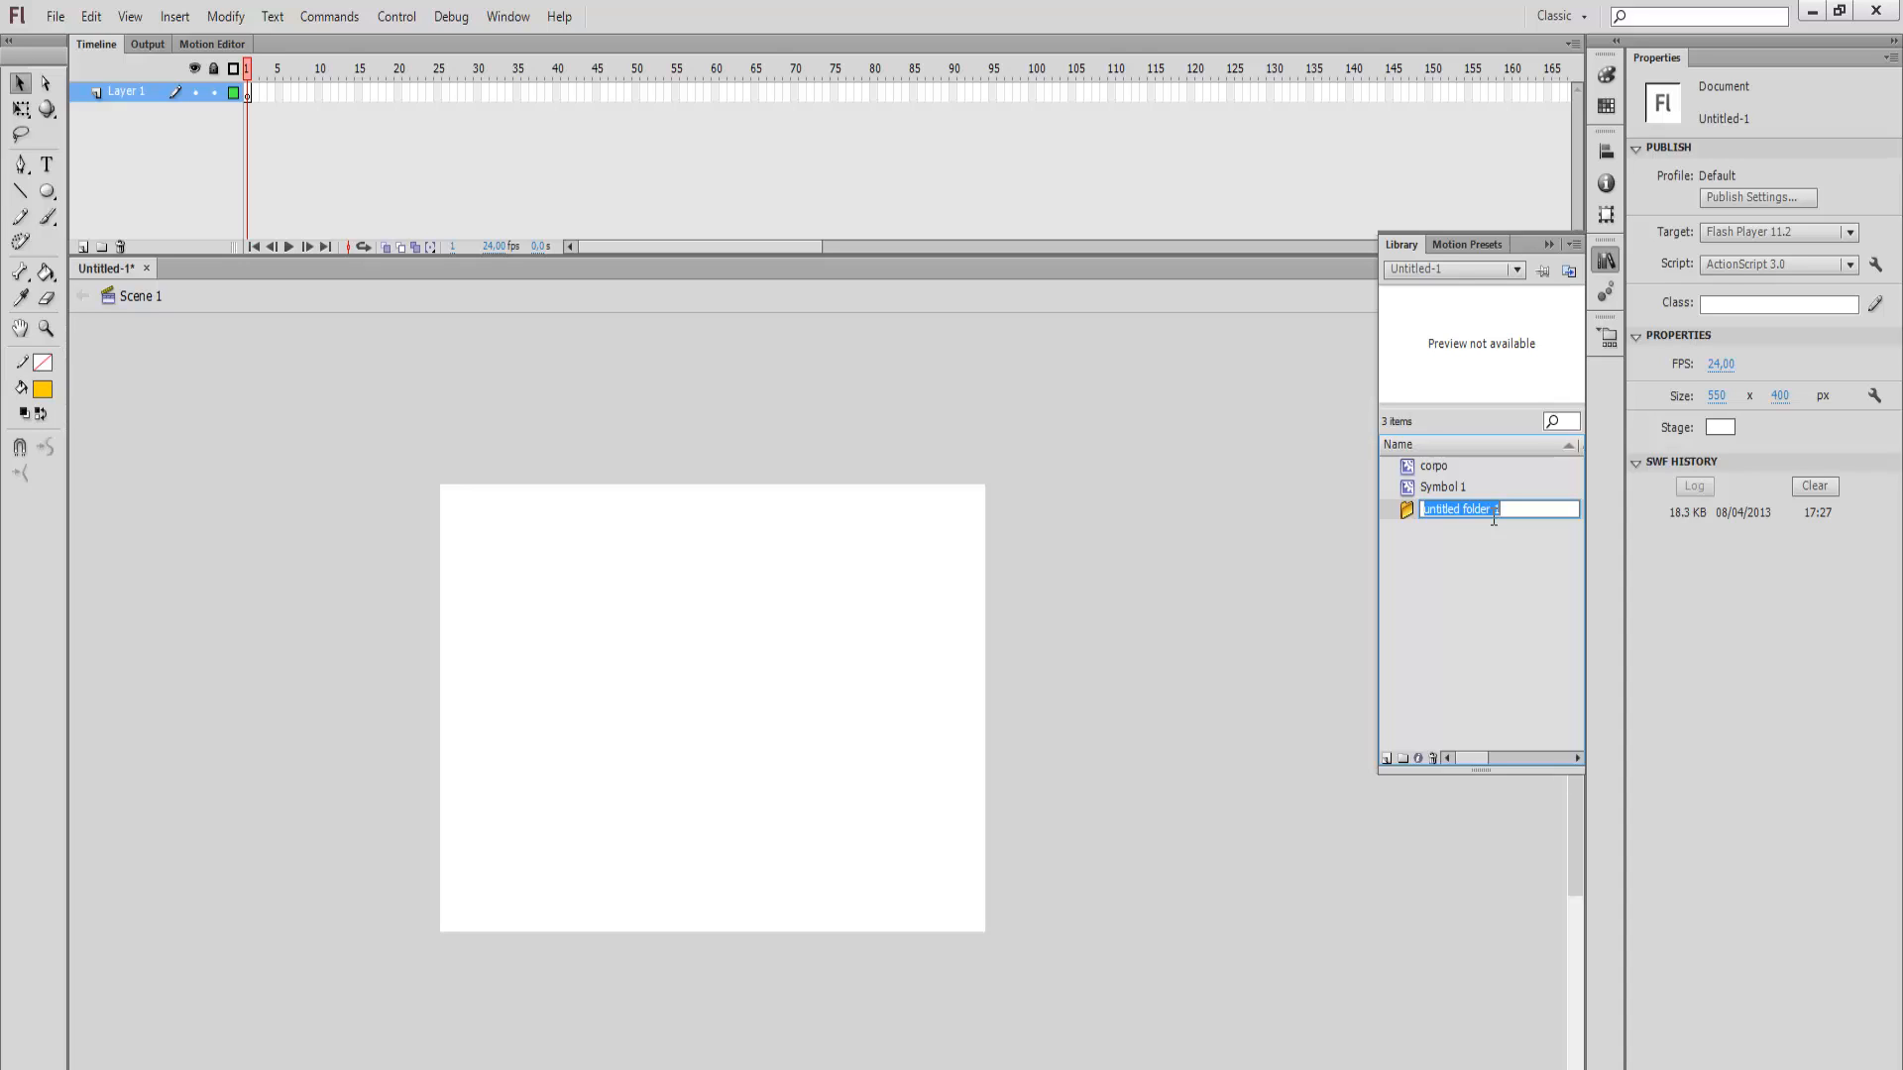
pyautogui.press('BackSpace')
pyautogui.write('asas')
pyautogui.click(1472, 605)
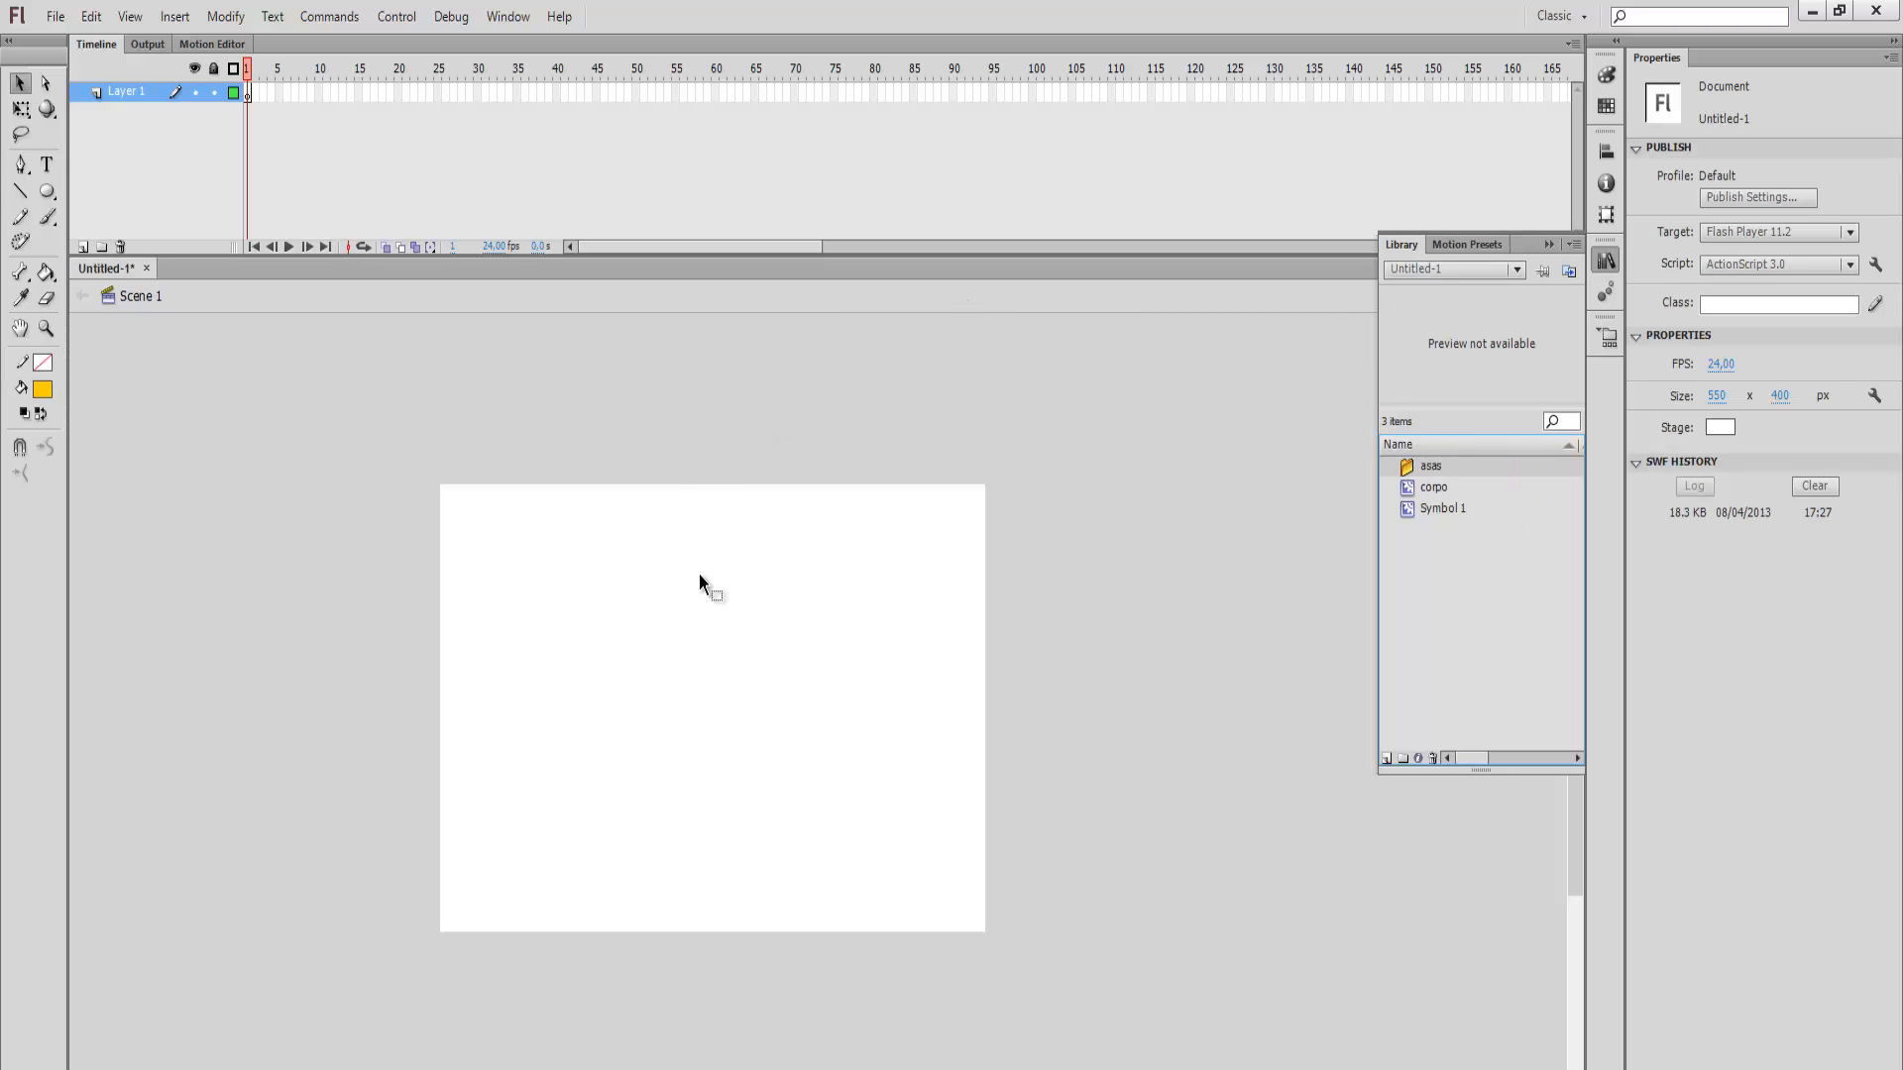
# Step: Import the wing images asa1.fw and asa2.fw into the Library
pyautogui.click(54, 16)
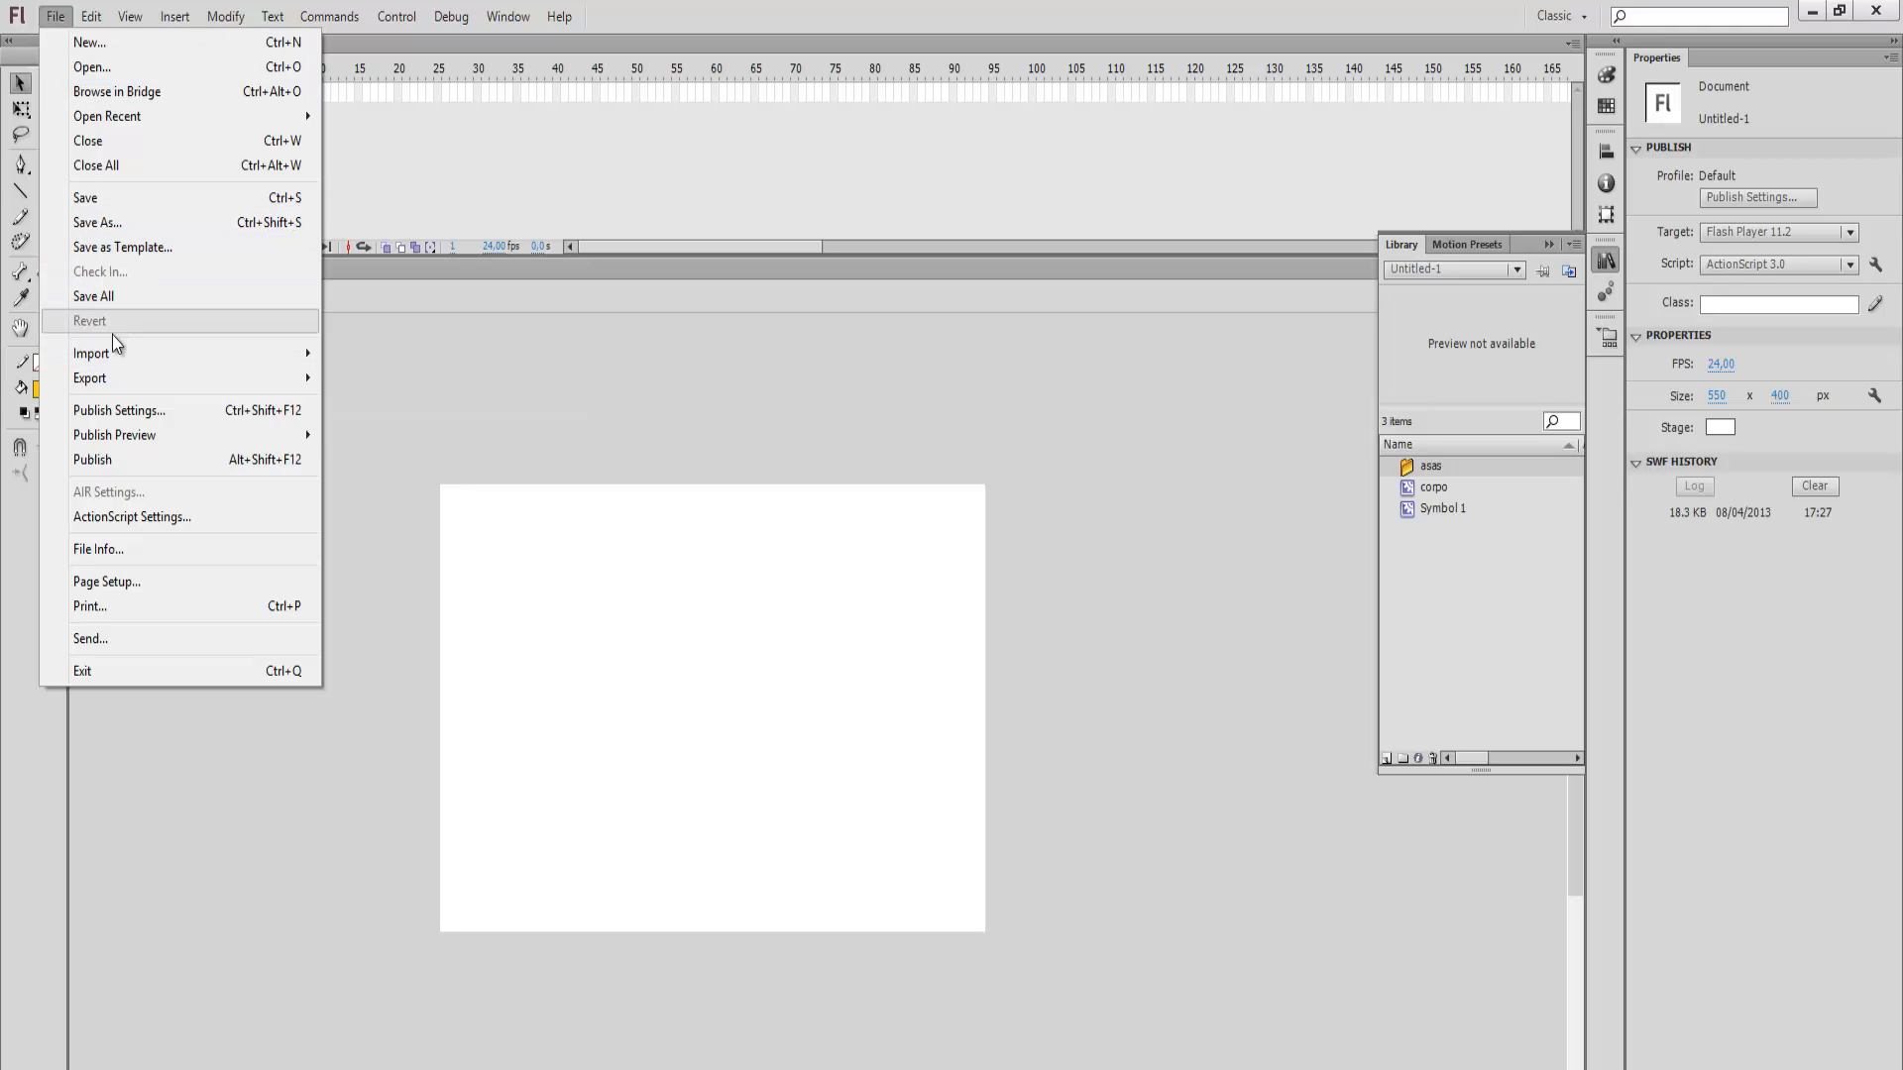
pyautogui.moveTo(117, 354)
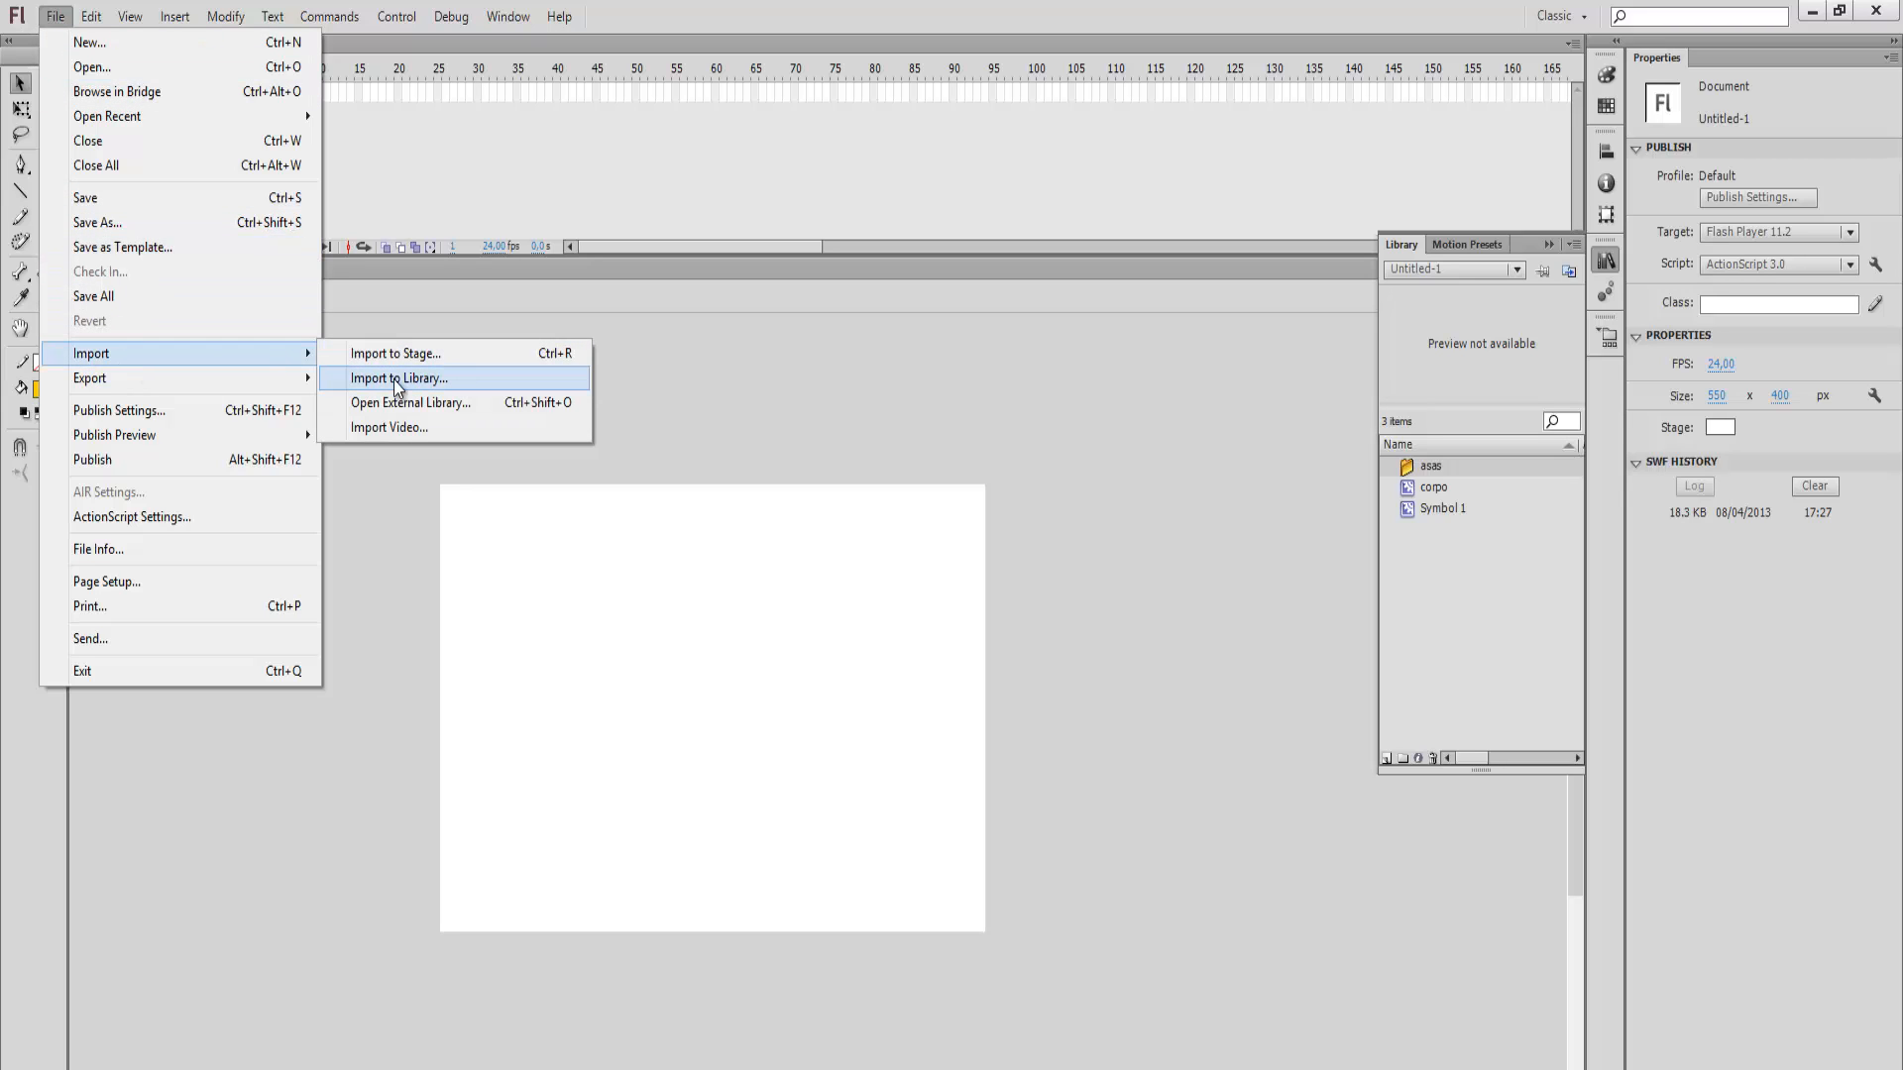
pyautogui.click(473, 378)
pyautogui.moveTo(1073, 580); pyautogui.dragTo(853, 493)
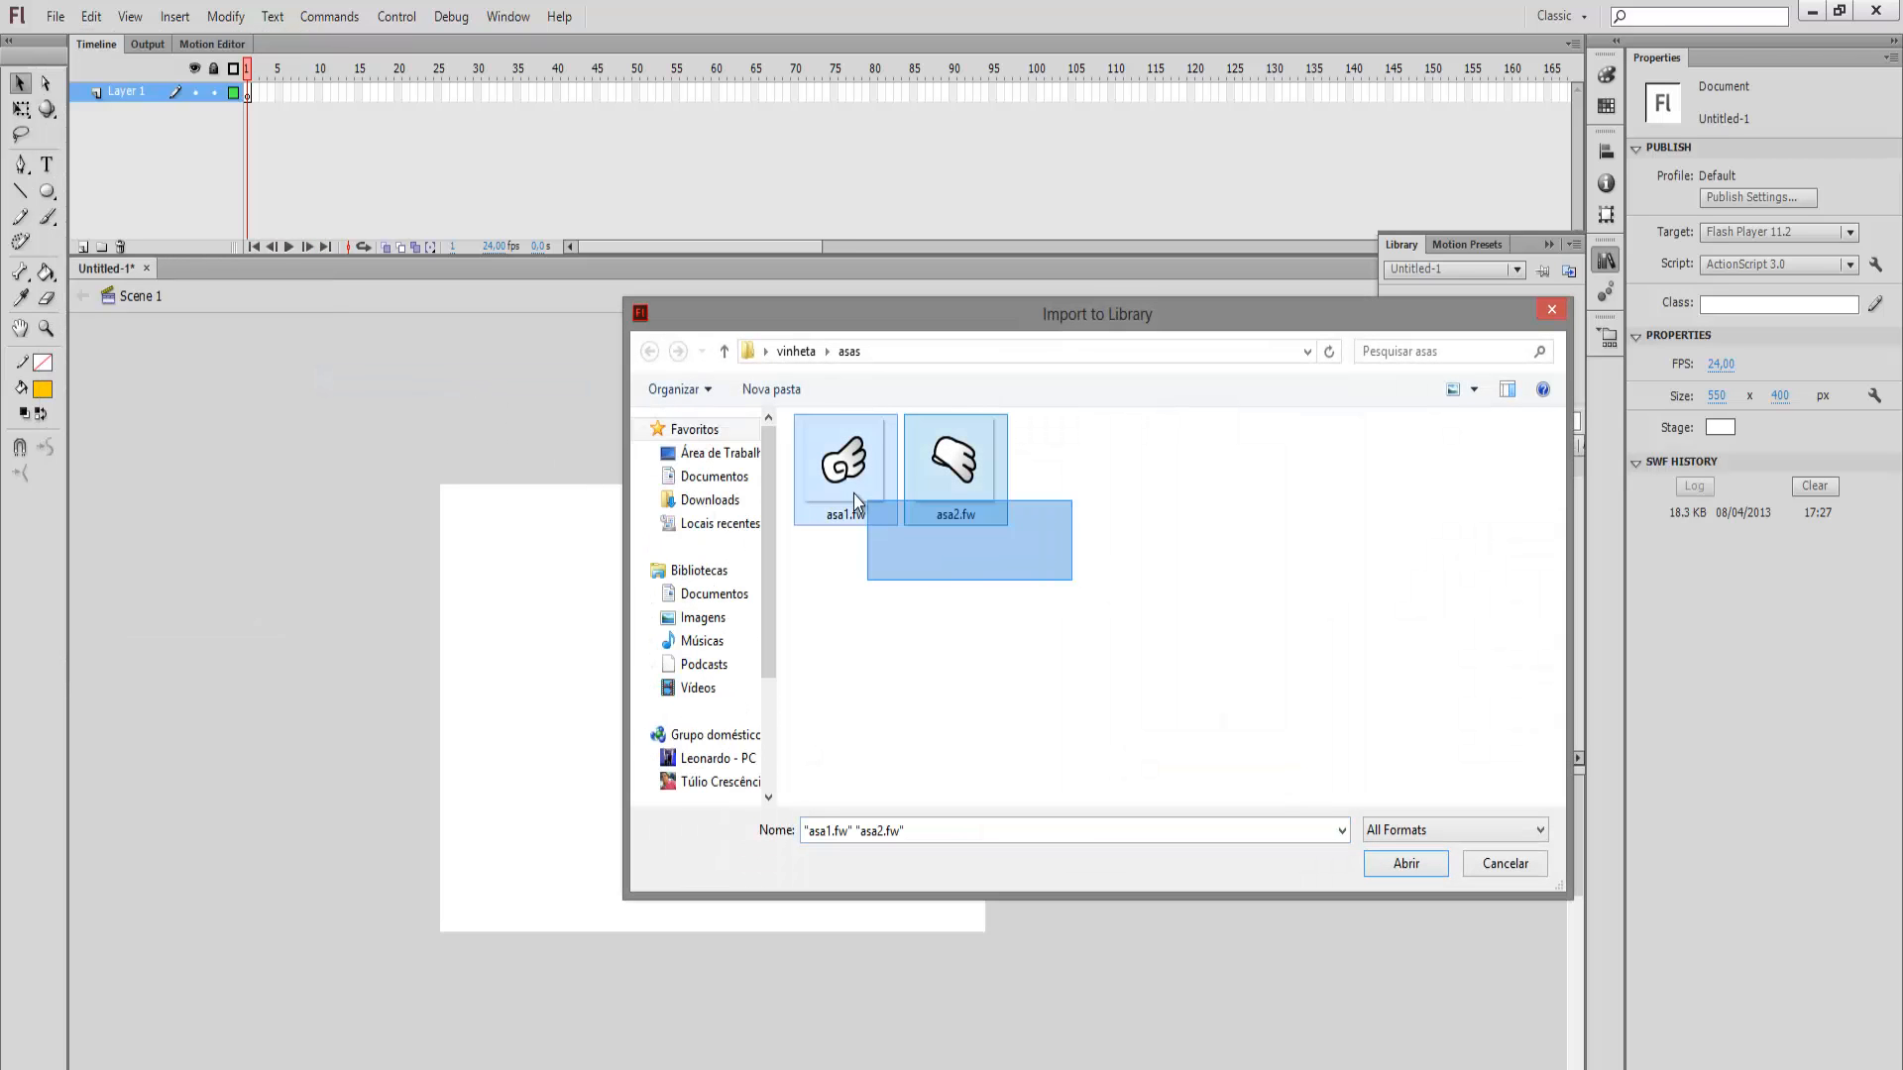
pyautogui.click(1406, 864)
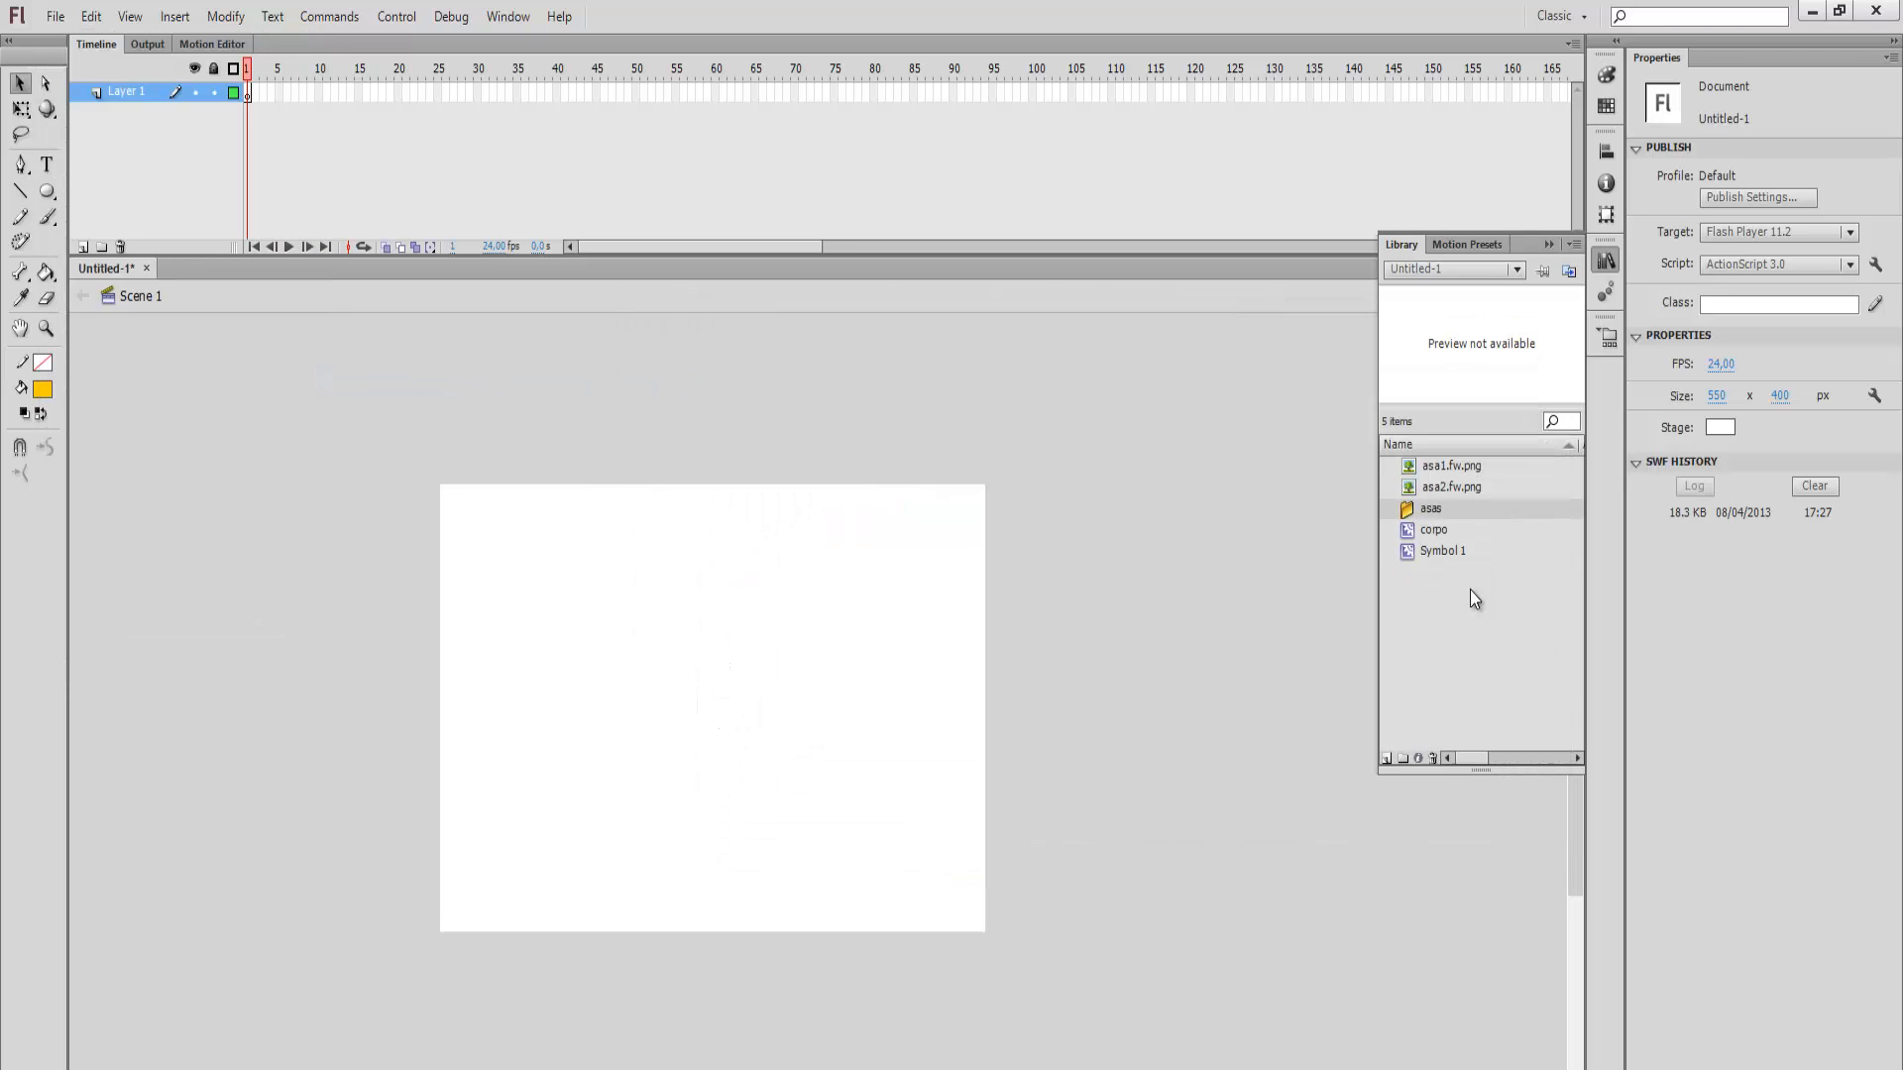
# Step: Move asa1.fw.png and asa2.fw.png into the asas folder in the Library and expand the folder
pyautogui.click(1475, 487)
pyautogui.click(1472, 474)
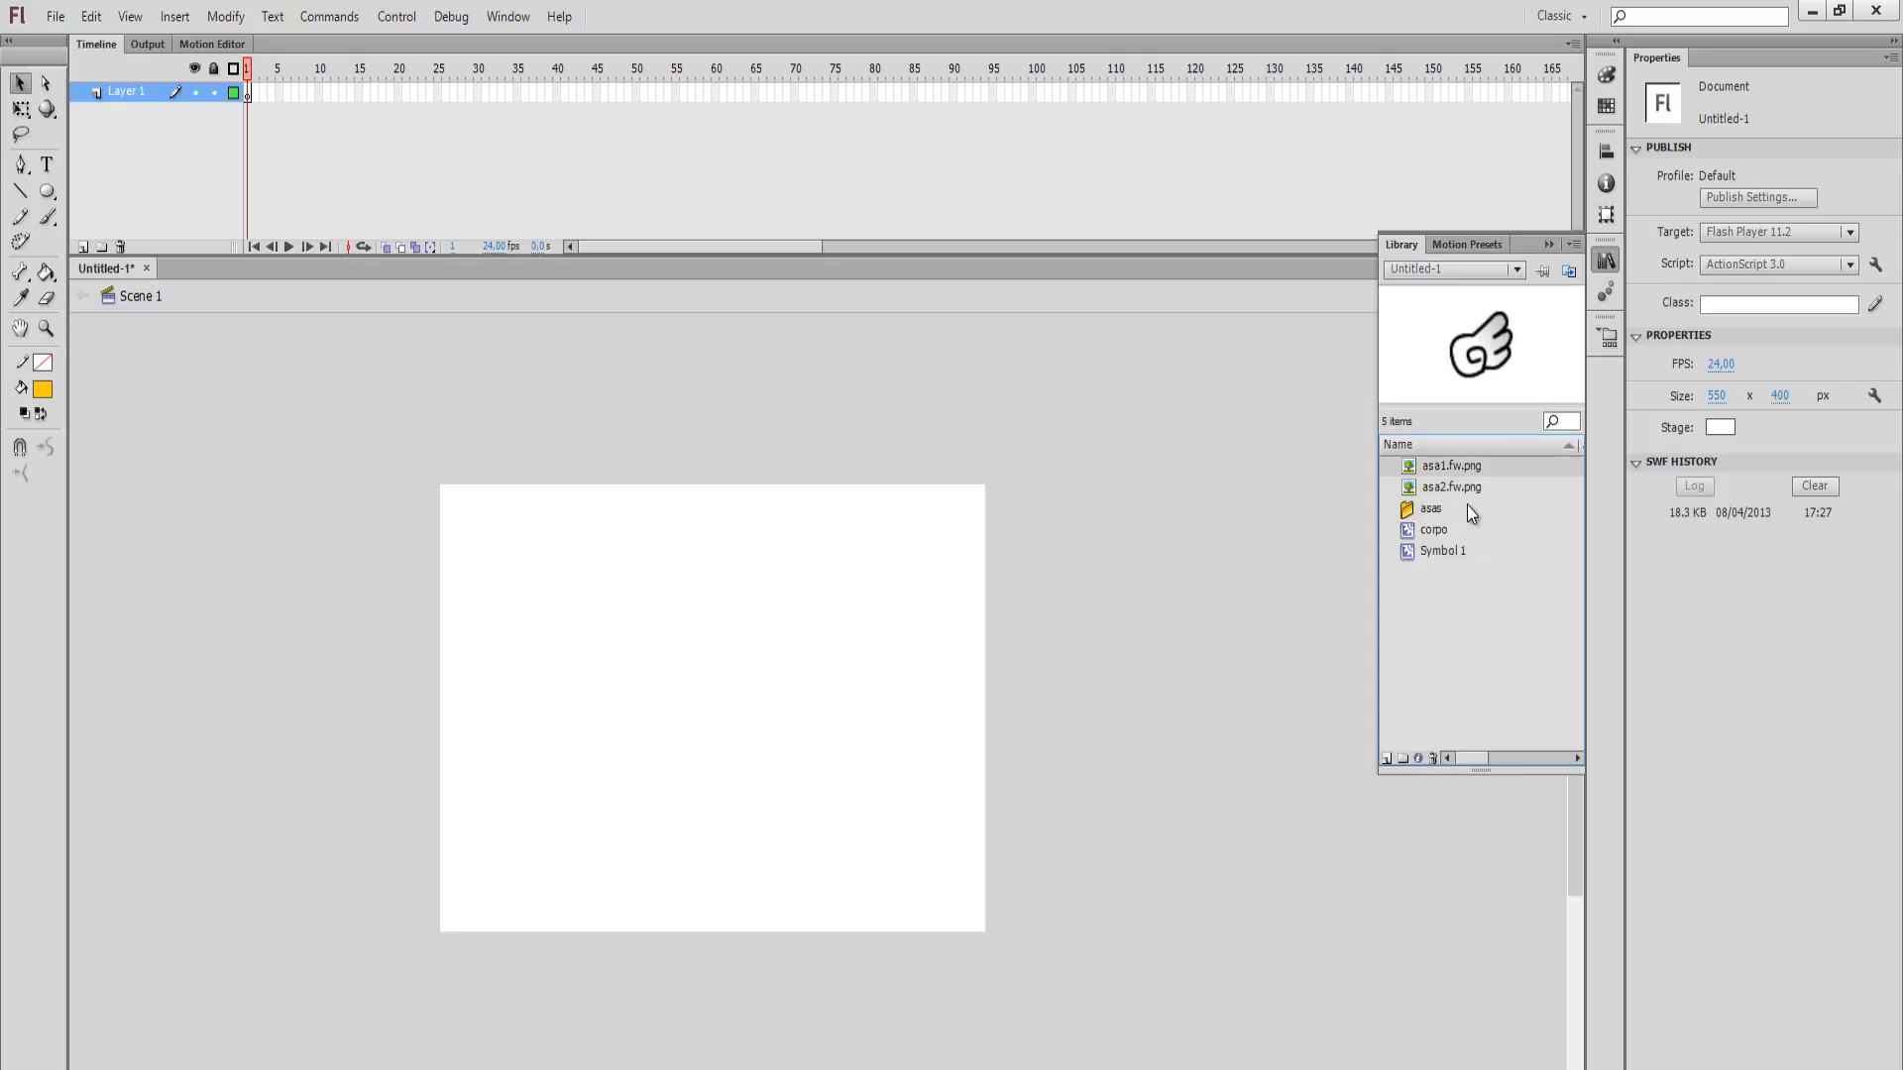
pyautogui.click(1474, 486)
pyautogui.click(1475, 471)
pyautogui.click(1475, 489)
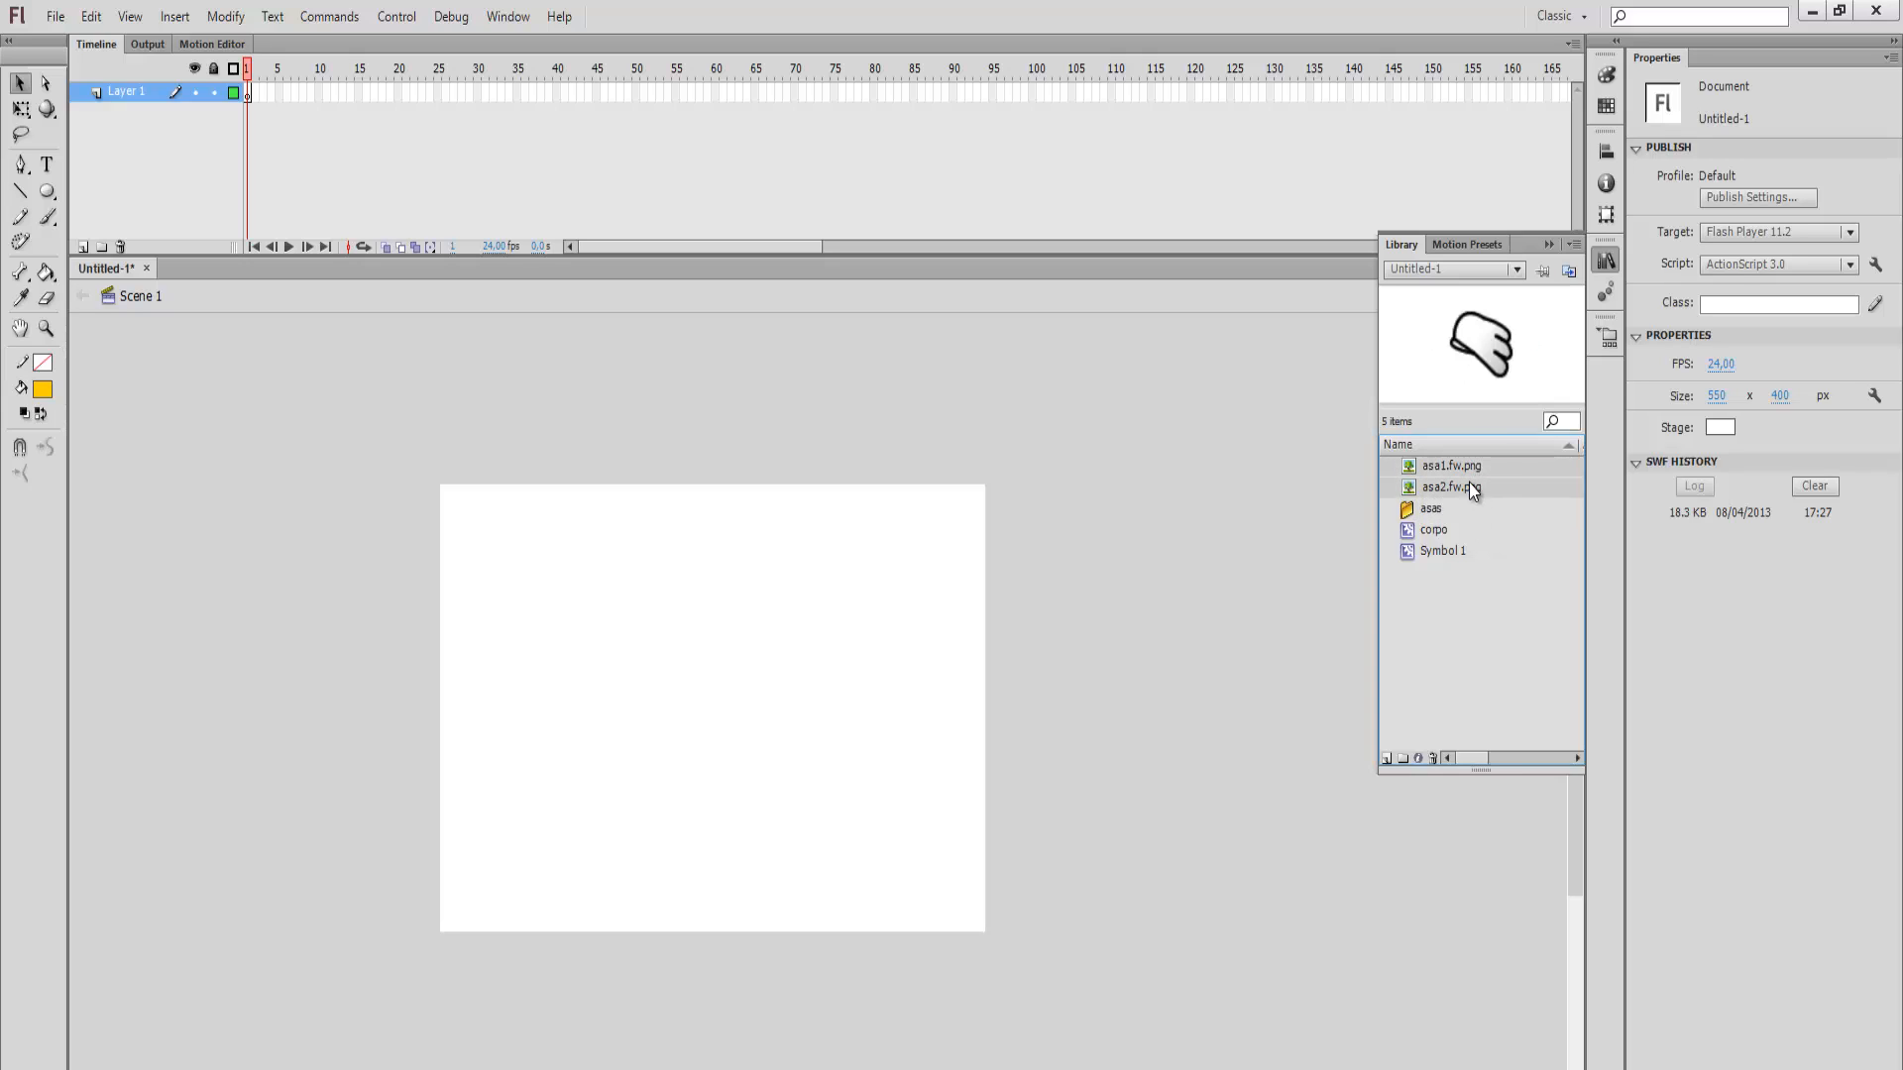
pyautogui.moveTo(1465, 476); pyautogui.dragTo(1454, 509)
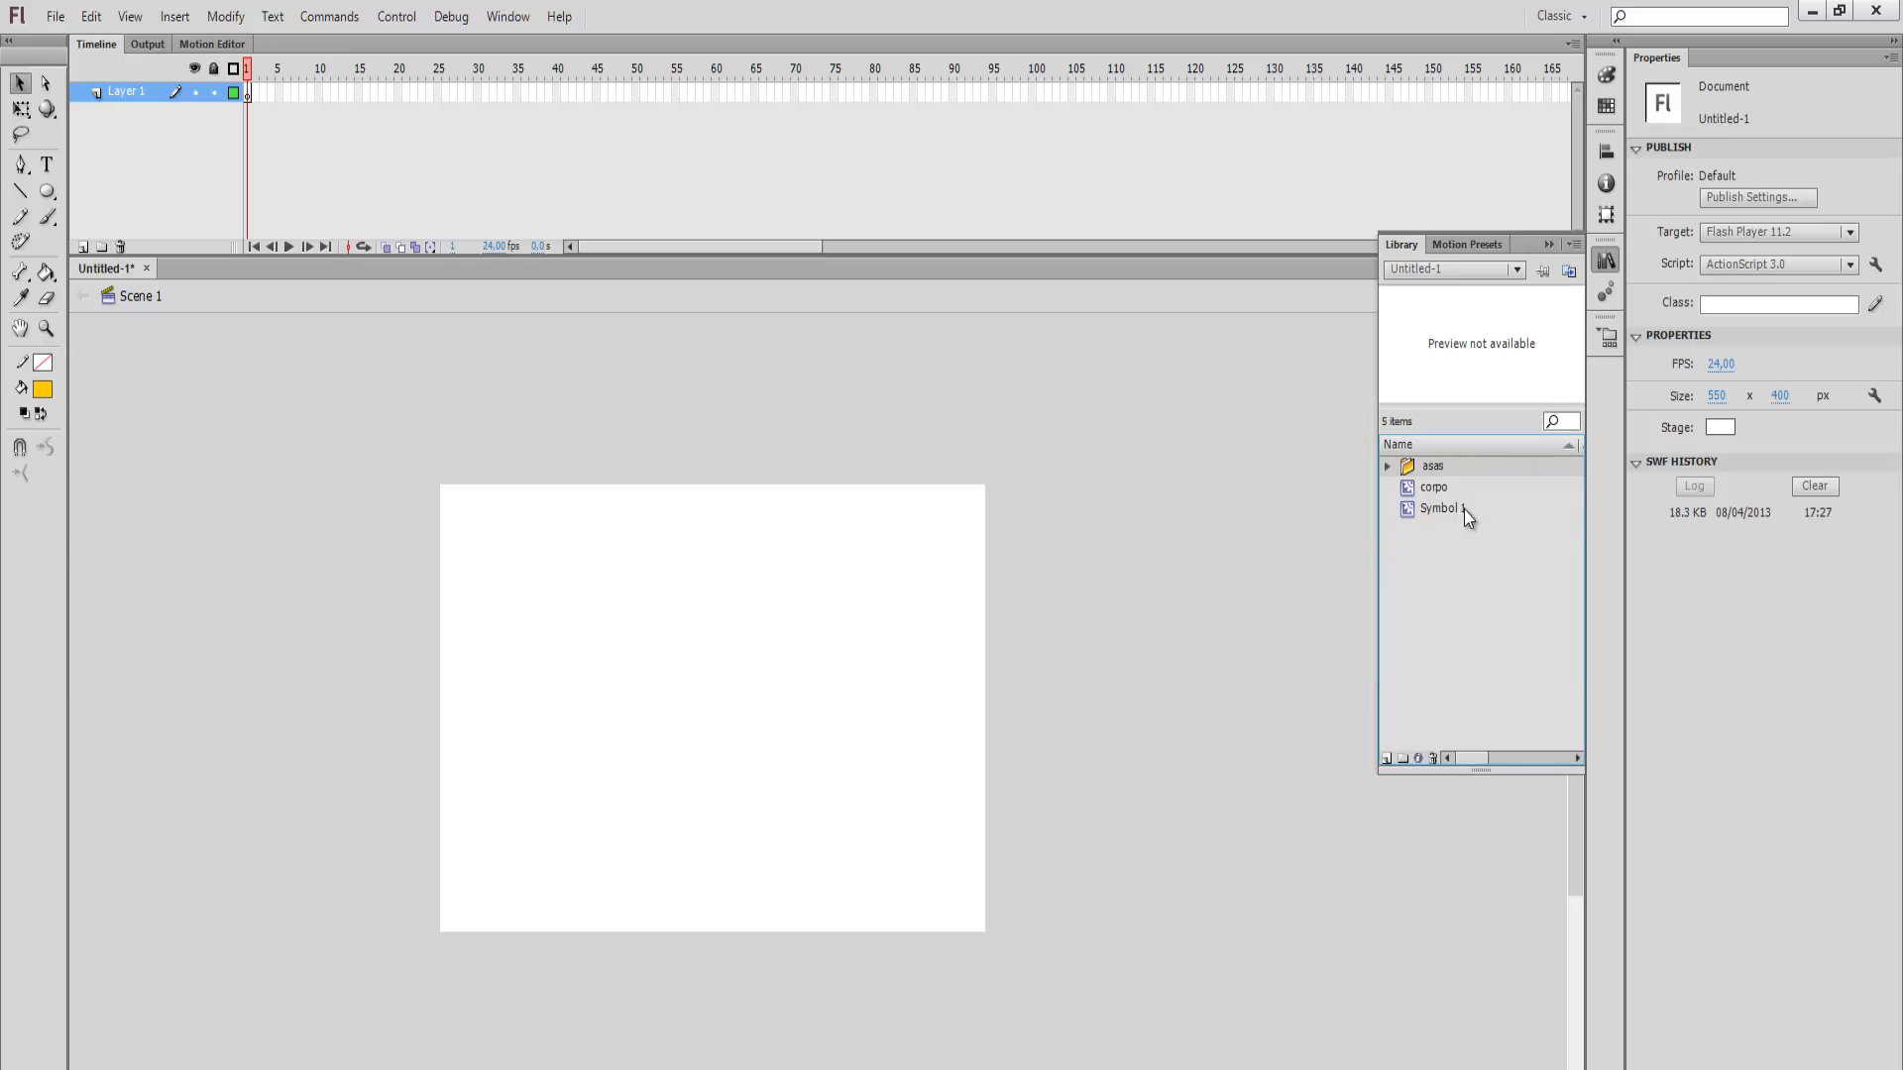
pyautogui.click(1388, 466)
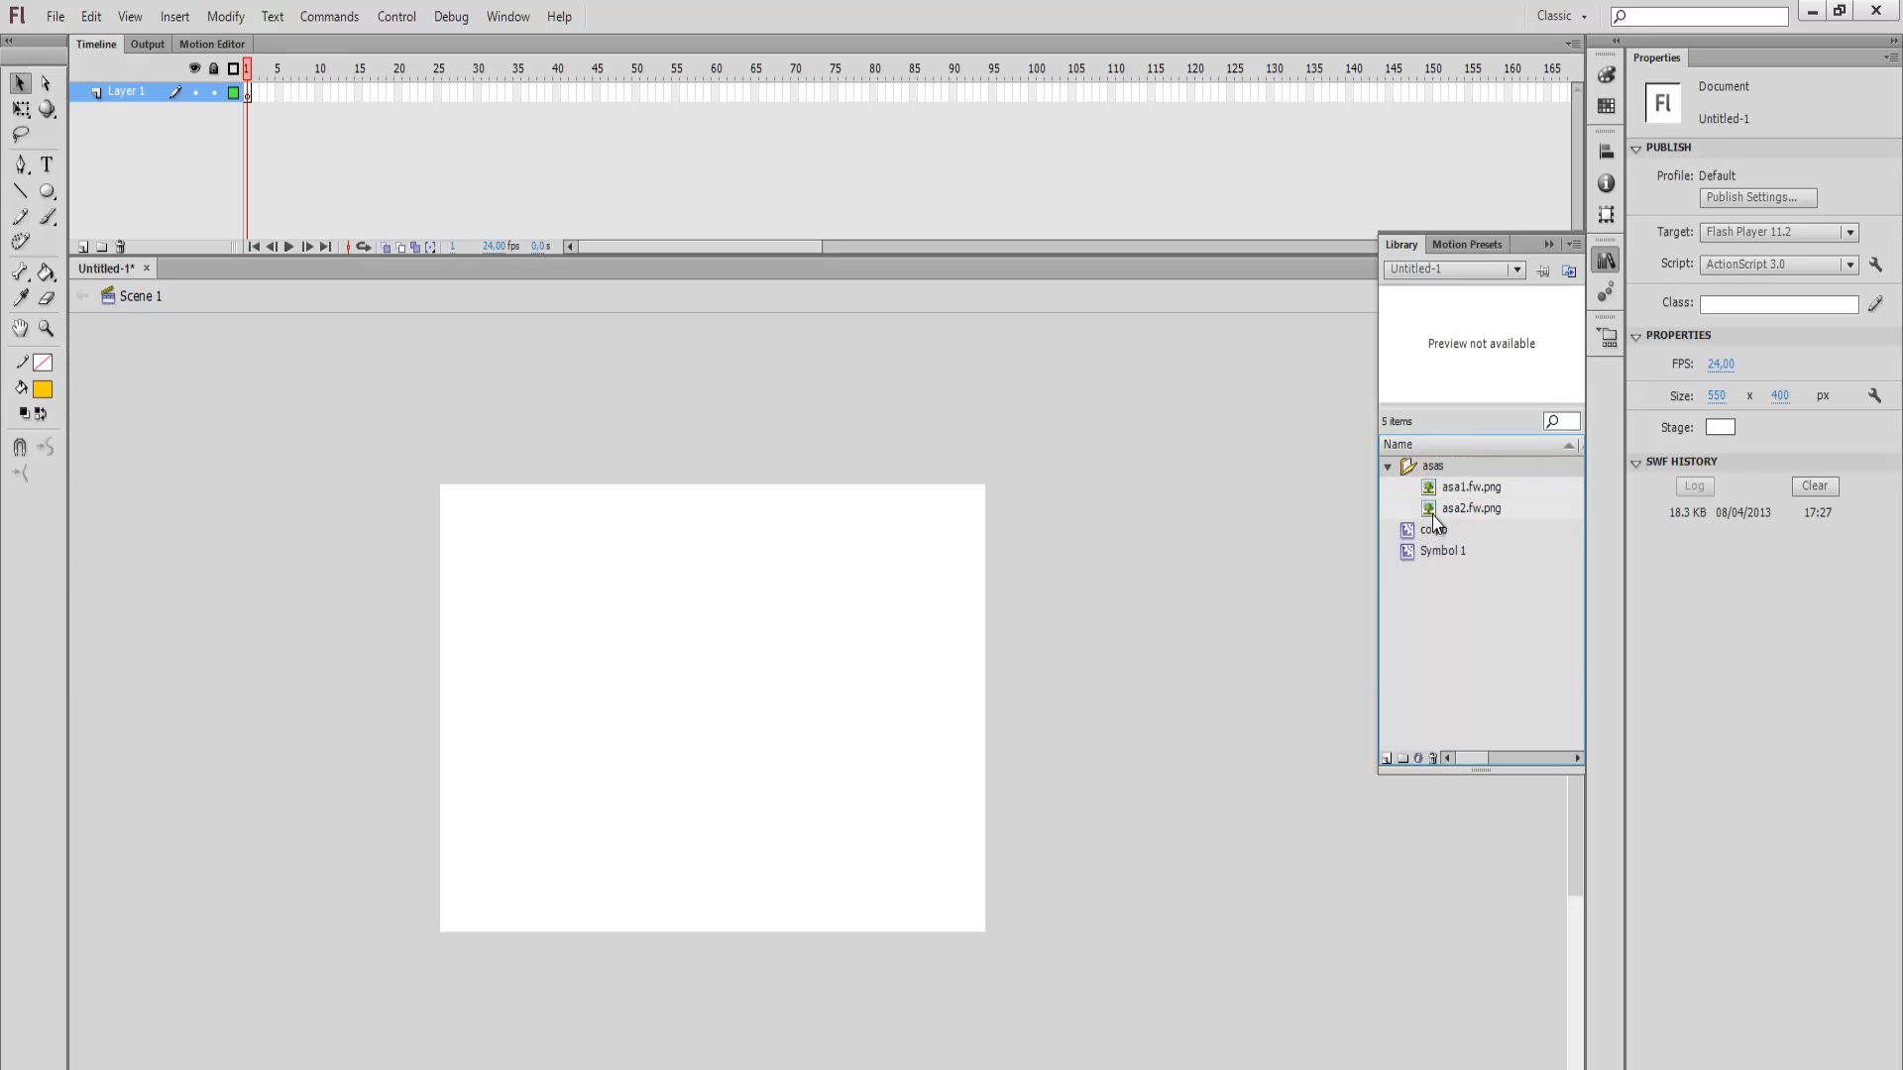
# Step: Examine the previews of the two wing images inside the asas folder
pyautogui.click(1459, 493)
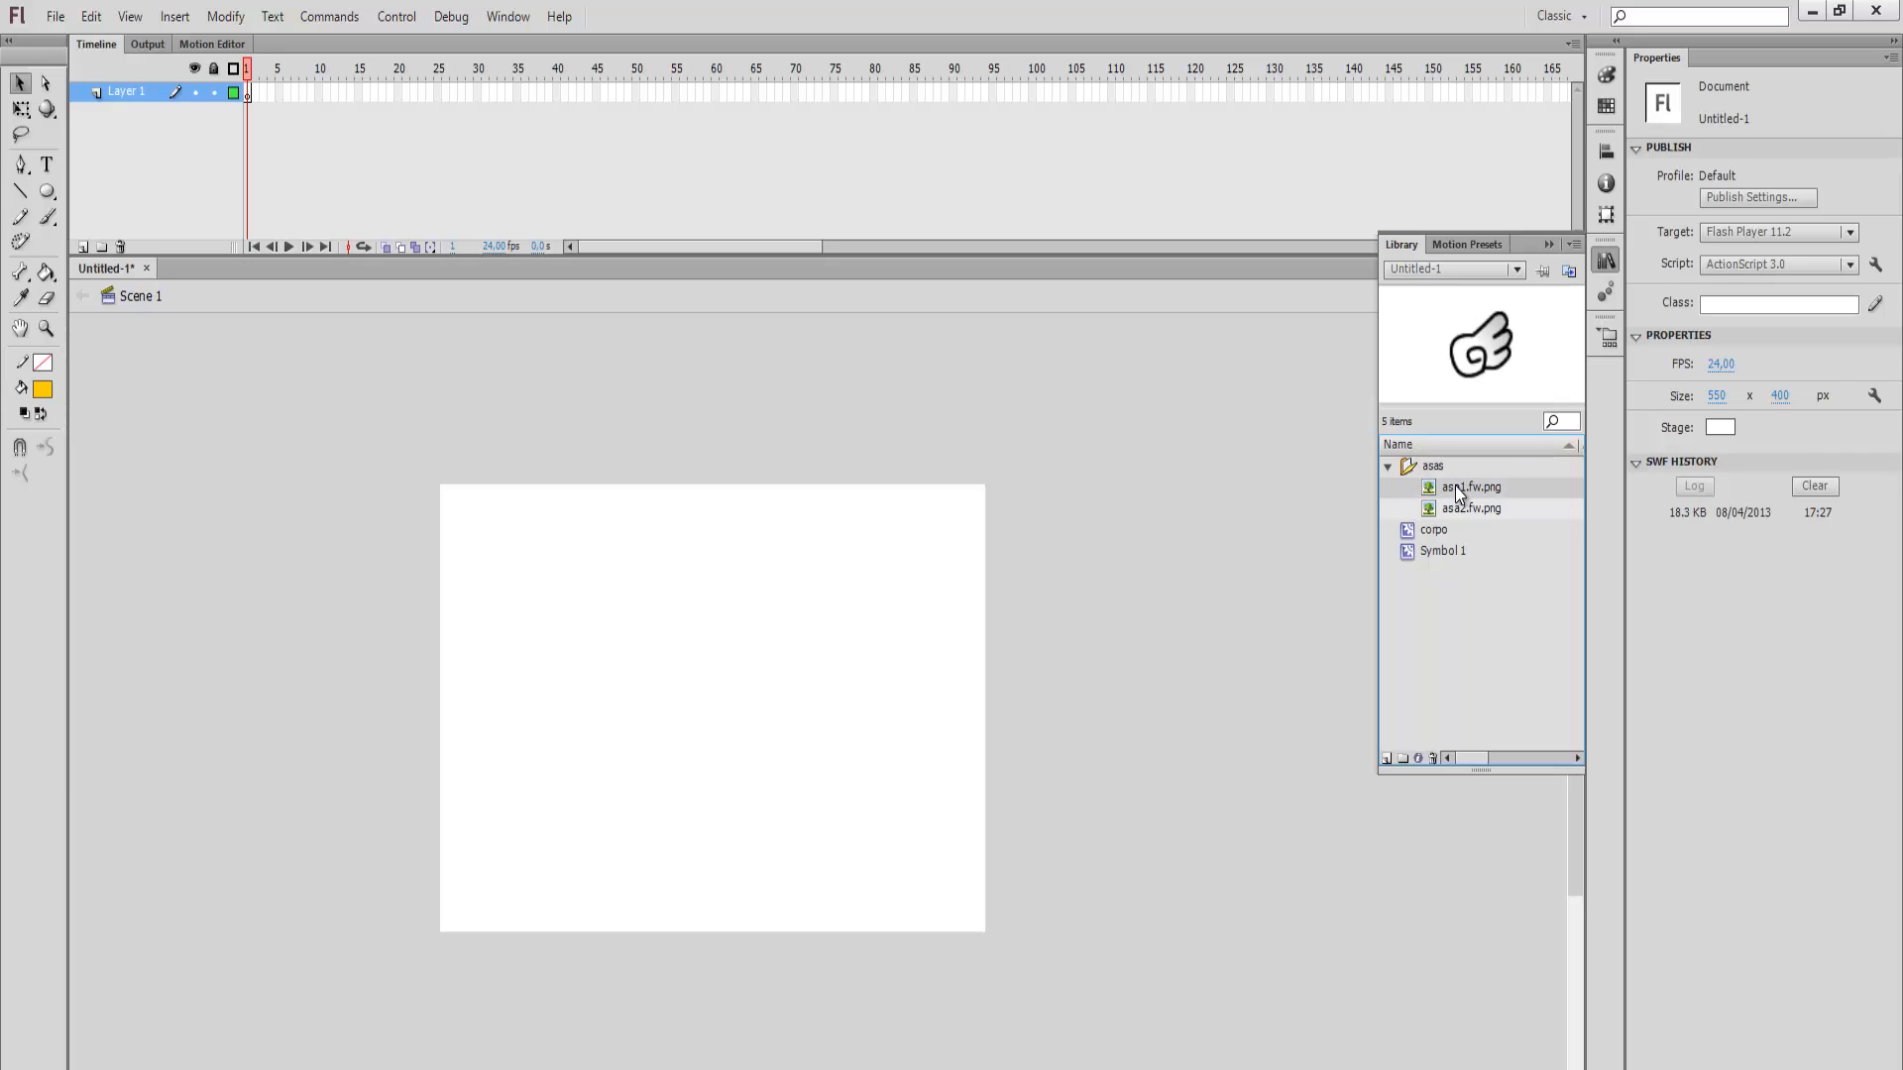
pyautogui.click(1471, 516)
pyautogui.click(1461, 491)
pyautogui.click(1455, 470)
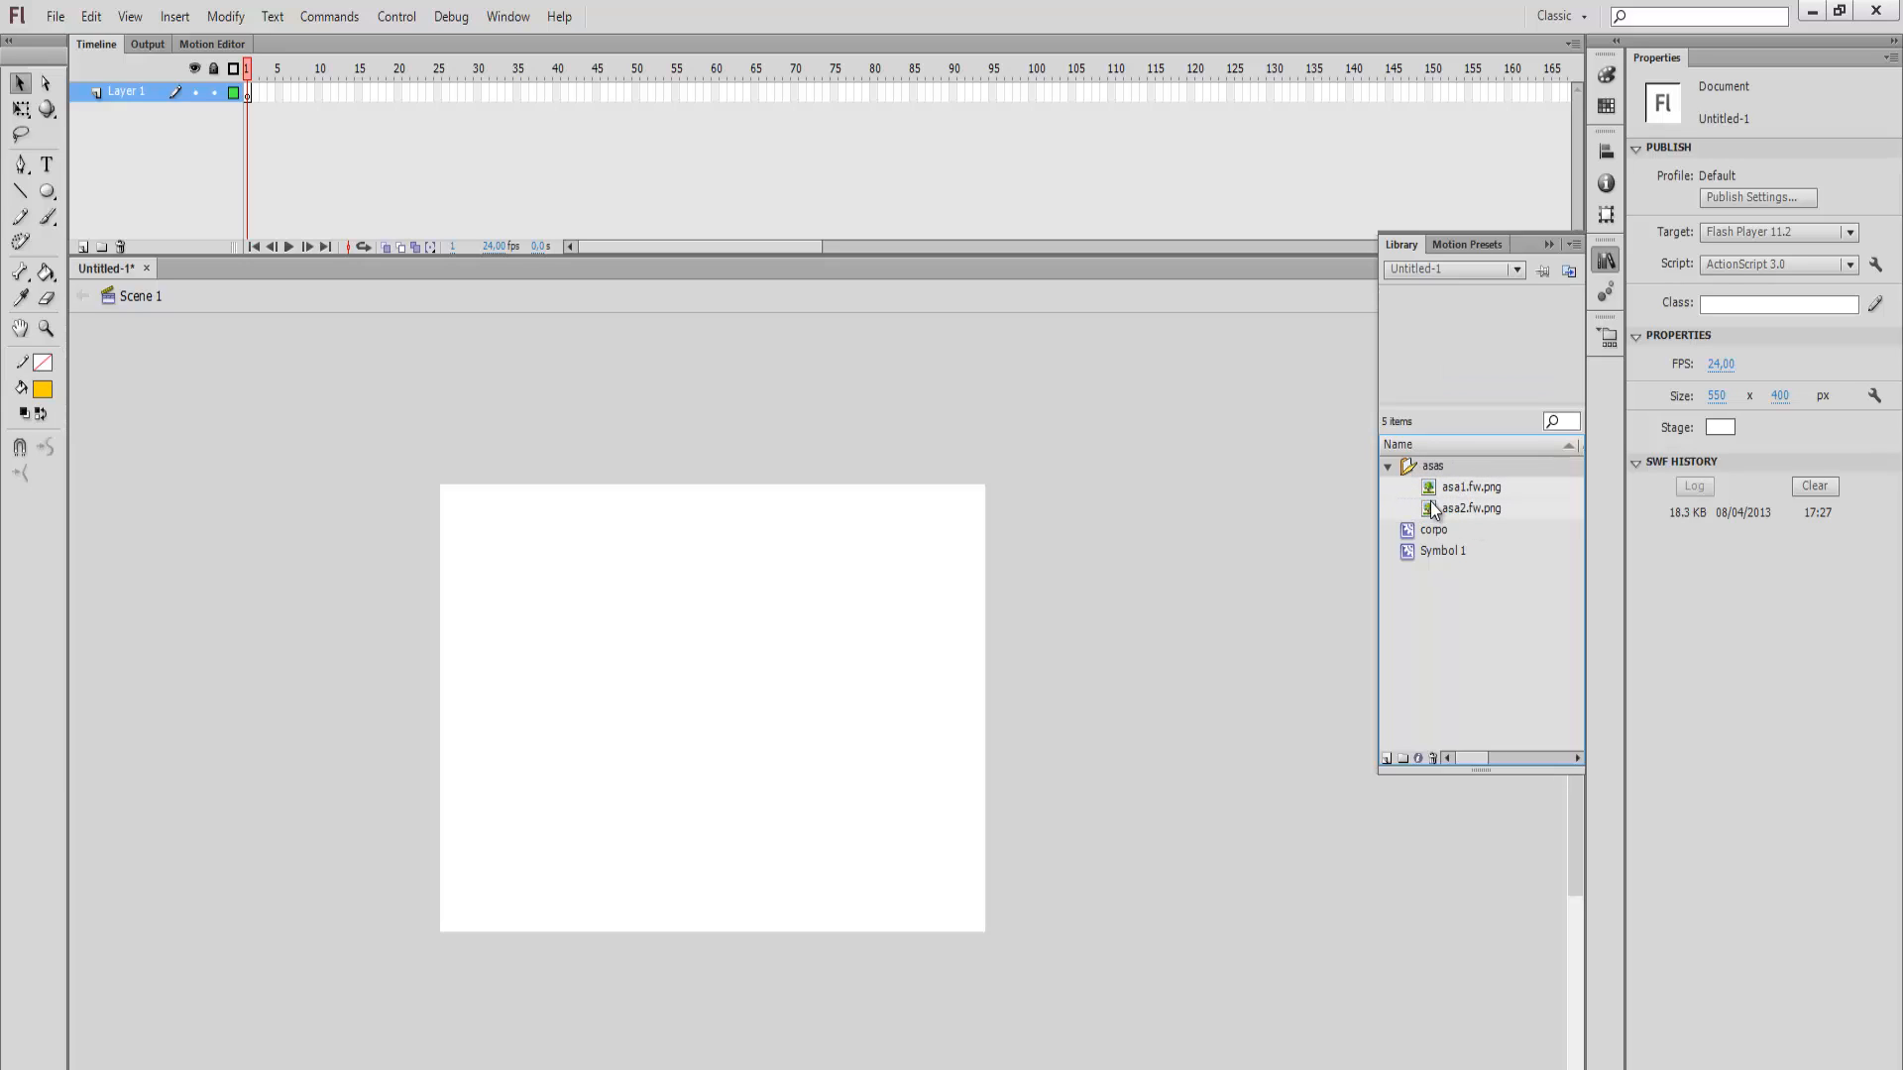
pyautogui.click(1453, 496)
pyautogui.click(1449, 512)
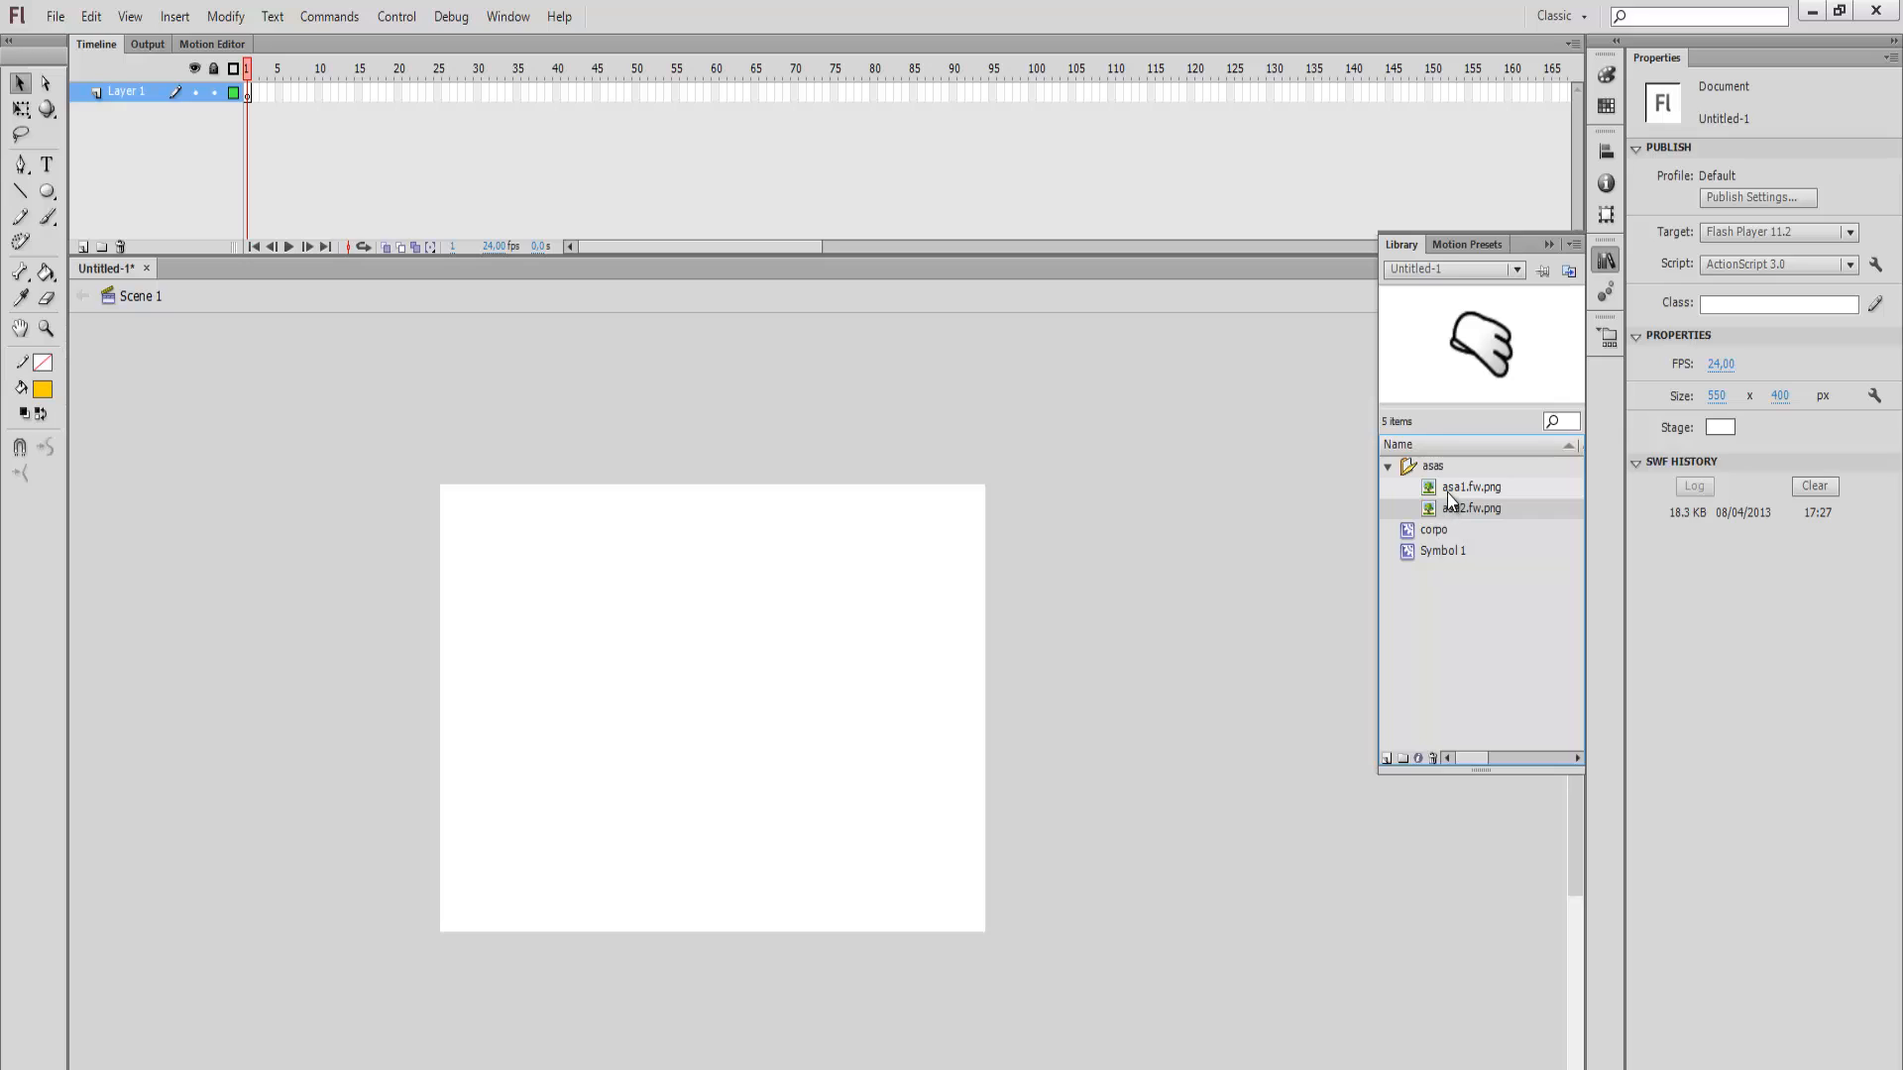
pyautogui.click(1448, 492)
pyautogui.click(1431, 470)
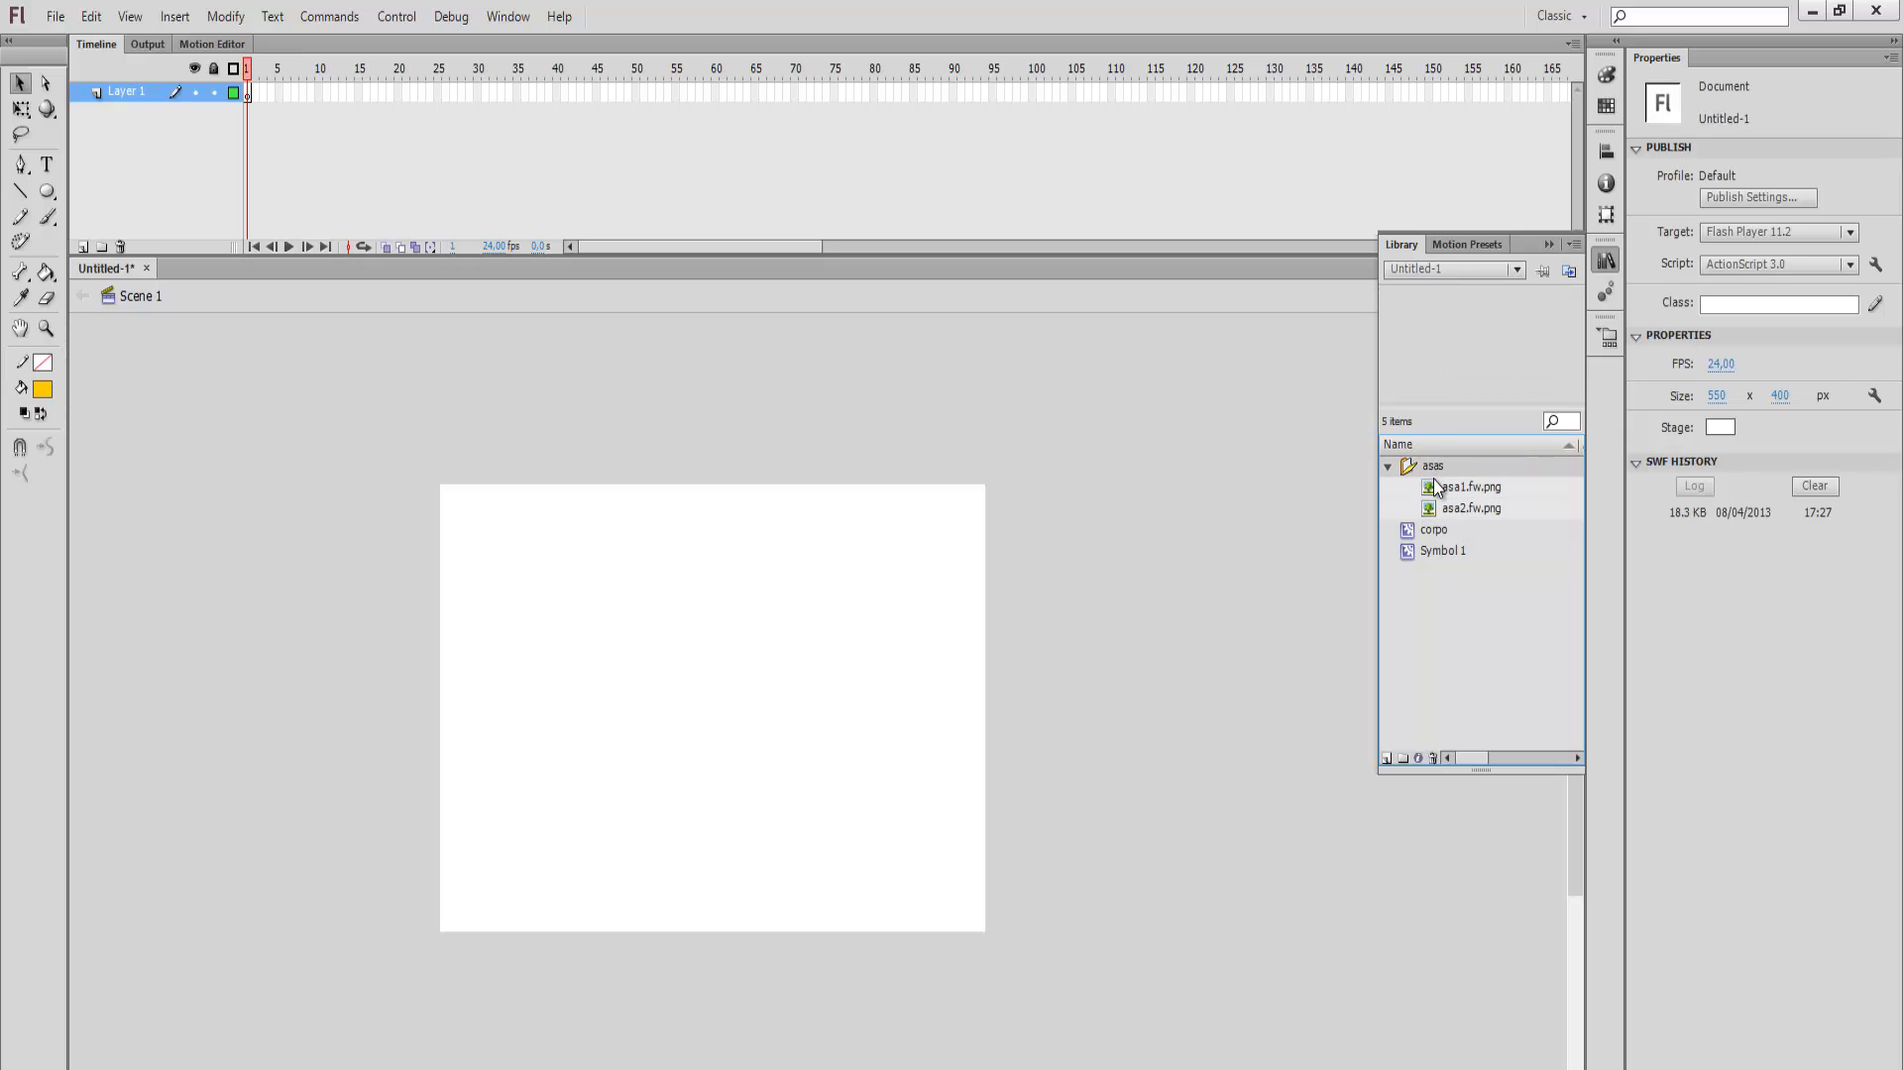
pyautogui.click(1447, 494)
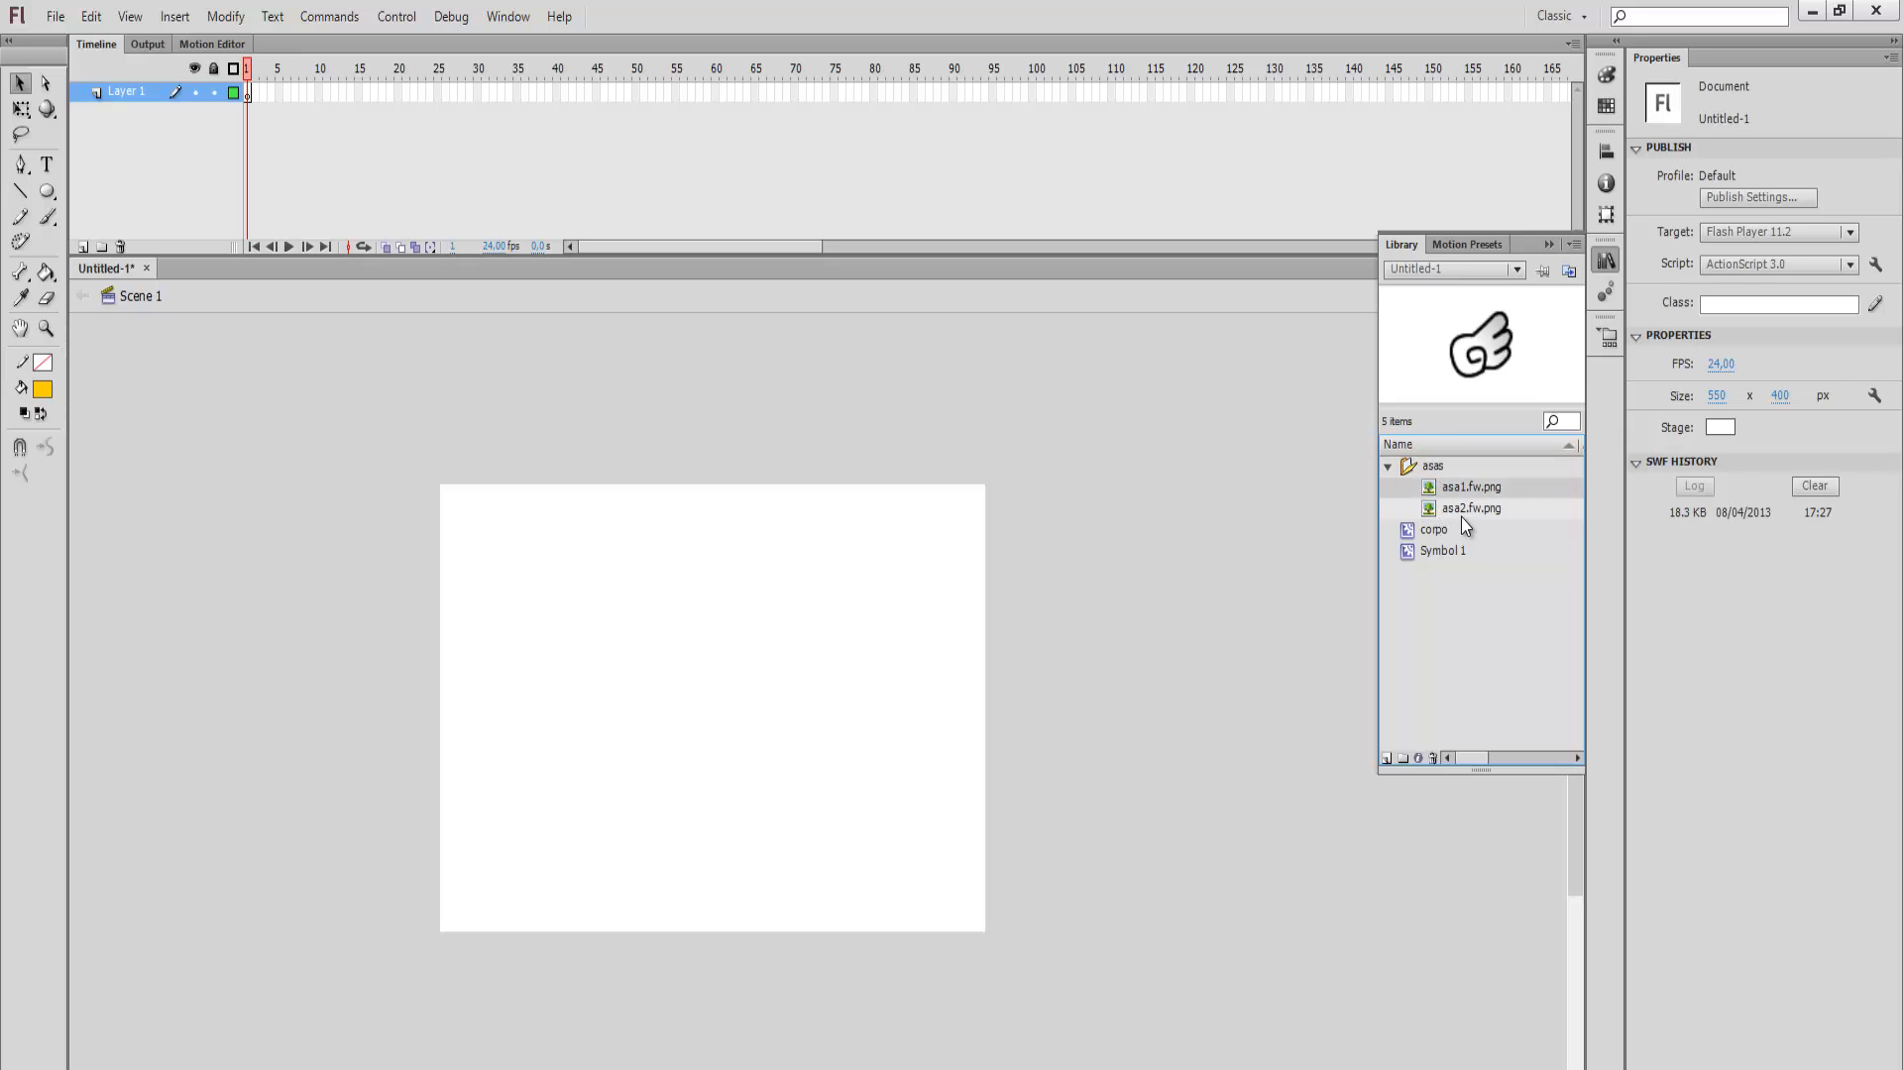
pyautogui.click(1461, 515)
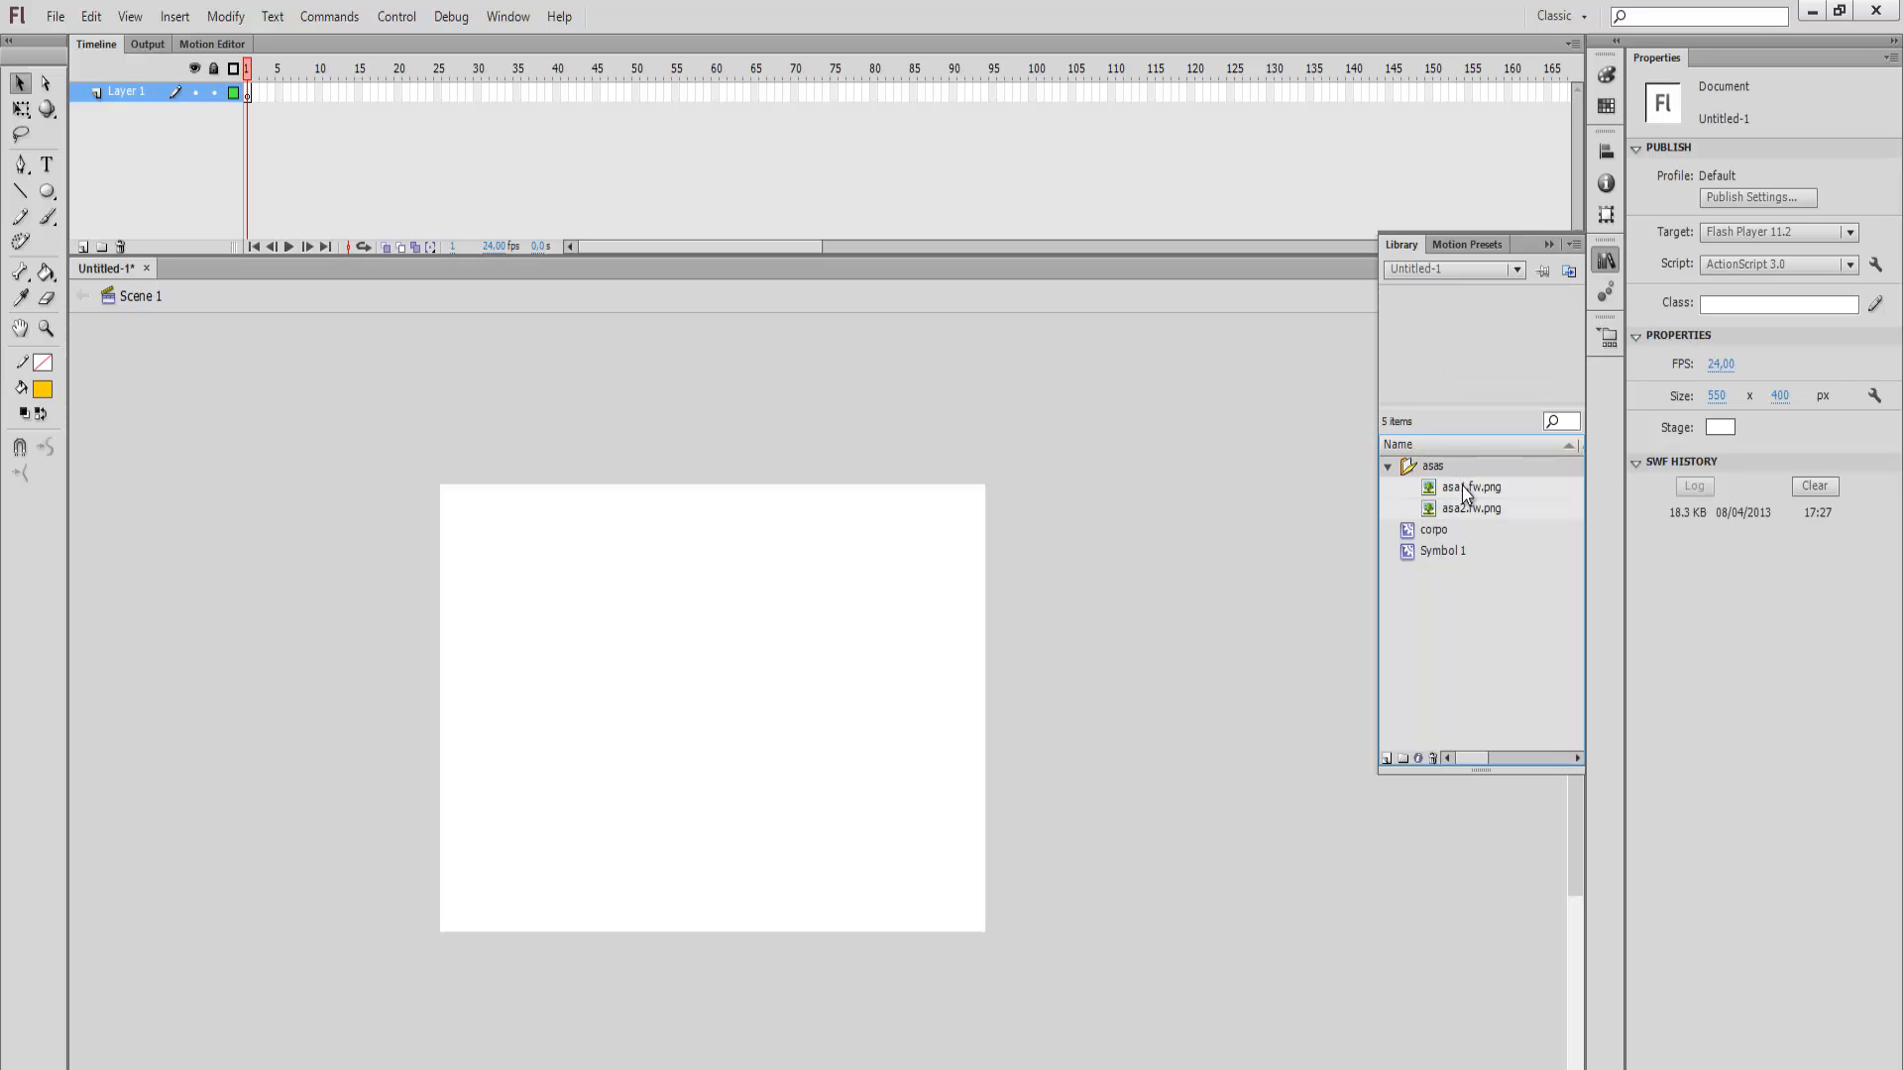
# Step: Try placing asa1.fw.png and asa2.fw.png on the stage in turn, undoing each placement
pyautogui.click(1467, 486)
pyautogui.moveTo(1467, 485); pyautogui.dragTo(692, 654)
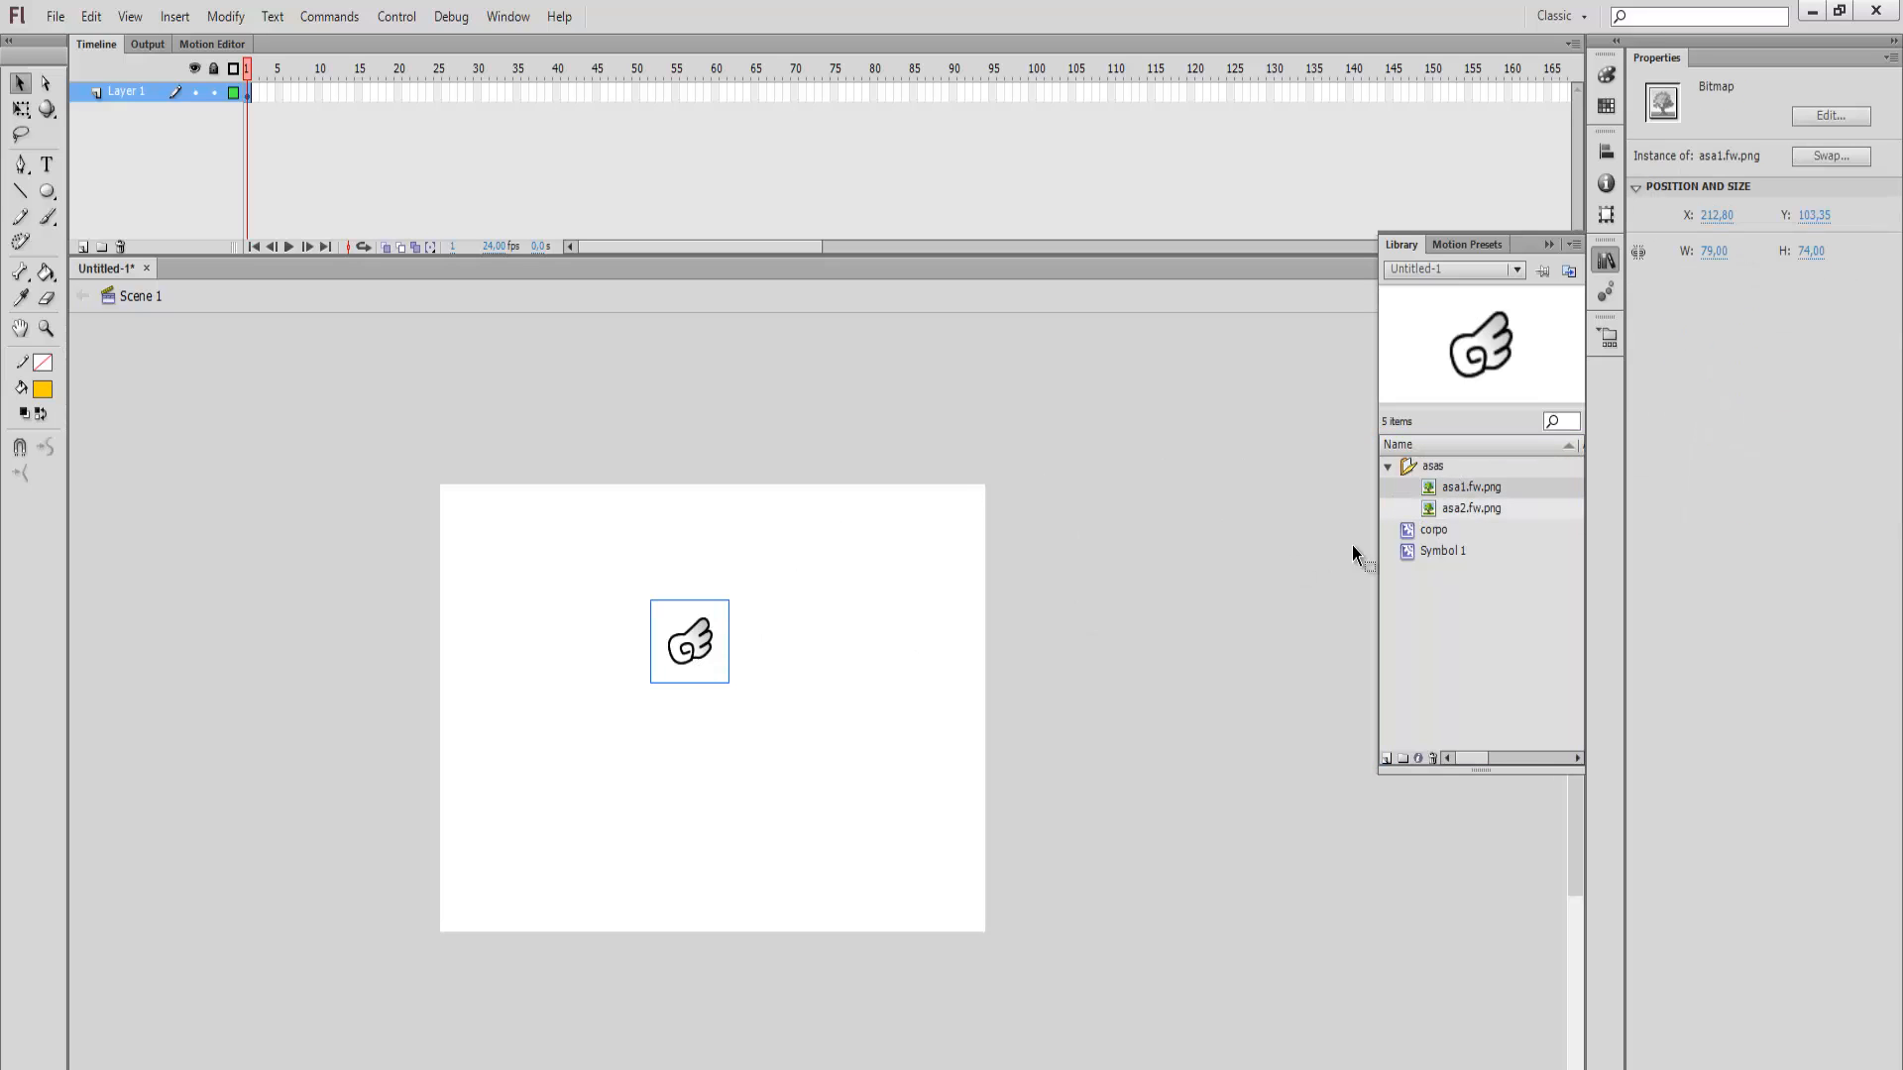
pyautogui.hotkey('ctrl', 'z')
pyautogui.click(1467, 510)
pyautogui.moveTo(1483, 519); pyautogui.dragTo(672, 597)
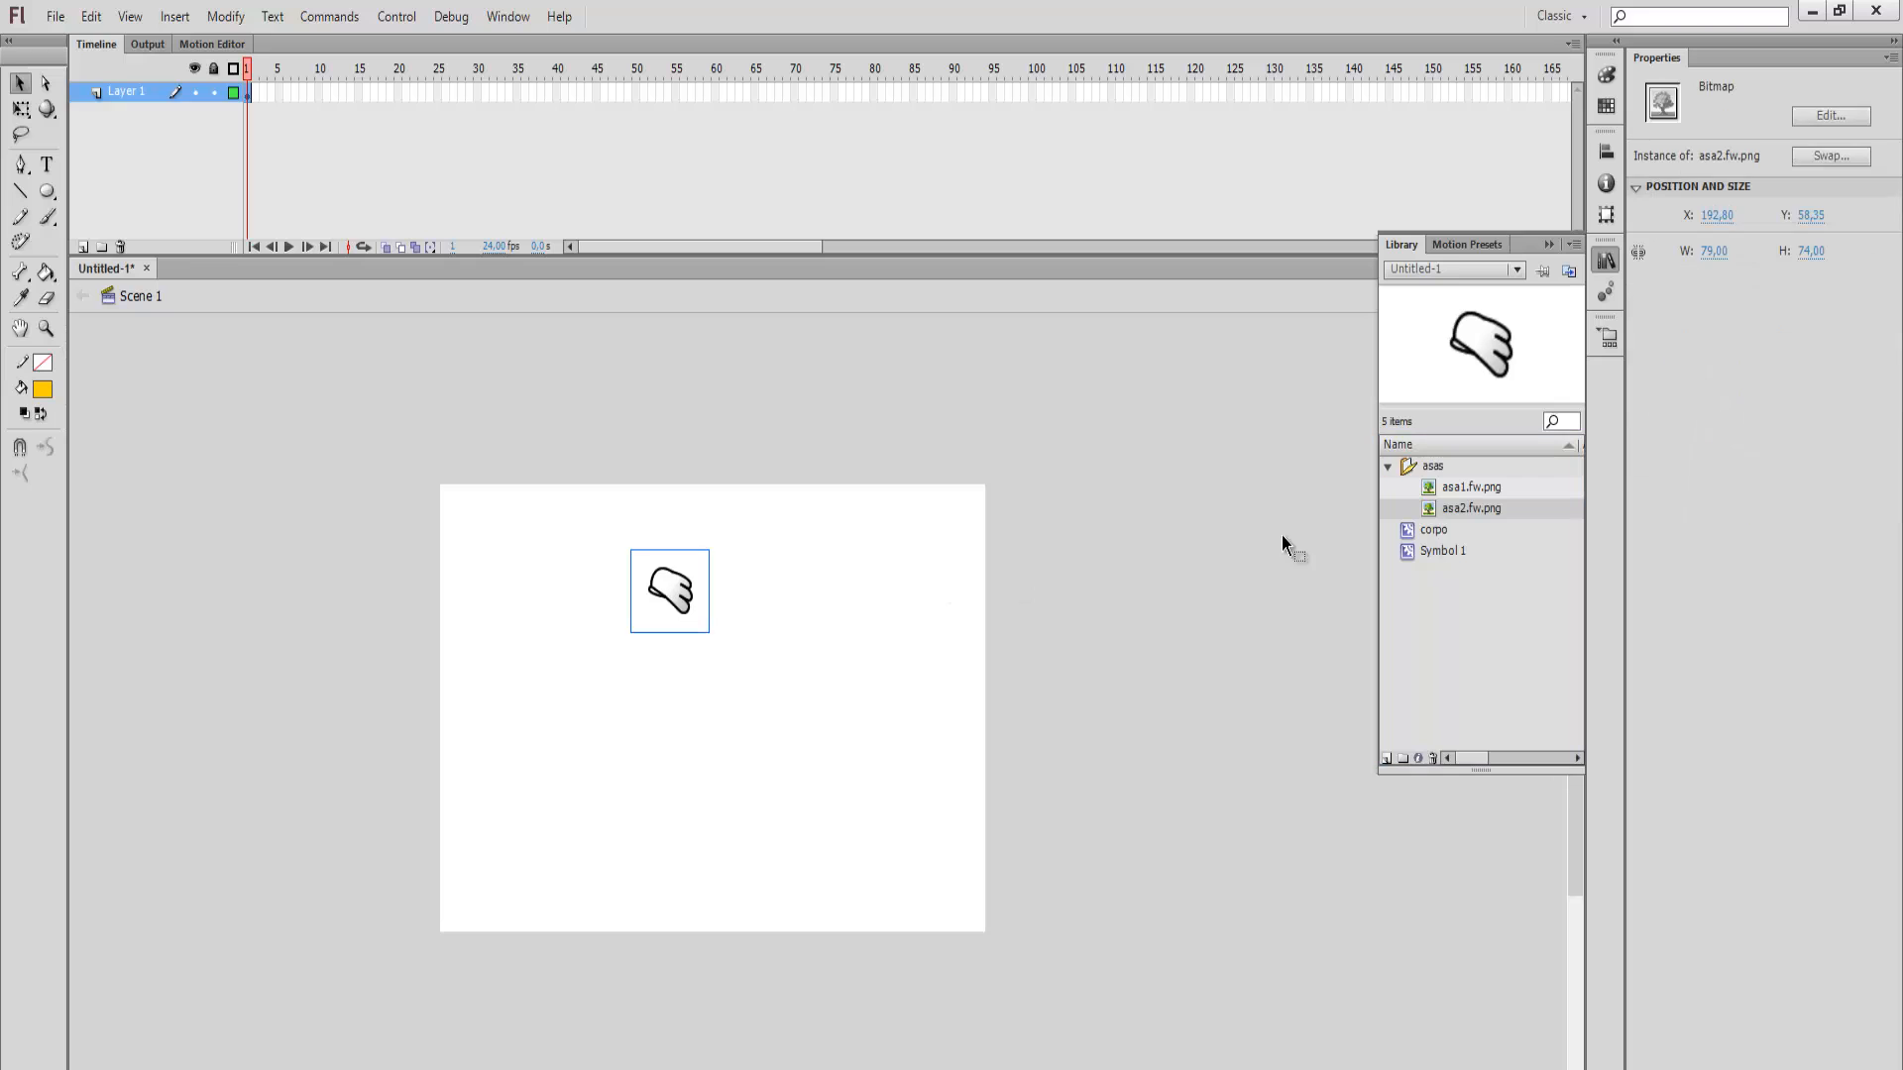
pyautogui.hotkey('ctrl', 'z')
pyautogui.click(1467, 486)
pyautogui.moveTo(1090, 503); pyautogui.dragTo(595, 642)
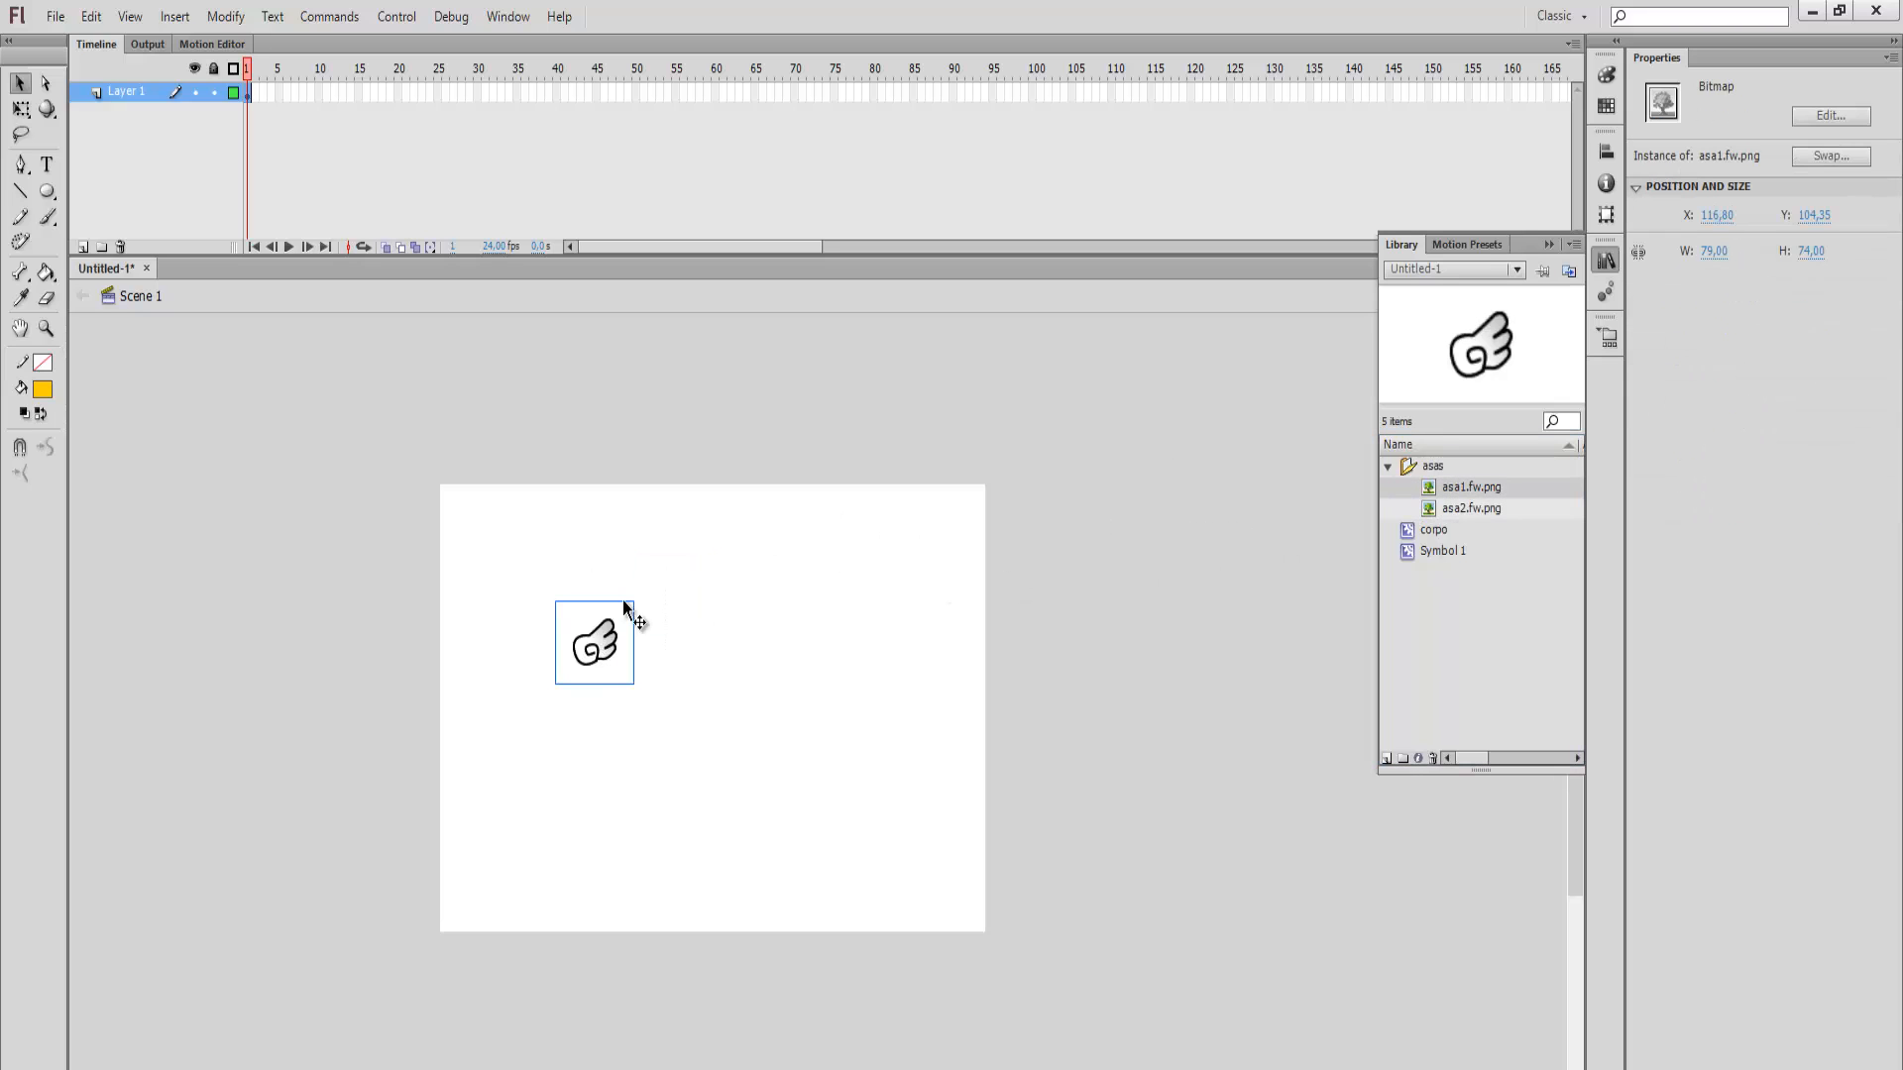
pyautogui.hotkey('ctrl', 'z')
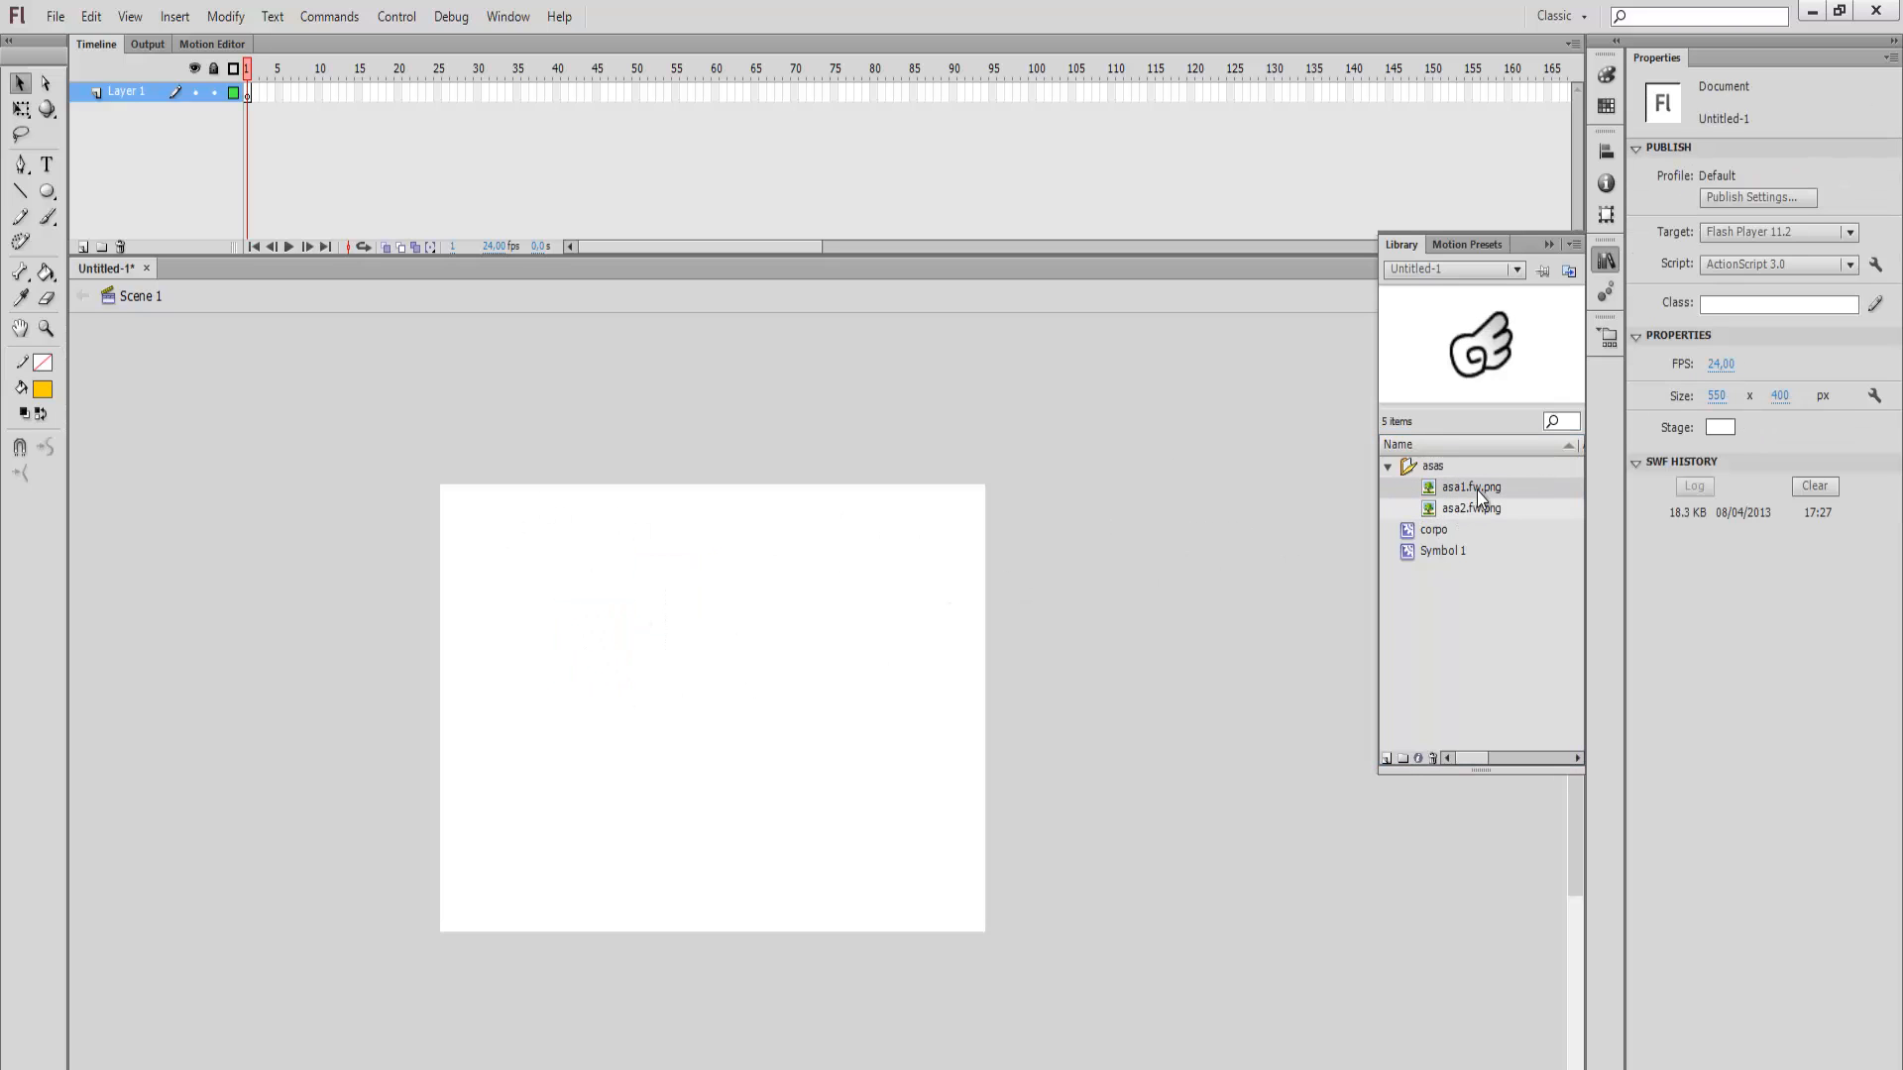
# Step: Place the asa1.fw.png wing image from the Library near the centre of the stage
pyautogui.moveTo(1477, 490); pyautogui.dragTo(681, 705)
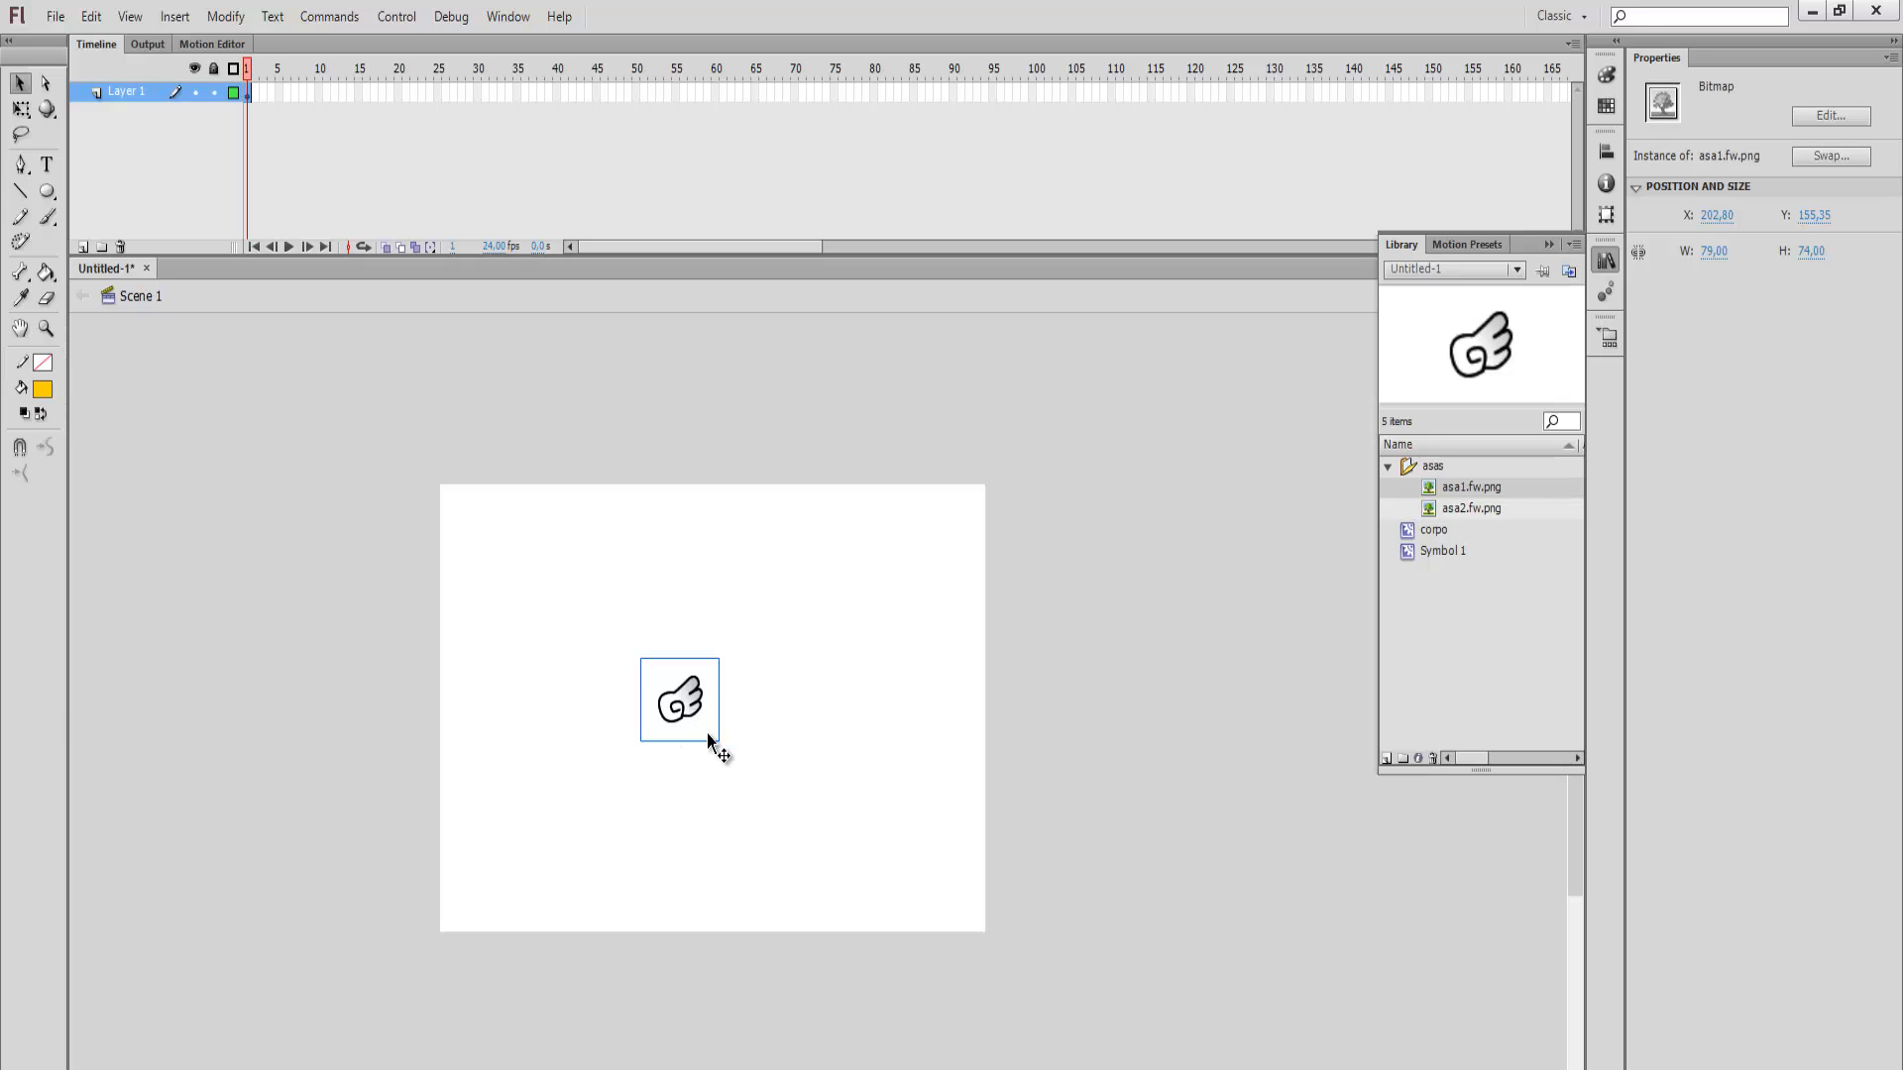
pyautogui.press('F6')
pyautogui.press('F7')
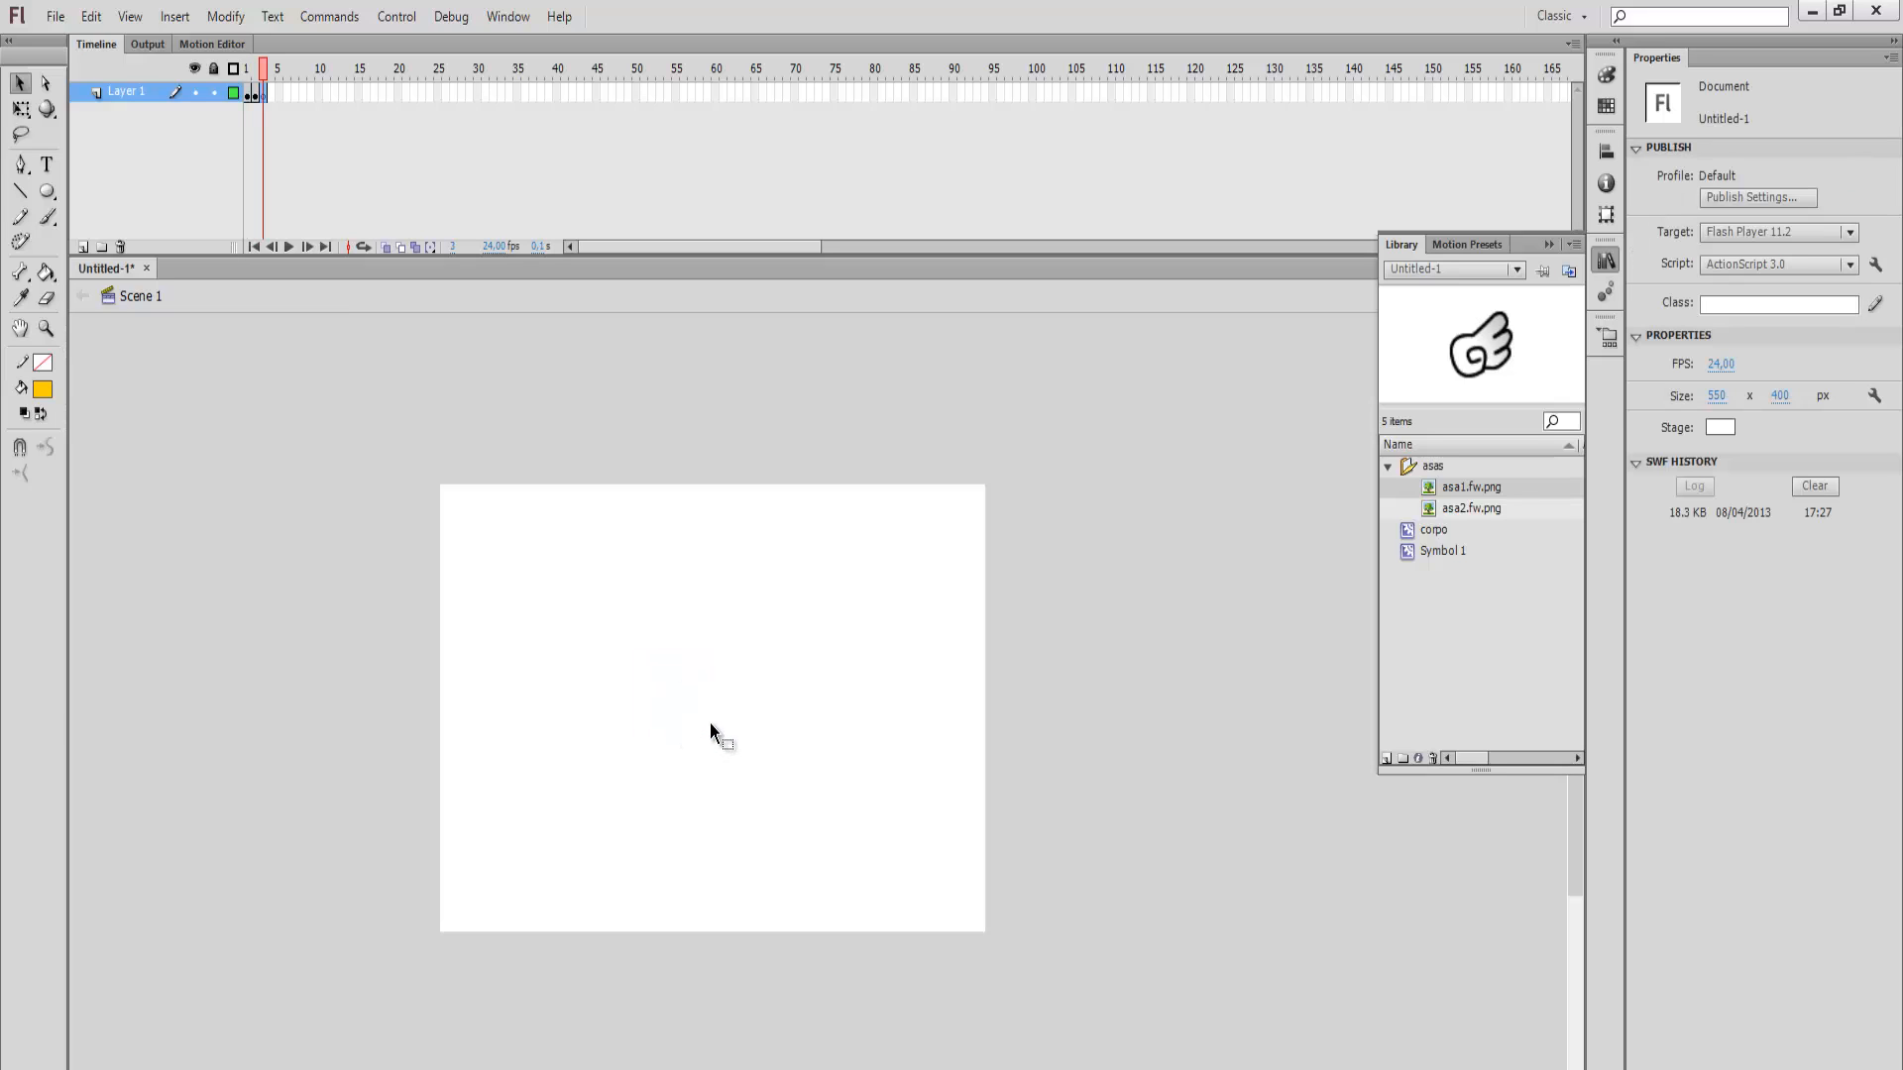
pyautogui.hotkey('ctrl', 'z')
pyautogui.hotkey('ctrl', 'z')
# Step: Convert the wing image on the stage to a Movie Clip symbol named Asa1 with centre registration
pyautogui.press('F8')
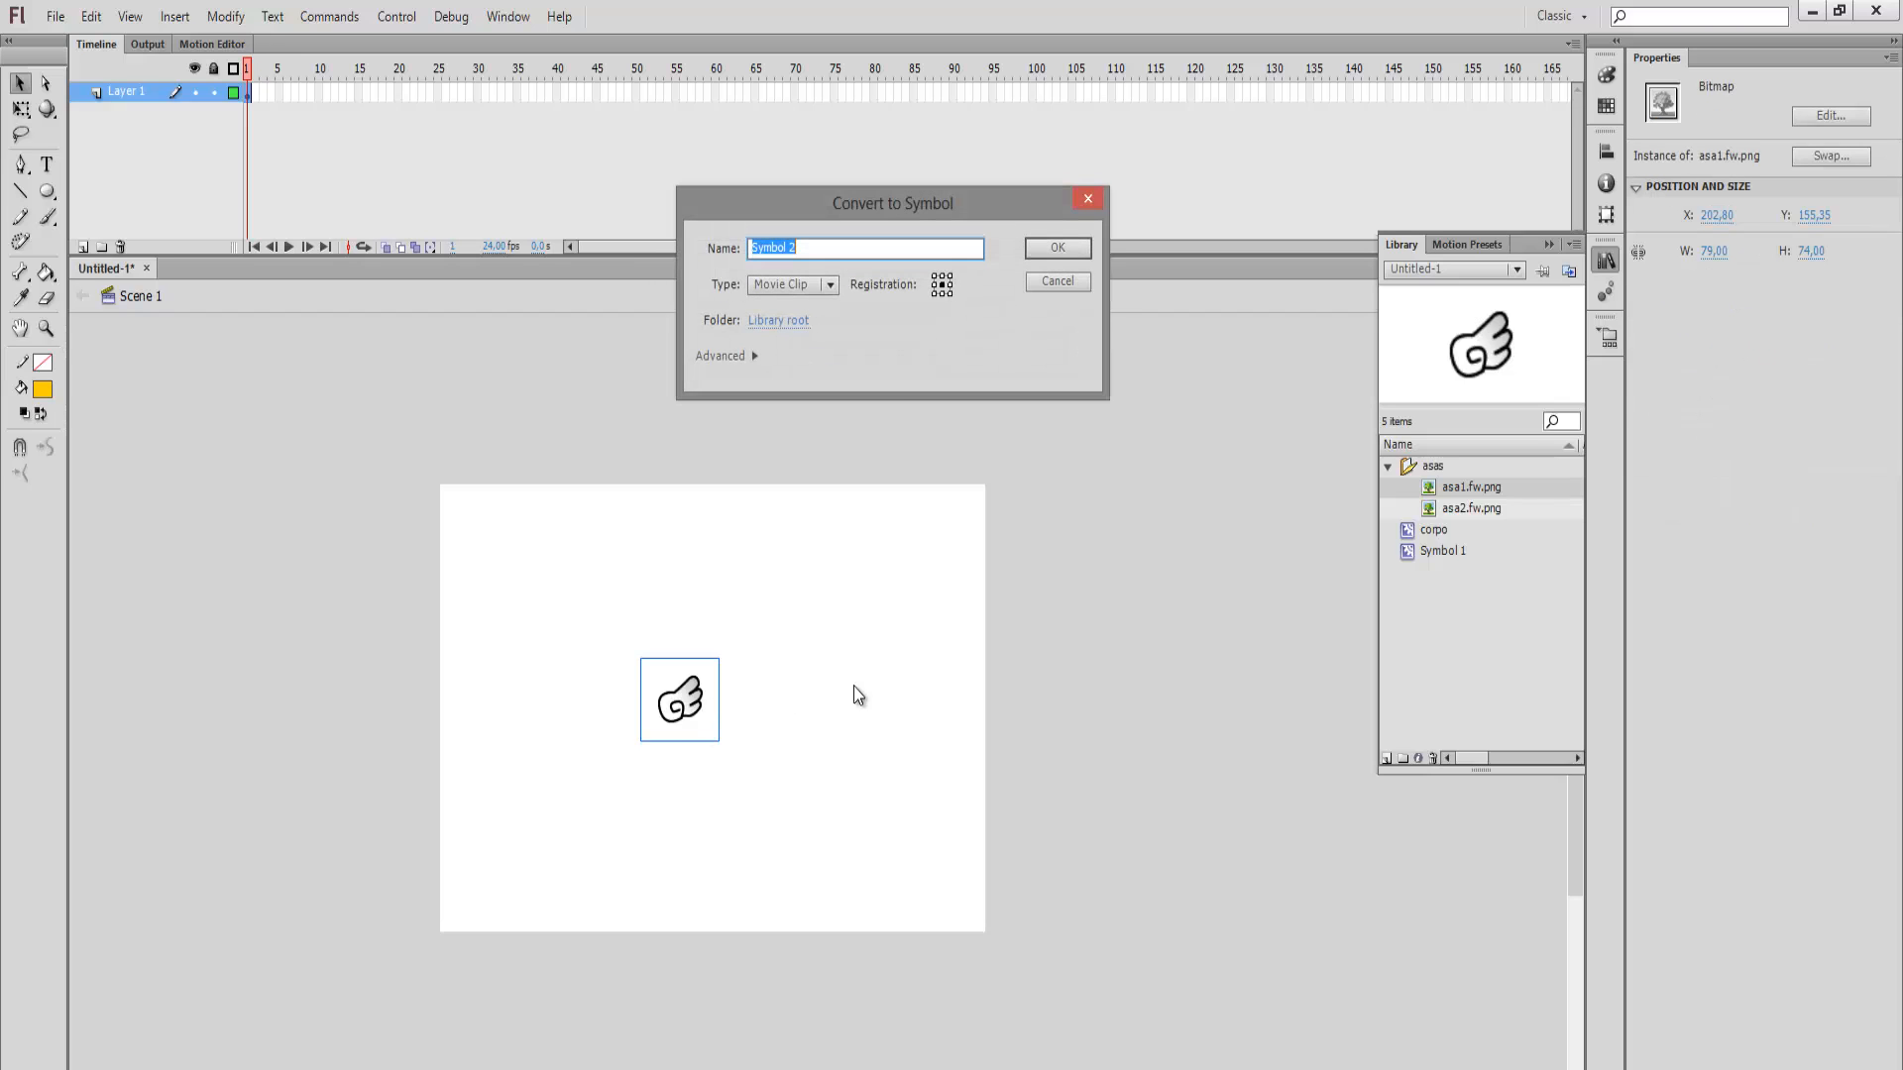
pyautogui.moveTo(852, 204); pyautogui.dragTo(1025, 405)
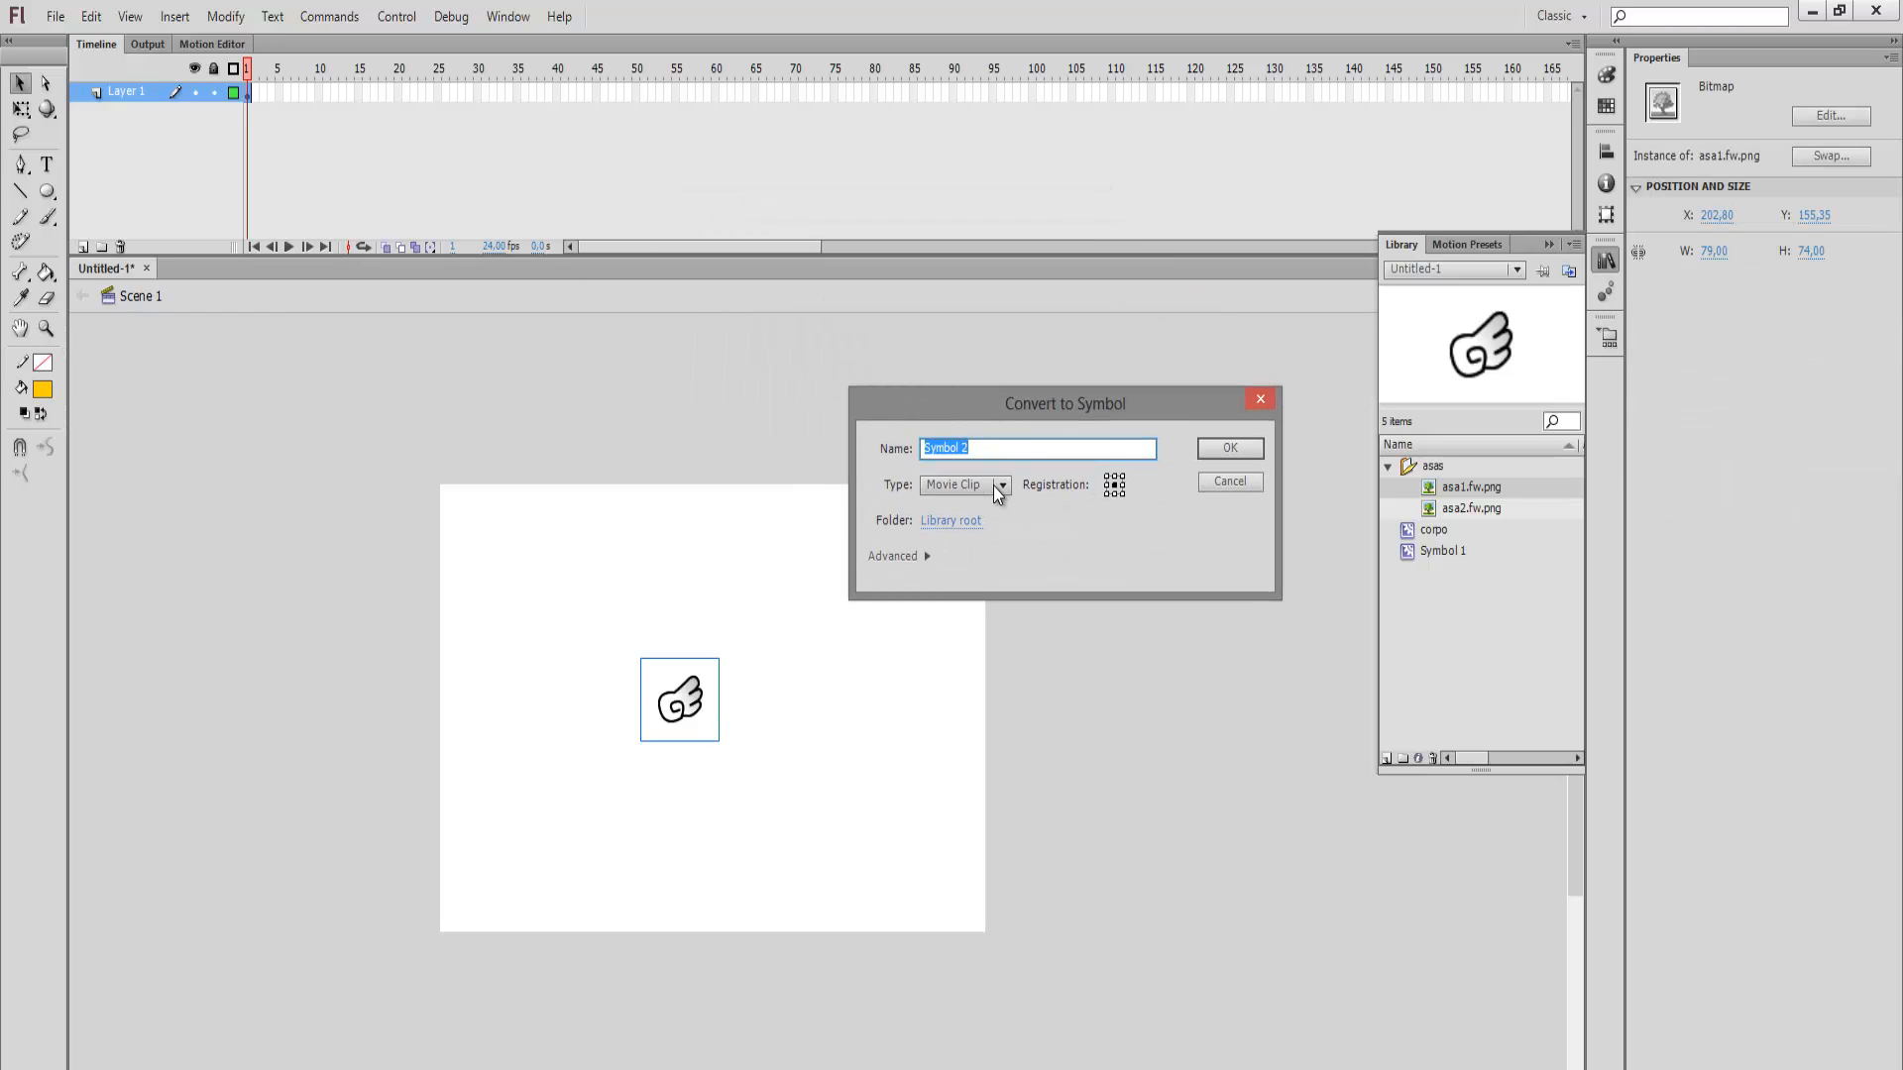
pyautogui.click(993, 486)
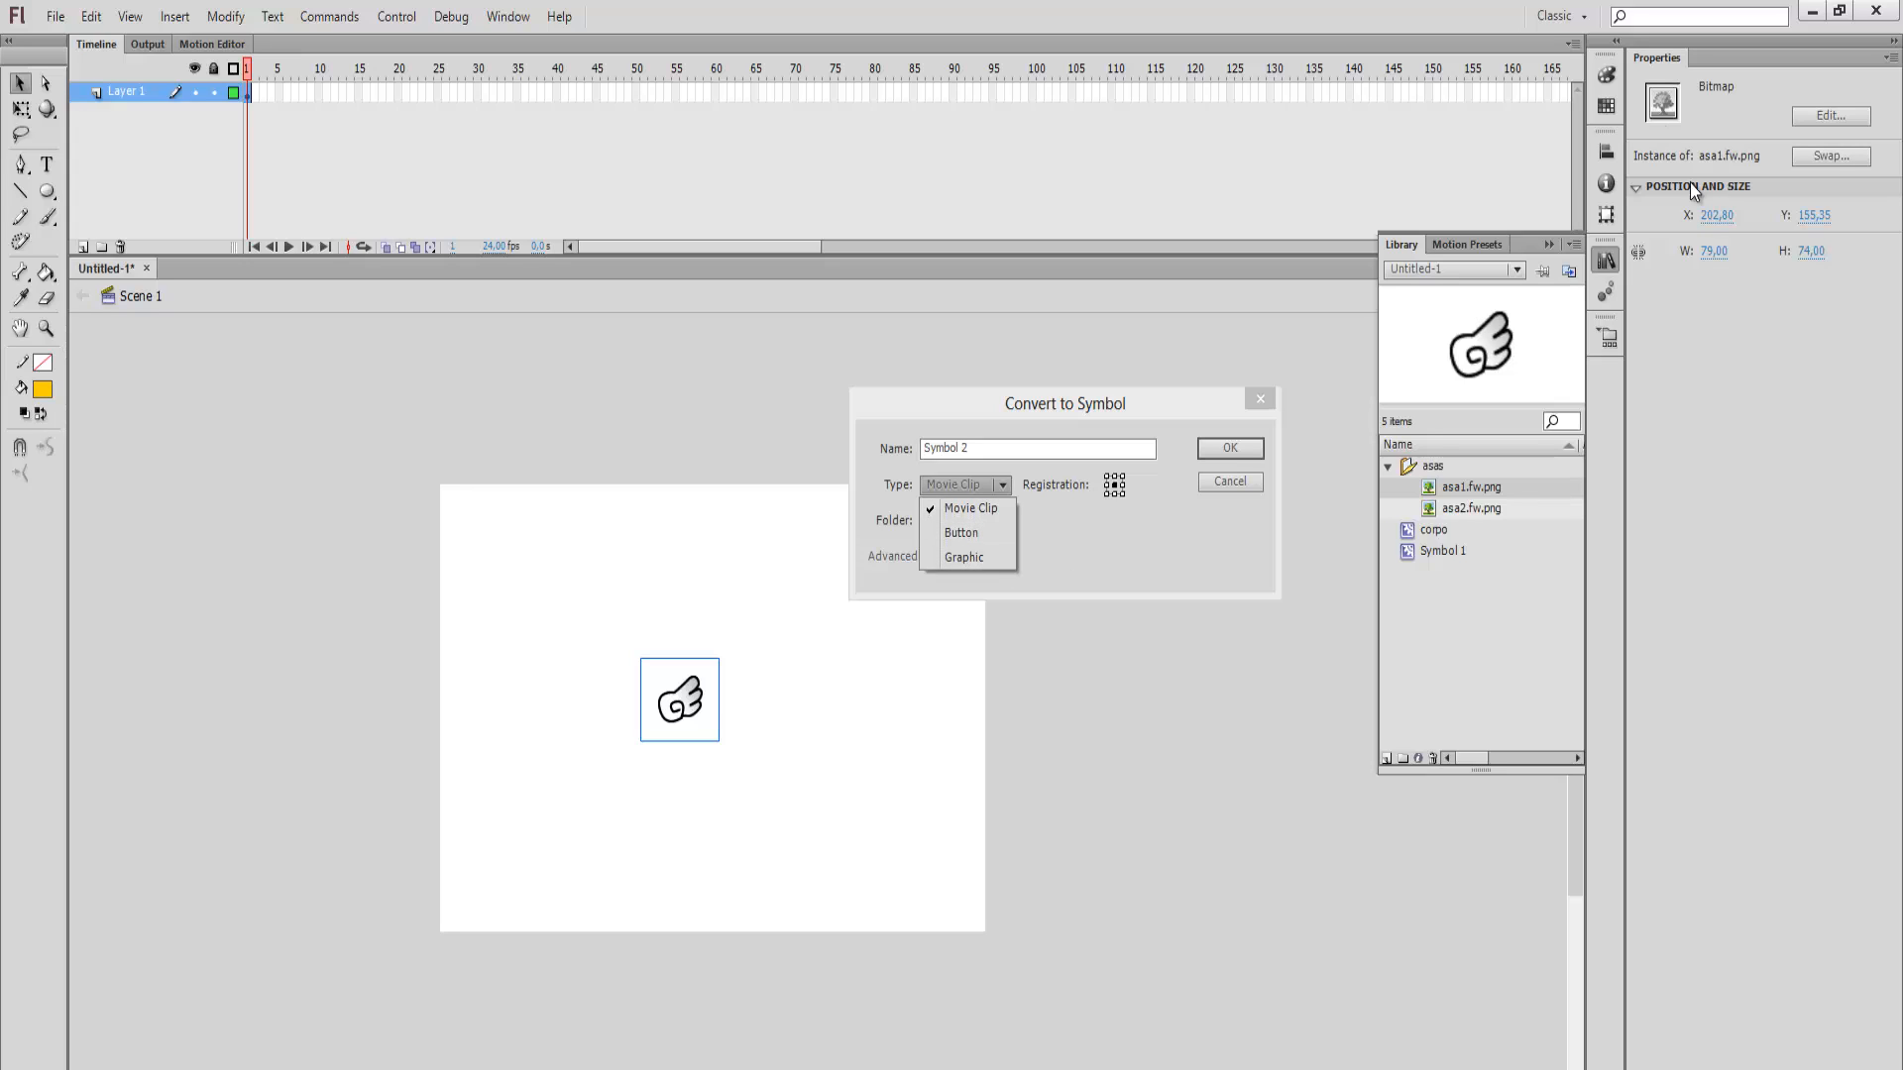
pyautogui.click(977, 515)
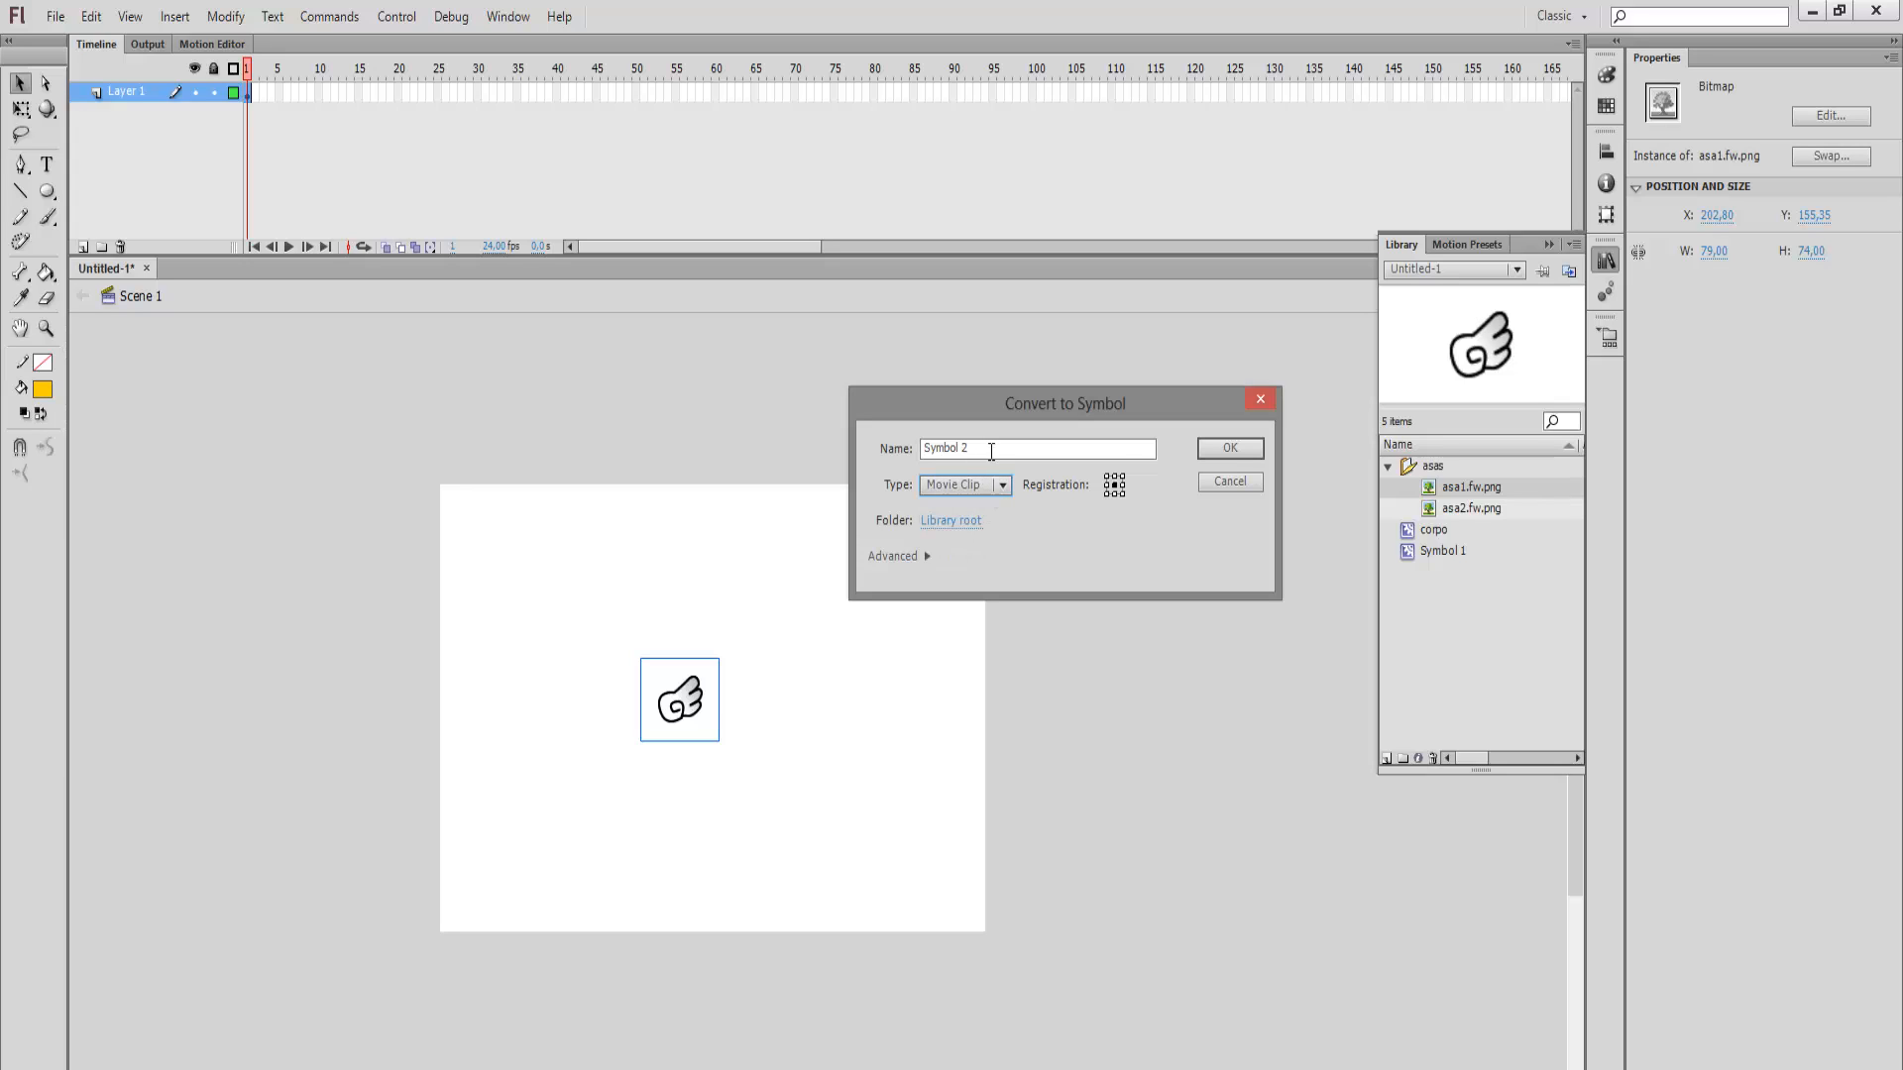
pyautogui.hotkey('shift', 'Tab')
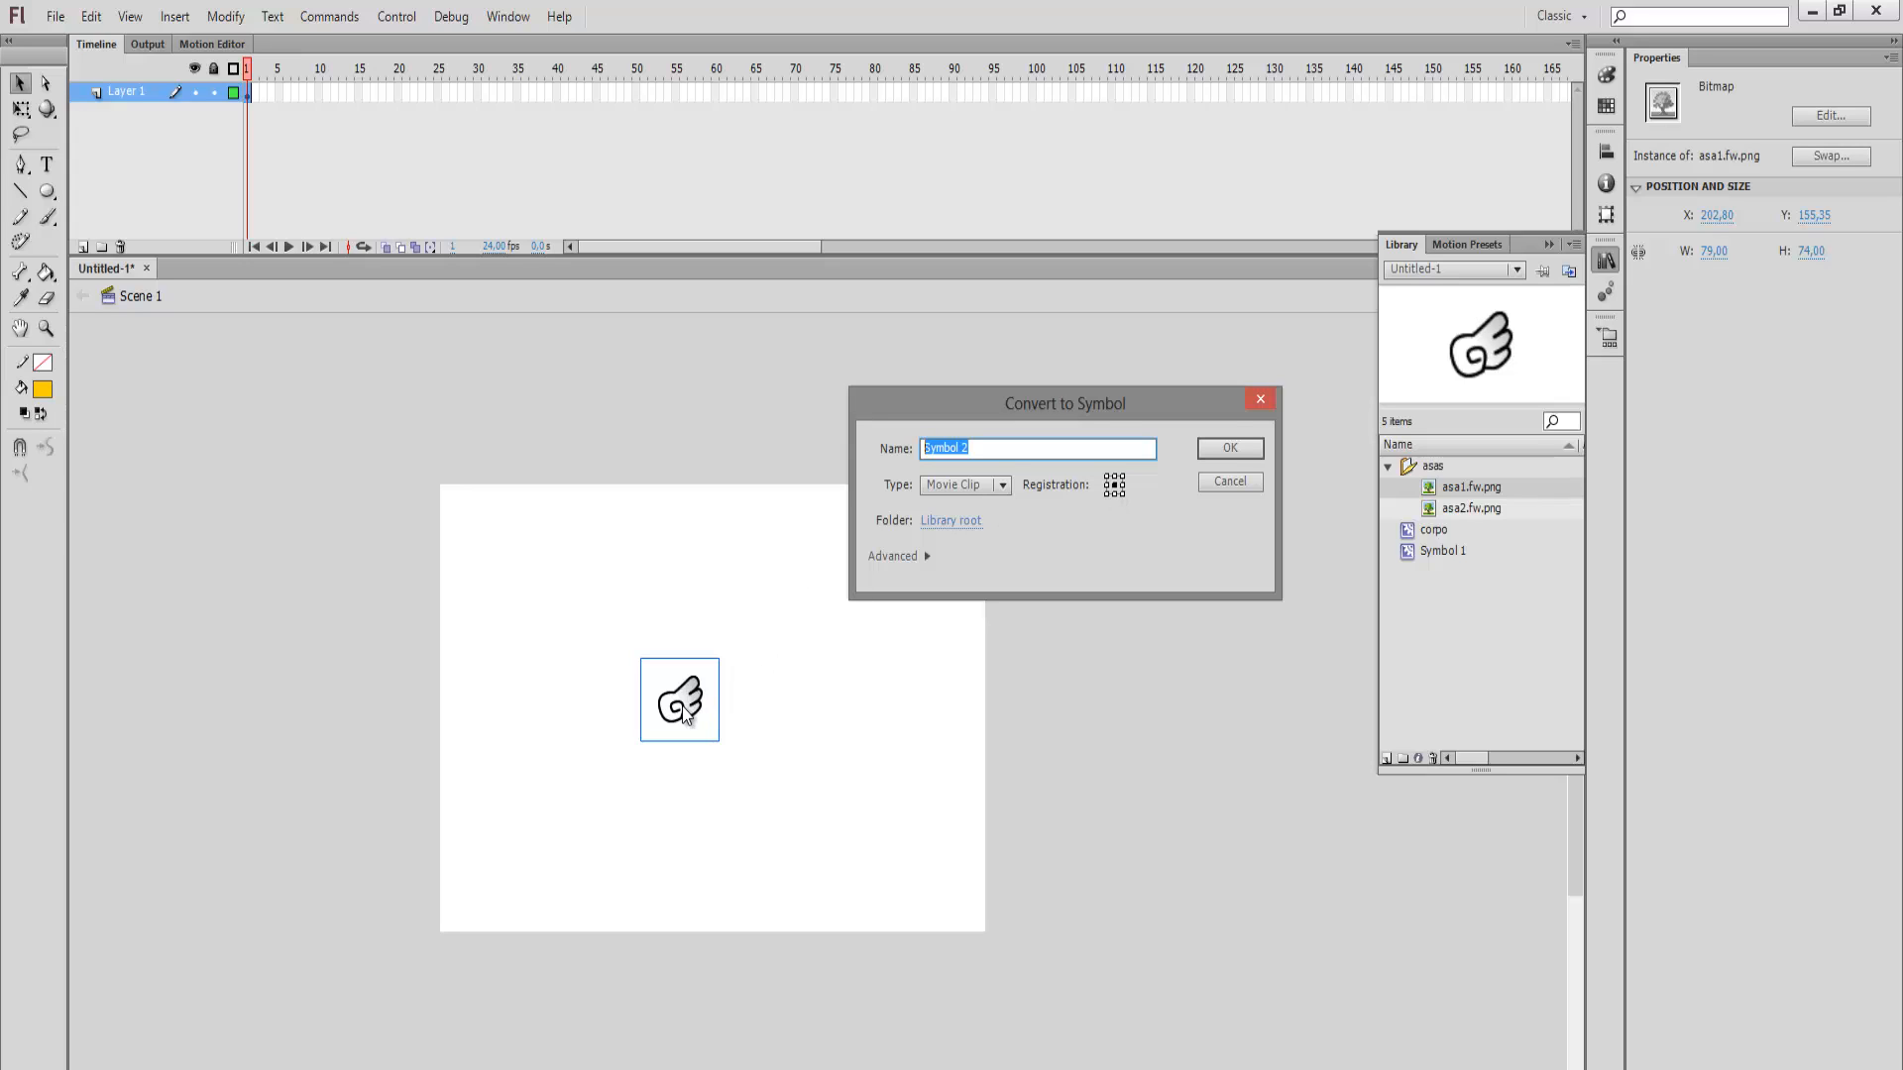
pyautogui.click(1122, 493)
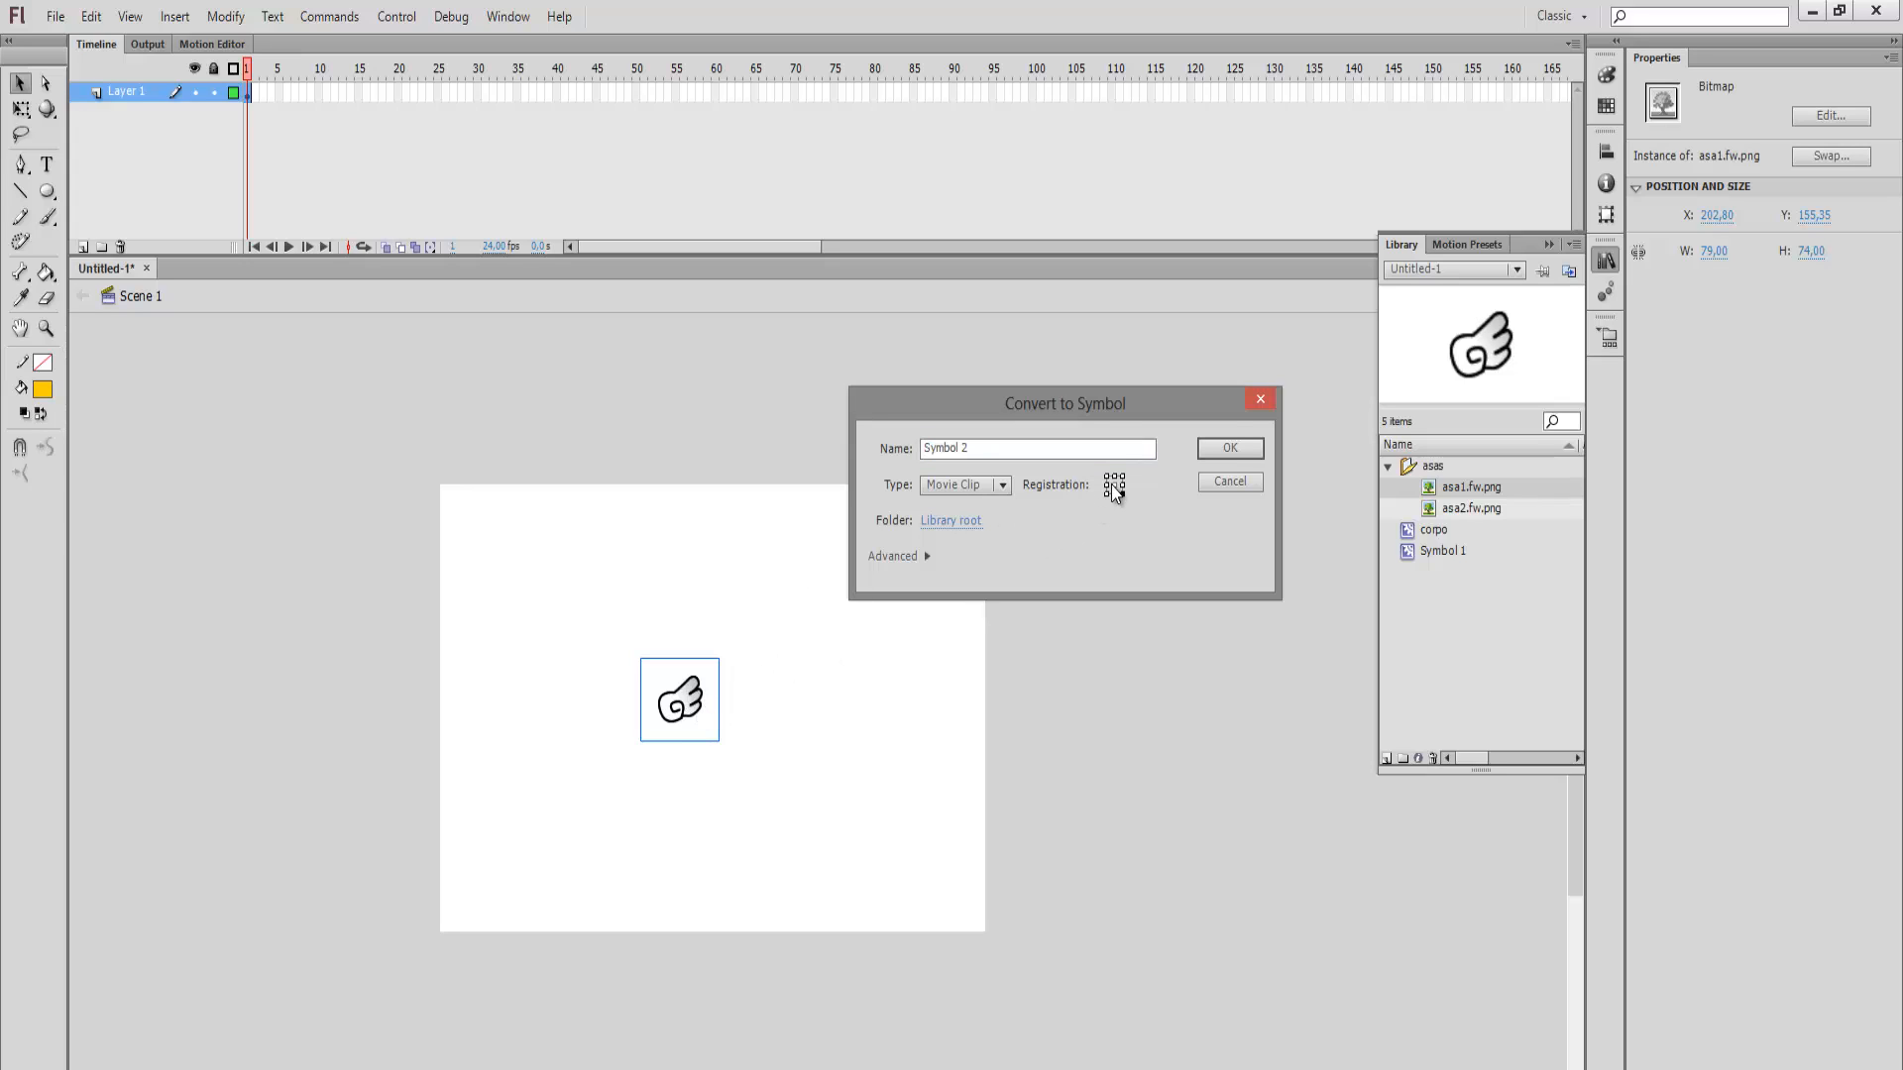
pyautogui.click(1107, 477)
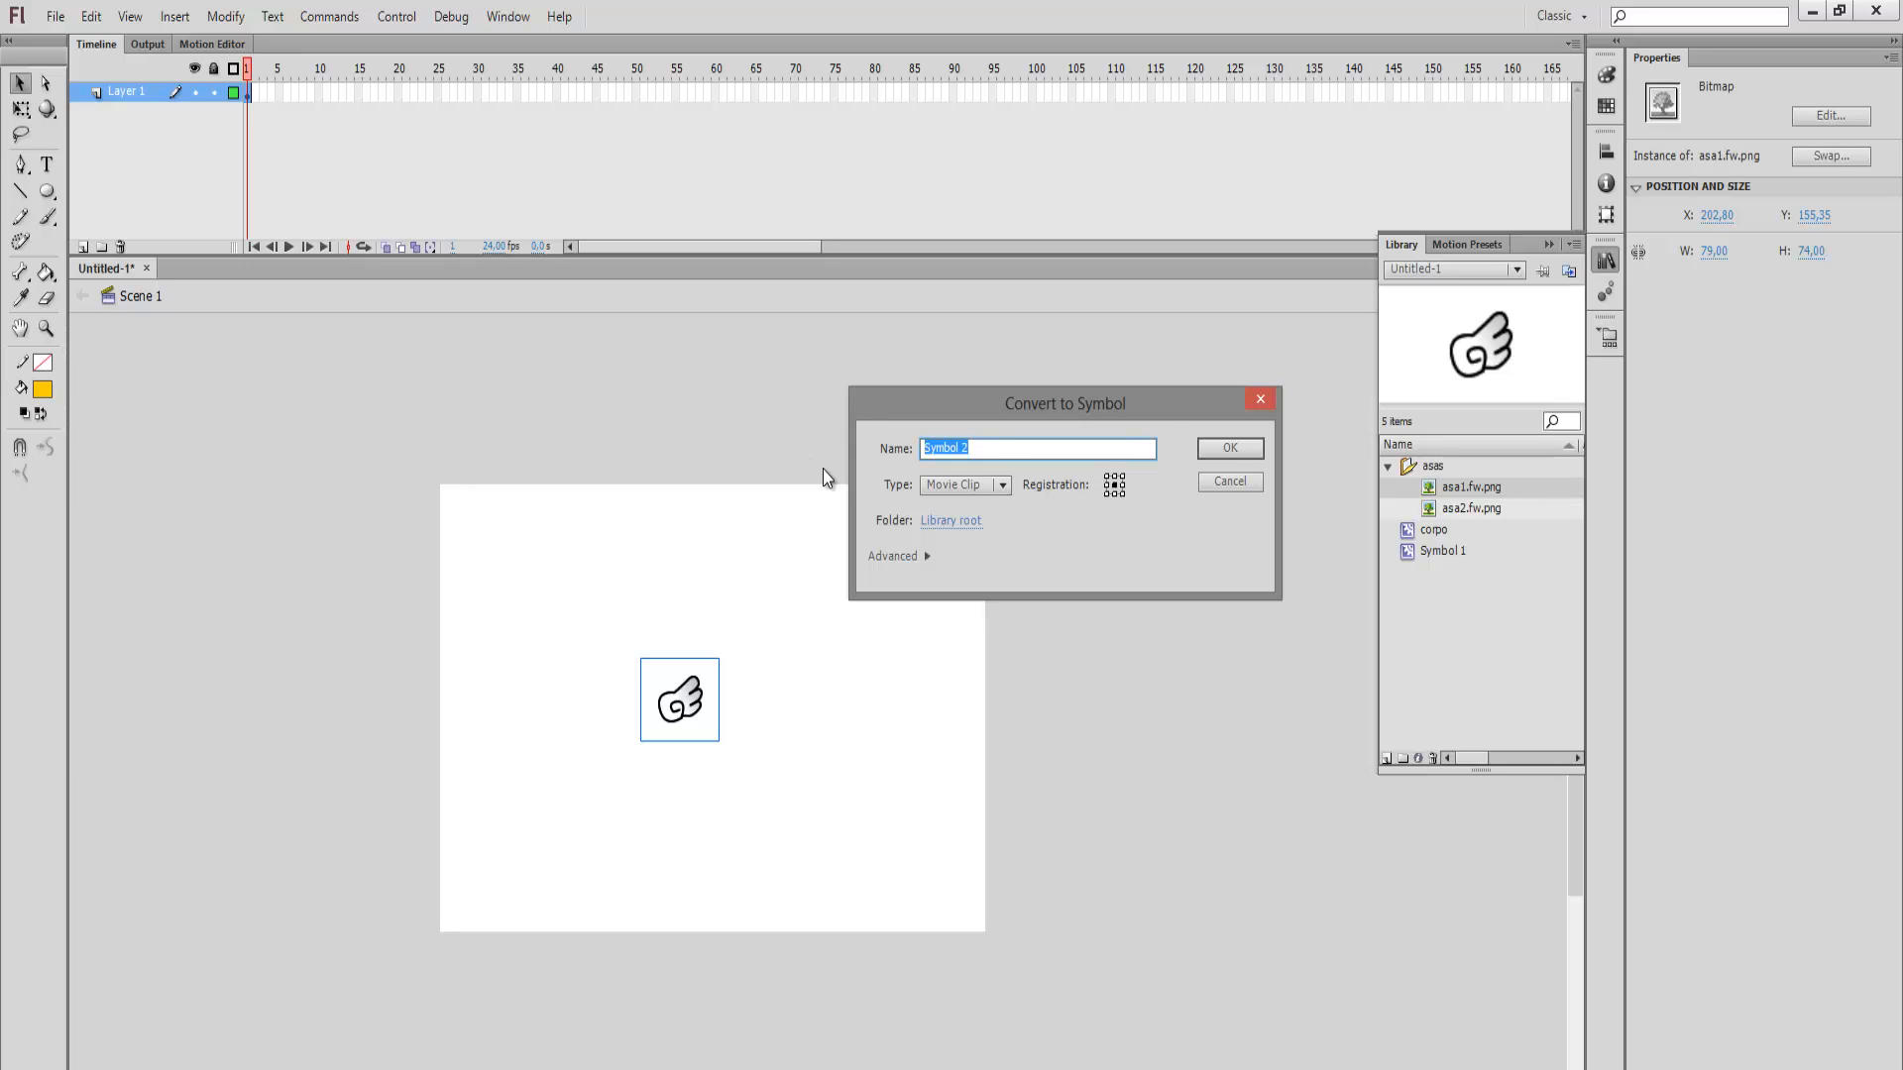
pyautogui.write('Asas')
pyautogui.write('1')
pyautogui.click(1232, 449)
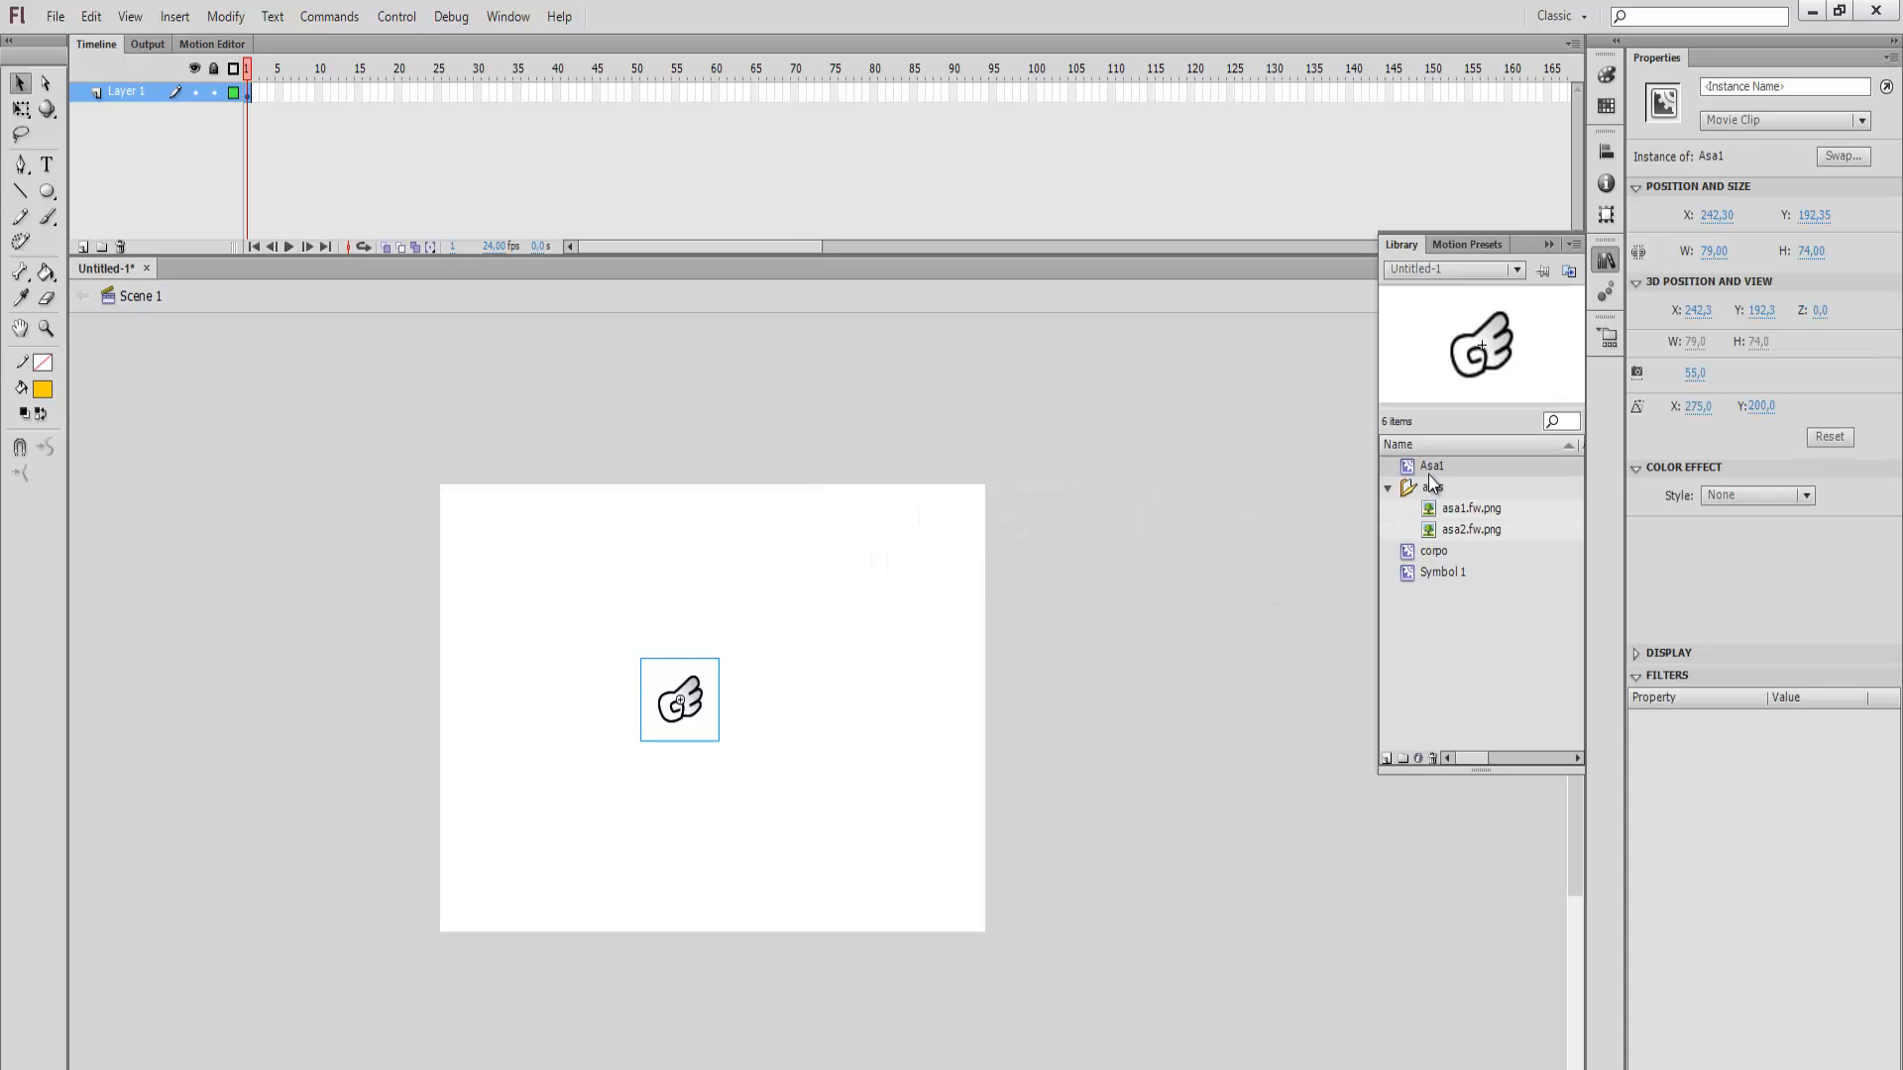
# Step: Move the Asa1 movie clip into the asas folder in the Library
pyautogui.click(1781, 115)
pyautogui.click(692, 696)
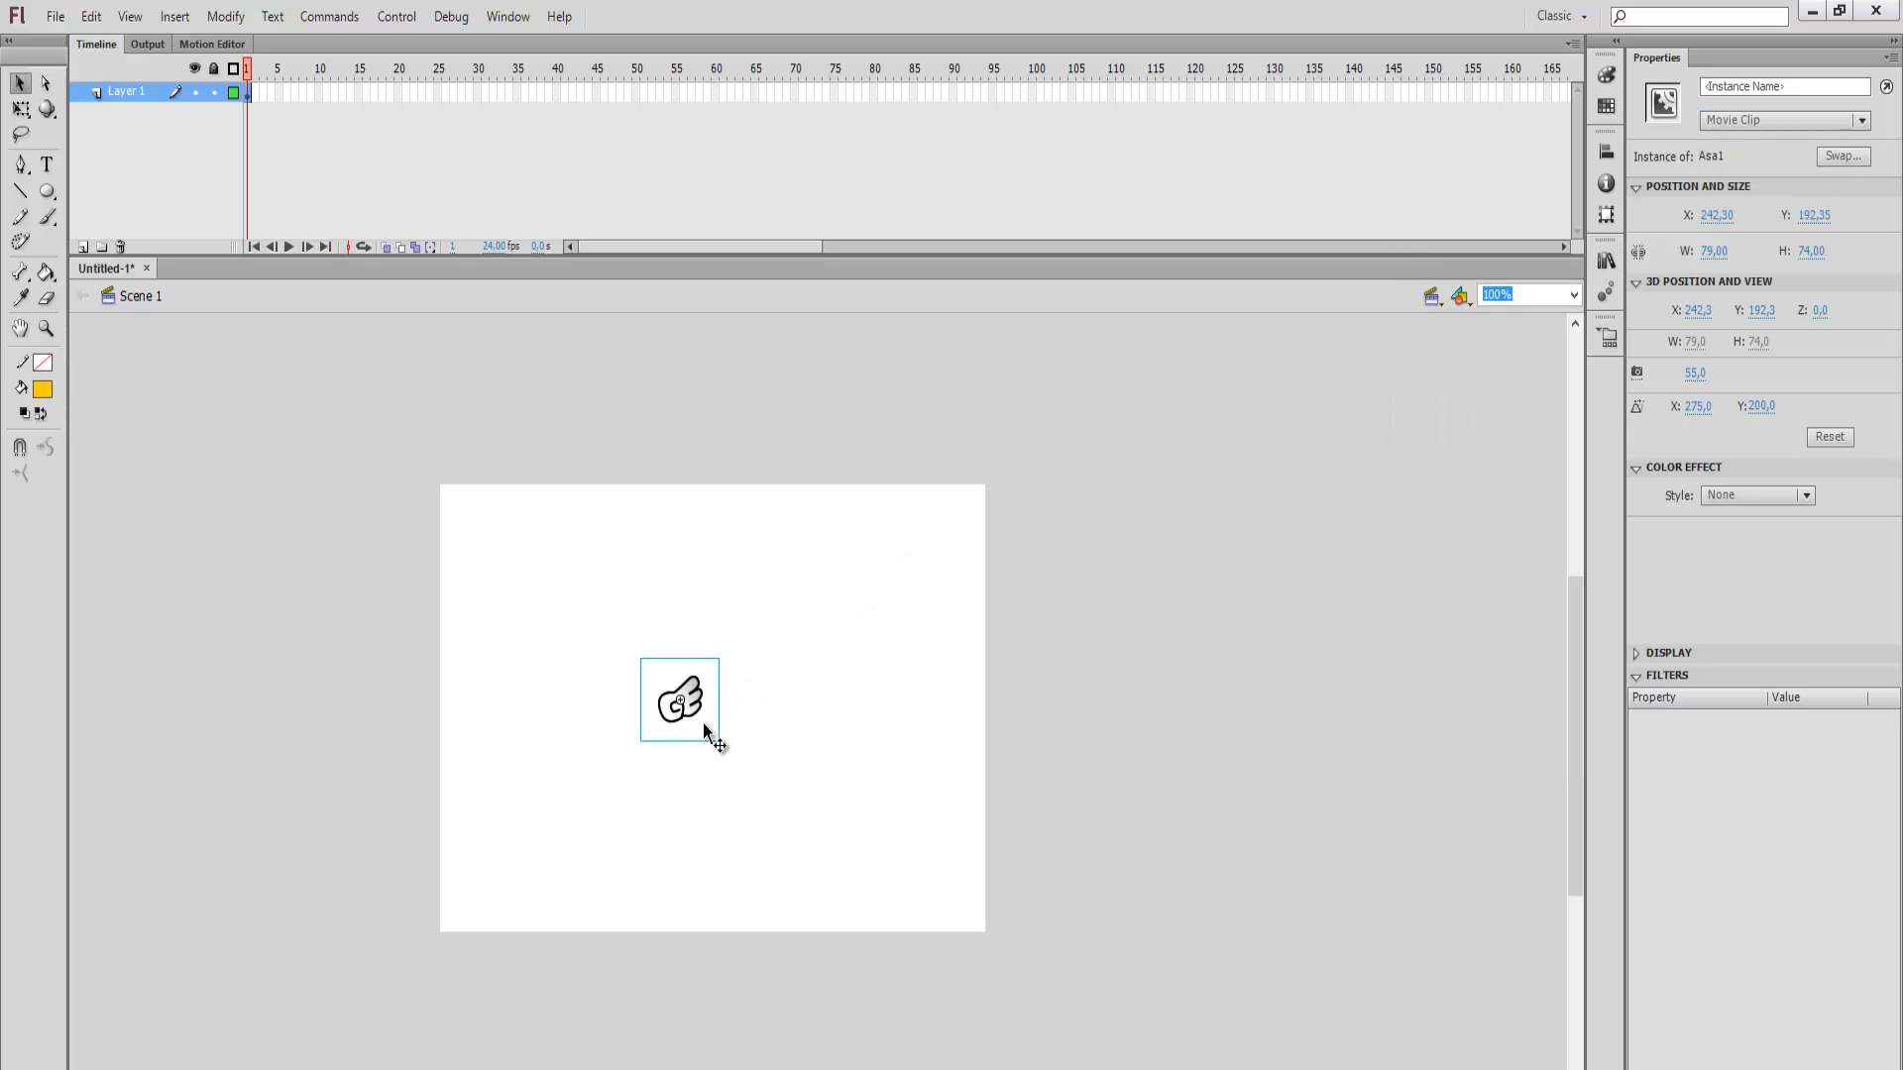
pyautogui.click(1607, 261)
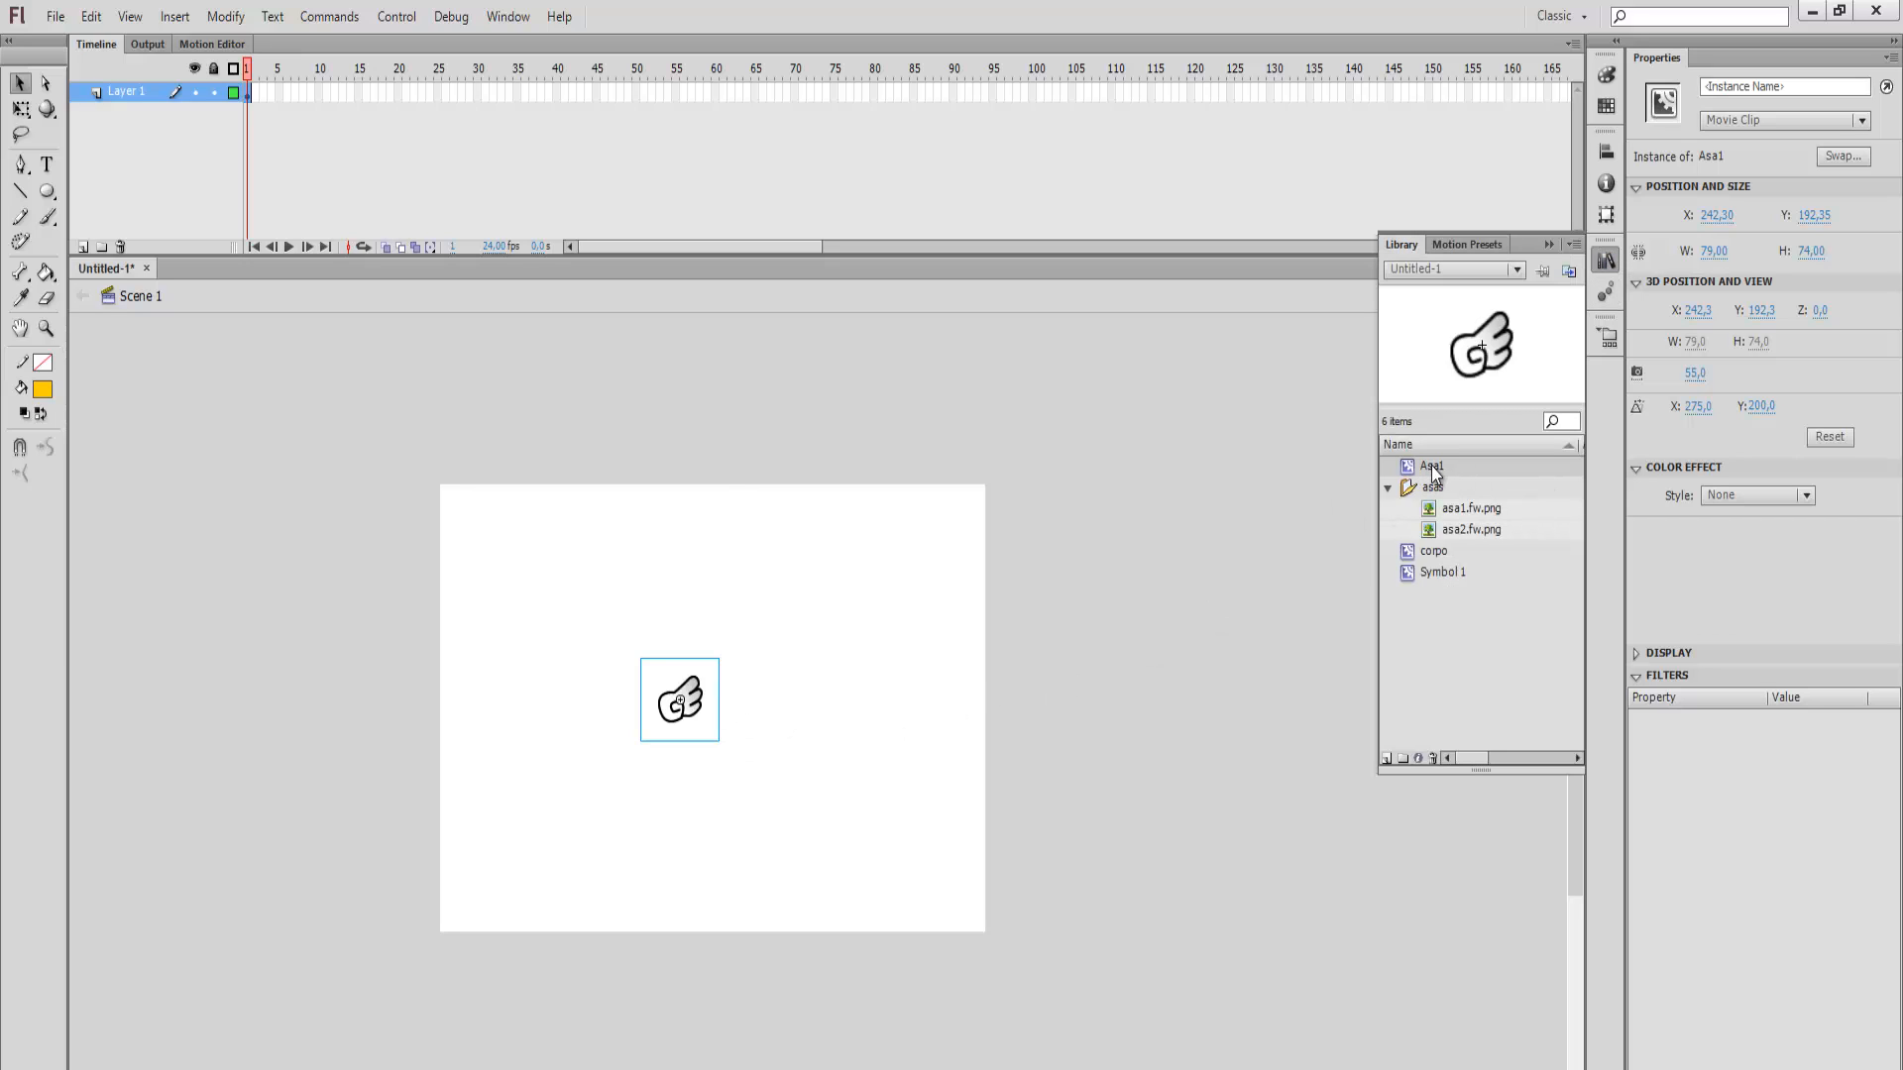
pyautogui.moveTo(1427, 476); pyautogui.dragTo(1449, 490)
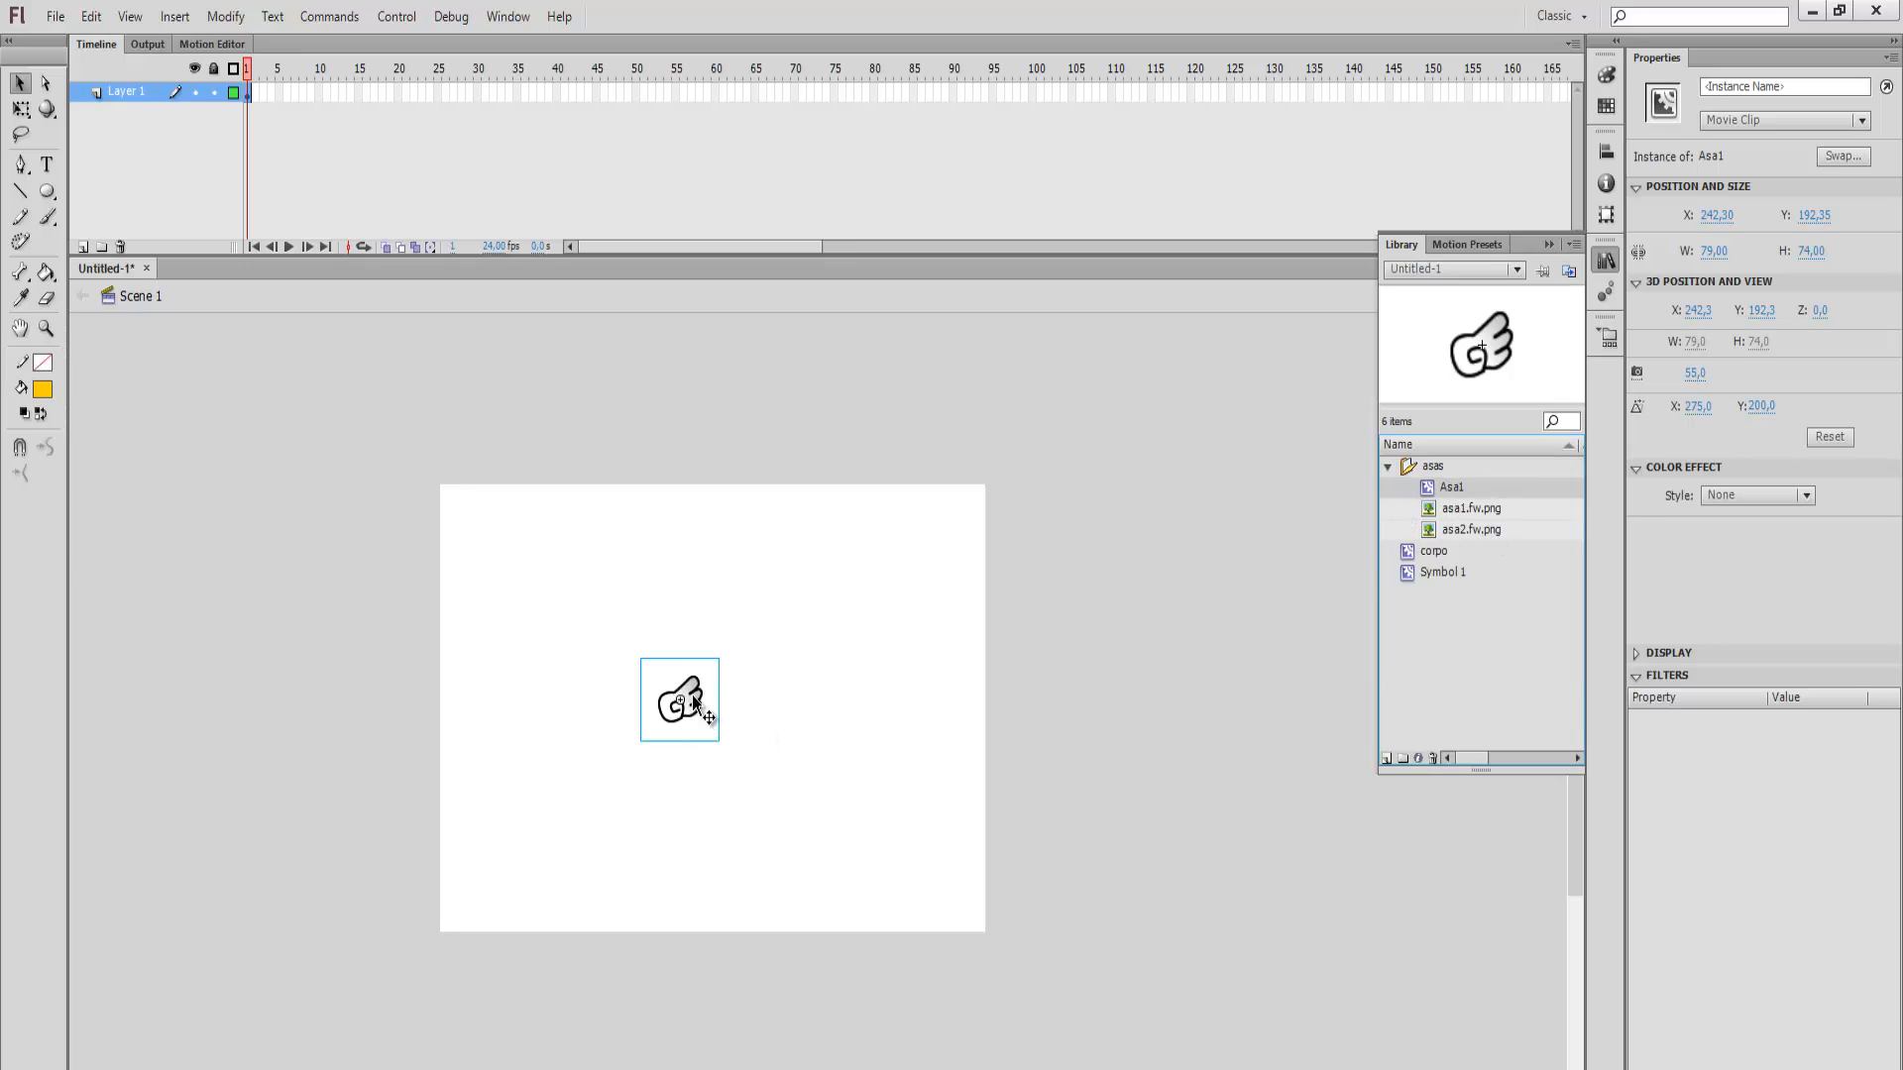
# Step: Move the Asa1 instance on the stage to about X 327, Y 178
pyautogui.click(856, 814)
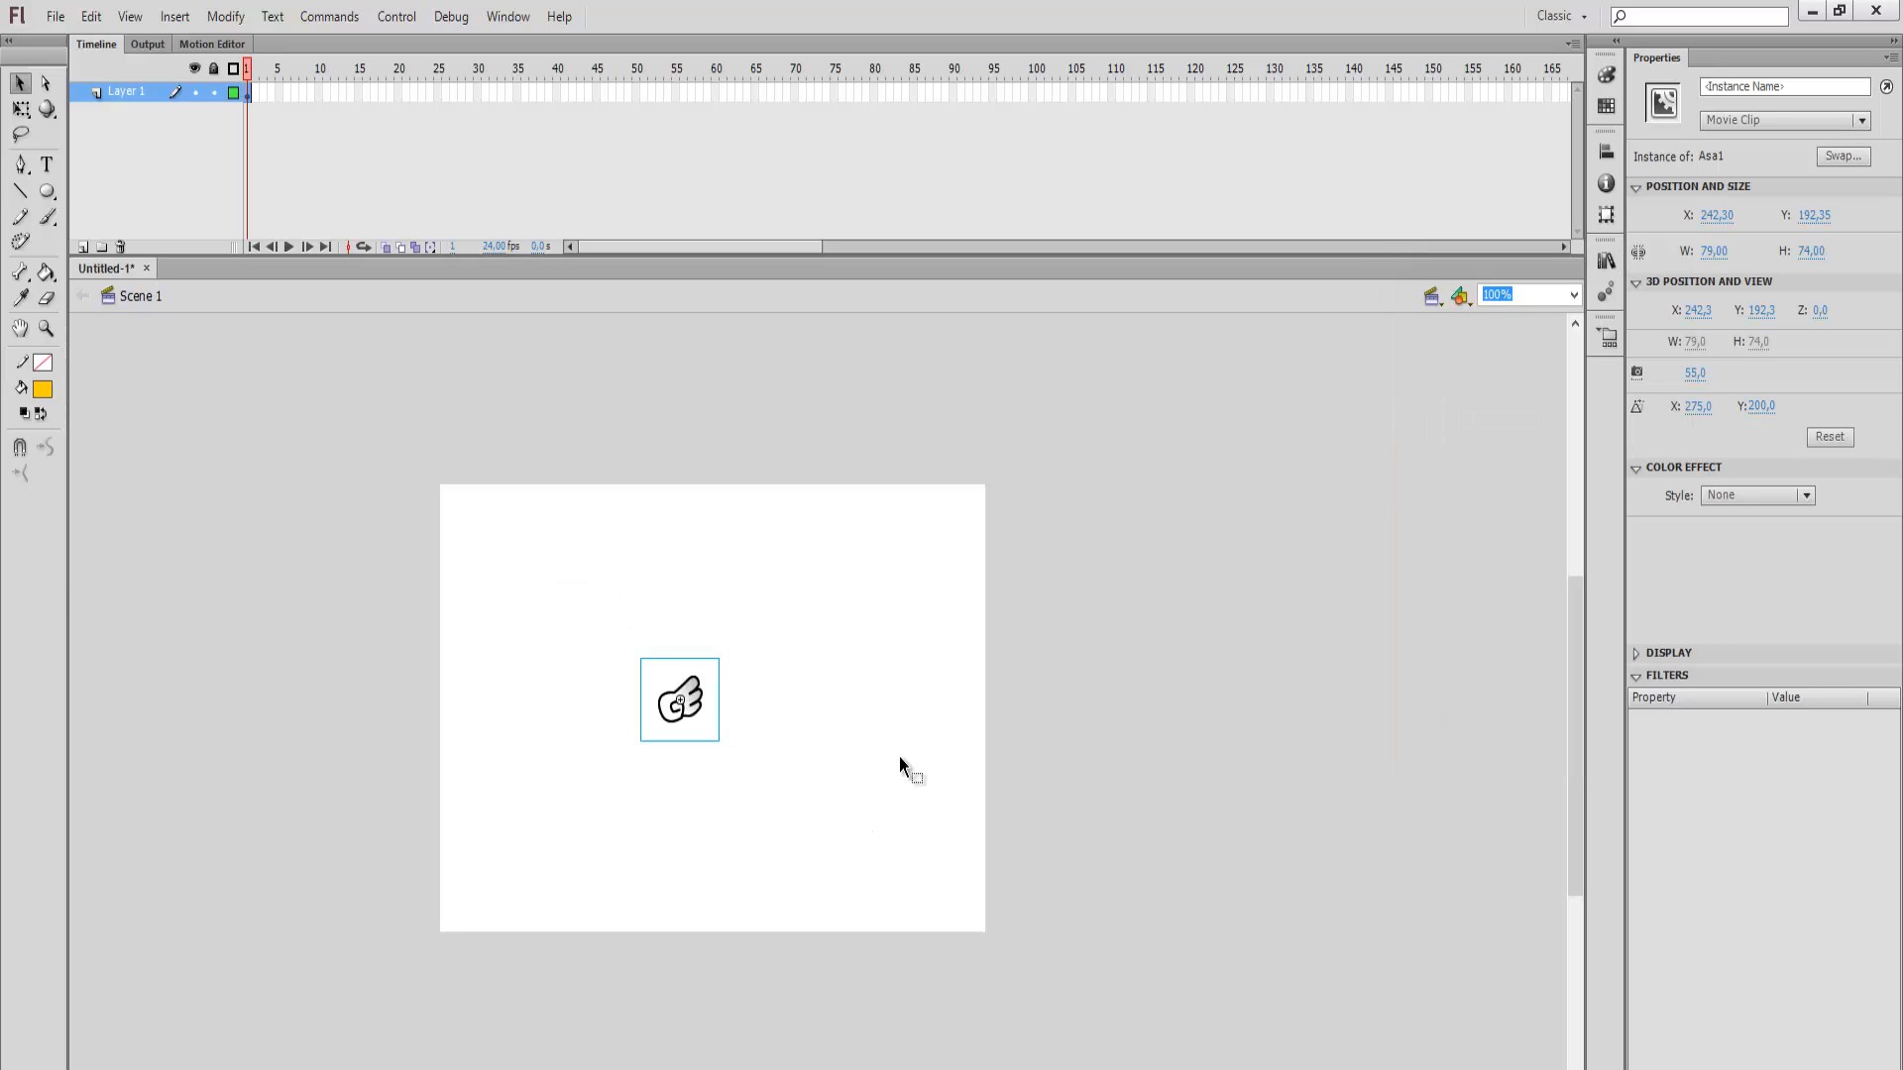
pyautogui.moveTo(1572, 650)
pyautogui.mouseDown()
pyautogui.moveTo(1574, 622)
pyautogui.moveTo(1584, 664)
pyautogui.mouseUp()
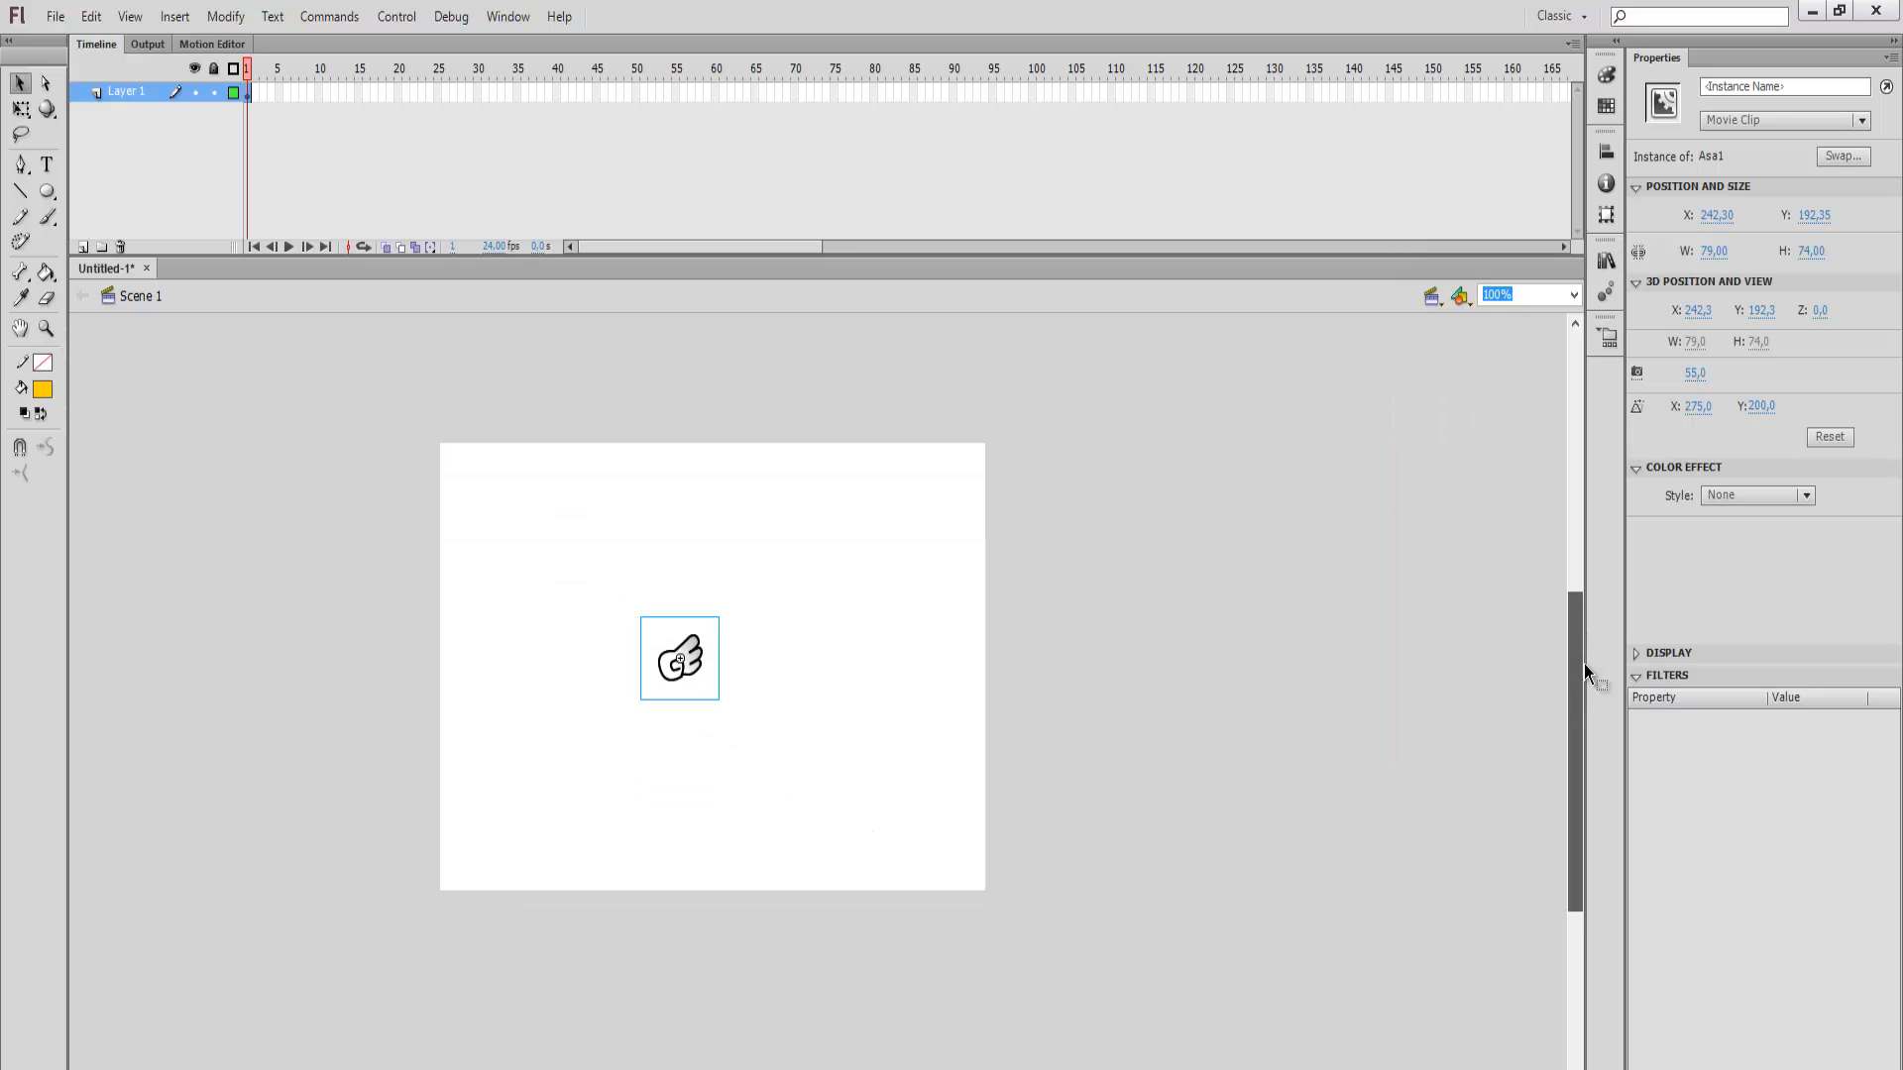
pyautogui.moveTo(667, 650); pyautogui.dragTo(772, 648)
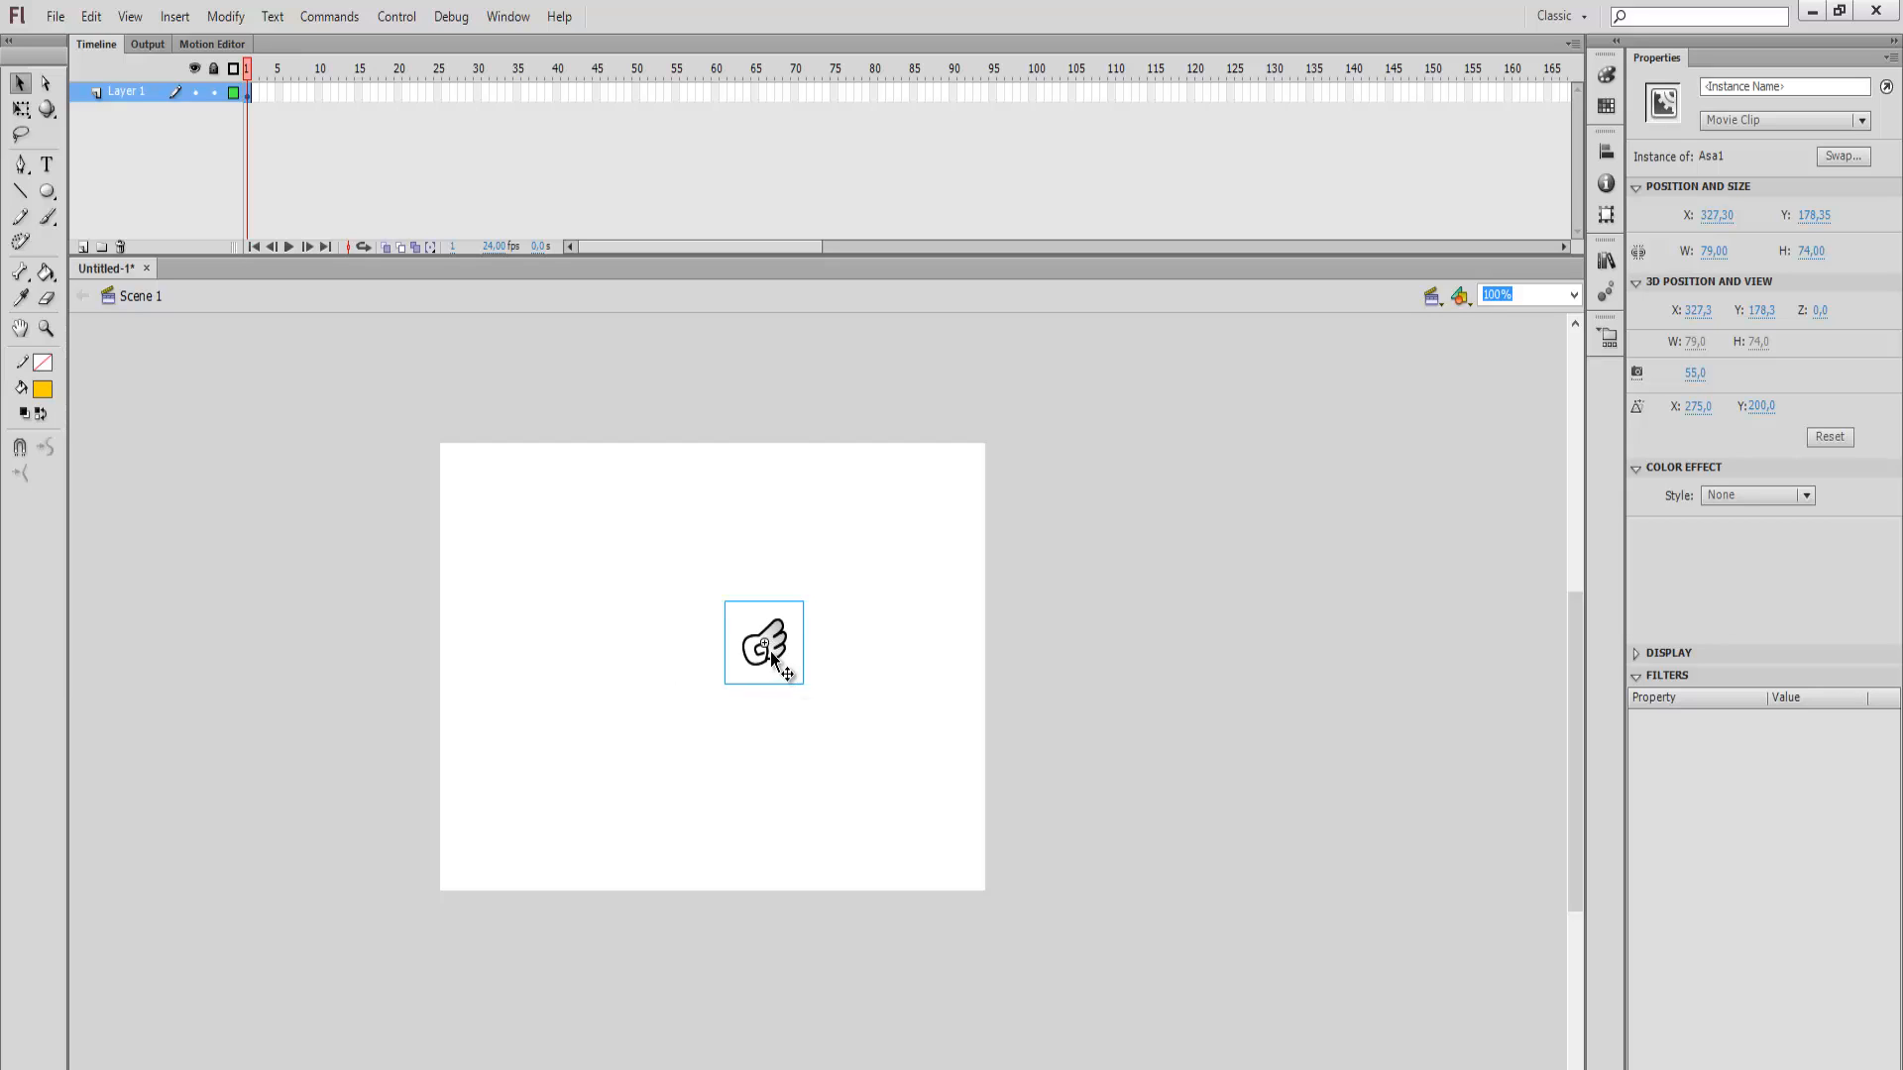
# Step: Inside the Asa1 symbol, insert a keyframe at frame 30 and move the wing there to about X -204, Y 100
pyautogui.doubleClick(769, 648)
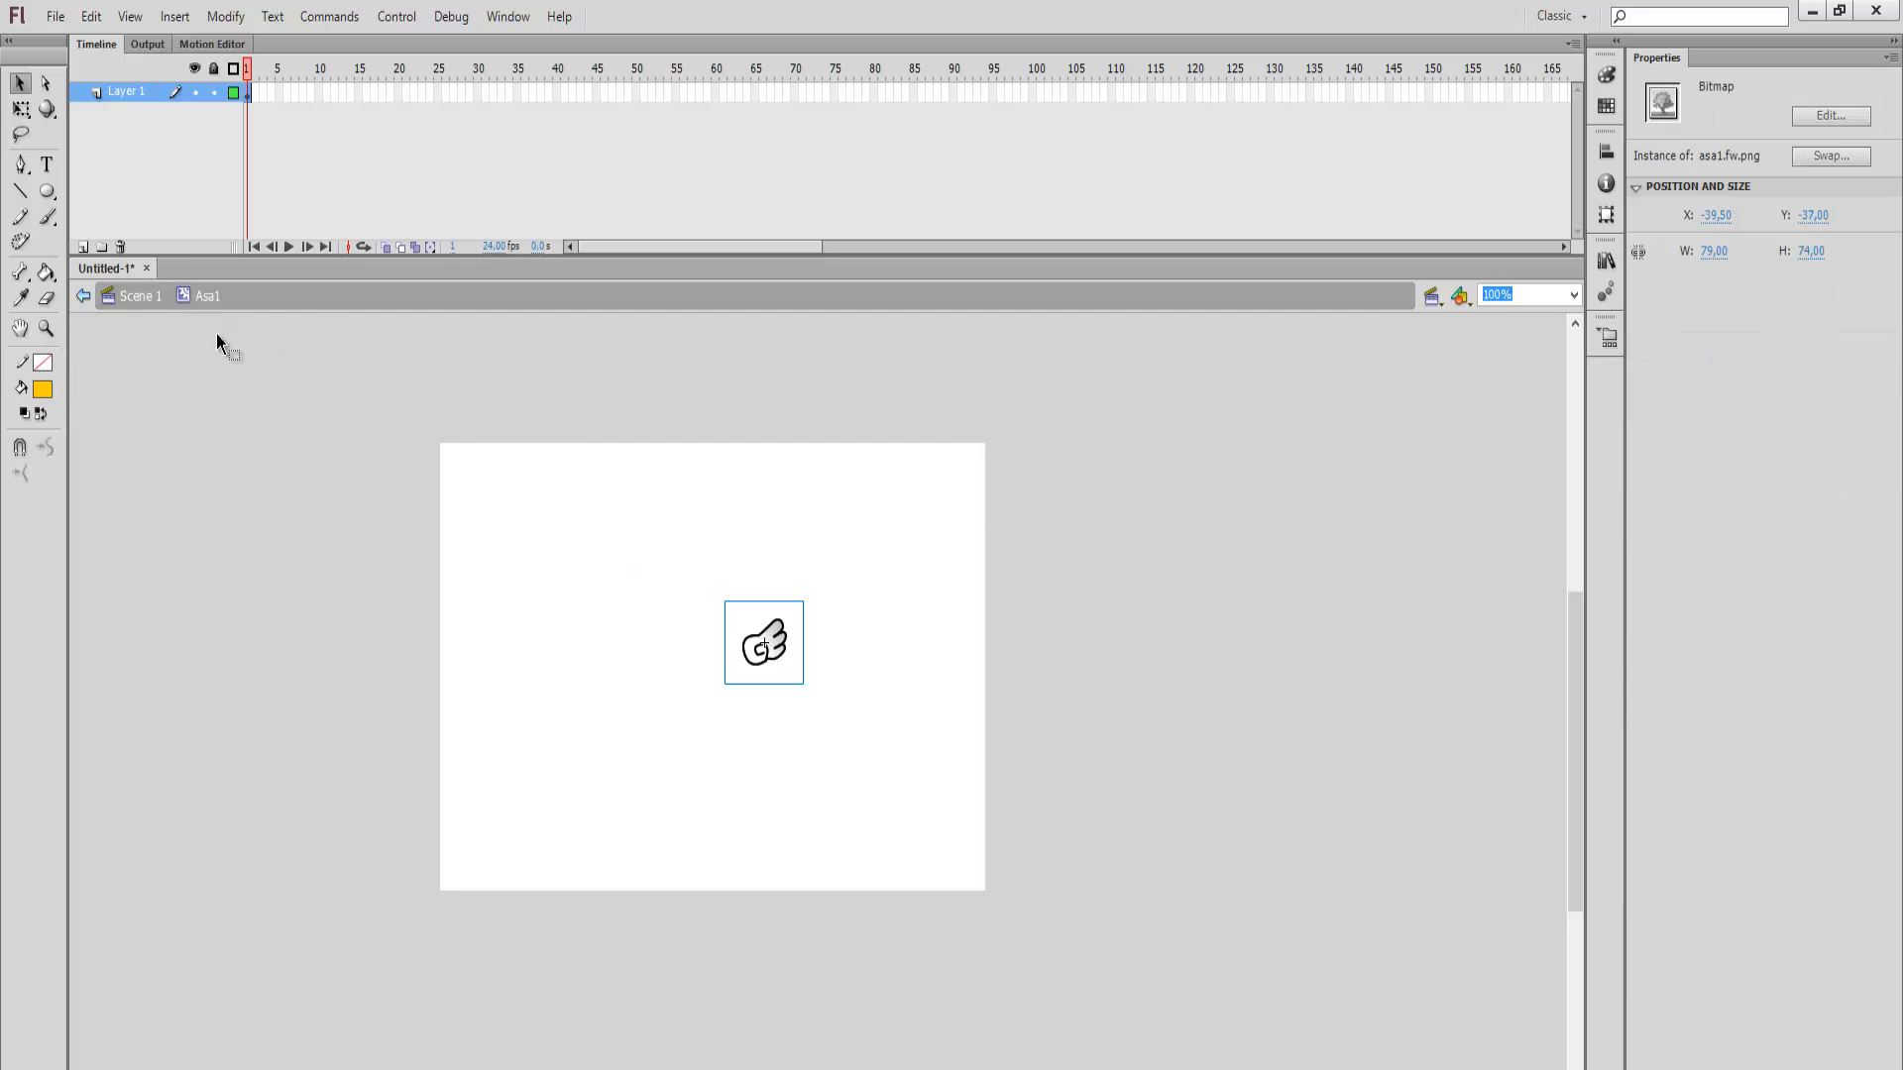
pyautogui.click(996, 734)
pyautogui.click(764, 648)
pyautogui.click(247, 76)
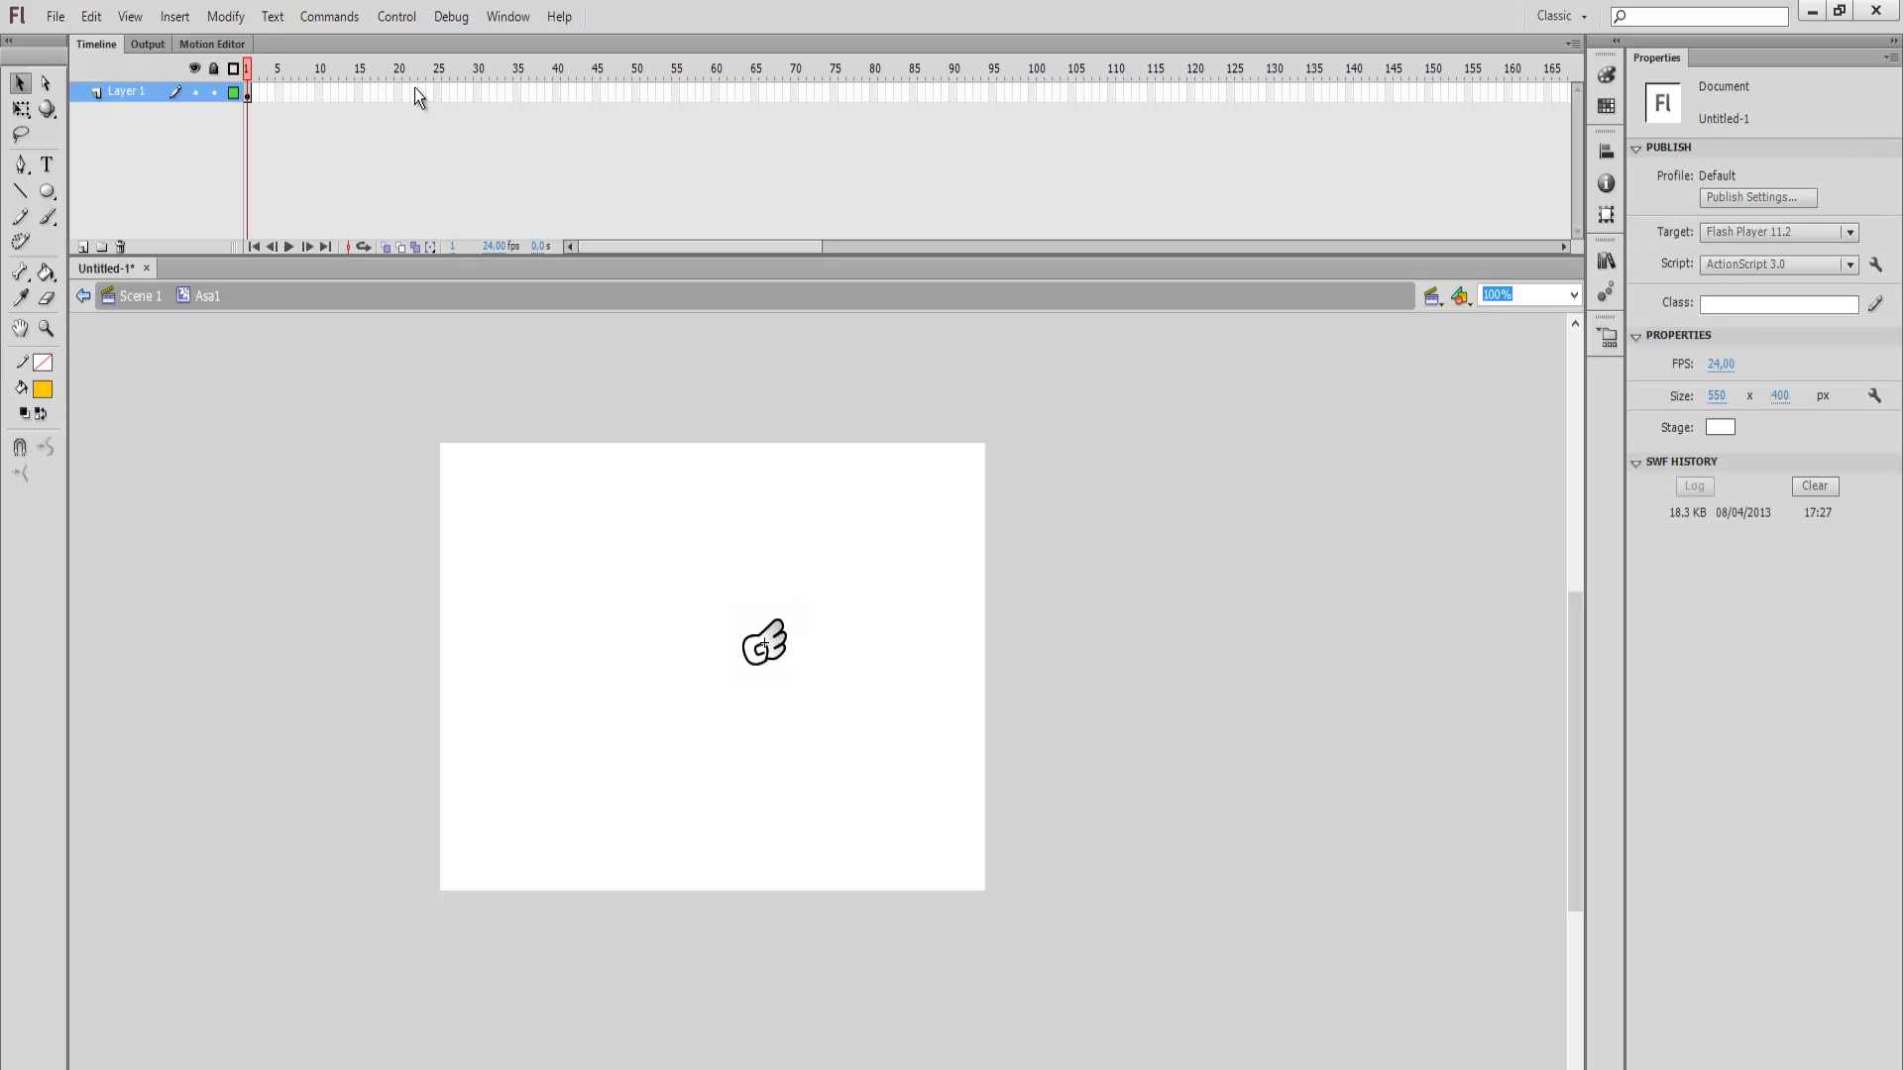
pyautogui.press('F6')
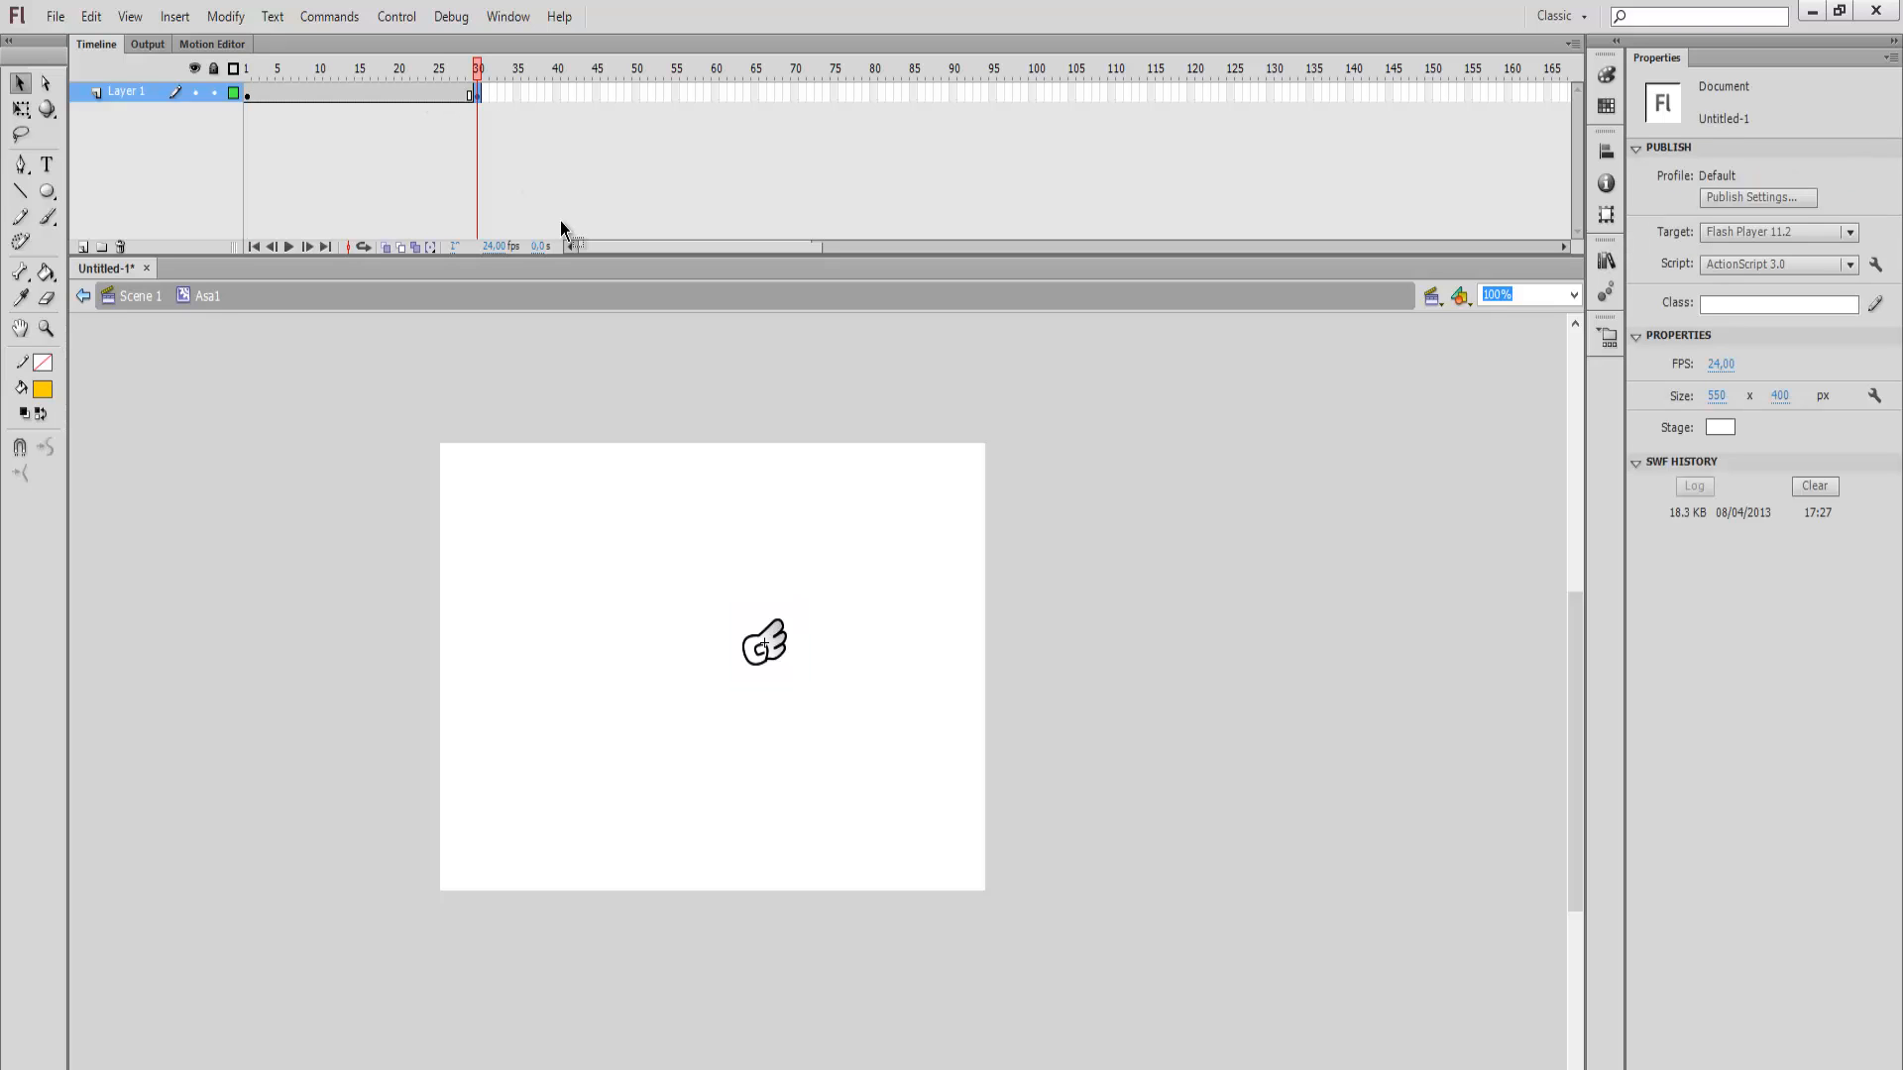
pyautogui.moveTo(760, 664); pyautogui.dragTo(597, 817)
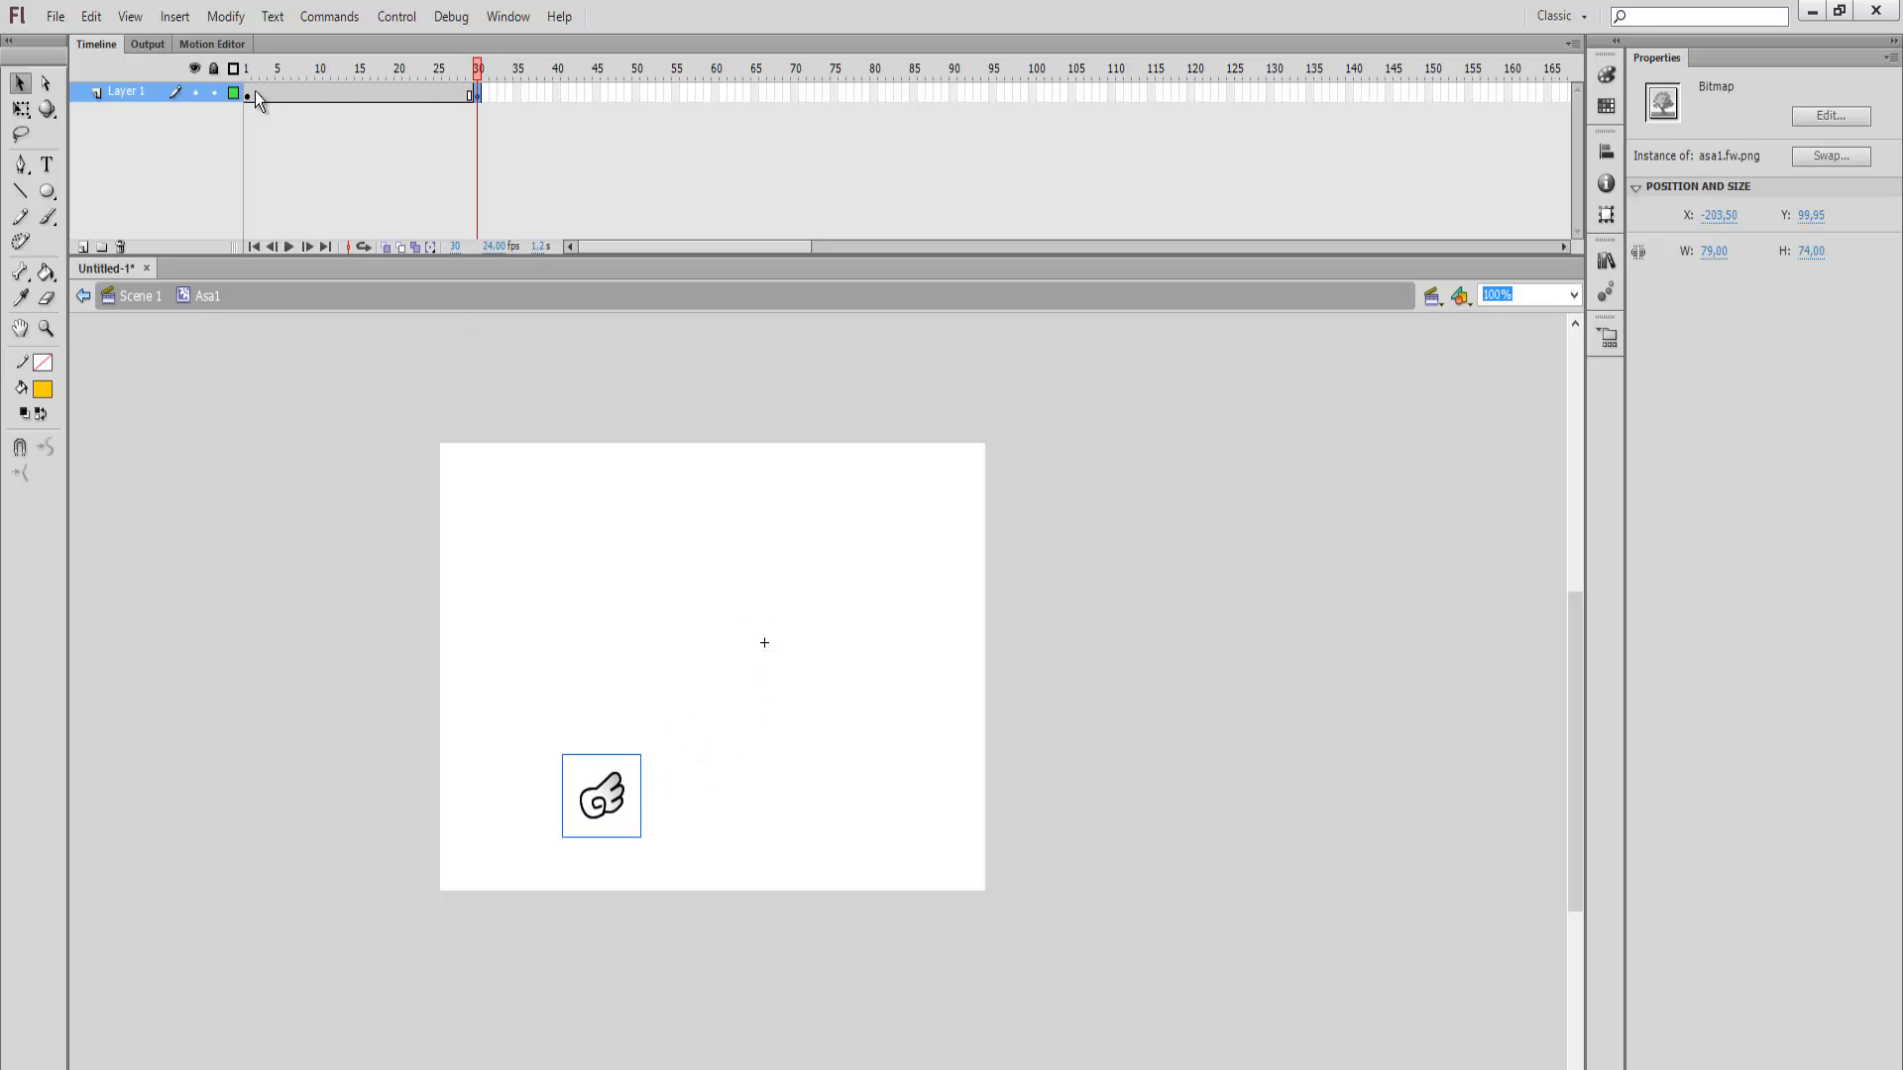
# Step: Create a classic tween across frames 1 to 30 of the Asa1 symbol and return to Scene 1
pyautogui.moveTo(250, 92); pyautogui.dragTo(477, 89)
pyautogui.rightClick(477, 90)
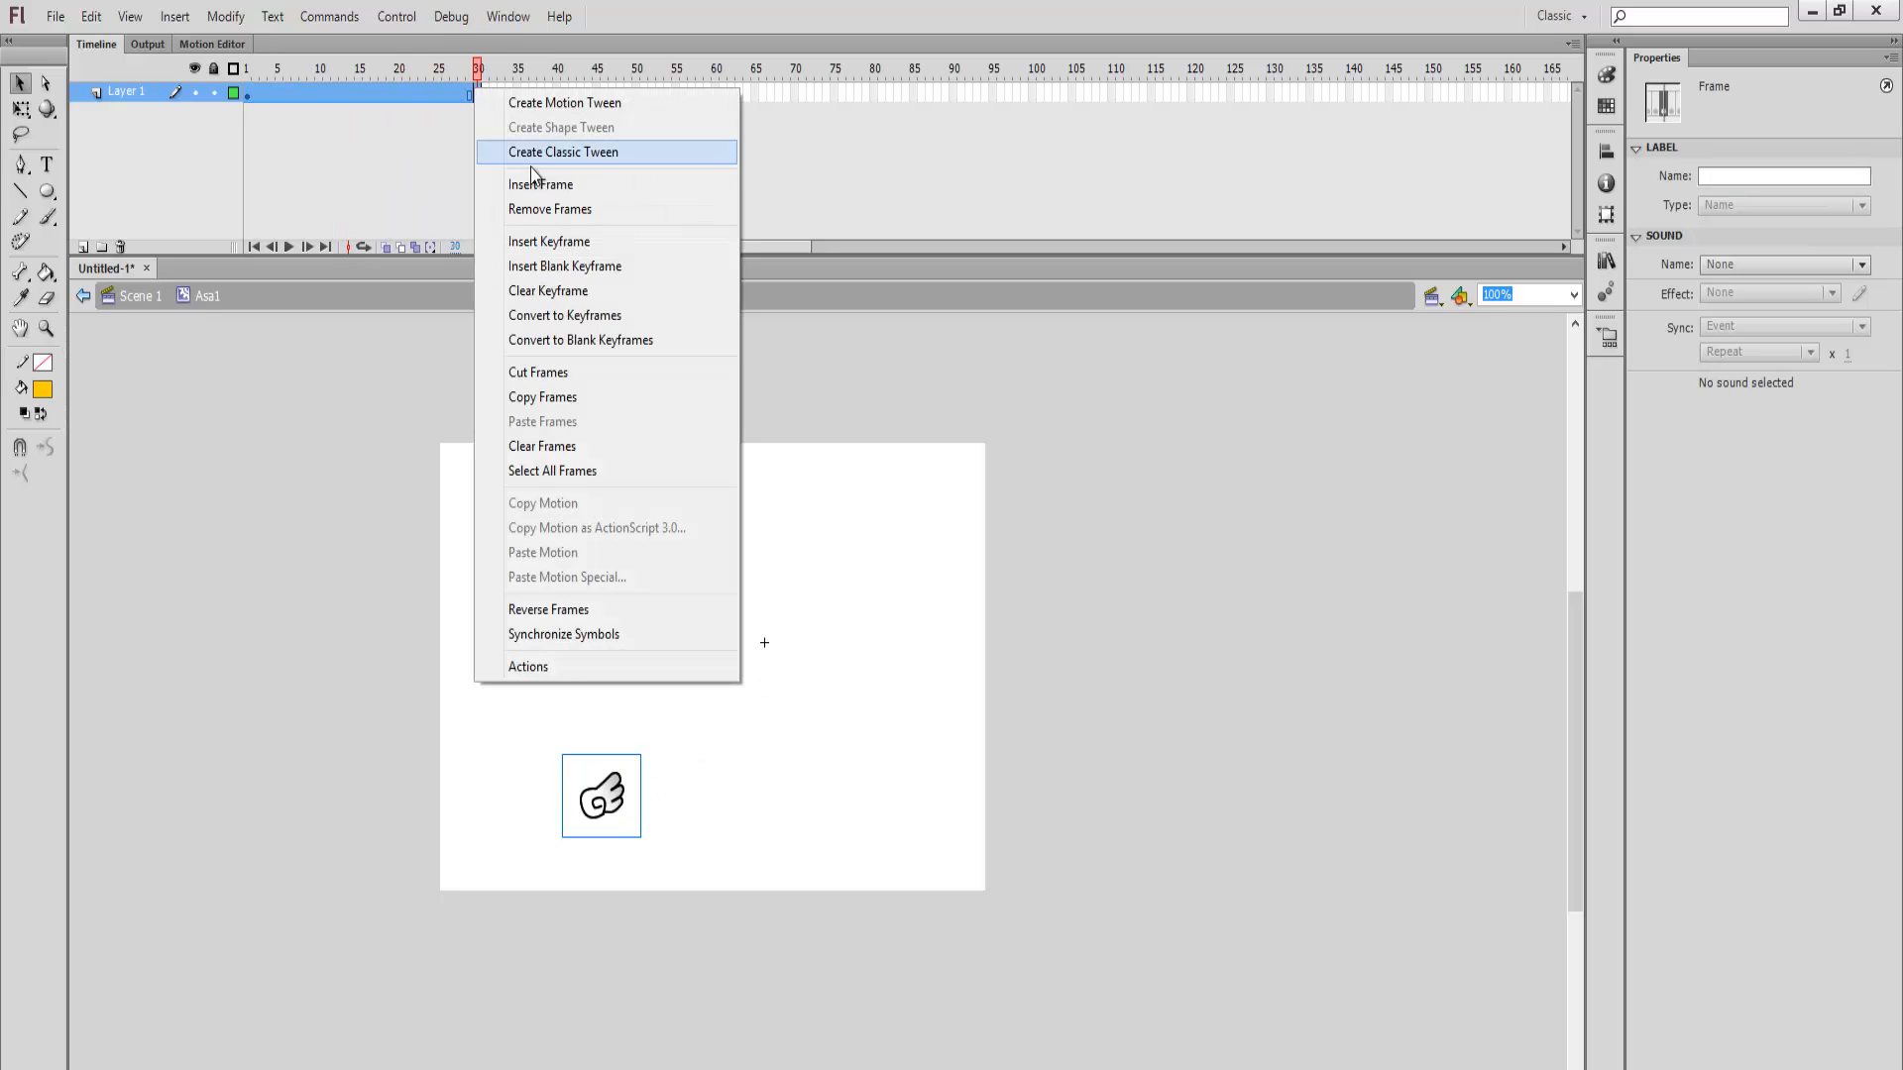
pyautogui.click(550, 156)
pyautogui.moveTo(259, 75)
pyautogui.mouseDown()
pyautogui.moveTo(487, 89)
pyautogui.moveTo(230, 90)
pyautogui.moveTo(456, 98)
pyautogui.moveTo(246, 99)
pyautogui.mouseUp()
pyautogui.click(114, 297)
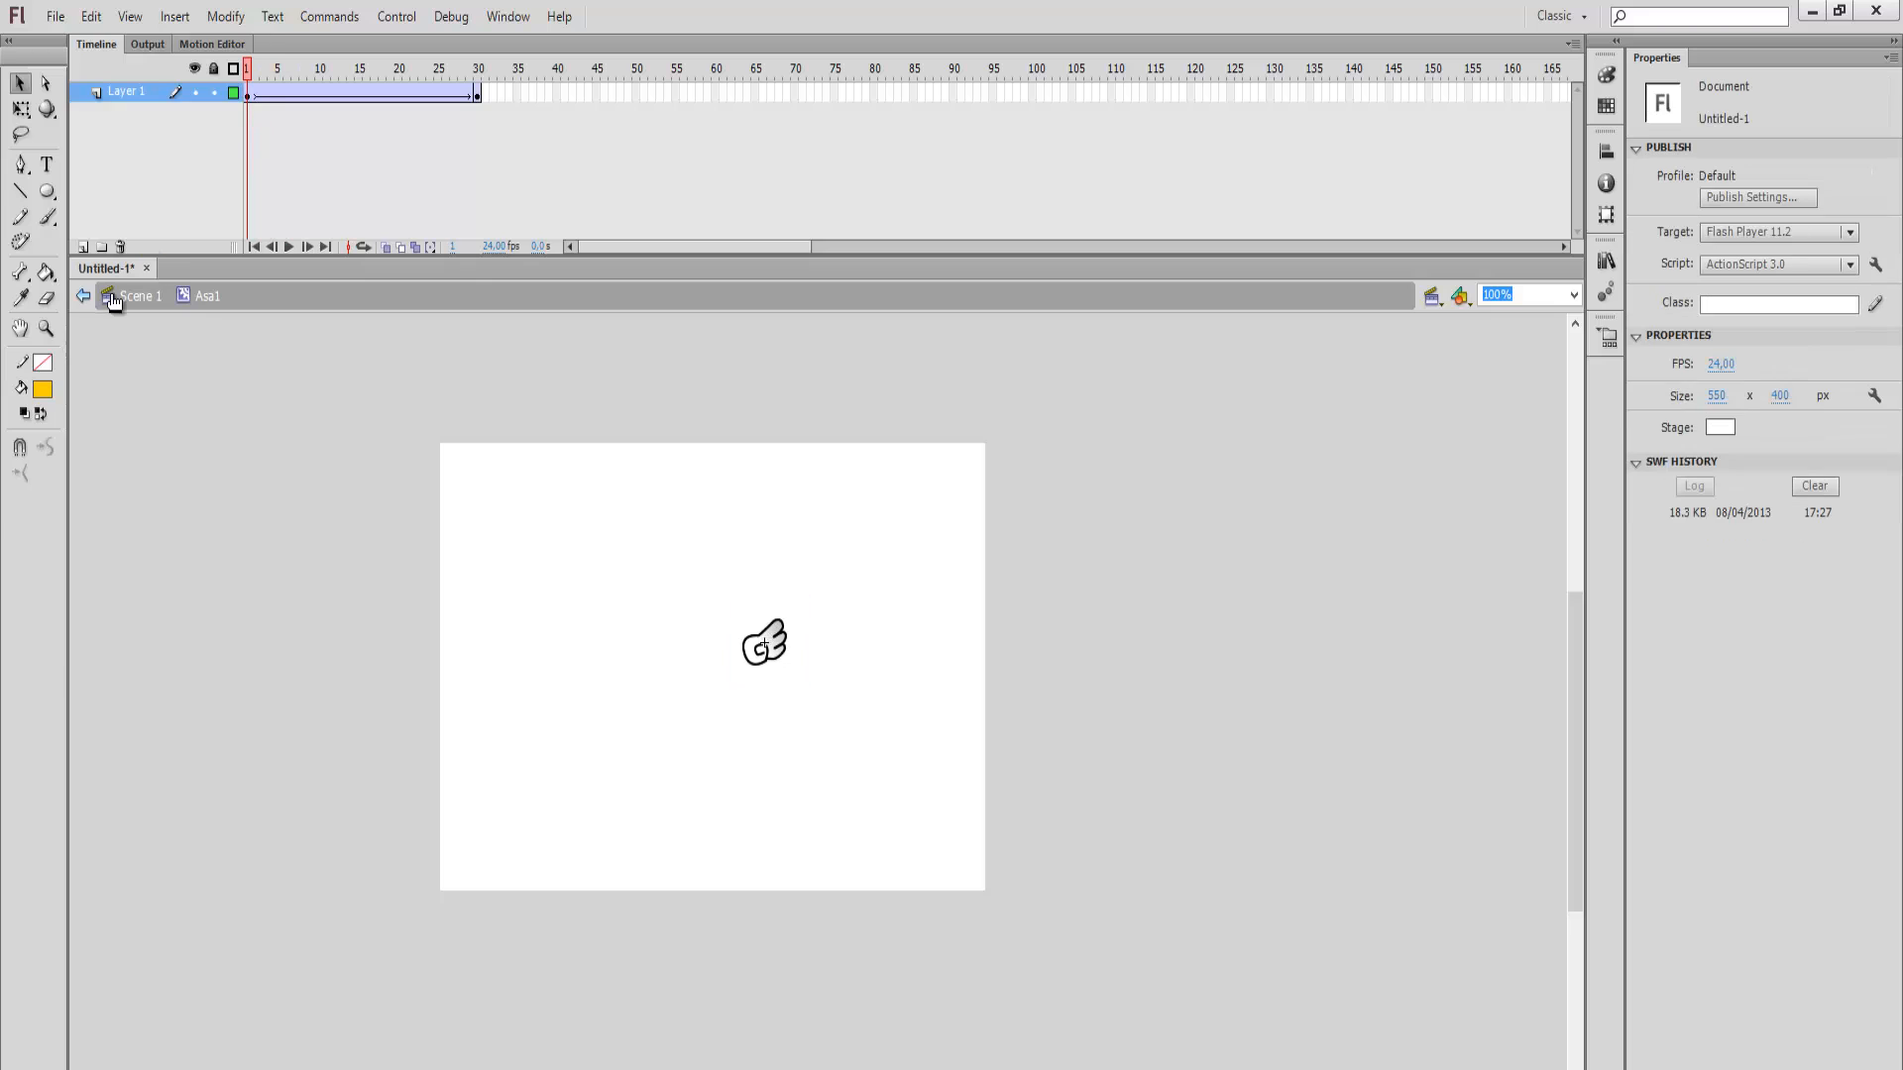
pyautogui.click(134, 298)
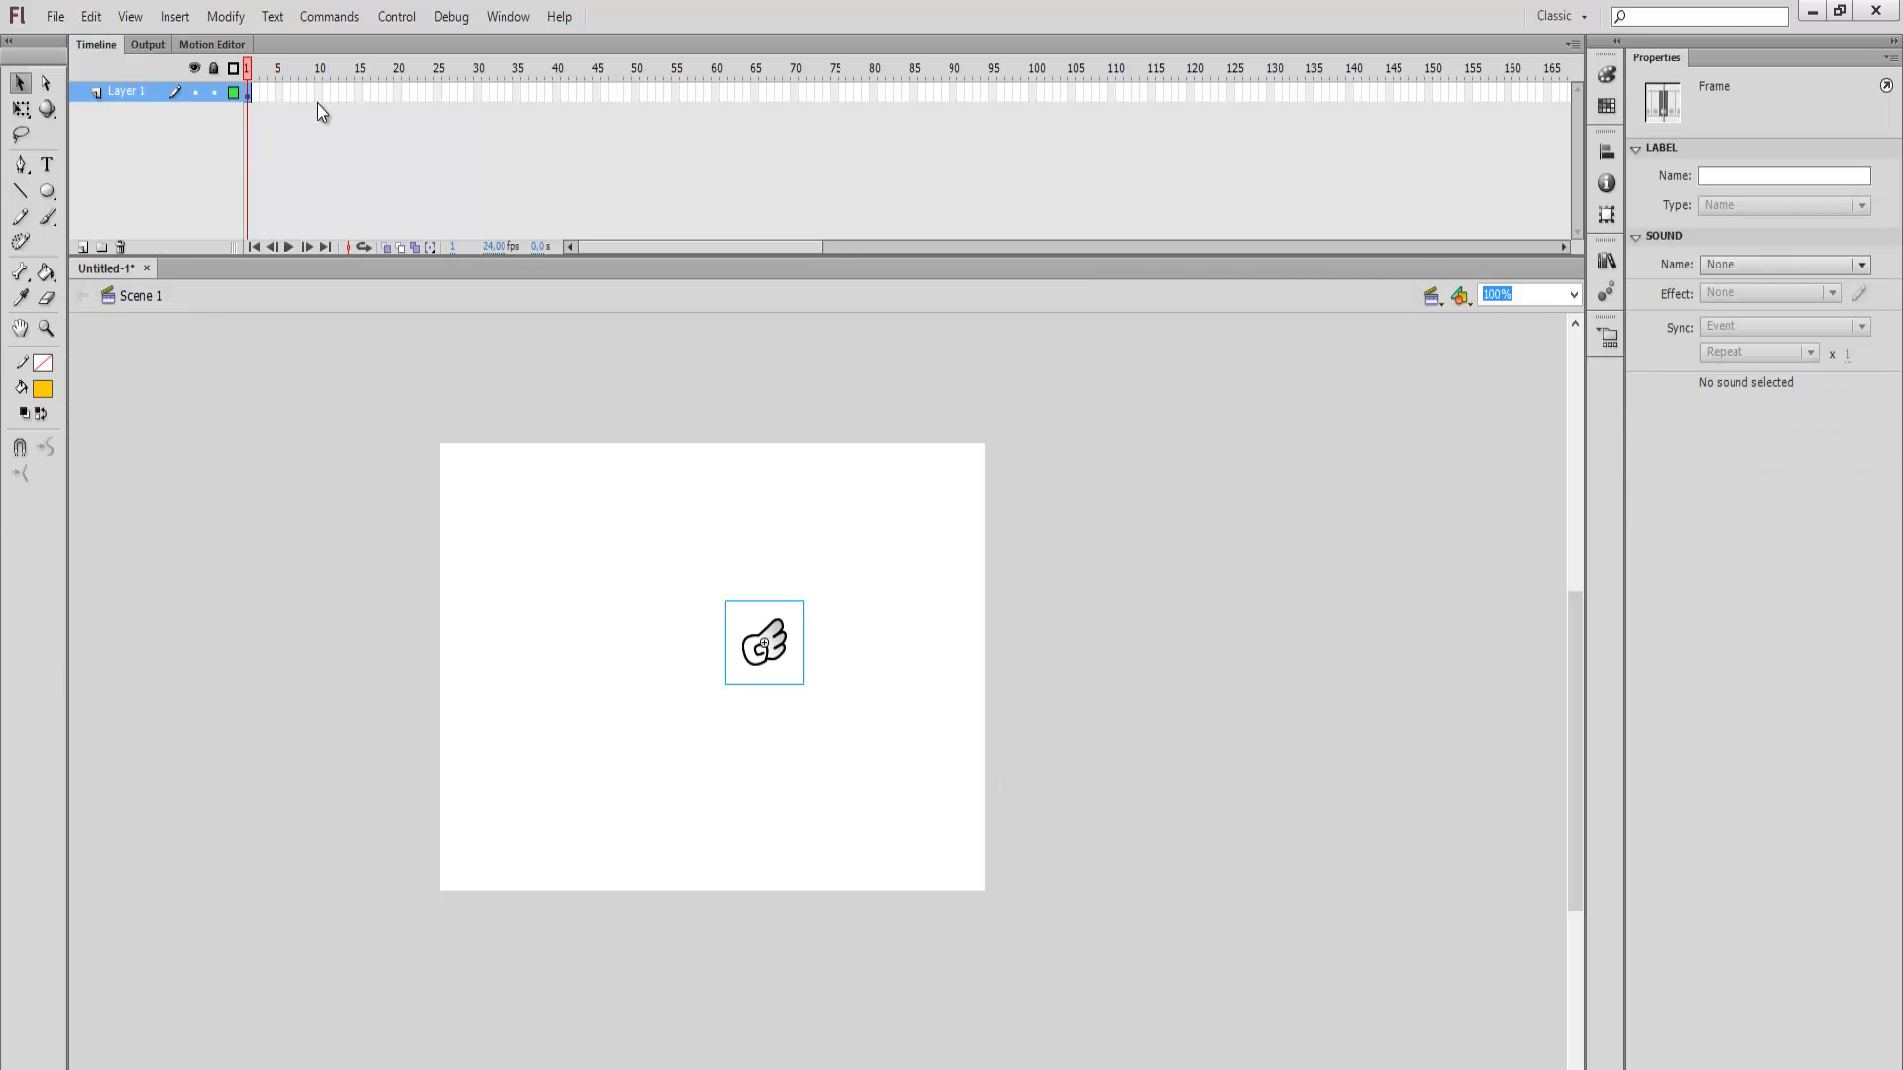
# Step: Test the movie to preview the Asa1 wing animation, and close the preview window
pyautogui.click(306, 80)
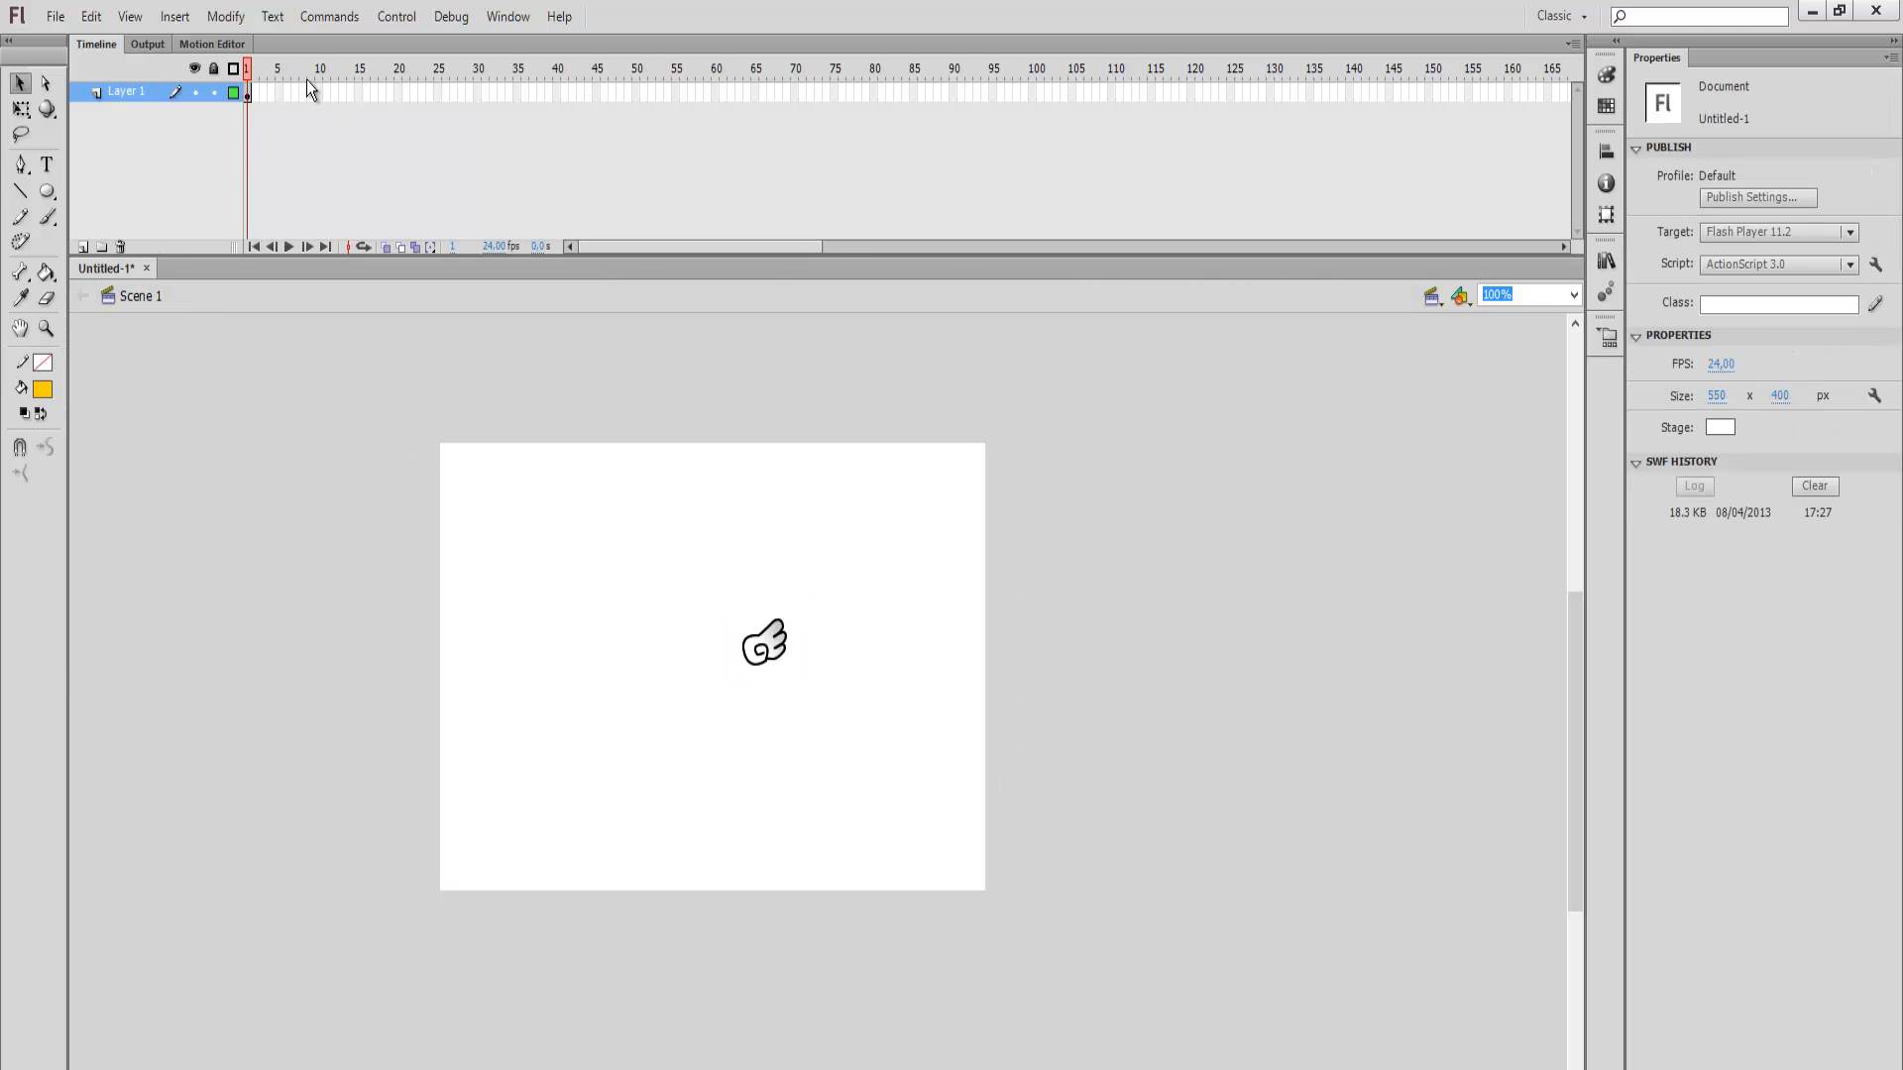
pyautogui.click(250, 92)
pyautogui.click(249, 79)
pyautogui.hotkey('ctrl', 'Return')
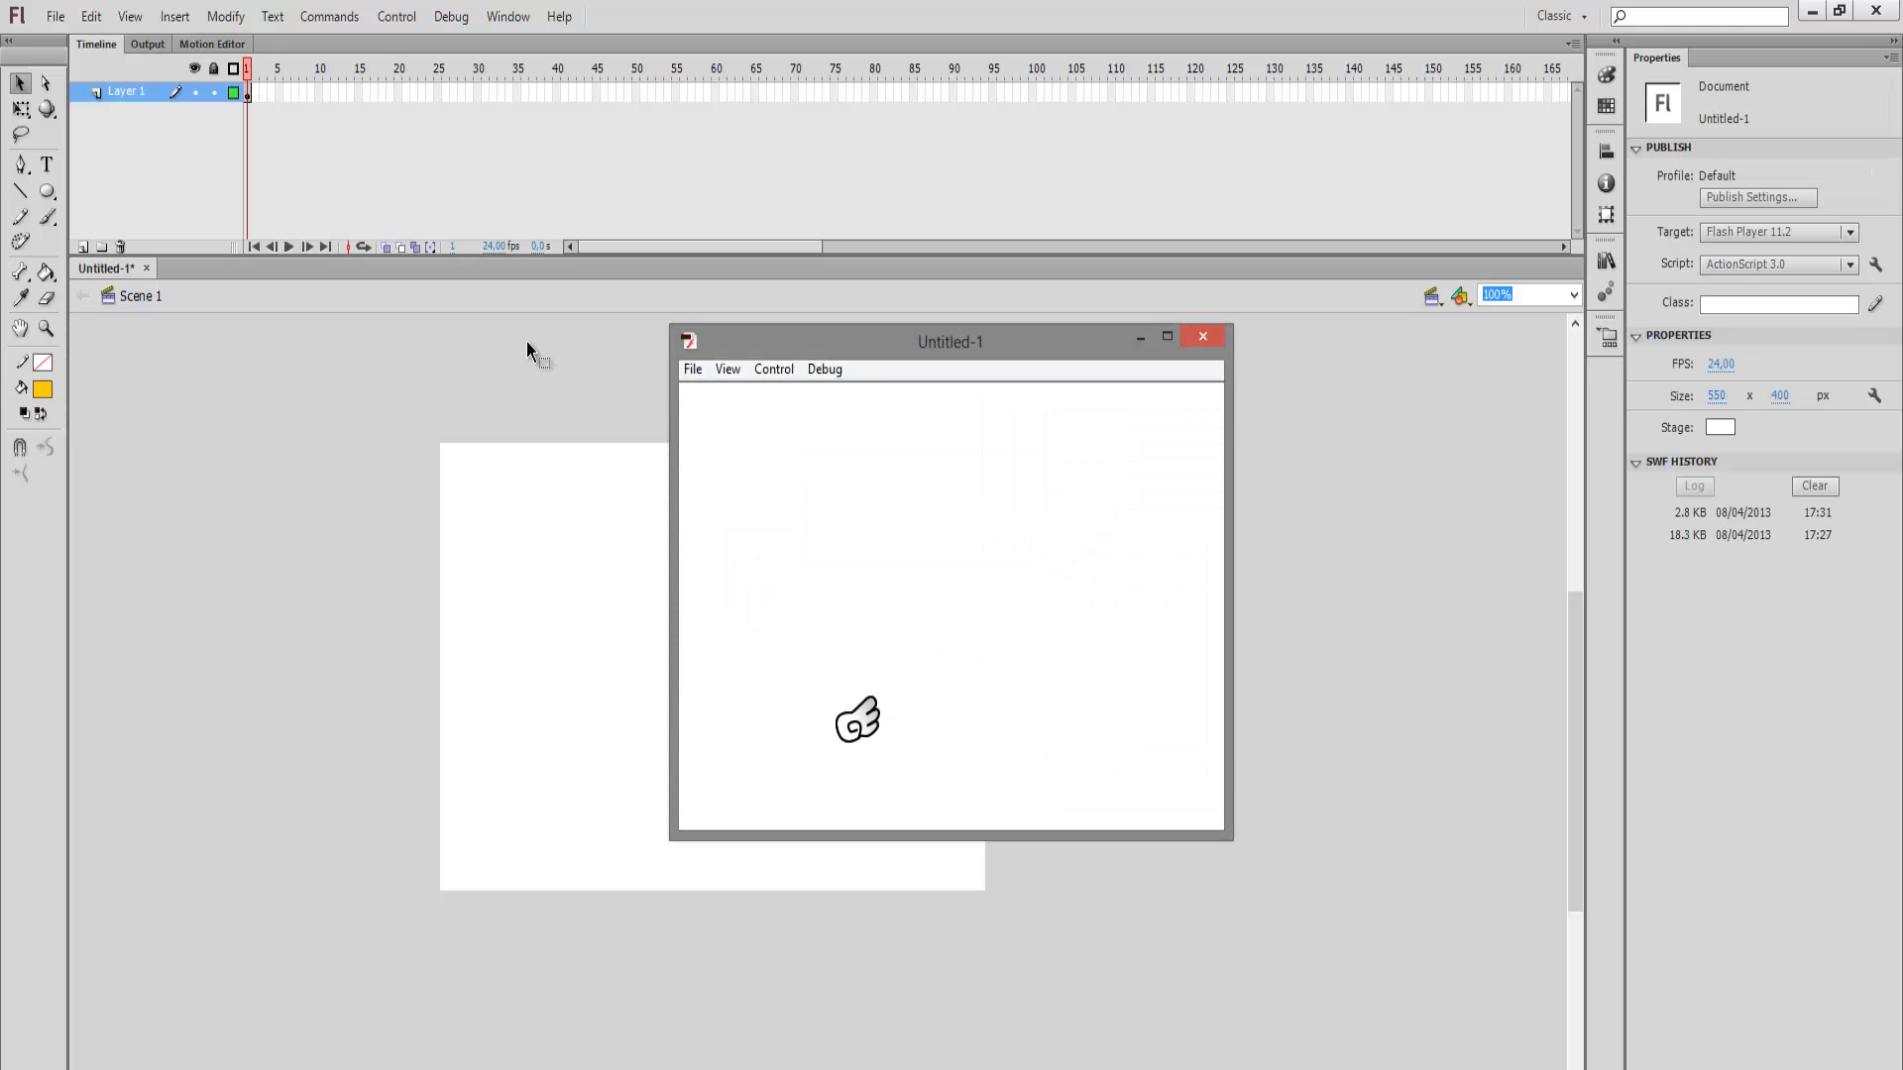
pyautogui.click(1202, 337)
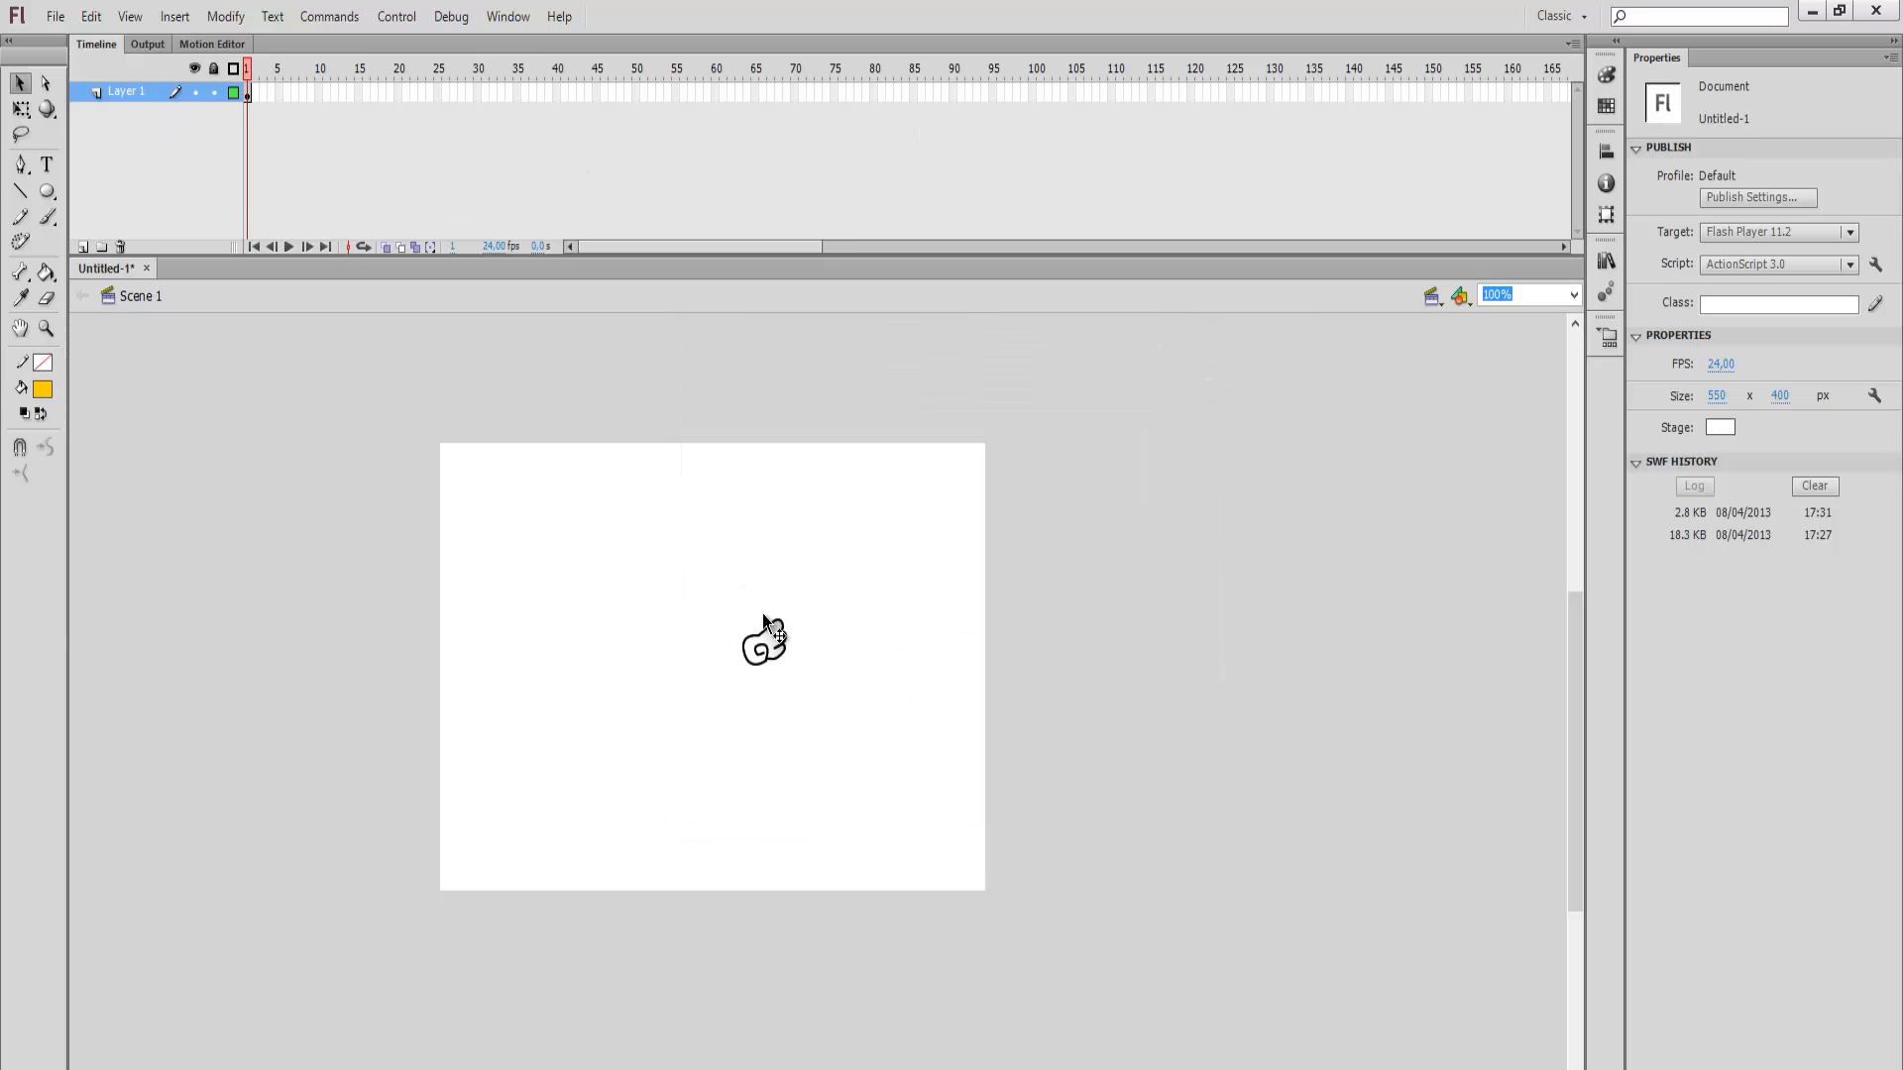
# Step: Examine the Library previews of corpo, Symbol 1, Tween 1 and Tween 2
pyautogui.click(779, 643)
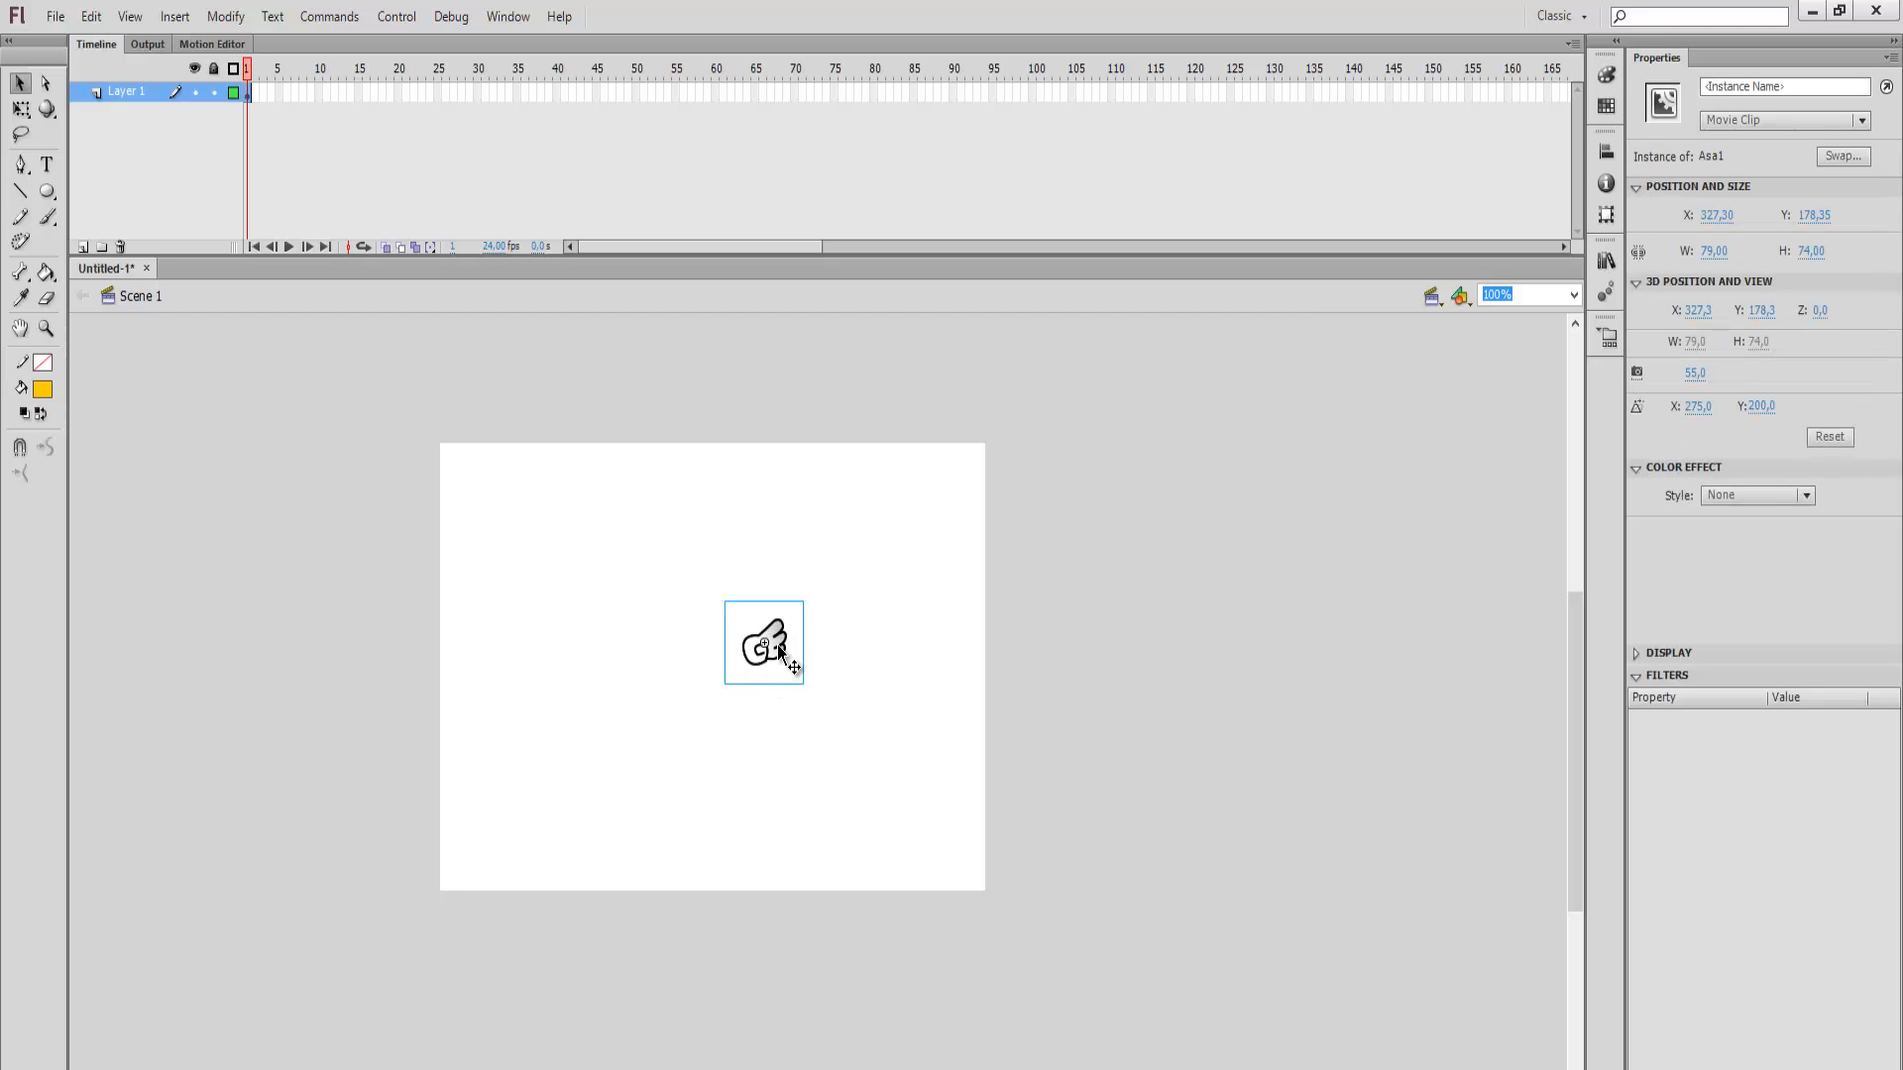
pyautogui.click(1606, 260)
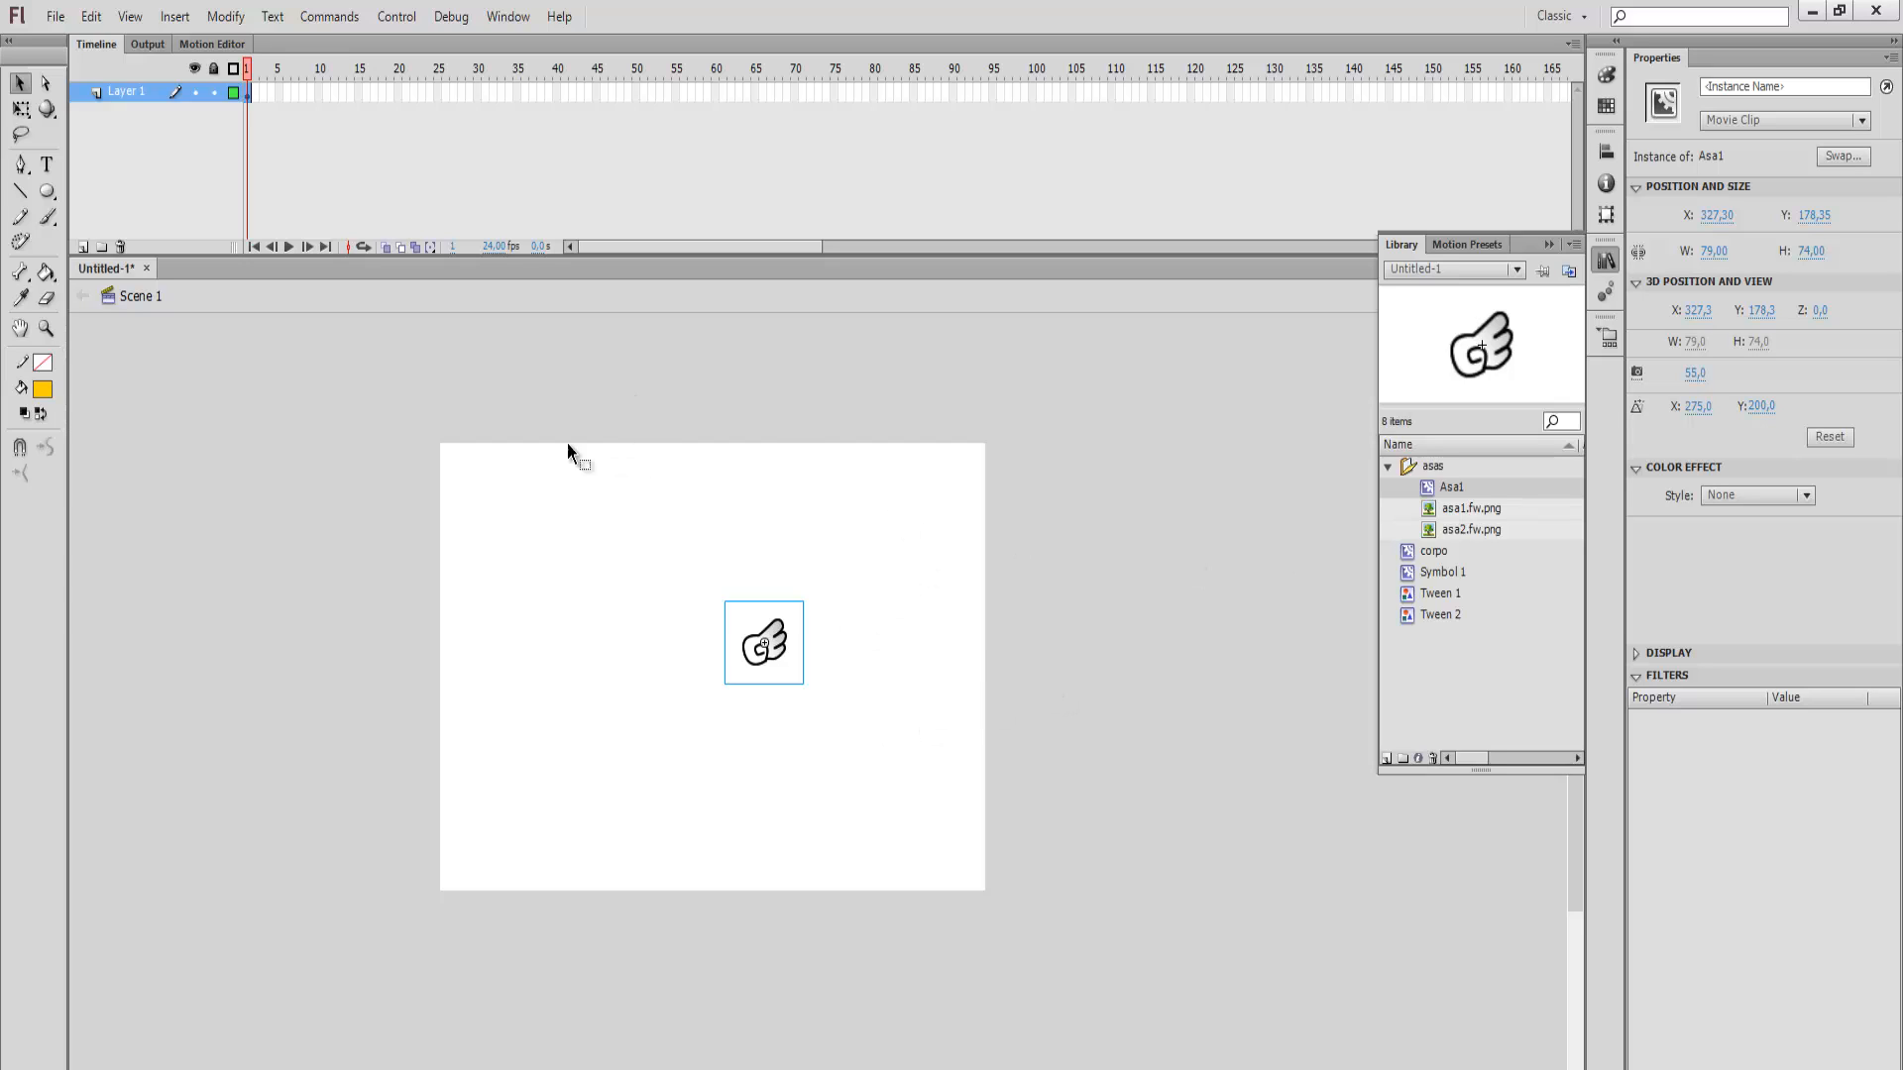
pyautogui.click(1449, 572)
pyautogui.click(1451, 552)
pyautogui.click(1449, 573)
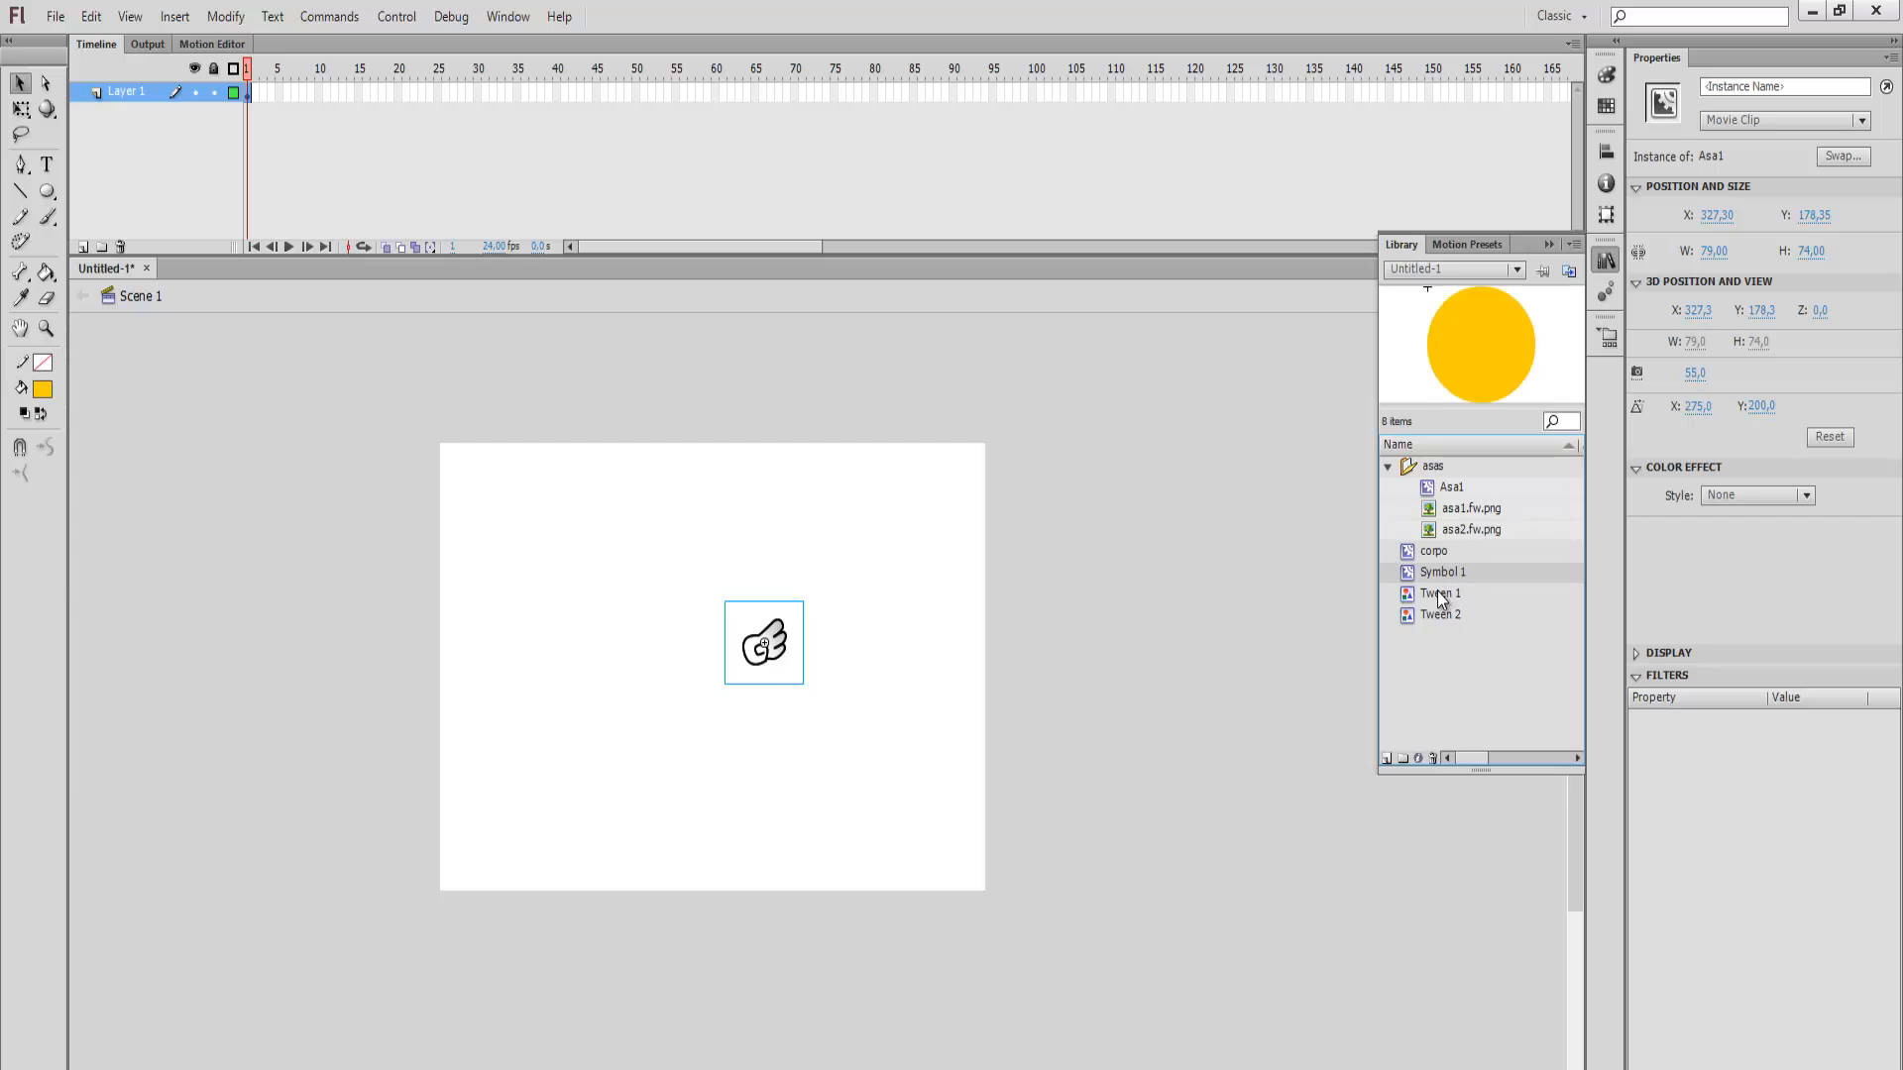
pyautogui.click(1438, 595)
pyautogui.click(1433, 615)
pyautogui.click(1429, 574)
pyautogui.click(1435, 555)
# Step: Delete corpo, Symbol 1, Tween 1 and Tween 2 from the Library, and remove the Asa1 instance from the stage
pyautogui.moveTo(1483, 630); pyautogui.dragTo(1428, 558)
pyautogui.press('Delete')
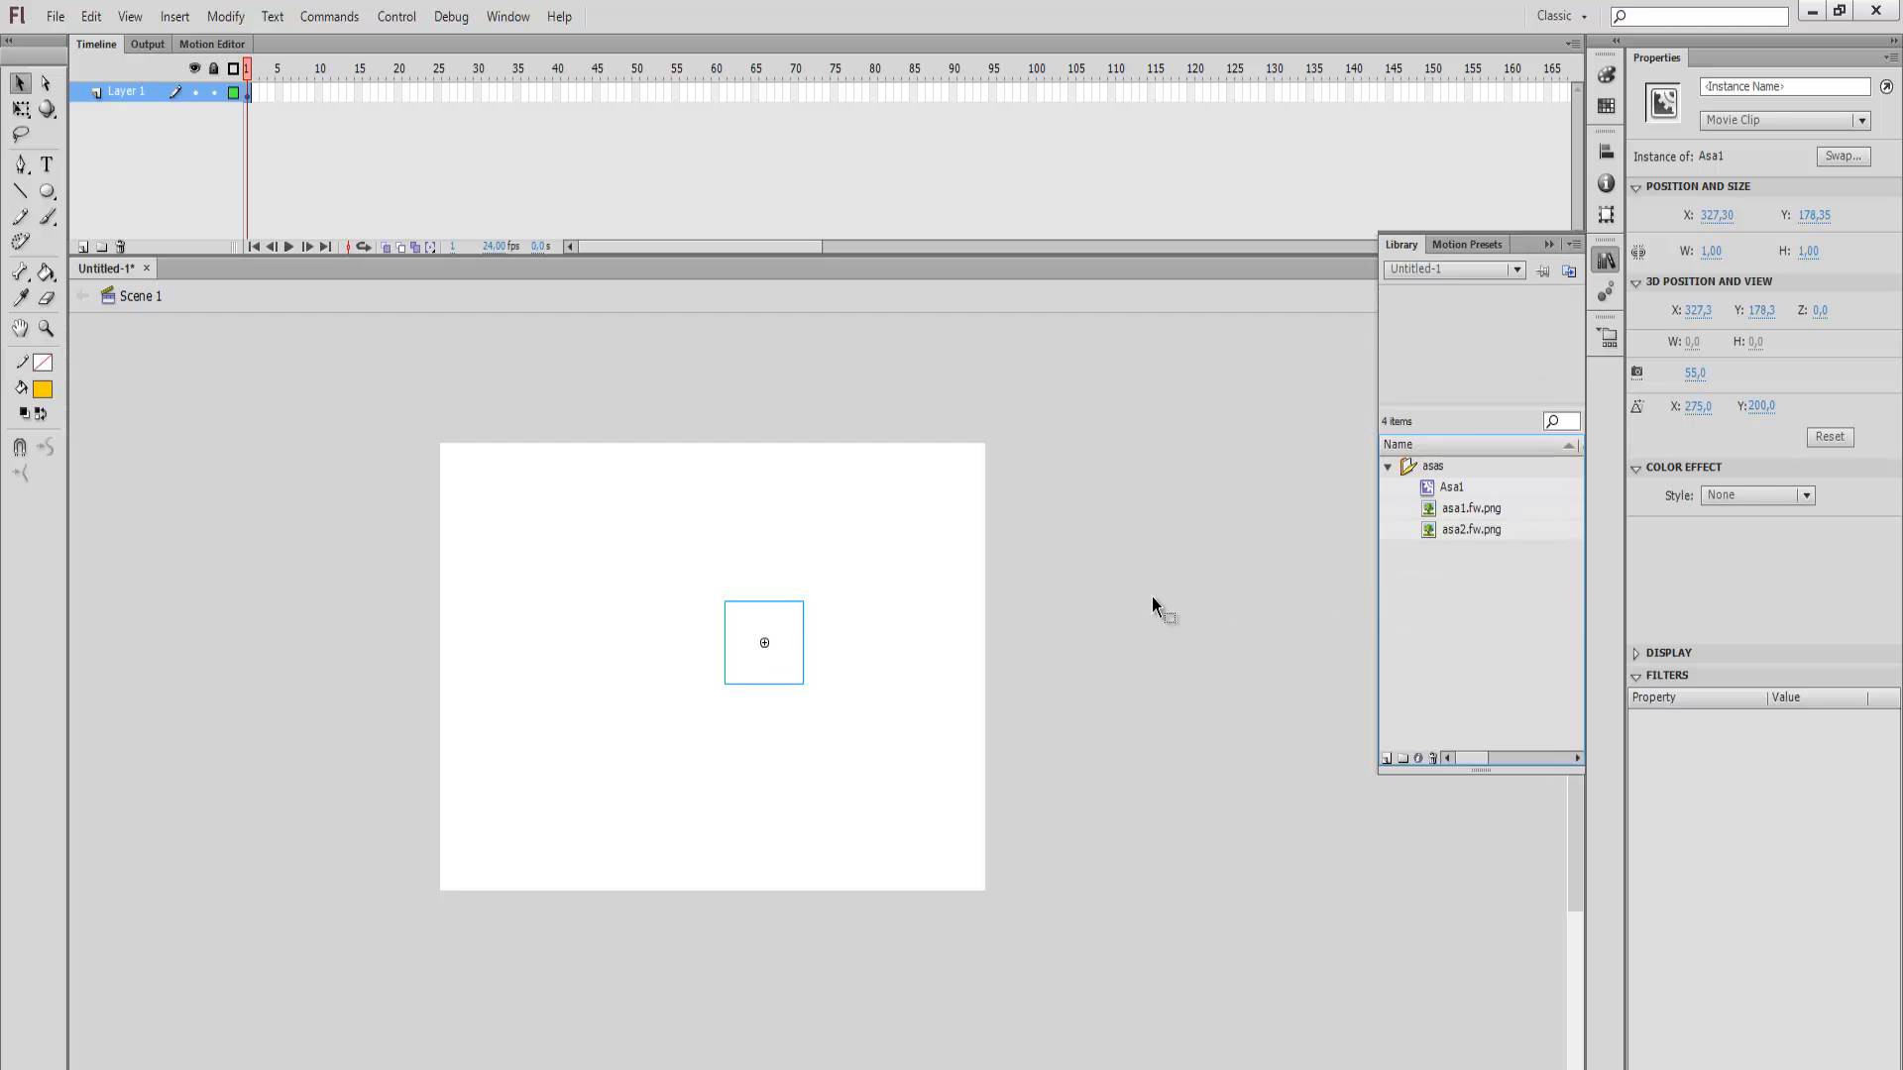
pyautogui.click(695, 545)
pyautogui.hotkey('ctrl', 'a')
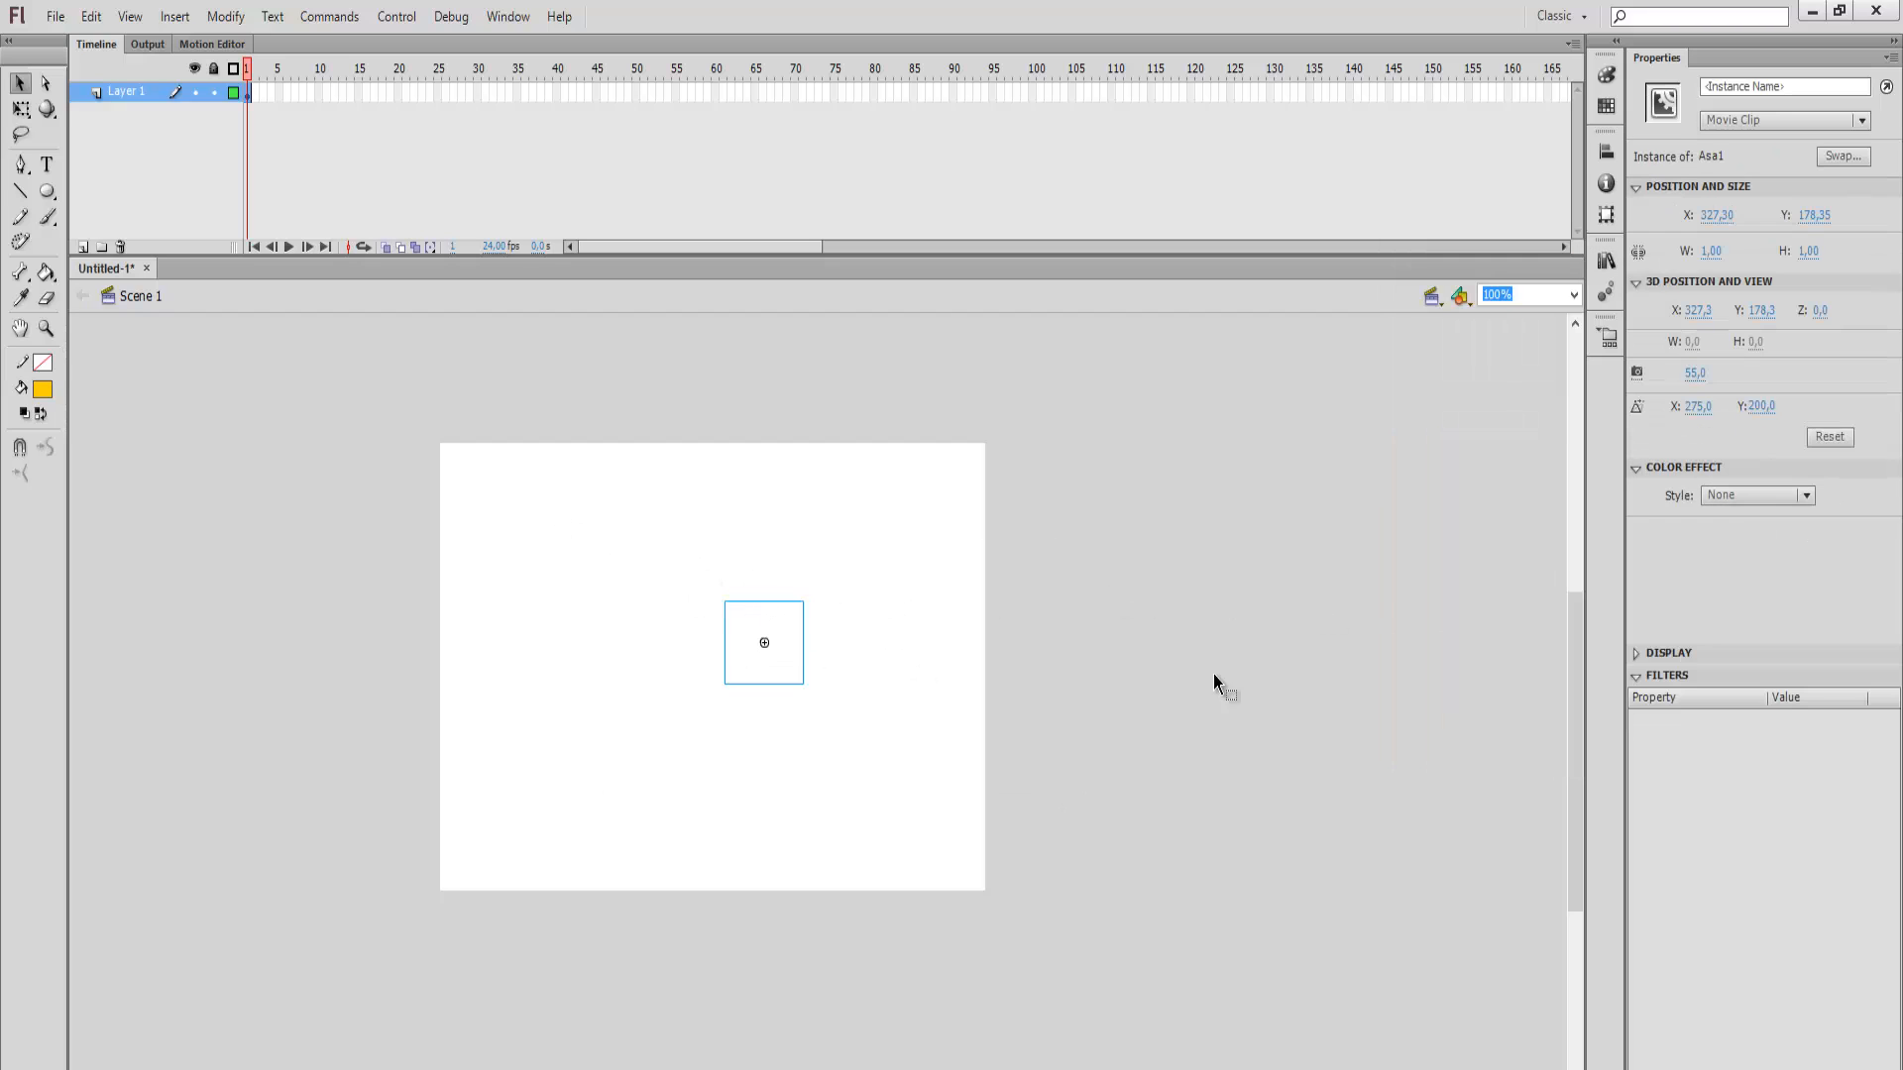
pyautogui.press('Delete')
# Step: Examine the Project panel's New Project, Open Project and Quick Project options, and close the panel
pyautogui.click(1605, 296)
pyautogui.click(1609, 347)
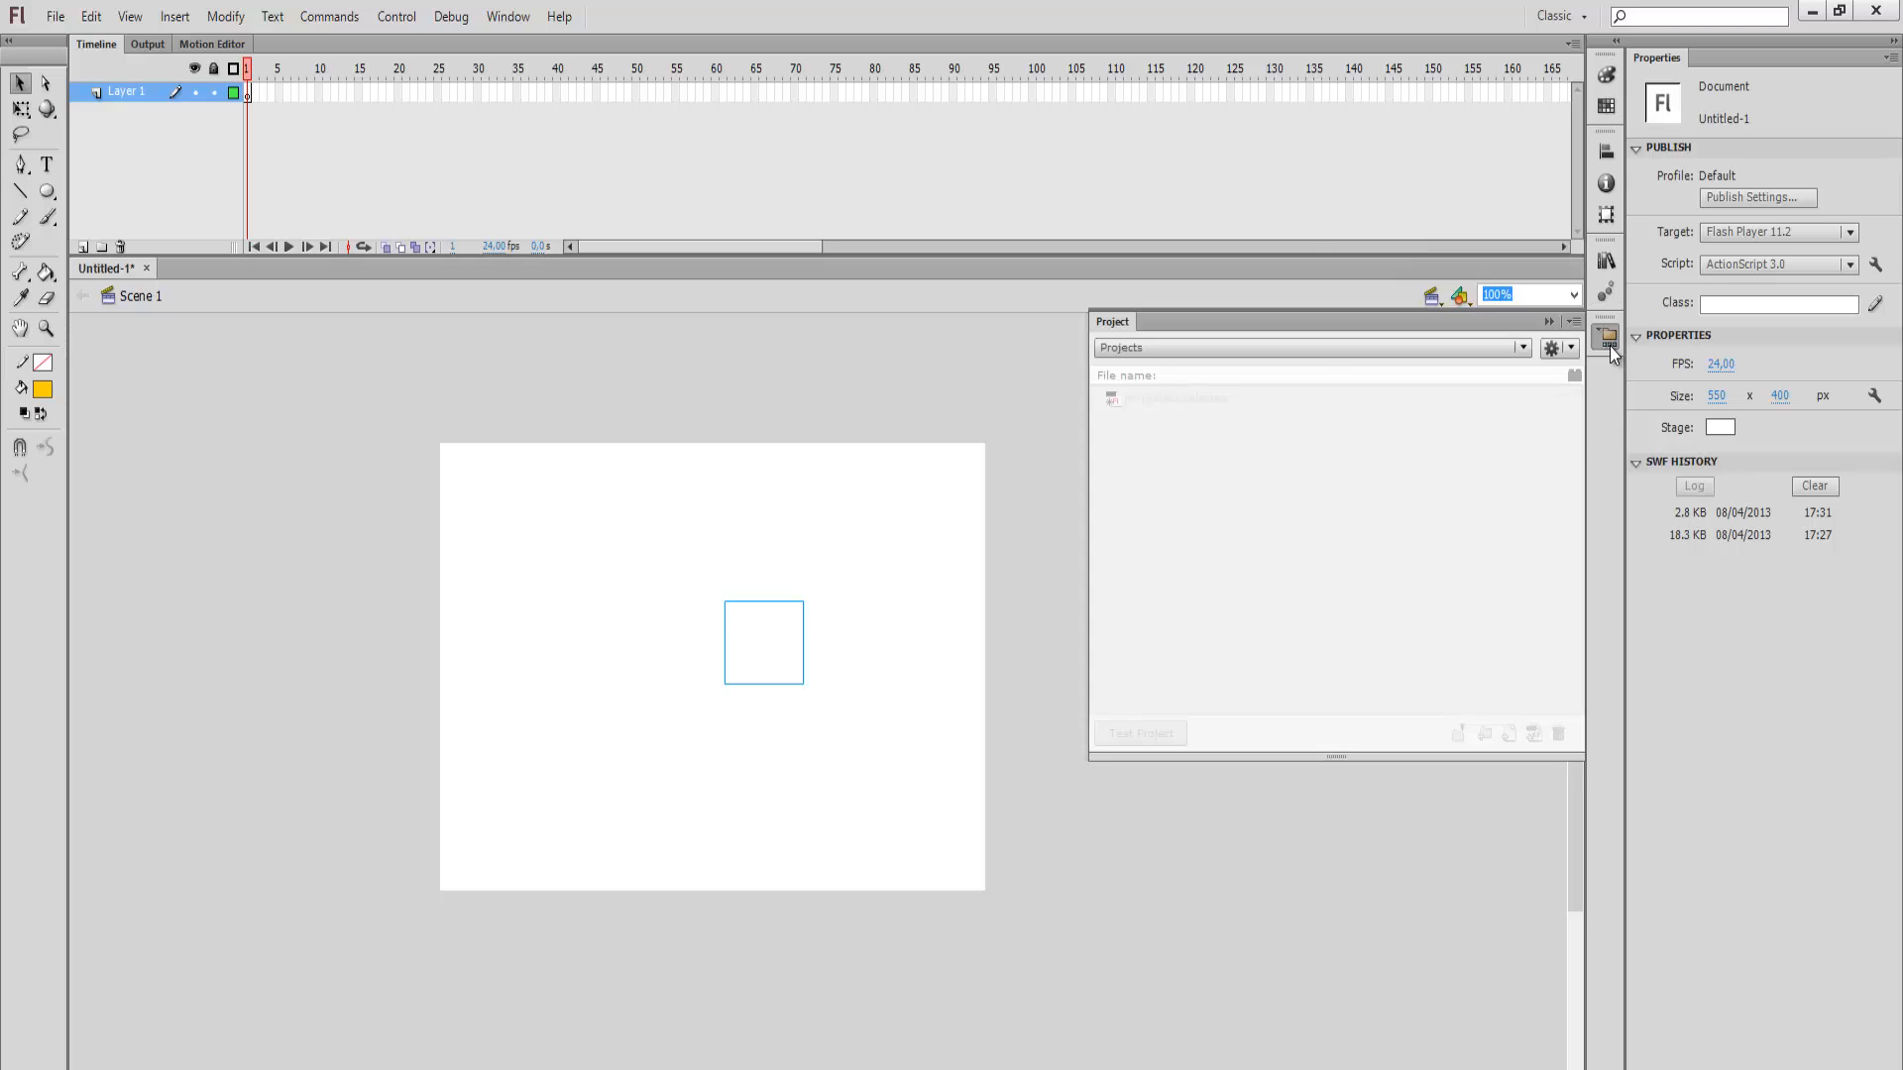
pyautogui.click(1360, 351)
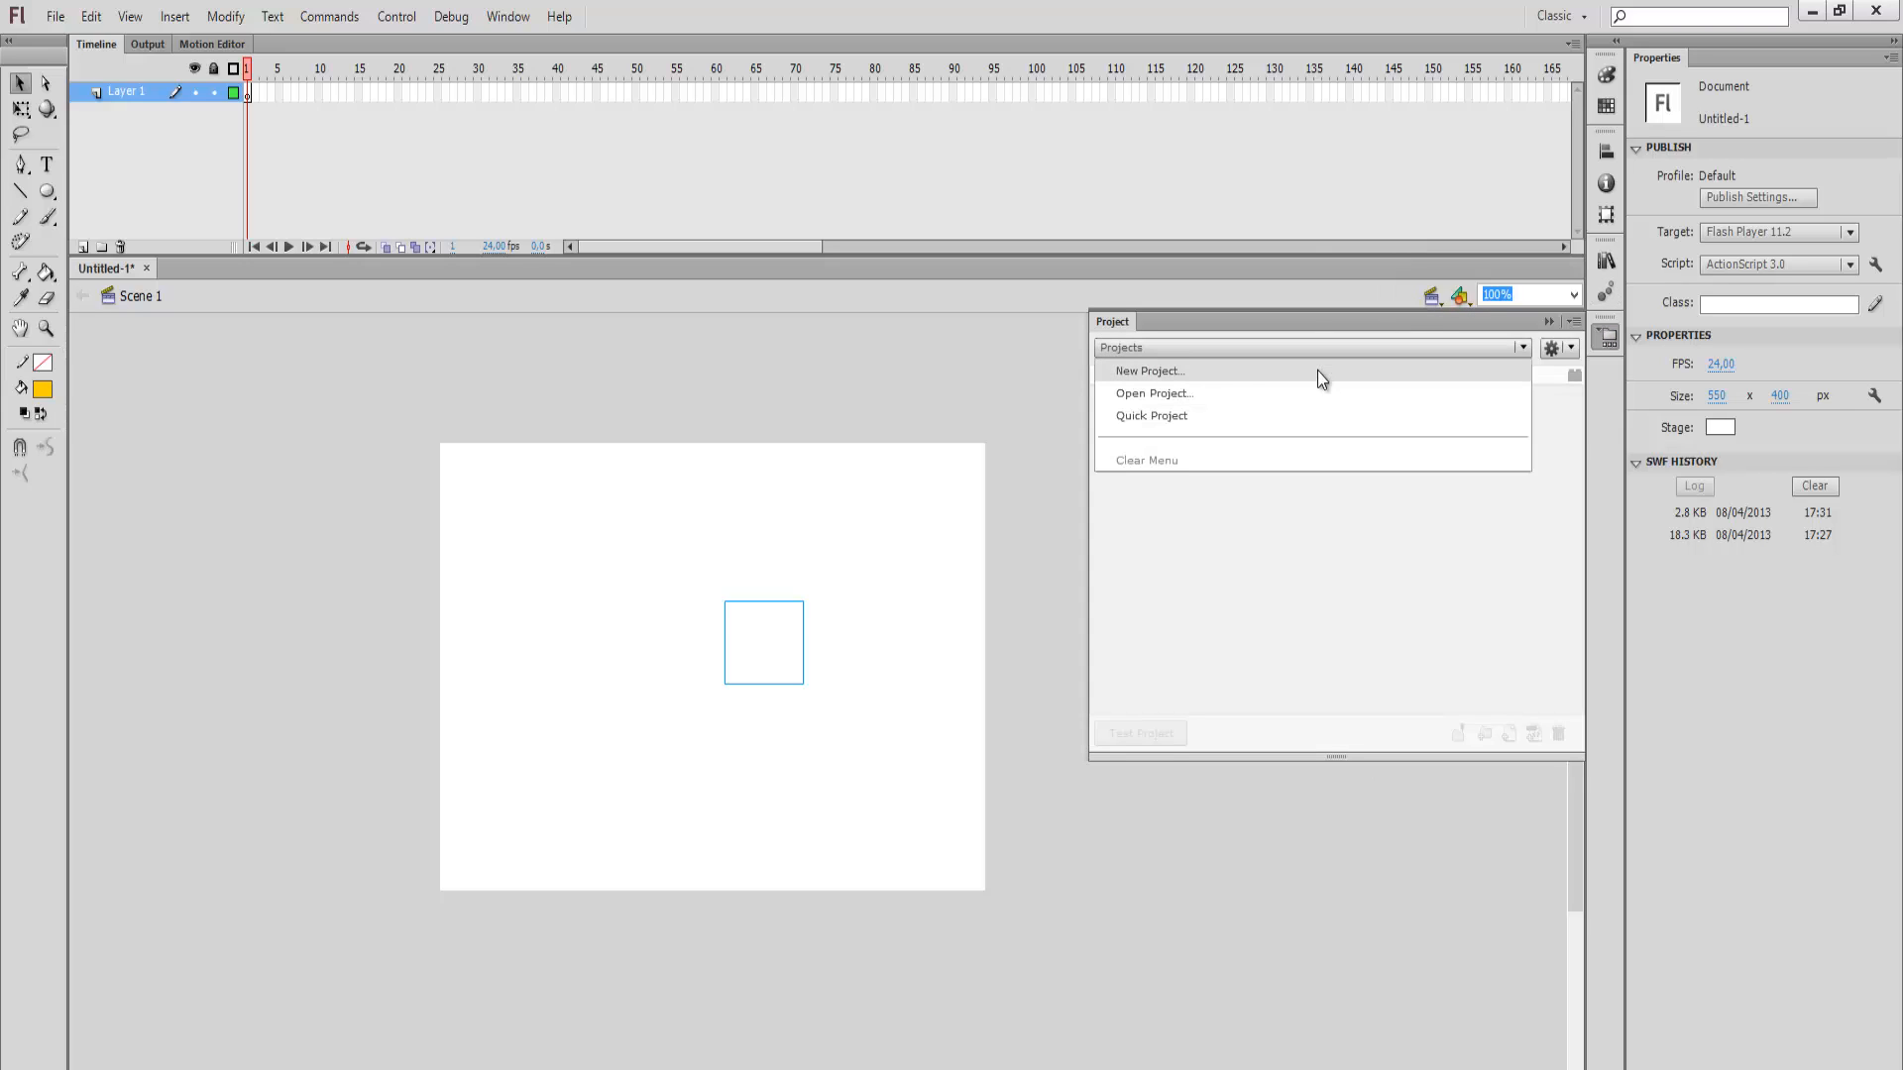
pyautogui.click(1152, 415)
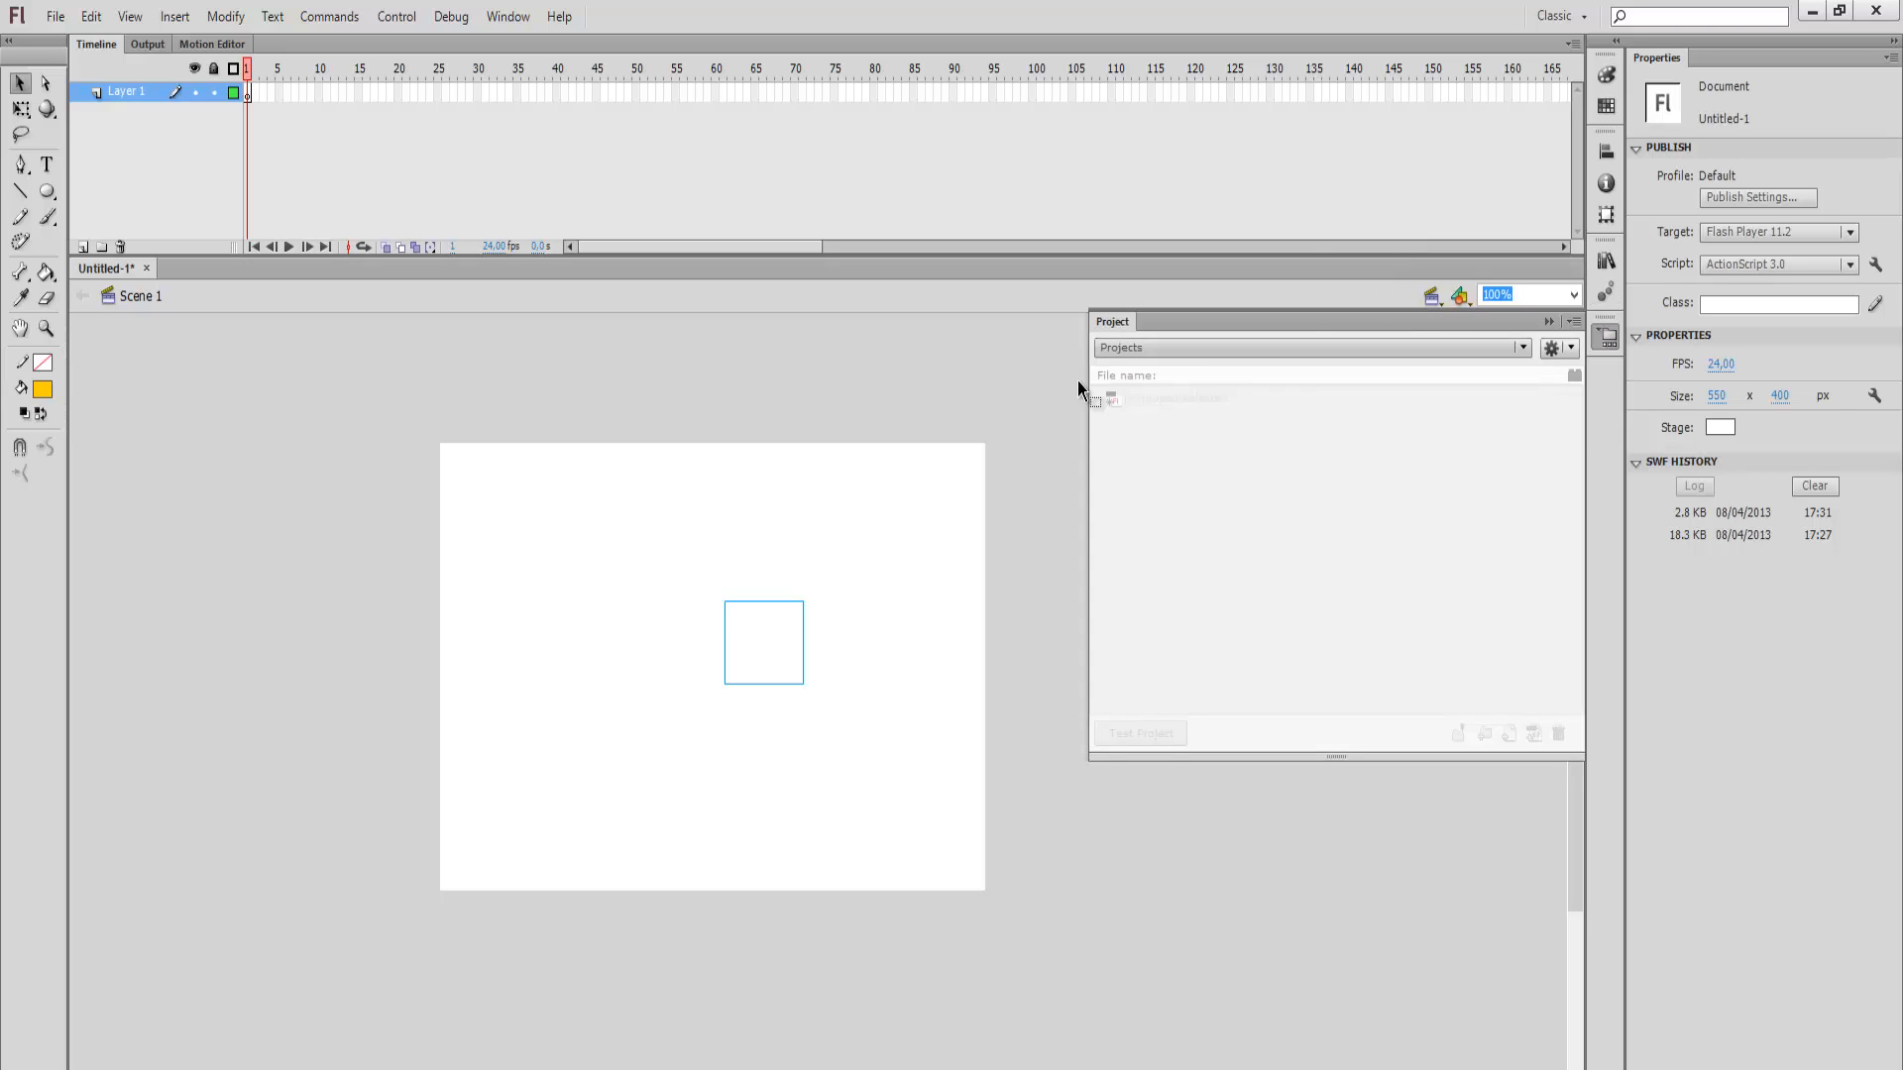
pyautogui.click(1207, 349)
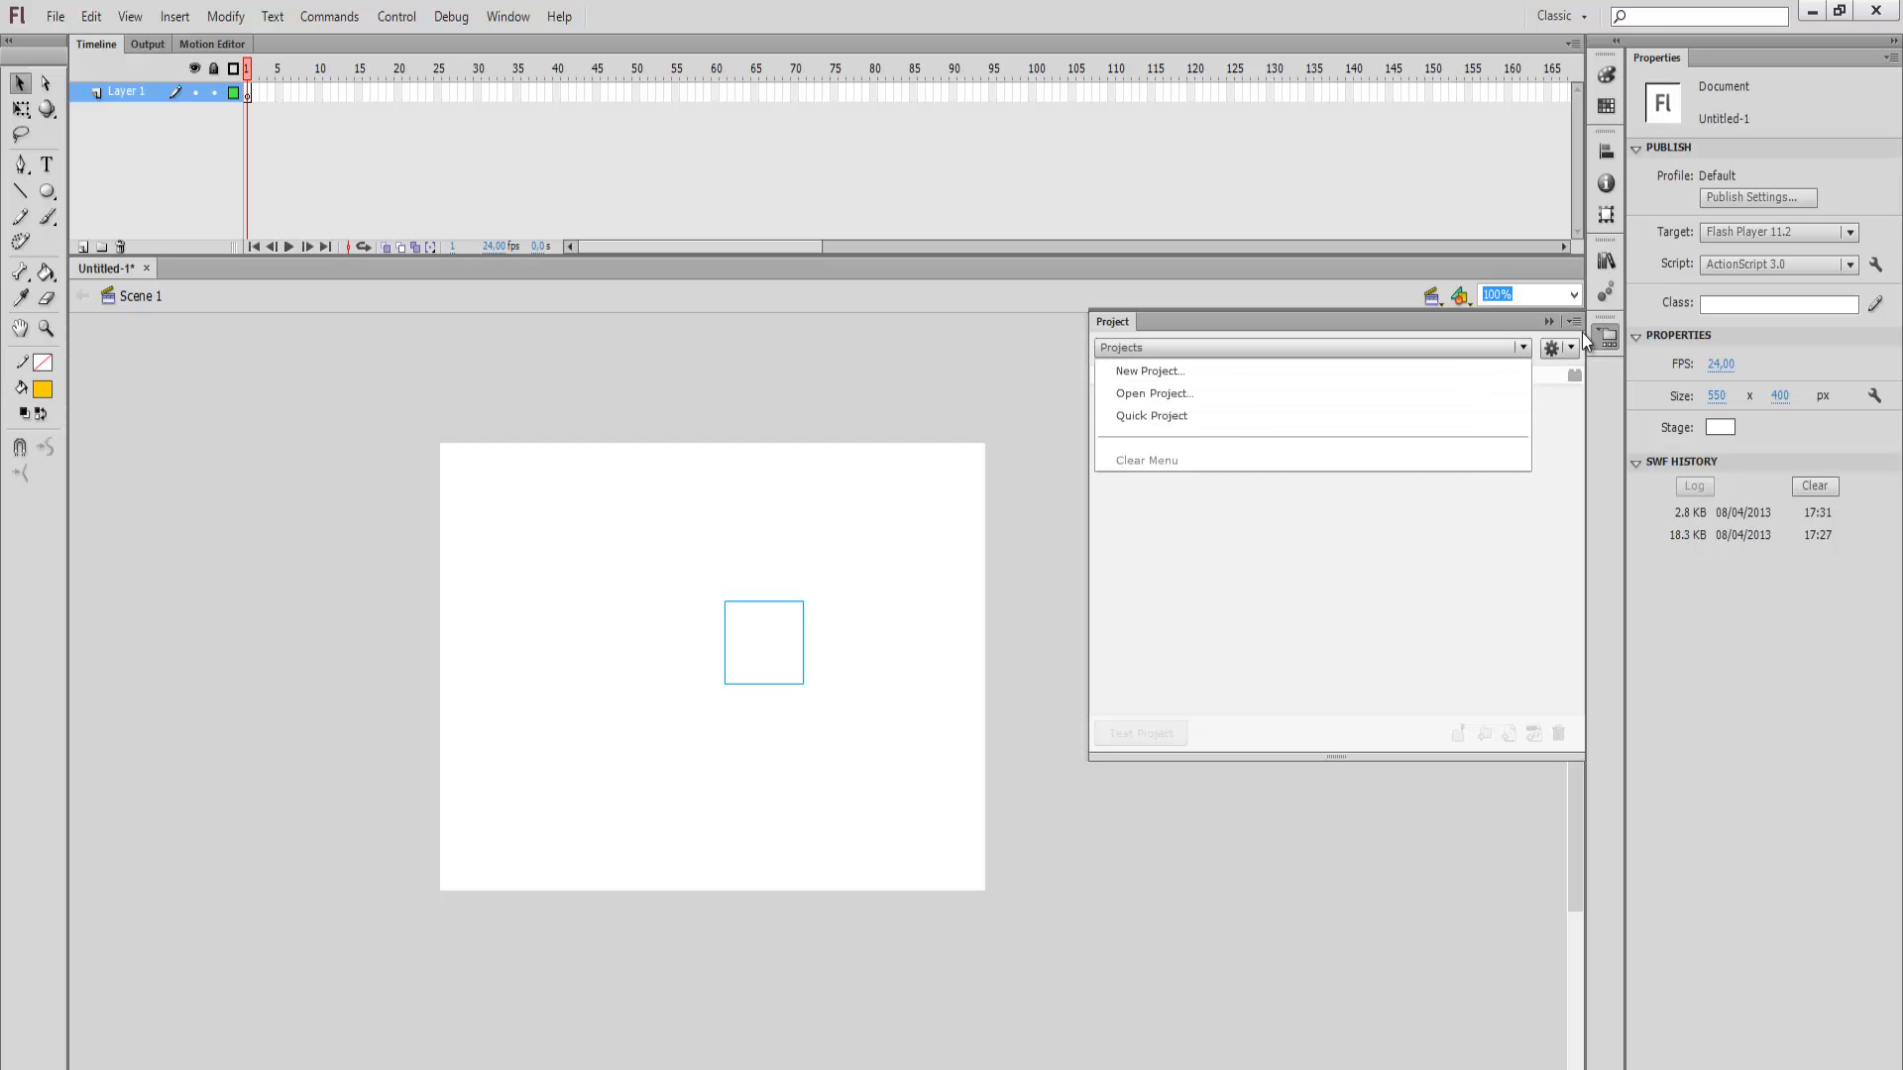
pyautogui.click(55, 16)
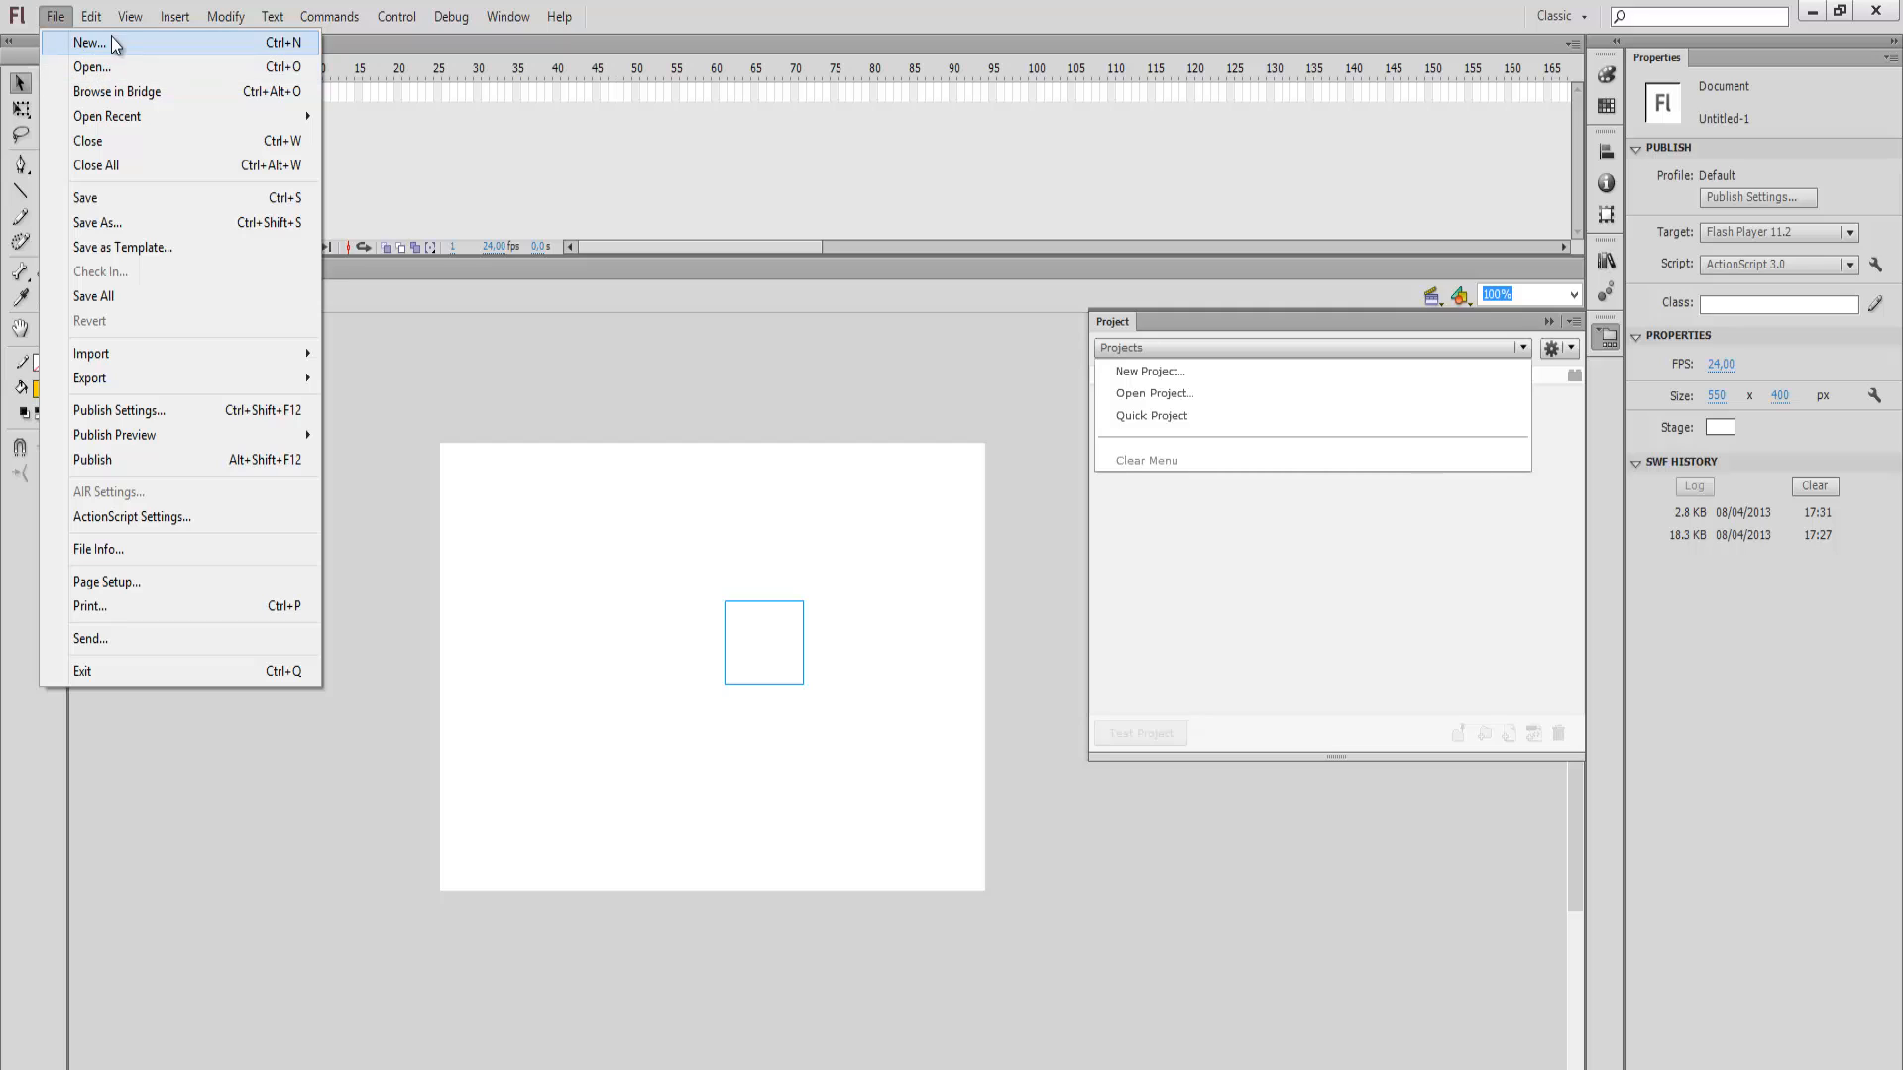
pyautogui.click(1549, 323)
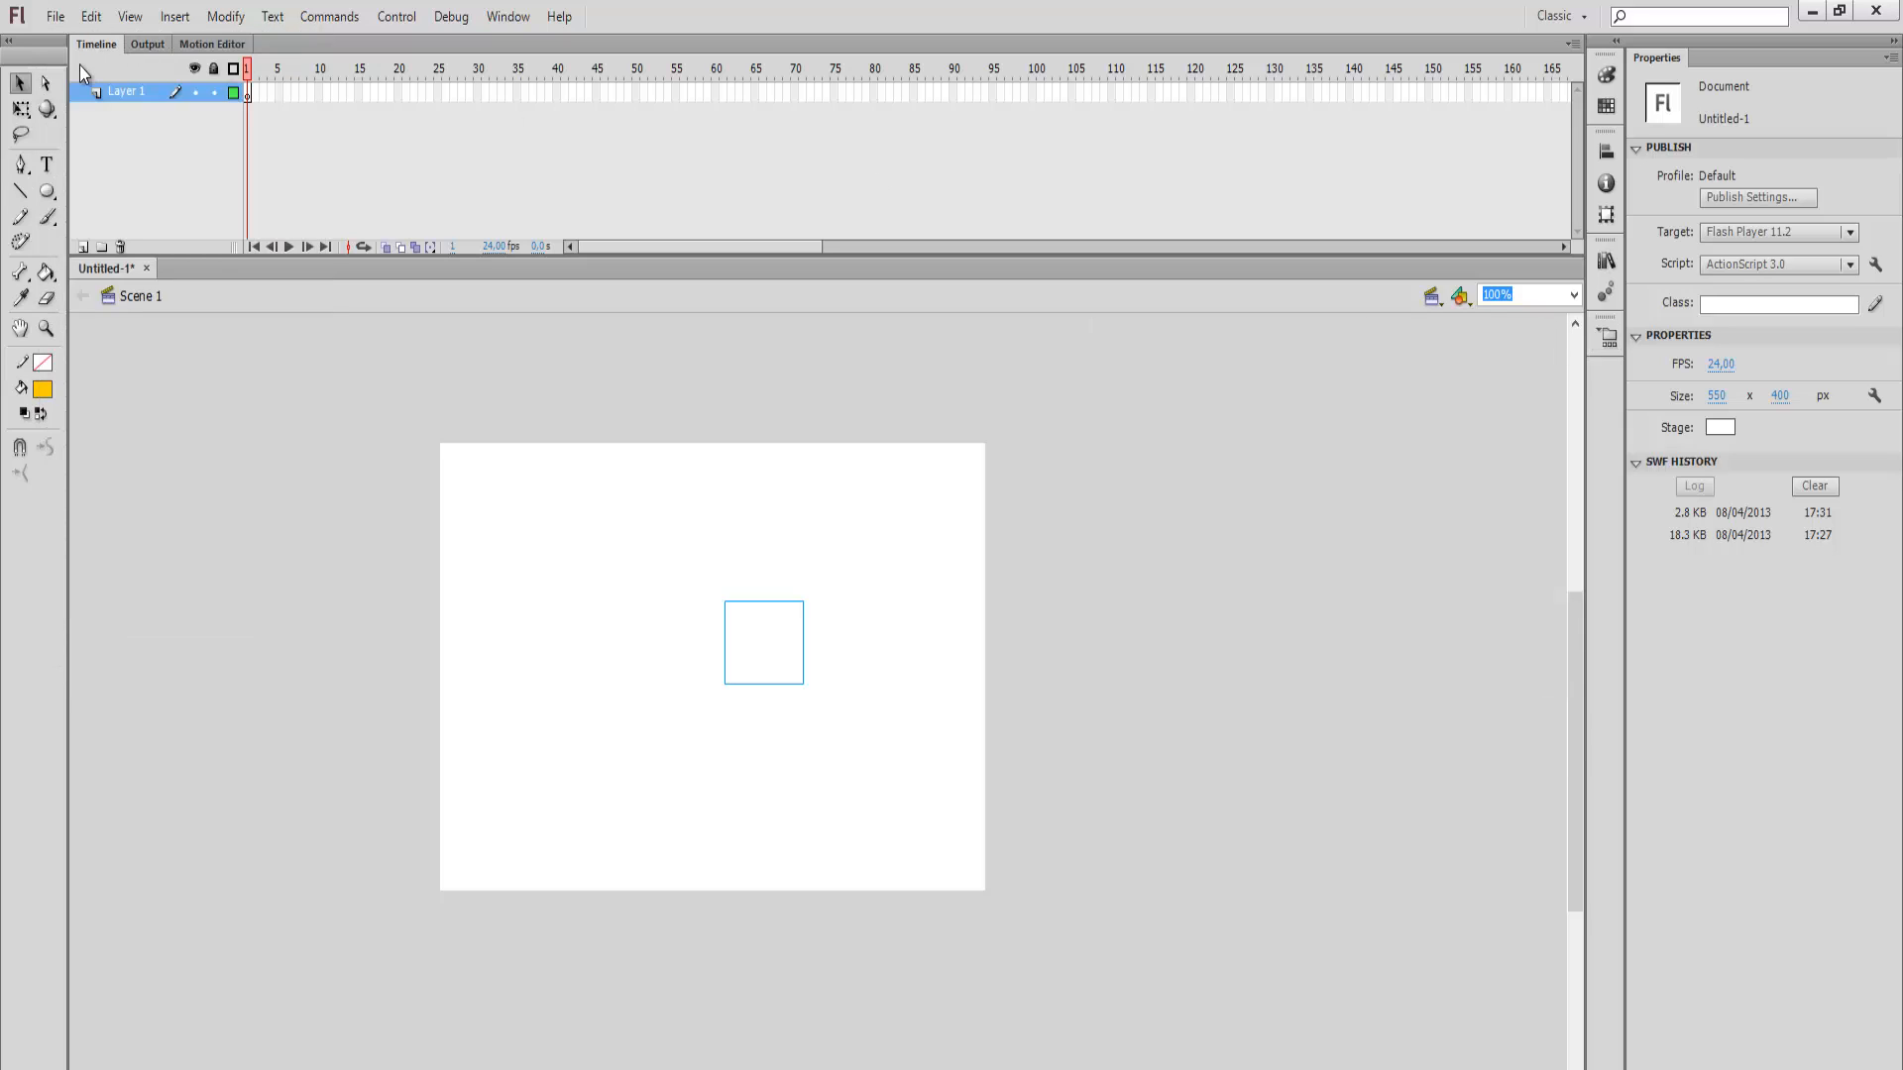